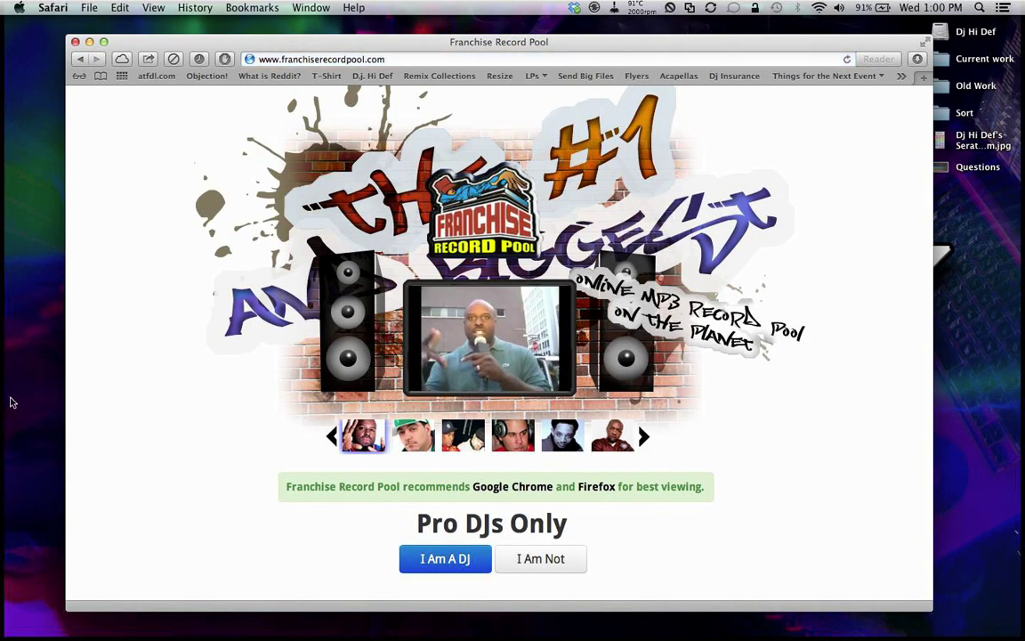
Step: Enter the Franchise Record Pool as a DJ, sign in, and browse the All Music table
left_click(422, 568)
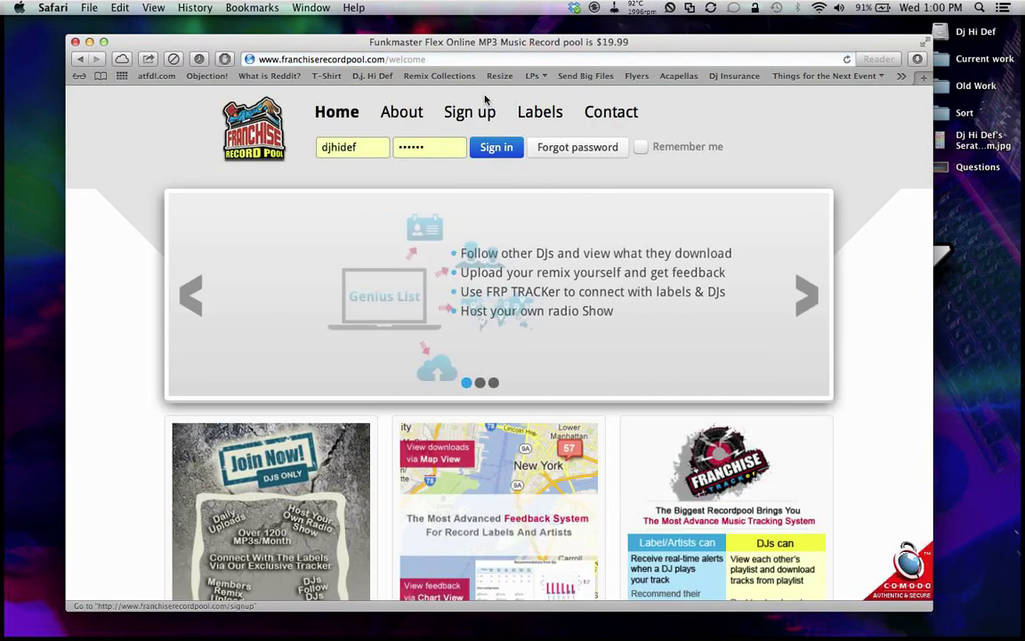
left_click(500, 142)
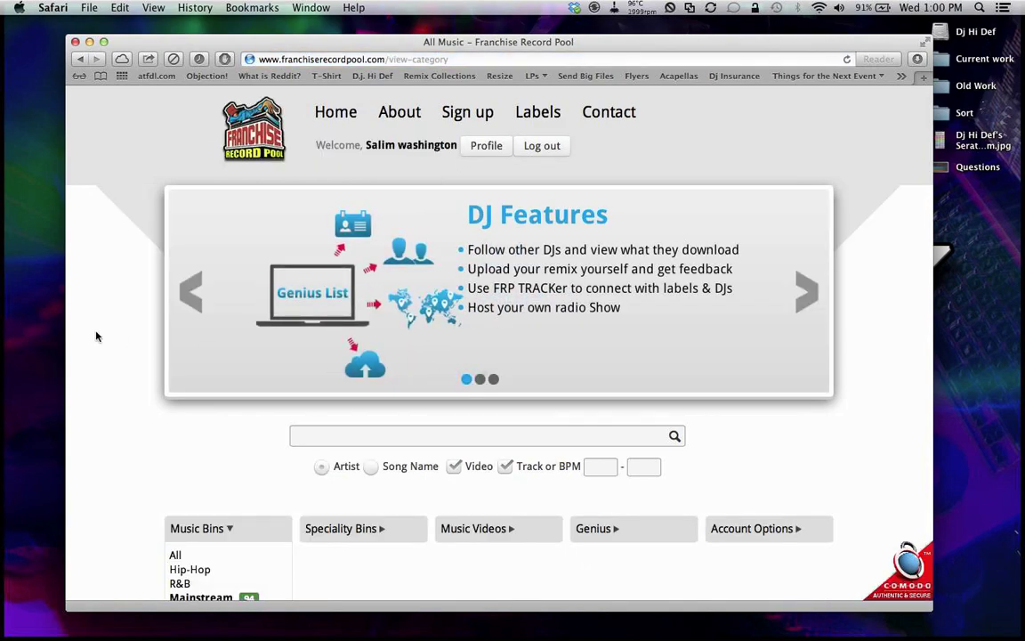
scroll(96, 335, "down", 10)
scroll(97, 334, "down", 5)
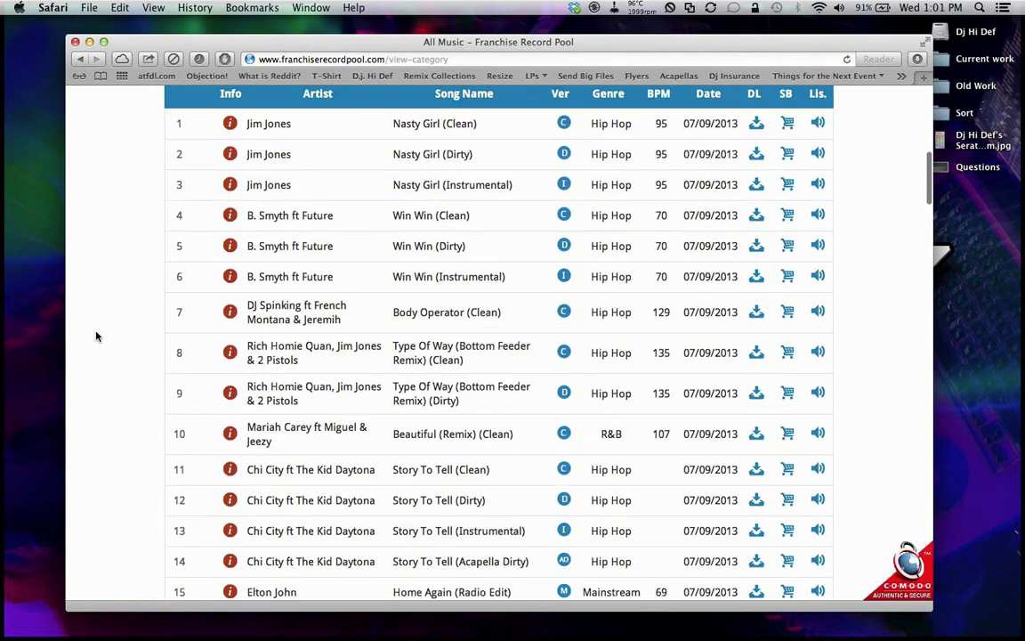
scroll(96, 334, "down", 3)
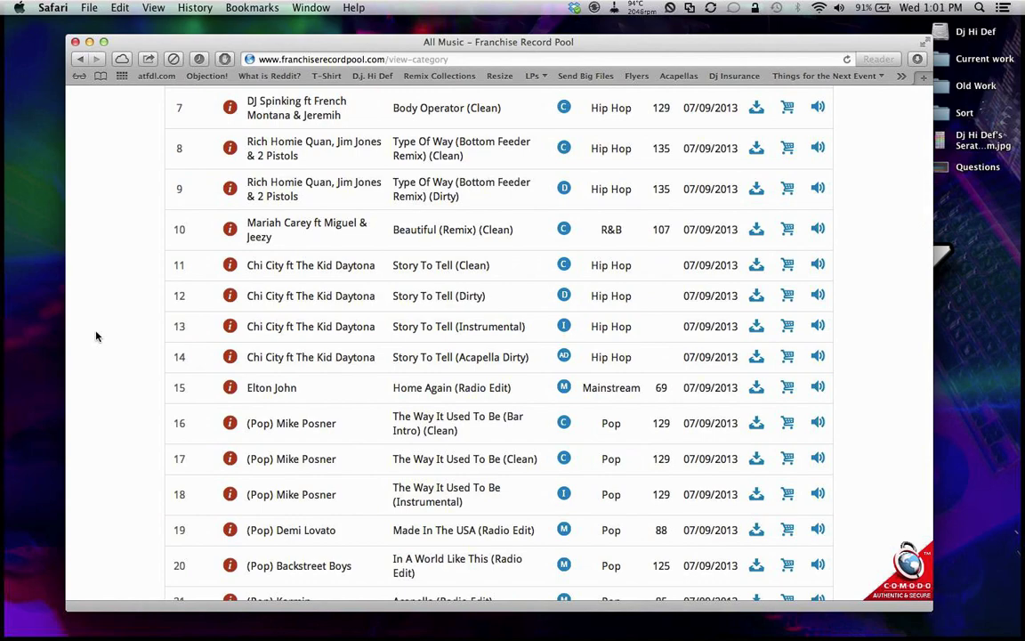
scroll(96, 336, "down", 4)
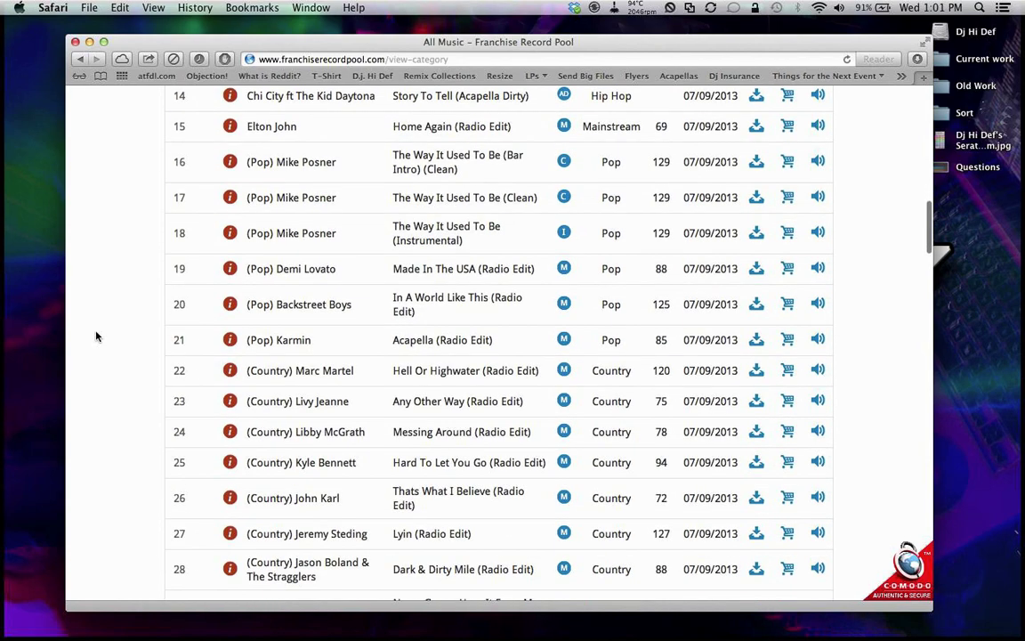
scroll(97, 336, "down", 3)
scroll(97, 335, "up", 20)
scroll(317, 425, "down", 2)
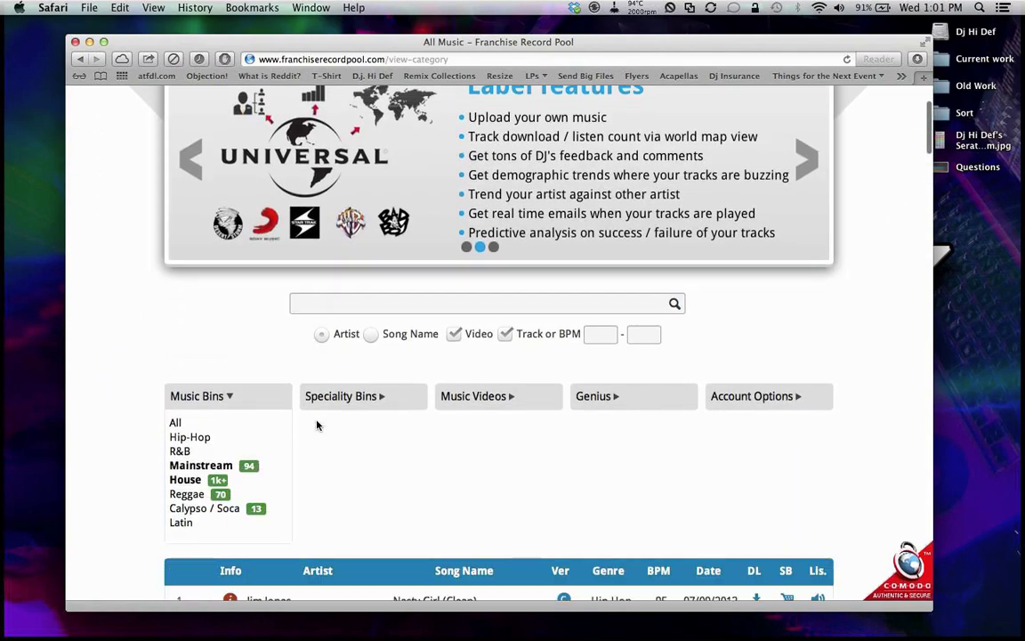
Step: Filter to the Hip-Hop music bin and scroll through its list of new songs
left_click(191, 437)
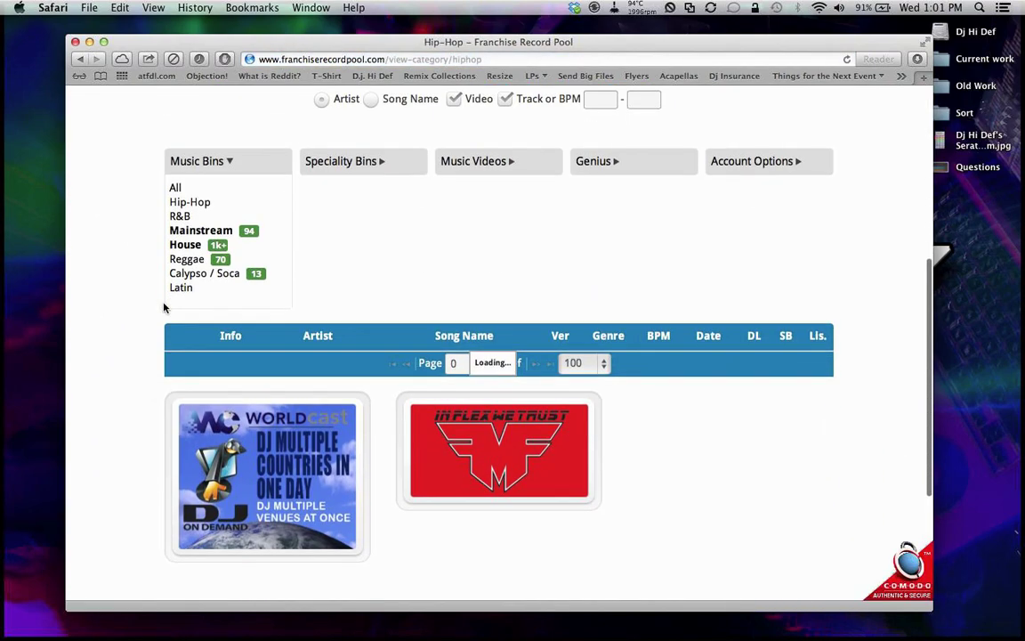
scroll(163, 307, "down", 3)
scroll(163, 307, "down", 4)
scroll(163, 307, "down", 2)
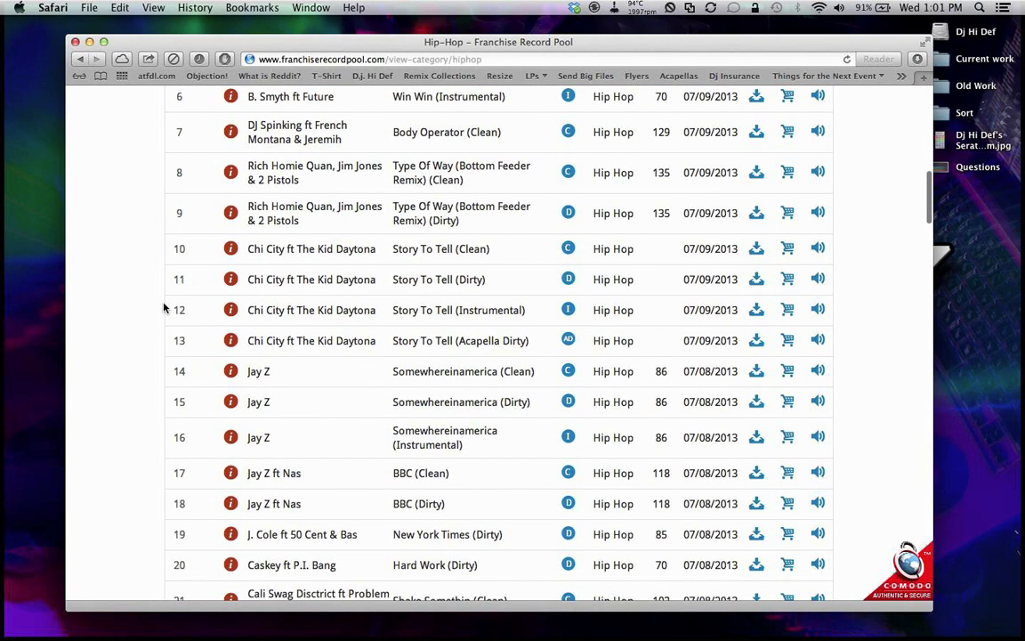
scroll(162, 307, "down", 10)
scroll(163, 307, "down", 10)
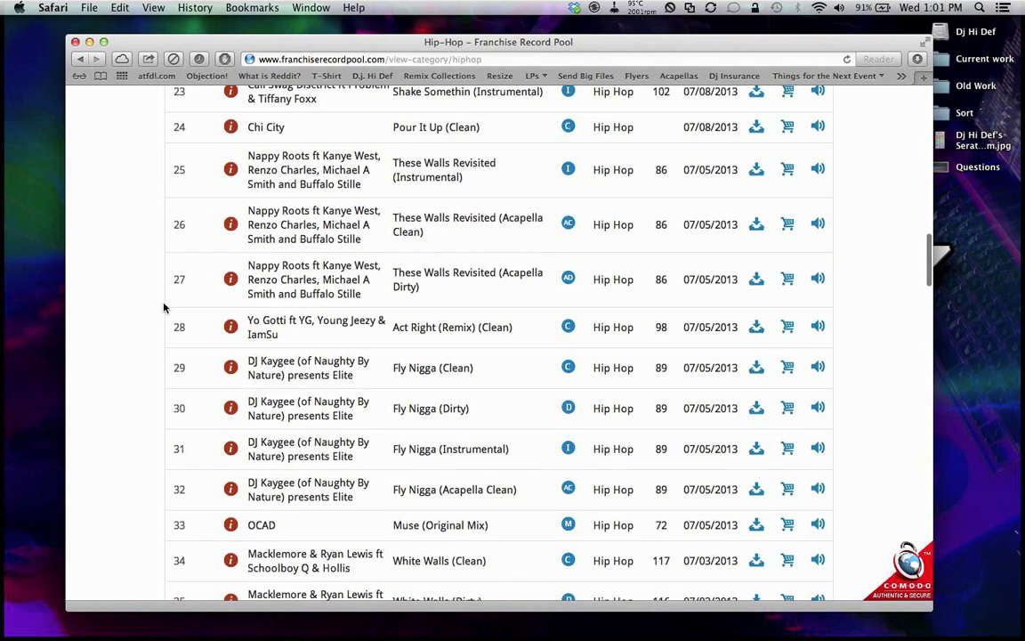
scroll(163, 307, "down", 3)
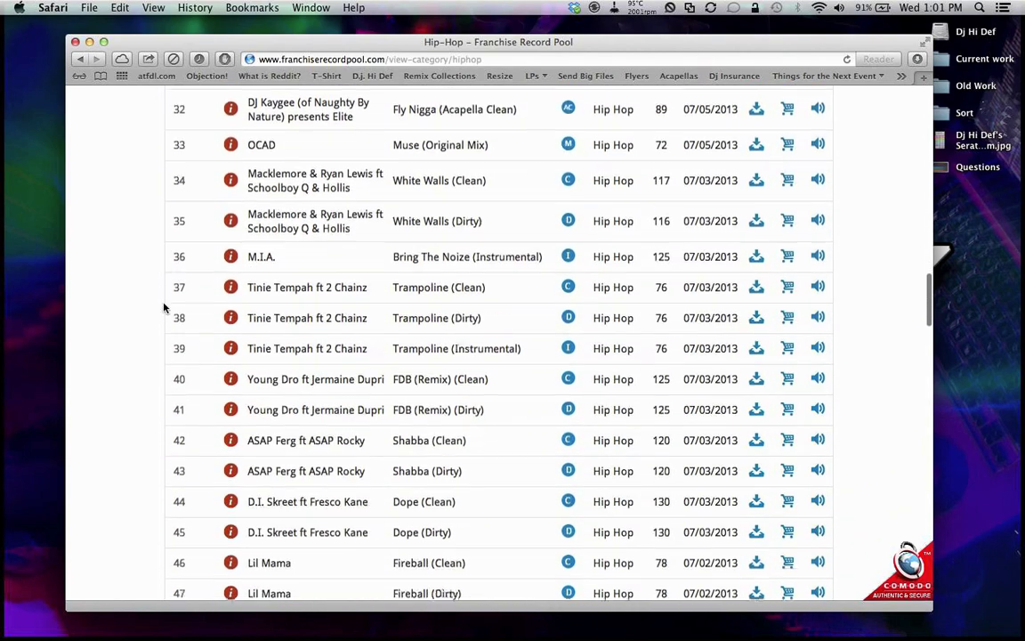
scroll(163, 306, "down", 1)
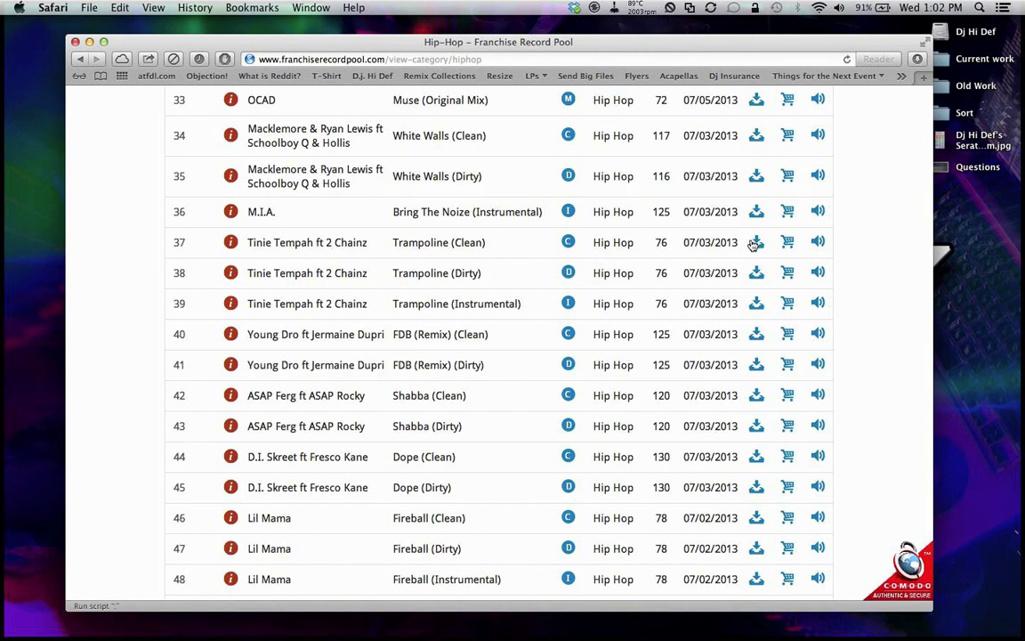
Step: Download Trampoline (Clean) from row 37, then attempt a Safari window screenshot and dismiss the error
left_click(755, 243)
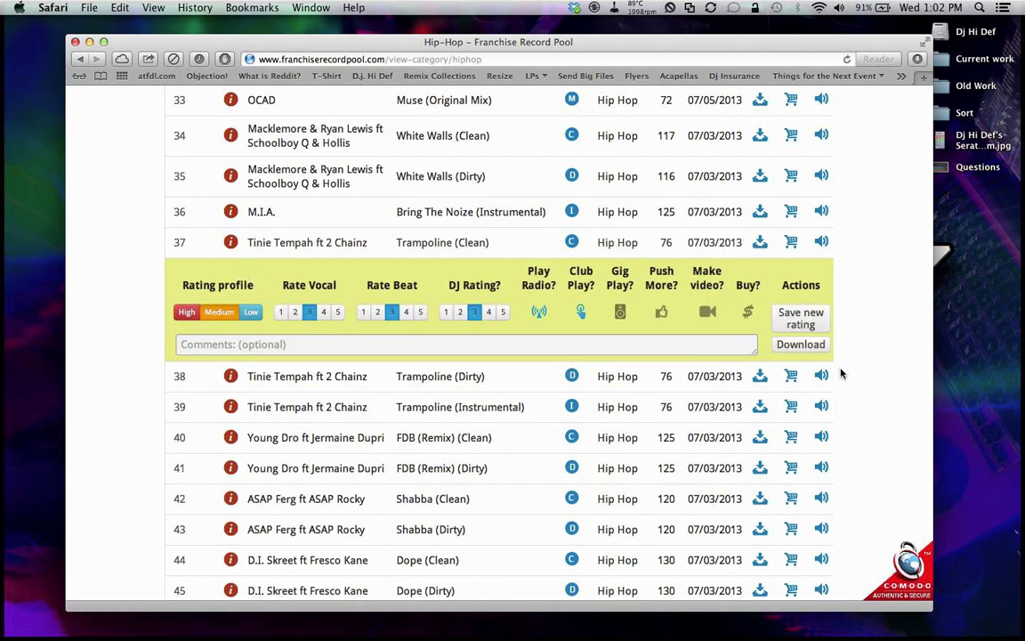
left_click(801, 344)
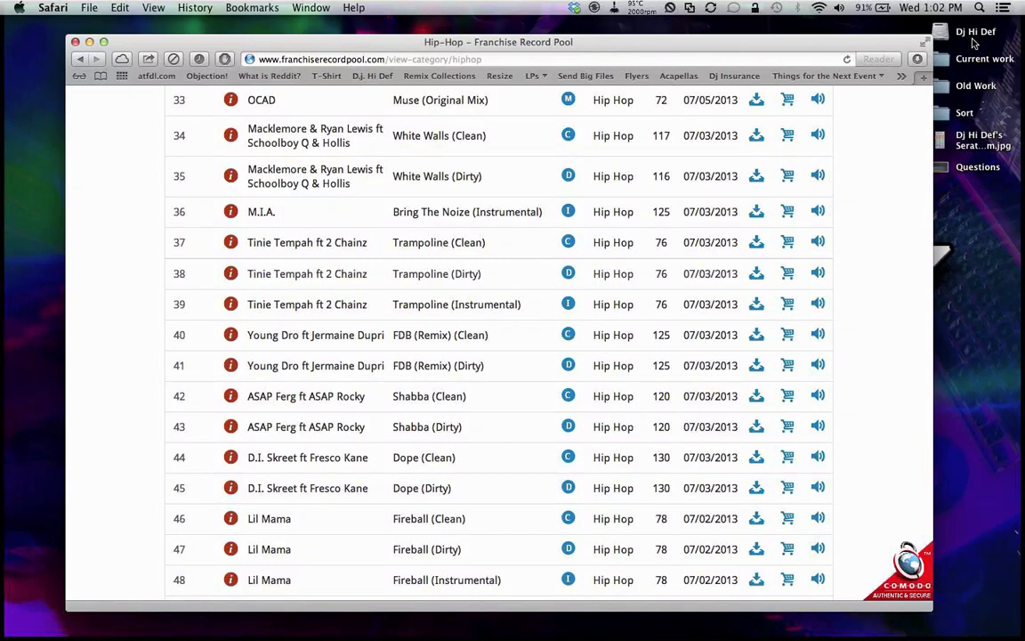
key("super+shift+4")
key("space")
left_click(888, 42)
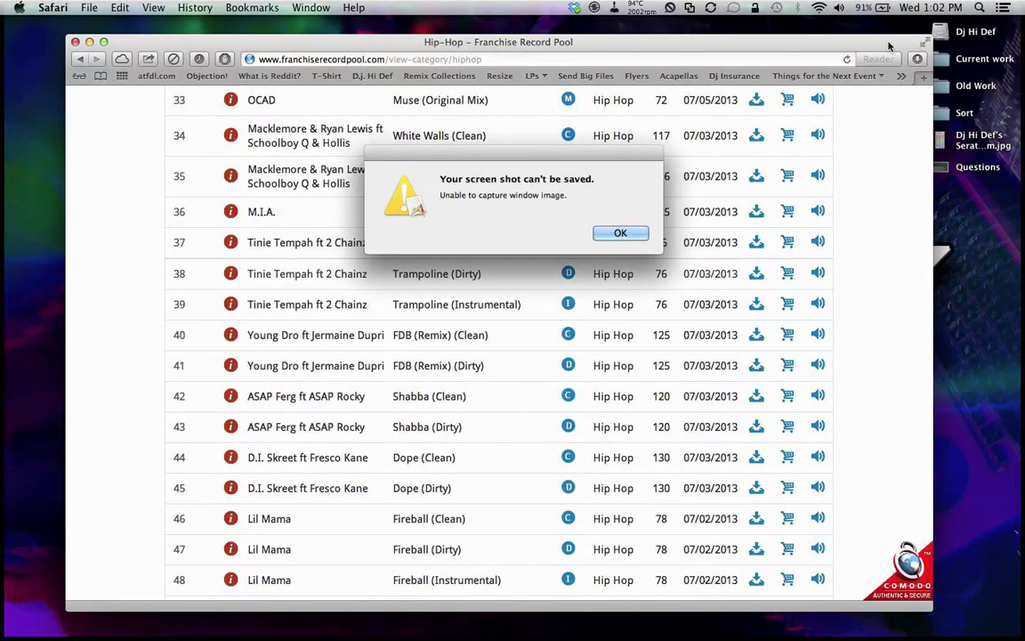
left_click(619, 236)
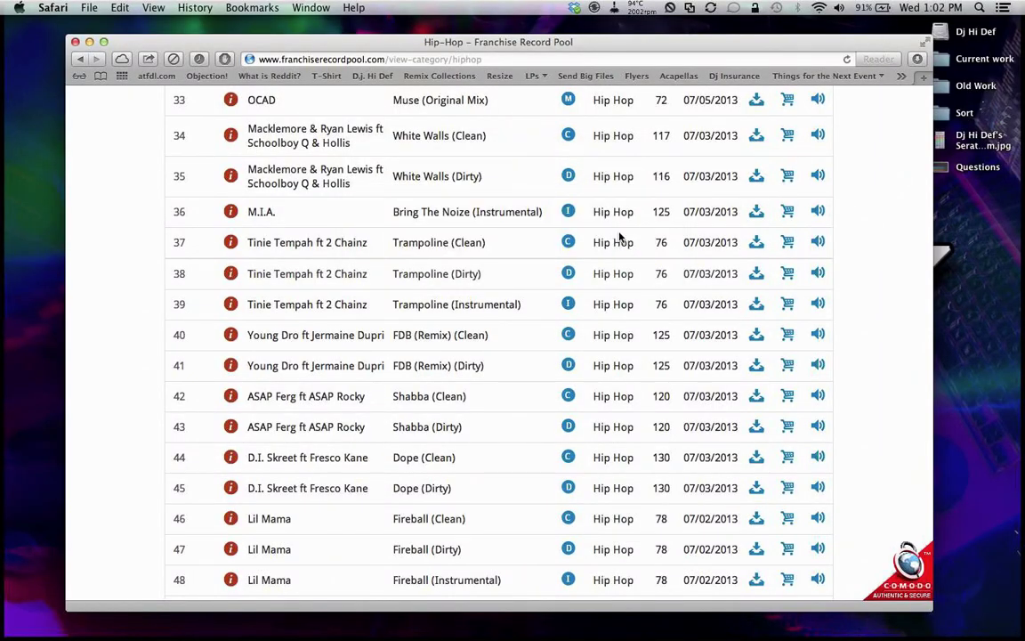
Step: Open the Dj Hi Def drive's Downloads folder and move the two Tinie Tempah mp3s out and back
double_click(943, 32)
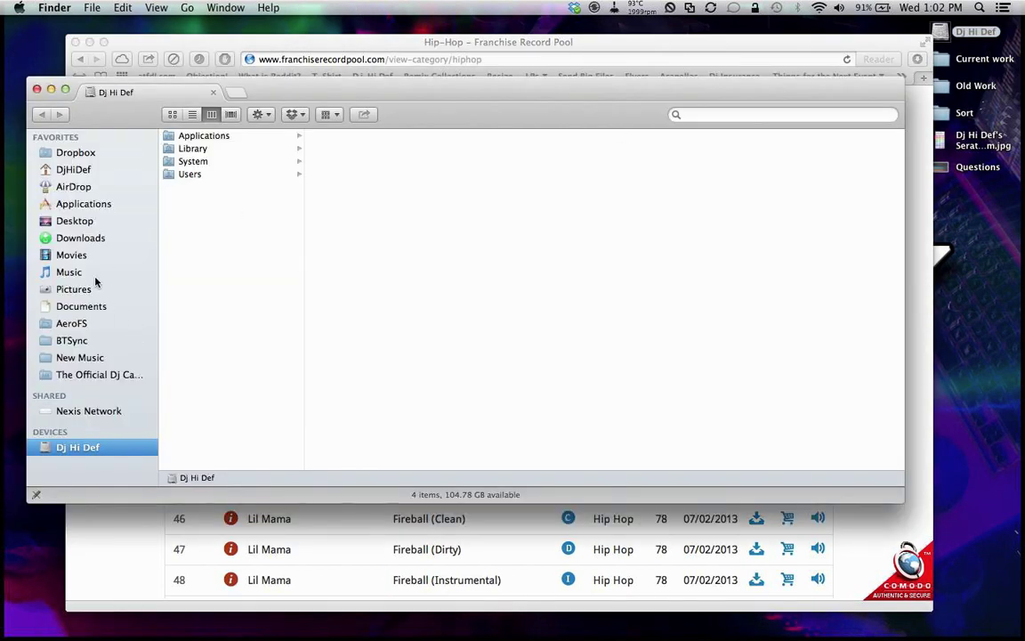
left_click(71, 238)
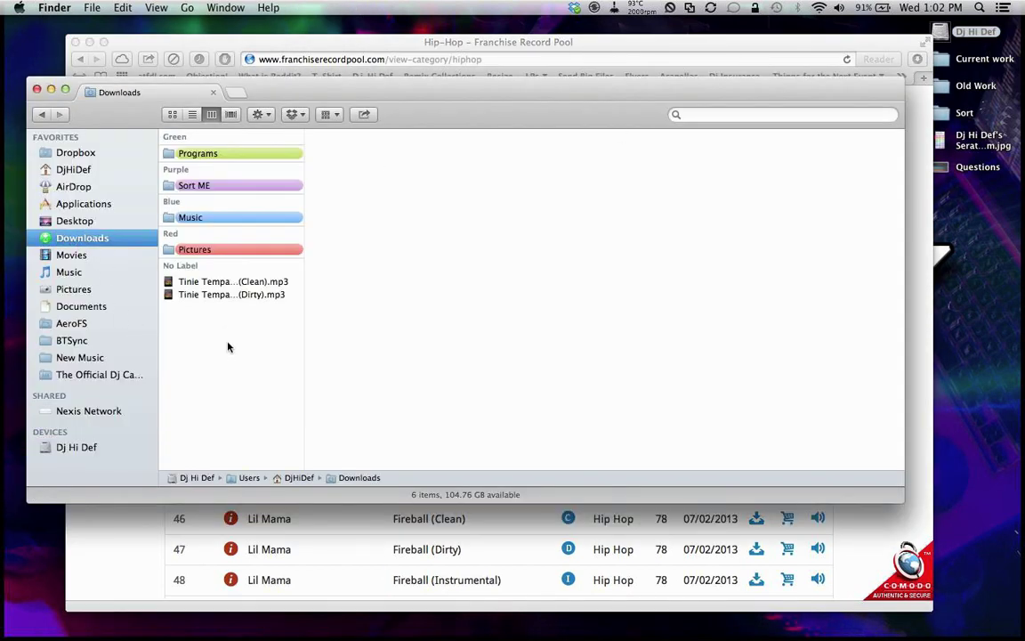
left_click_drag(221, 348, 981, 490)
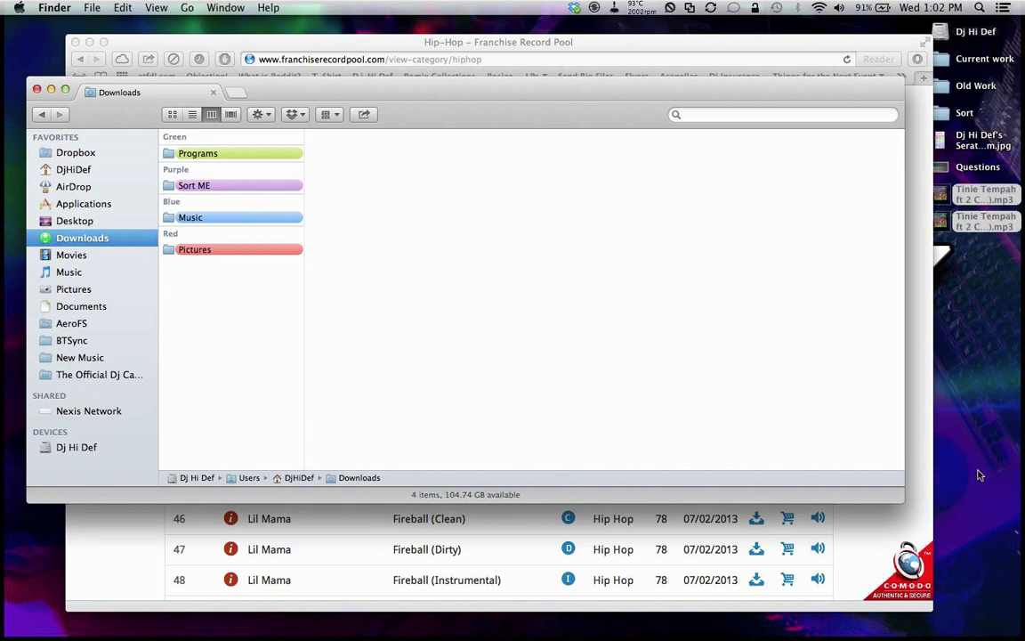
left_click_drag(941, 194, 242, 346)
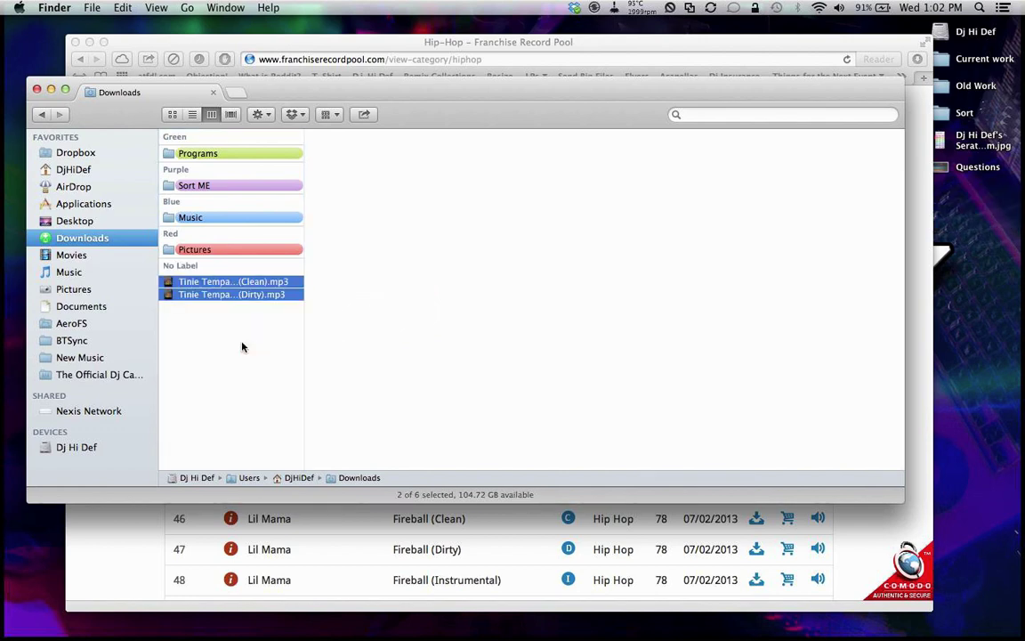
Step: Run Hazel's rules on Downloads and move both Tinie Tempah mp3s into its Music folder
left_click(614, 8)
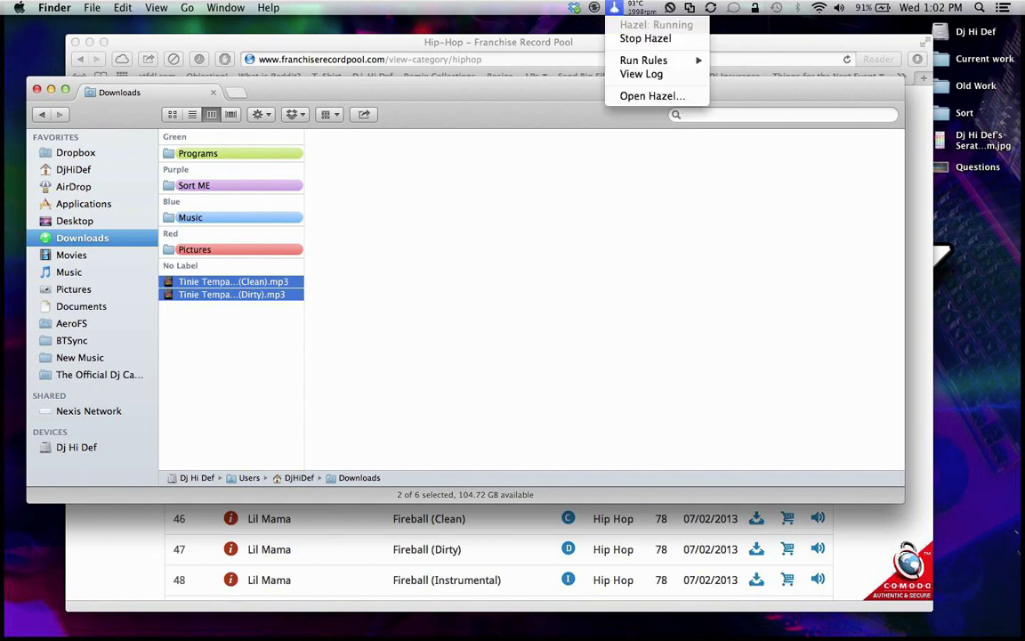
mouse_move(633, 62)
left_click(764, 61)
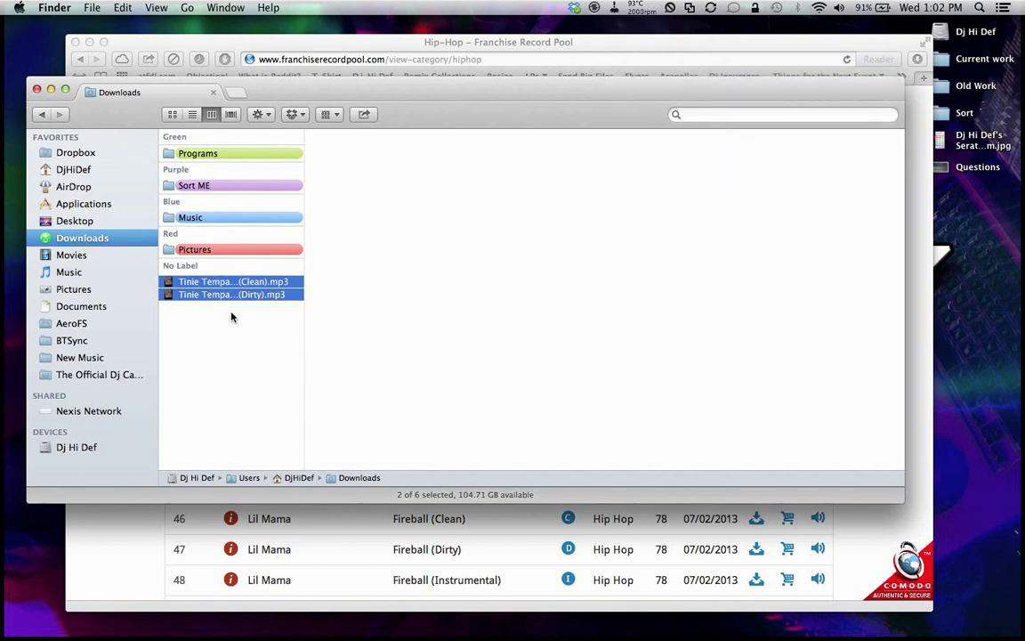
left_click(211, 221)
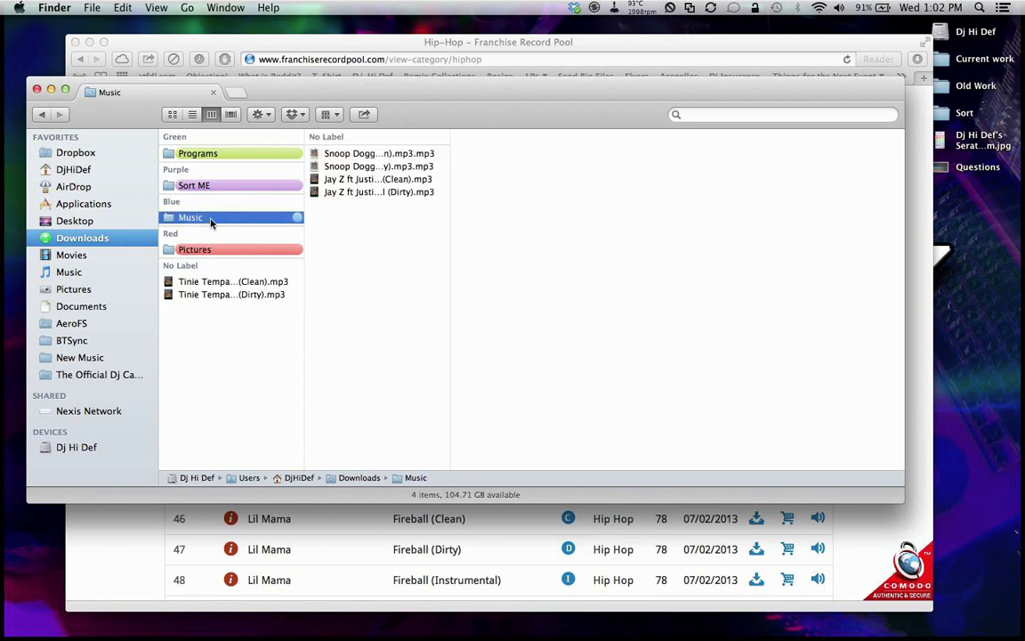
left_click_drag(222, 316, 231, 285)
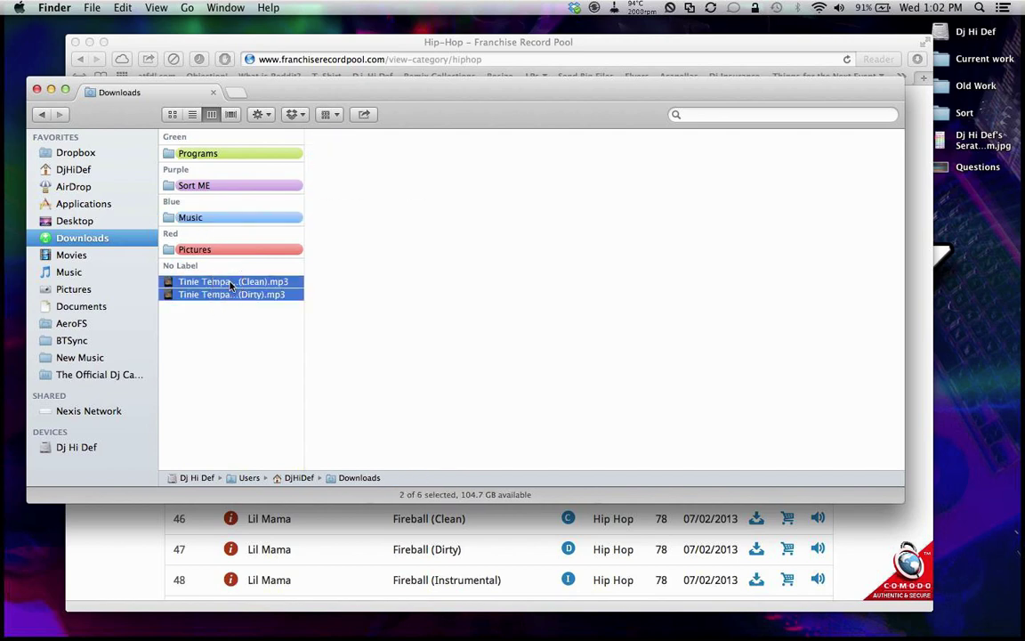
left_click(239, 347)
left_click_drag(238, 347, 193, 223)
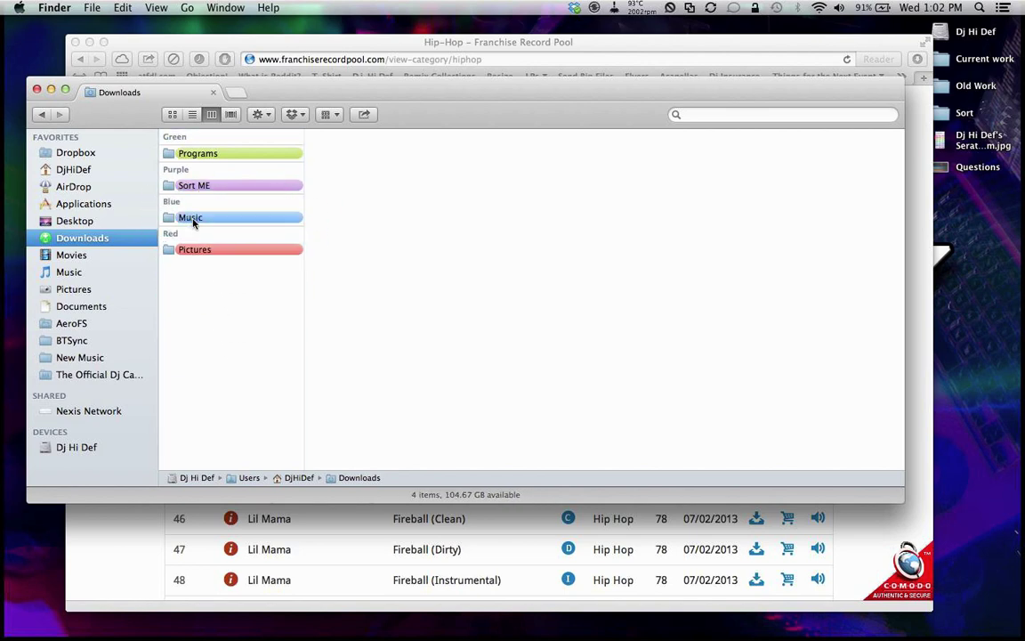
left_click(193, 220)
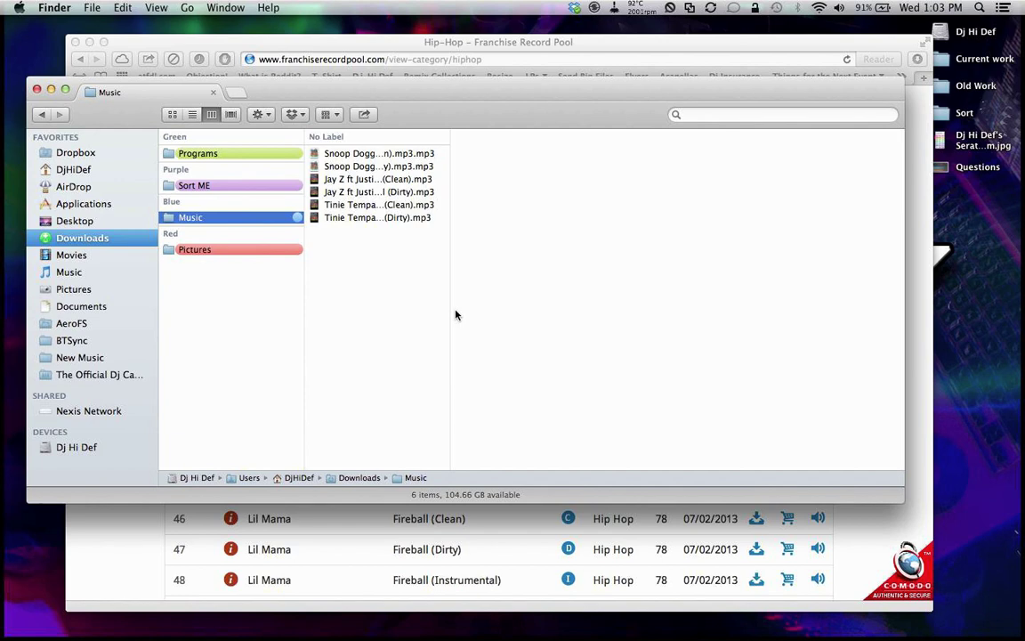
Step: Browse the Sort ME, Programs and Pictures folders, recheck the Music folder, and close the window
left_click(204, 186)
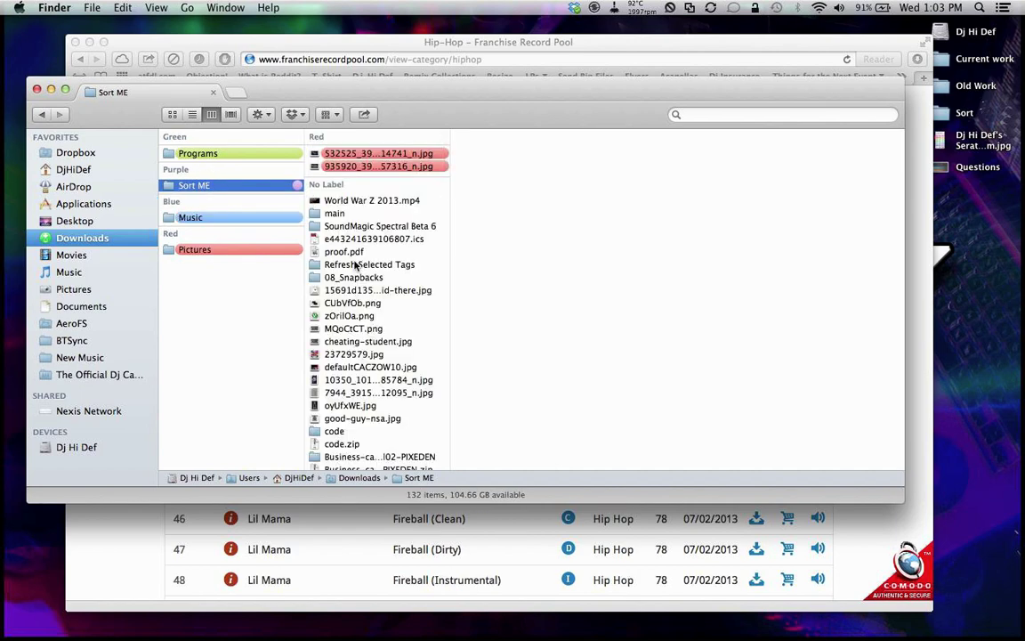
scroll(382, 233, "down", 5)
scroll(381, 233, "down", 10)
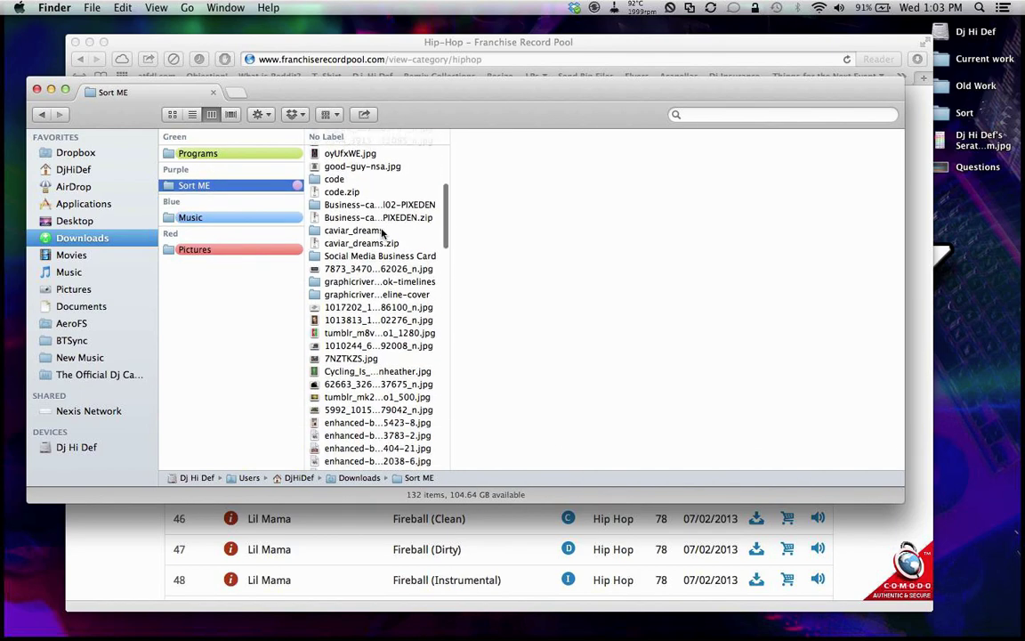
scroll(382, 233, "down", 5)
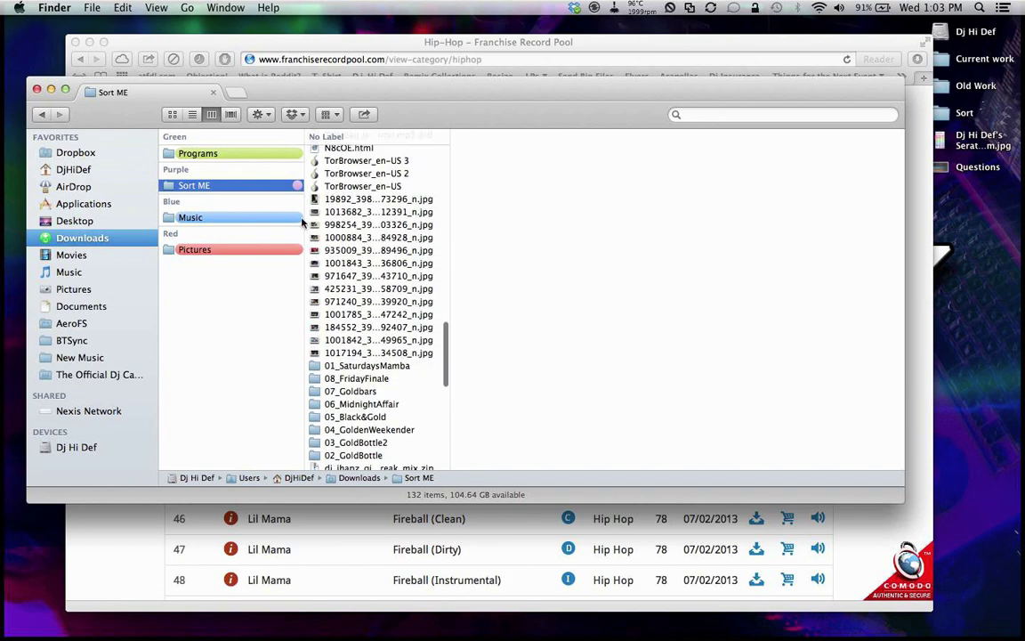
left_click(227, 217)
left_click(230, 154)
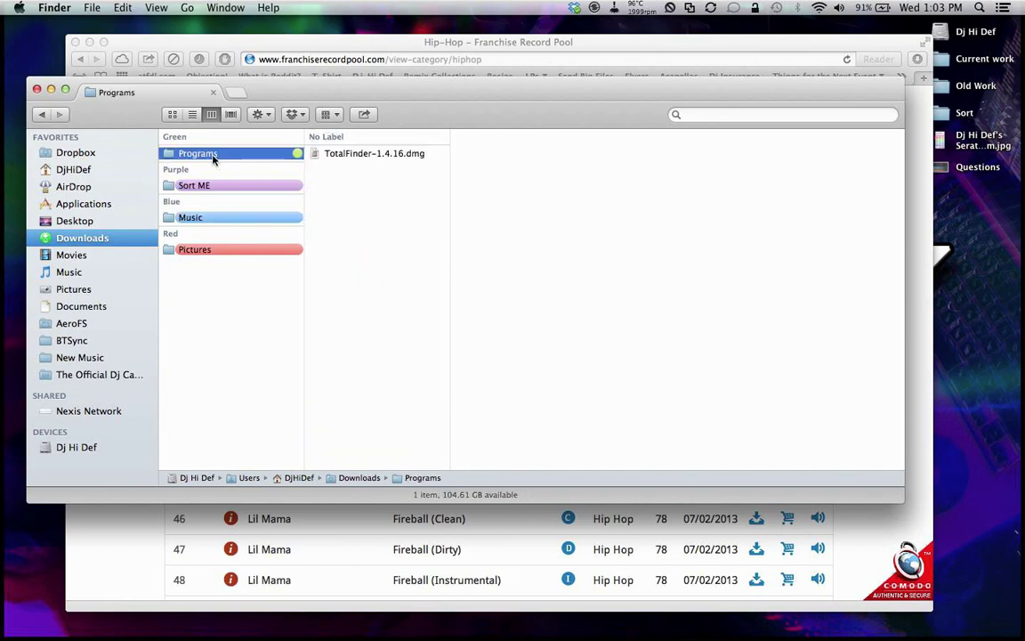
left_click(249, 249)
scroll(361, 224, "down", 6)
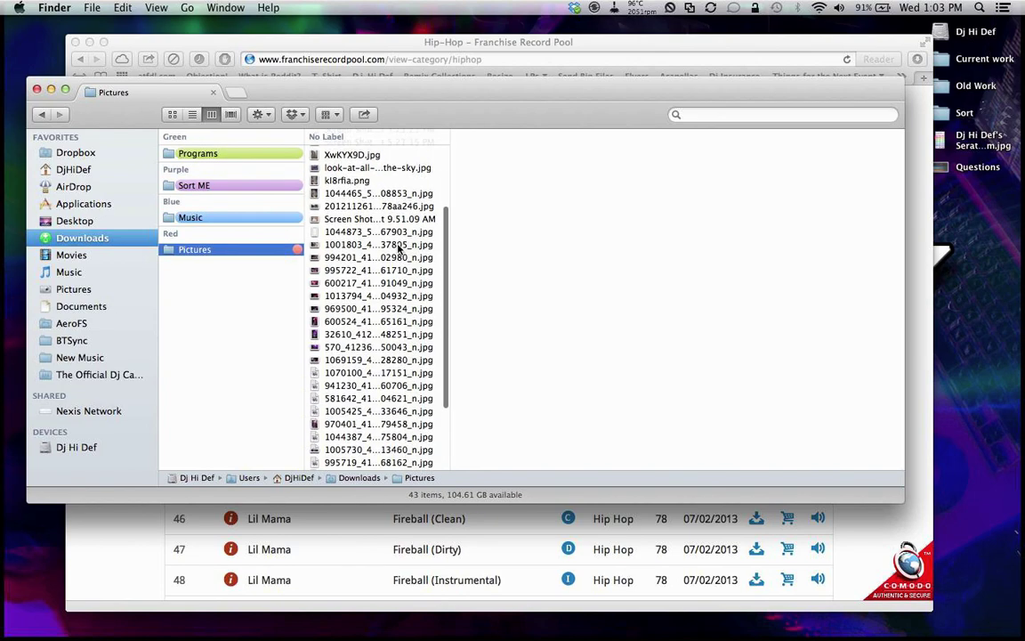
left_click(206, 220)
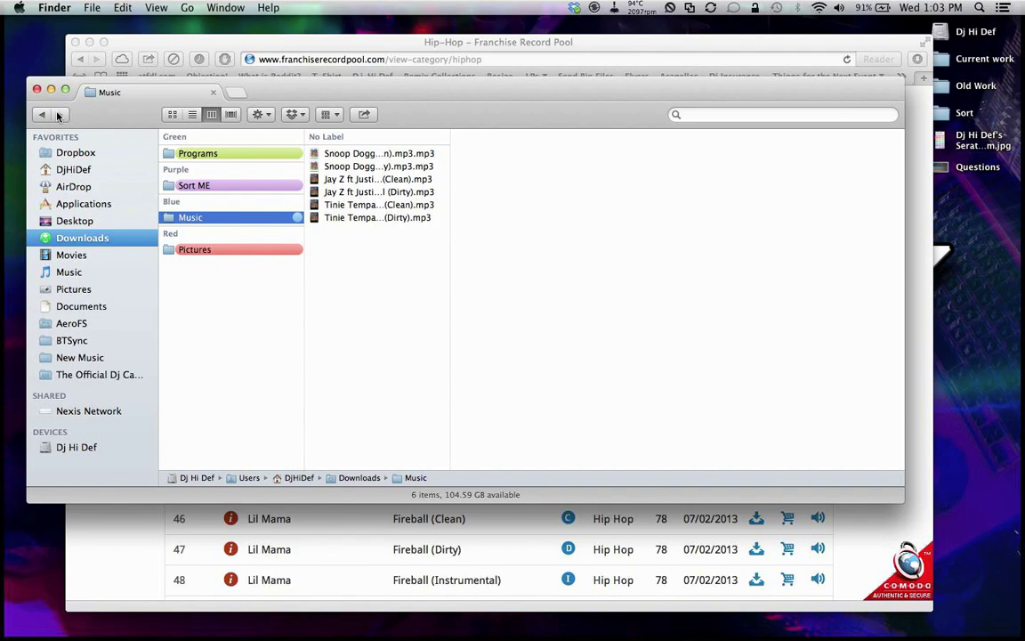
left_click(37, 90)
Step: Log out of the Franchise Record Pool account and close the Safari window
left_click(124, 185)
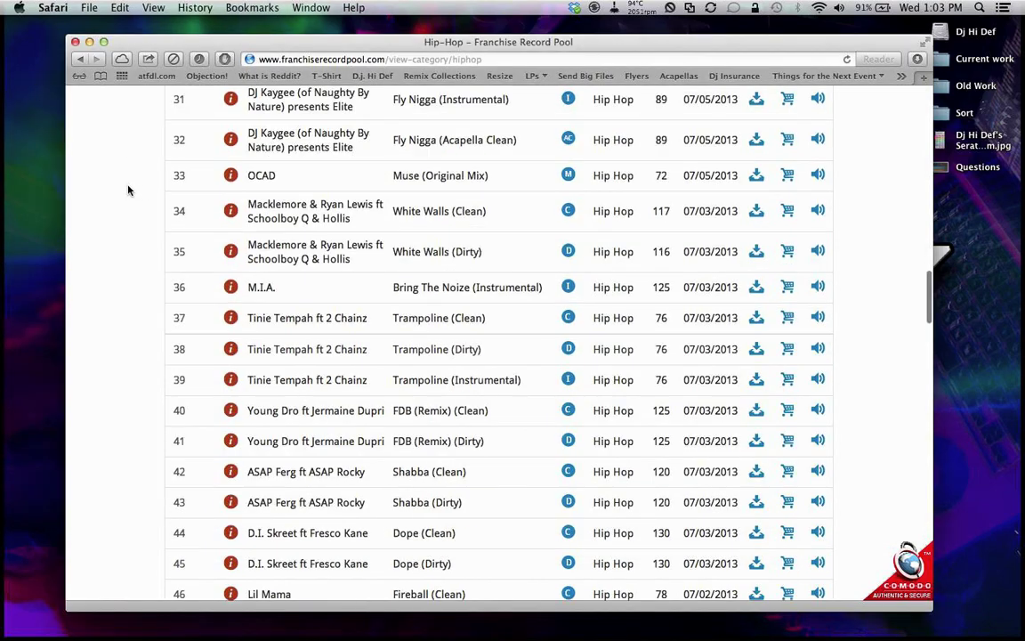
scroll(124, 185, "up", 20)
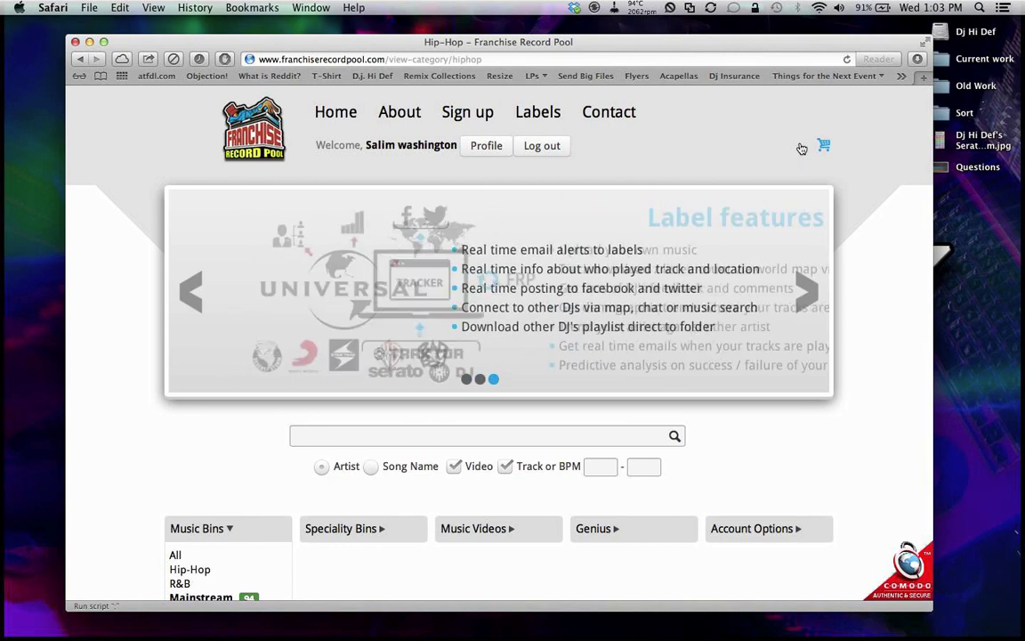
left_click(542, 149)
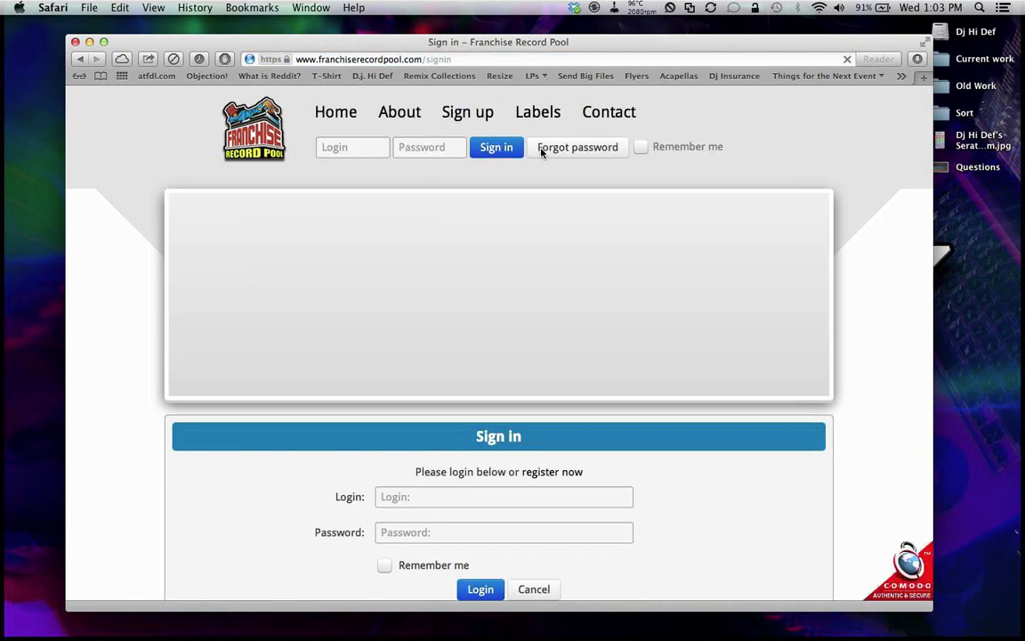
left_click(75, 42)
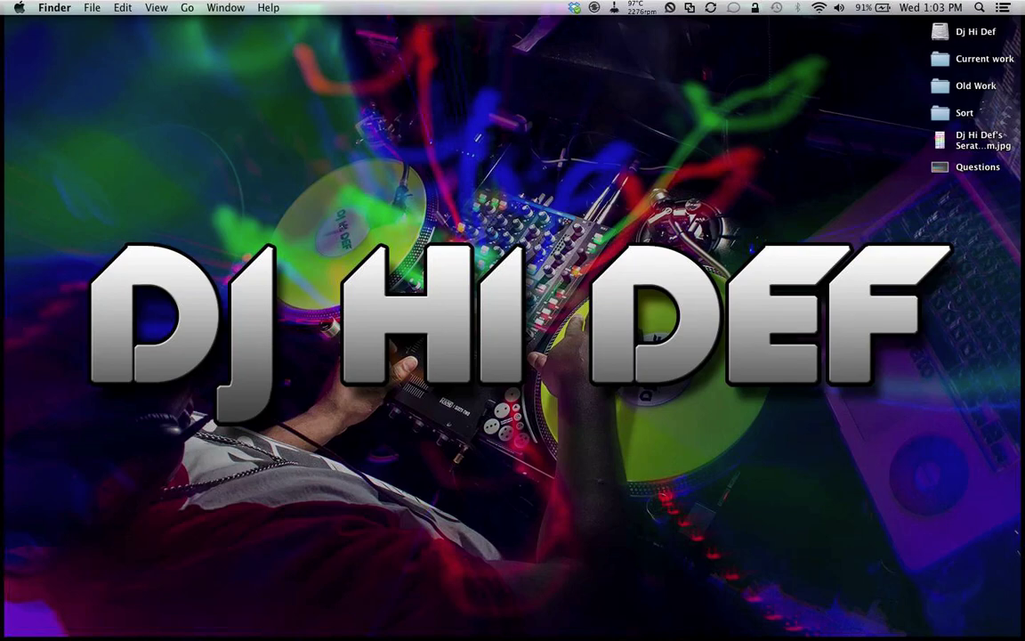
Step: Launch Automator from Spotlight and open the existing Music Scan workflow
key("super+space")
type("sa")
type("aut")
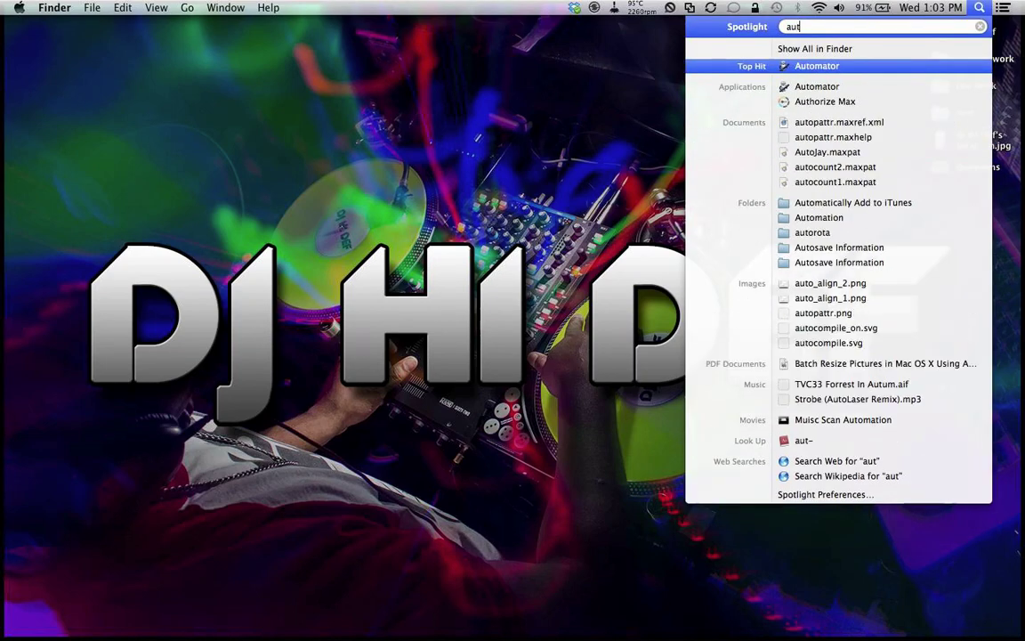
key("Return")
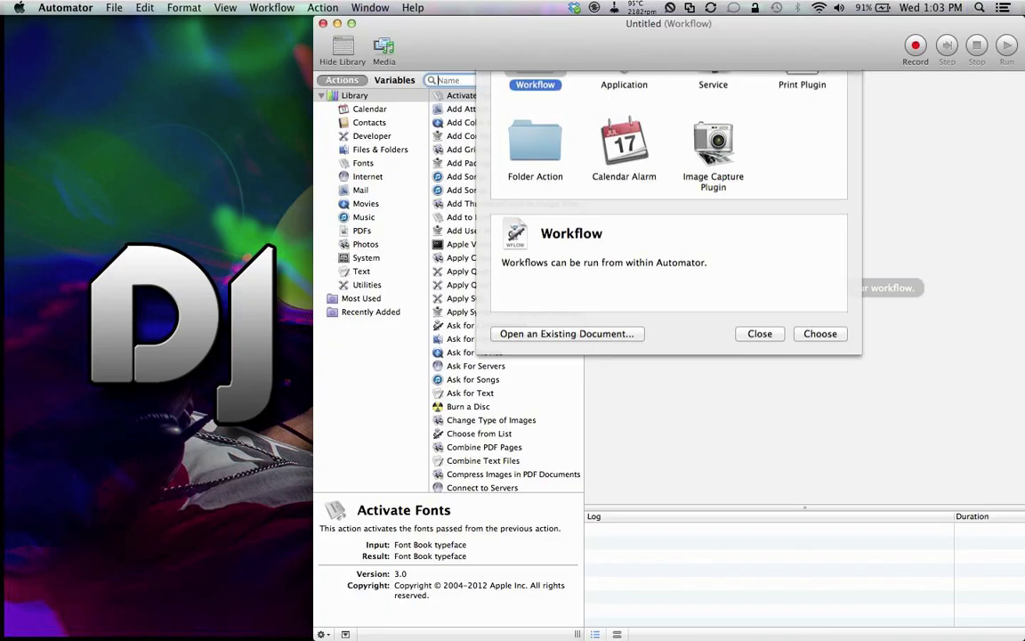
left_click(549, 421)
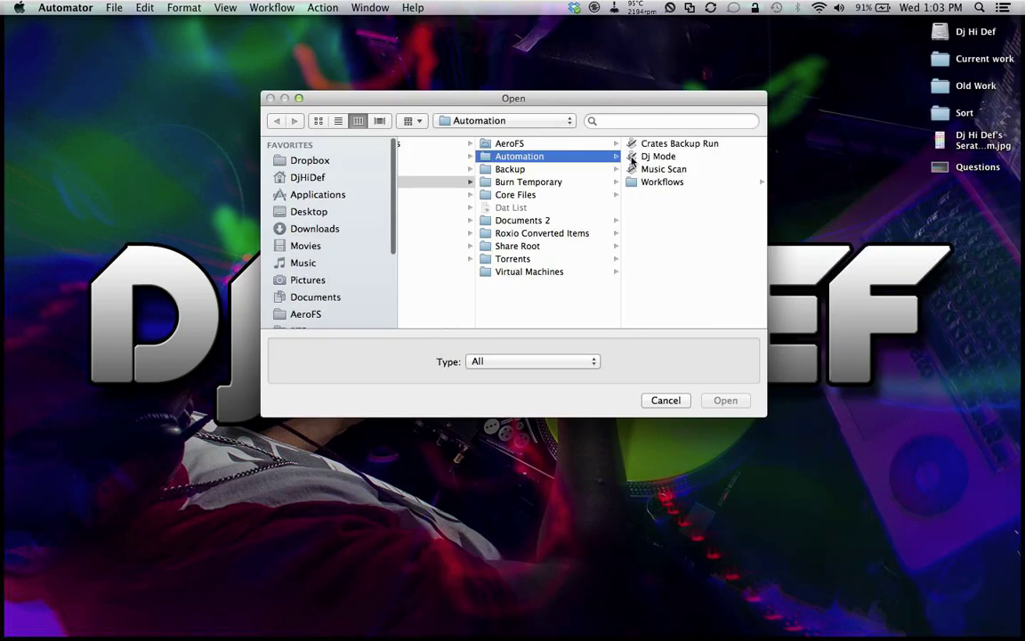
left_click(649, 170)
left_click(725, 400)
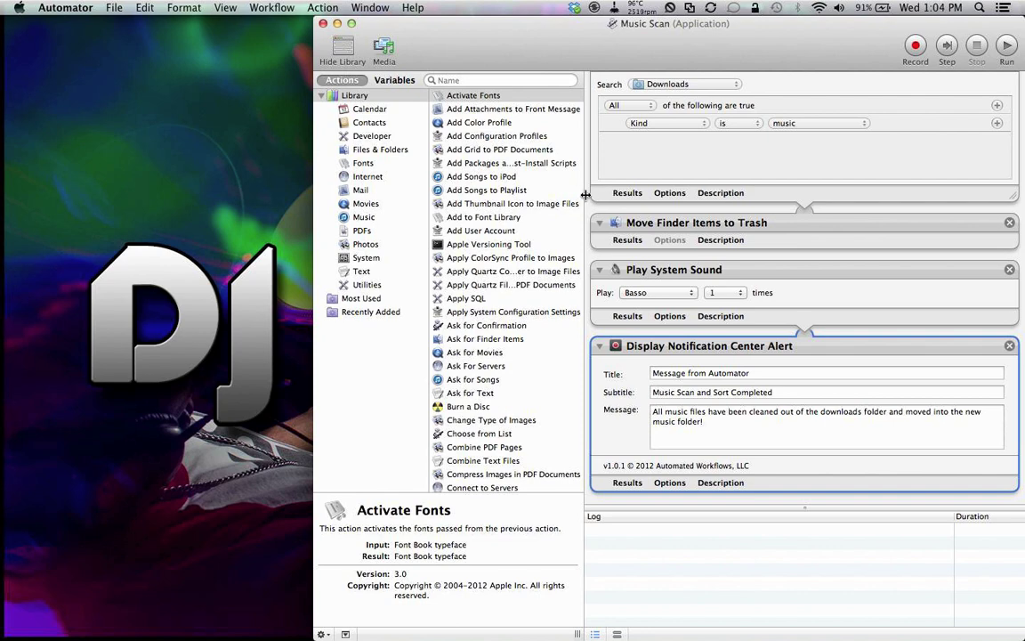
scroll(587, 196, "up", 10)
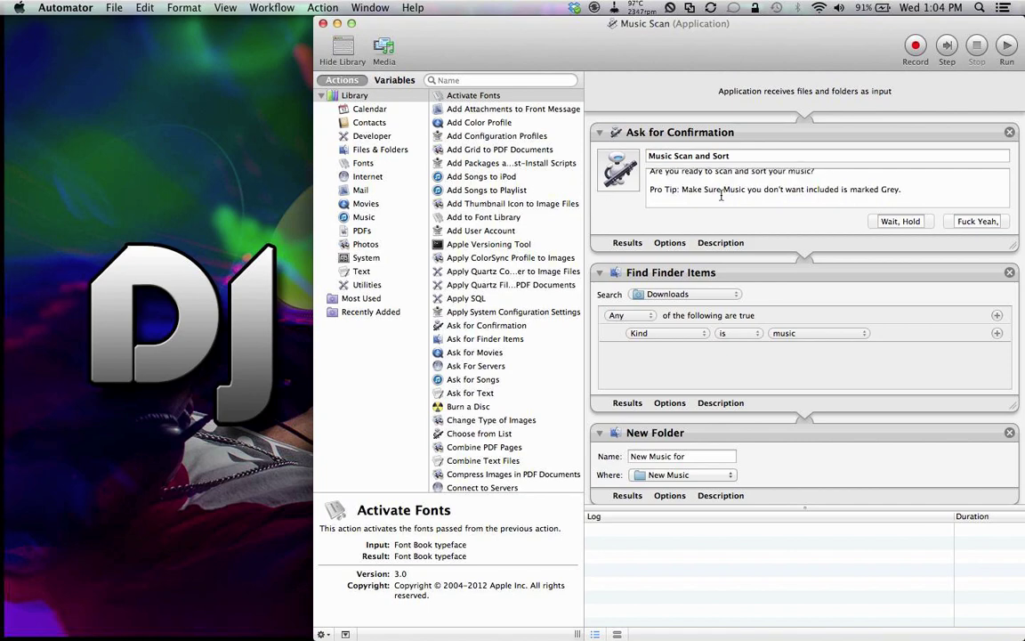
Step: Remove the stray characters after 'Grey.' in the Pro Tip message and review the actions
left_click(926, 194)
type("Y")
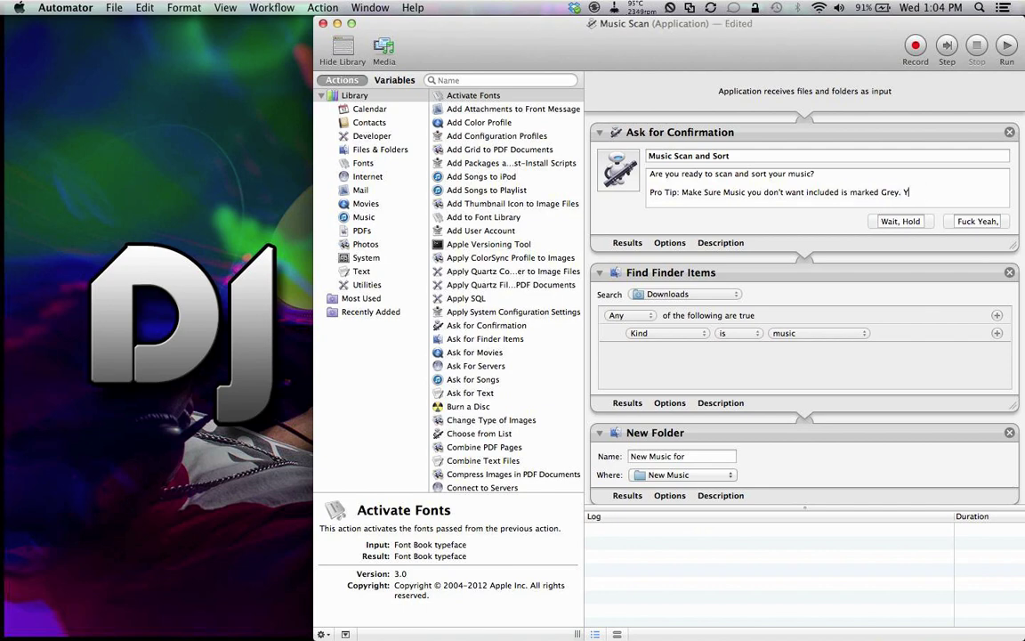
key("BackSpace")
key("BackSpace")
scroll(599, 244, "down", 3)
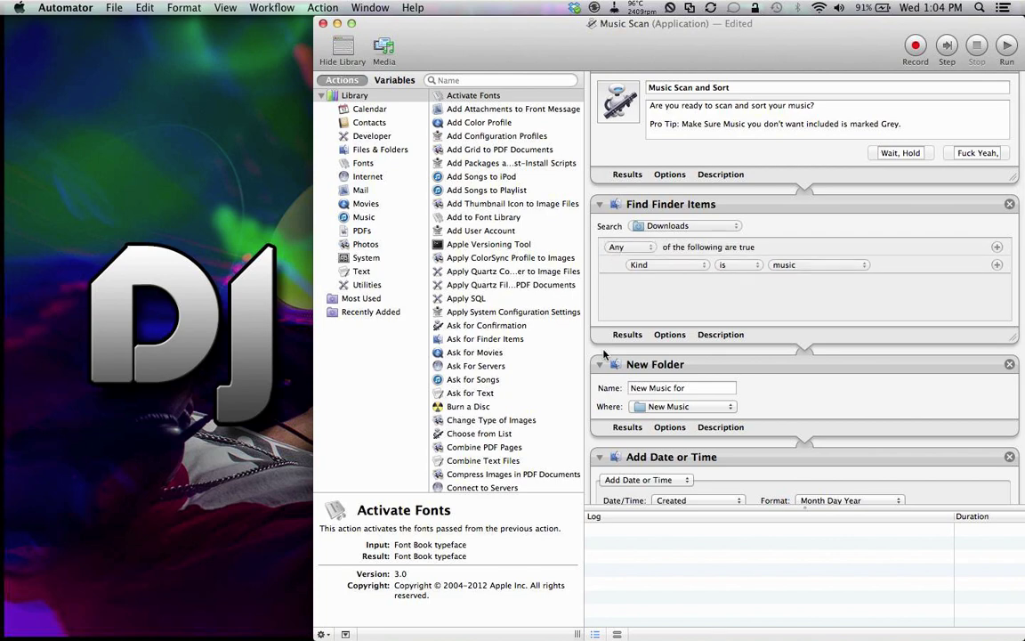
scroll(591, 343, "down", 5)
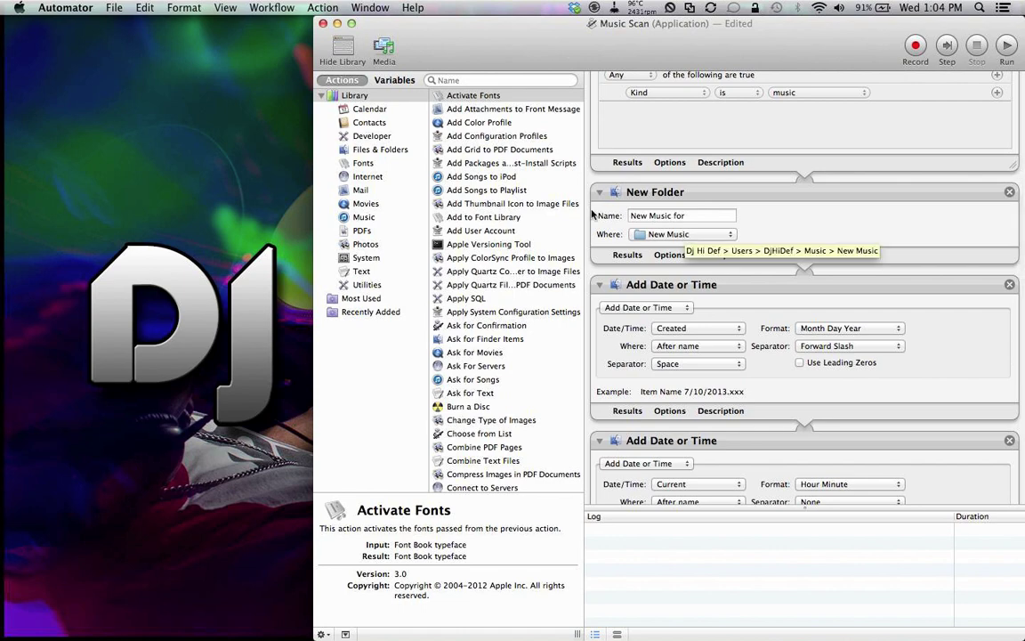
Step: Open the empty New Music folder in Finder, then scroll through the Music Scan actions
mouse_move(1024, 1)
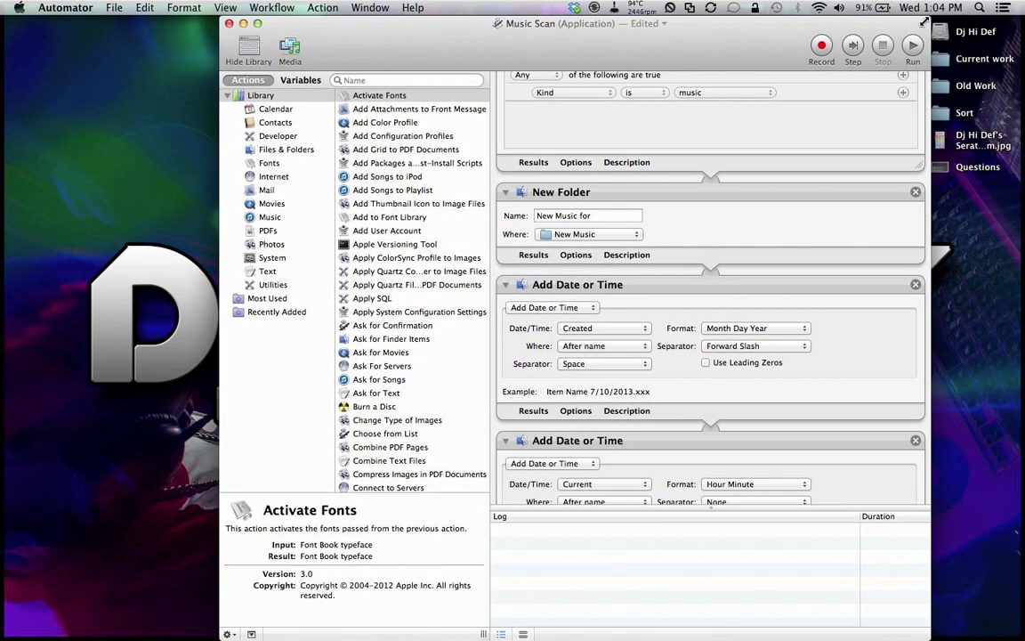
double_click(940, 32)
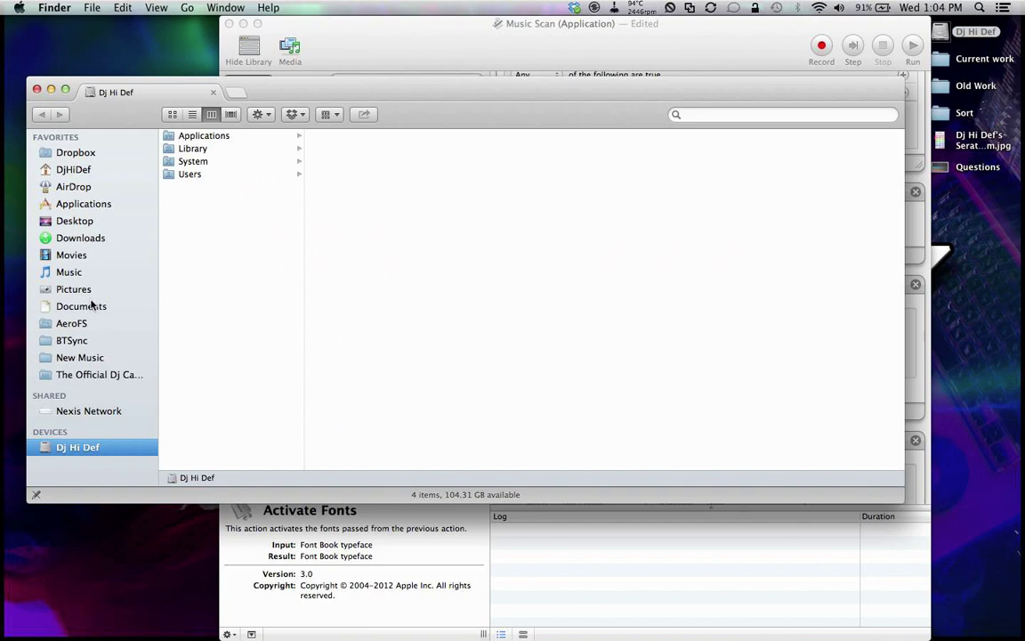
left_click(104, 360)
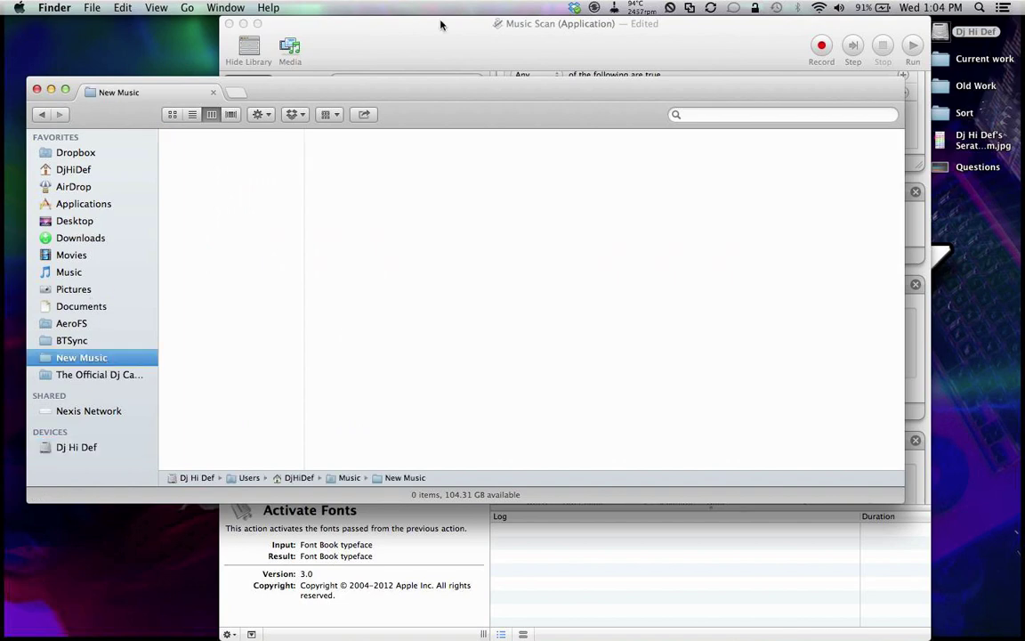
left_click(446, 41)
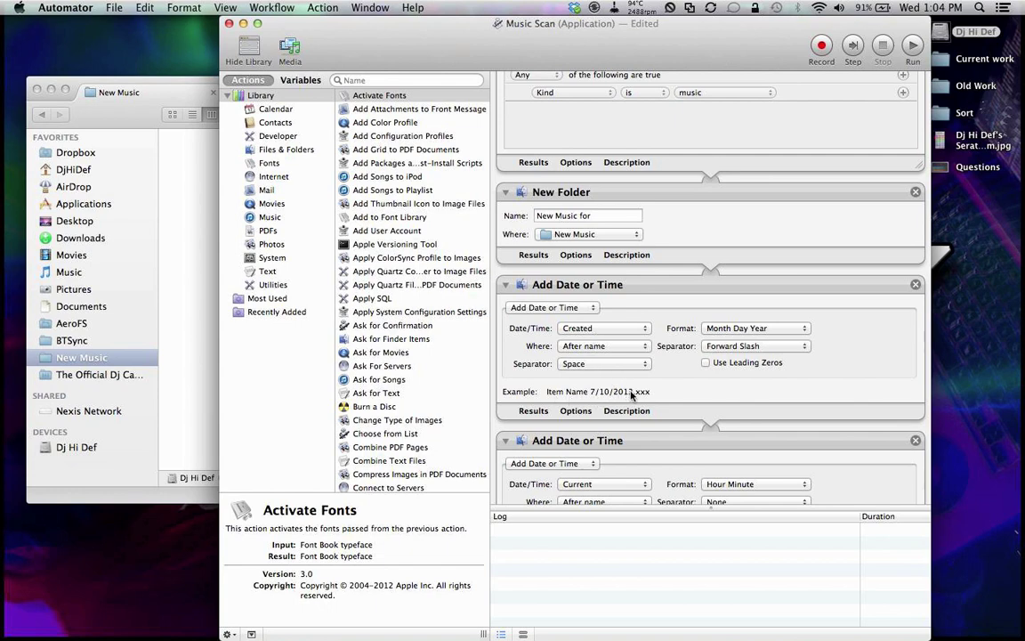
scroll(587, 393, "down", 5)
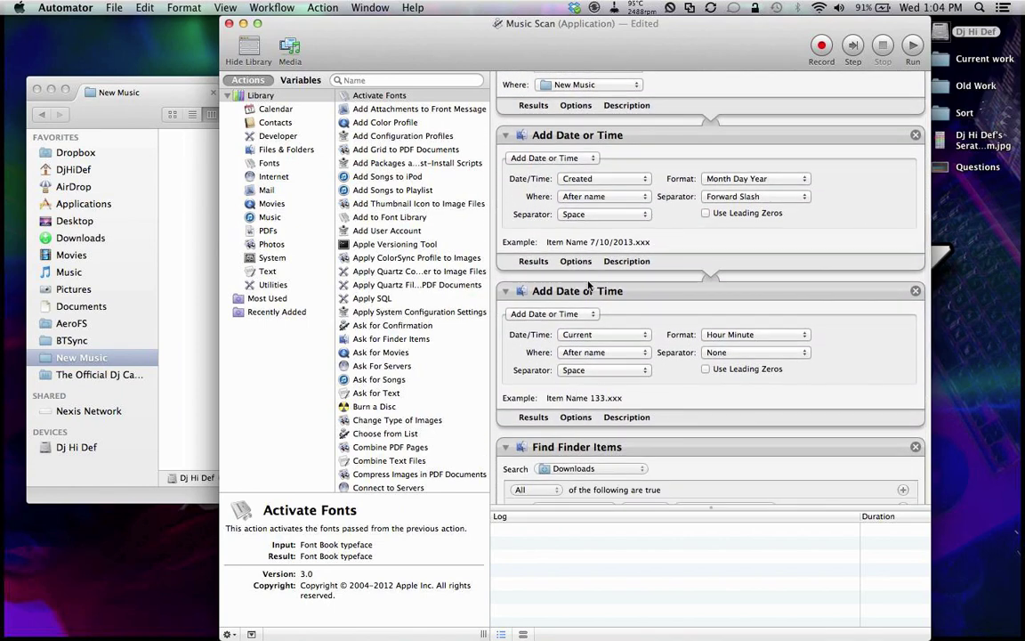
scroll(596, 418, "down", 3)
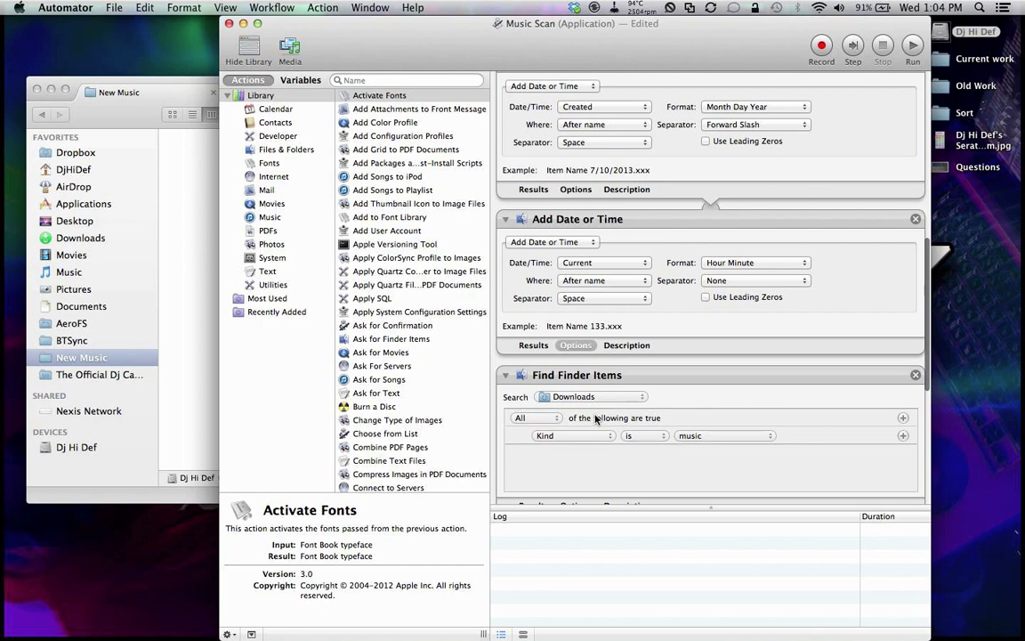
scroll(495, 363, "down", 7)
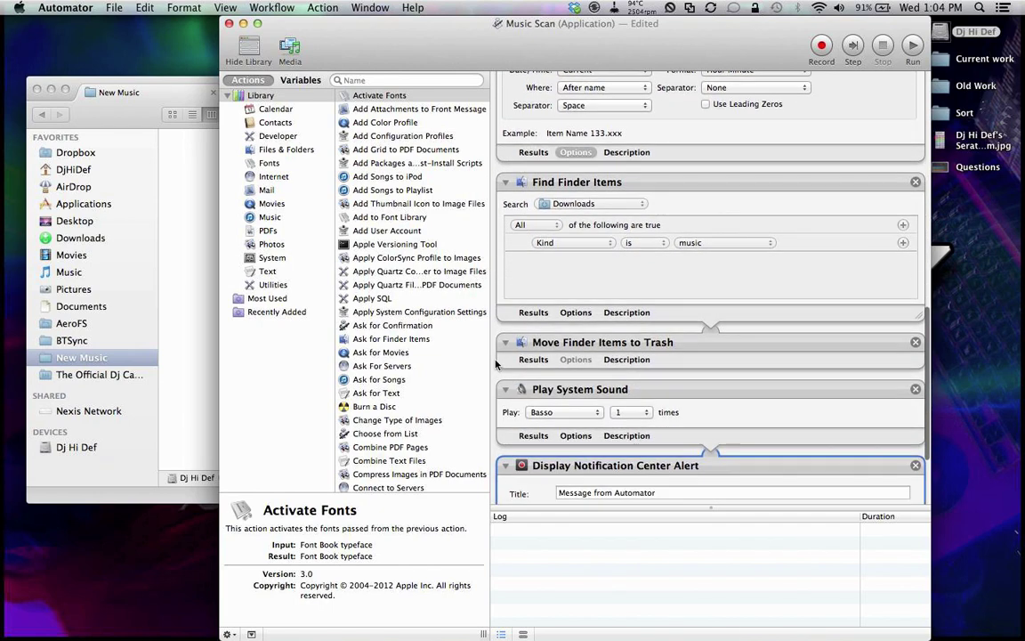
scroll(496, 363, "down", 5)
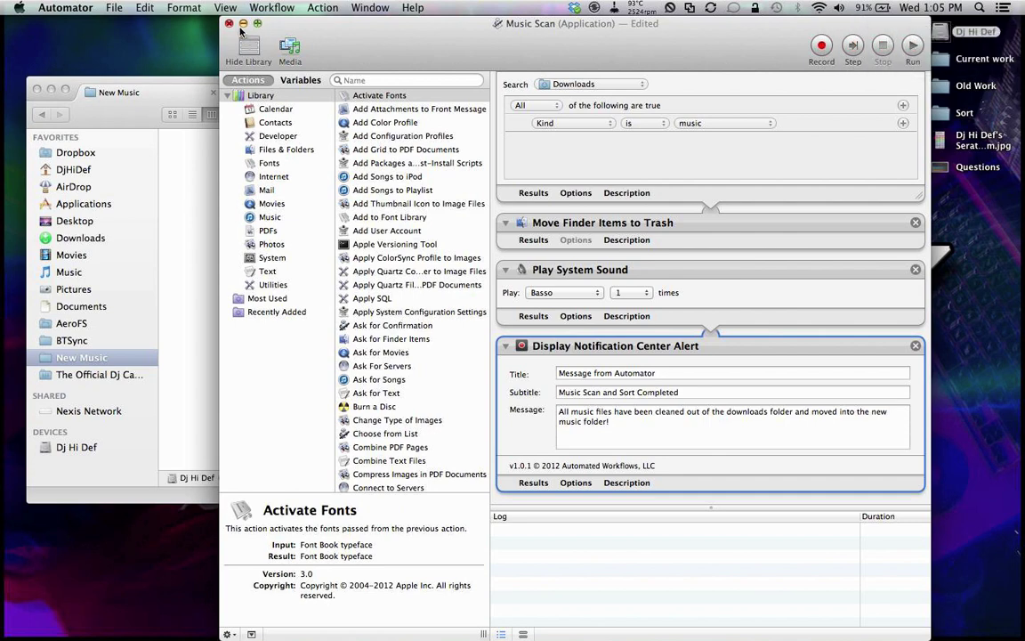
Step: Close the workflow, launch the Music Scan app from Spotlight, and confirm the scan and sort
left_click(228, 23)
left_click(85, 82)
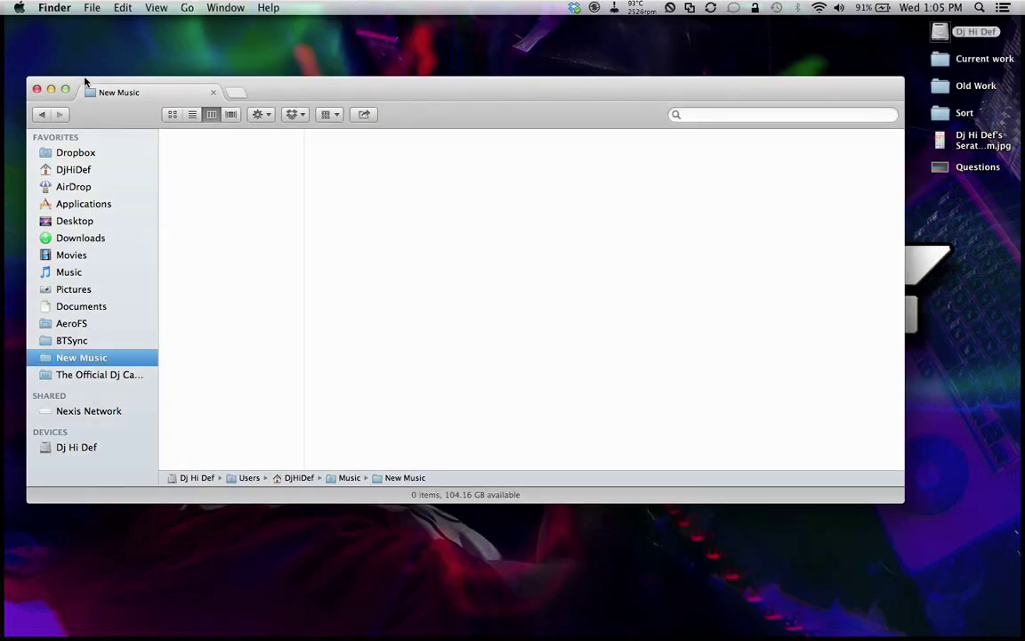
key("super+space")
type("aut")
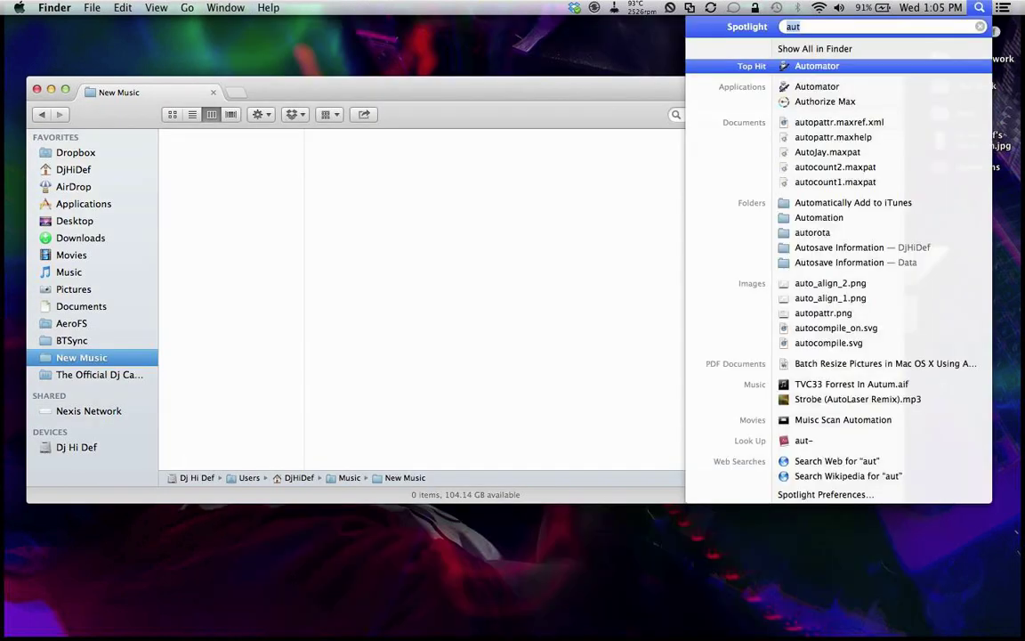
type("mus")
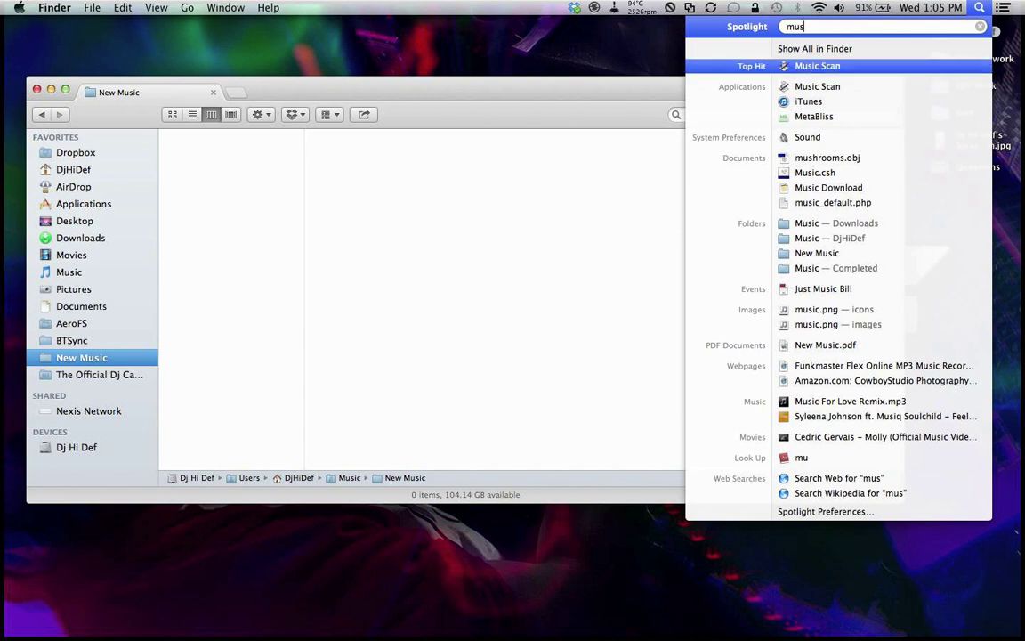
key("Return")
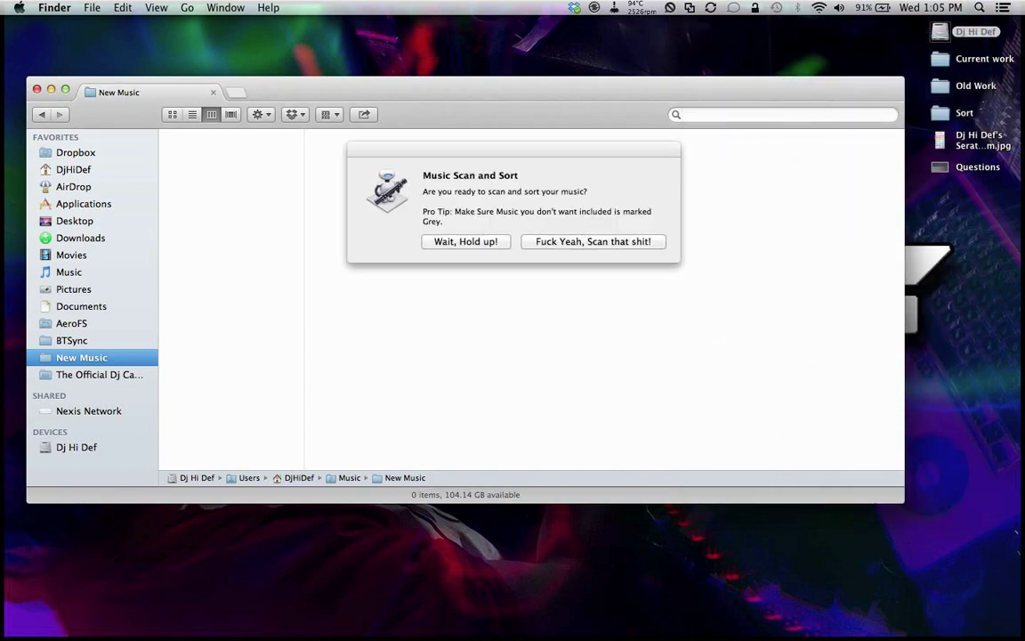
left_click(572, 243)
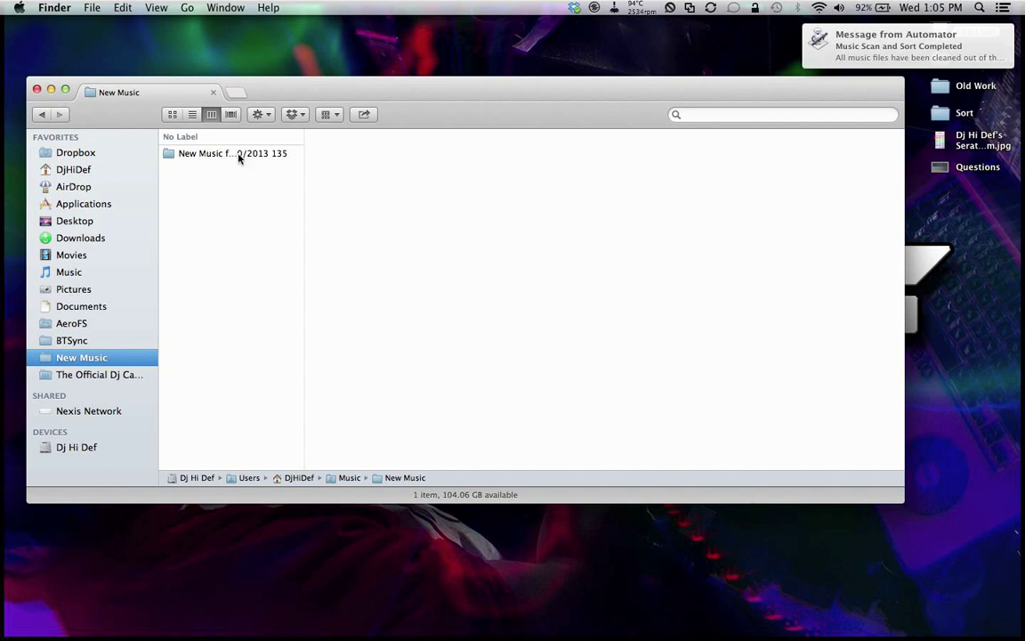
Step: Open the New Music for 7/10/2013 135 folder and step through the sorted tracks' details
left_click_drag(303, 160, 422, 164)
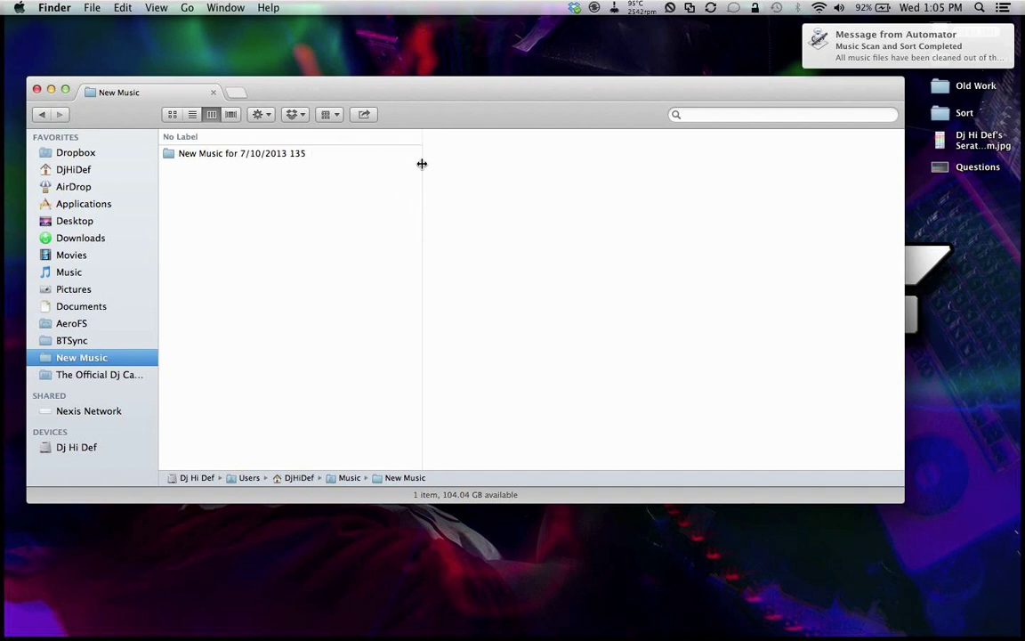
left_click(303, 154)
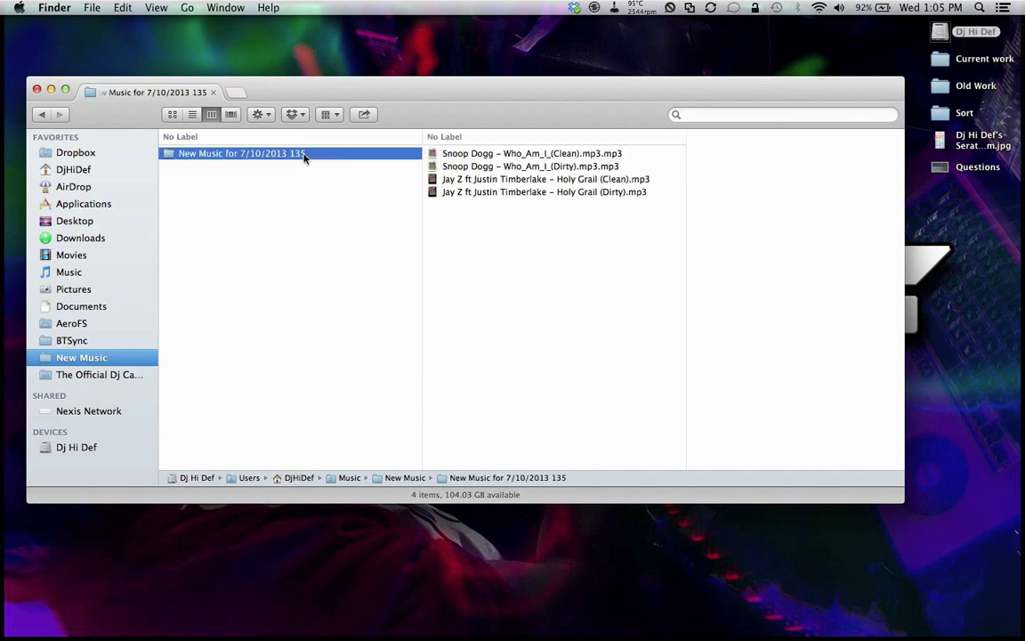
left_click(929, 7)
left_click(930, 7)
left_click(504, 155)
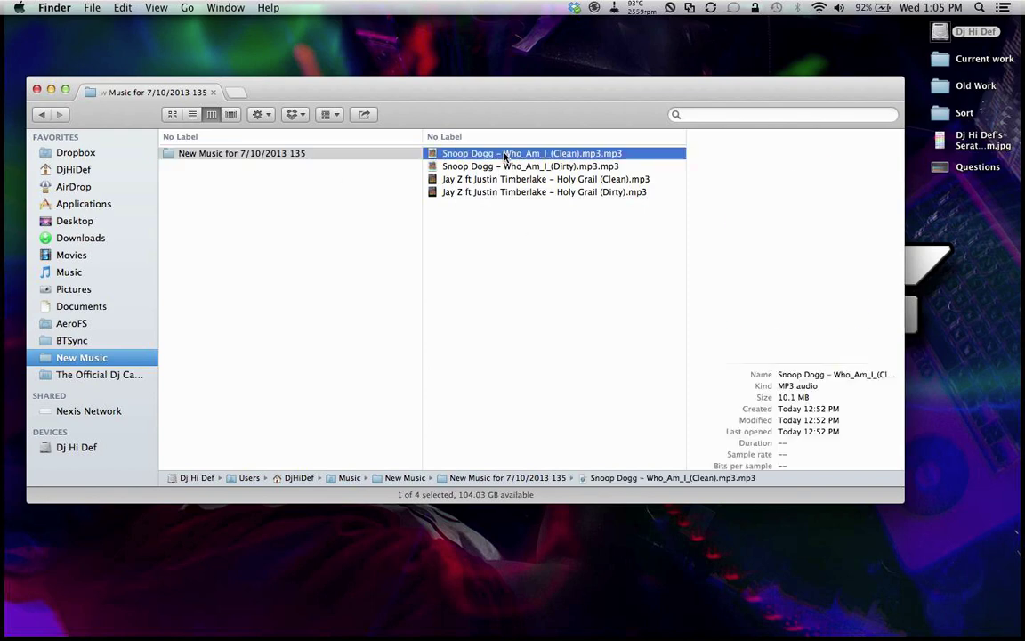
key("Down")
key("Down")
key("Down")
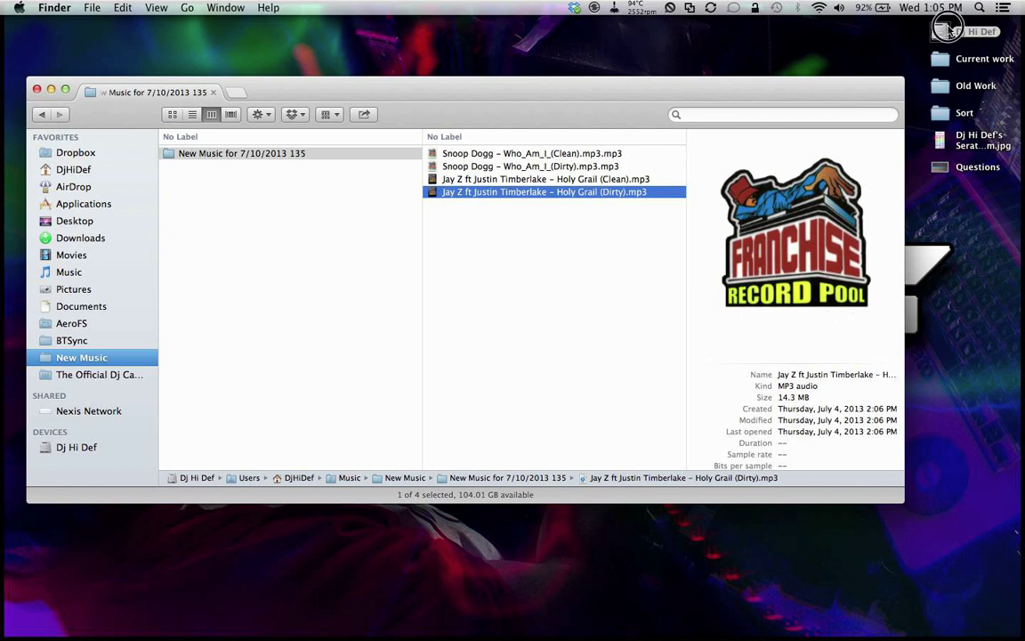
Step: Drag the Trampoline (Clean) and (Dirty) mp3s from Downloads > Music into the dated folder
key("super+t")
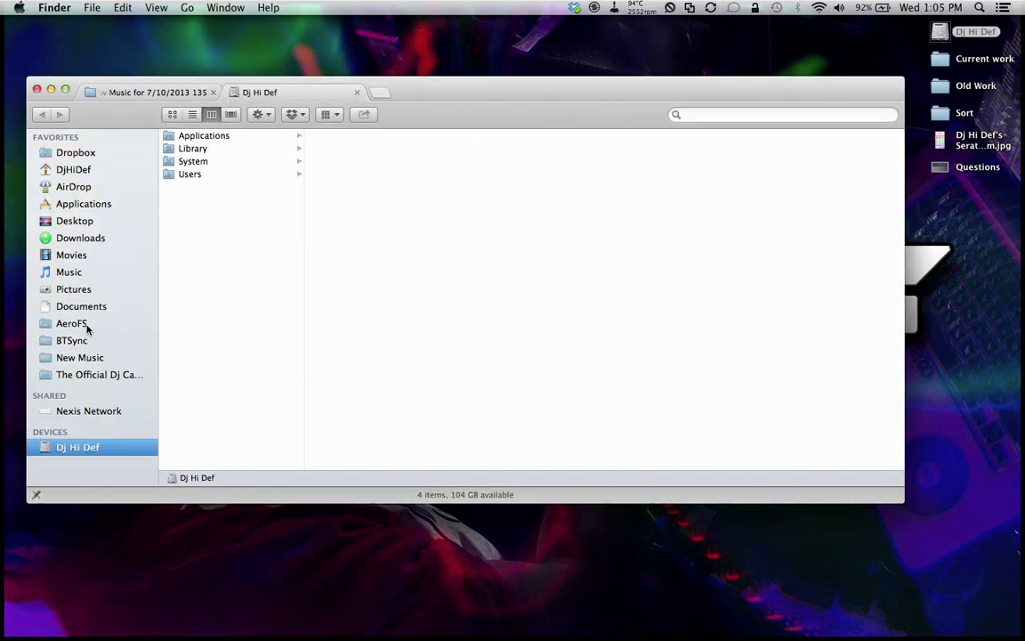
left_click(94, 237)
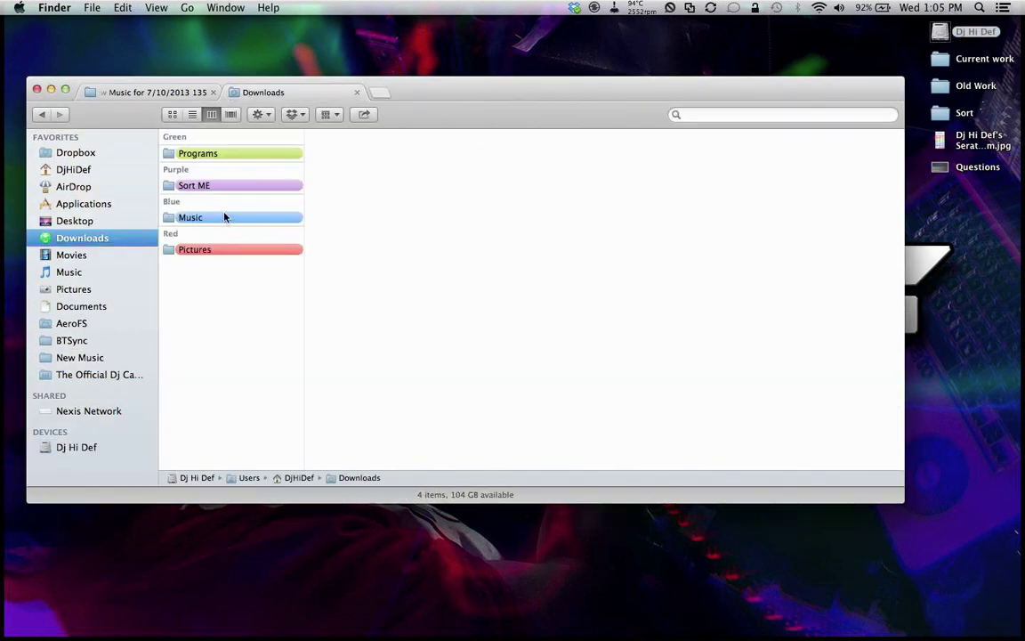
left_click(224, 217)
left_click(365, 167)
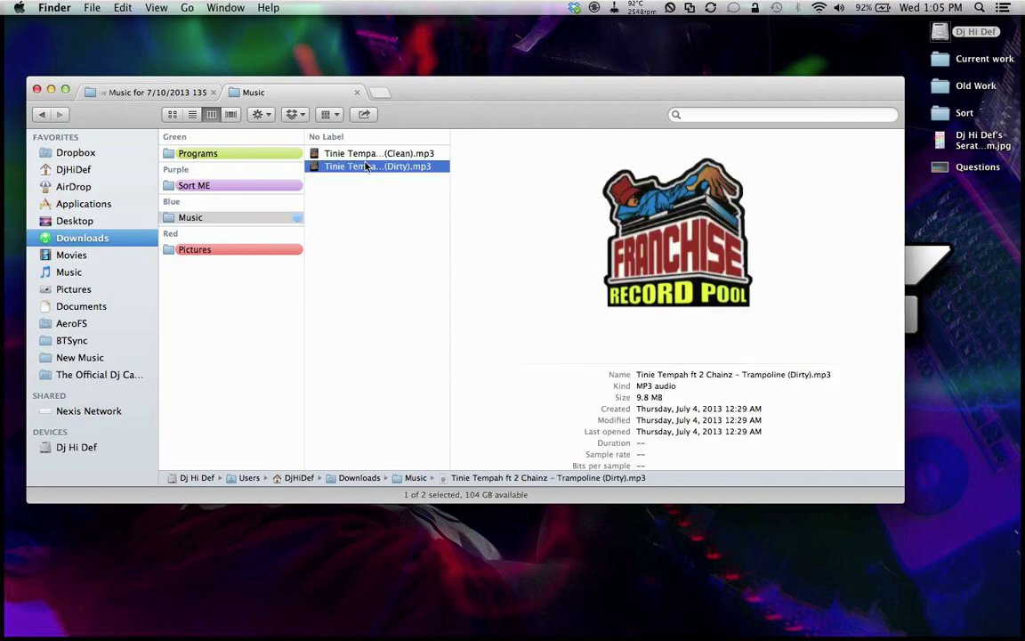
key("Up")
key("Down")
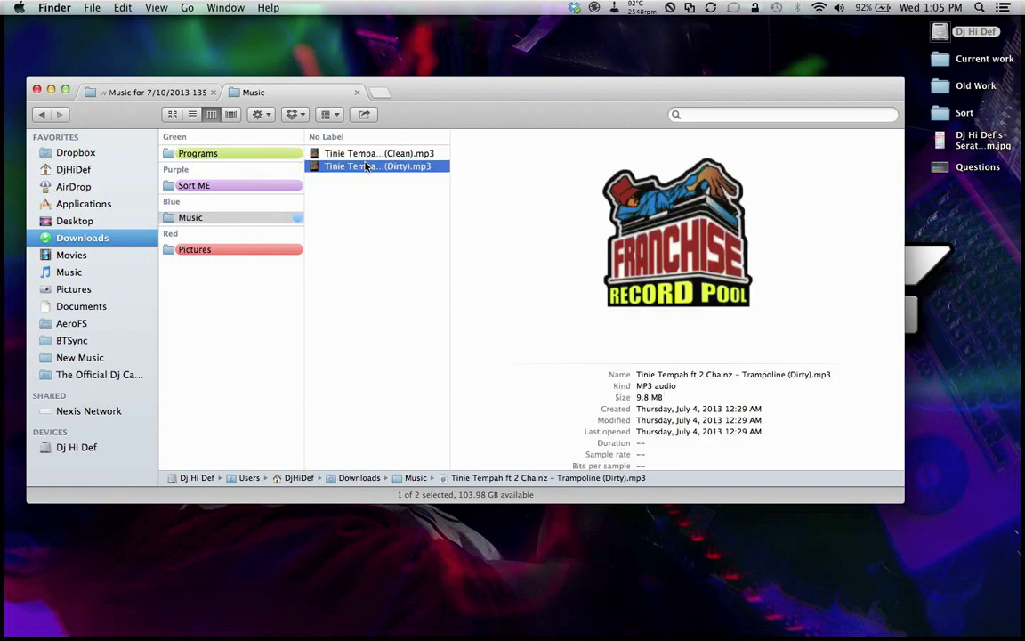
key("ctrl+Up")
key("ctrl+Up")
left_click(378, 153, "shift")
left_click_drag(370, 165, 552, 325)
left_click(551, 325)
left_click(530, 193)
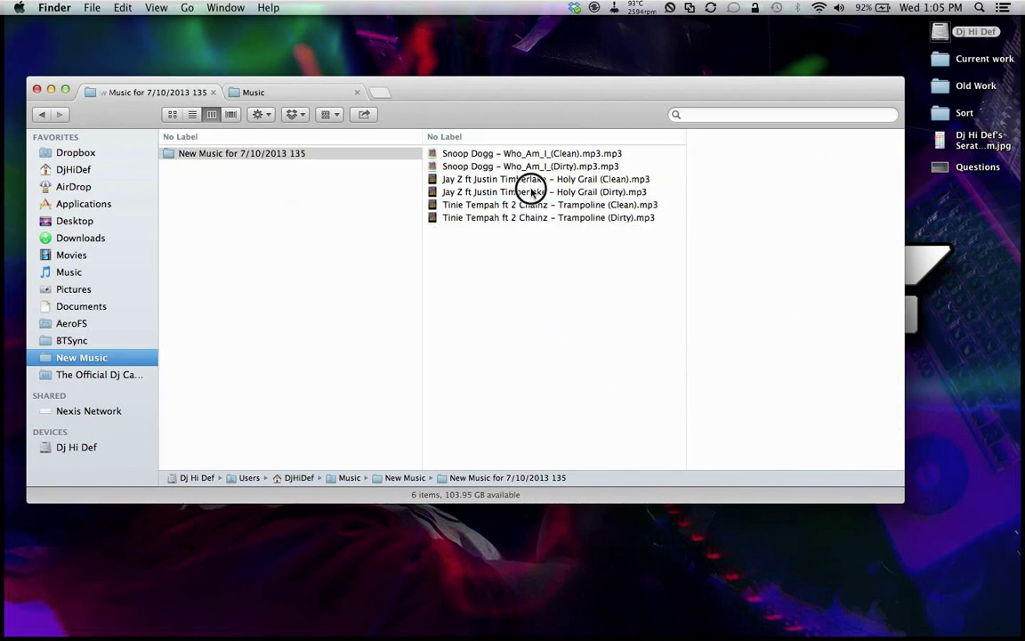
key("Down")
key("Down")
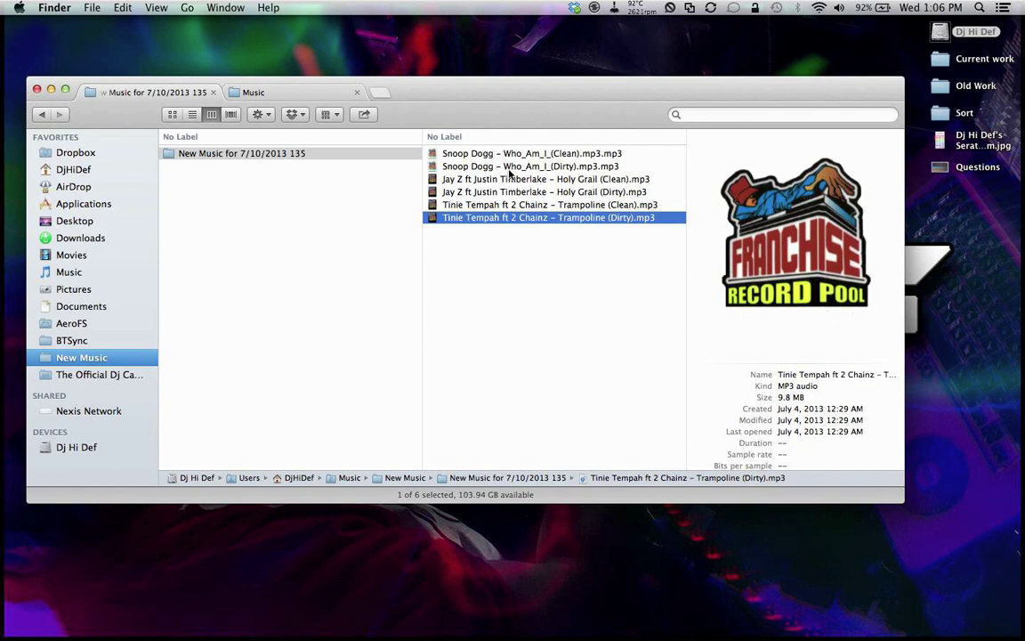
left_click(249, 189)
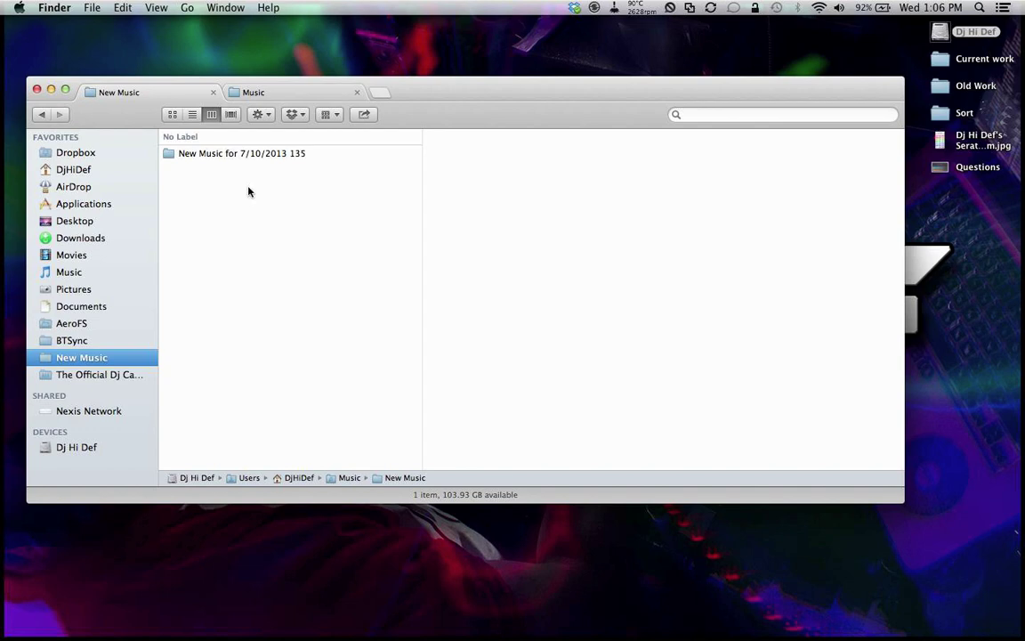
Step: Reopen the New Music for 7/10/2013 135 folder and launch Mixed In Key 5 from Spotlight
left_click(236, 153)
left_click(245, 169)
left_click(307, 154)
key("super+space")
type("mus")
key("BackSpace")
key("BackSpace")
type("ix")
key("Return")
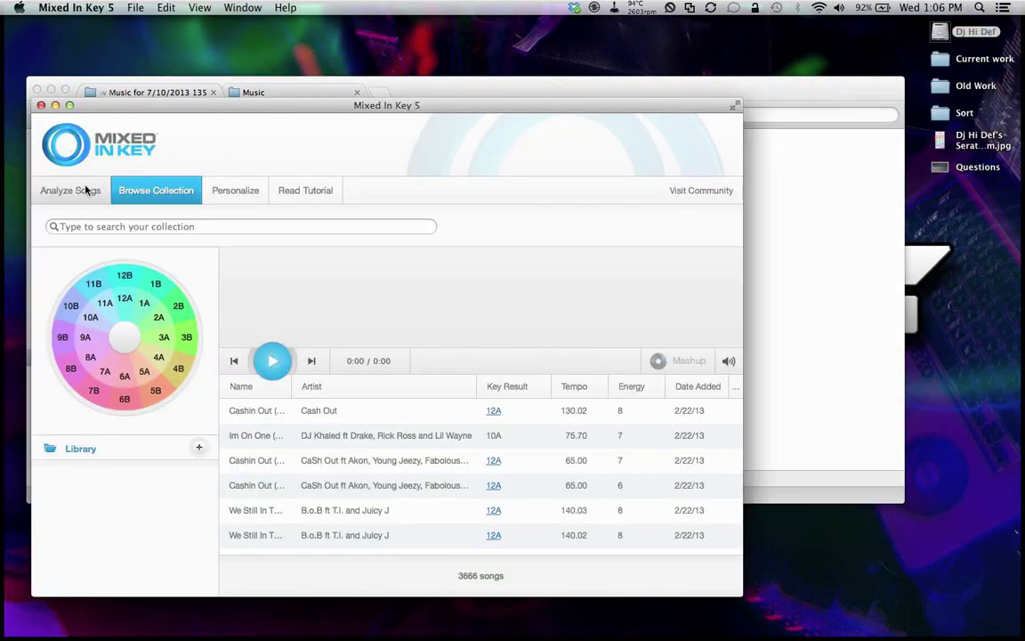
Step: Analyze the New Music folder's six songs for key, tempo and energy, then quit Mixed In Key
left_click(76, 194)
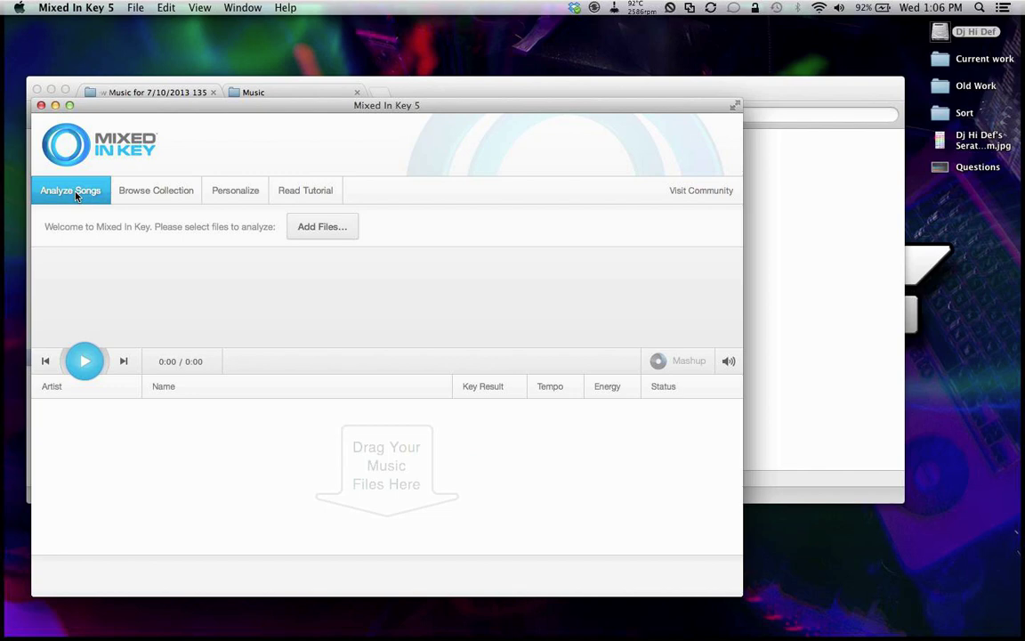
left_click(305, 228)
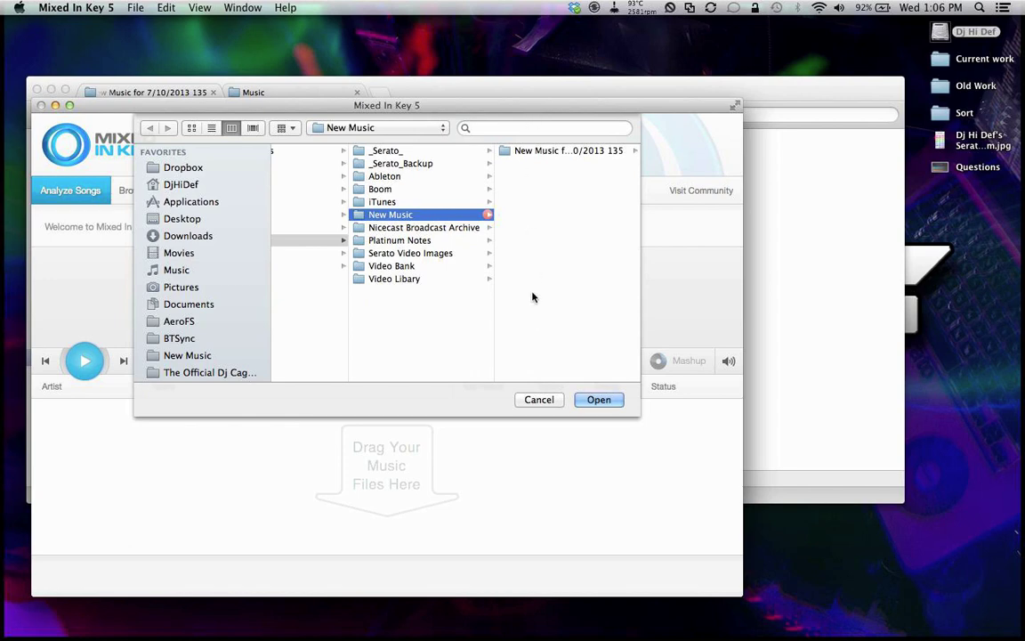
left_click(585, 400)
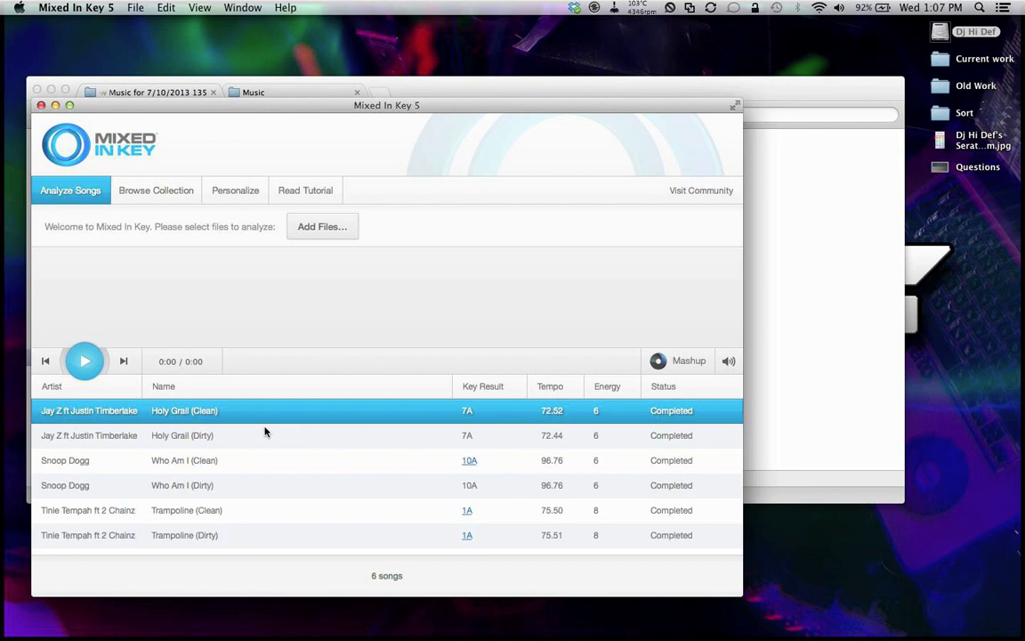
key("super+q")
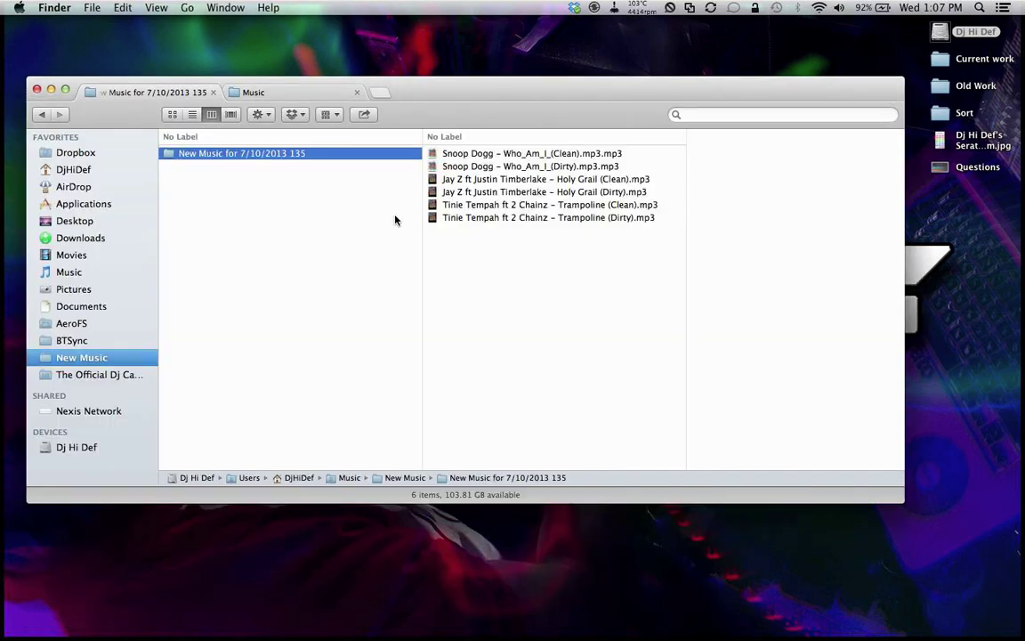
left_click(320, 203)
Step: Launch MetaBliss and load the six mp3s from the dated New Music folder into it
left_click(335, 156)
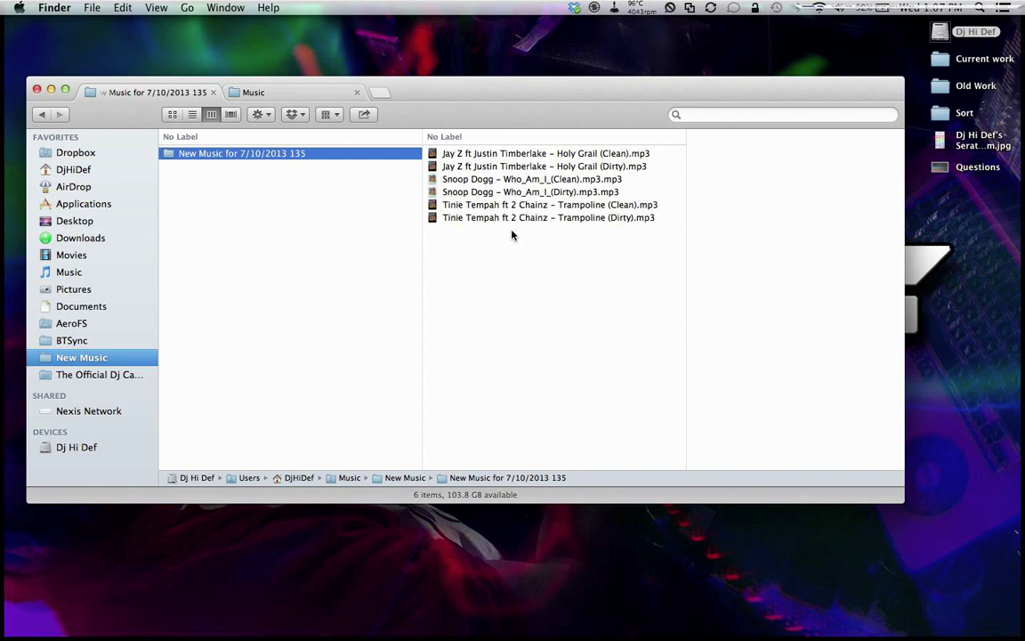
mouse_move(3, 279)
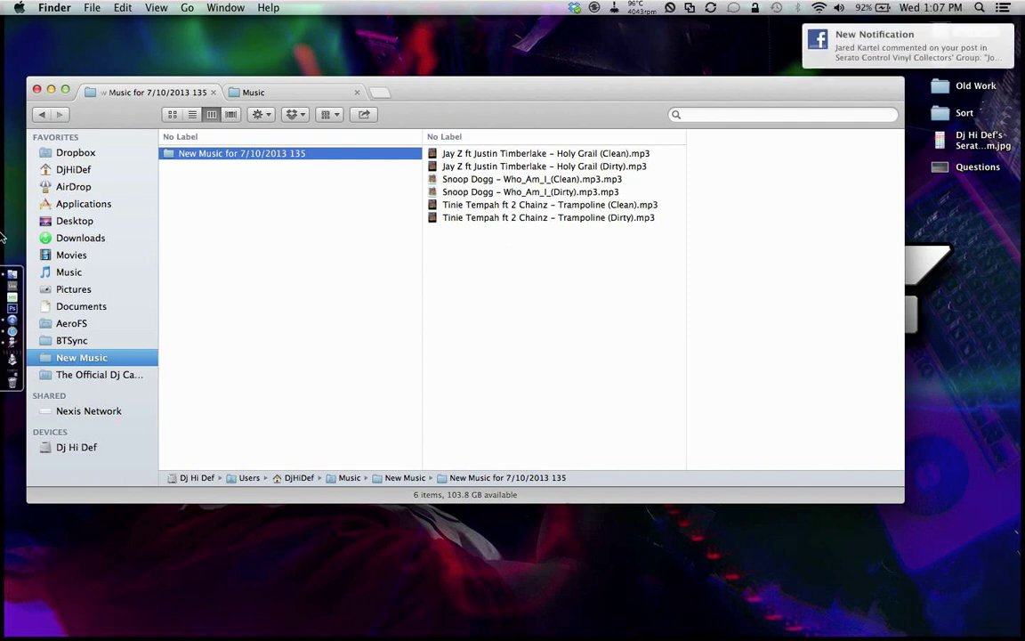
left_click(3, 298)
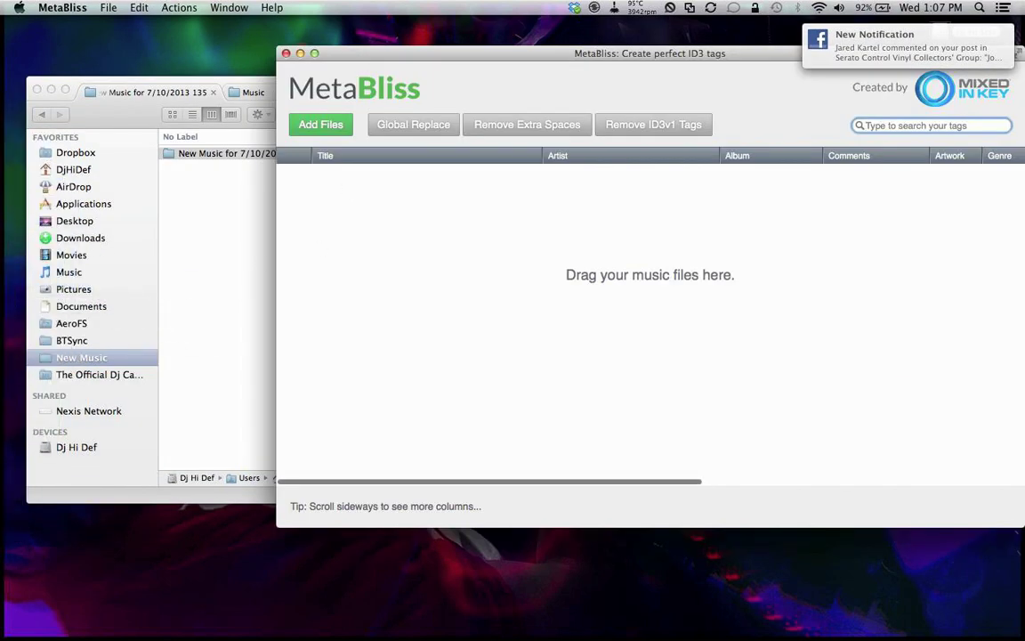
left_click_drag(424, 50, 224, 293)
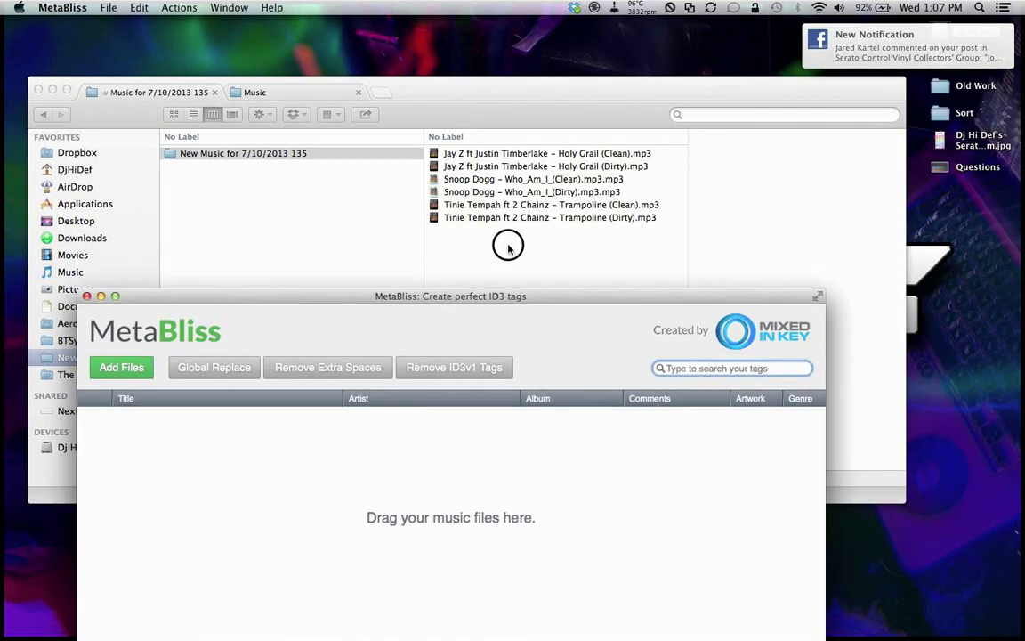
left_click_drag(511, 91, 523, 36)
left_click_drag(522, 201, 512, 36)
left_click_drag(481, 187, 303, 501)
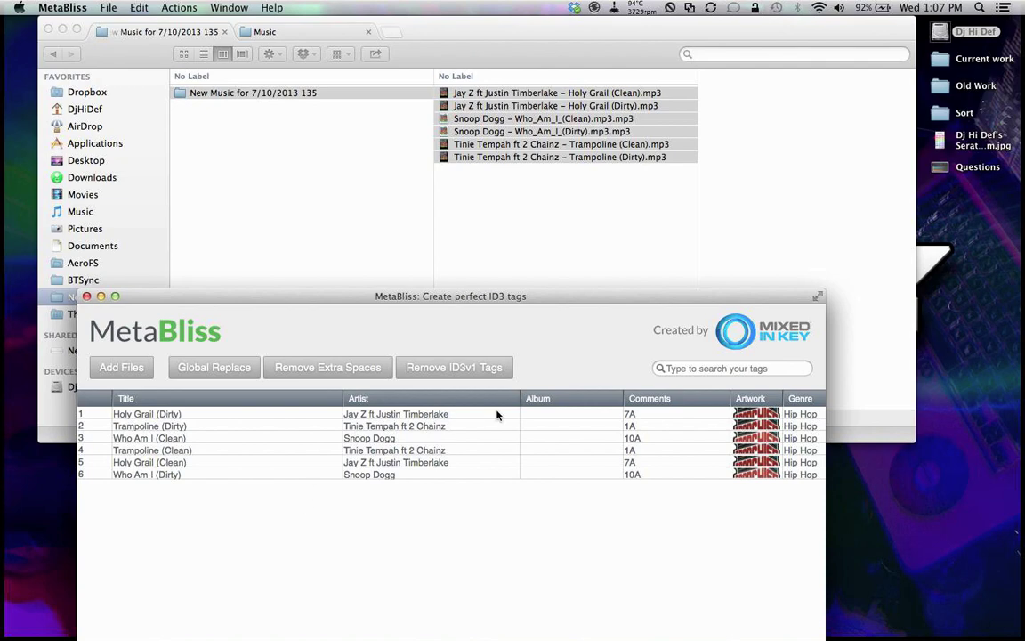
Step: Review the first track's artist, Energy and Key tag fields in MetaBliss
double_click(414, 415)
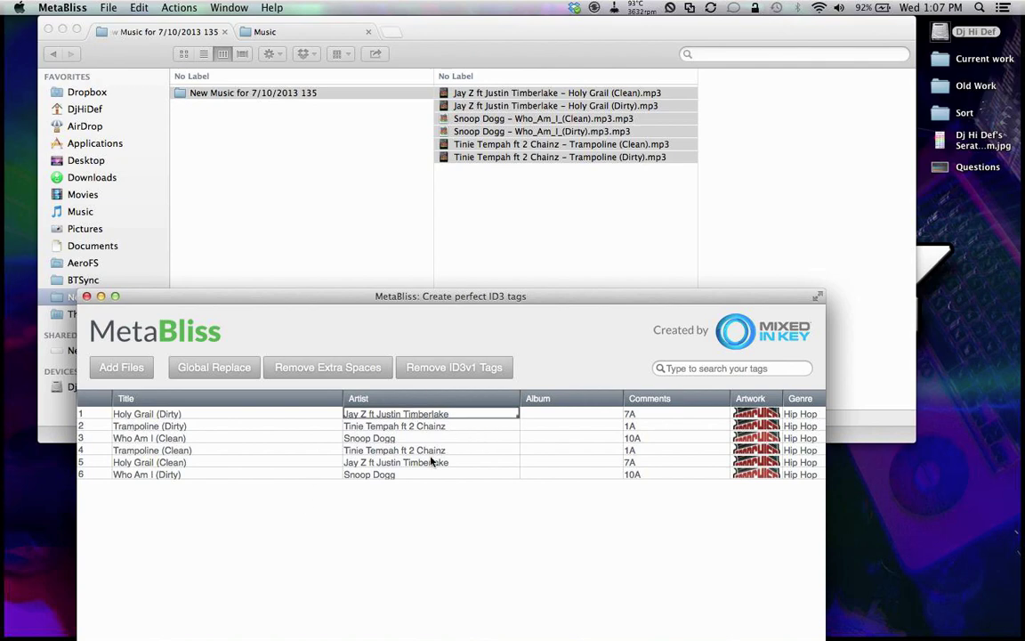
scroll(427, 434, "down", 1)
left_click_drag(474, 297, 456, 82)
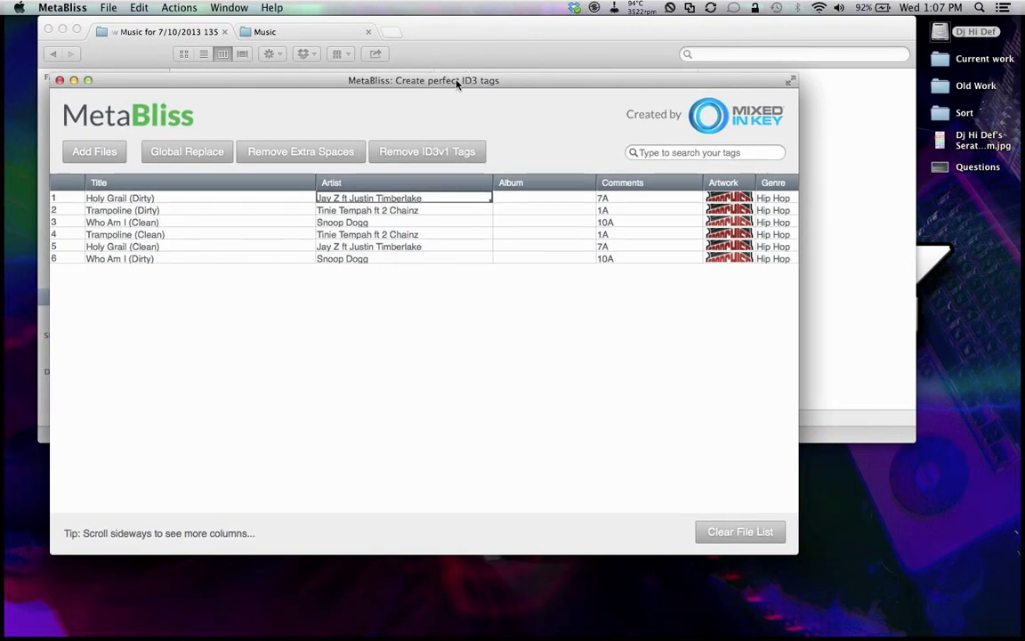
scroll(428, 331, "right", 5)
scroll(427, 330, "right", 10)
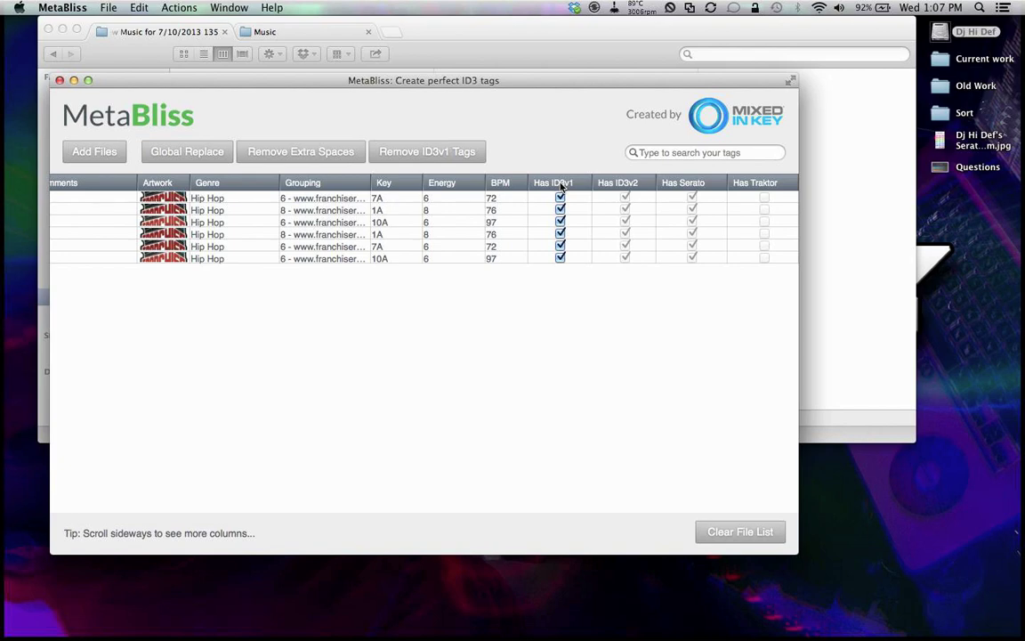
double_click(436, 197)
double_click(379, 199)
Step: Remove the ID3v1 tags from all six tracks and save the changes to the files
left_click(387, 147)
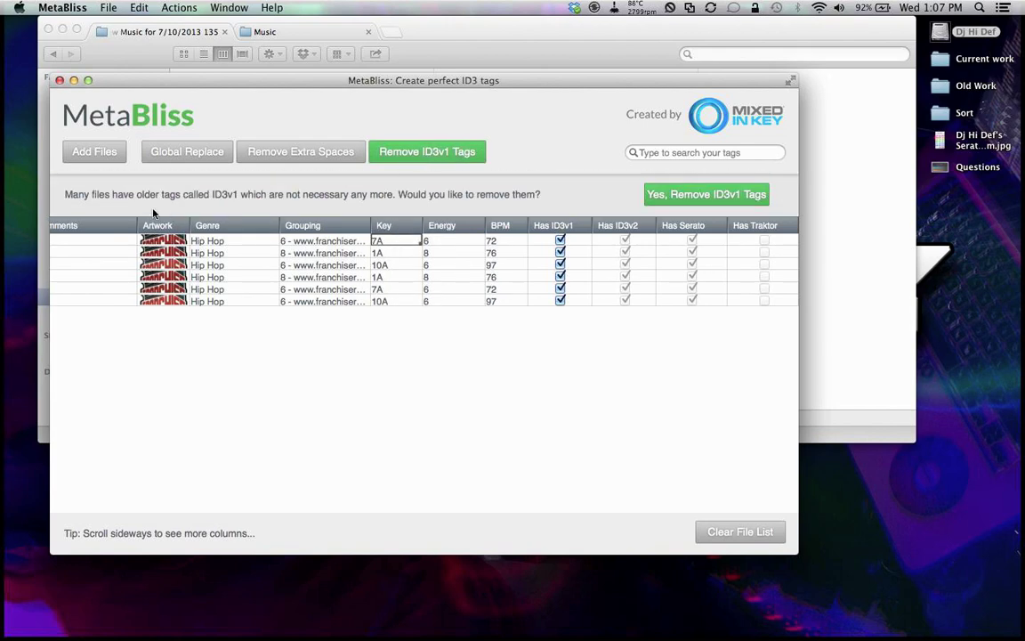
left_click(737, 199)
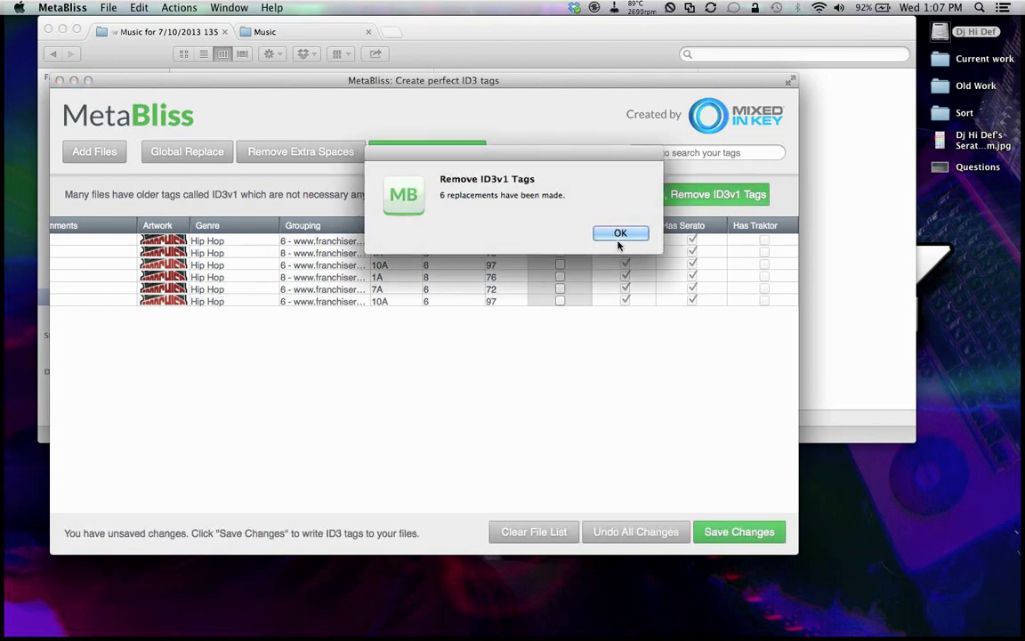
left_click(620, 233)
left_click(739, 532)
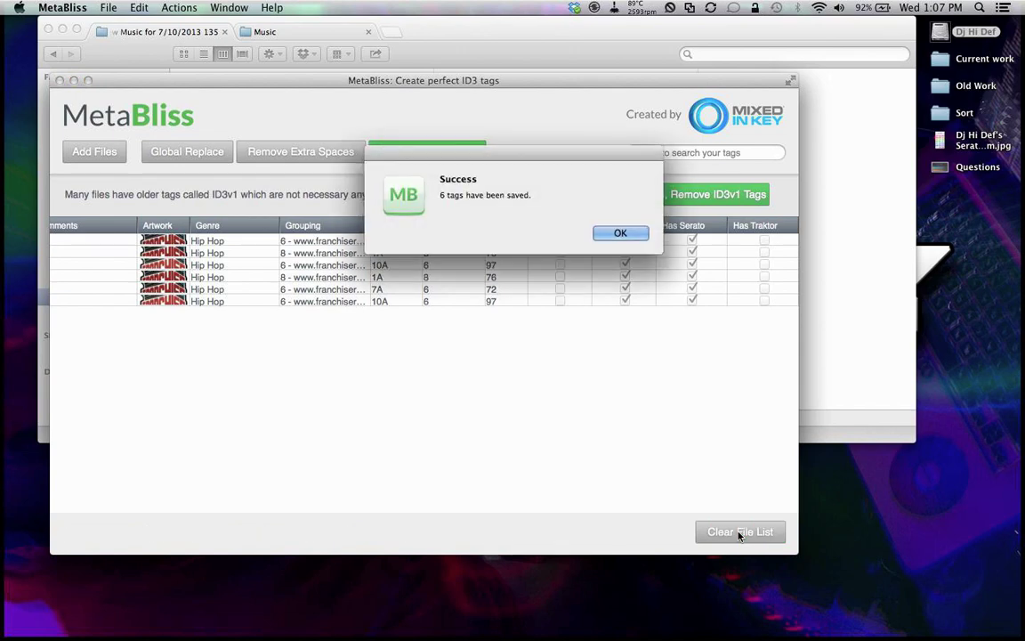
key("Return")
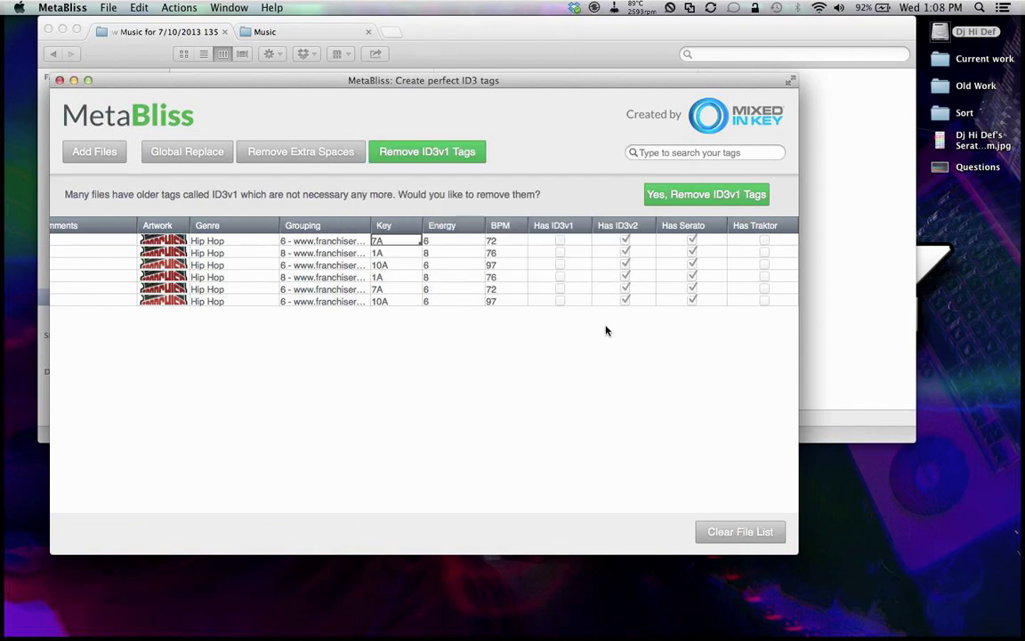
Step: Select the record pool address text in the first track's Grouping field
scroll(614, 334, "left", 10)
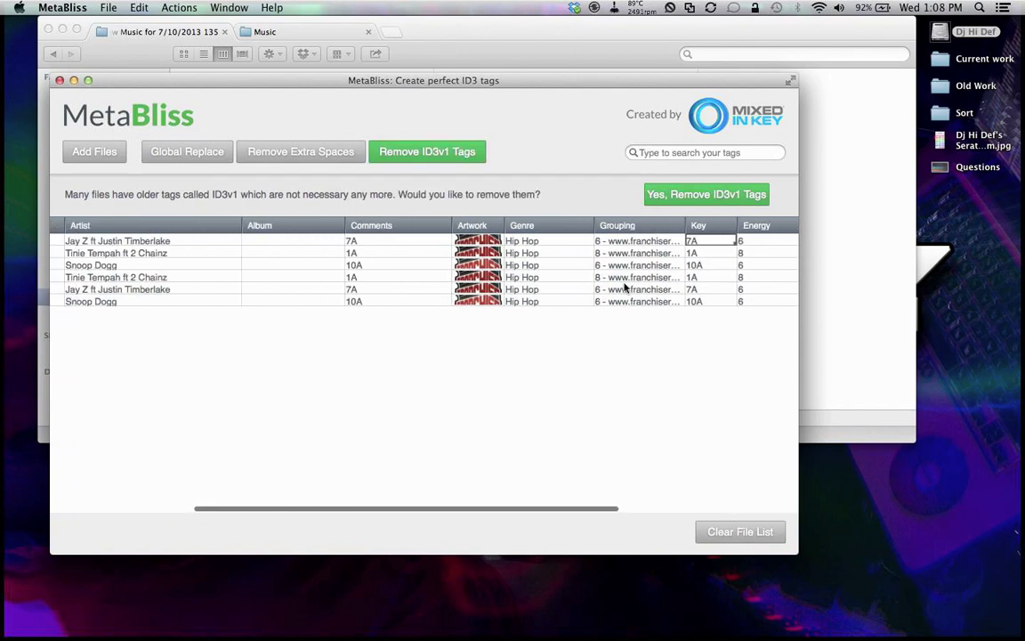
left_click(623, 241)
left_click(656, 241)
left_click(598, 241)
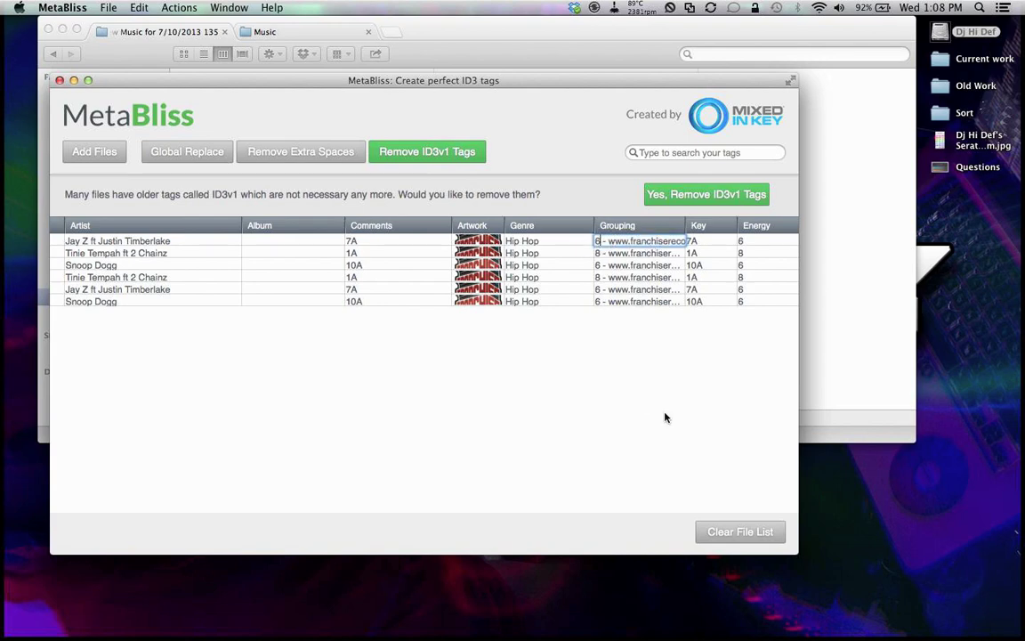
key("super+a")
key("super+c")
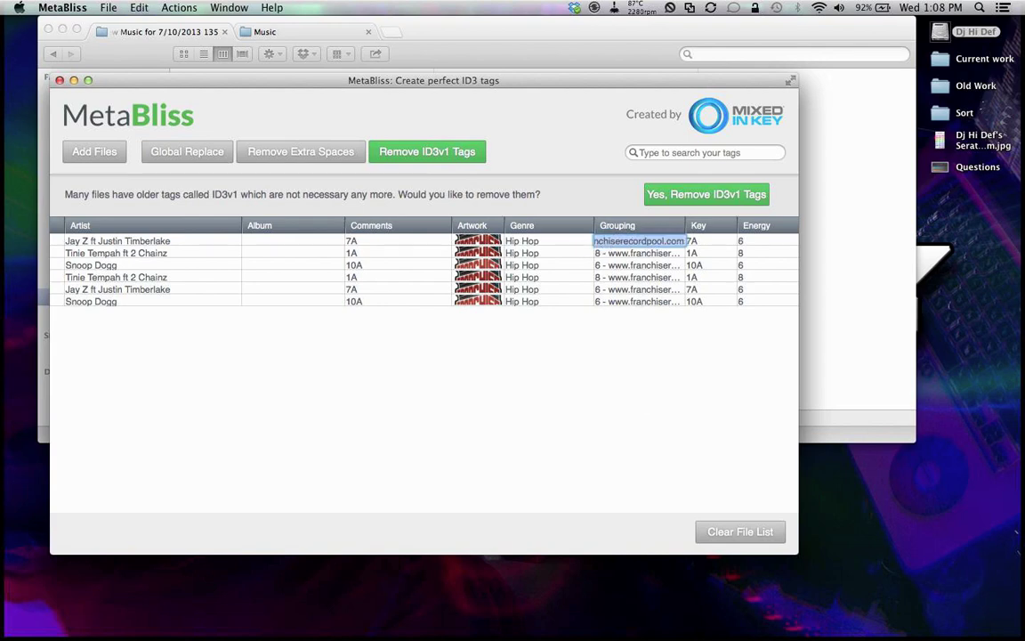
Step: Use Global Replace with 'Delete this text' to strip franchiserecordpool.com from all six tracks' tags
left_click(187, 150)
left_click(188, 150)
key("super+v")
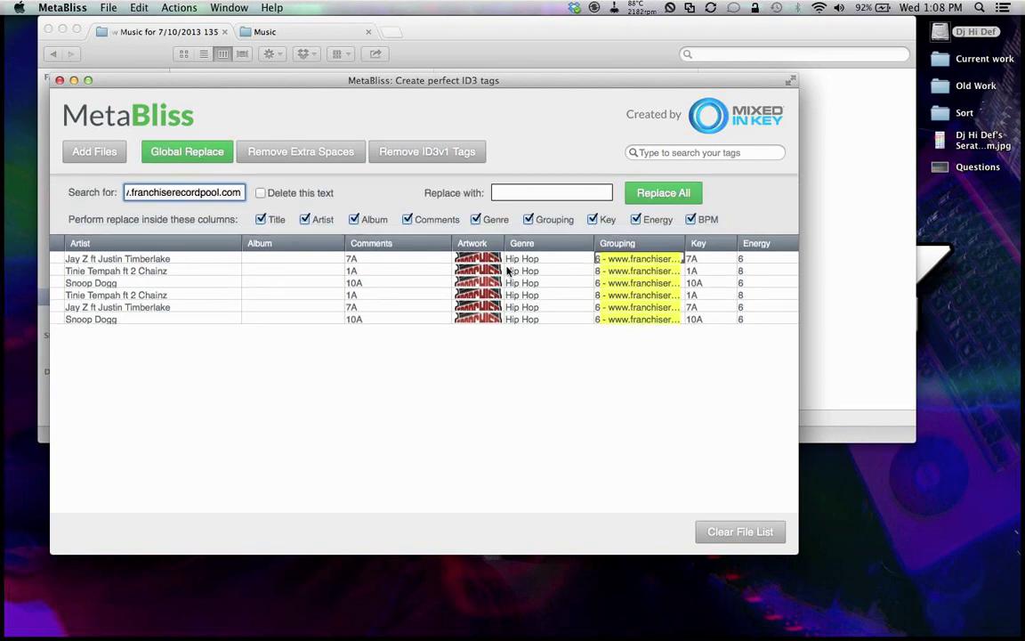
left_click(261, 193)
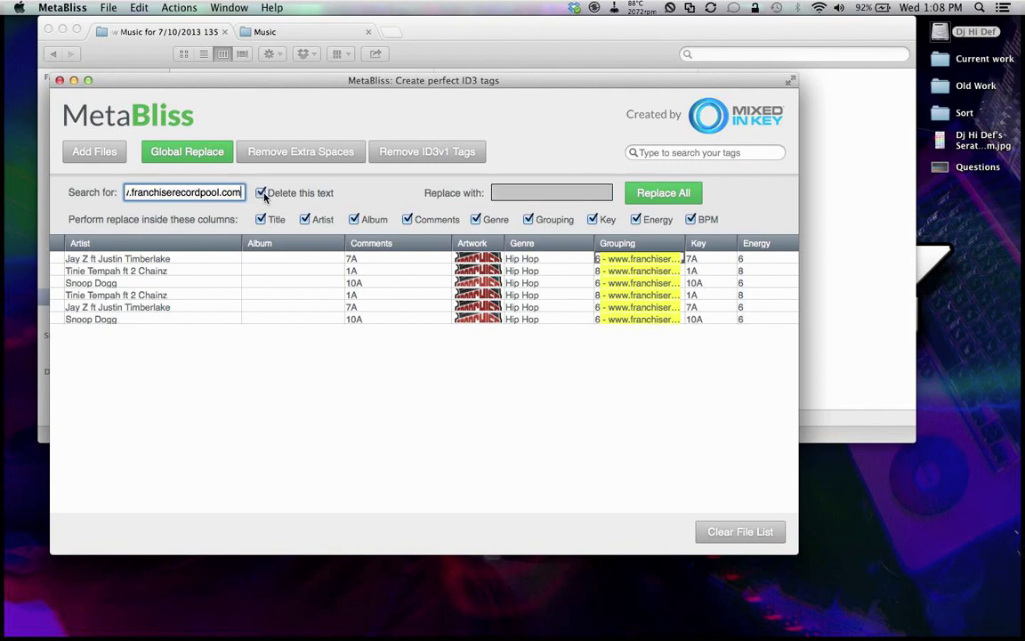
left_click(655, 192)
left_click(619, 232)
Step: Save the cleaned tags to the six mp3 files and quit MetaBliss
scroll(594, 285, "right", 10)
scroll(594, 284, "left", 8)
scroll(644, 277, "left", 5)
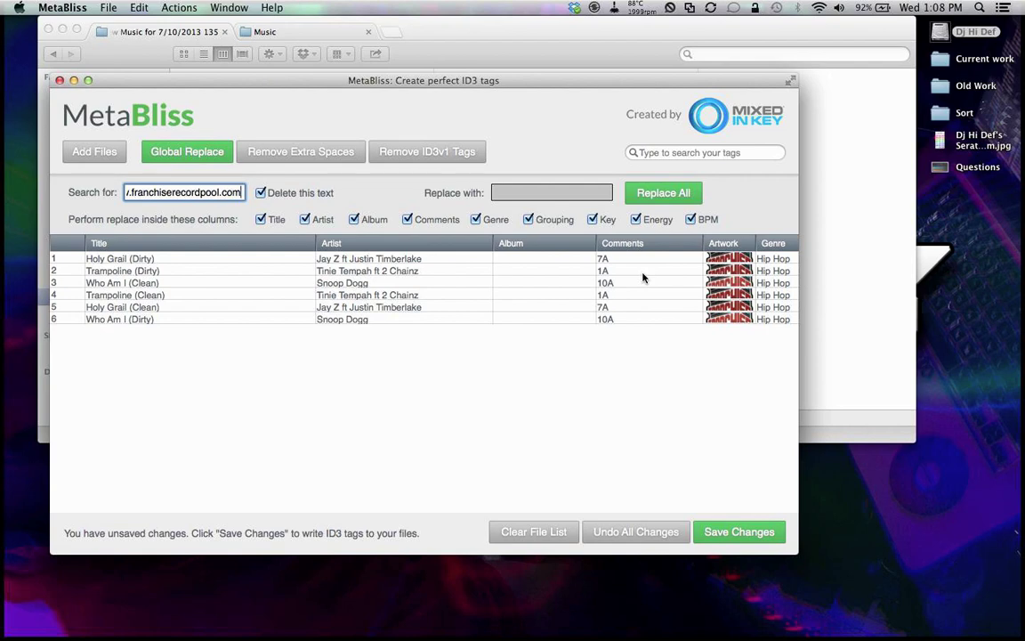
left_click(729, 533)
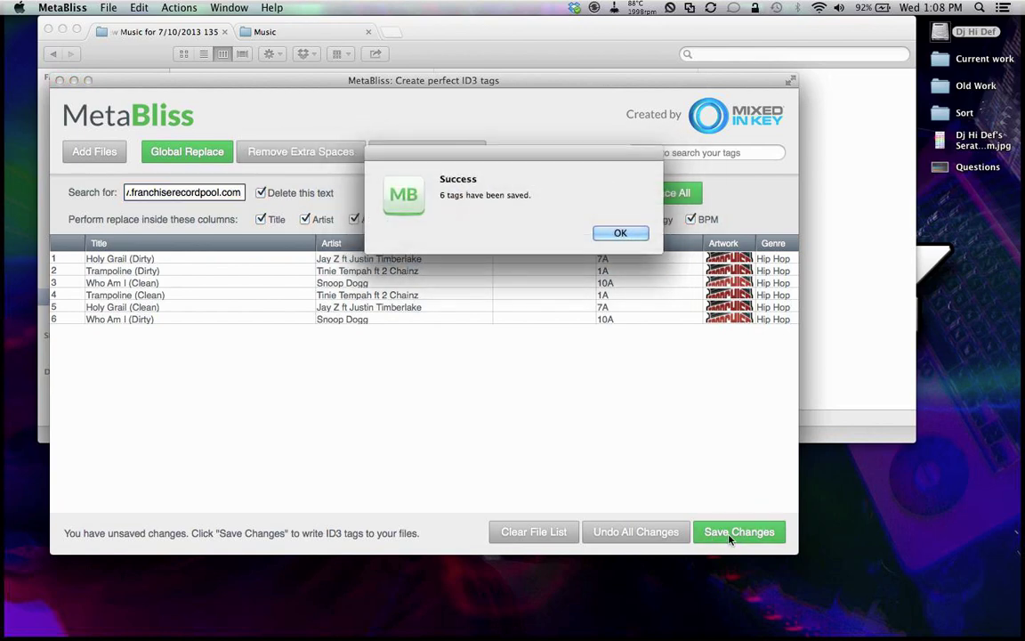
key("Return")
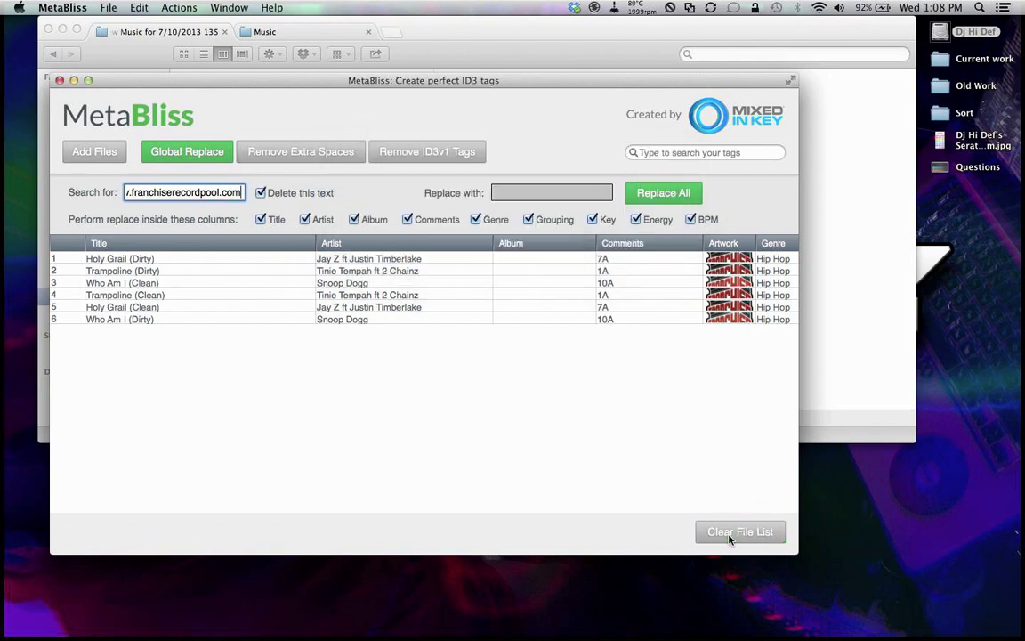
key("super+q")
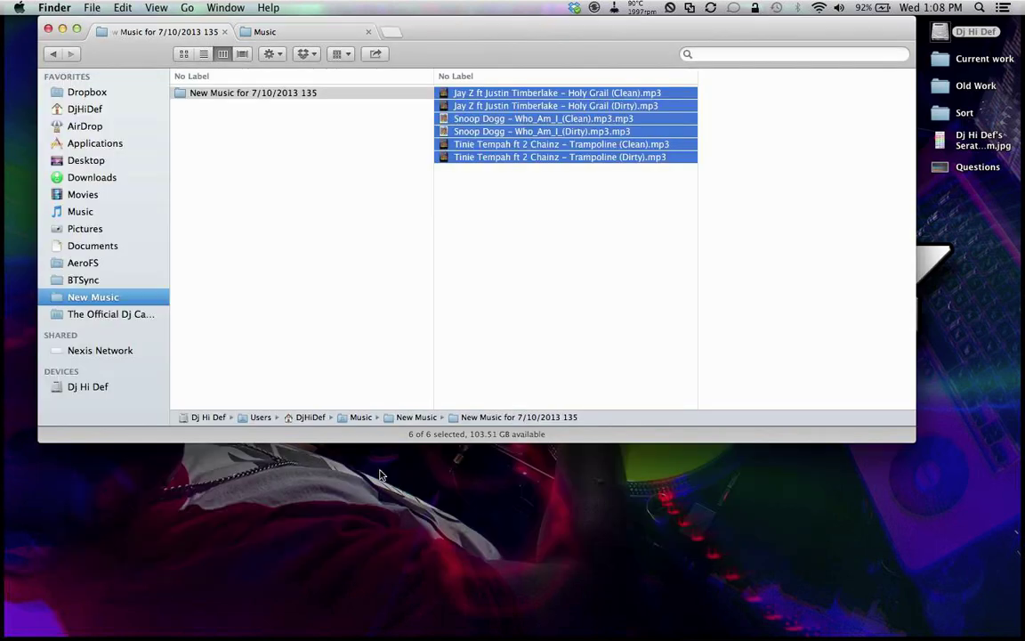
Step: Deselect the mp3s, close the extra Music tab and move the Finder window lower
left_click(523, 262)
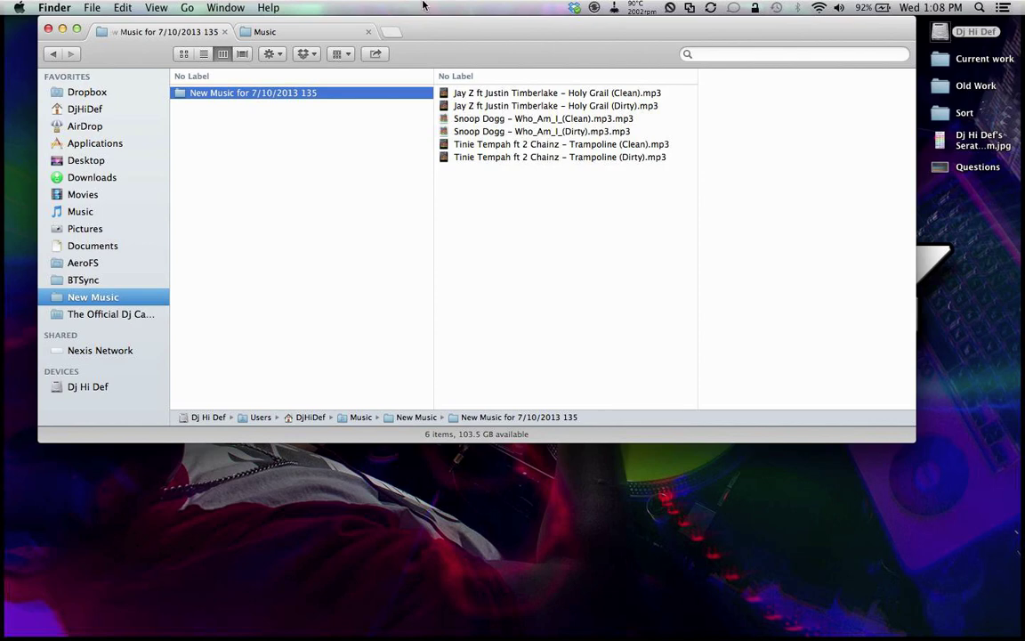
left_click(367, 33)
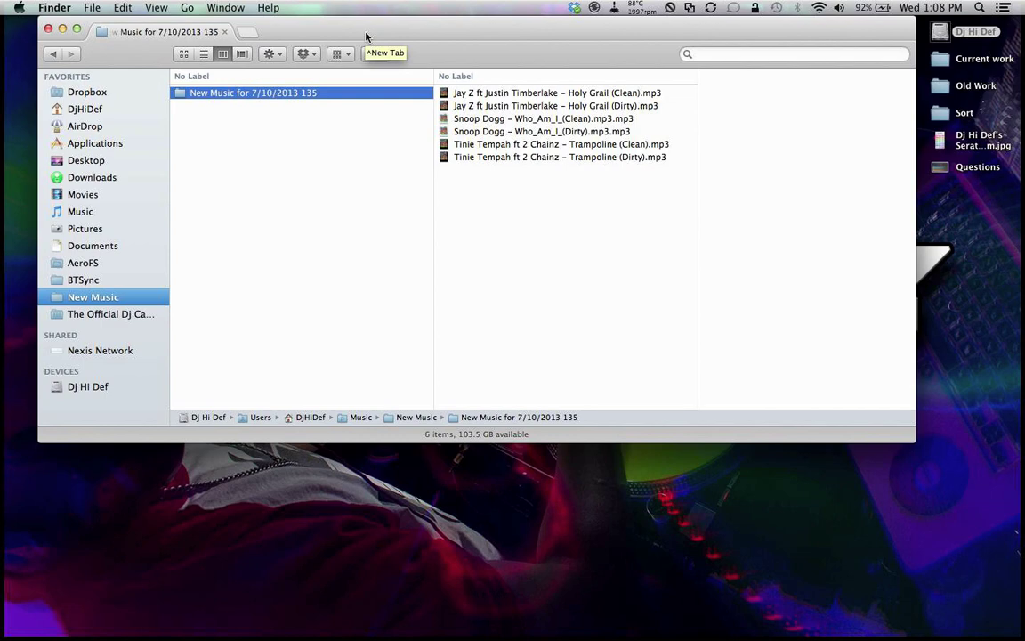
left_click_drag(545, 41, 556, 127)
Step: Launch iTunes from Spotlight by searching 'i'
key("super+space")
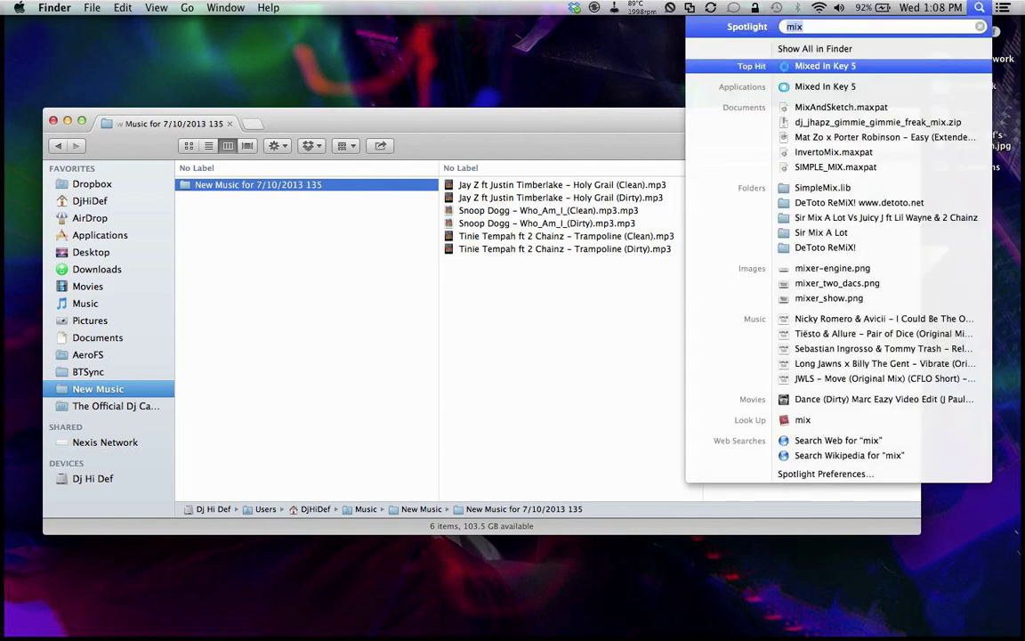
left_click(614, 7)
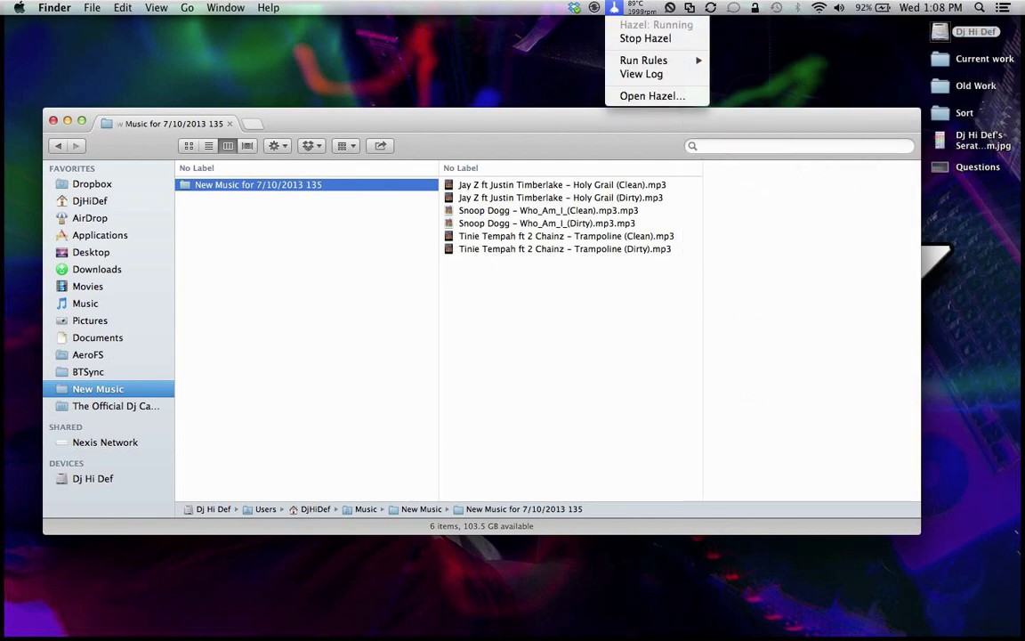
key("Escape")
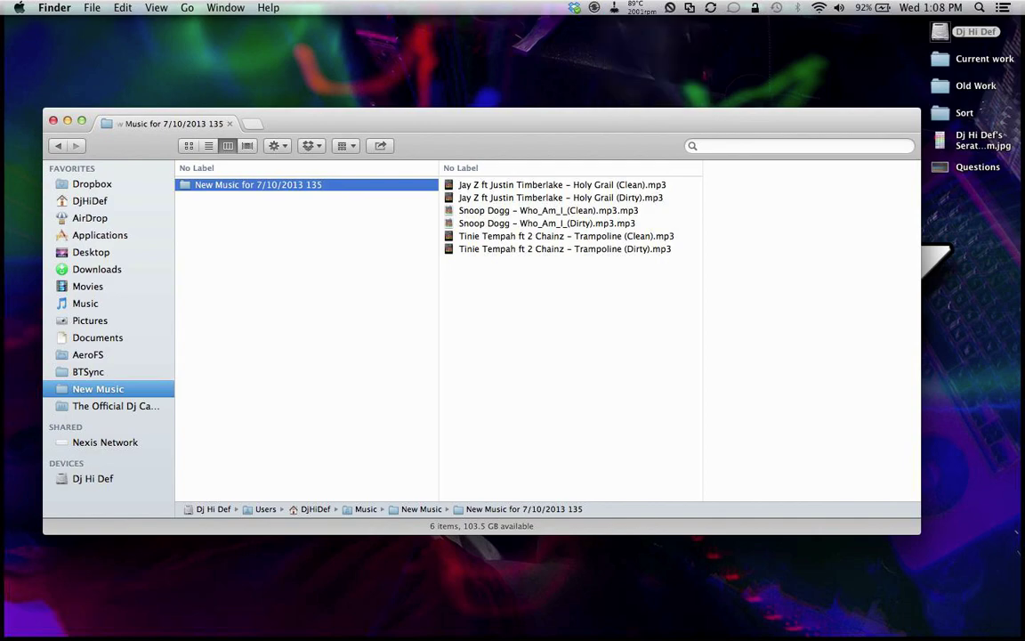
key("super+space")
type("i")
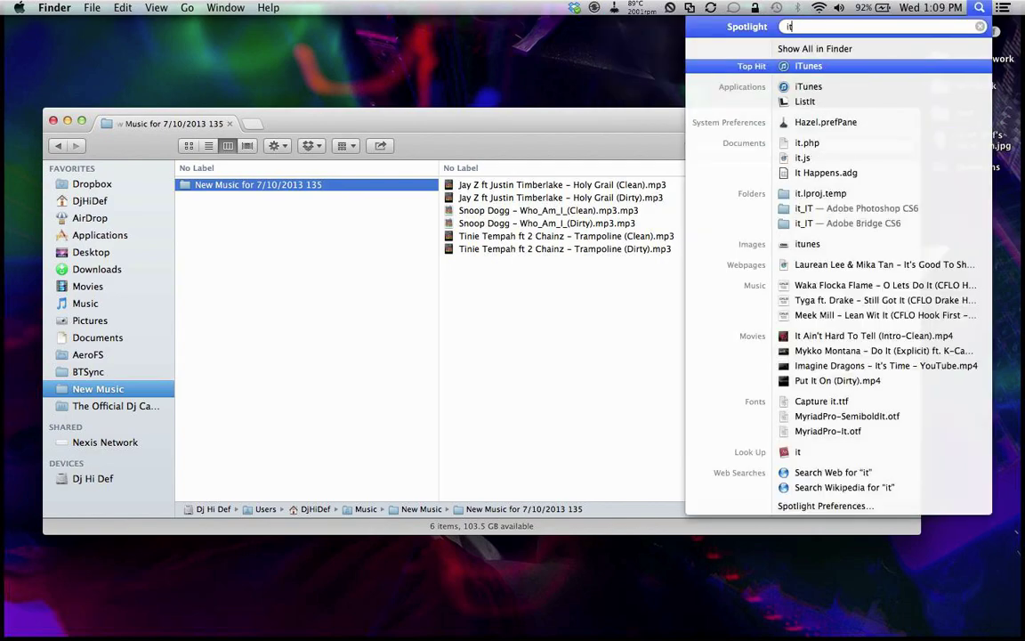
key("Return")
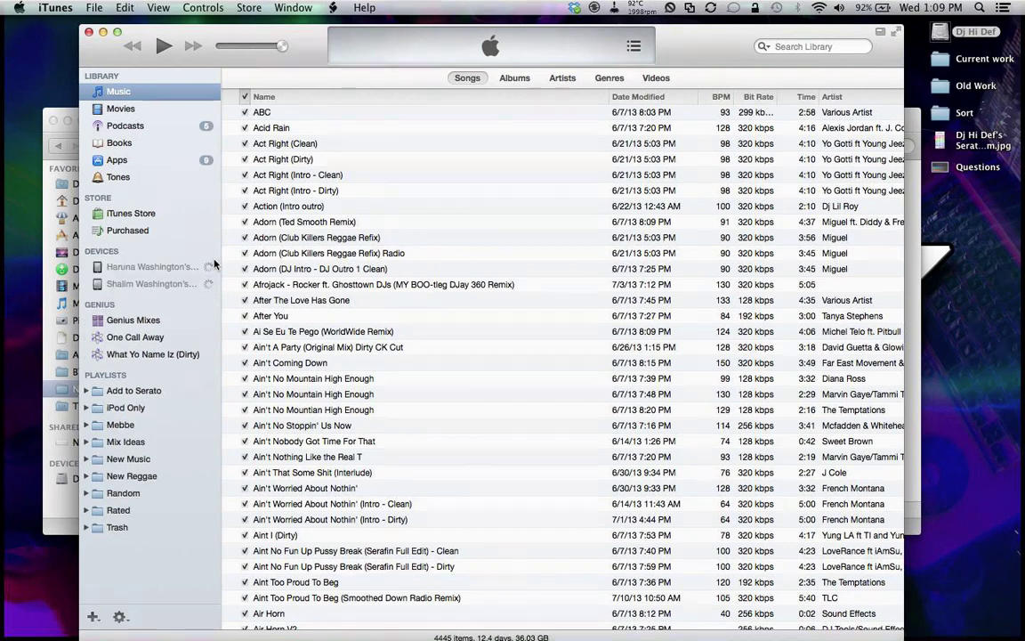
Step: Collapse Devices and Genius, then expand the New Music › By Date folder in the sidebar
left_click(204, 252)
left_click(202, 270)
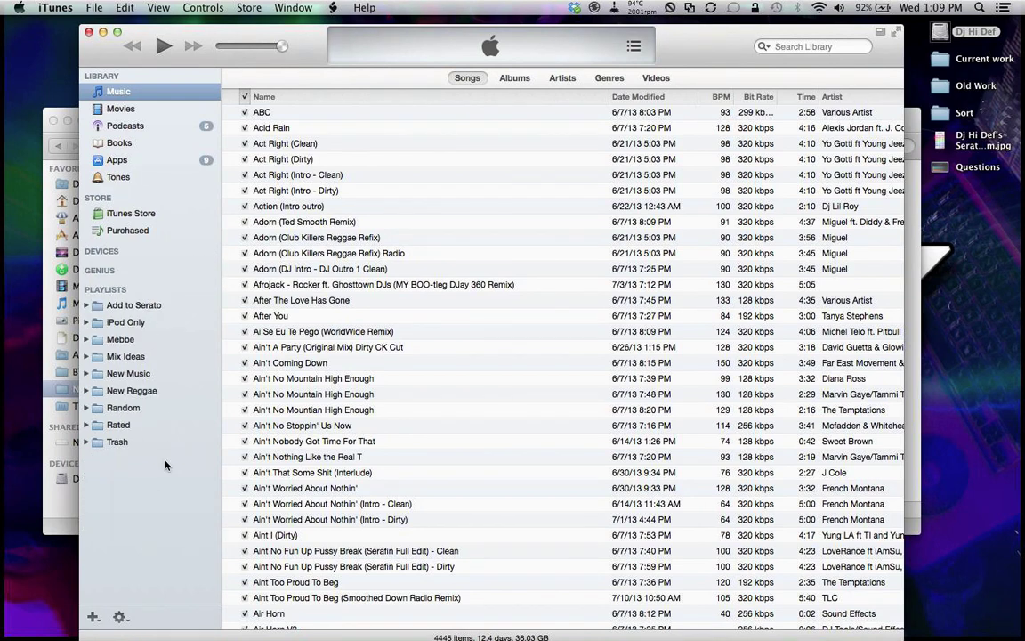
left_click(86, 373)
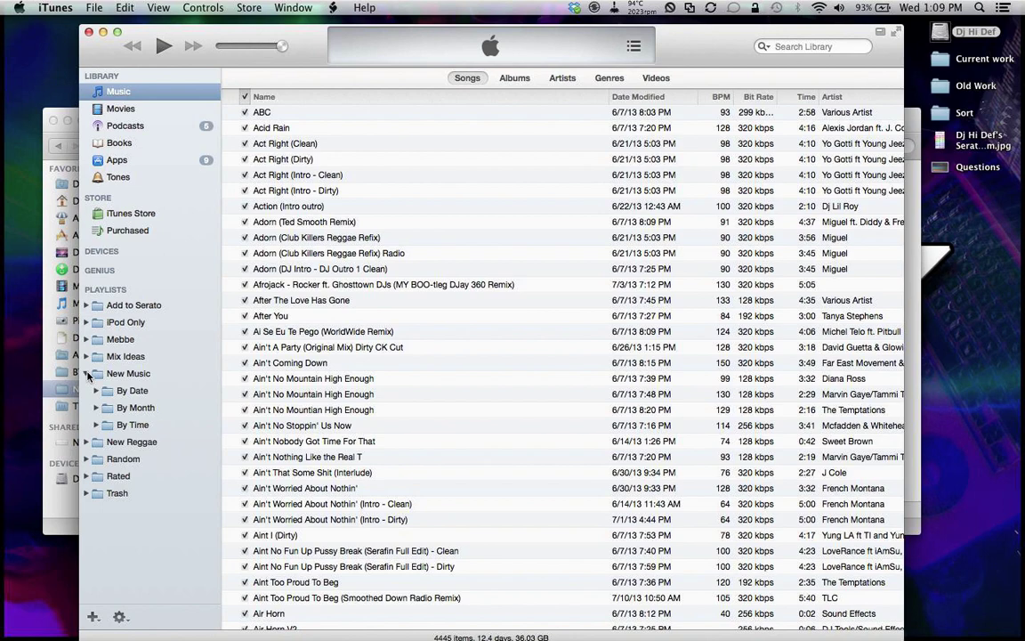
left_click(135, 424)
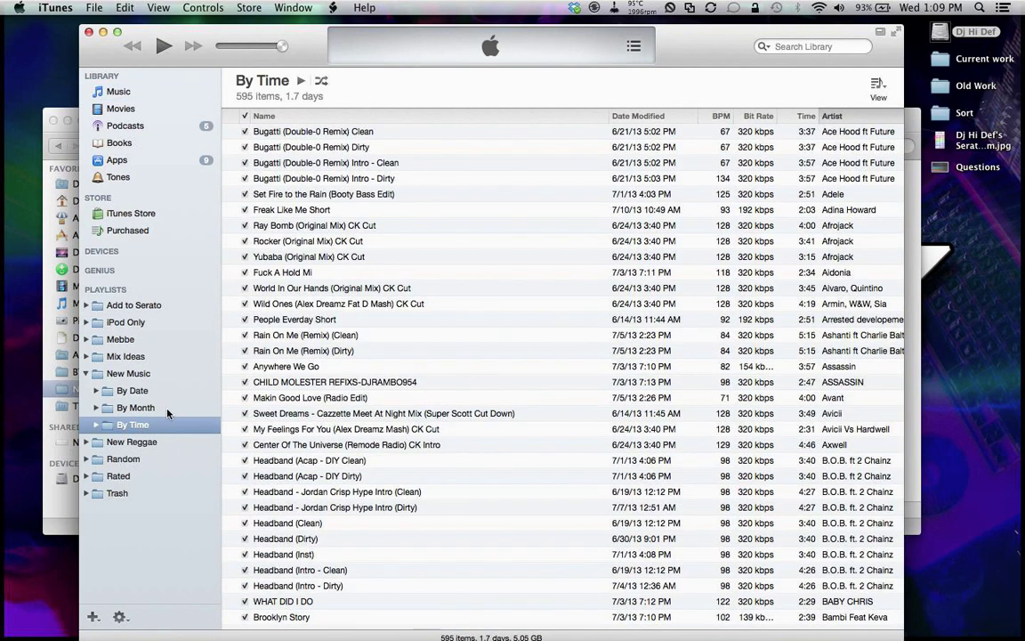
left_click(157, 408)
left_click(139, 392)
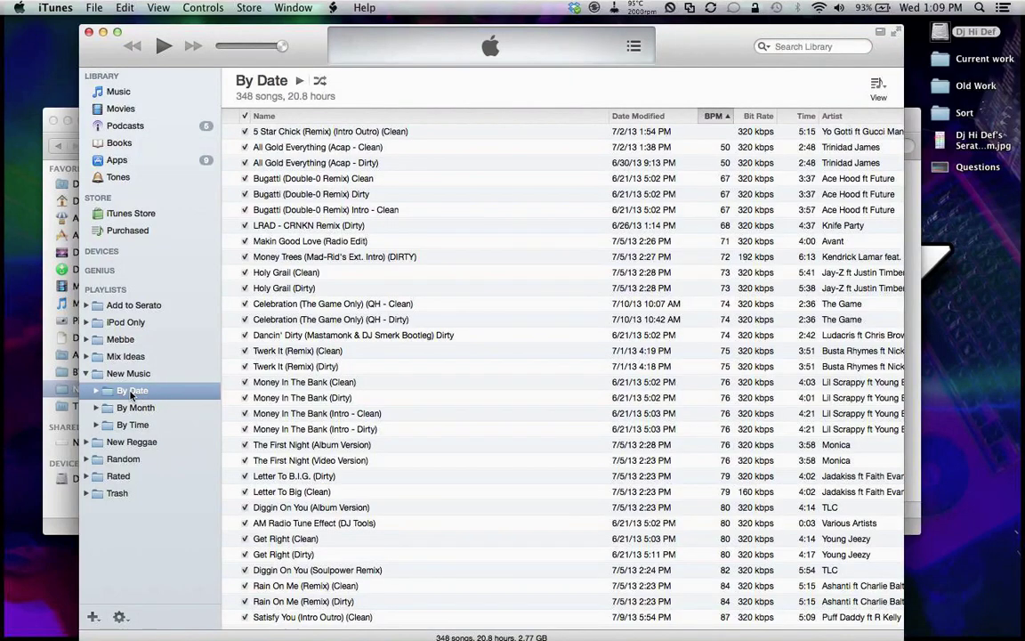
left_click(97, 391)
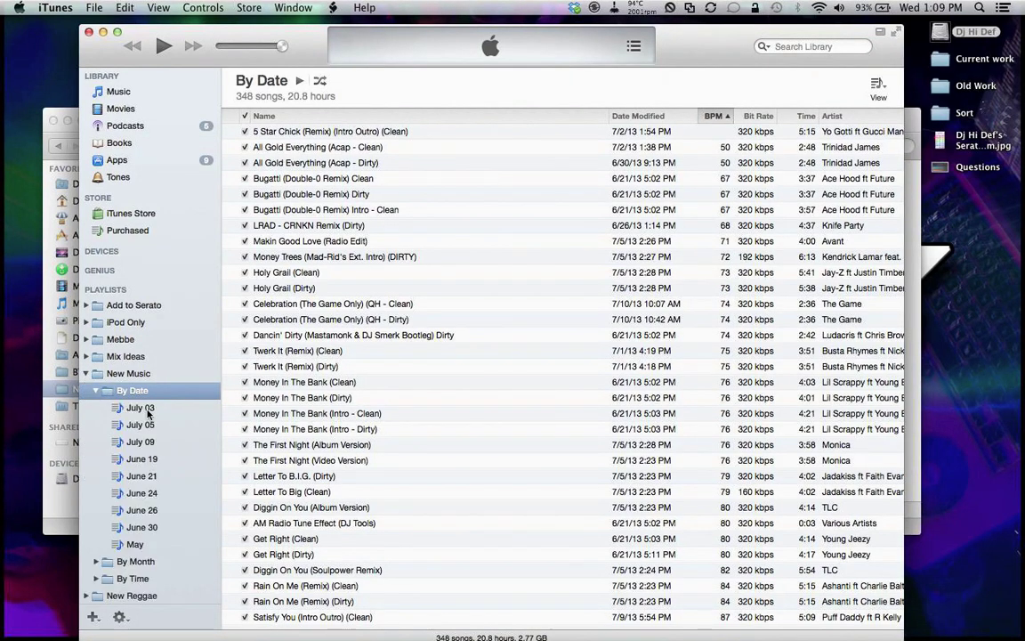
Step: Create a new empty playlist in By Date named 'July 10'
scroll(148, 411, "down", 3)
left_click(93, 616)
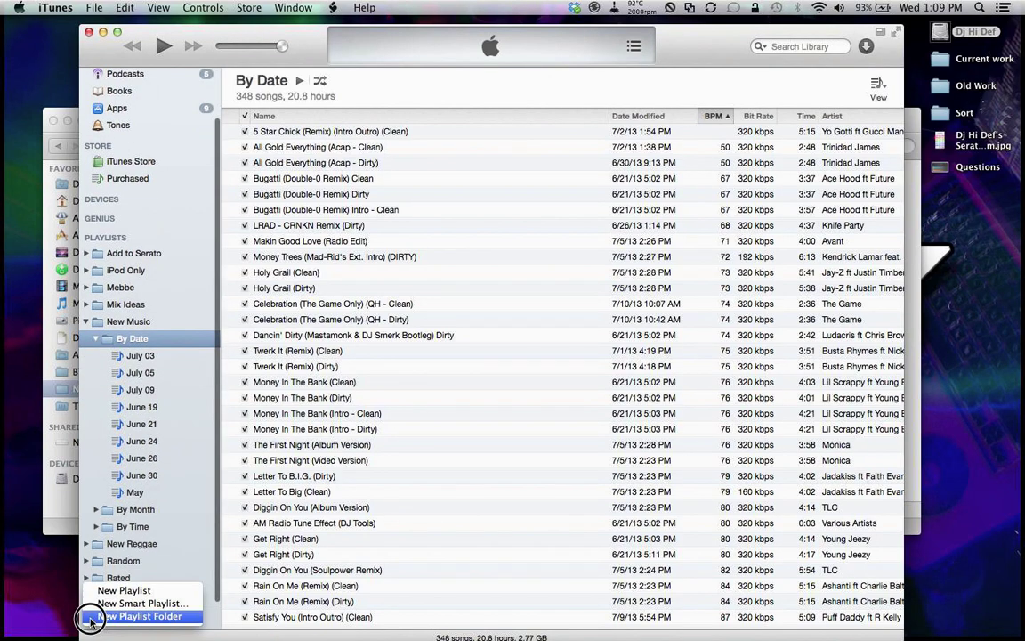
left_click(111, 588)
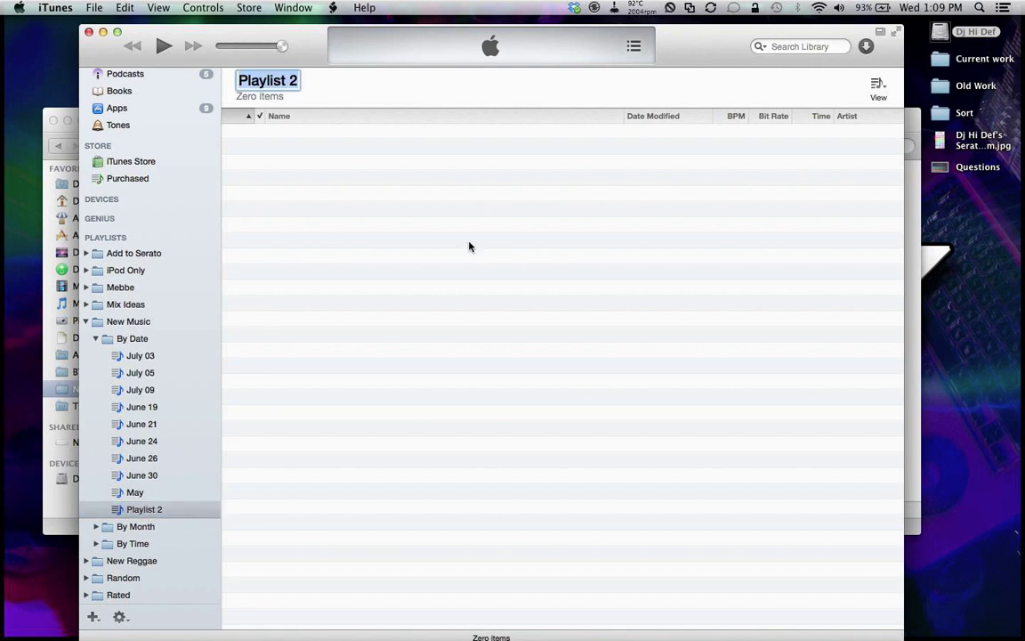
left_click(938, 7)
mouse_move(867, 8)
left_click(283, 81)
type("July")
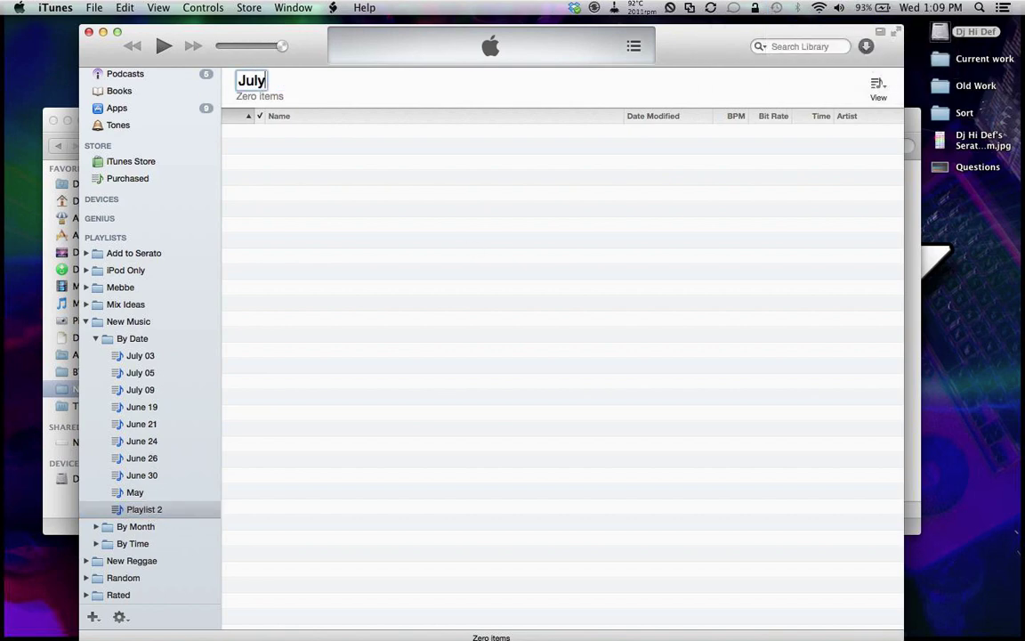
type(" 10")
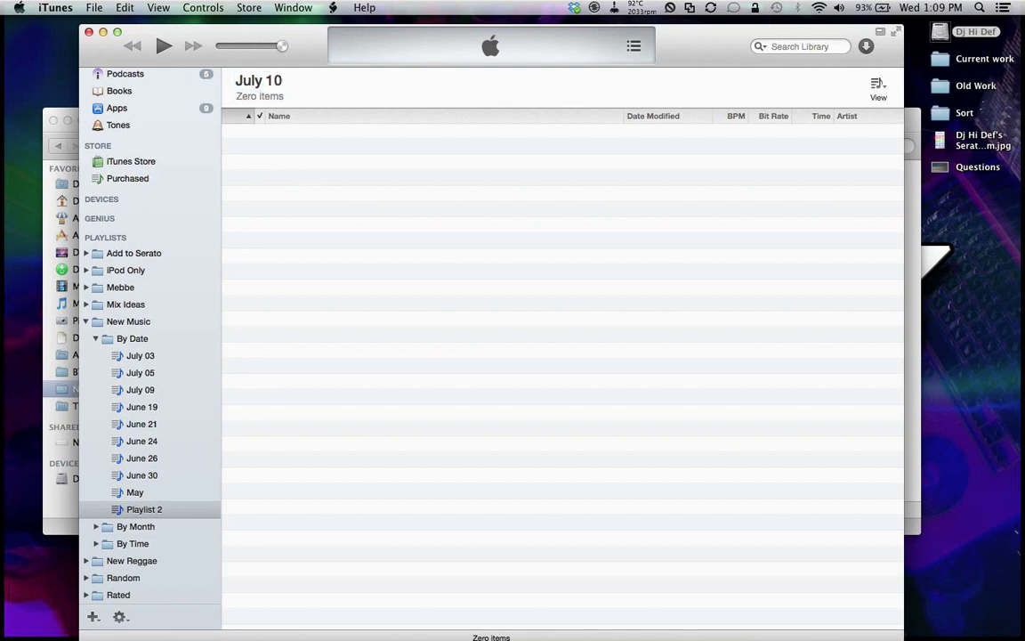
key("Return")
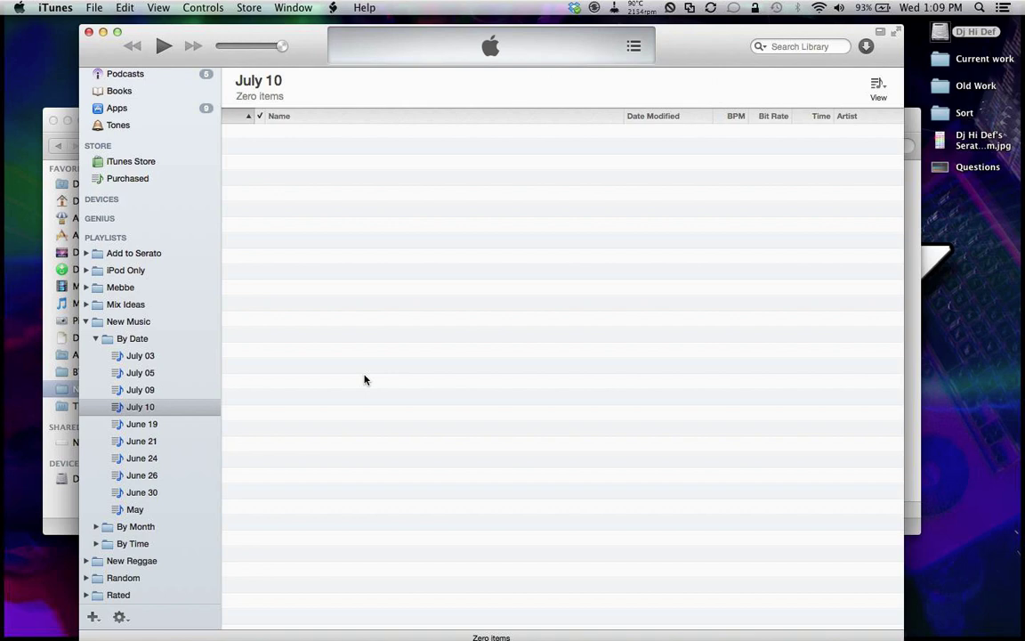
Step: Drag the six new mp3s from Finder into the July 10 playlist, then open iTunes Preferences
left_click_drag(288, 48, 389, 55)
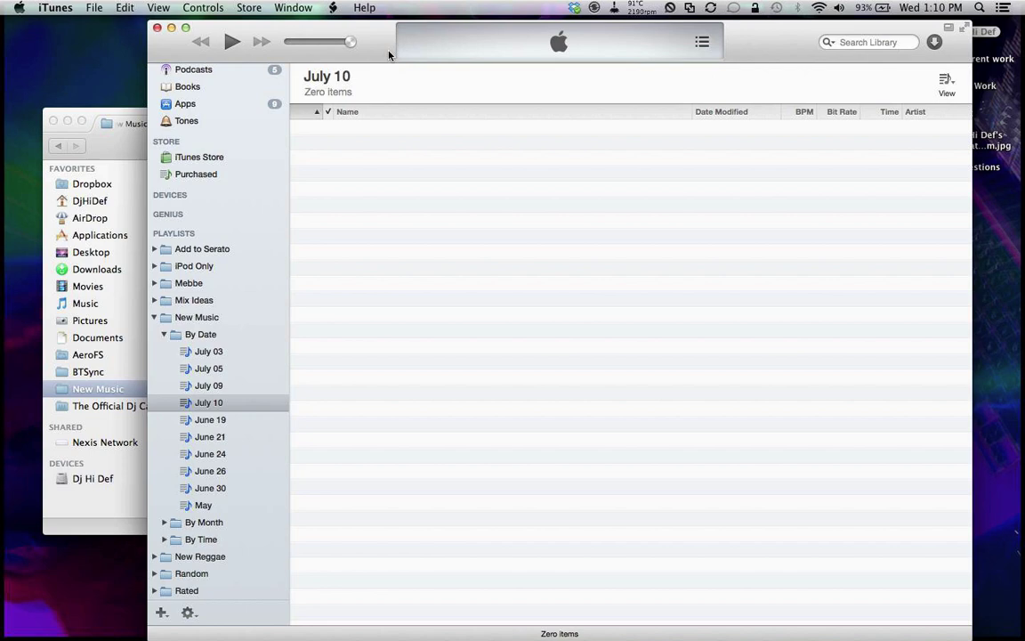
left_click(90, 125)
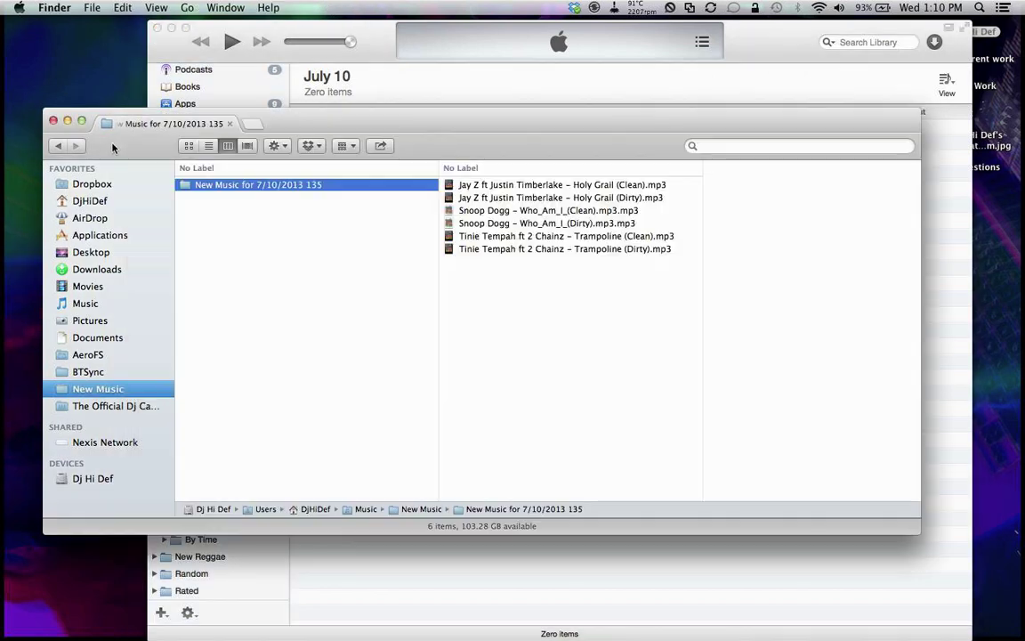
left_click_drag(499, 258, 531, 64)
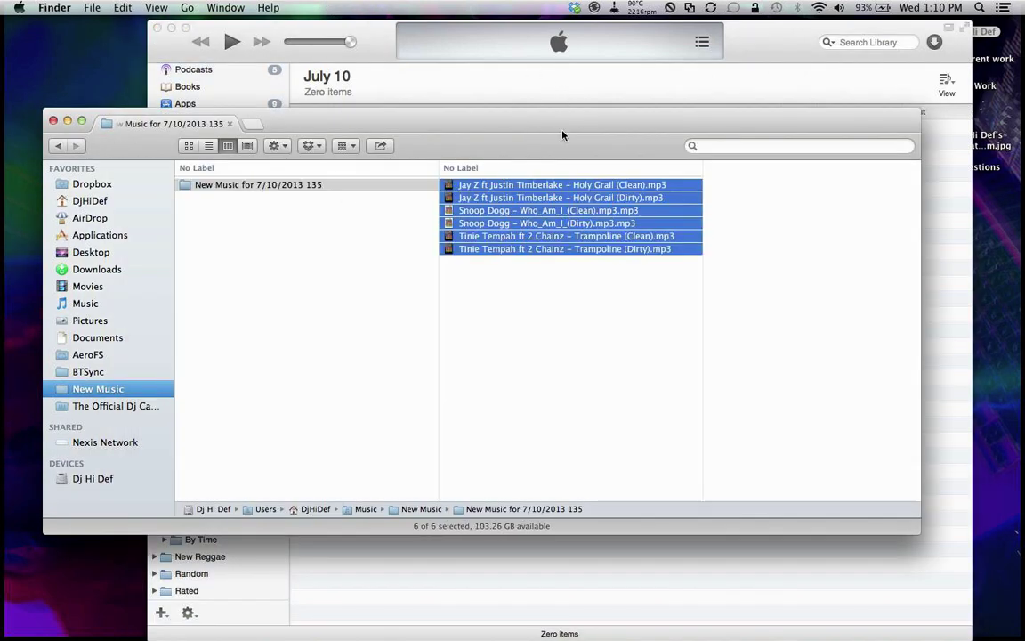
left_click_drag(563, 130, 527, 442)
left_click_drag(533, 522, 536, 301)
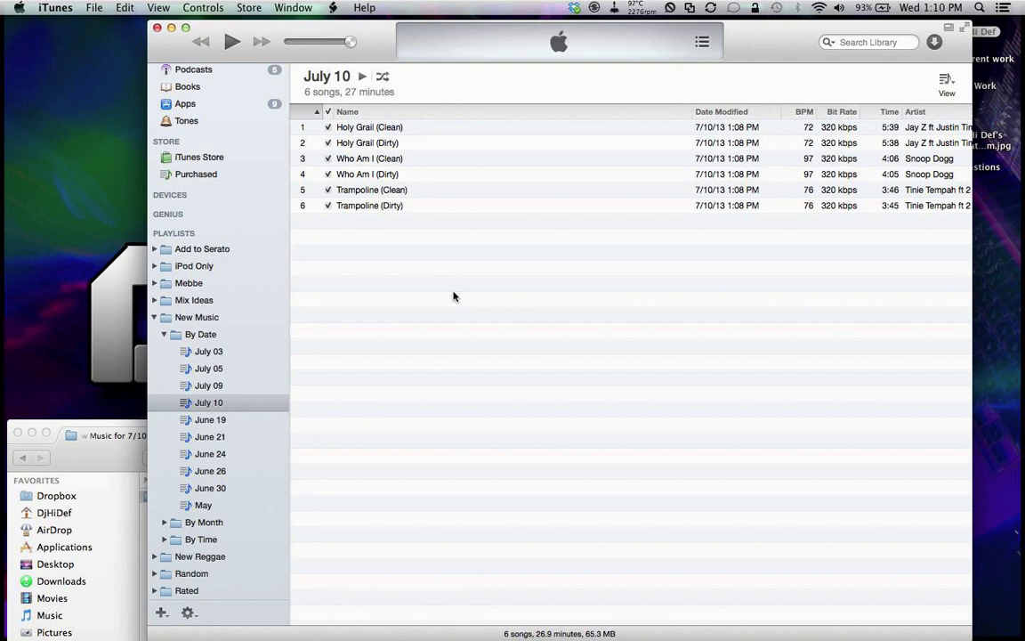
left_click(55, 7)
left_click(76, 48)
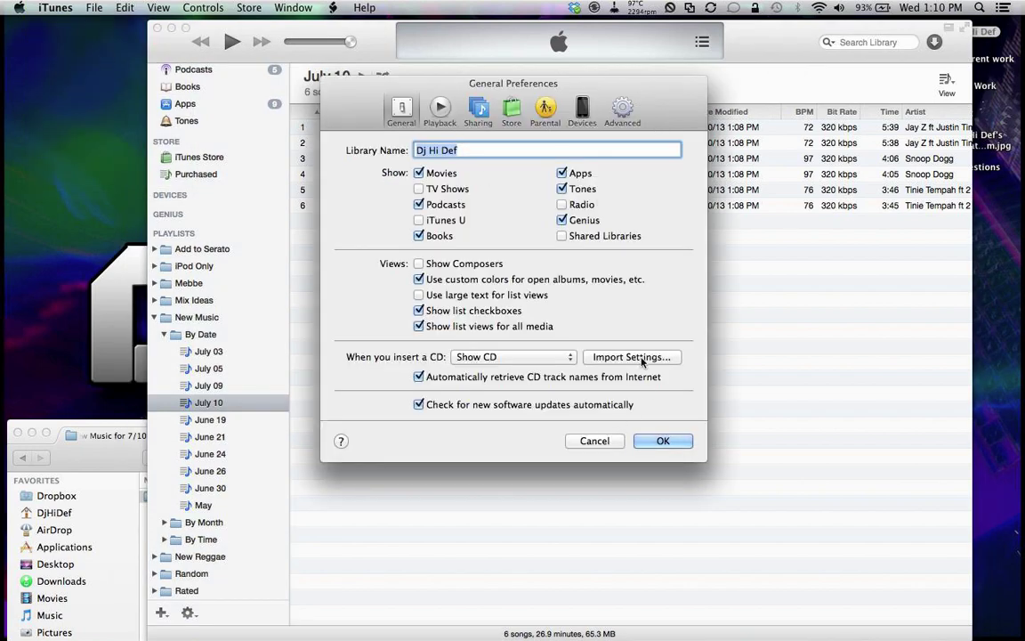
Step: Set MP3 import to a Custom 320 kbps stereo setting, then show the Advanced preferences
left_click(642, 358)
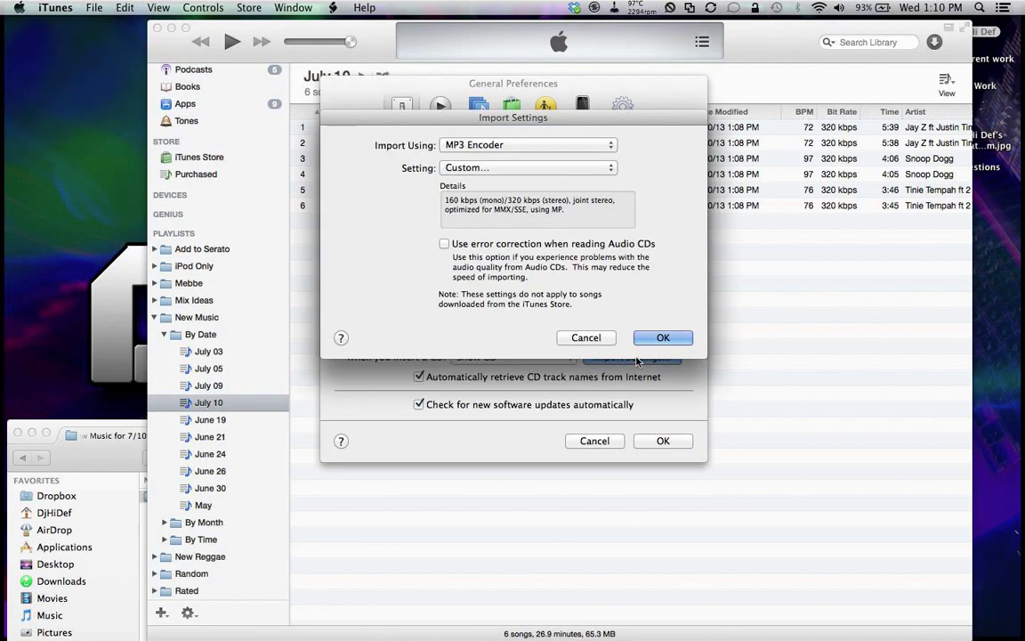
left_click(565, 169)
left_click(563, 169)
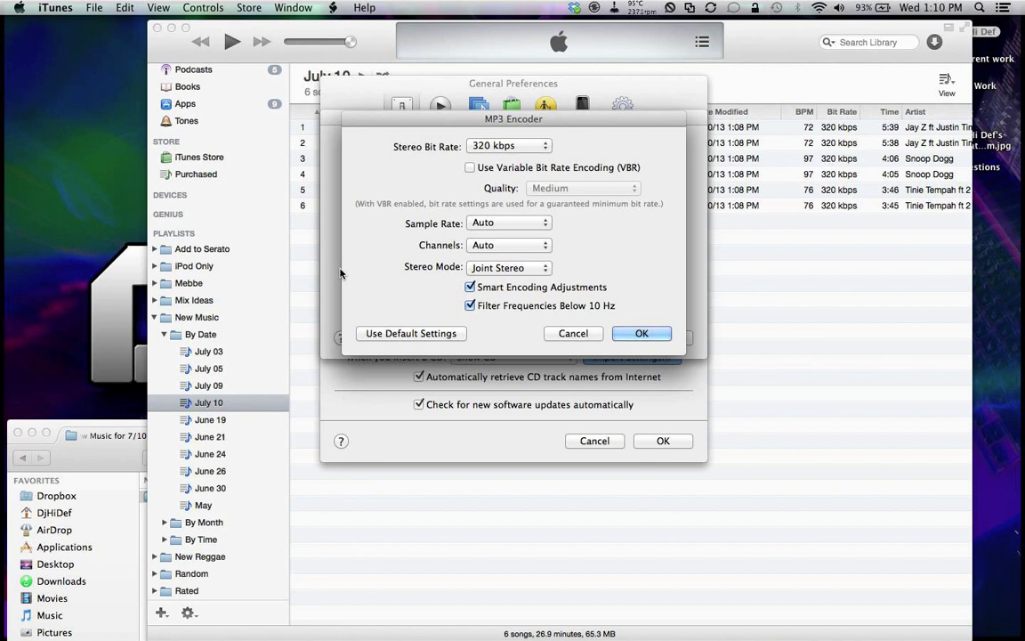
left_click(639, 333)
left_click(637, 334)
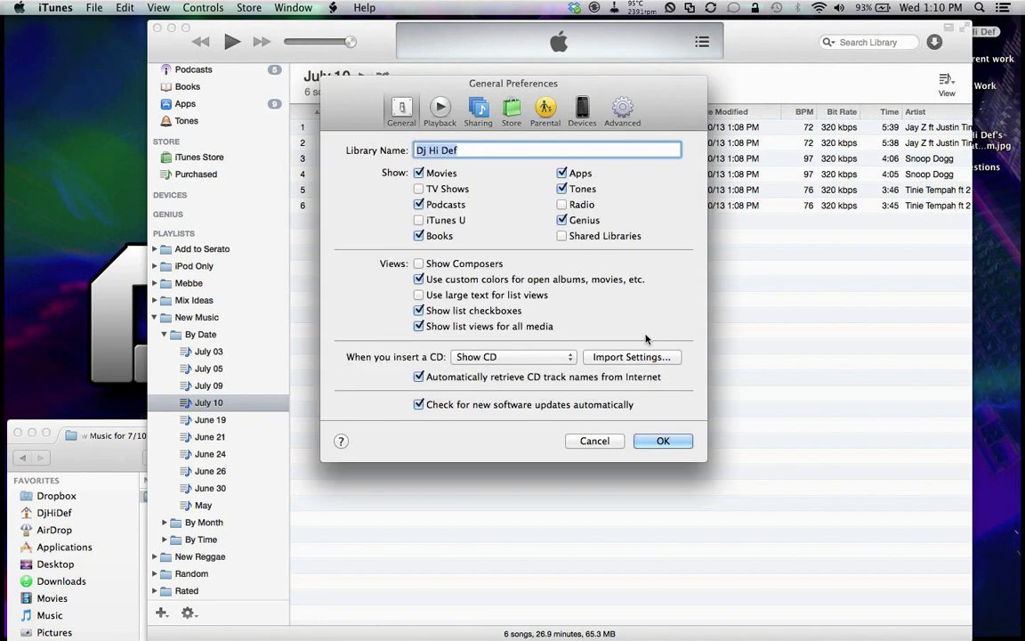
left_click(620, 109)
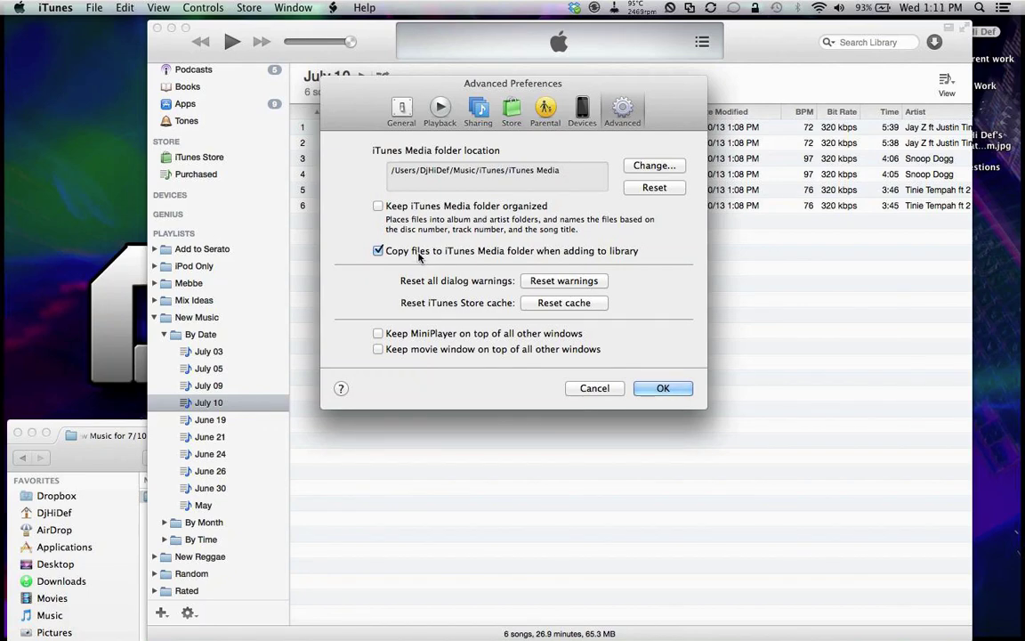
left_click_drag(925, 31, 855, 31)
Step: Open the startup drive in a new Finder tab and navigate to Music › iTunes › iTunes Media › Music
left_click(934, 29)
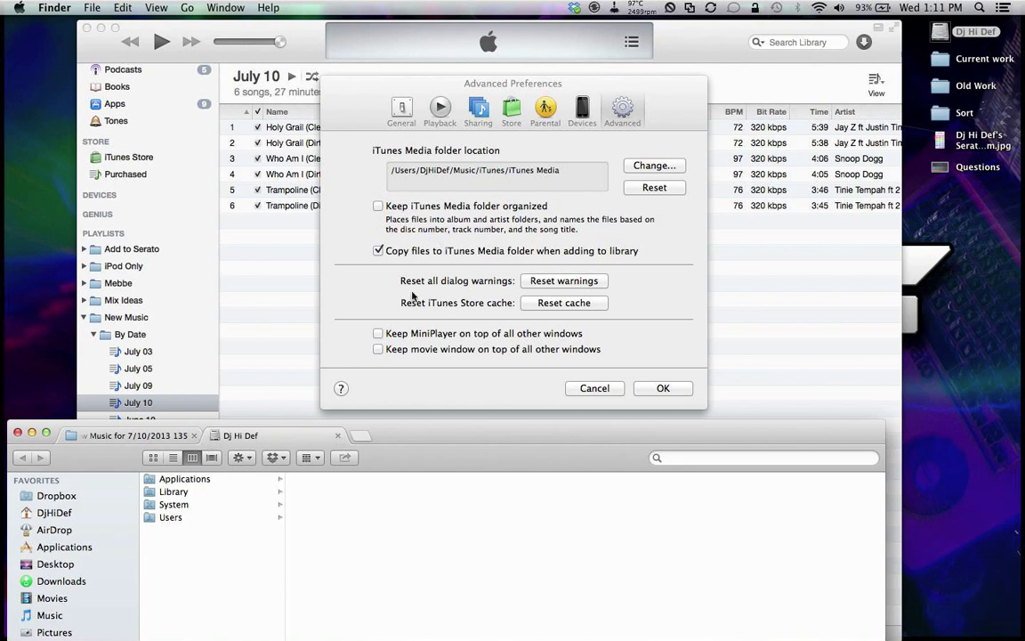
double_click(934, 30)
left_click_drag(637, 165, 603, 147)
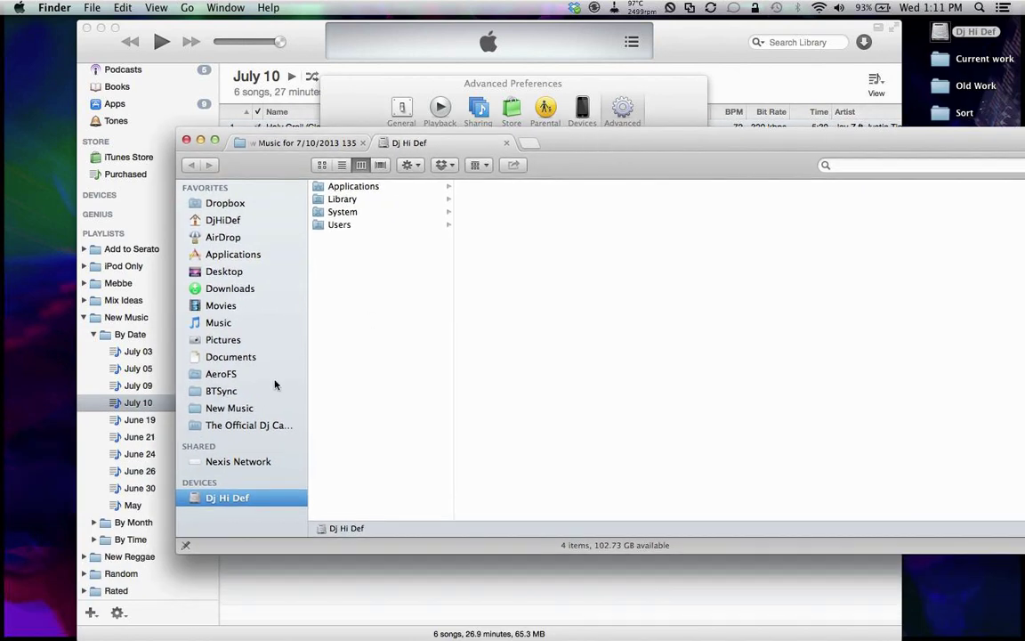
left_click(227, 322)
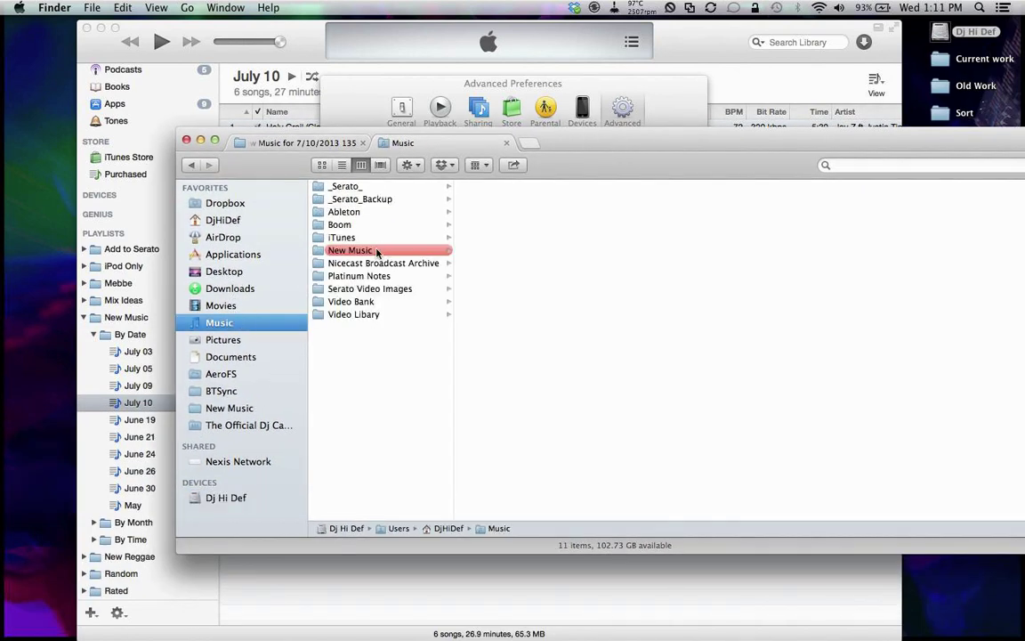
left_click(345, 238)
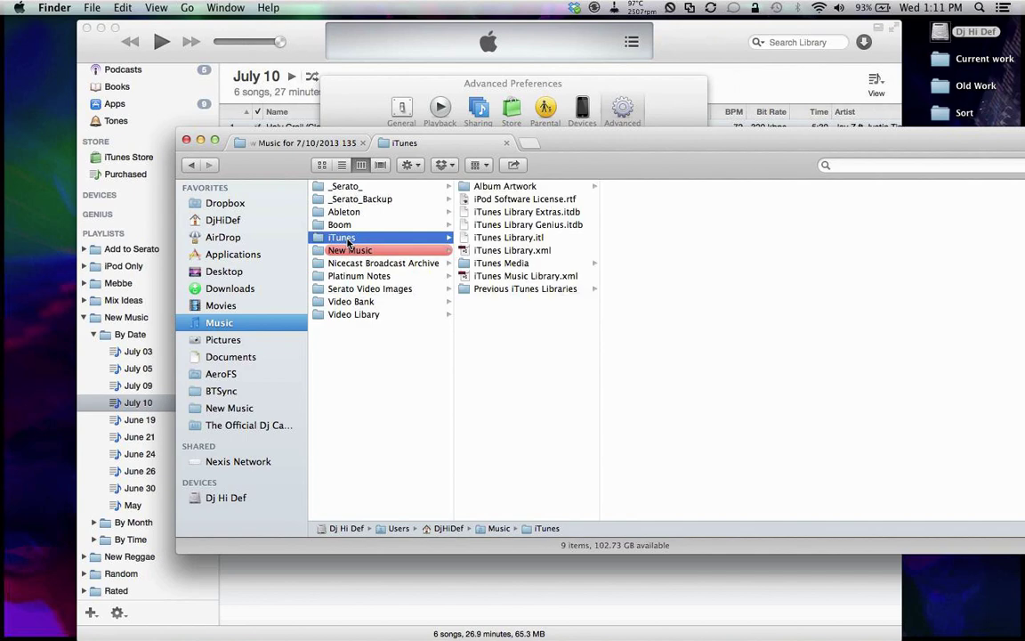
left_click(506, 264)
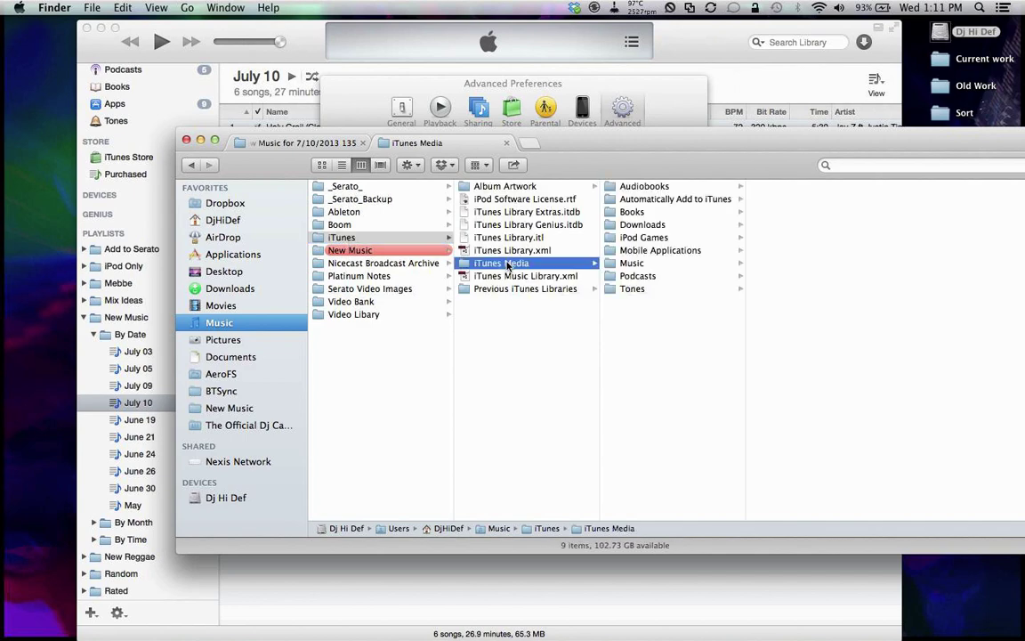
left_click(633, 264)
left_click_drag(774, 159, 561, 161)
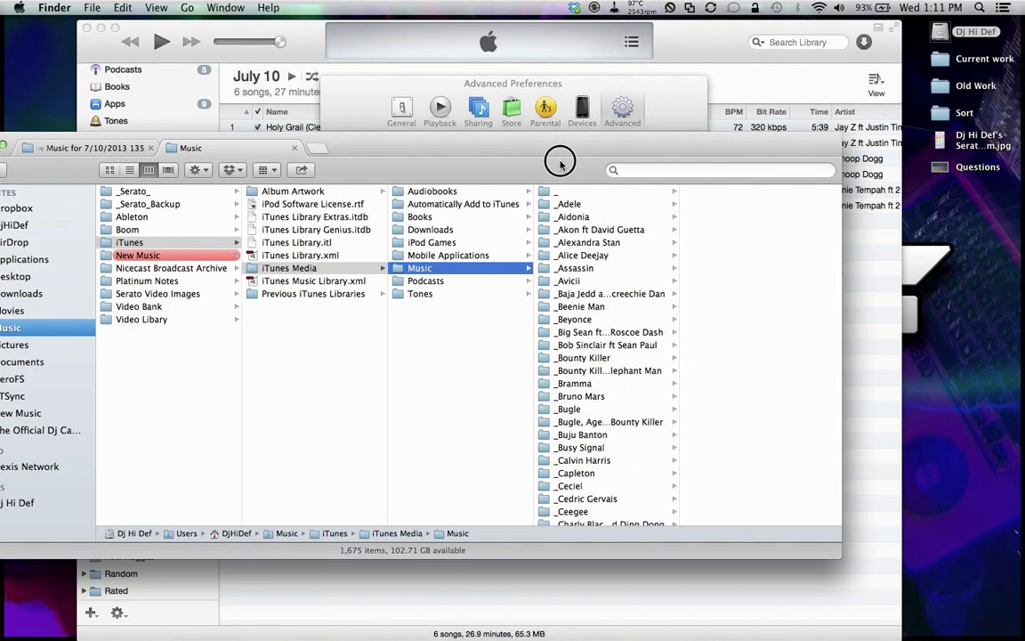
Step: Browse the _Sak Noel and _Zionomi artist folders and preview the Hold Yuh Riddim track
scroll(574, 311, "down", 10)
scroll(574, 311, "down", 10)
left_click(601, 323)
scroll(603, 325, "down", 6)
left_click(605, 328)
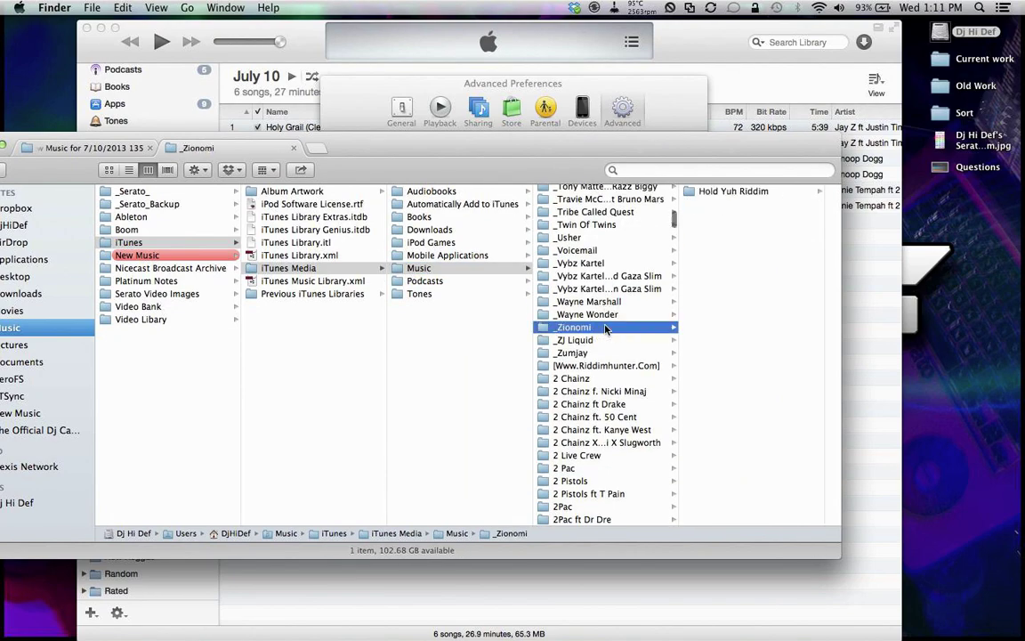
scroll(605, 327, "down", 5)
left_click(735, 192)
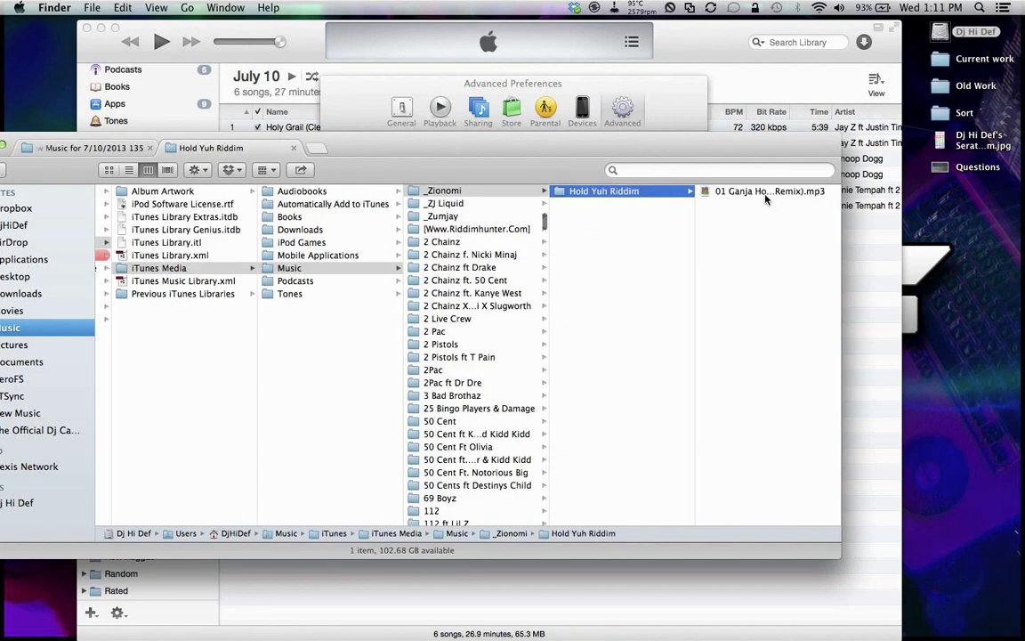
left_click(732, 192)
Step: Browse the 2 Live Crew, 2Pac, Bingo Players, 50 Cent and Ace Hood folders
left_click(322, 319)
left_click(434, 194)
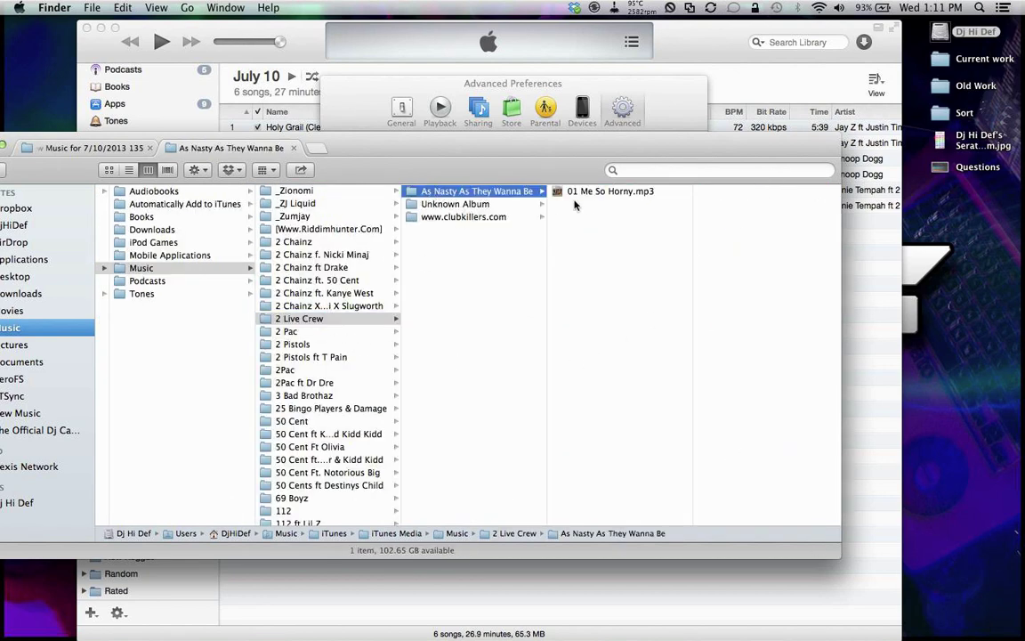
left_click(587, 194)
left_click(304, 382)
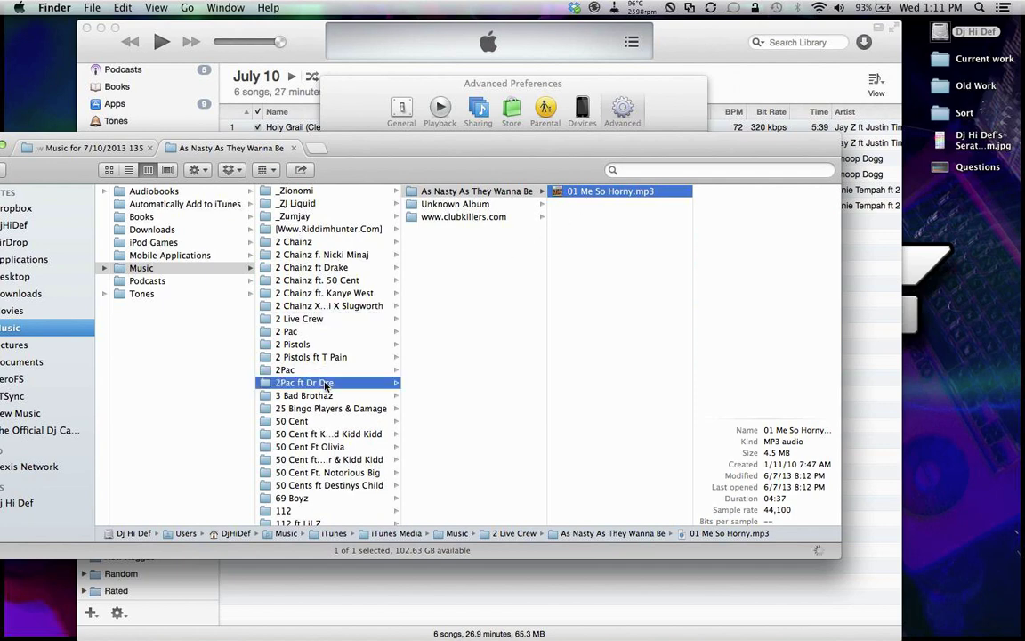
left_click(331, 408)
left_click(318, 472)
scroll(318, 478, "down", 6)
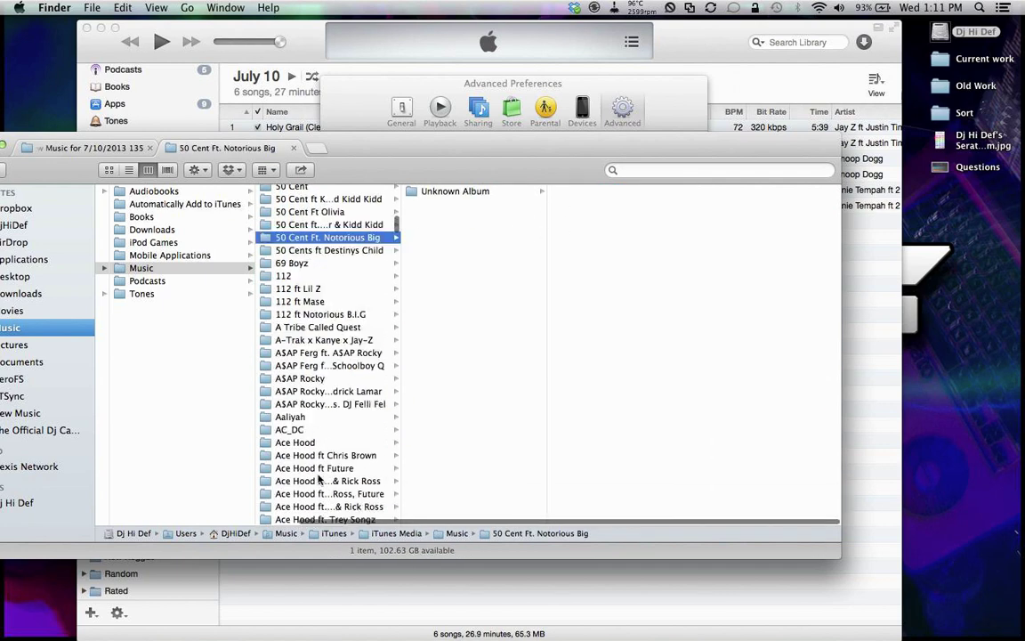
left_click(318, 480)
Step: Close the library tab, confirm iTunes' Advanced preferences with OK, and return to Finder
left_click_drag(358, 148, 514, 148)
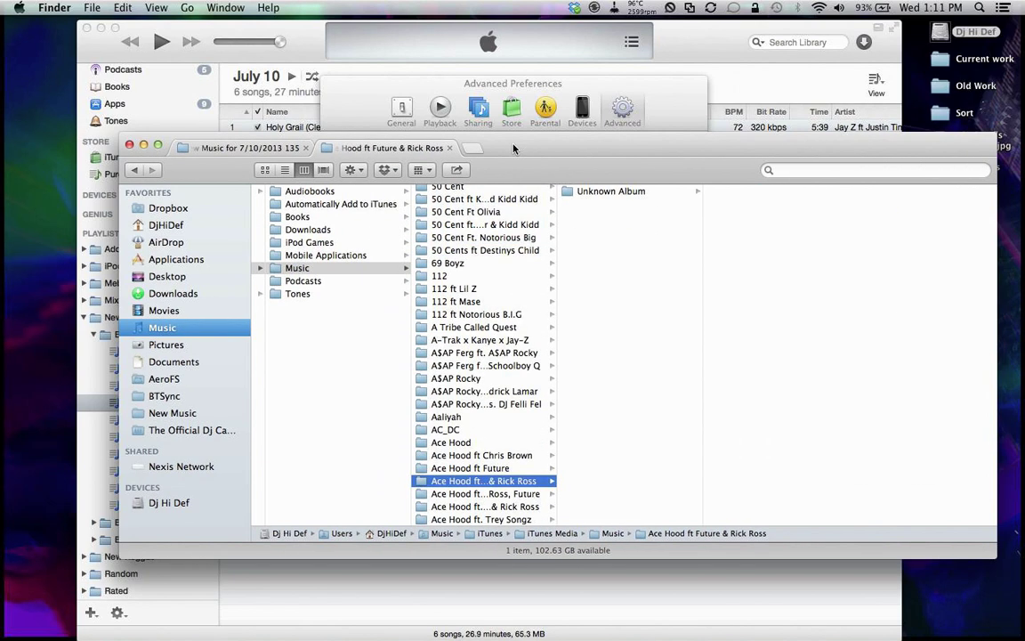
left_click(449, 149)
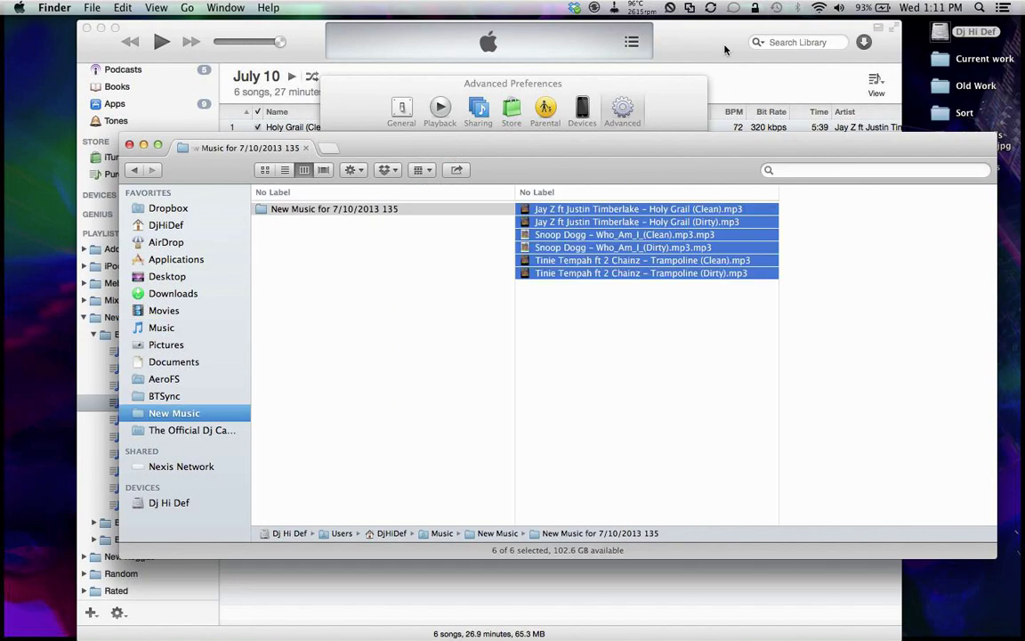
left_click(574, 93)
left_click(663, 388)
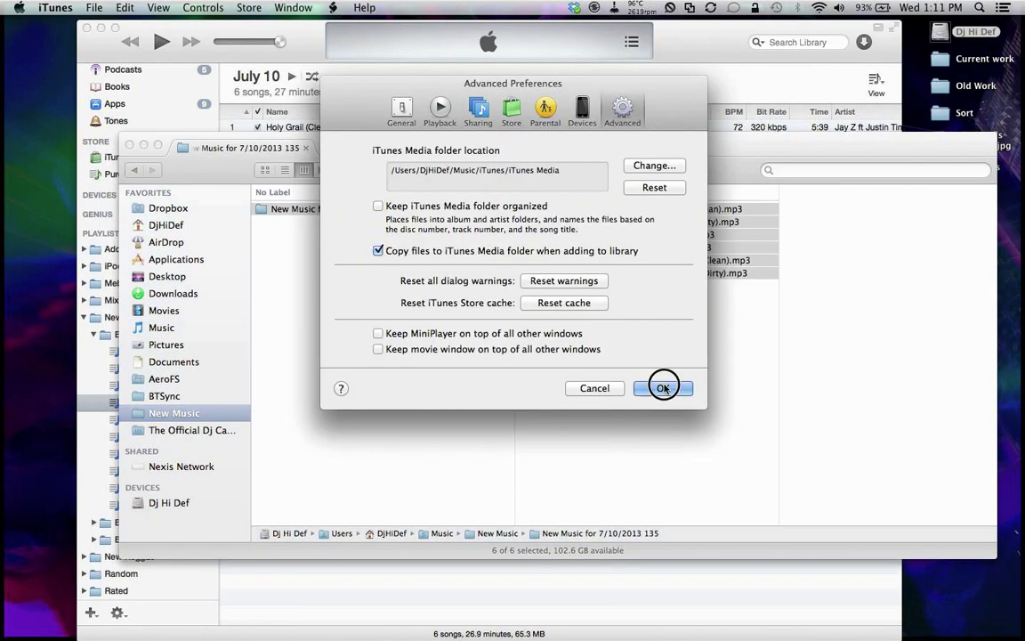
left_click(943, 312)
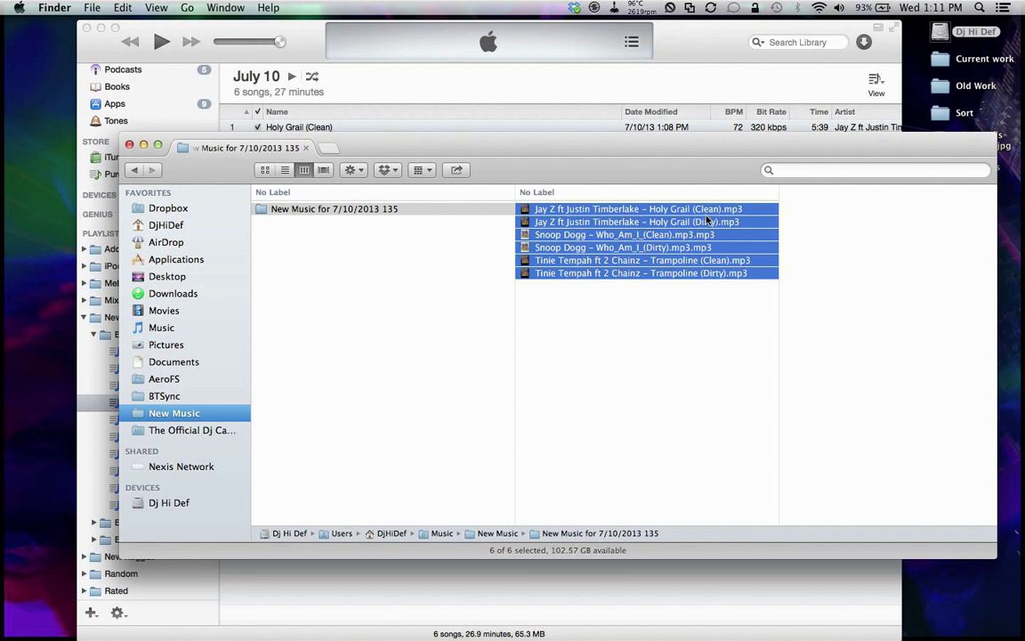
Step: Apply the Gray label to the New Music for 7/10/2013 135 folder
right_click(336, 210)
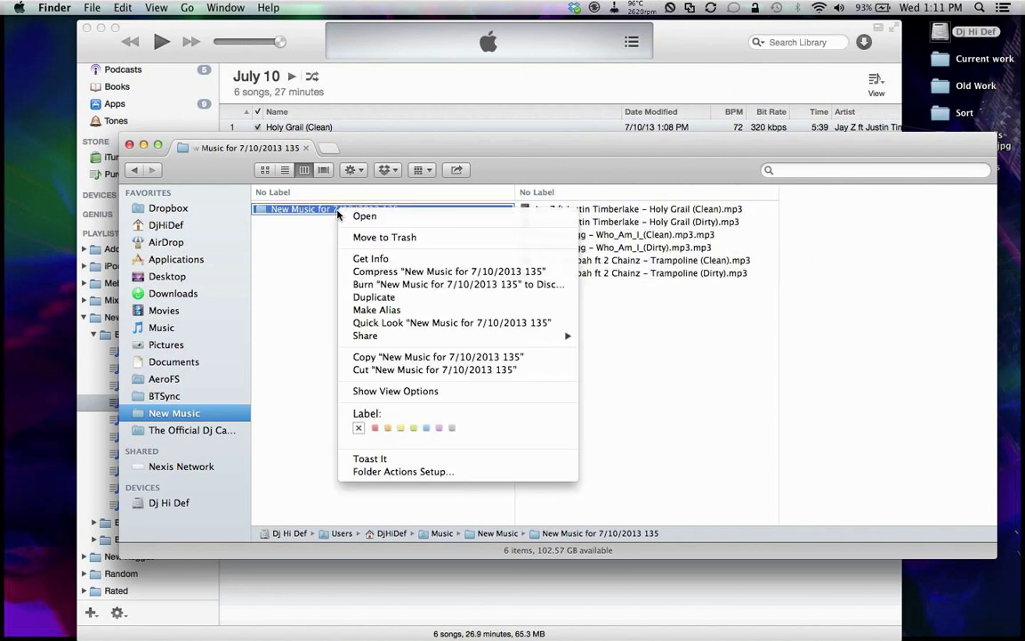
left_click(451, 428)
left_click(365, 300)
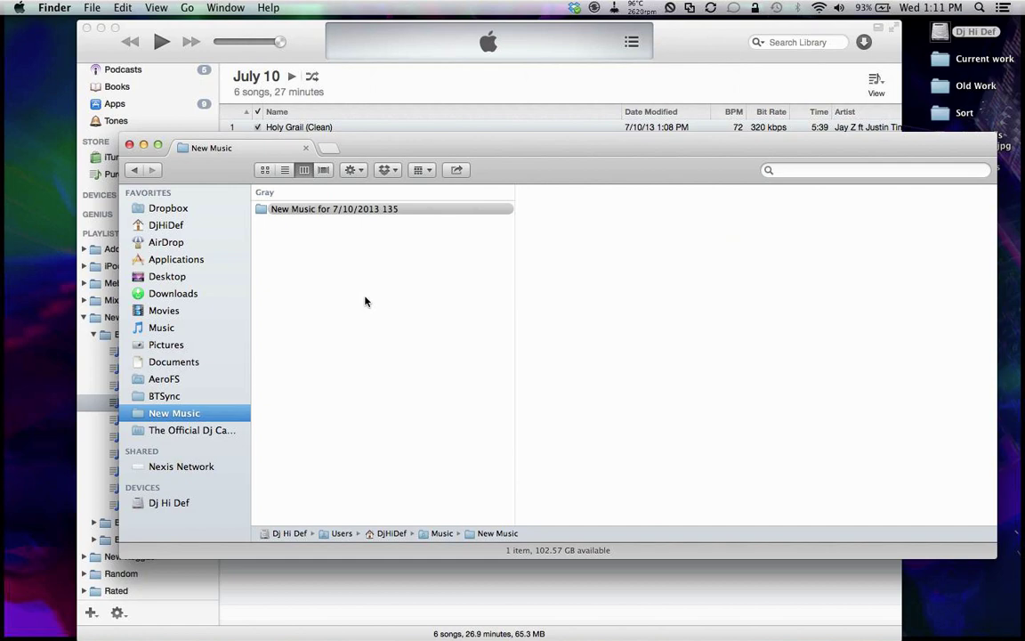
left_click(402, 210)
right_click(402, 211)
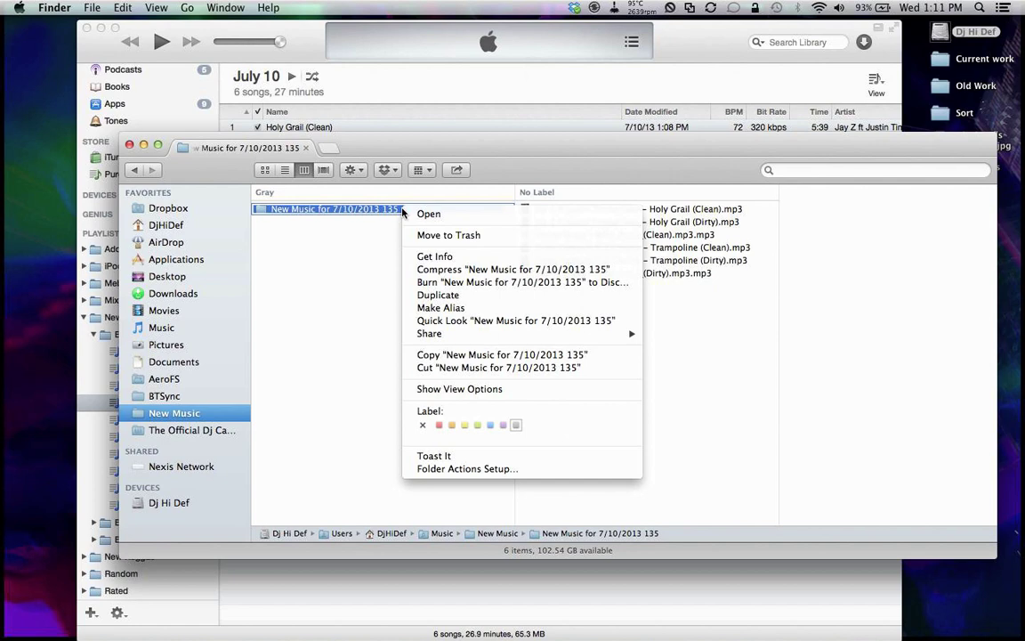
left_click(334, 240)
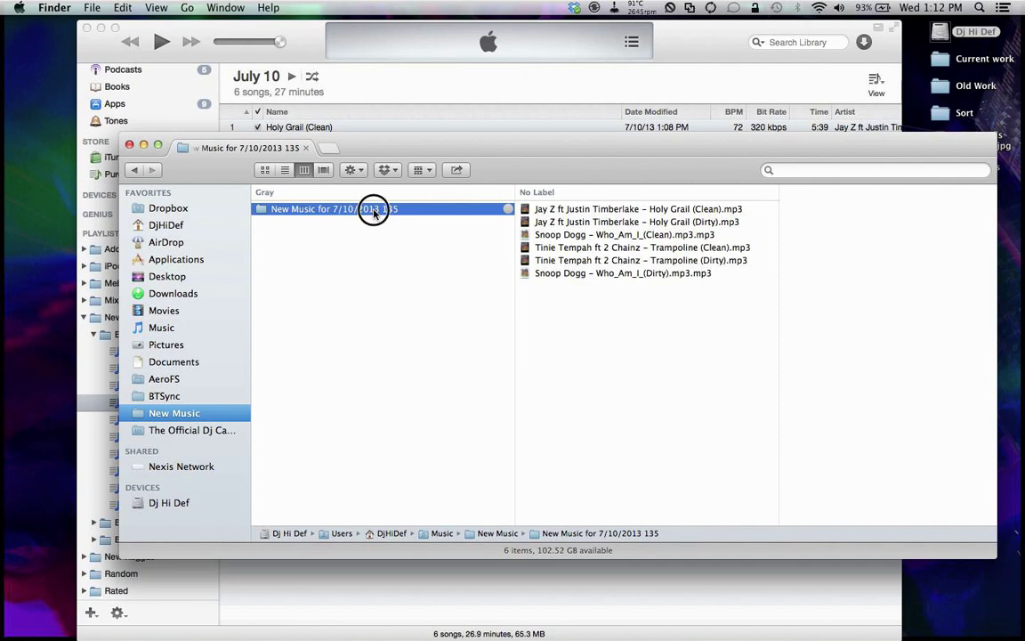
Step: Compress the dated new-music folder into a zip archive
right_click(374, 213)
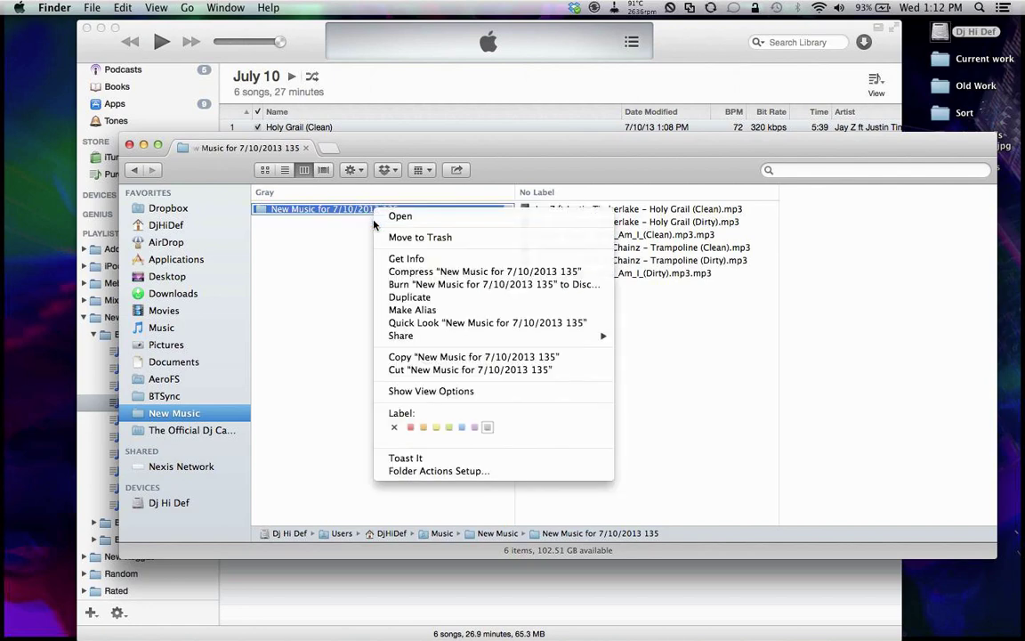
left_click(444, 271)
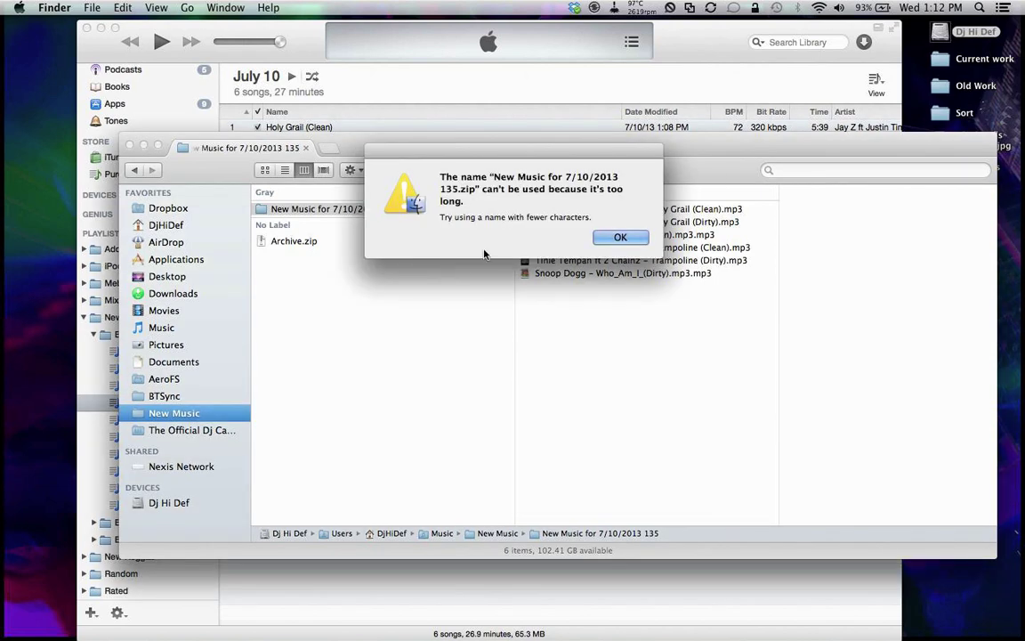
left_click(612, 237)
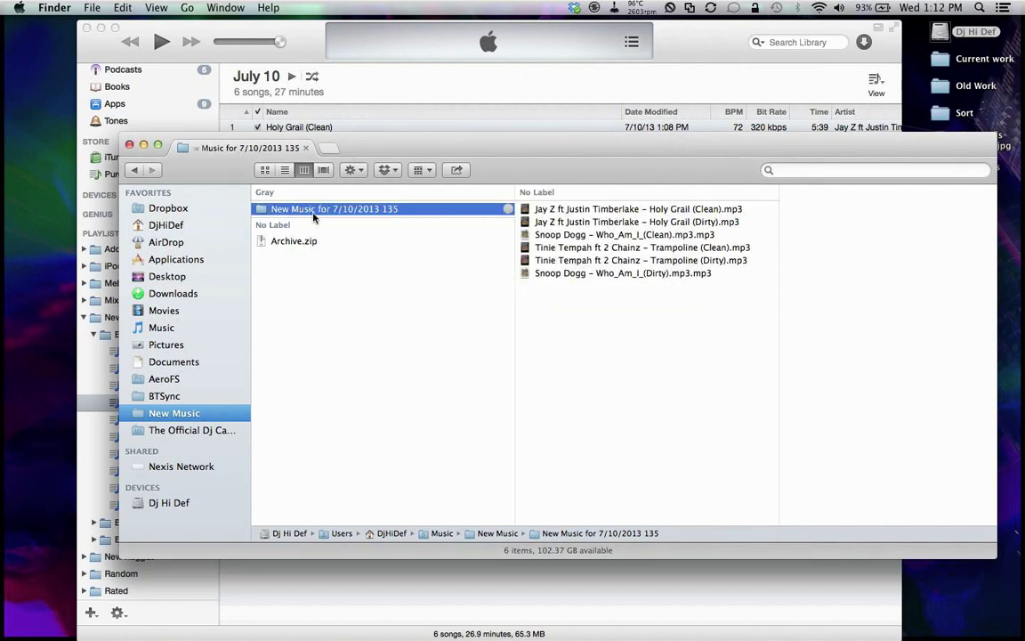
Step: Rename the folder and Archive.zip to 'New Music for 7/10/2013'
left_click(279, 213)
key("super+c")
key("Right")
key("BackSpace")
key("BackSpace")
key("BackSpace")
key("BackSpace")
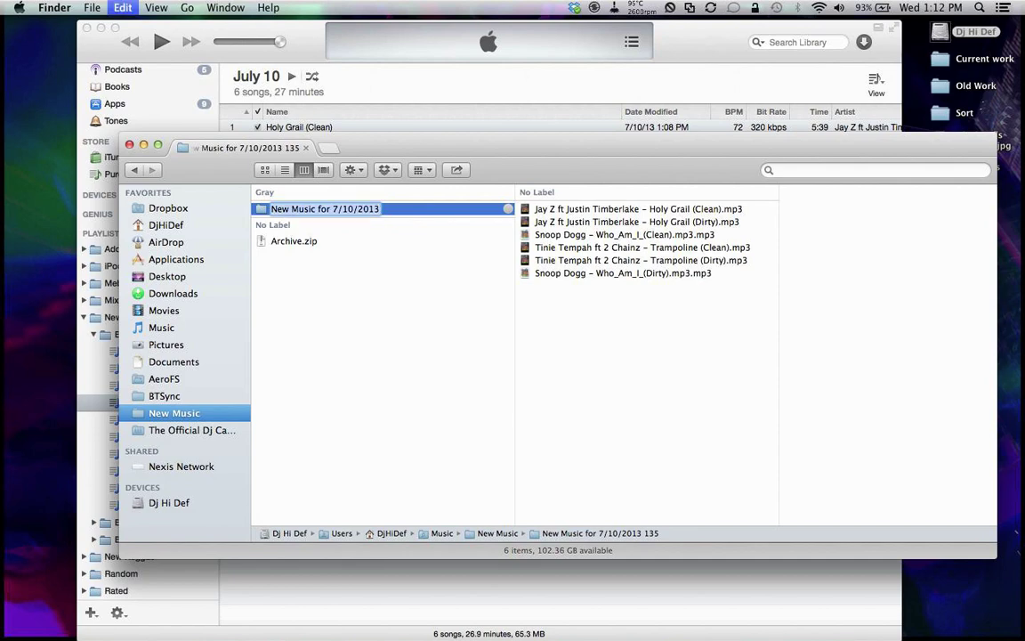
key("Return")
left_click(322, 240)
key("Return")
key("super+v")
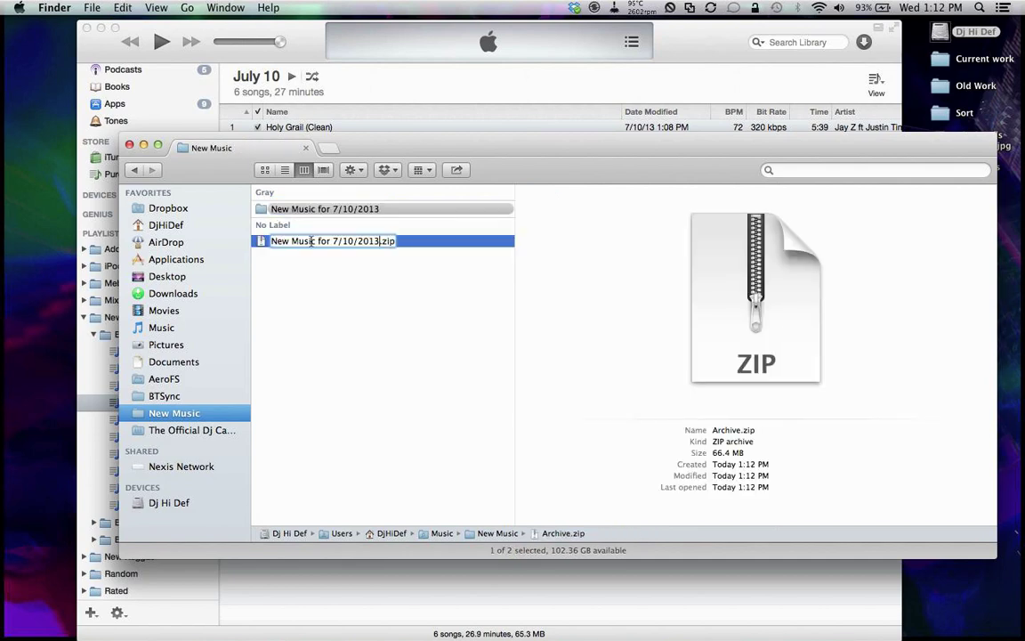
key("Return")
Step: Move the original dated folder to the Trash
left_click(372, 208)
right_click(373, 208)
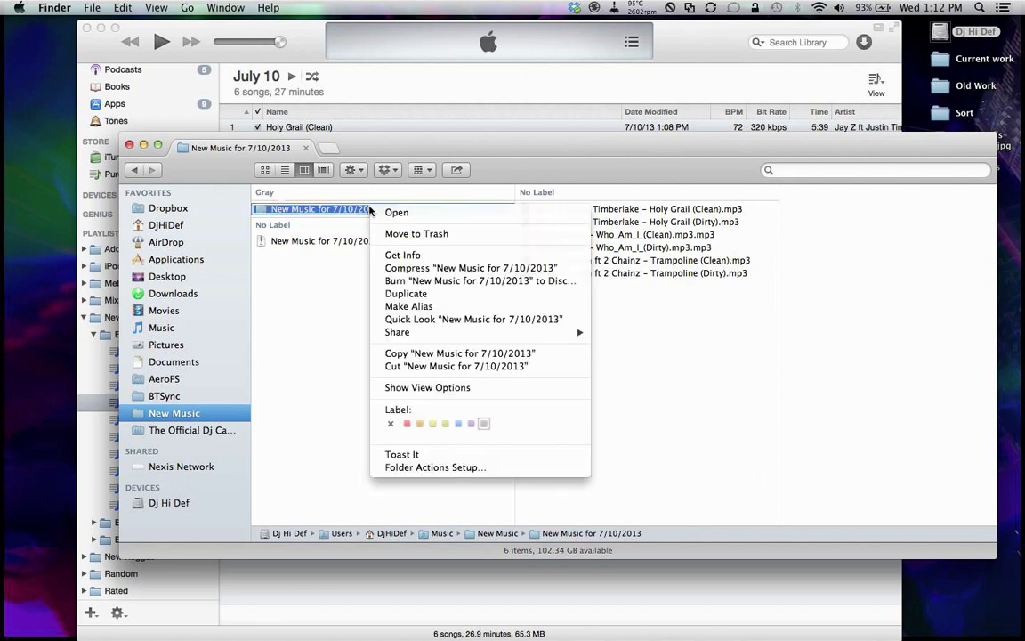
left_click(411, 234)
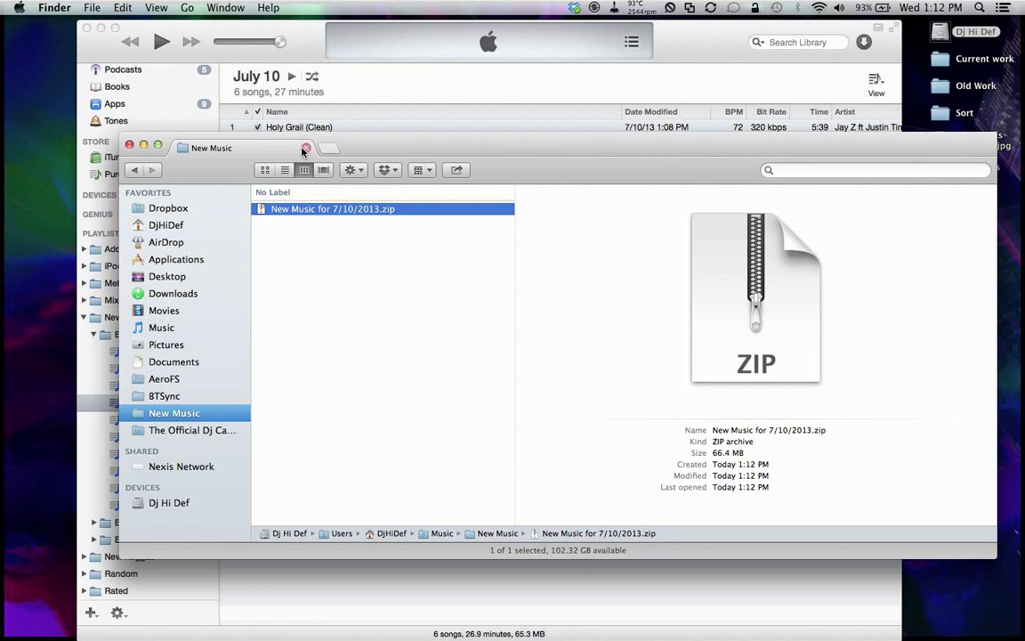
Step: Close the Finder window, return to the July 10 playlist and narrow the Name column
left_click(129, 146)
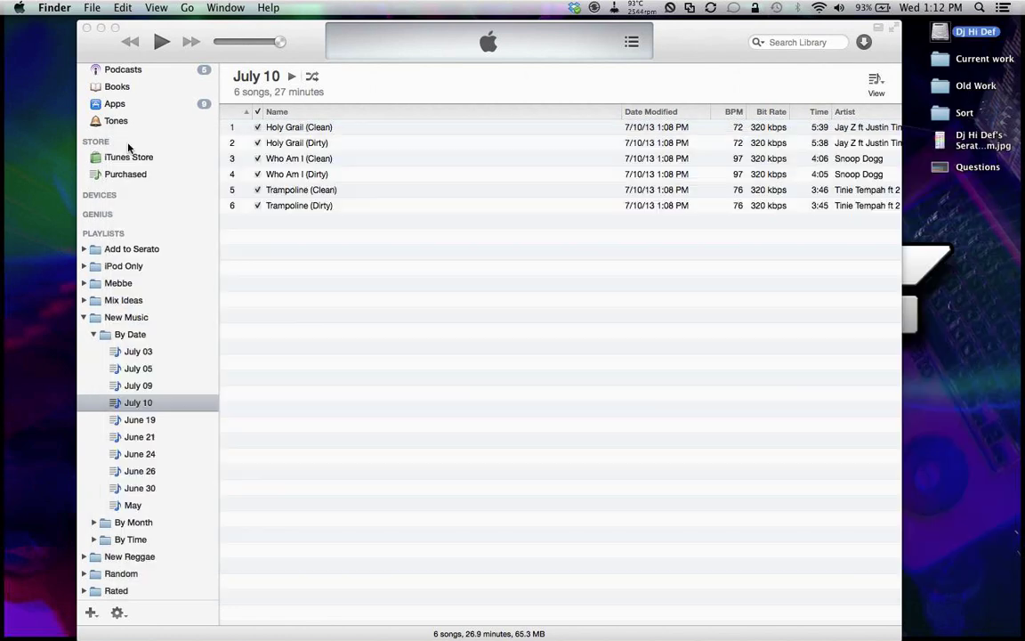
left_click(450, 325)
scroll(488, 165, "right", 2)
scroll(488, 165, "left", 2)
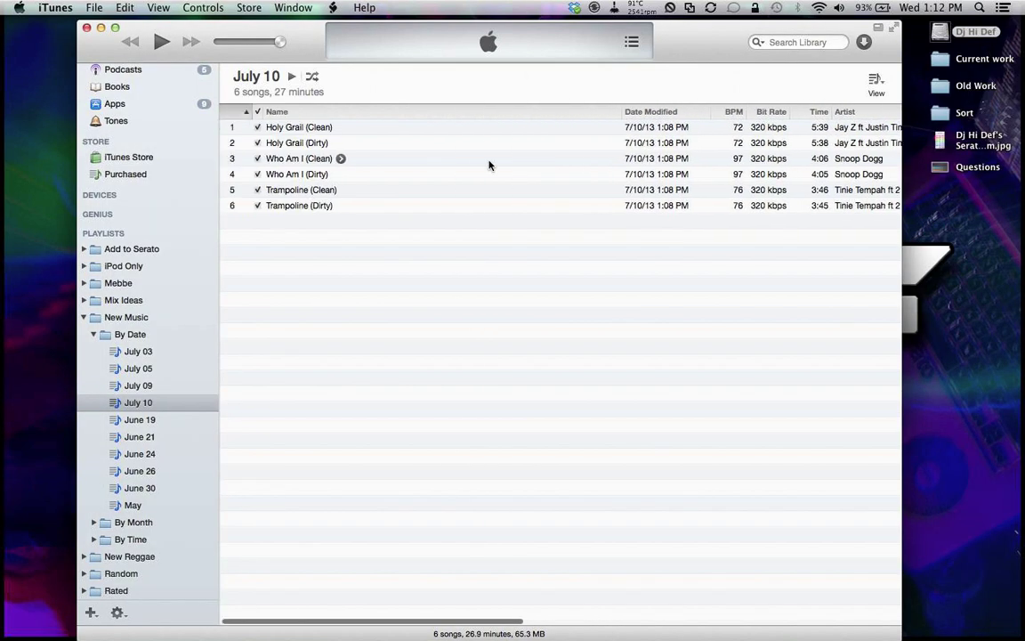
left_click_drag(620, 111, 429, 110)
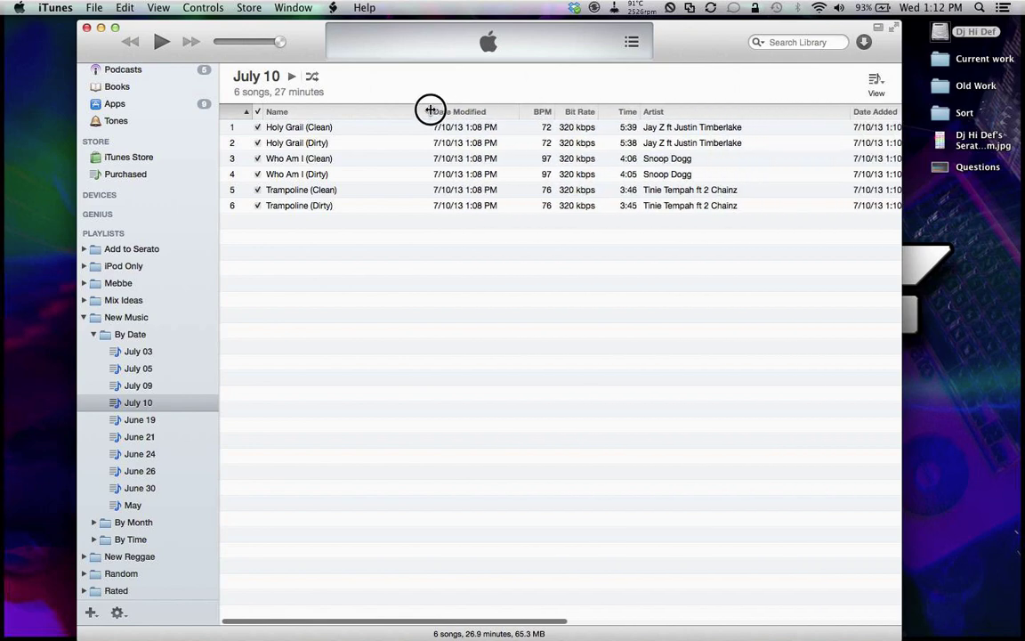
Step: Inspect Holy Grail (Dirty)'s info: comment 7A, grouping 6, BPM 72
right_click(305, 141)
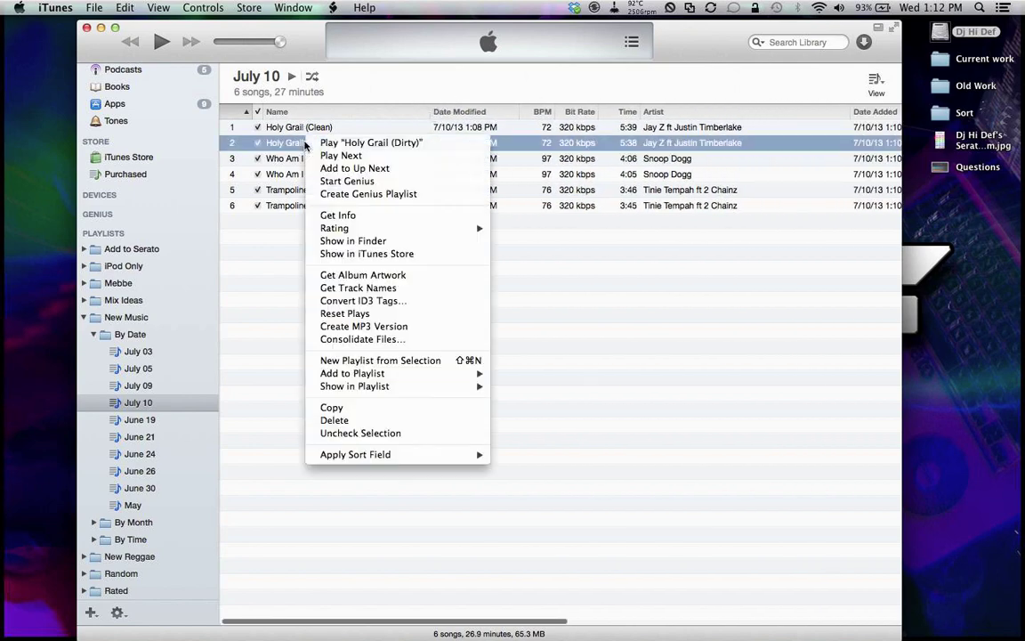
left_click(339, 216)
left_click_drag(481, 259, 341, 23)
left_click(366, 52)
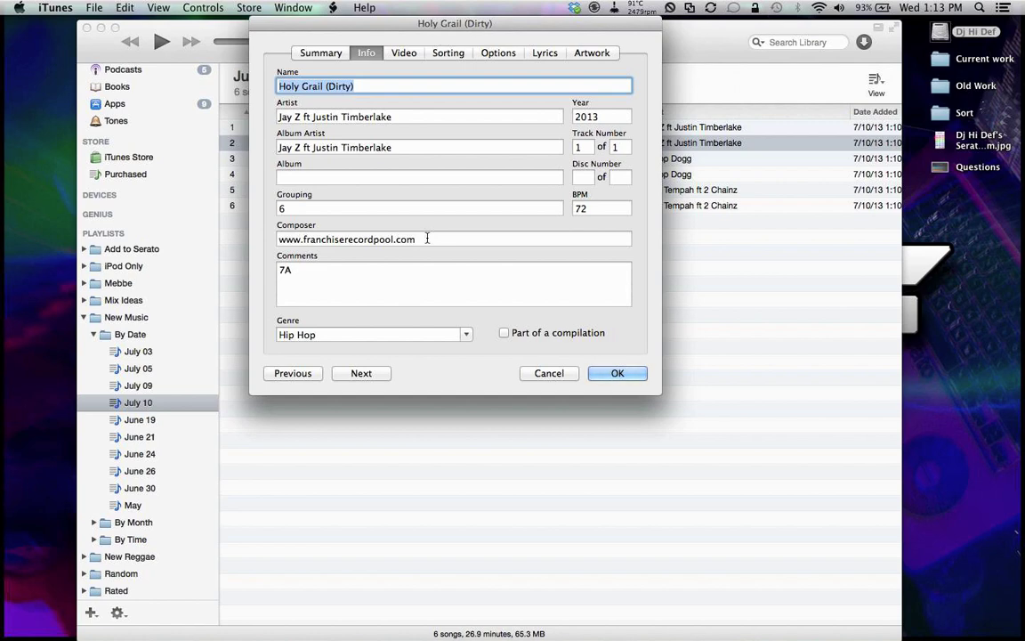
left_click(593, 210)
left_click(318, 205)
left_click(302, 267)
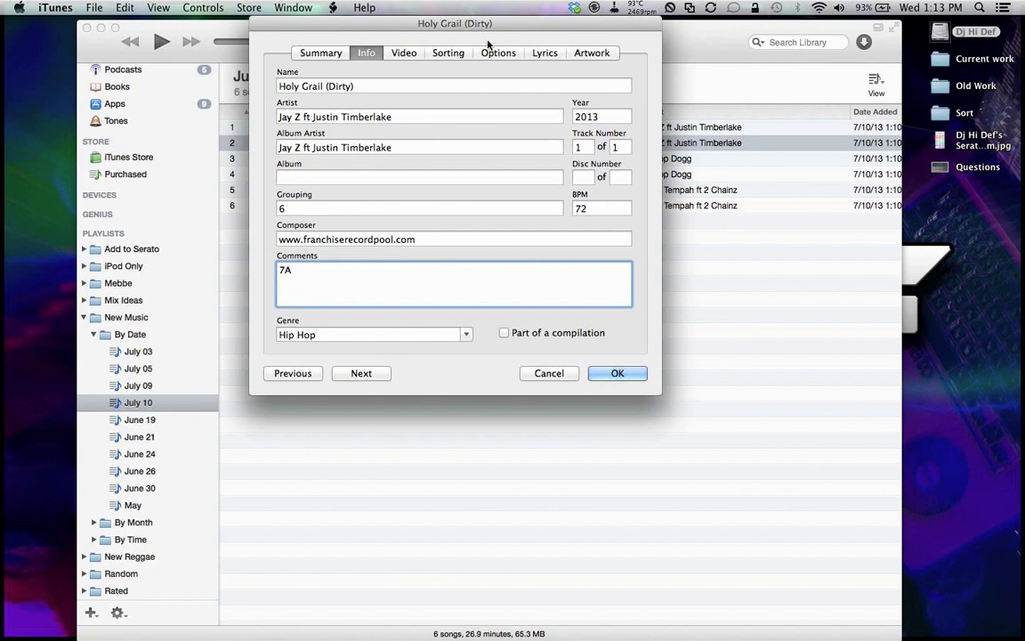
Step: Check the song's other info tabs, close without changes, and begin selecting the July 10 songs
left_click(396, 56)
left_click(445, 53)
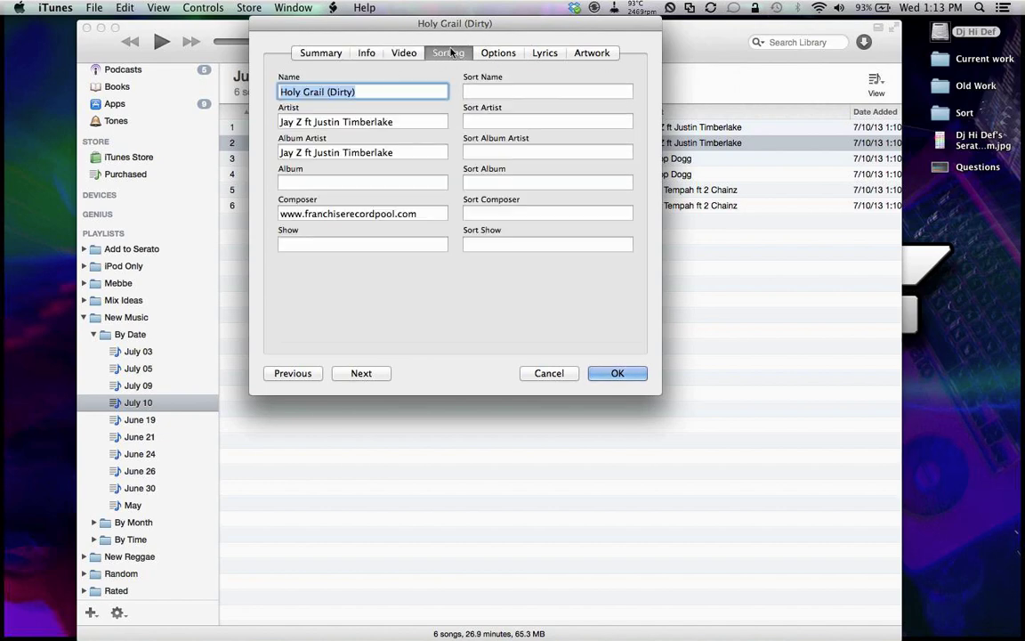
left_click(495, 54)
left_click(547, 54)
left_click(602, 52)
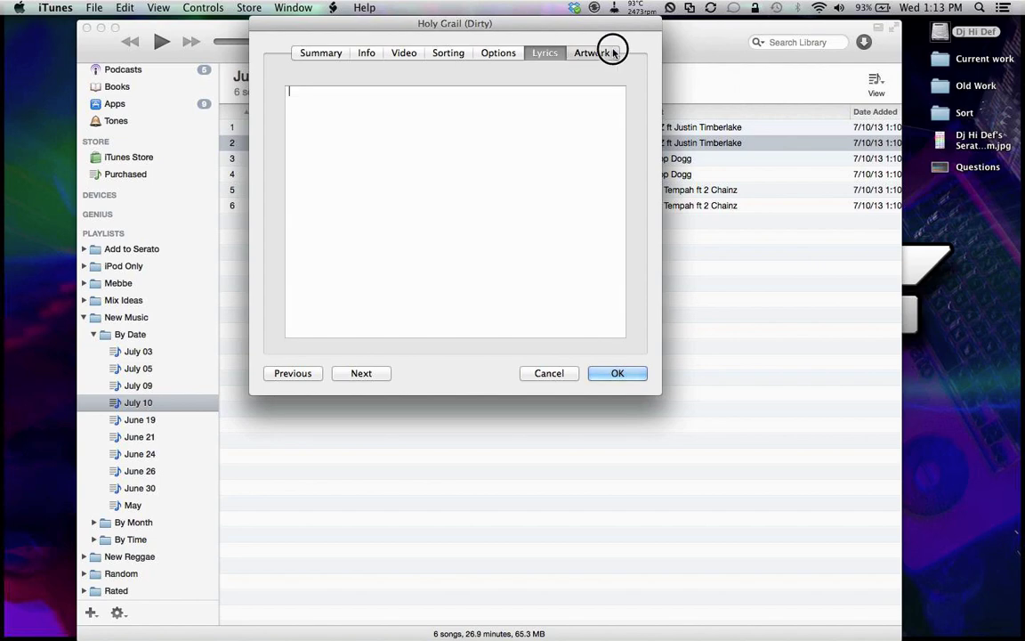
left_click(369, 53)
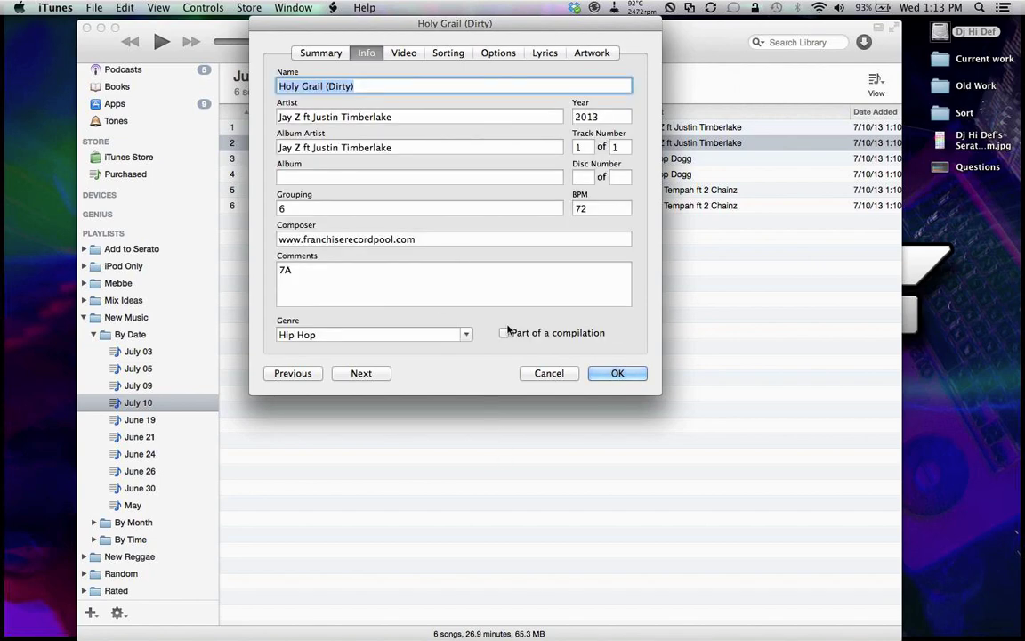
left_click(546, 374)
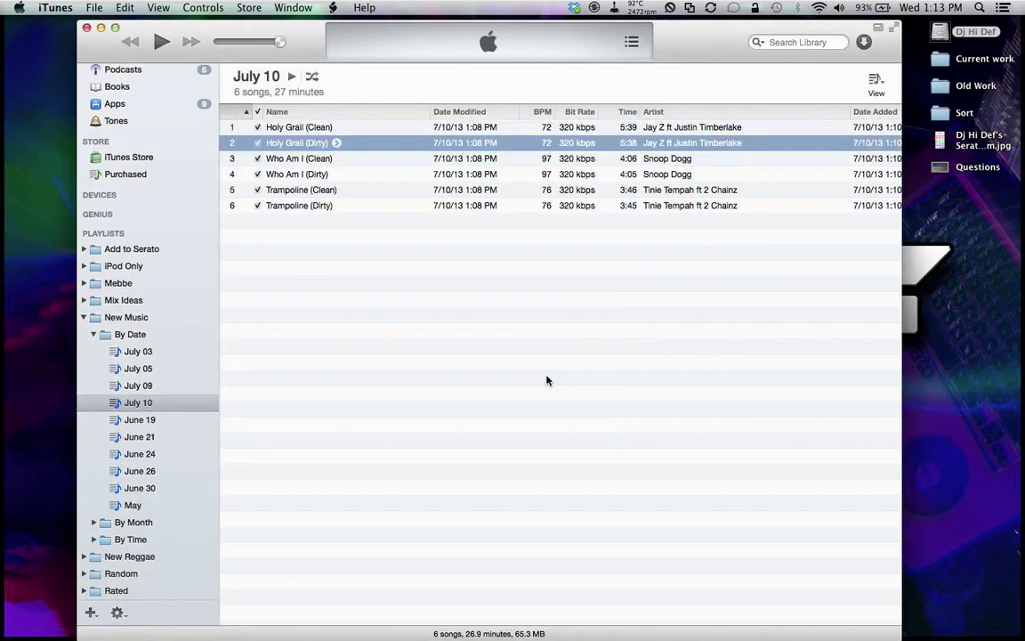
left_click(472, 127)
Step: Blank the Composer field for all six July 10 songs through shared Get Info
left_click(464, 205, "shift")
right_click(464, 208)
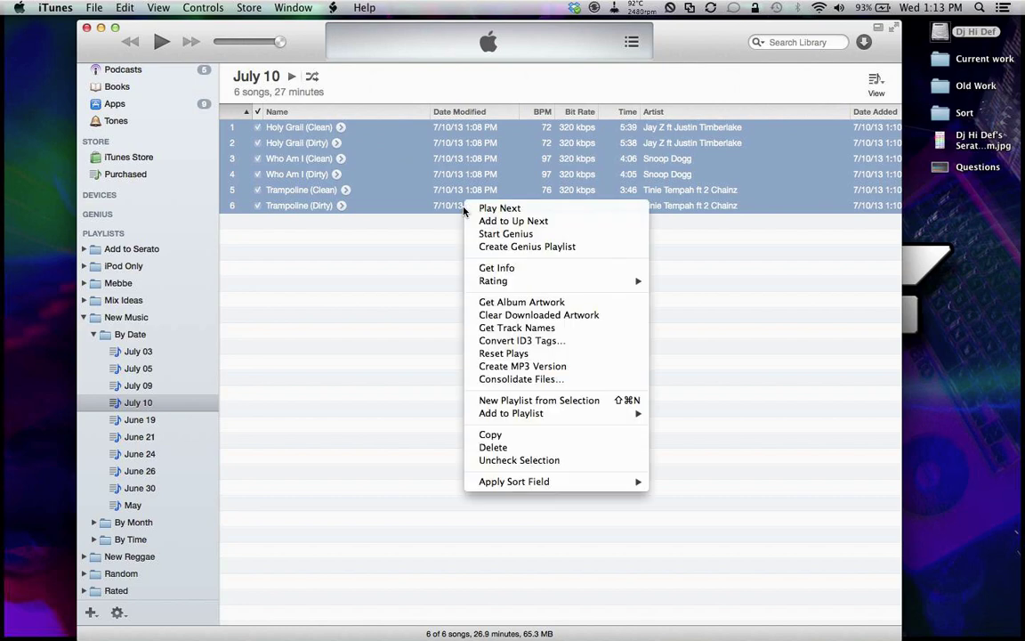
left_click(494, 268)
left_click(379, 407)
left_click(551, 407)
key("super+a")
key("BackSpace")
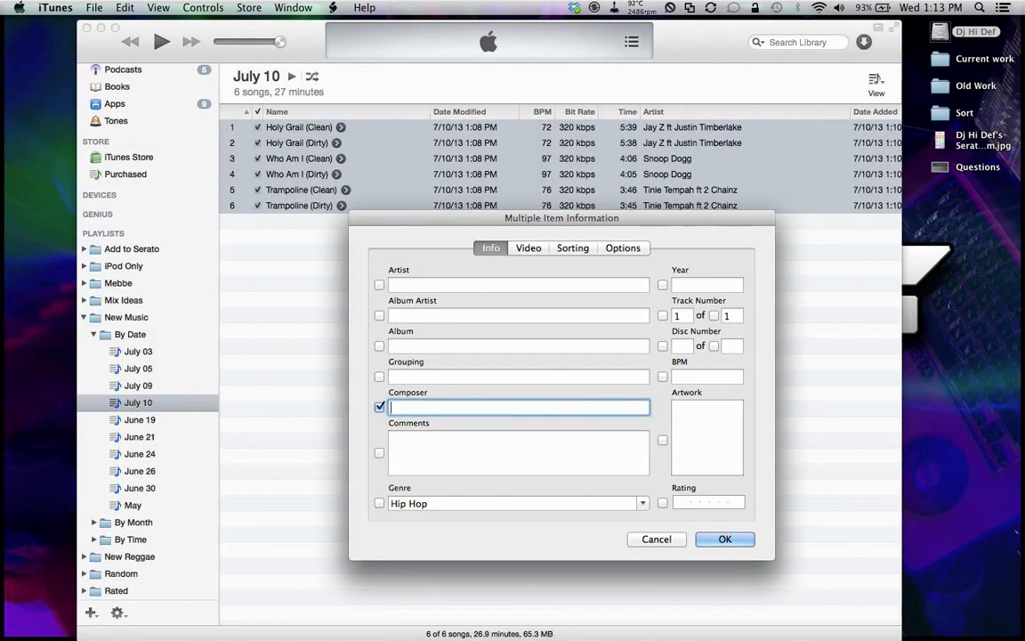
left_click(723, 540)
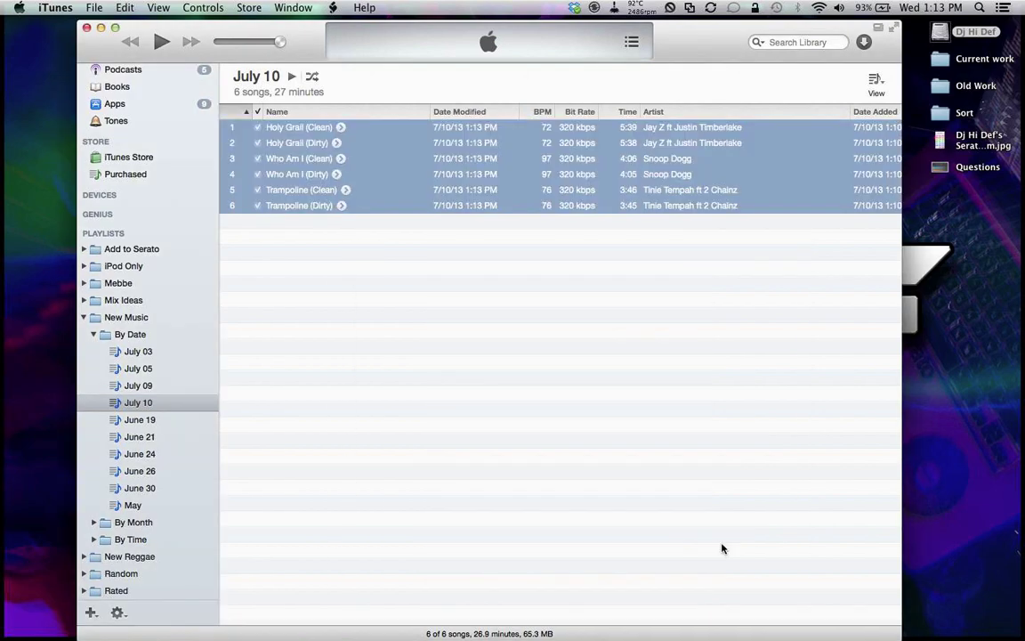
Step: Check Who Am I (Clean)'s info to confirm the Composer field is empty
left_click(496, 424)
right_click(325, 159)
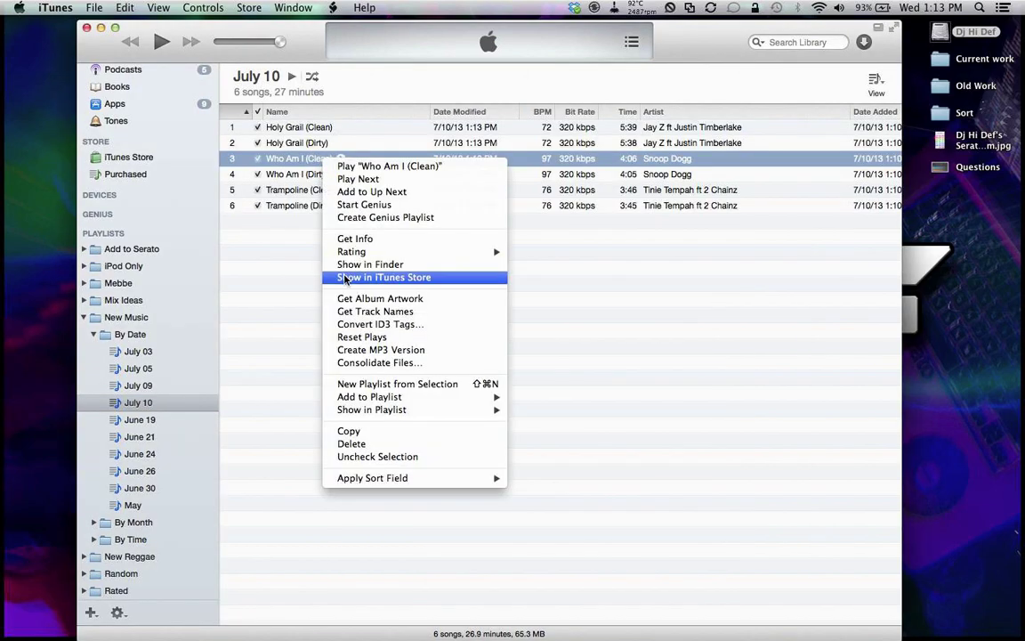
left_click(387, 242)
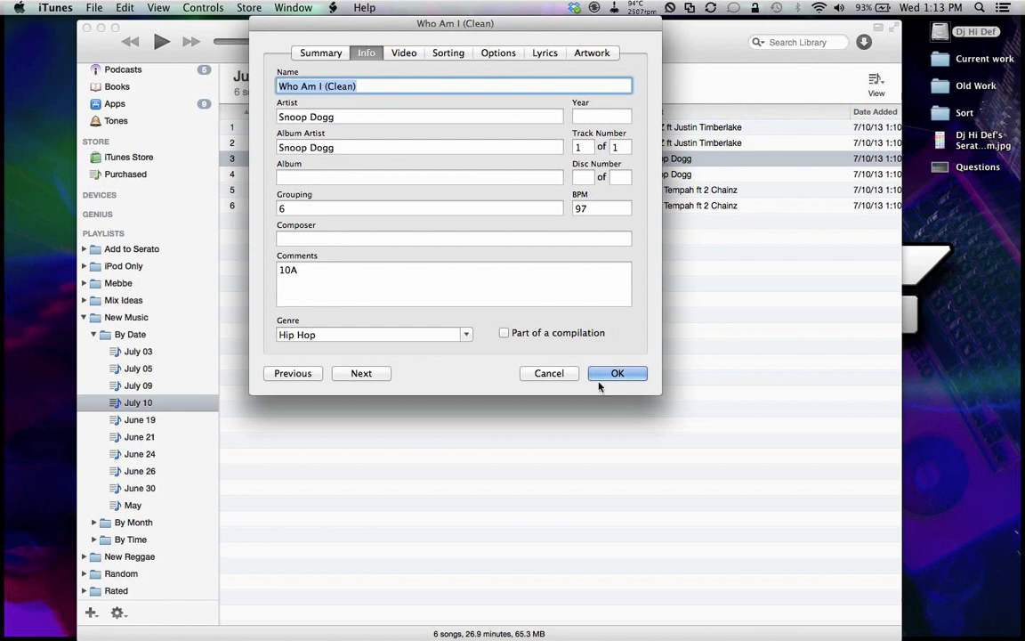
left_click(608, 372)
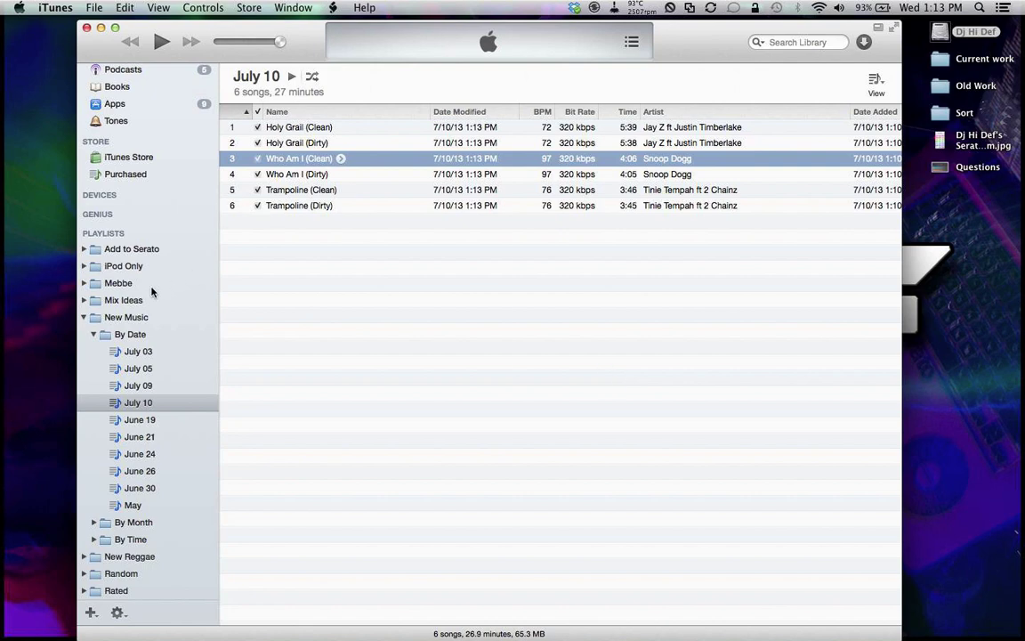
Step: Collapse By Date, expand By Month > 2013, and browse the January, June and July playlists
scroll(112, 334, "down", 1)
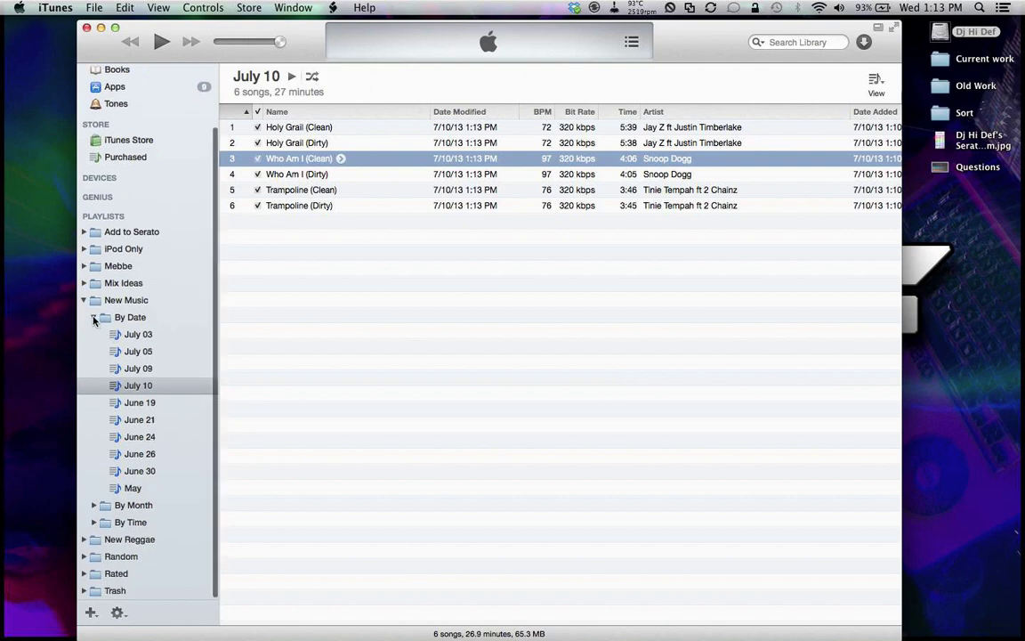
left_click(94, 317)
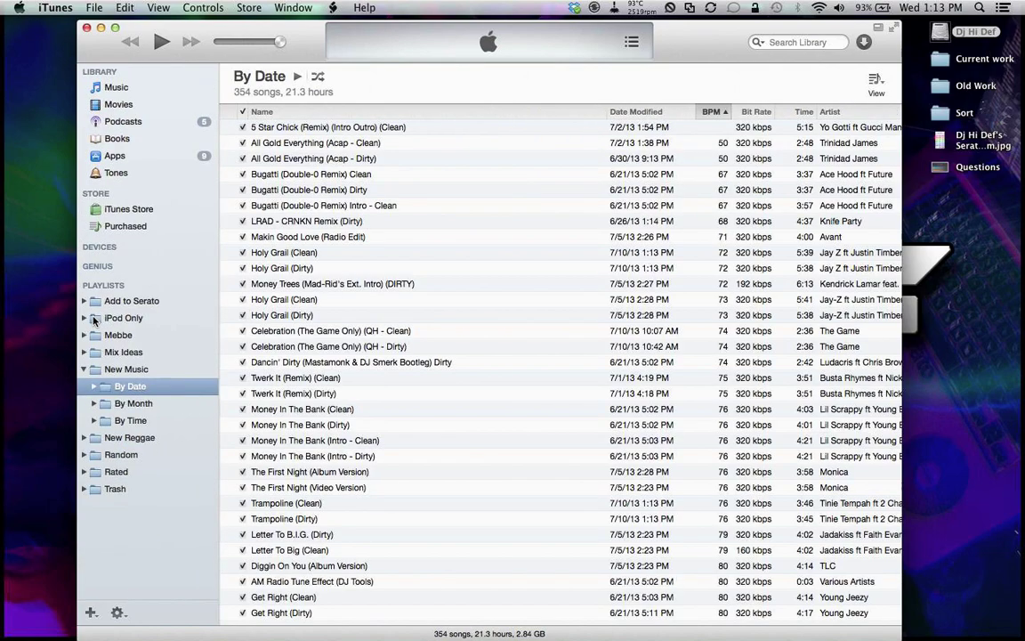
left_click(93, 404)
left_click(104, 421)
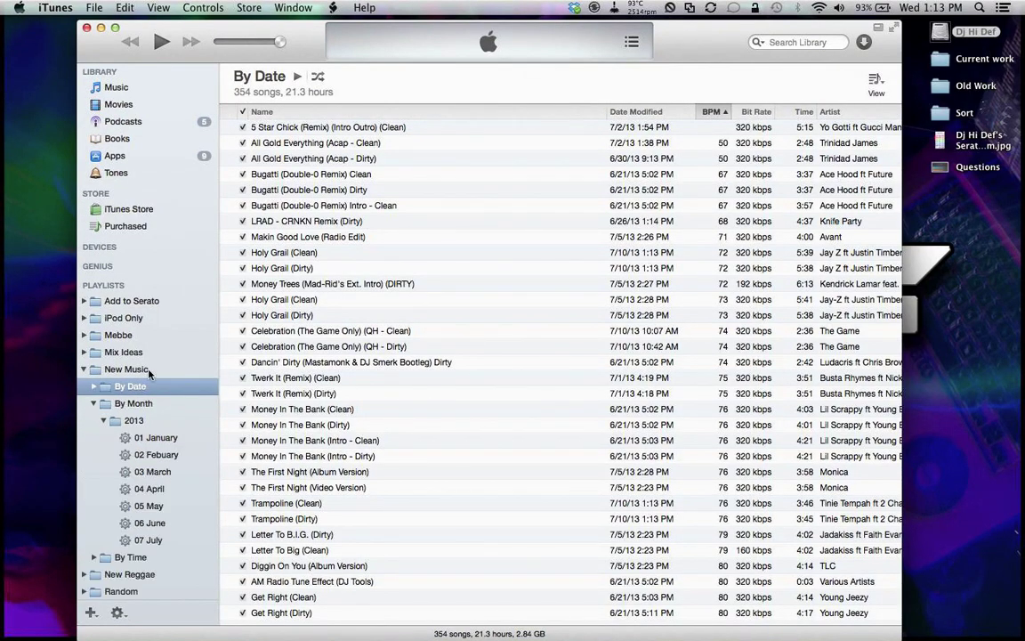
scroll(134, 374, "down", 2)
left_click(159, 404)
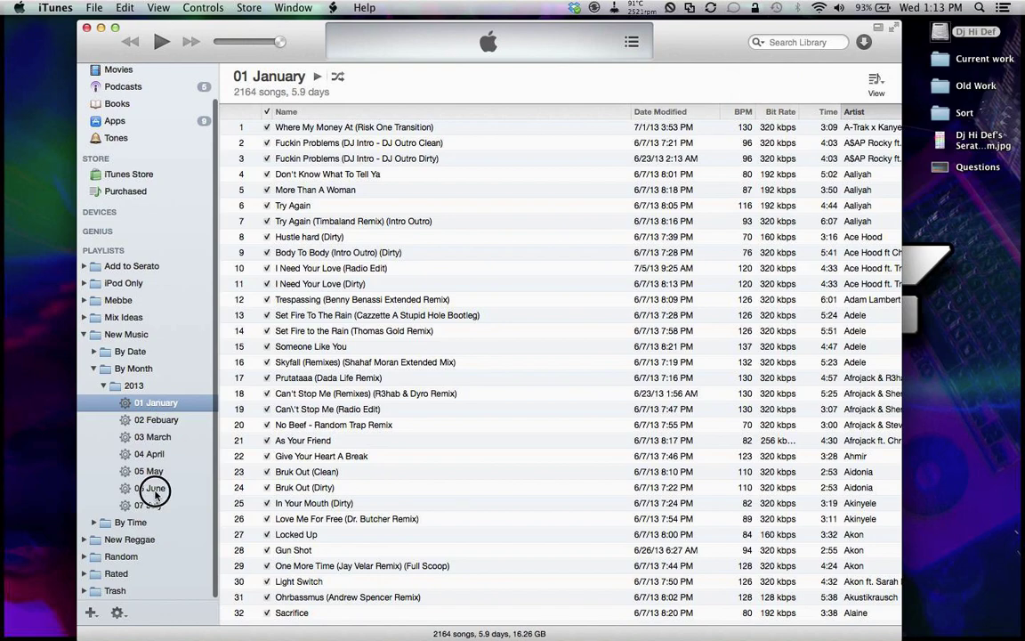
left_click(153, 489)
left_click(156, 505)
Step: Review the 07 July smart playlist rules (added 7/1–7/31/2013, under 10:00) without changing them
right_click(162, 506)
left_click(171, 508)
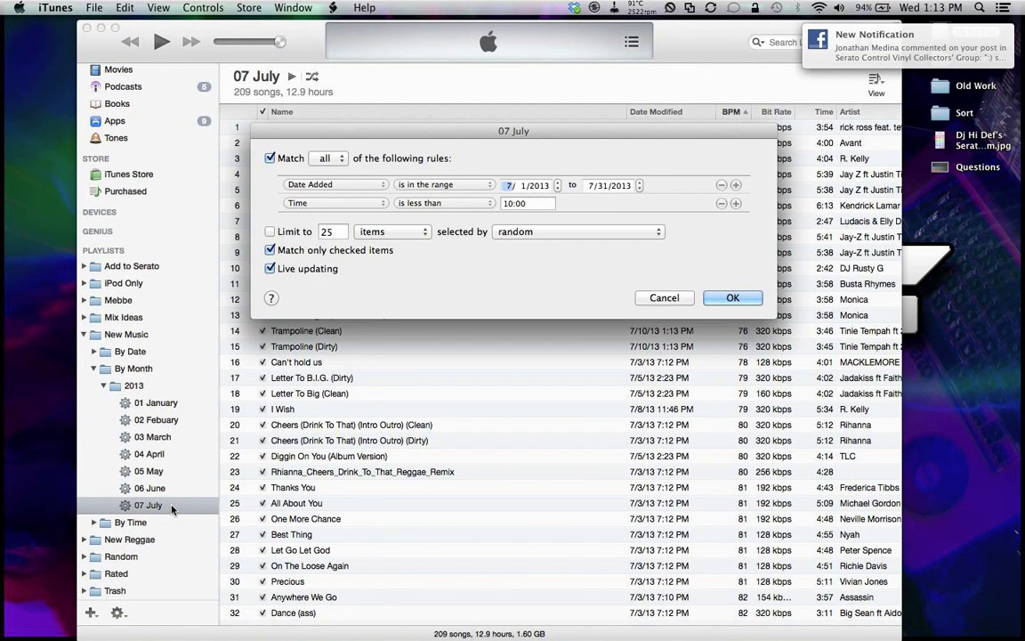
left_click(532, 204)
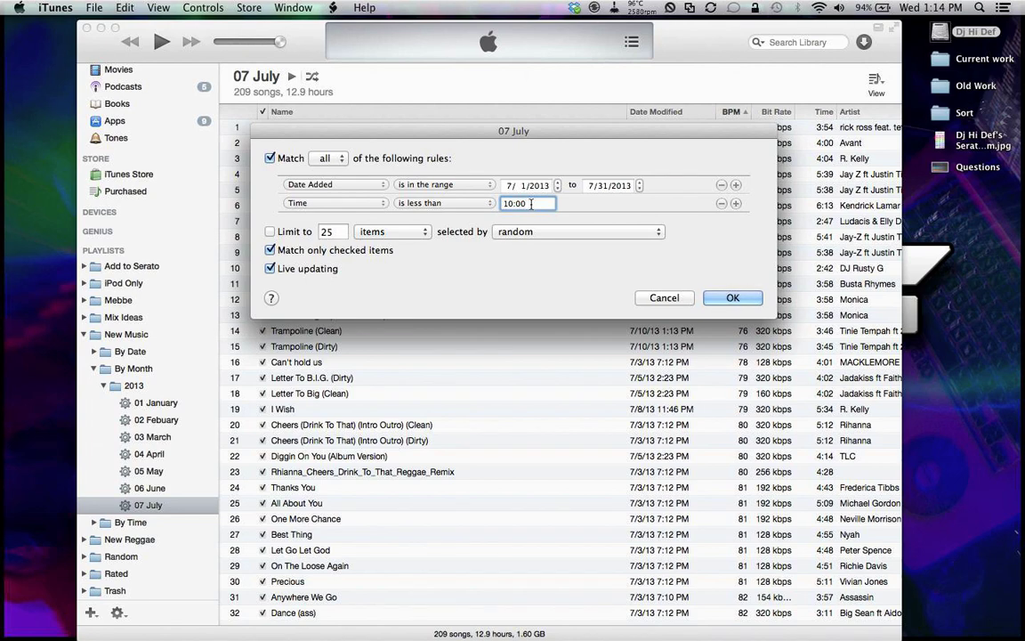
left_click(725, 297)
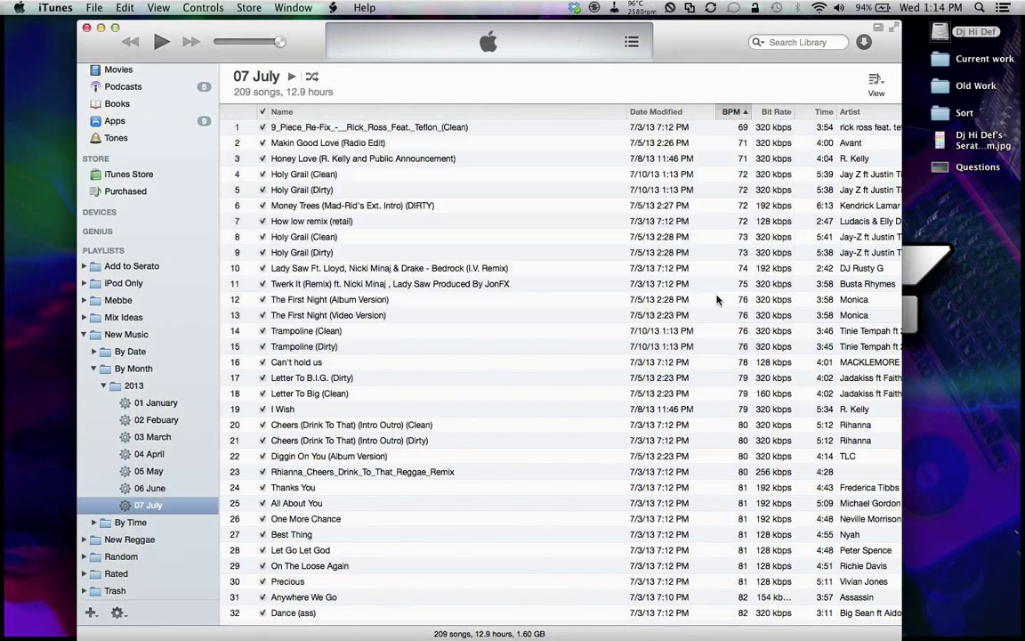
Step: Browse the 04 April playlist and select the Hip Hop Is Dead track
left_click(152, 453)
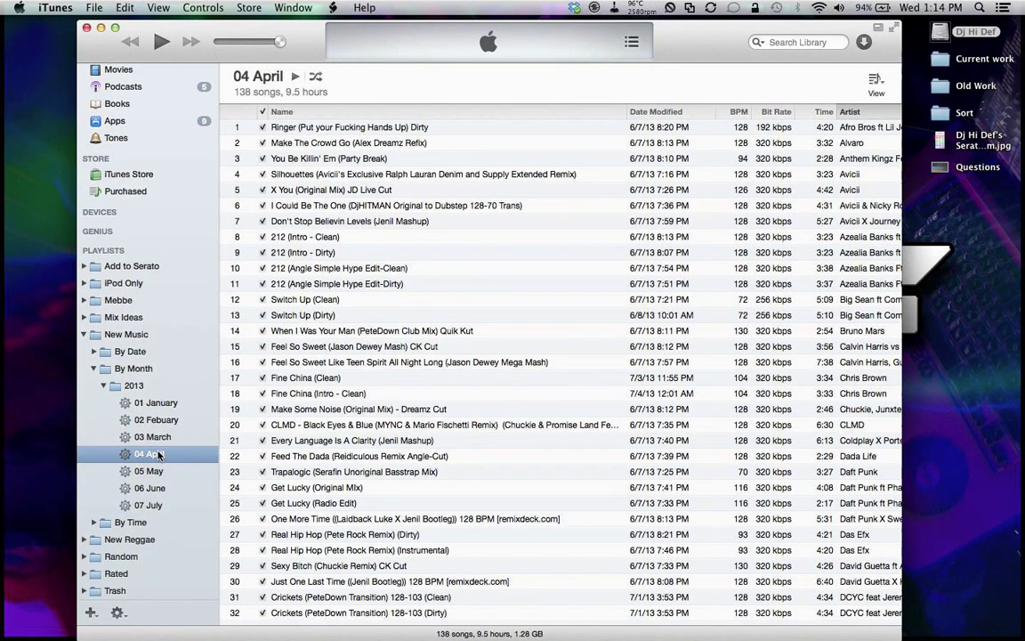
scroll(456, 382, "down", 7)
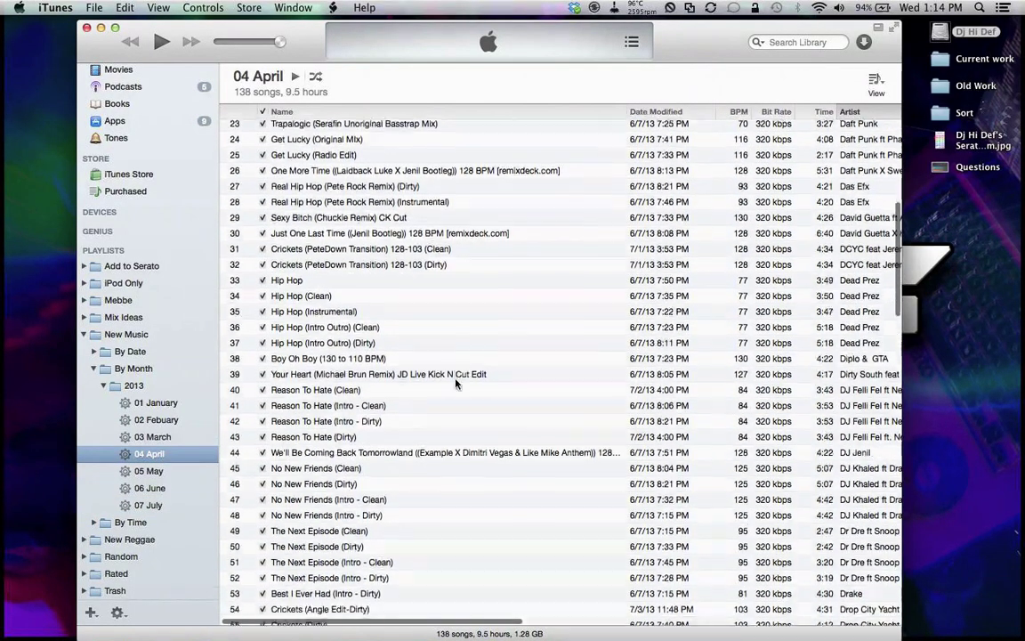
scroll(455, 383, "down", 8)
scroll(455, 382, "down", 20)
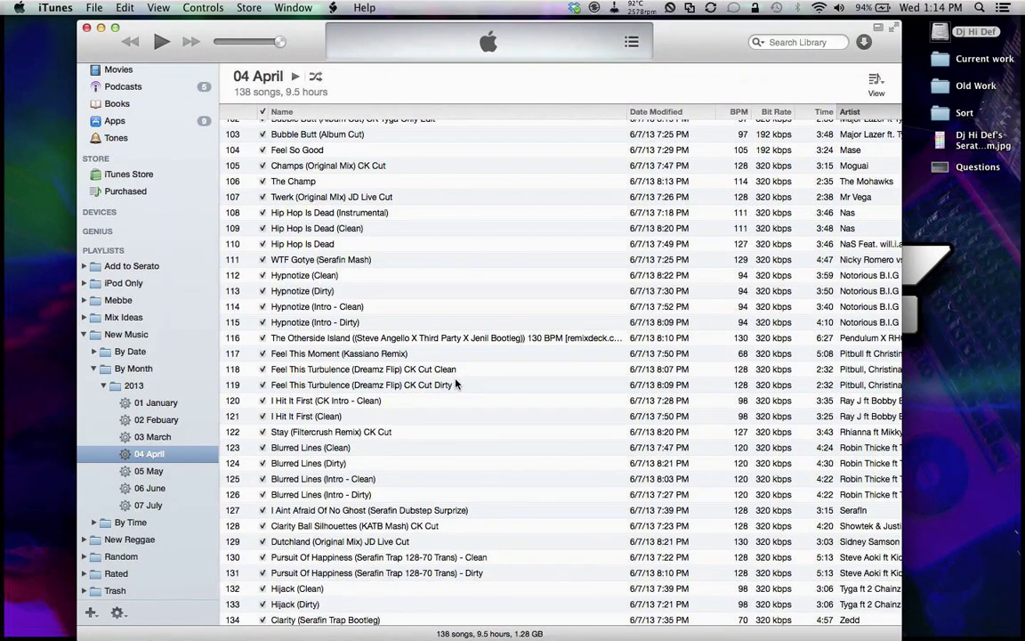
left_click(332, 244)
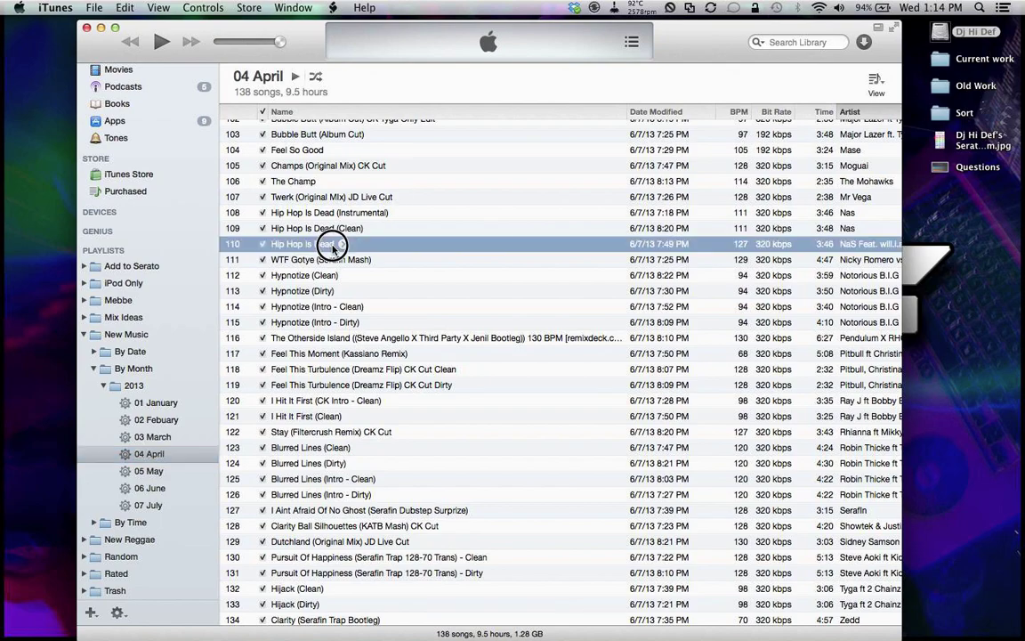
scroll(334, 249, "right", 10)
scroll(333, 249, "left", 10)
Step: Return to 07 July, fold up 2013 and By Month, and show By Time's 1. Last 24 Hours
left_click(147, 505)
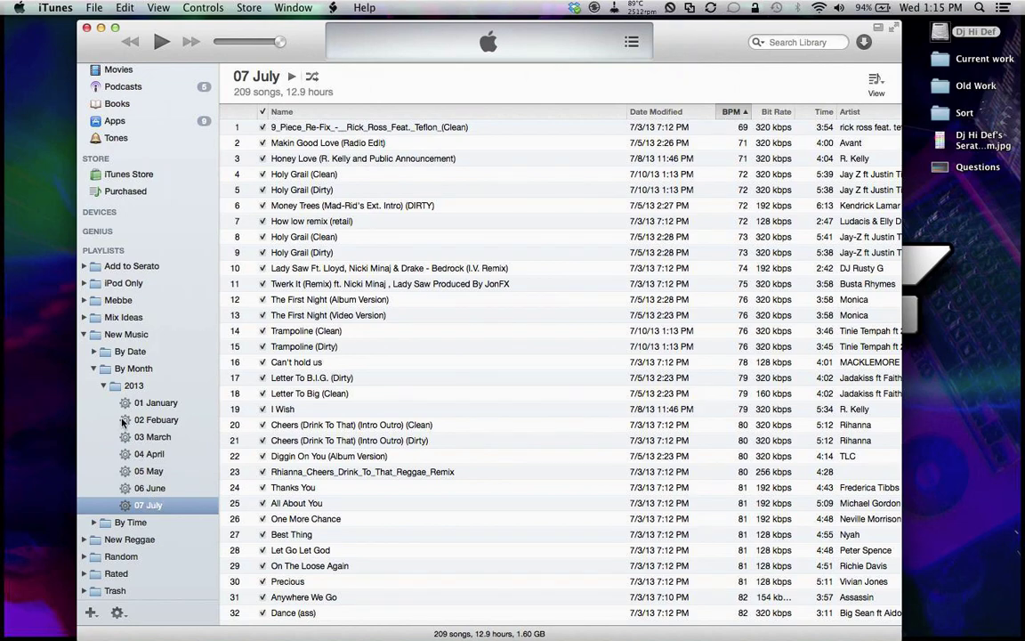
left_click(103, 385)
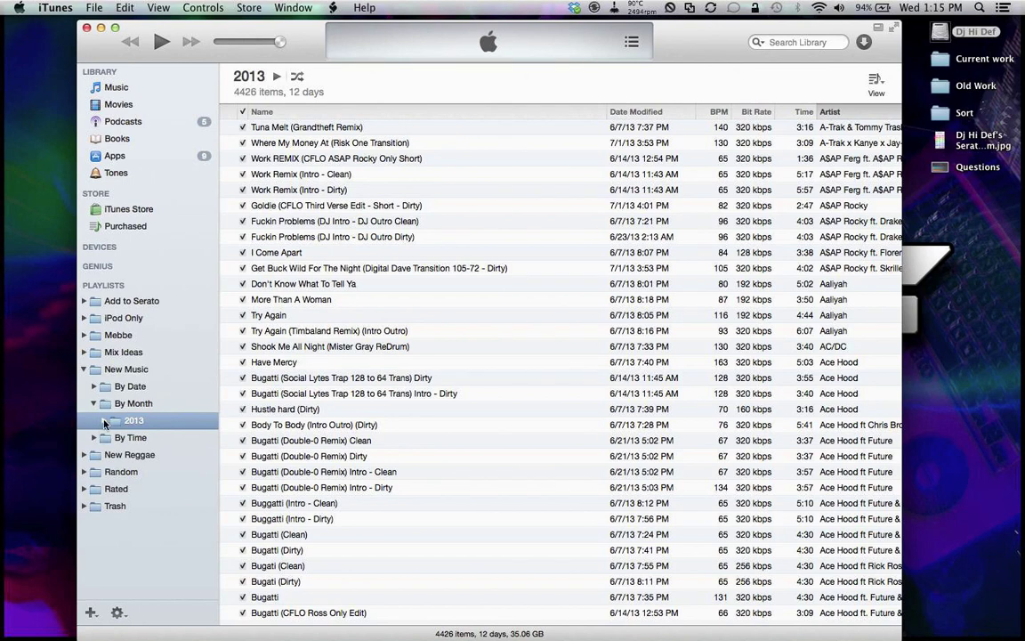
left_click(95, 437)
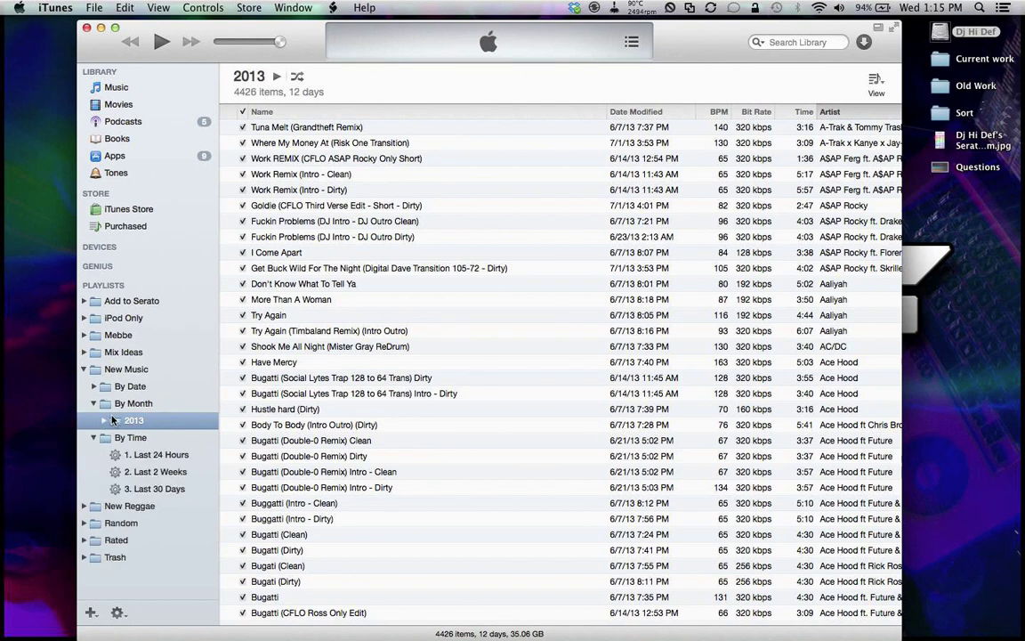
left_click(92, 405)
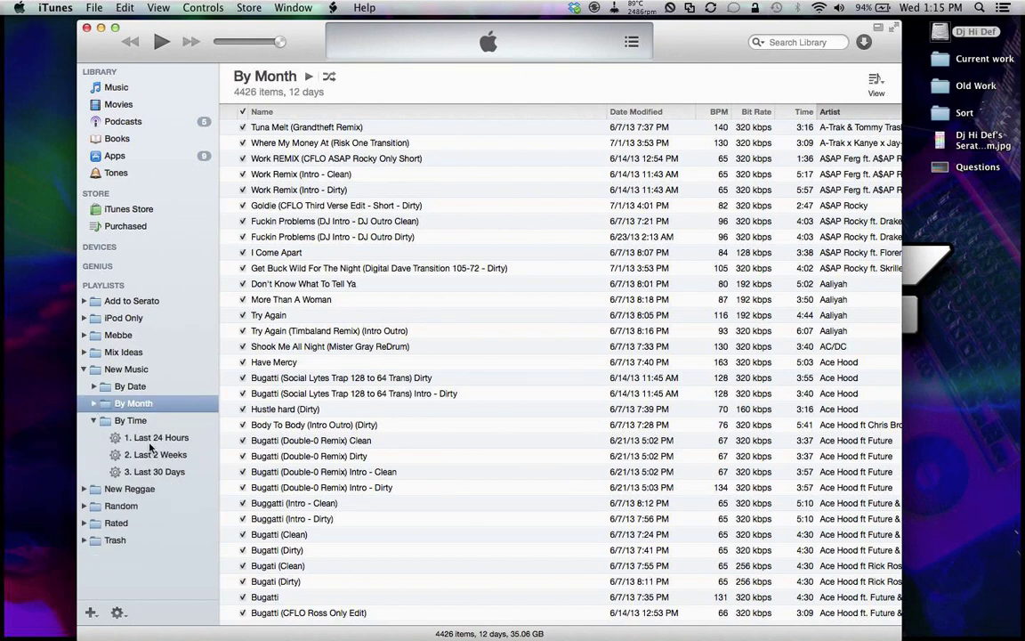
left_click(167, 439)
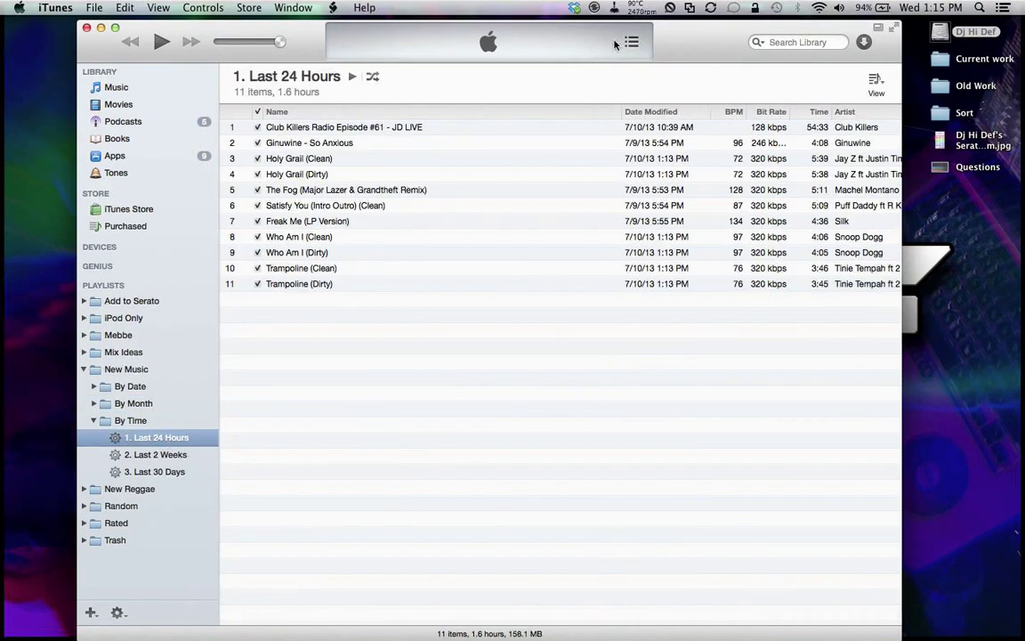
Step: Add a second rule testing song Time to the 1. Last 24 Hours smart playlist
left_click(620, 130)
scroll(489, 142, "right", 5)
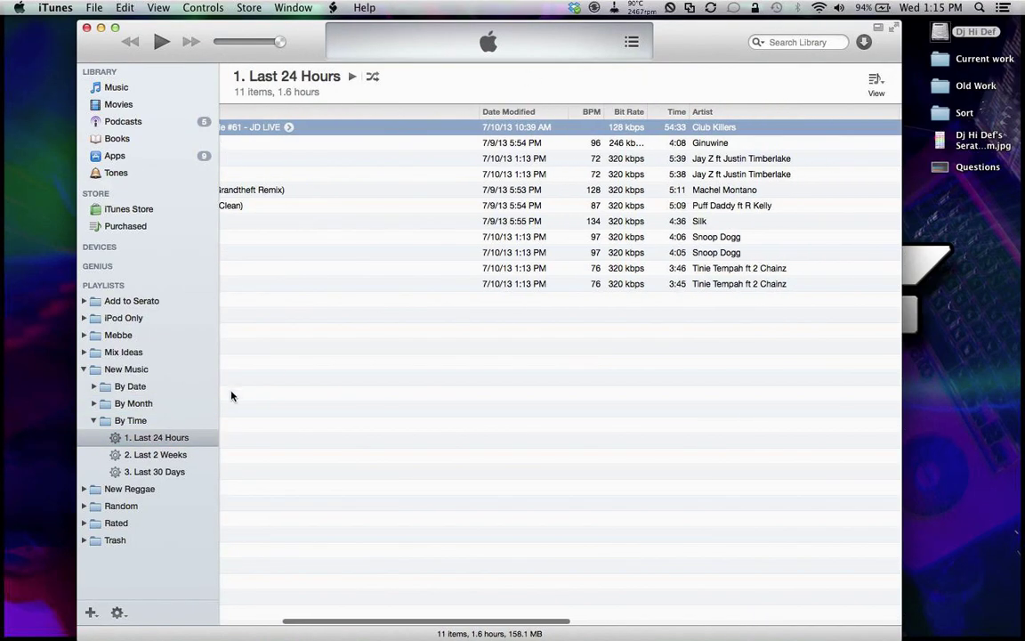
right_click(189, 436)
left_click(203, 436)
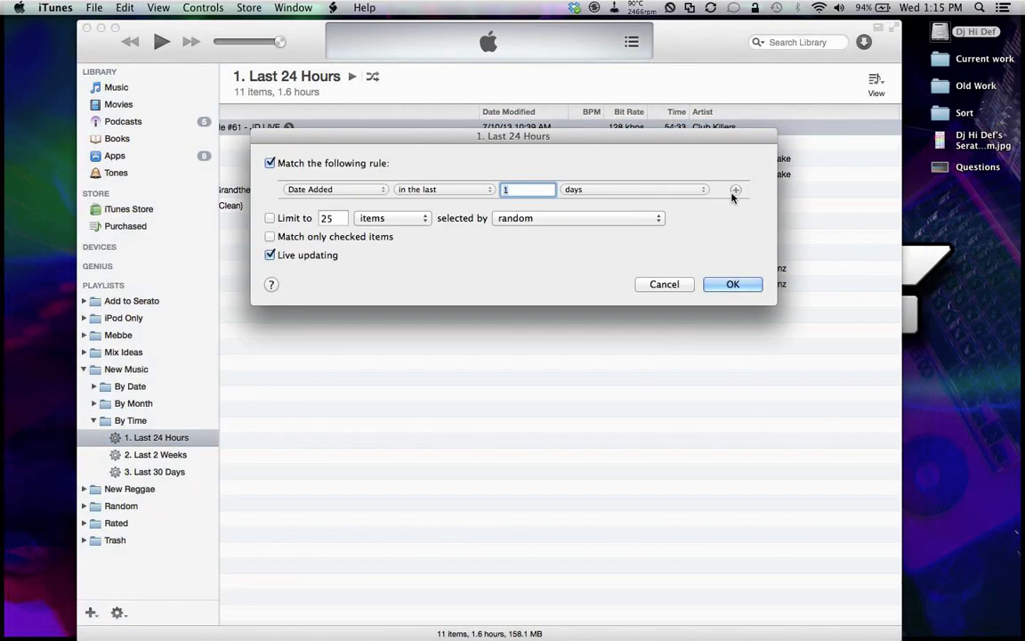
left_click(734, 190)
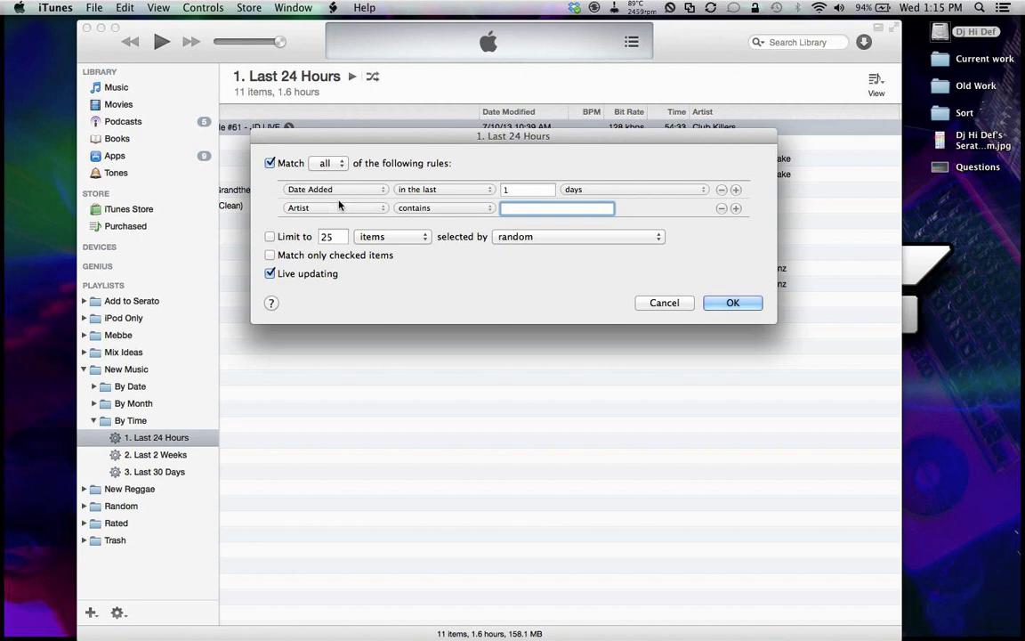
left_click(334, 208)
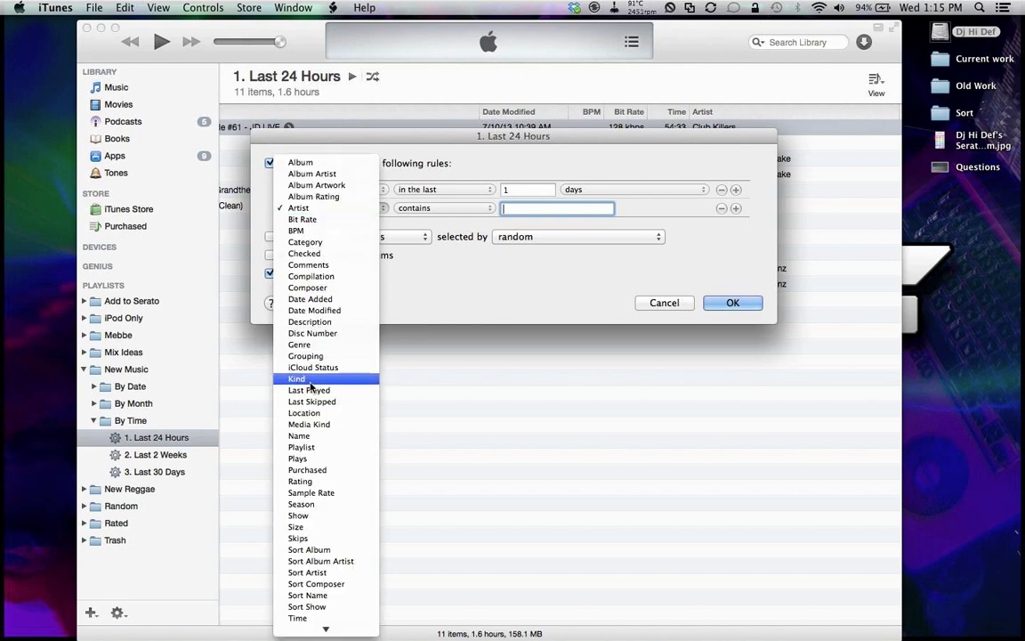
scroll(318, 436, "down", 1)
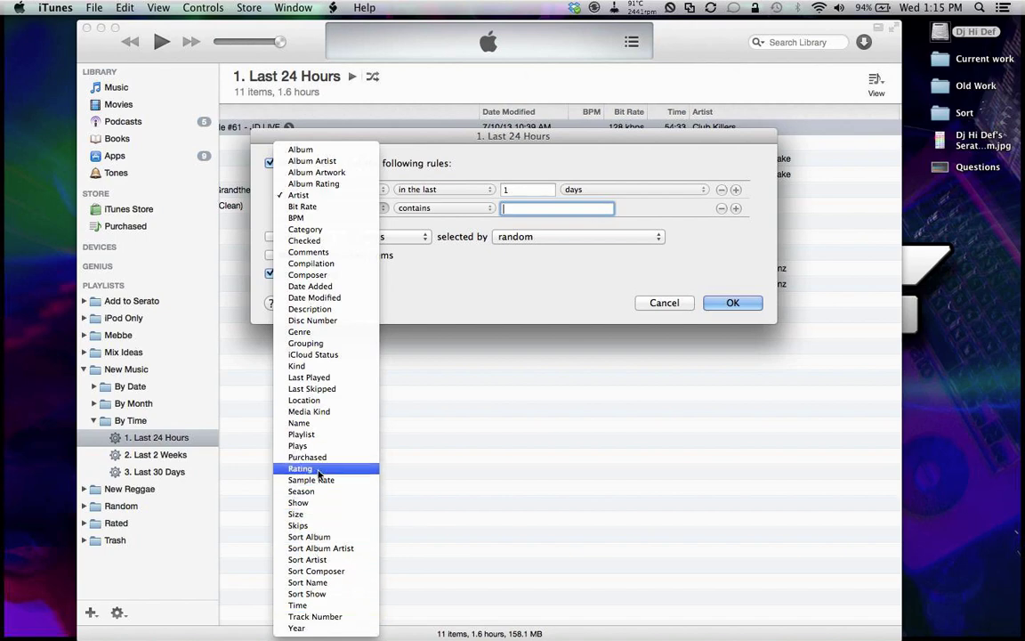
left_click(434, 424)
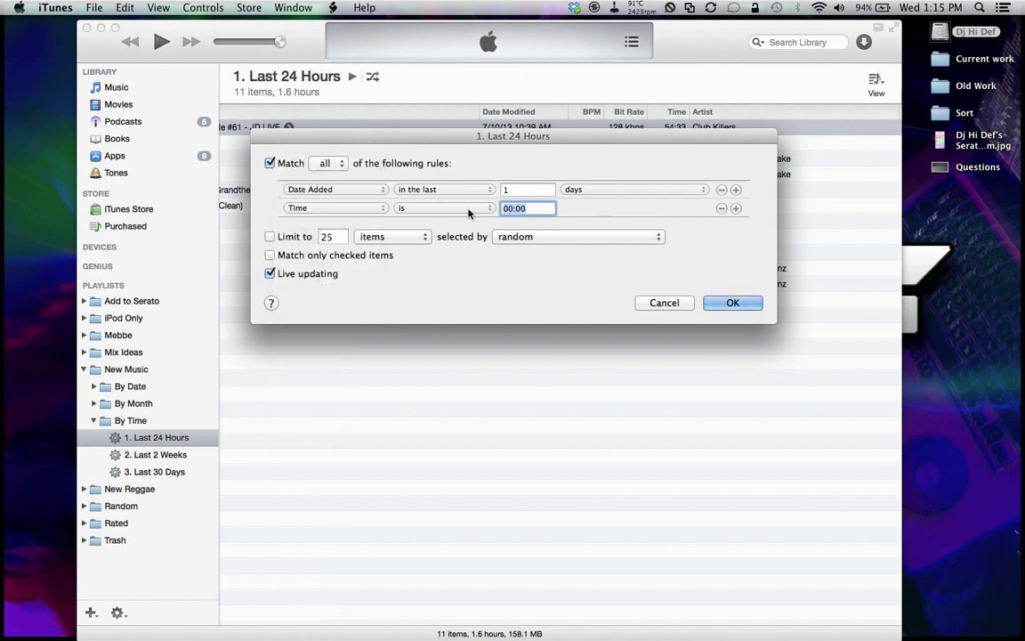
left_click(431, 207)
left_click(464, 234)
left_click(515, 207)
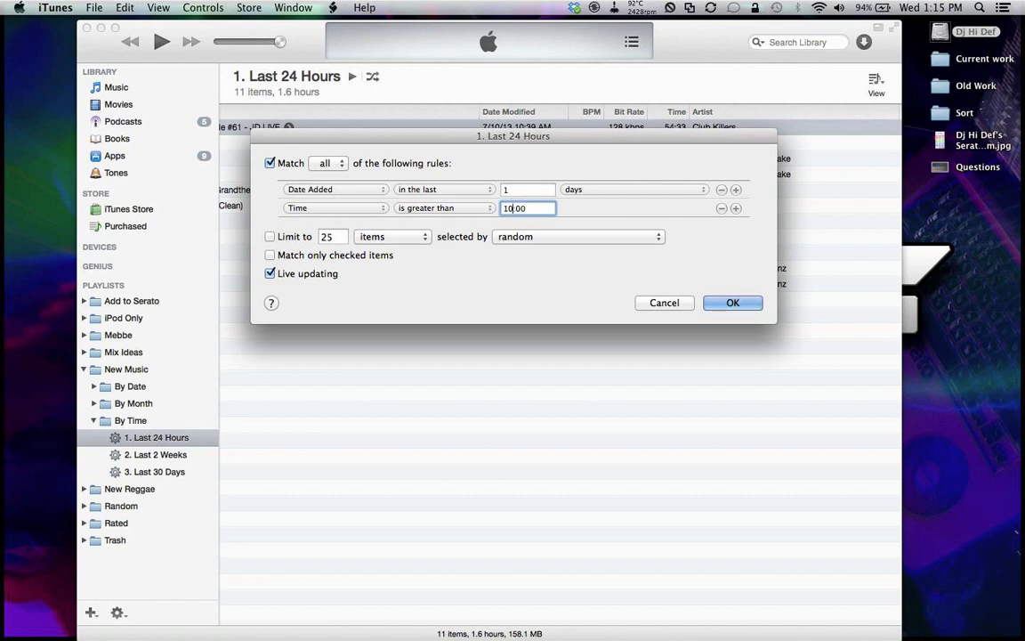
key("Return")
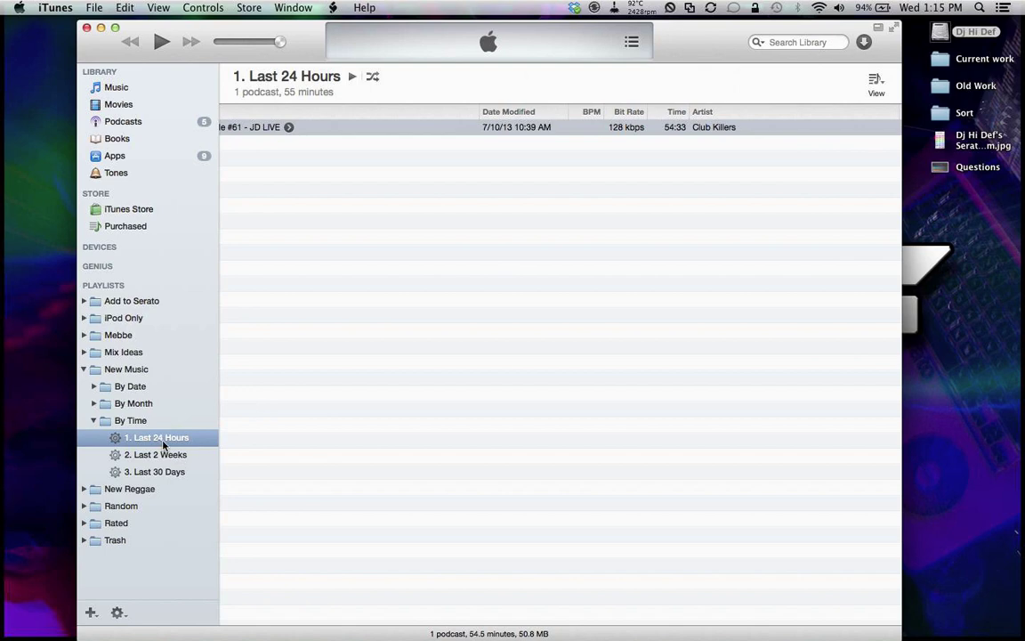
Step: Change the Time rule to 'is less than' 10:00 and save, leaving 10 songs
right_click(162, 437)
left_click(183, 443)
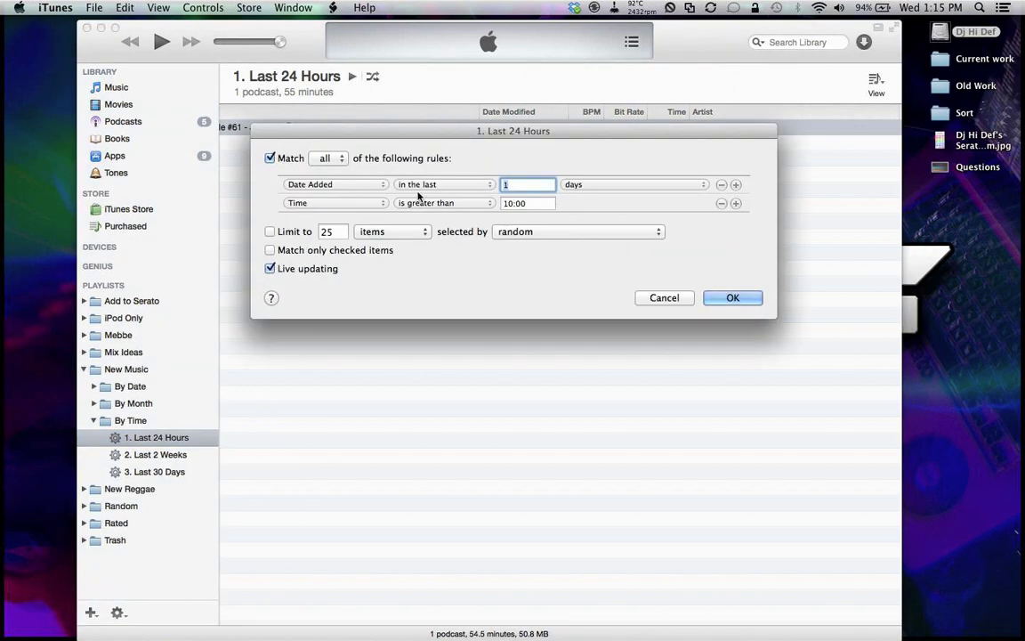
left_click(436, 203)
left_click(423, 213)
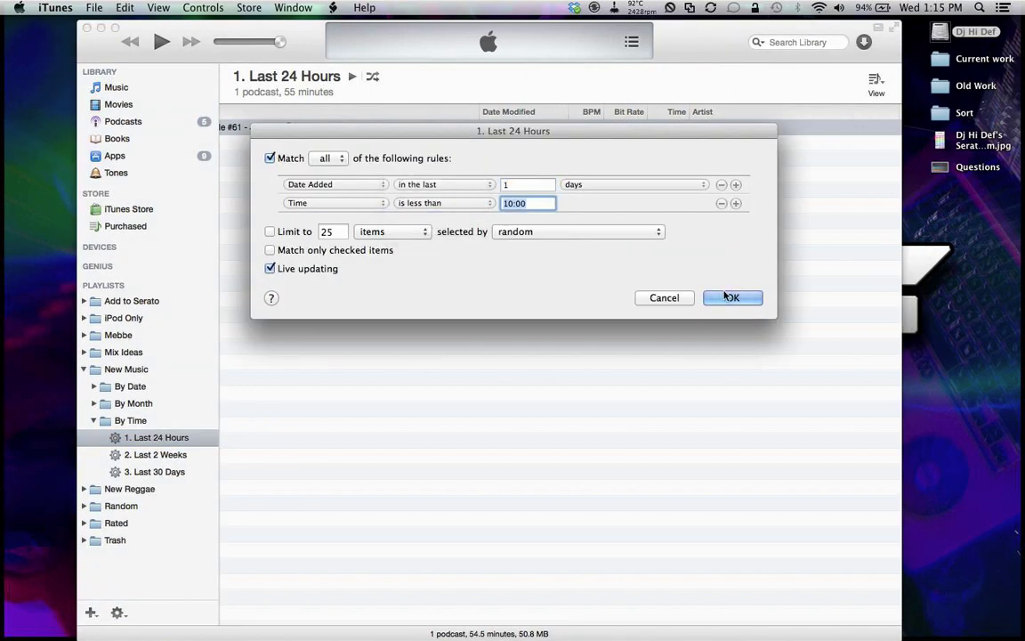
left_click(709, 297)
left_click(178, 437)
scroll(449, 371, "left", 5)
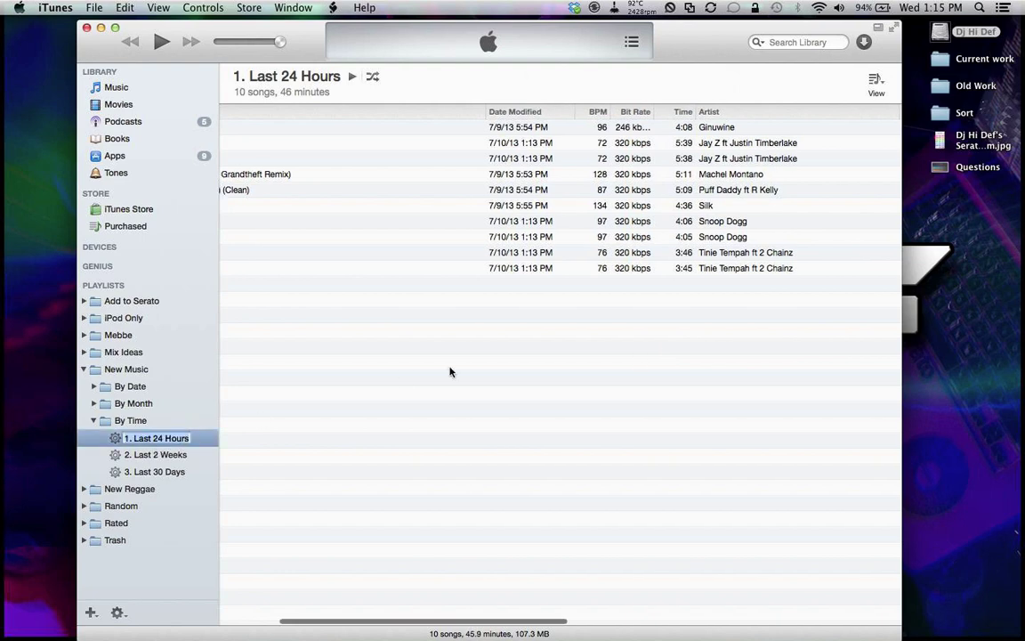
Step: Narrow the Name column so full artist names fit, keeping the playlist name 1. Last 24 Hours
left_click_drag(620, 111, 500, 104)
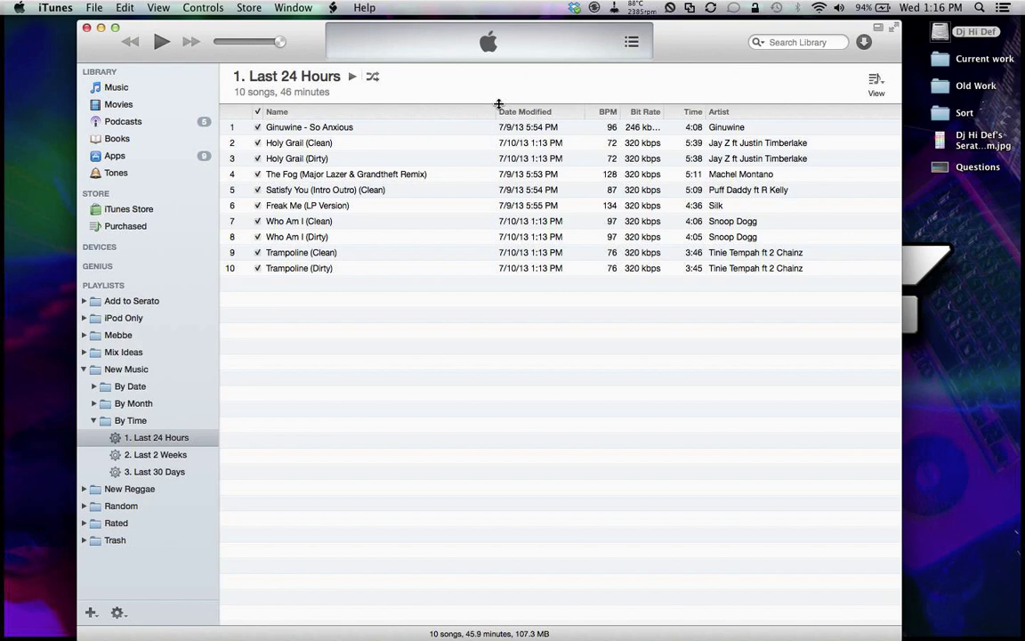
left_click(168, 437)
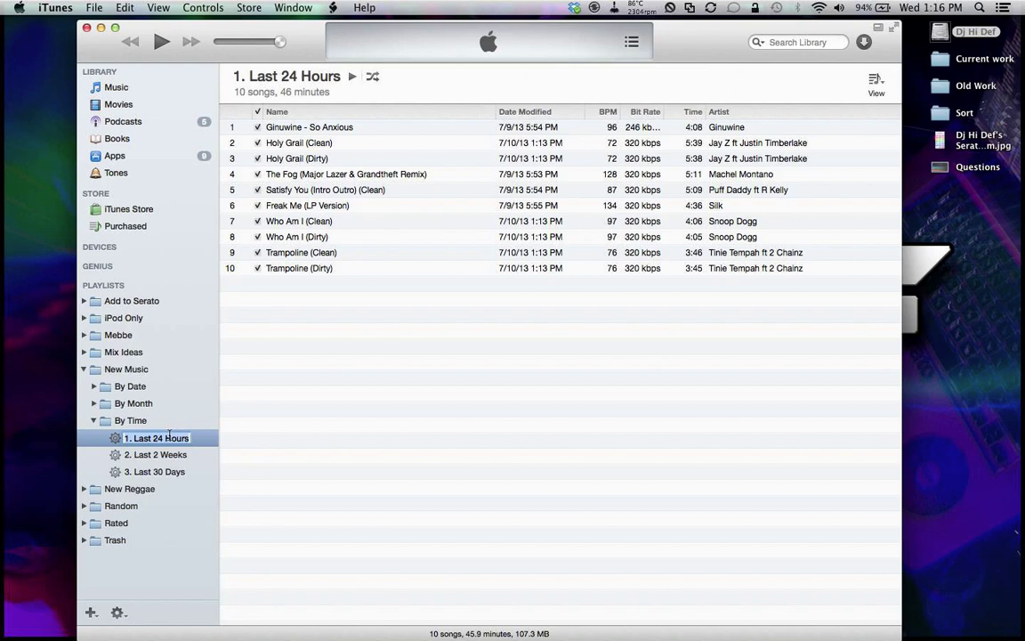
key("Return")
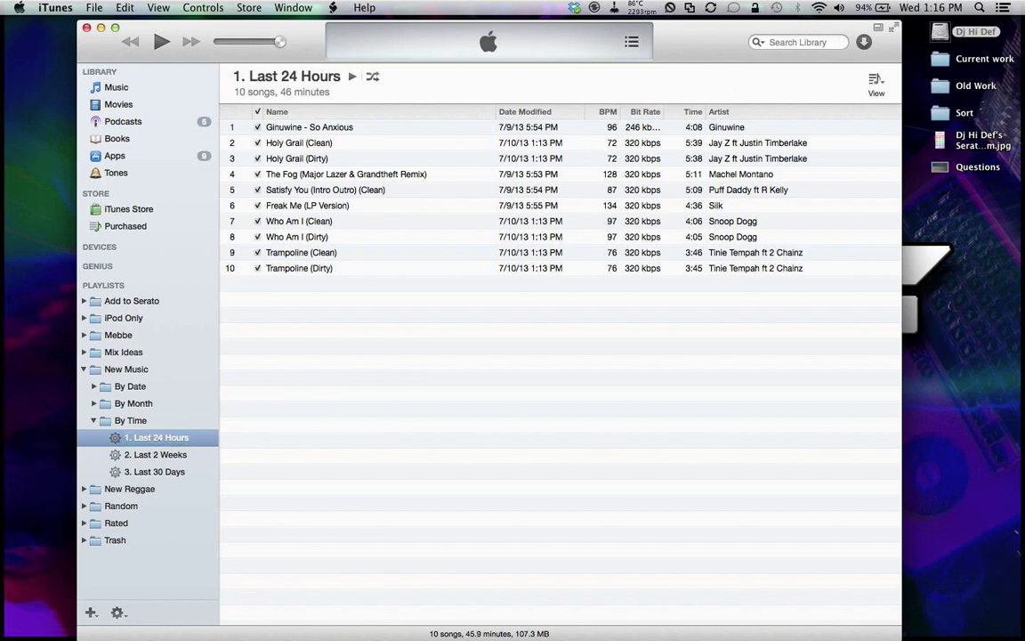
left_click(335, 239)
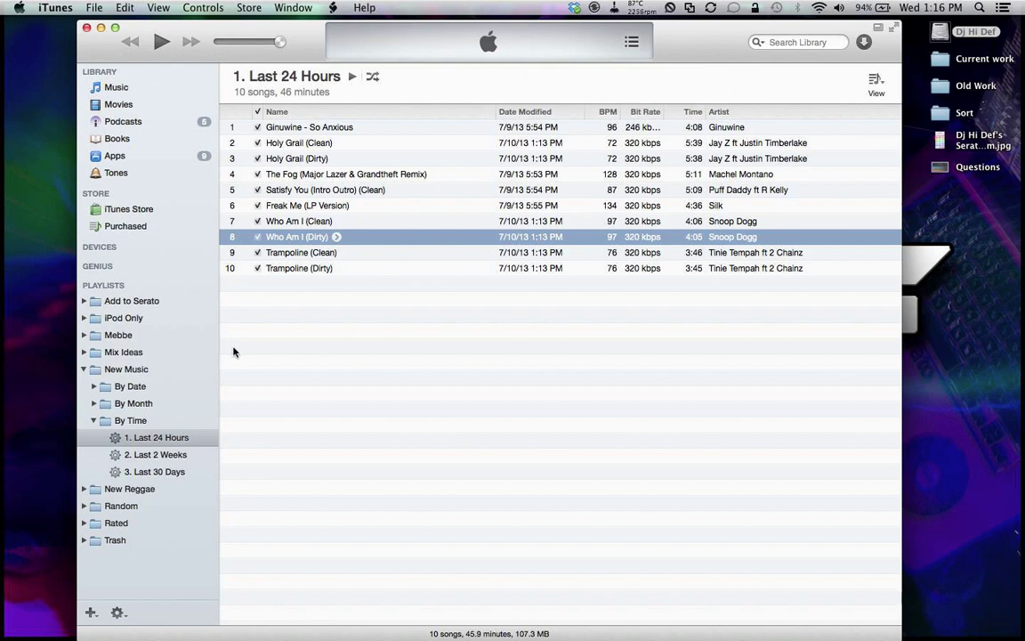
left_click(194, 439)
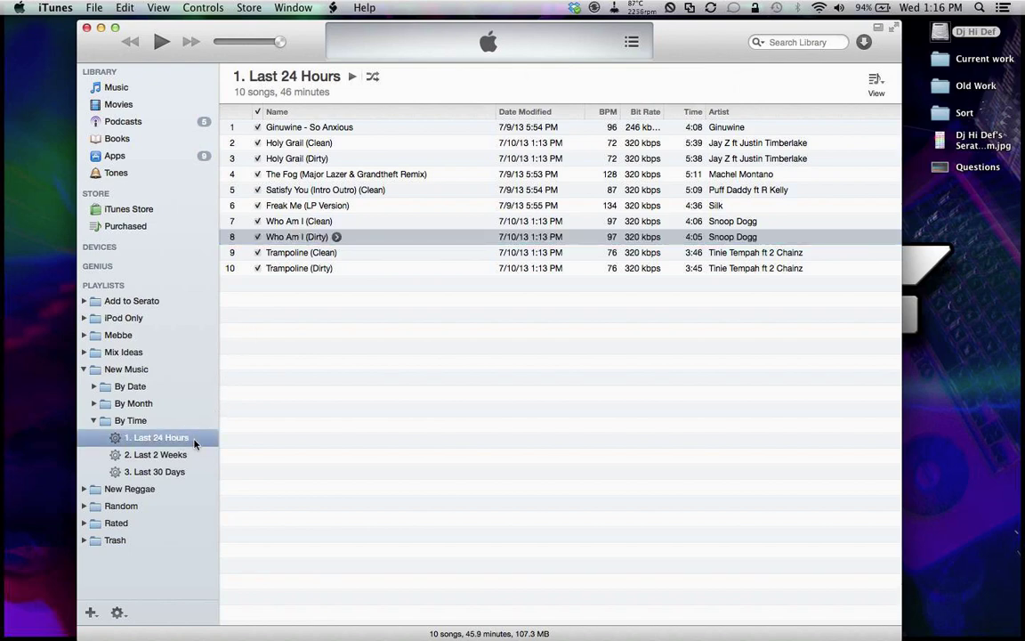
Step: Compare Last 24 Hours (10), Last 2 Weeks (316) and Last 30 Days (601), then collapse By Time and New Music
left_click(171, 456)
left_click(182, 471)
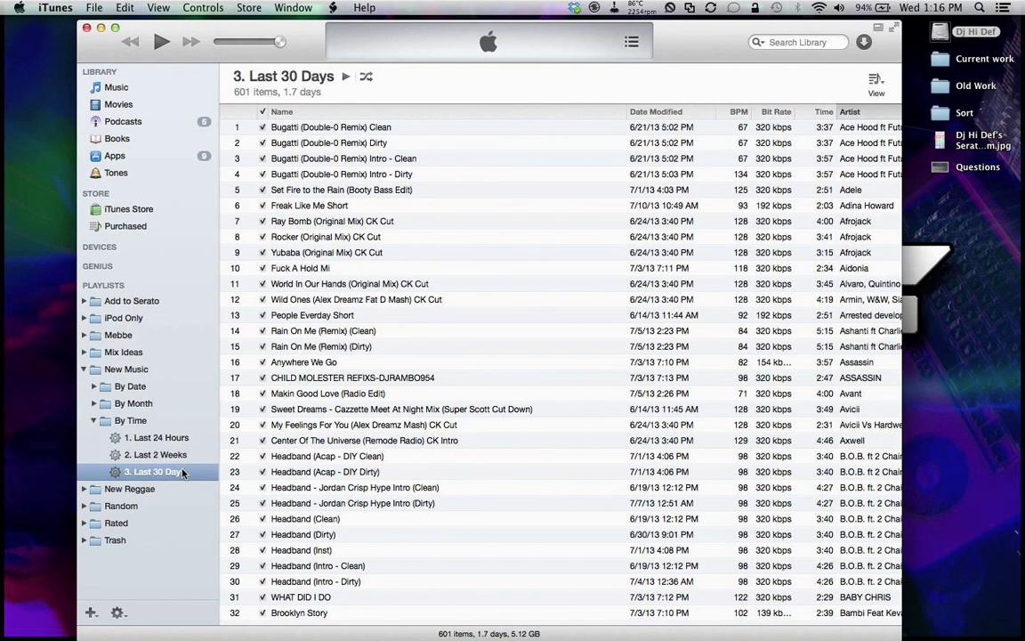
left_click(179, 458)
left_click(179, 441)
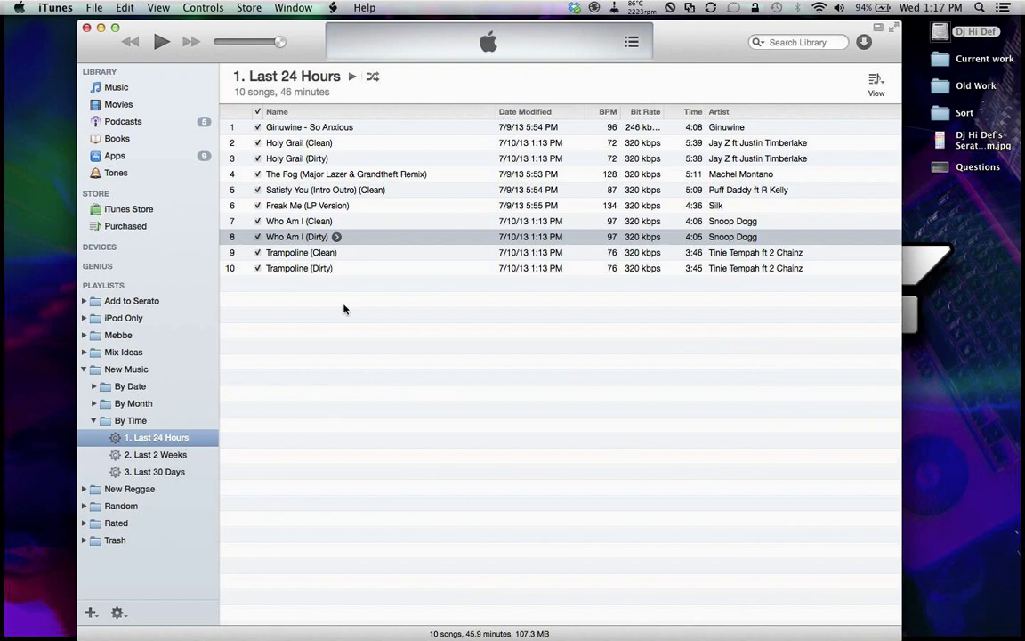
left_click(182, 460)
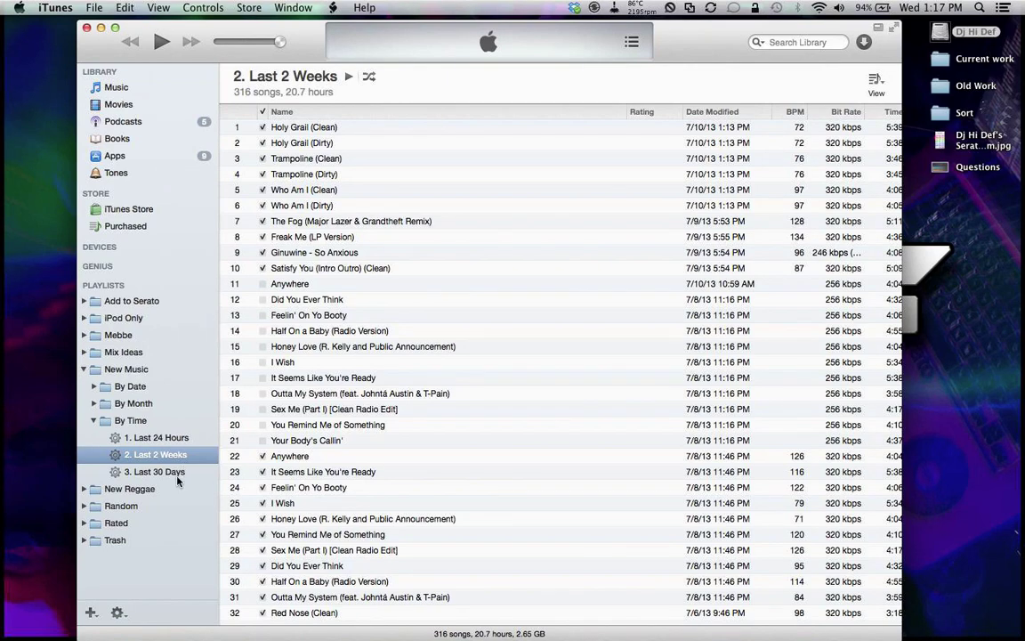
left_click(177, 472)
left_click(93, 420)
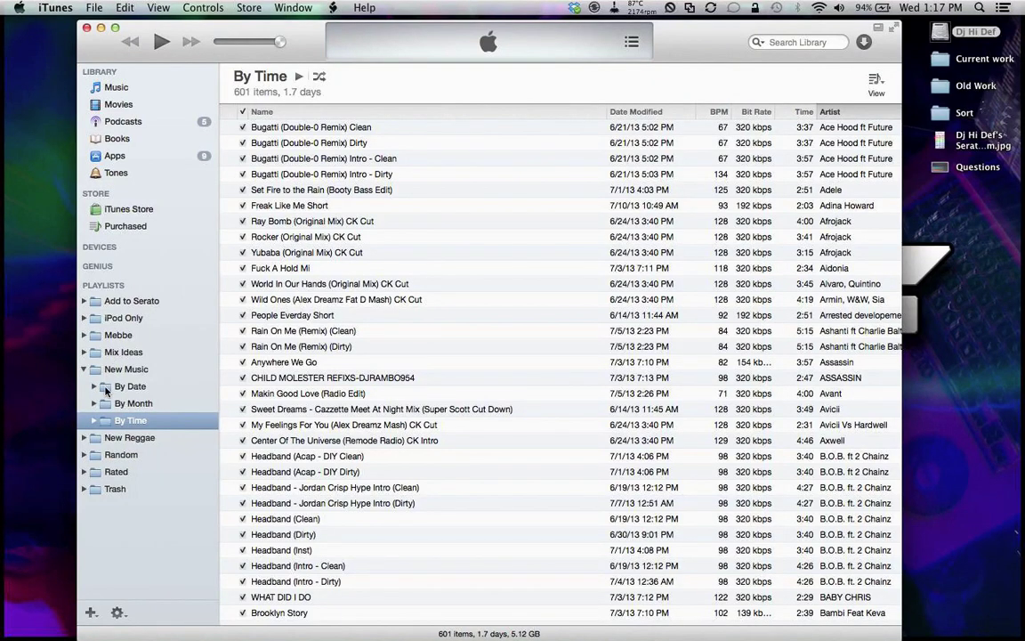
left_click(85, 371)
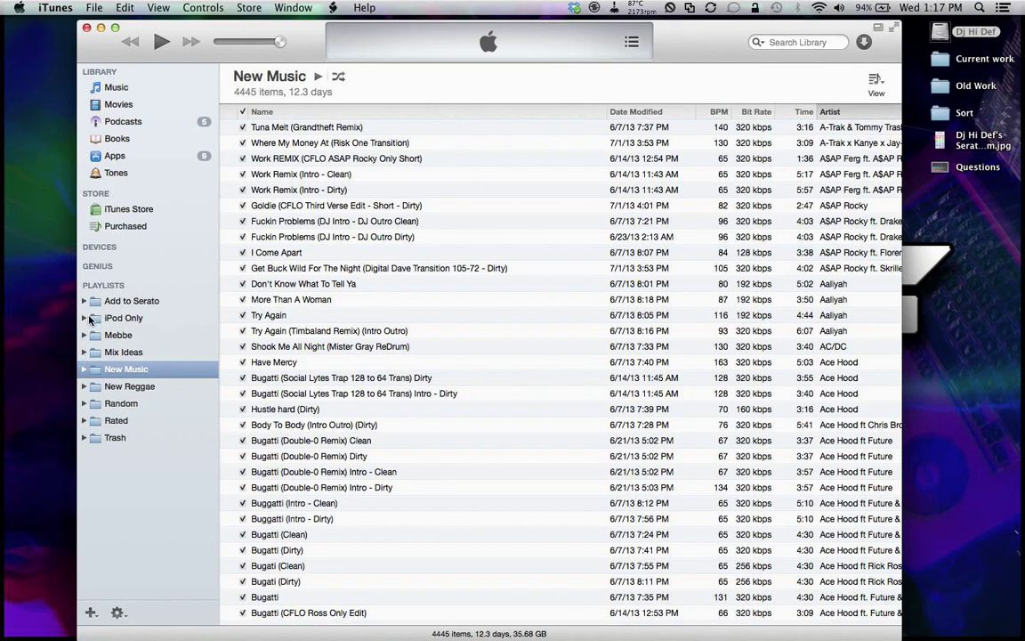
Step: Open Fix in Ableton inside the Random folder, select its second song, then collapse Random
left_click(84, 404)
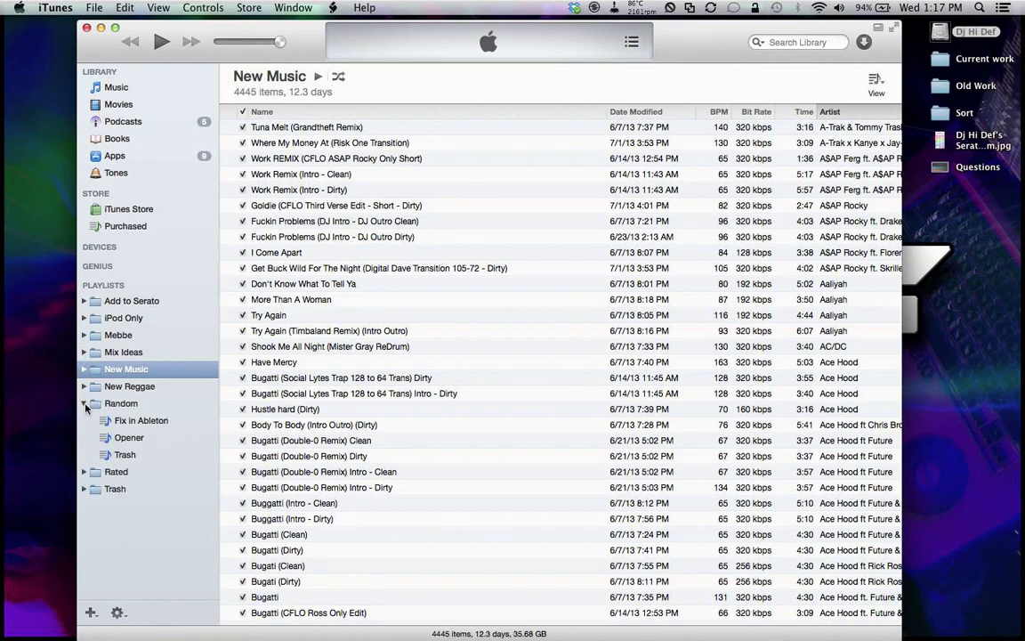
left_click(161, 419)
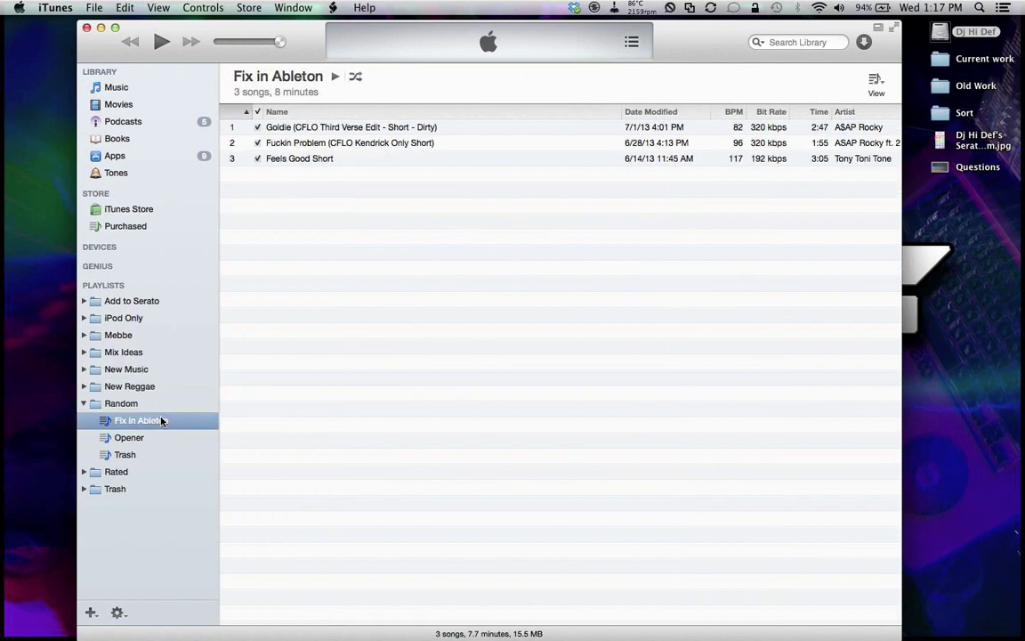
left_click(388, 145)
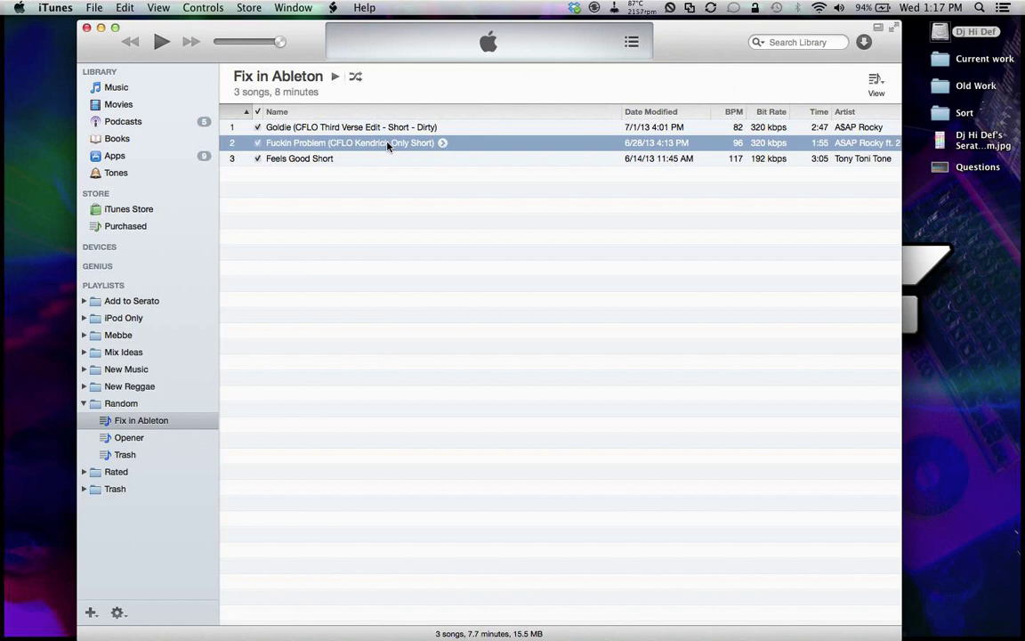
left_click(89, 406)
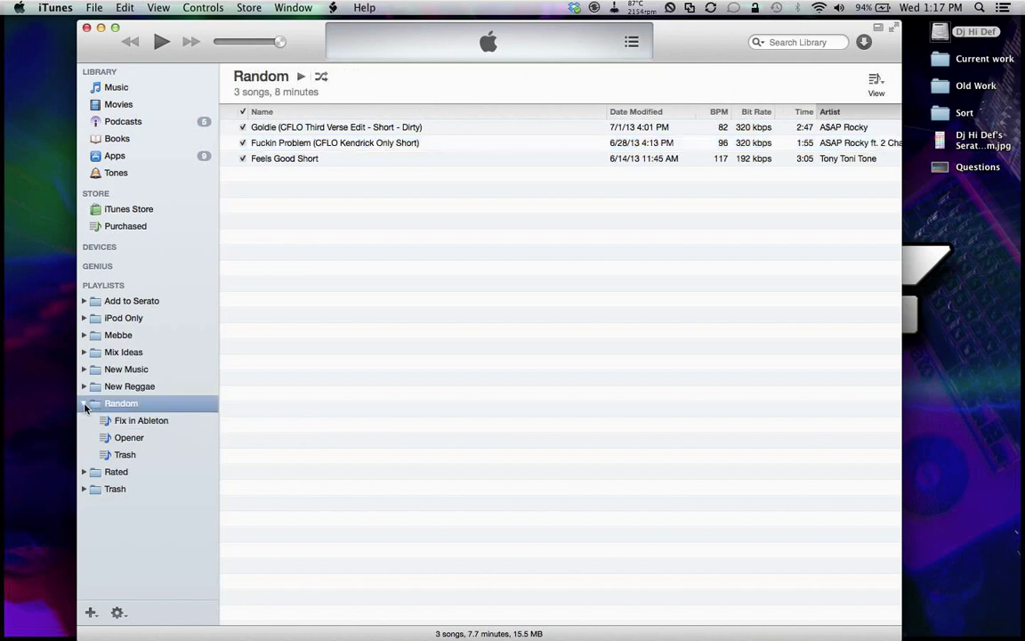
left_click(84, 405)
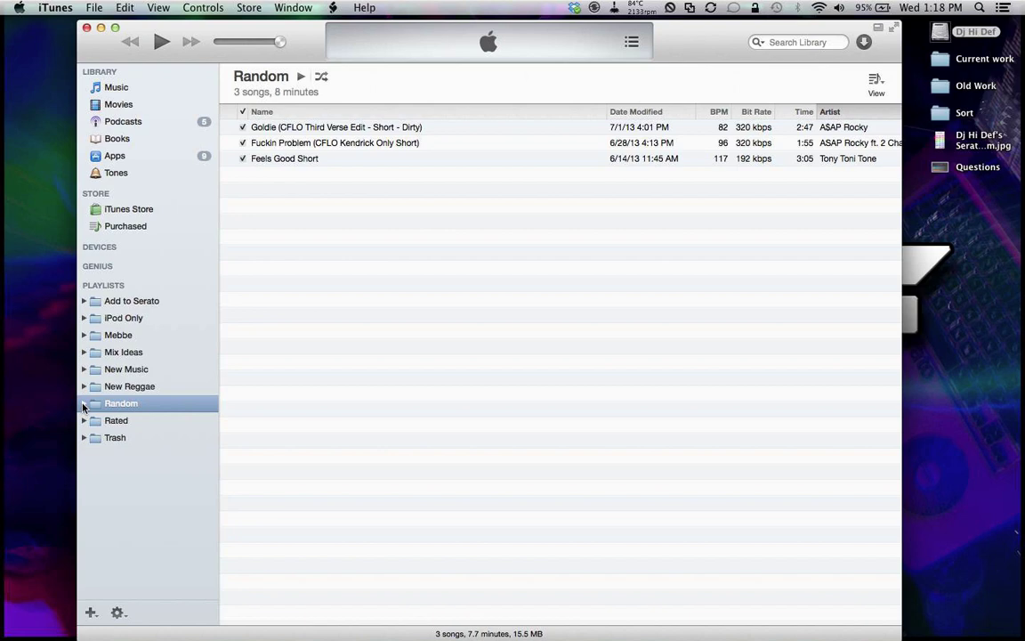
Step: Expand Rated and step through the 1 Star to 5 Star playlists
left_click(83, 420)
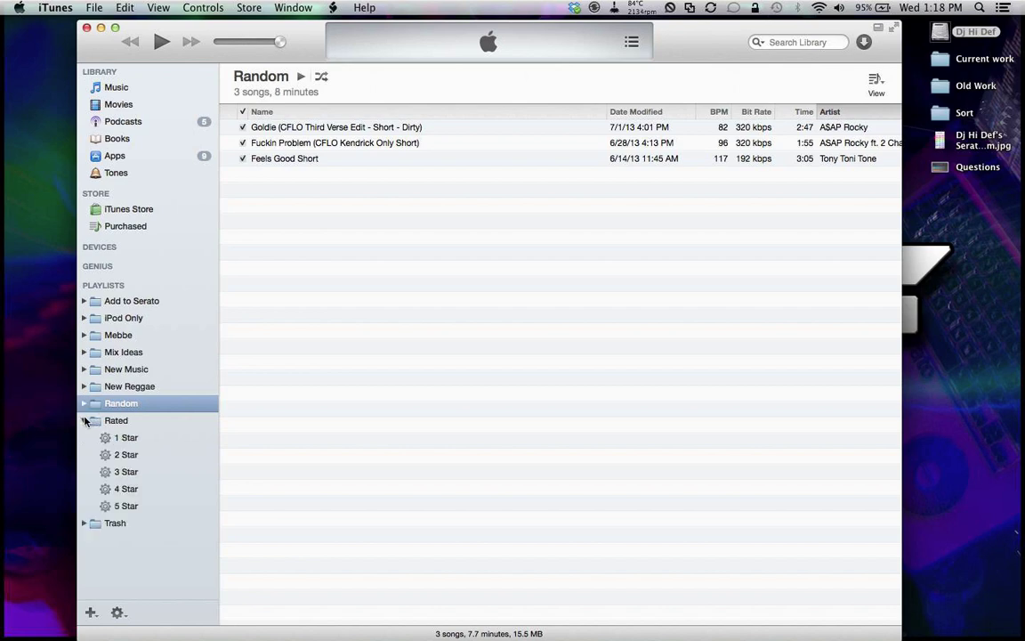
left_click(130, 438)
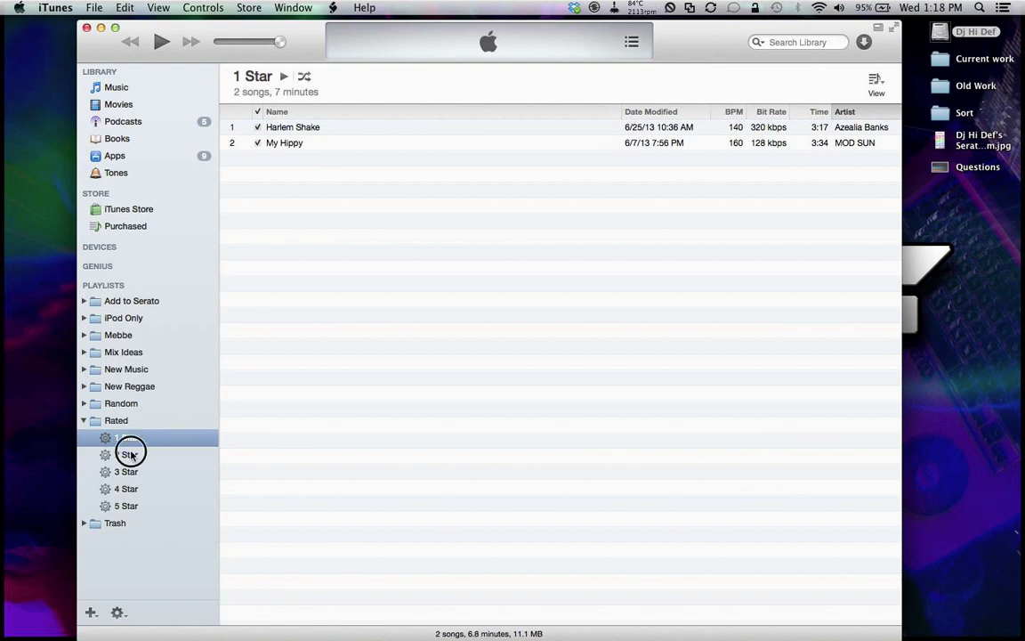
left_click(130, 454)
left_click(131, 472)
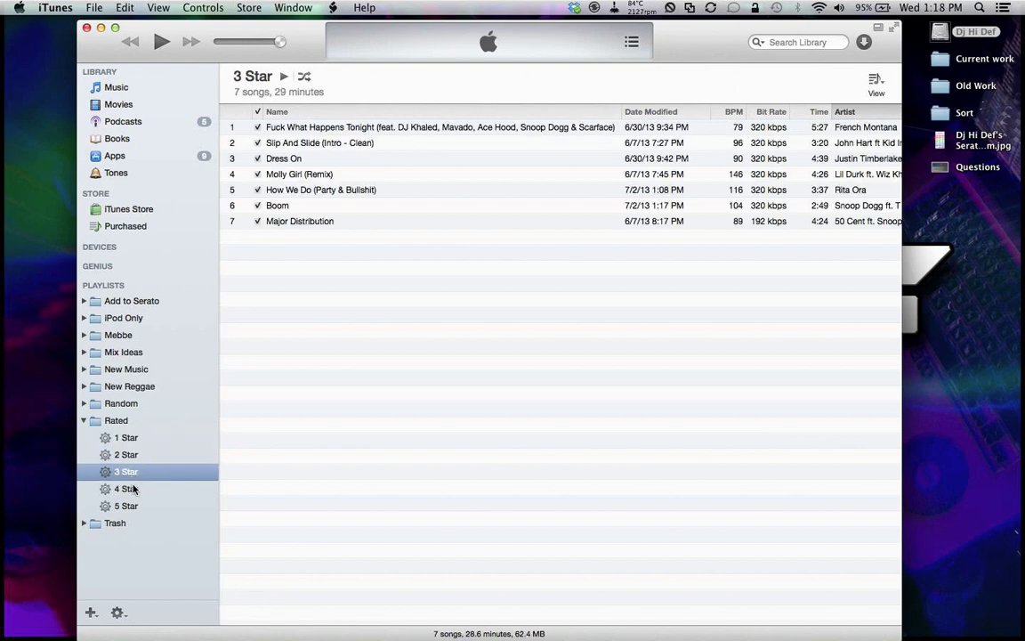
left_click(132, 488)
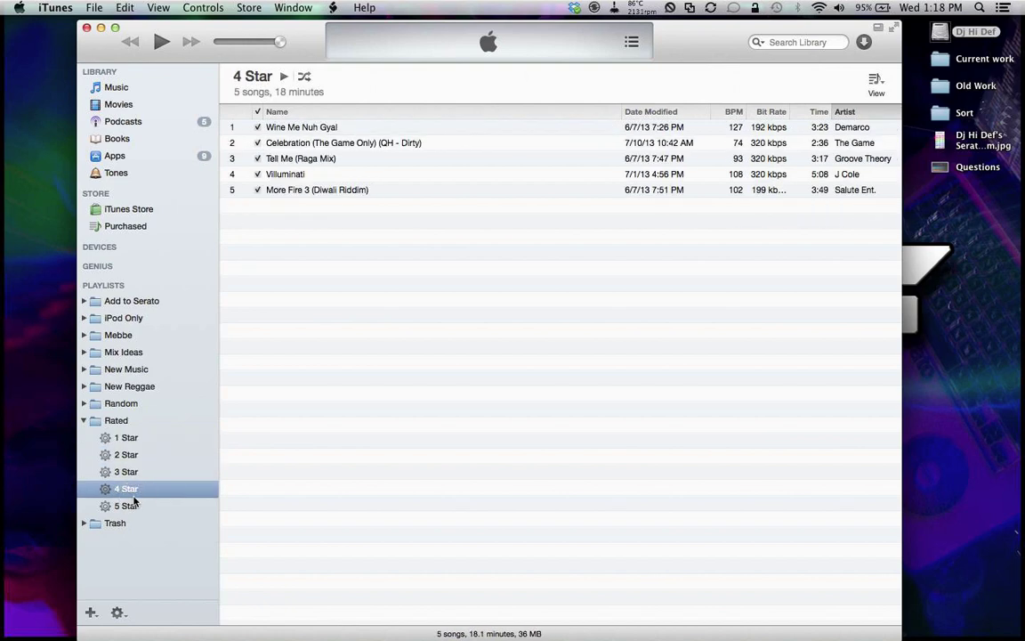
left_click(142, 508)
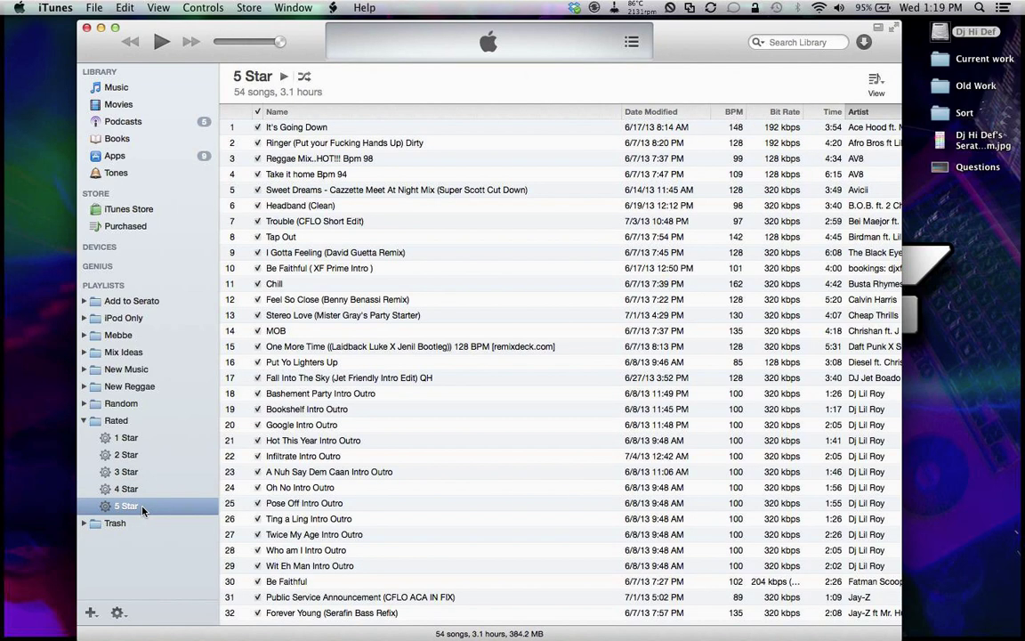
left_click(138, 456)
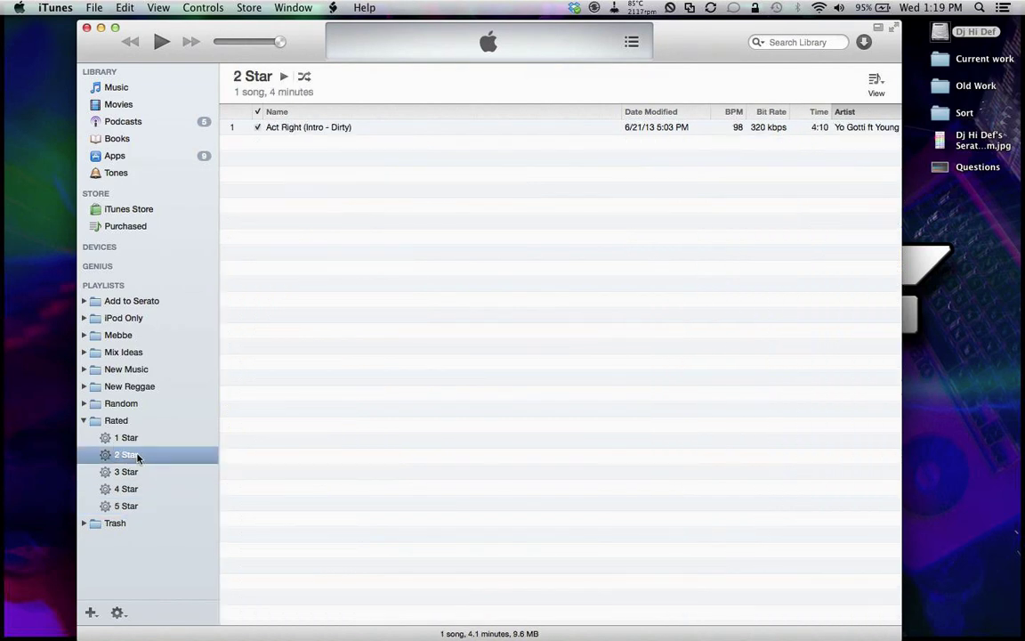
left_click(140, 434)
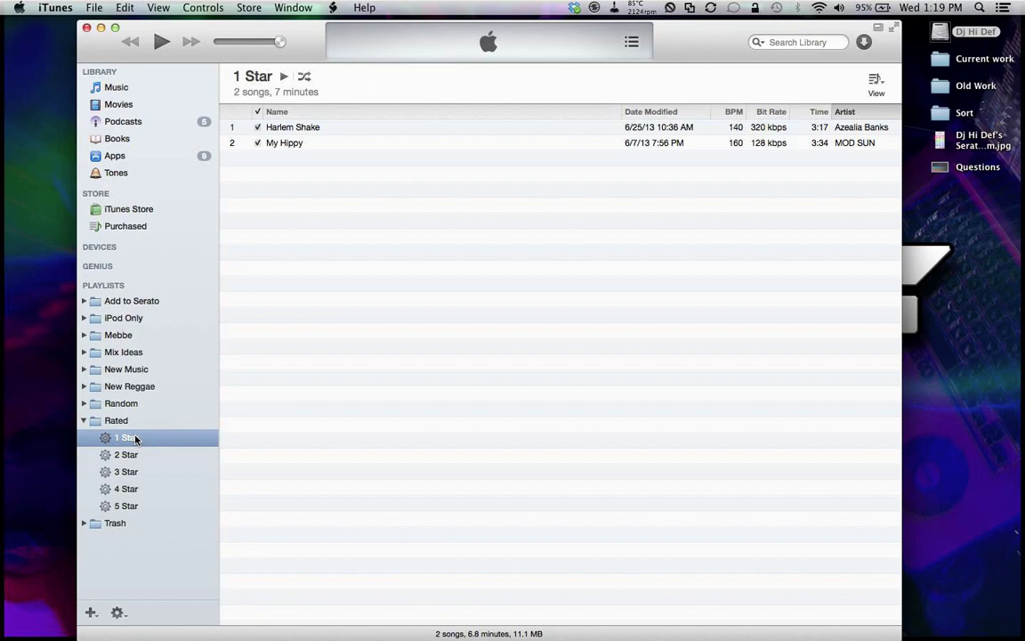
Step: Scroll through the 5 Star playlist's 54 songs, then collapse Rated to show all 69 songs
left_click(129, 506)
scroll(461, 329, "down", 2)
scroll(461, 329, "down", 5)
scroll(460, 330, "up", 7)
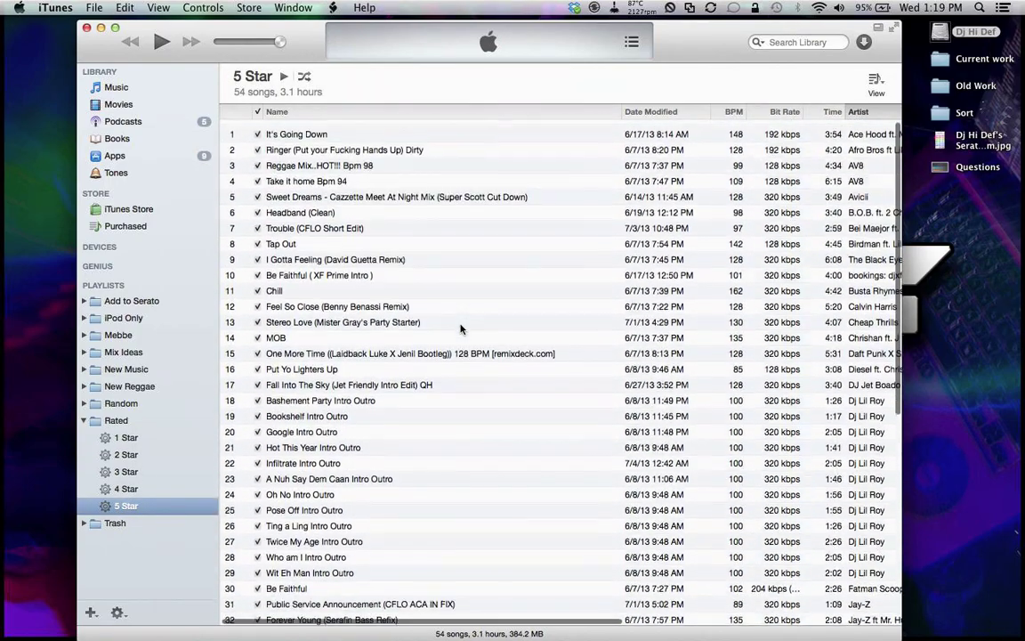
scroll(461, 329, "right", 5)
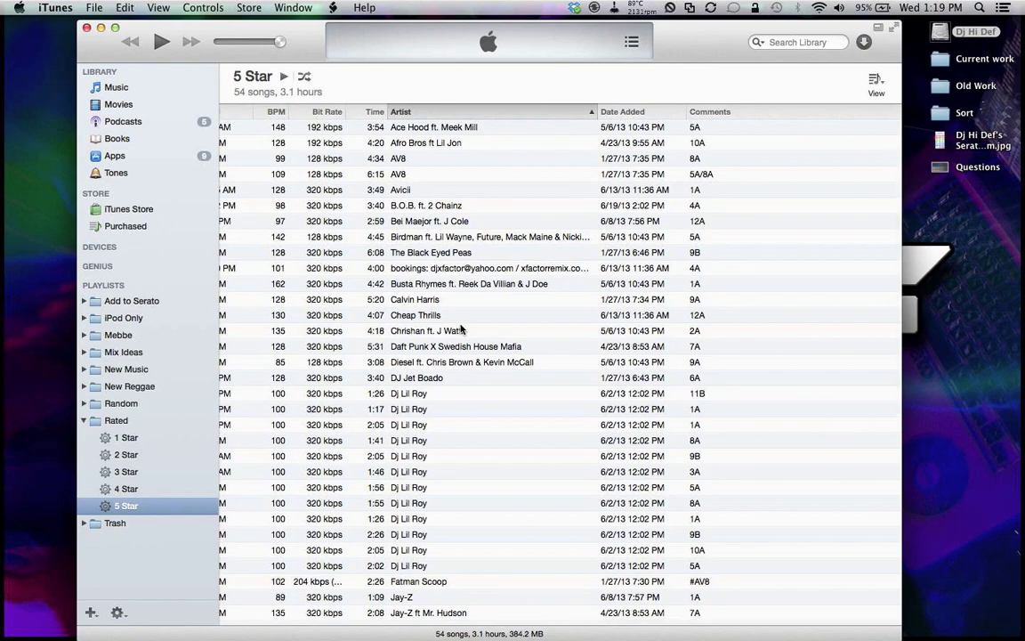
scroll(461, 329, "left", 5)
scroll(458, 327, "down", 6)
scroll(457, 328, "up", 1)
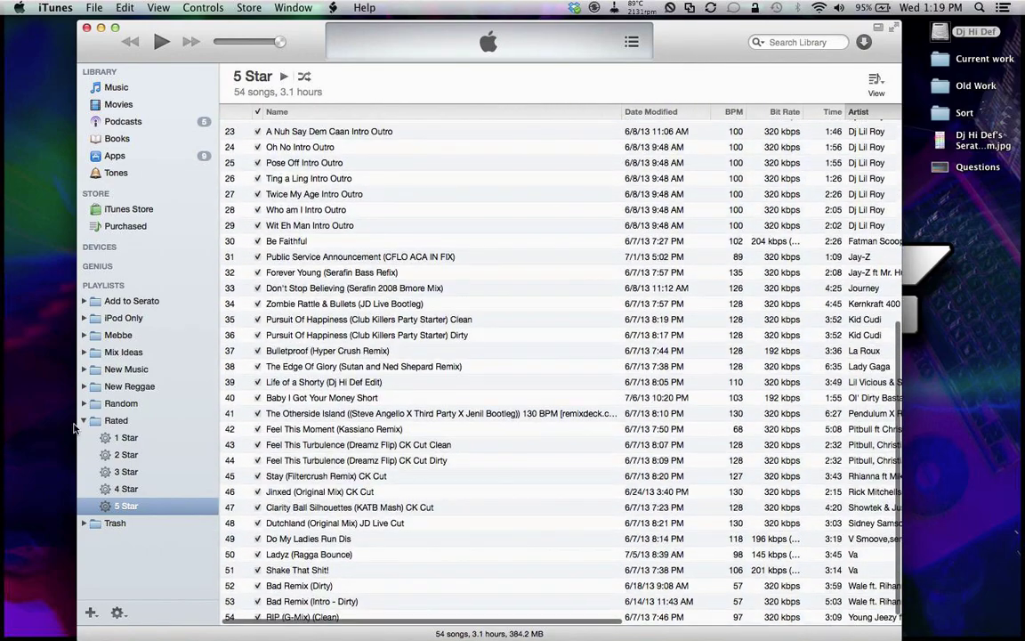
left_click(83, 422)
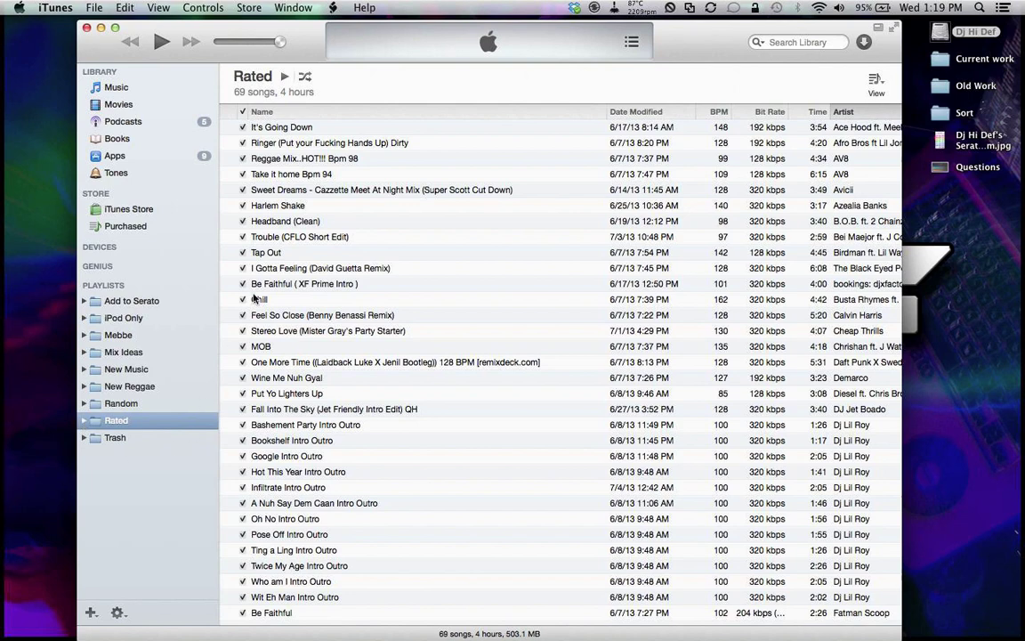
Step: Uncheck It's Going Down, then select the unchecked songs from Anywhere through Your Body's Callin' in Music
left_click(242, 128)
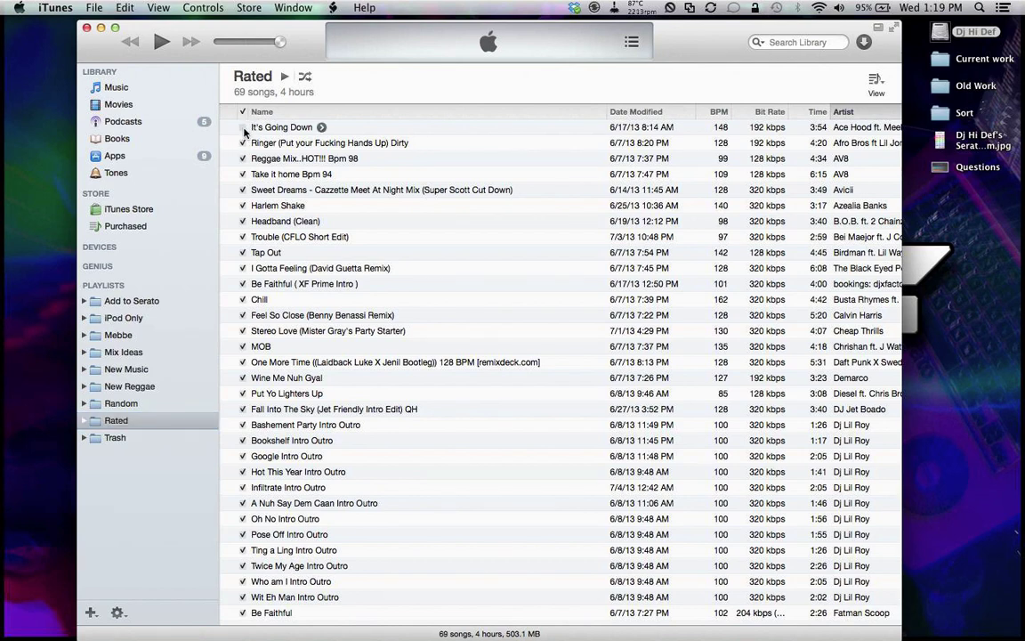
left_click(141, 91)
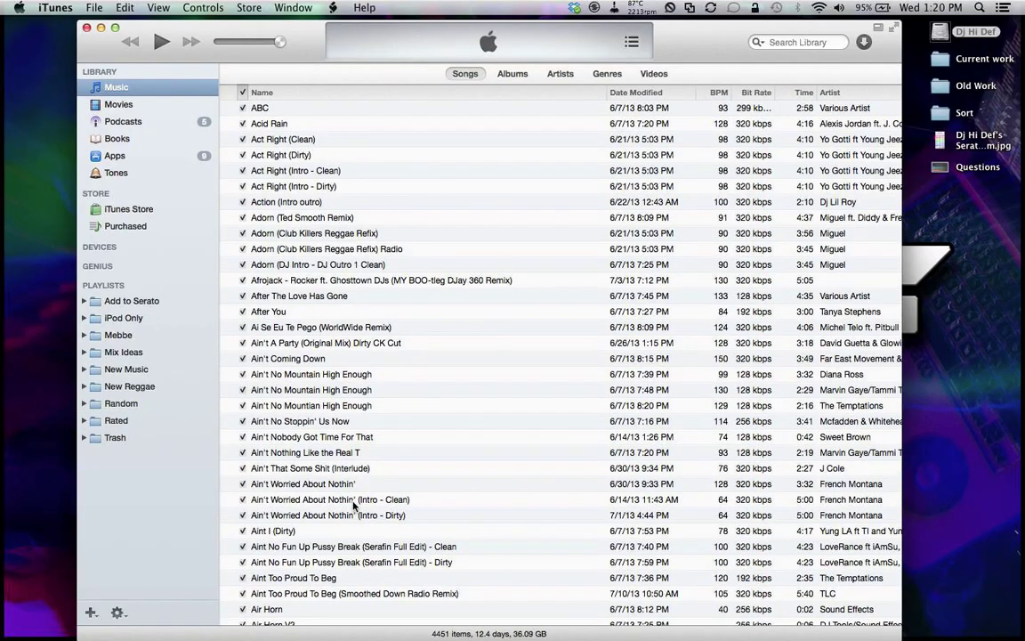
scroll(354, 503, "down", 20)
left_click_drag(896, 153, 897, 607)
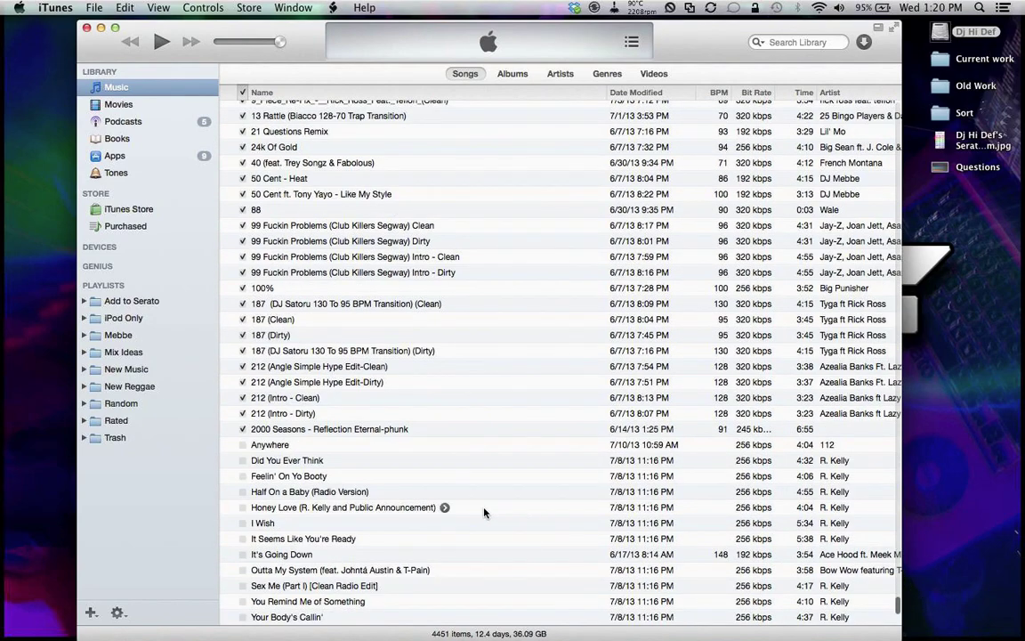
scroll(247, 556, "up", 1)
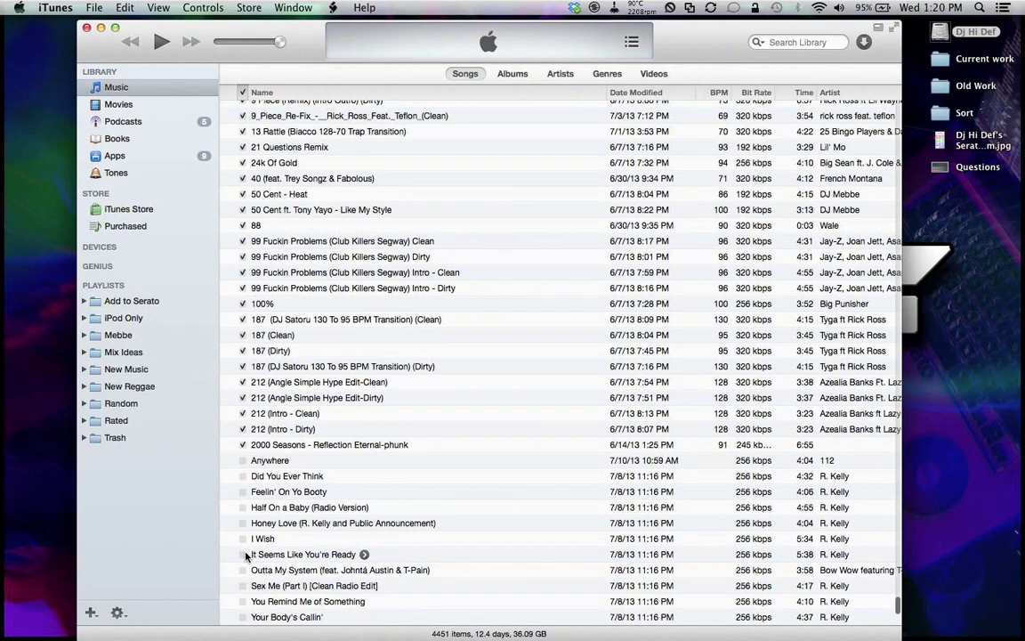
left_click(262, 460)
left_click(283, 617, "shift")
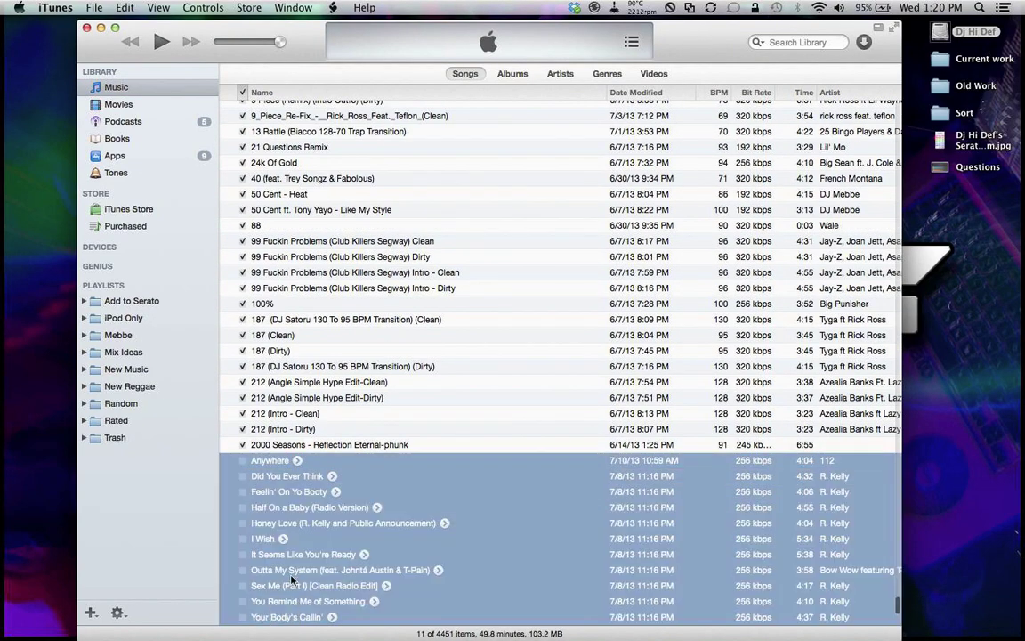
Step: Delete the selected songs from the library, move their files to the Trash, and close iTunes
right_click(256, 489)
mouse_move(374, 628)
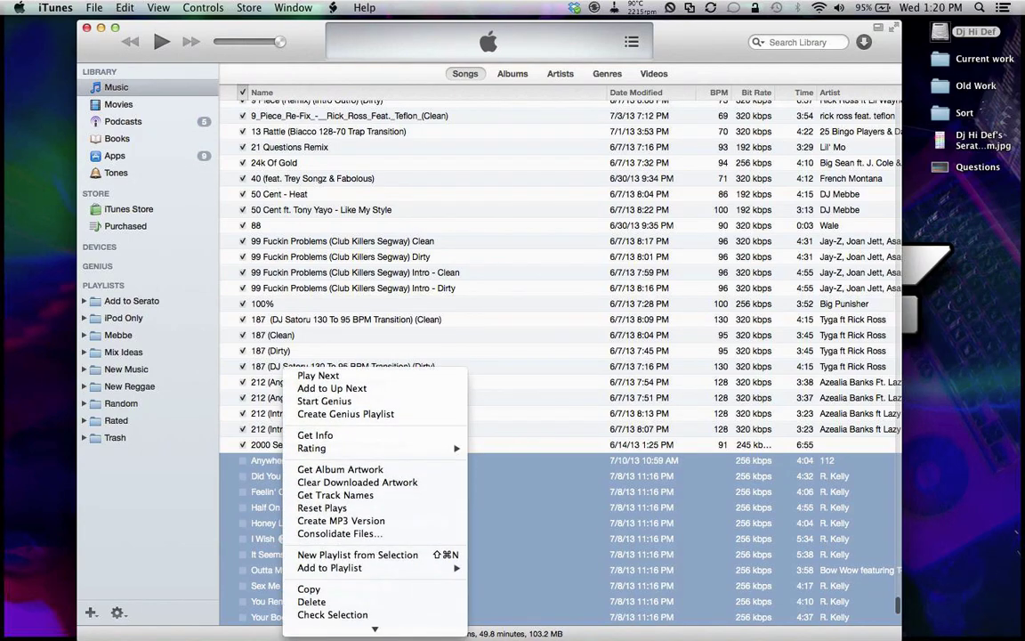
left_click(311, 592)
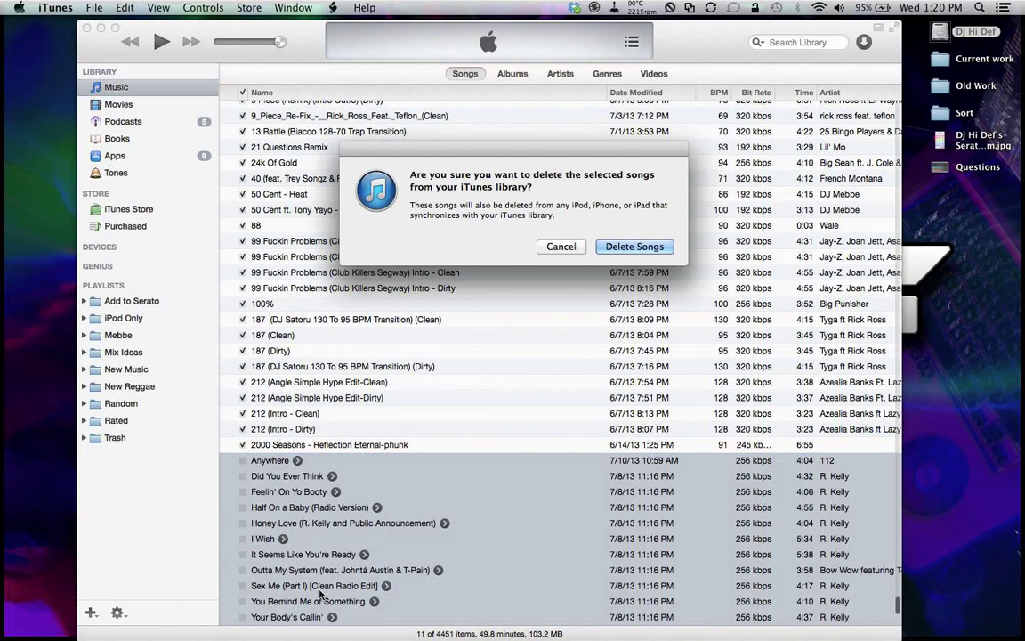
left_click(587, 242)
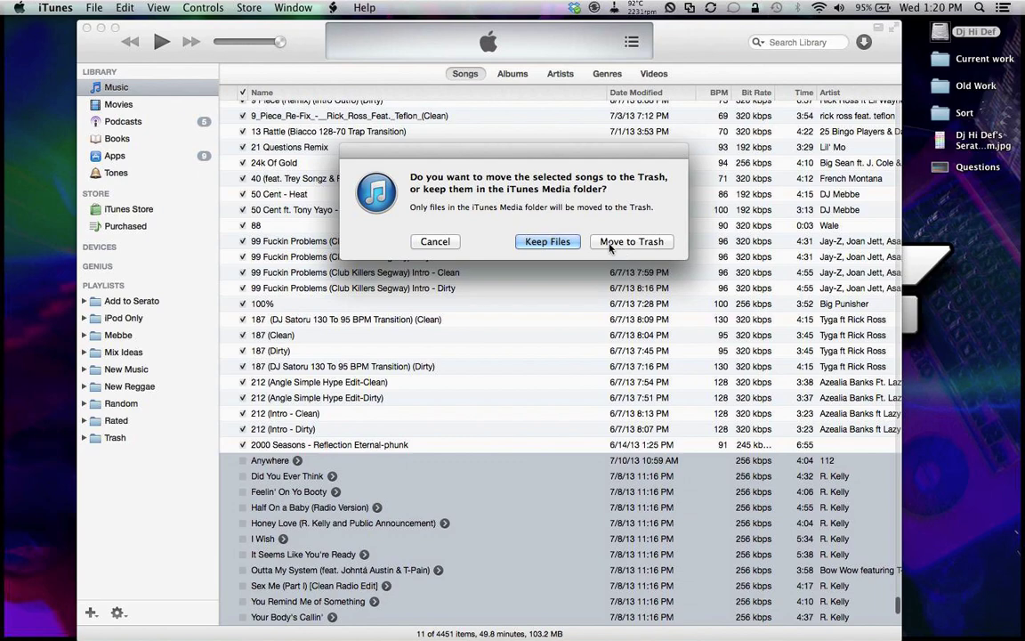
left_click(611, 242)
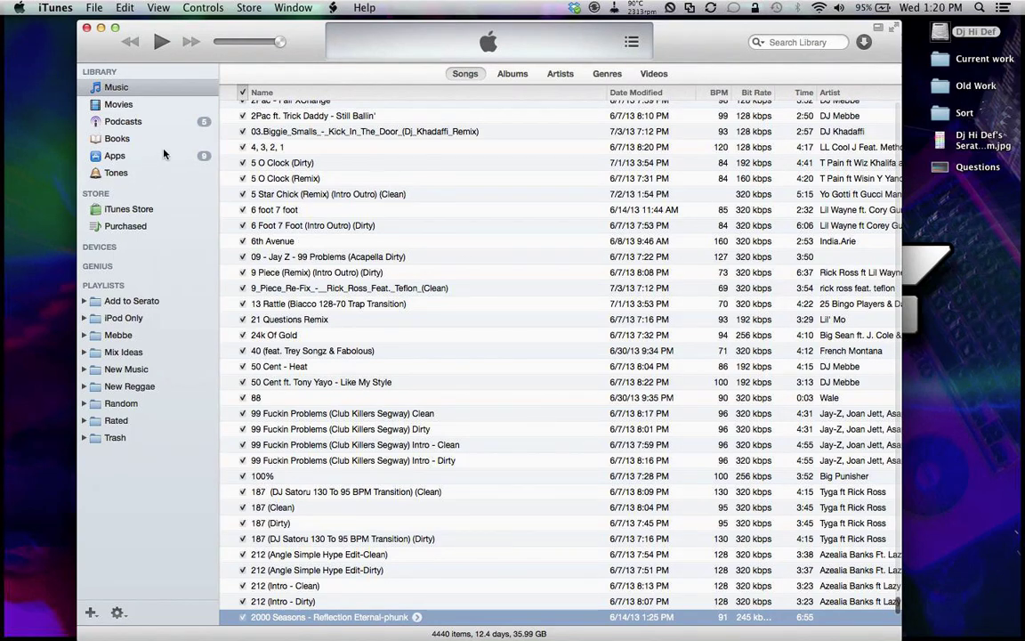
left_click(263, 32)
Step: Hide iTunes and launch Scratch Live 2.4.4 with a Spotlight search for 'sc'
key("super+q")
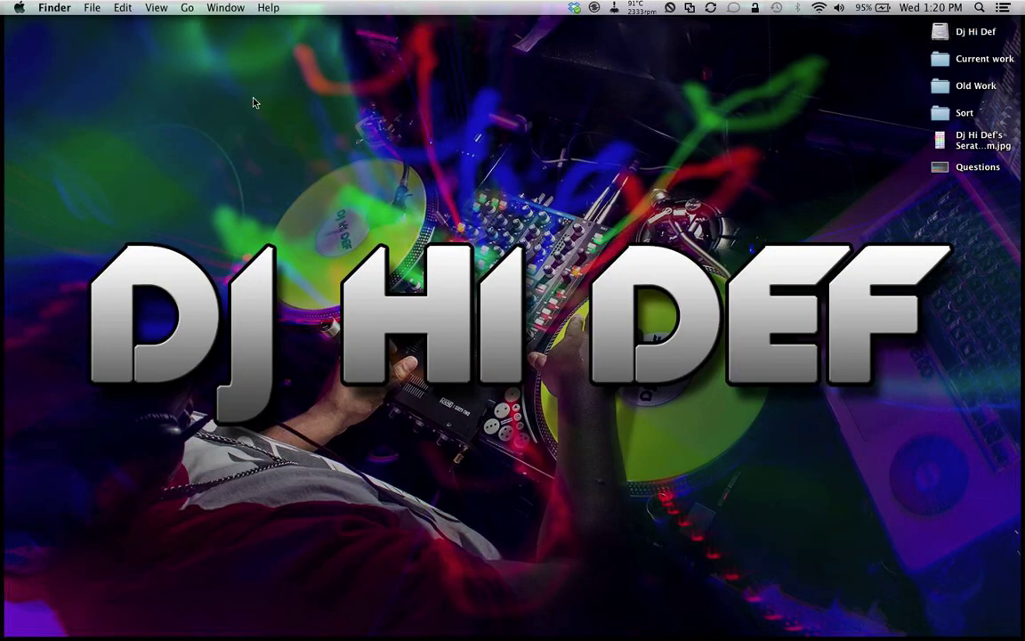
mouse_move(3, 258)
left_click(978, 7)
type("sc")
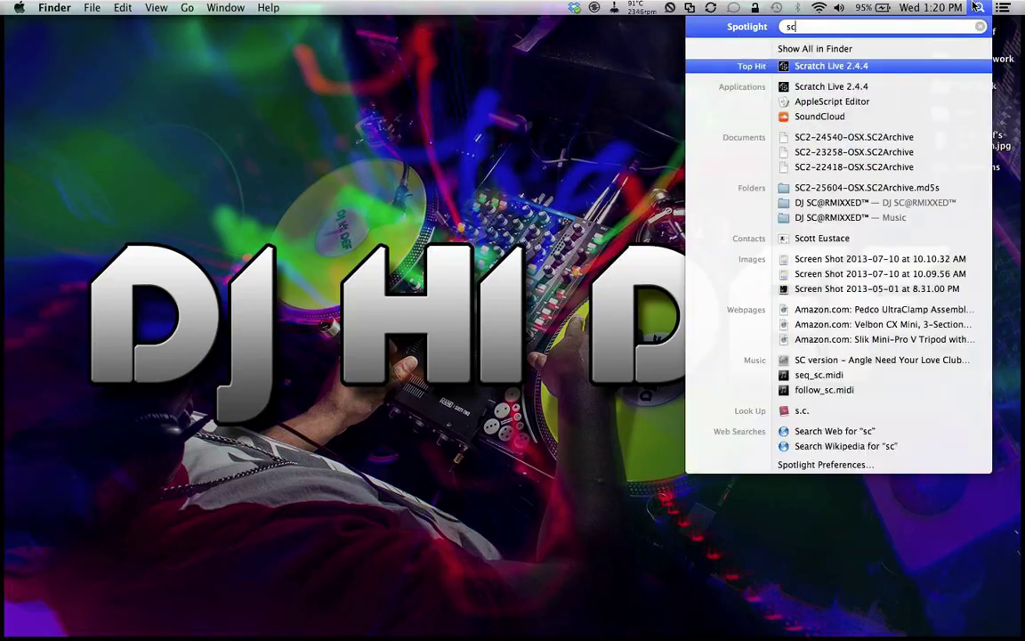
key("Return")
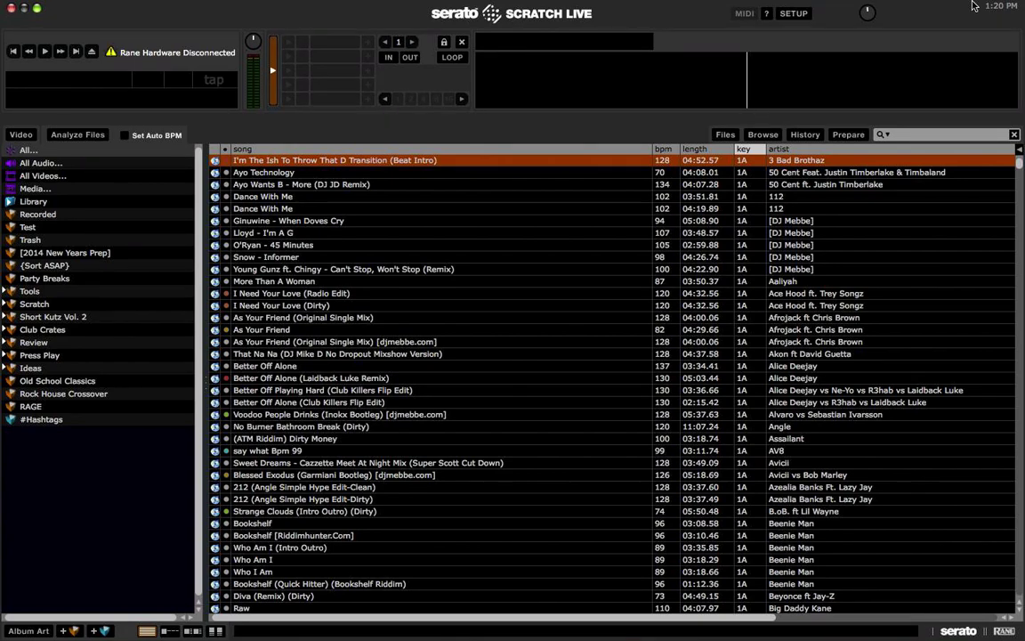
left_click(485, 212)
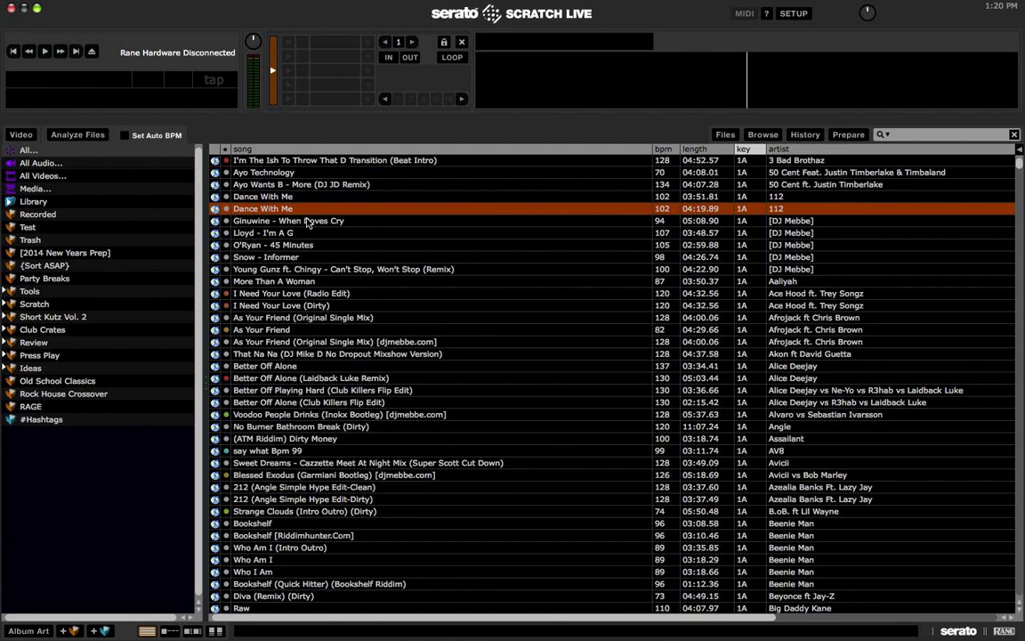
left_click(793, 16)
left_click(554, 262)
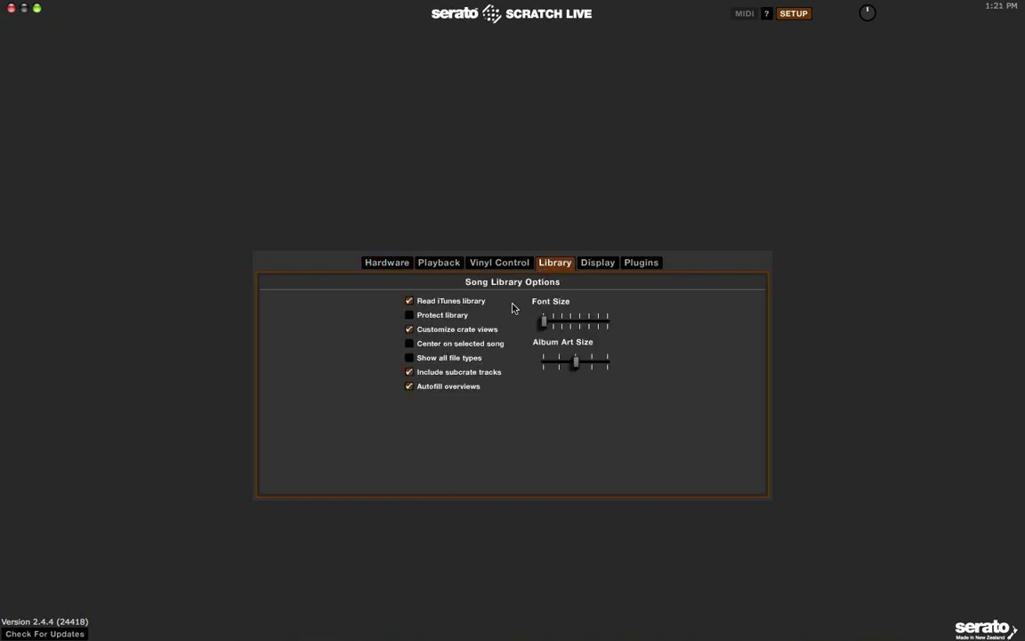
left_click(793, 13)
left_click(453, 223)
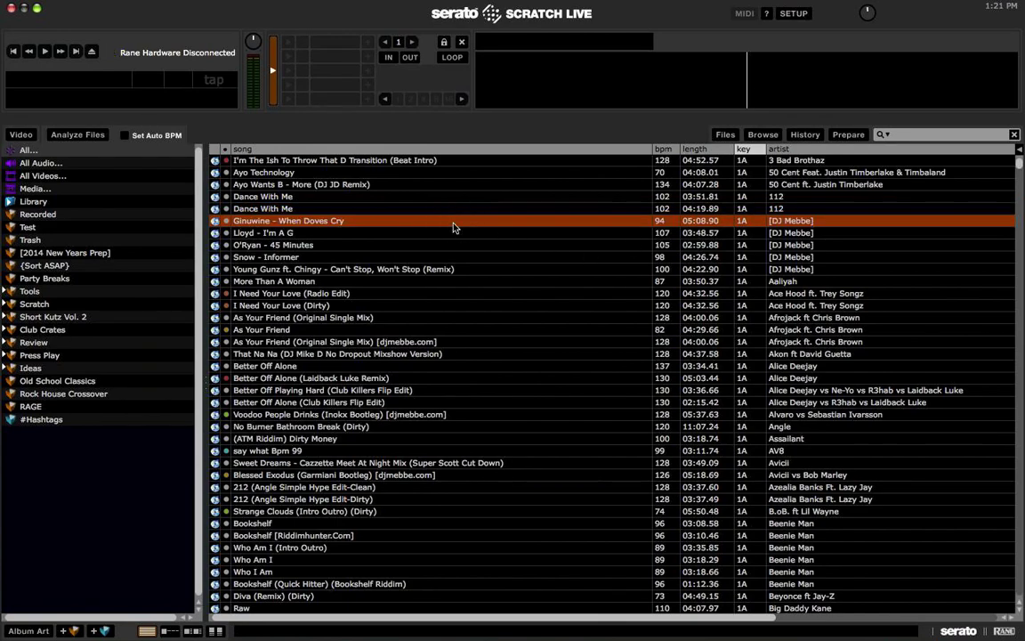
Step: On the desktop, open the Dj Hi Def drive and browse into Music > iTunes
key("ctrl+Right")
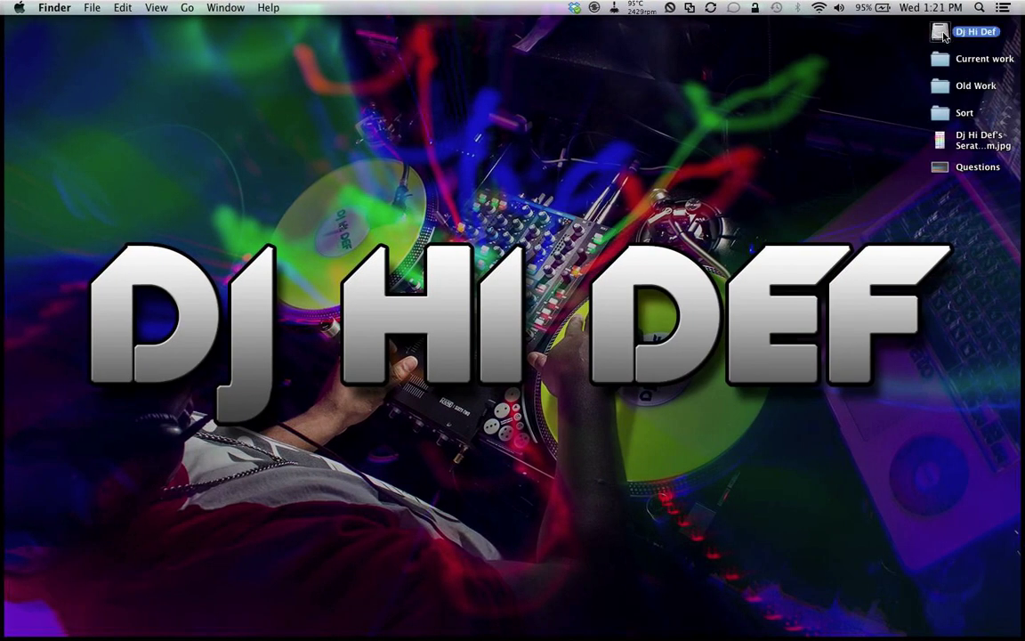
double_click(943, 36)
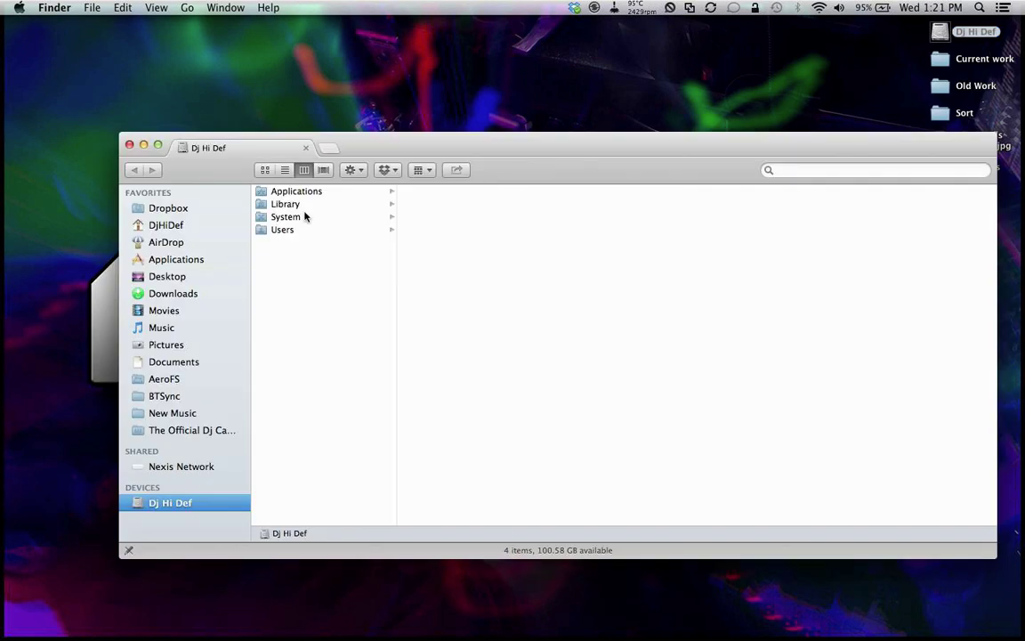
left_click(169, 327)
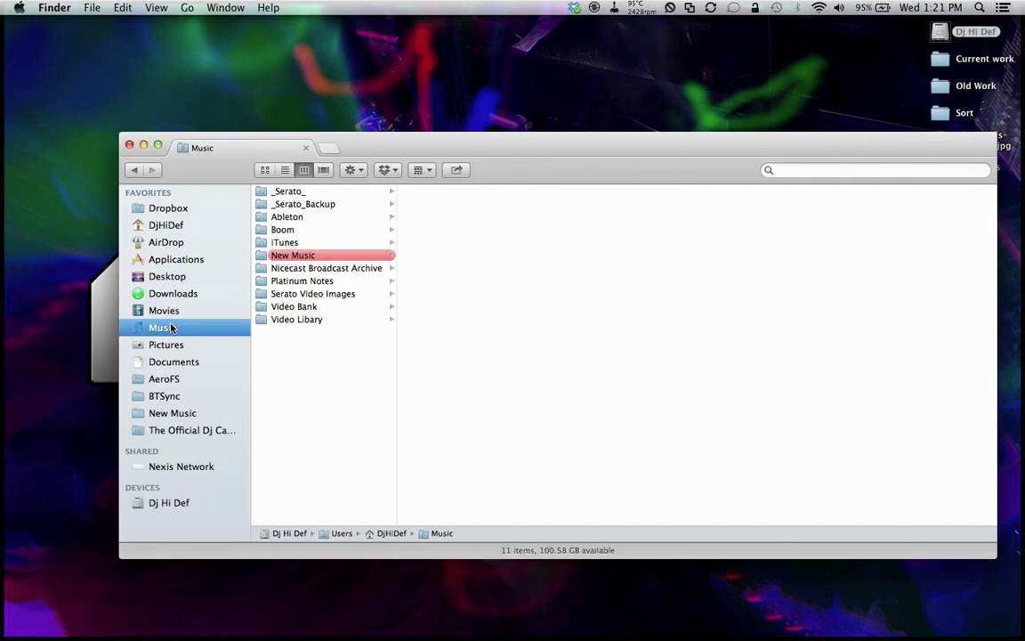
left_click(302, 243)
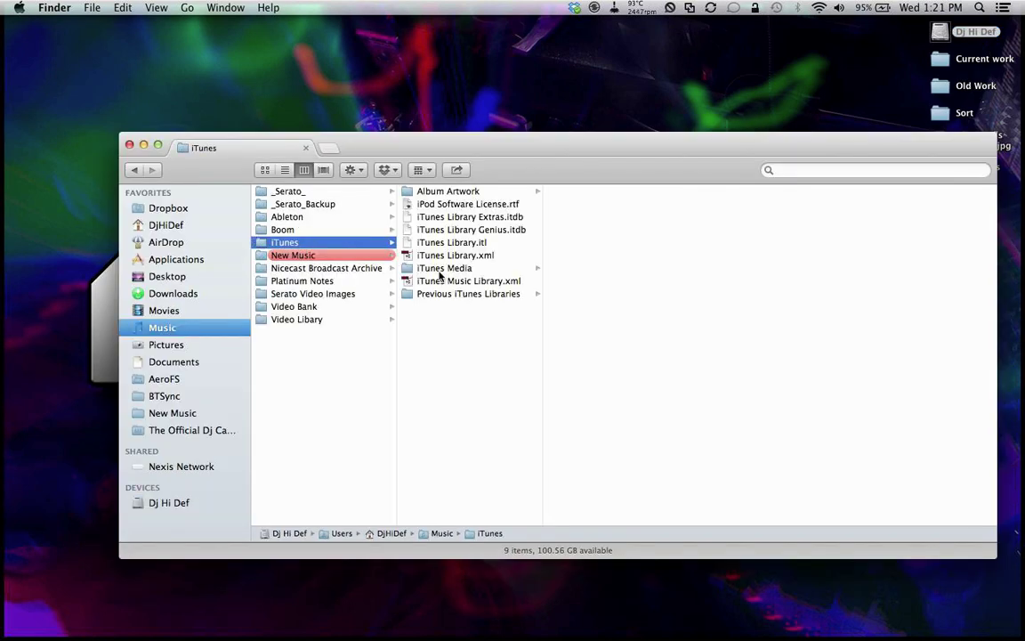
left_click(445, 269)
Step: Preview iTunes Library.xml and iTunes Music Library.xml, then close the Finder window
left_click(512, 257)
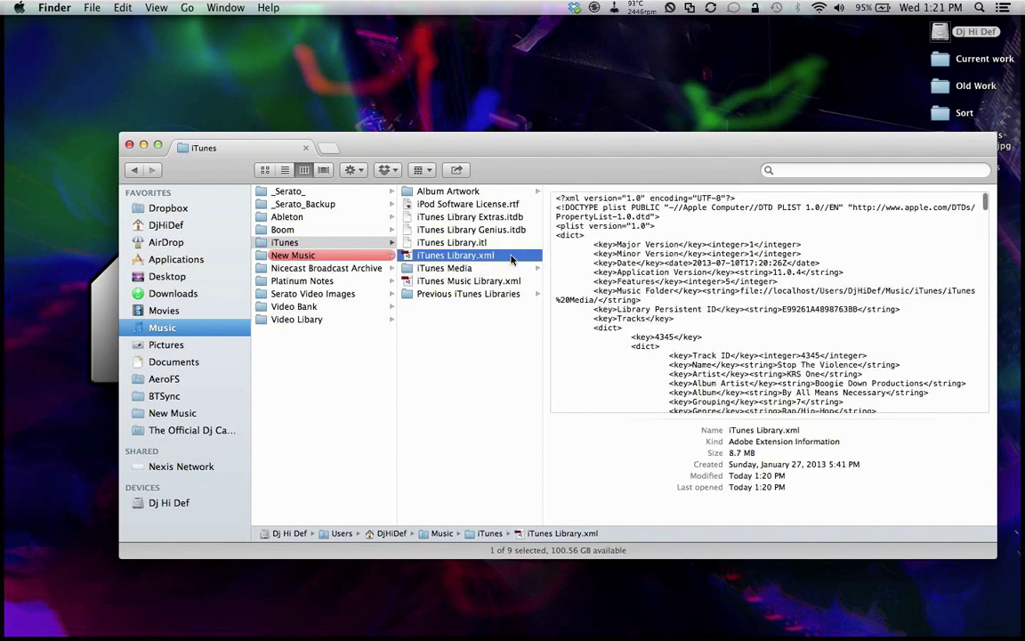
left_click(496, 282)
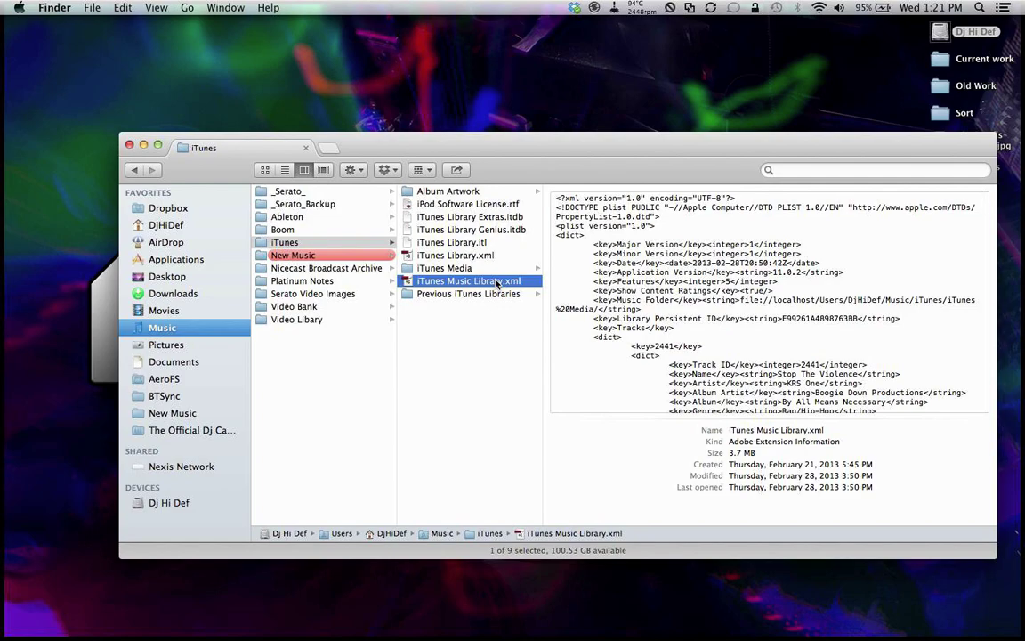
scroll(746, 264, "down", 15)
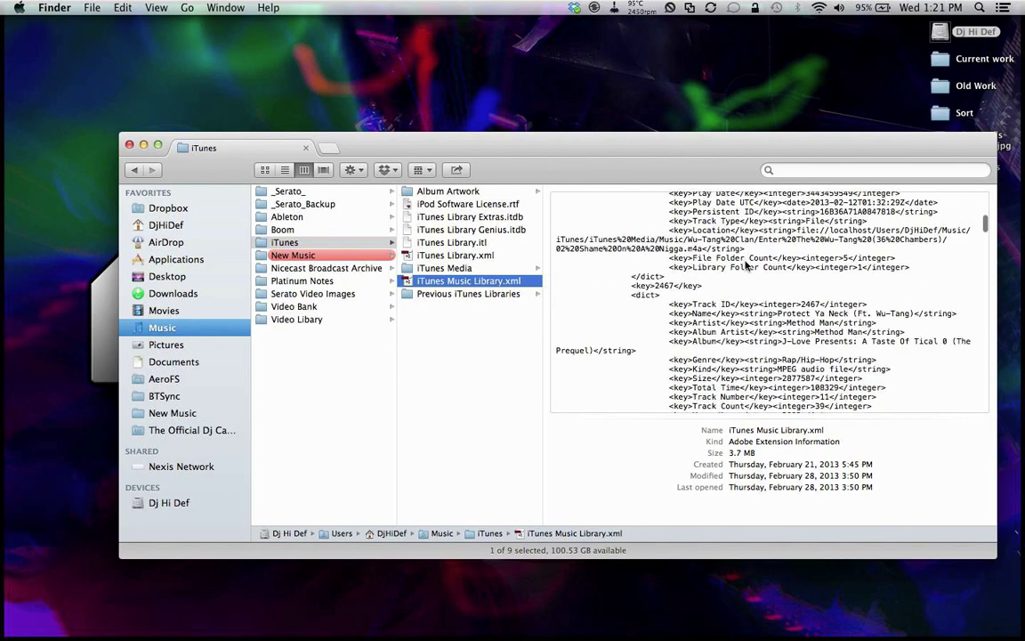
scroll(746, 264, "down", 10)
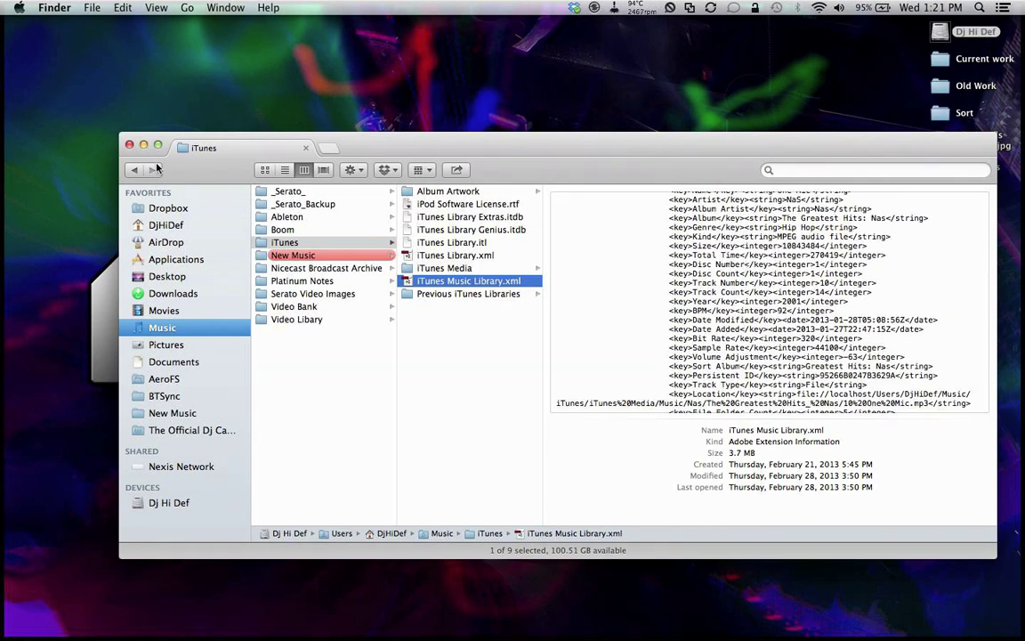
left_click(130, 147)
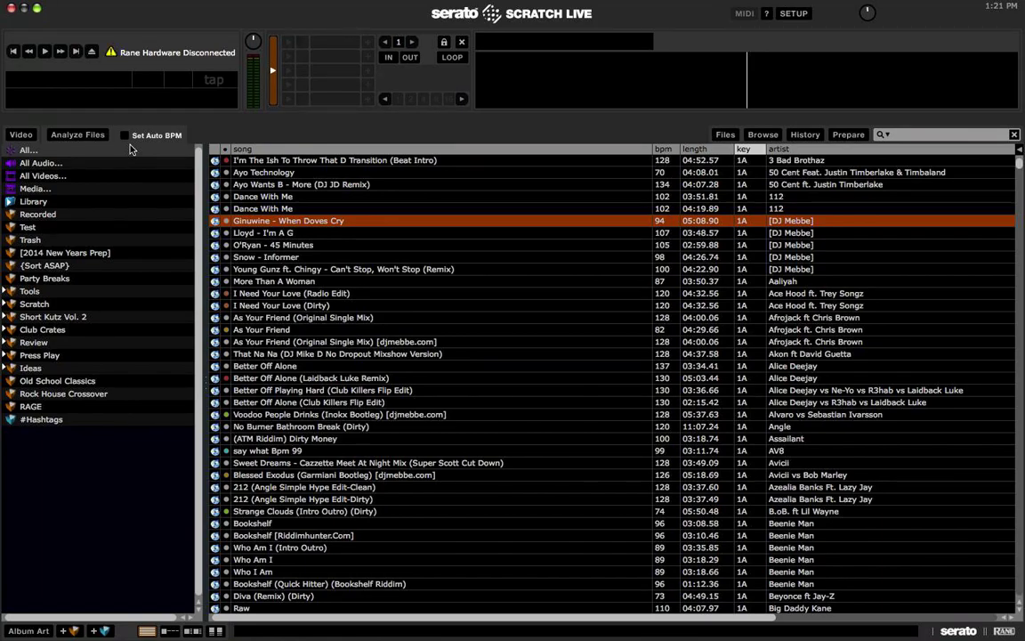
Step: Scroll the track list, select Up (Dirty), then show the entire Library
scroll(477, 410, "down", 15)
scroll(477, 410, "down", 20)
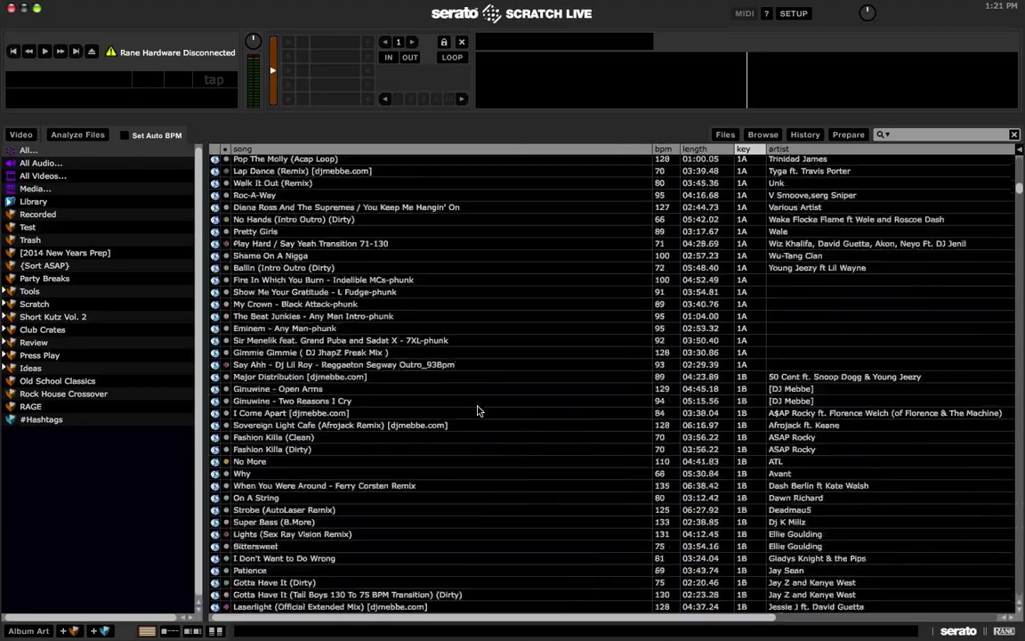
scroll(477, 410, "down", 15)
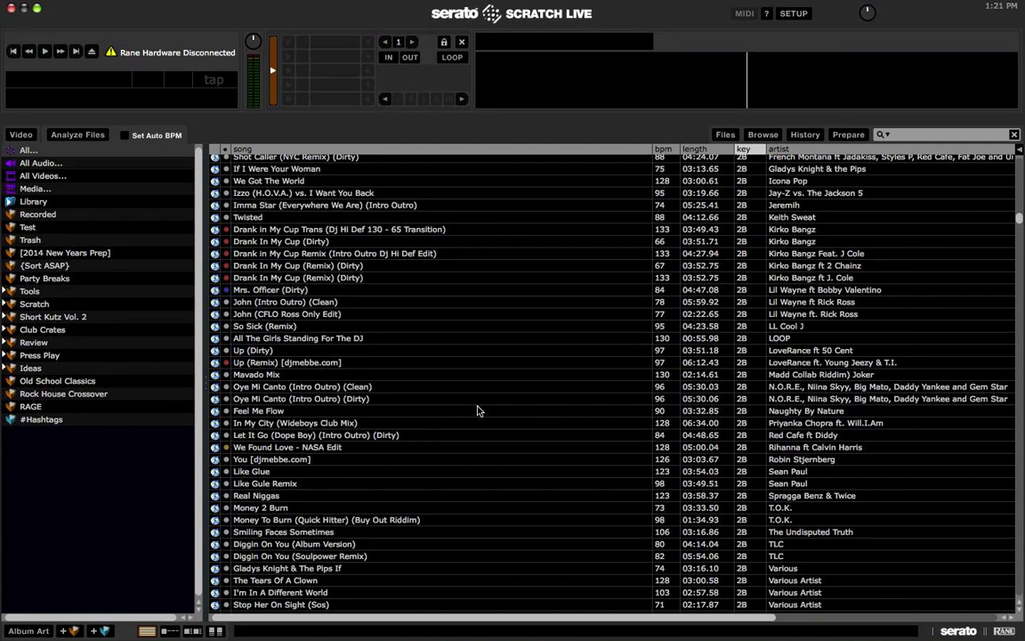
left_click(429, 355)
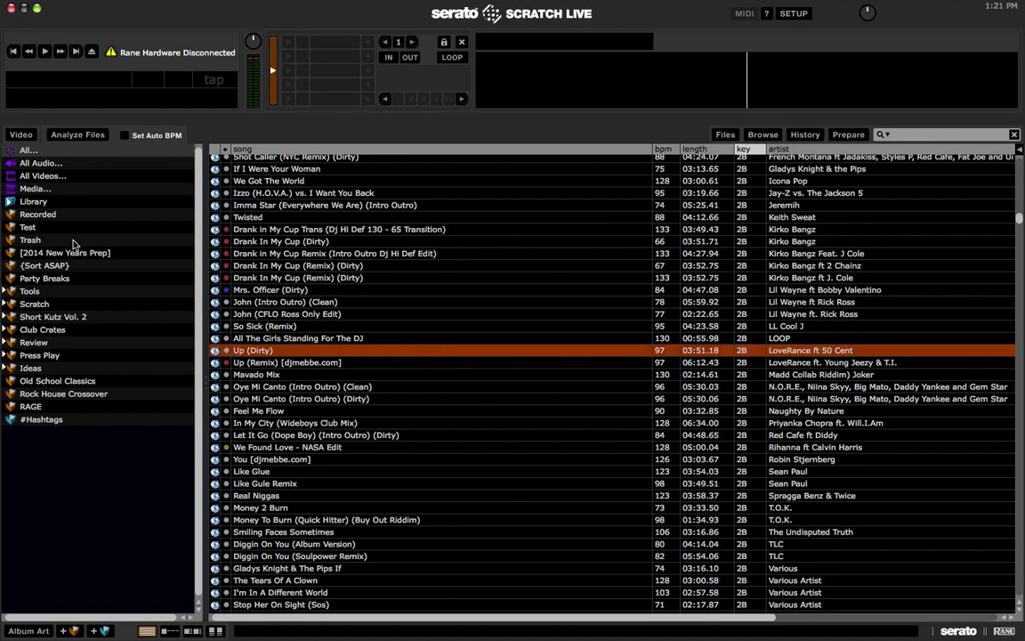
left_click(29, 201)
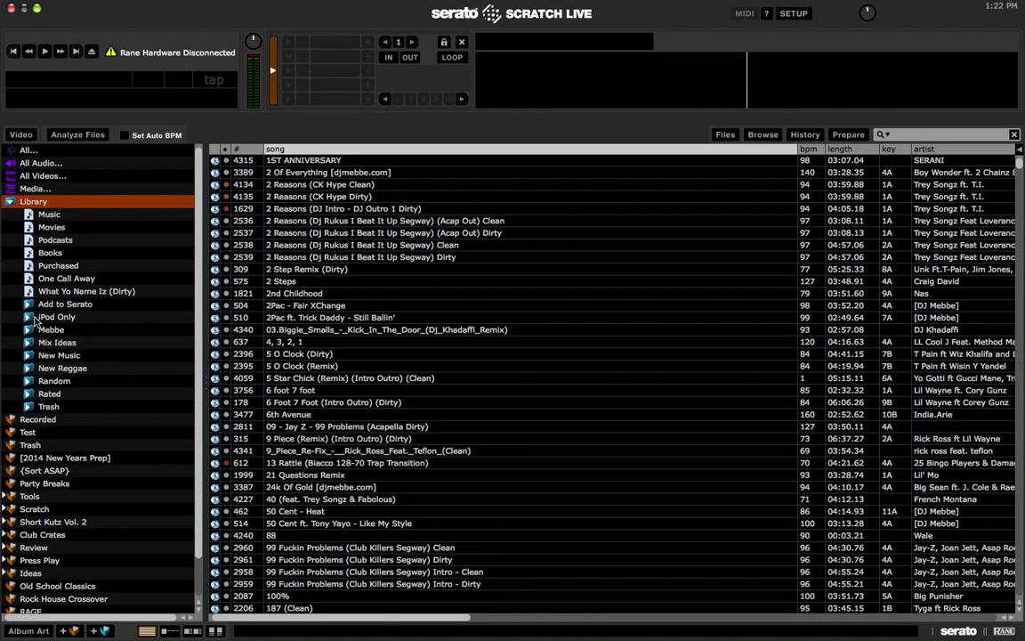
Step: Open New Music > By Month > 2013 > 06 June, sort it by track number, and select Set Fire to the Rain
left_click(55, 355)
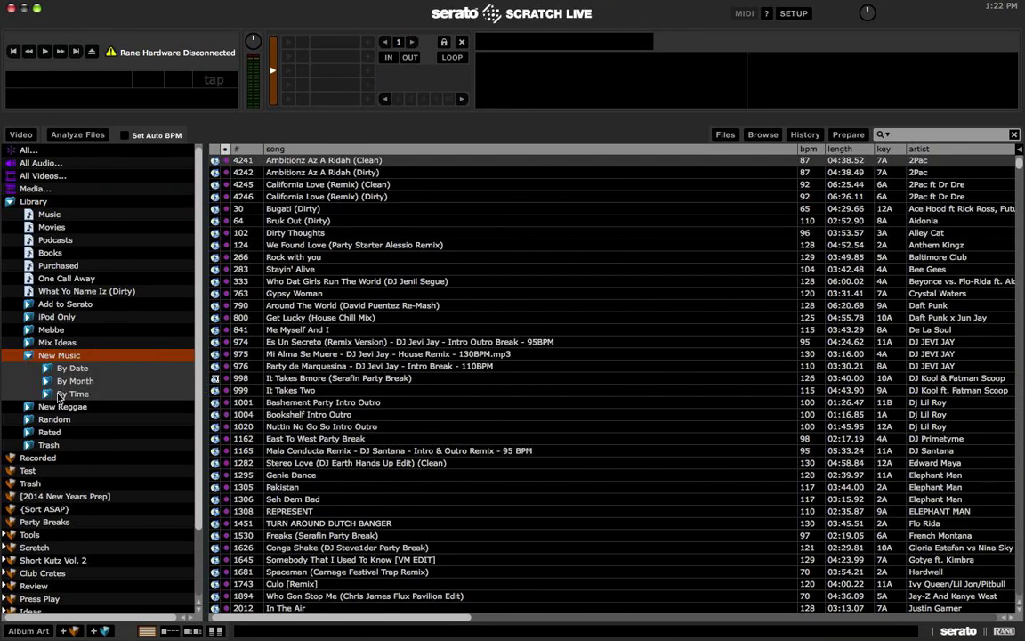
left_click(45, 371)
left_click(46, 371)
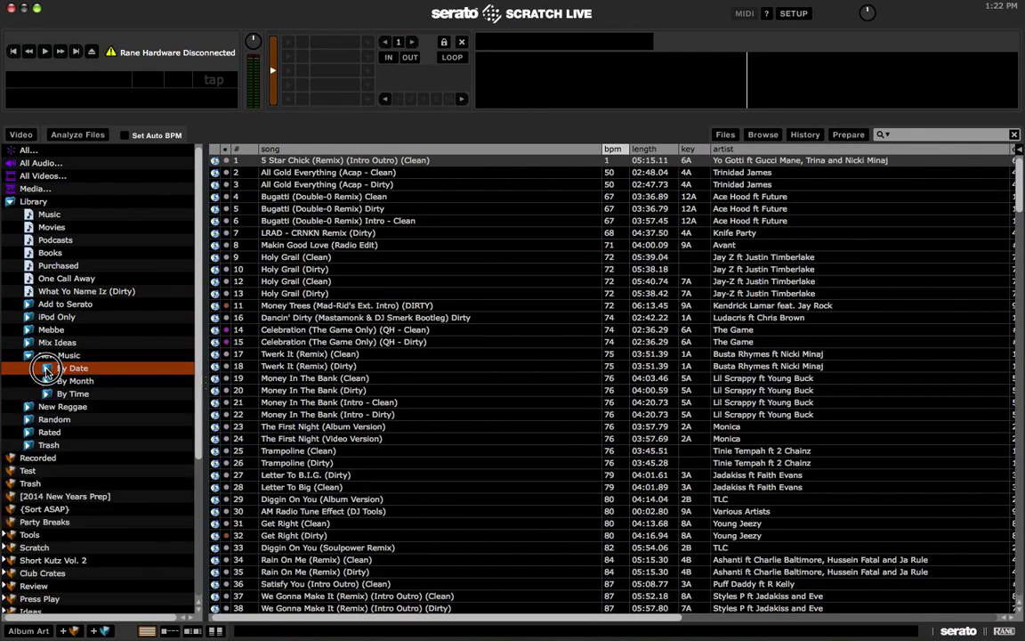
left_click(47, 380)
left_click(65, 394)
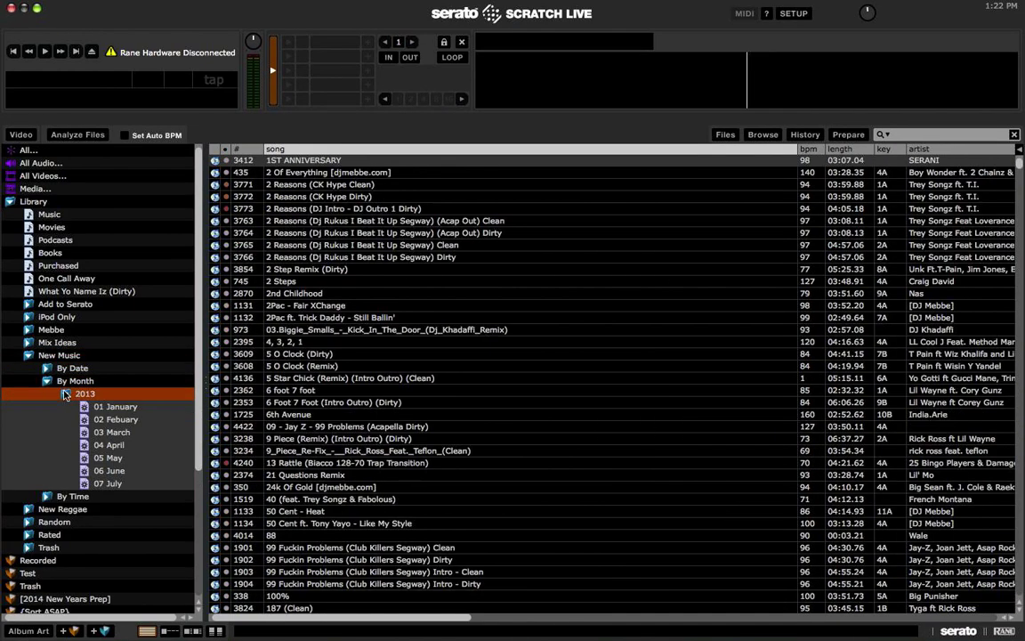
left_click(125, 471)
left_click(236, 150)
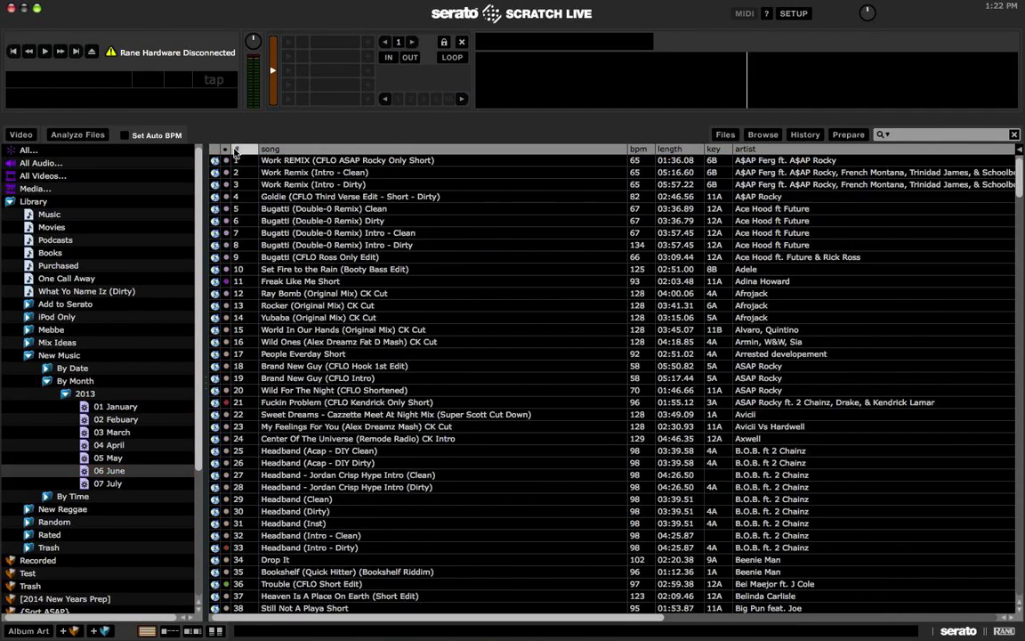
scroll(363, 307, "down", 20)
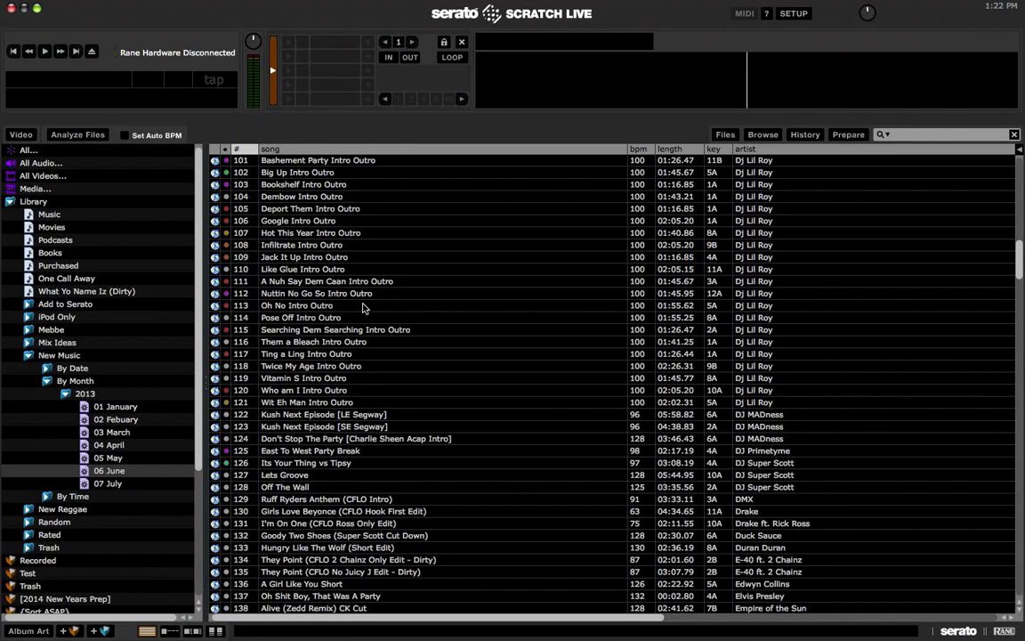
scroll(363, 307, "up", 20)
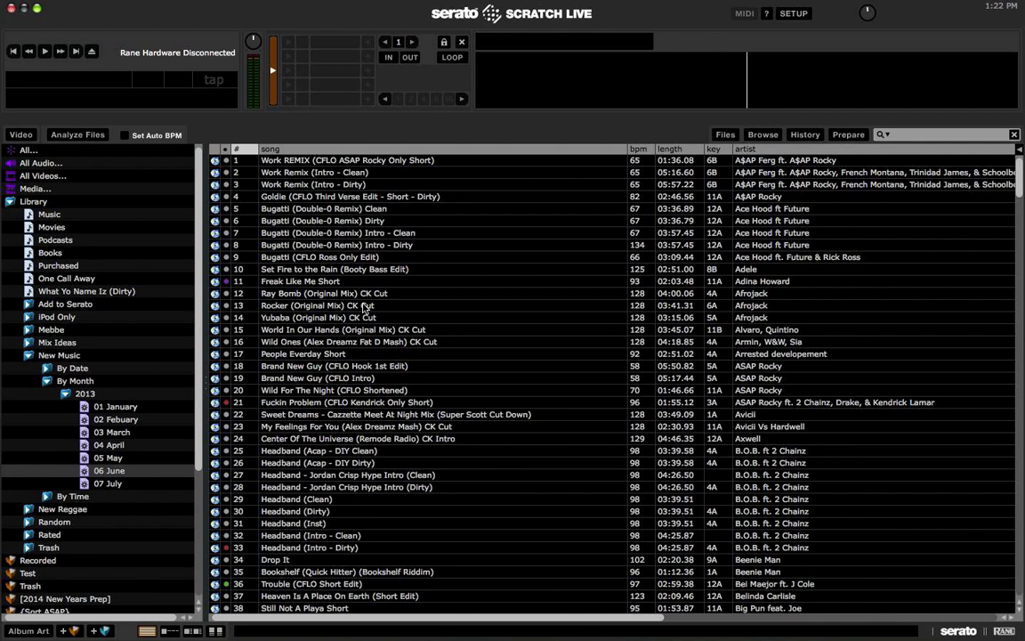
left_click(317, 271)
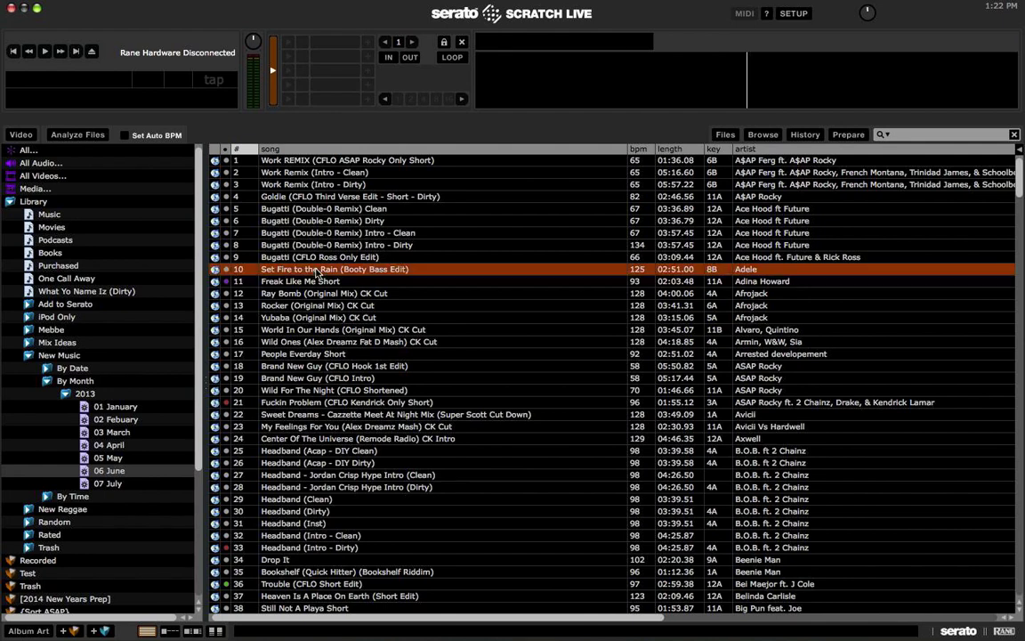
scroll(302, 178, "down", 5)
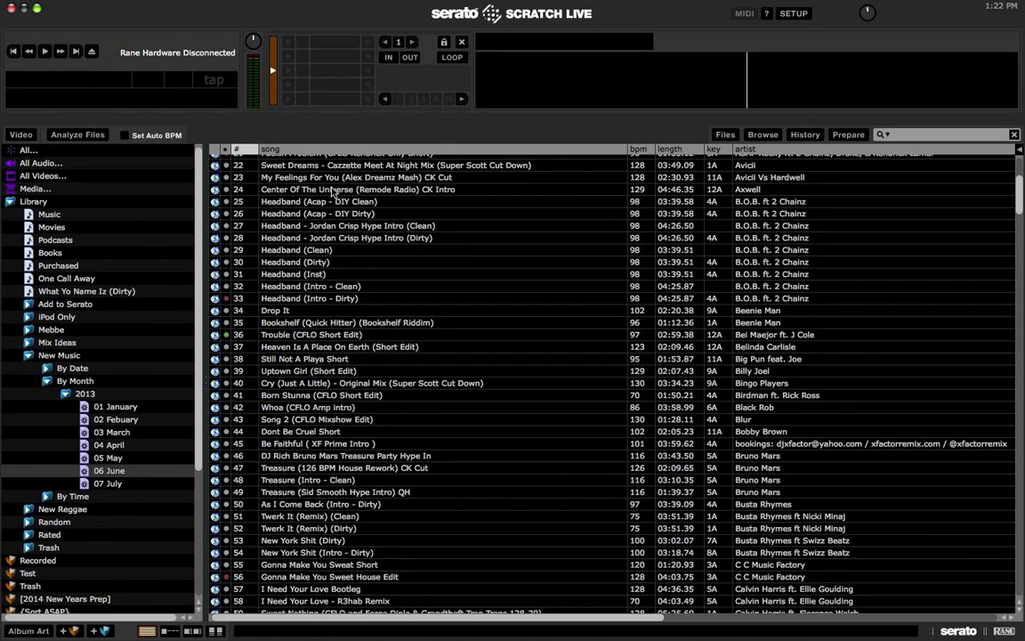
Step: Show the 07 July crate sorted by key and select the track Anywhere
left_click(116, 483)
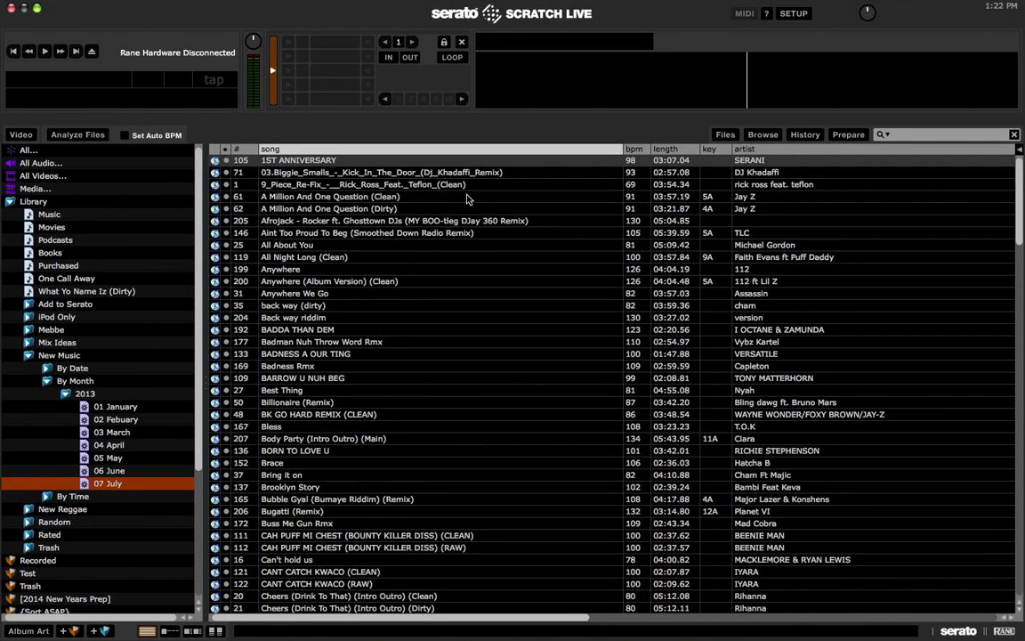
scroll(316, 285, "down", 15)
scroll(805, 182, "up", 20)
left_click(709, 149)
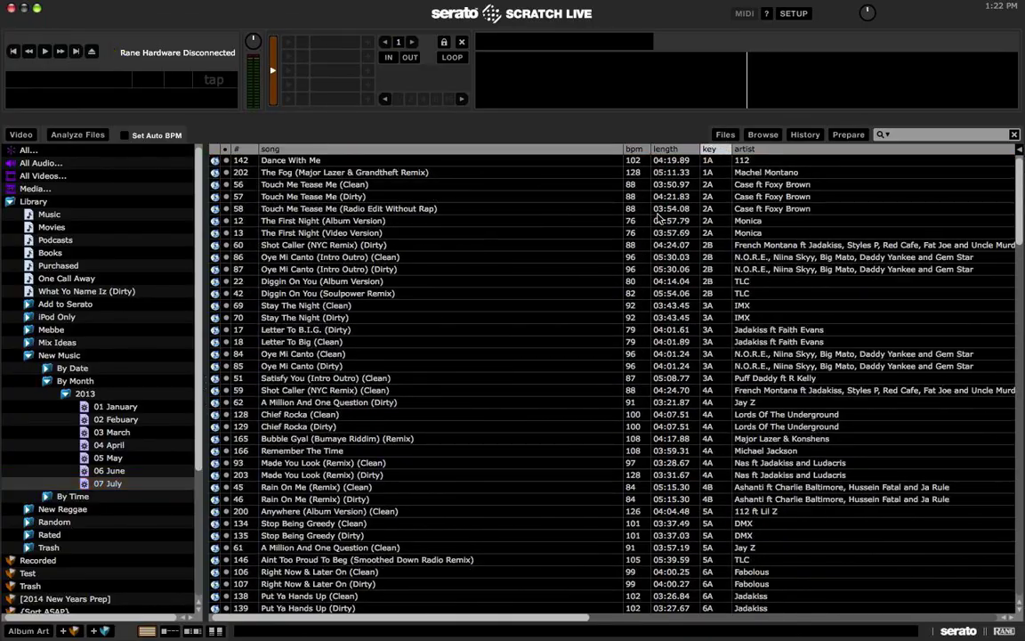
scroll(658, 218, "up", 20)
scroll(663, 232, "down", 20)
scroll(676, 280, "up", 4)
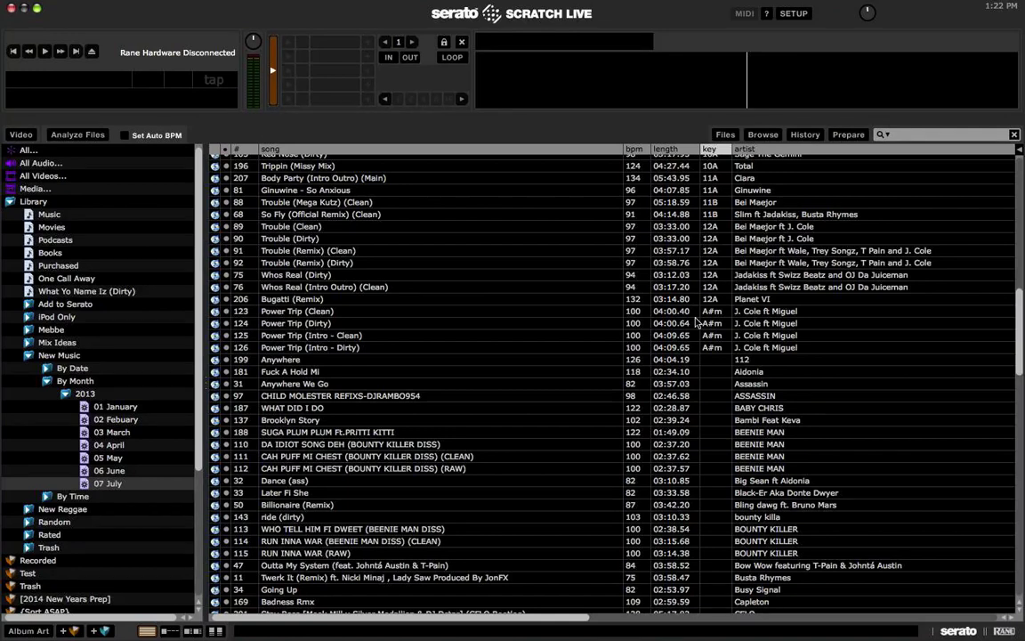
left_click(710, 360)
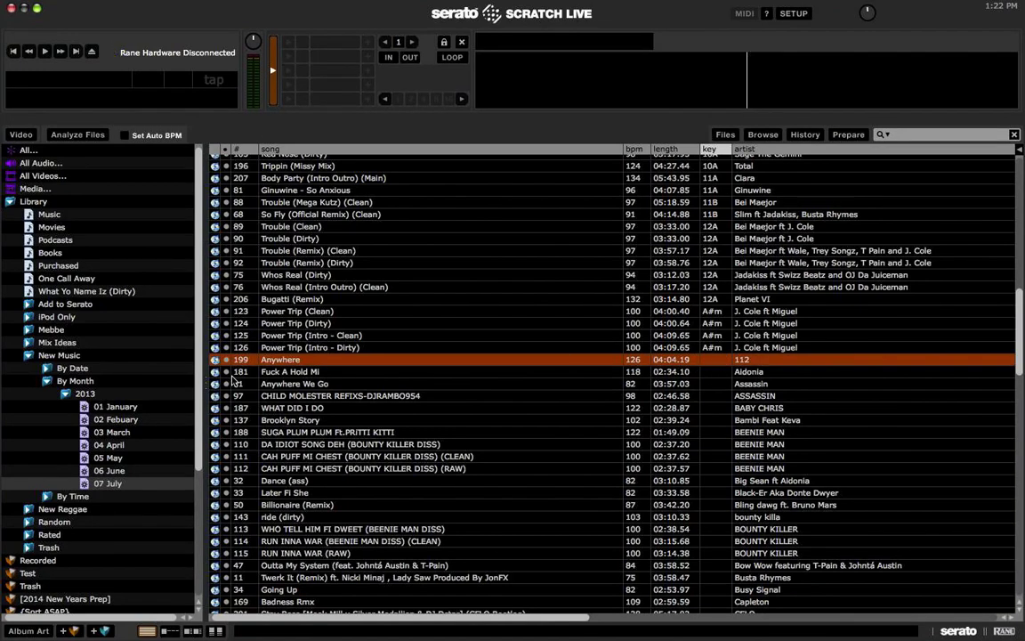
Step: Load Anywhere onto deck A so it analyses to key 5A, then scroll through the keyless tracks
left_click_drag(258, 359, 69, 136)
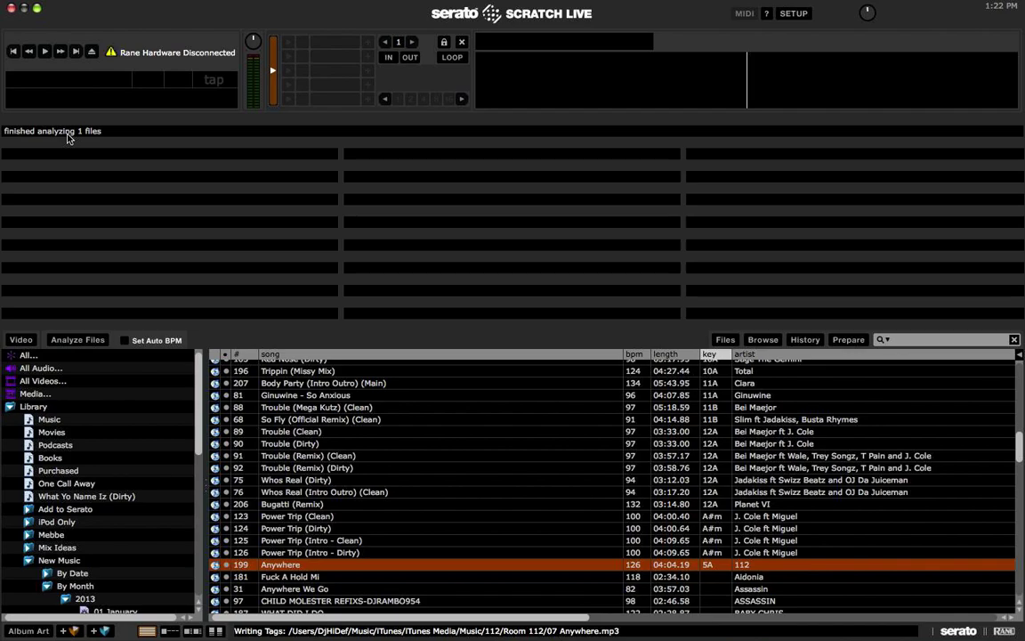
scroll(606, 489, "down", 20)
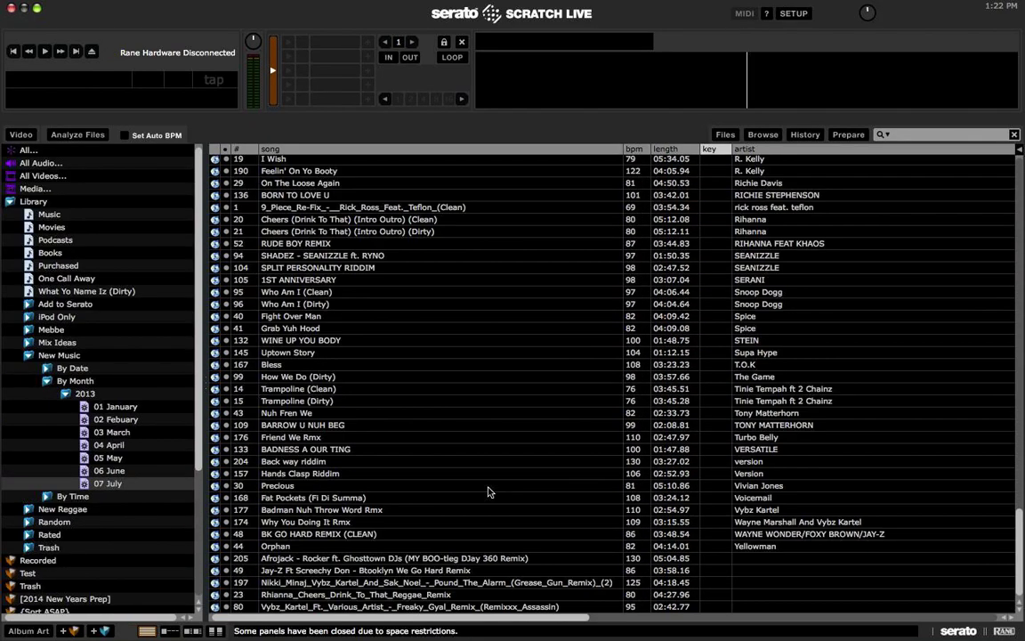
scroll(307, 494, "up", 10)
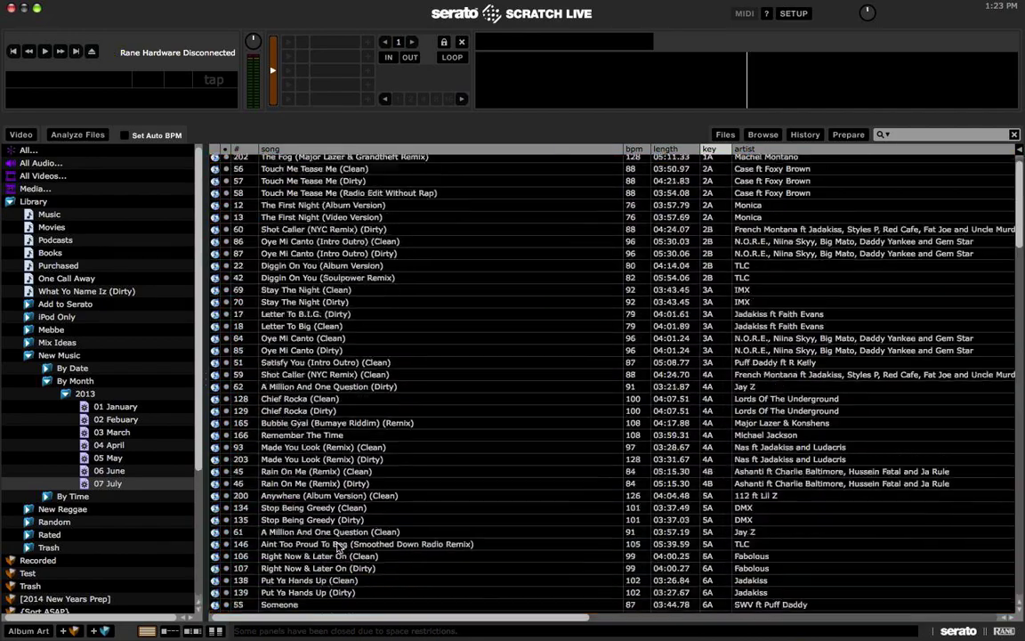
scroll(336, 547, "down", 12)
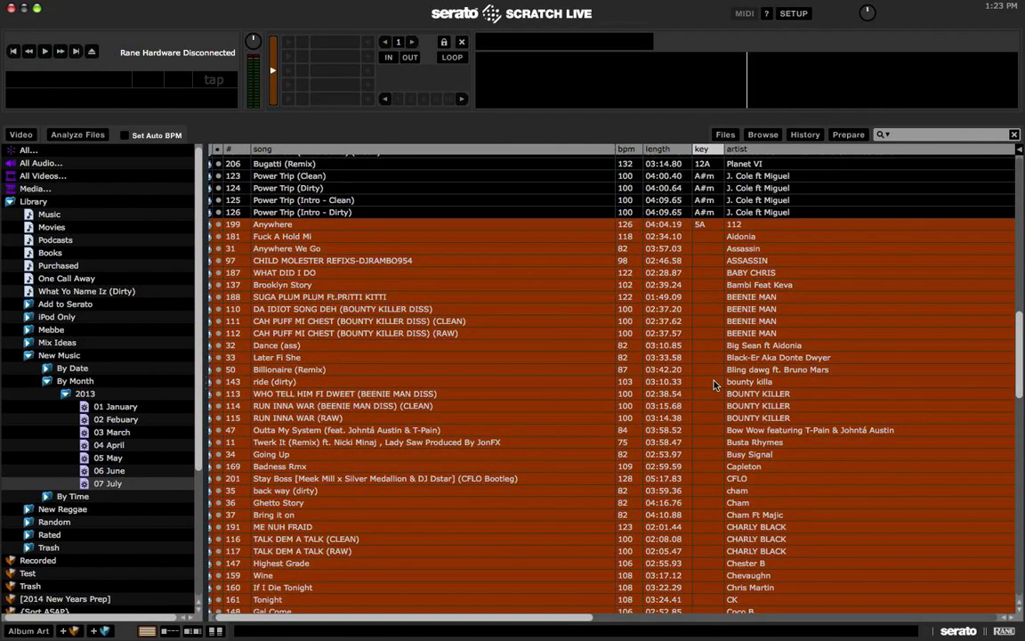
Step: Run Analyze Files on the 124 keyless tracks, then switch to the desktop Space
left_click(77, 134)
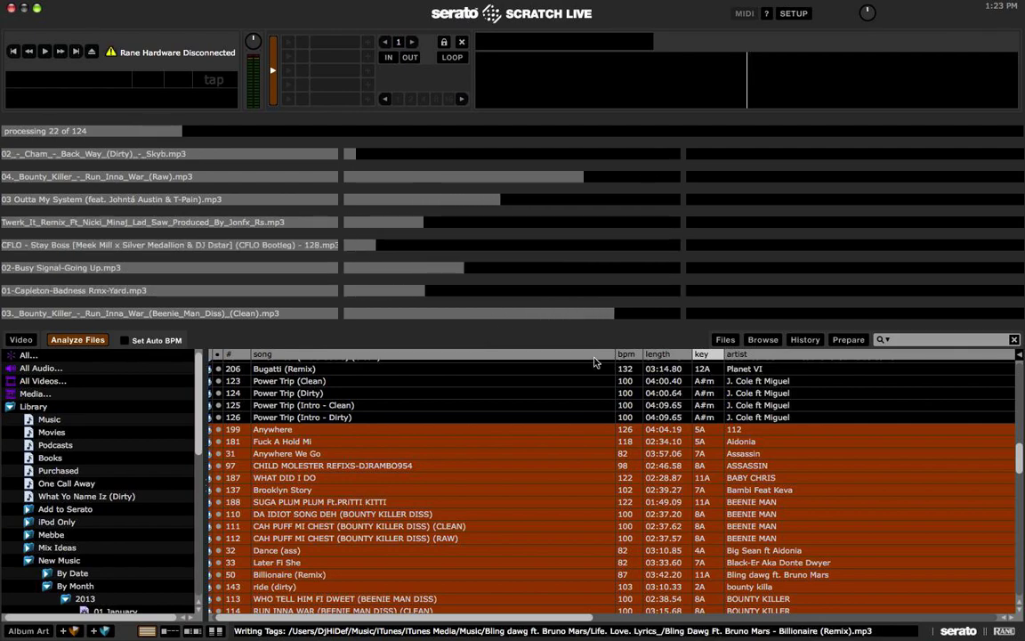
scroll(599, 427, "down", 4)
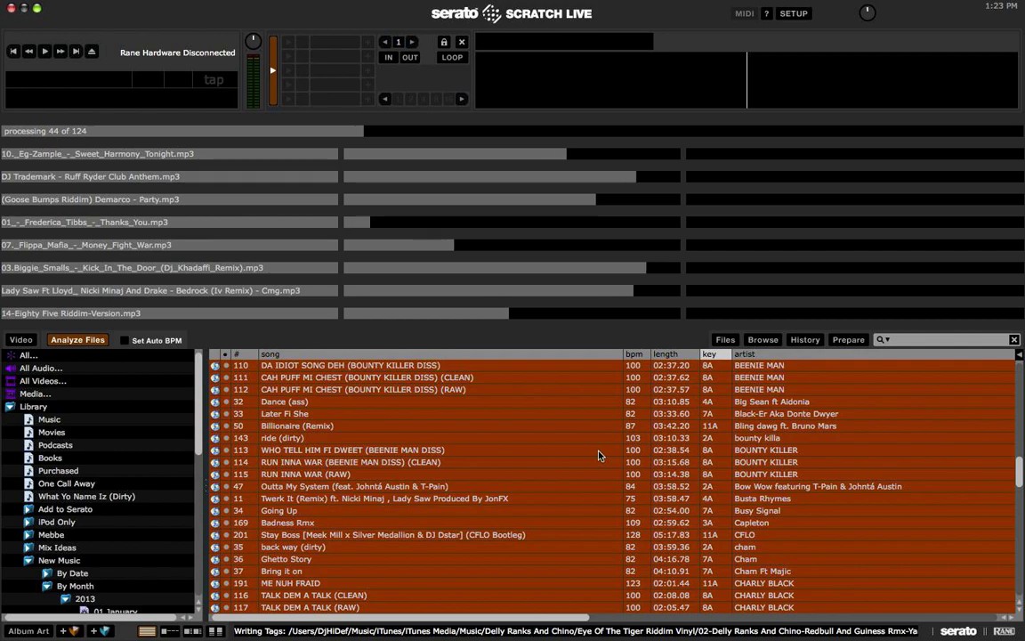
key("ctrl+Left")
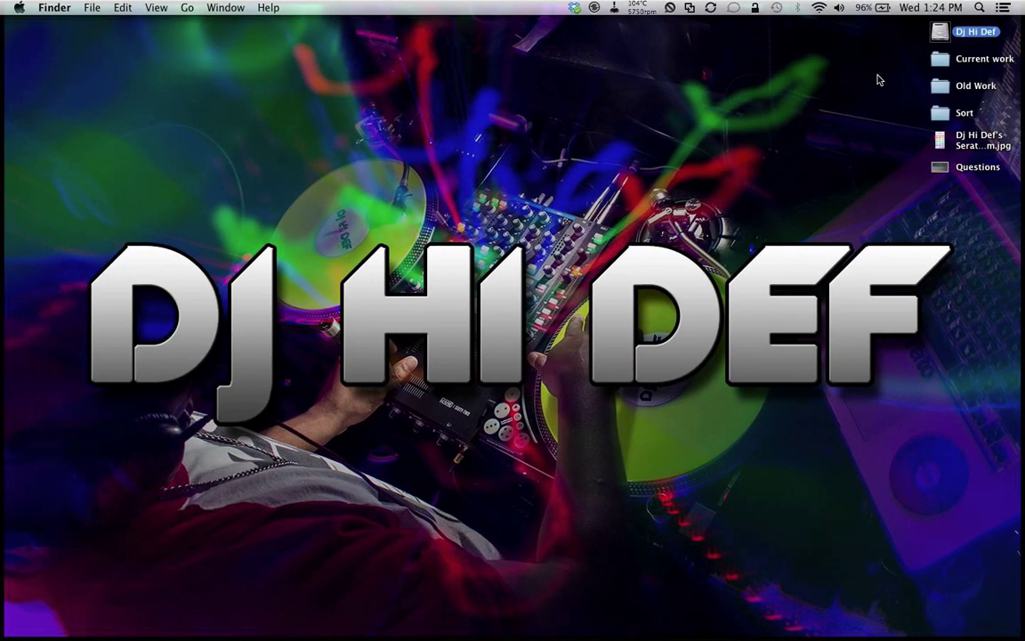
Step: Check the Mac's storage in System Information (99.71 GB free of 511.43 GB), then close it
left_click(19, 7)
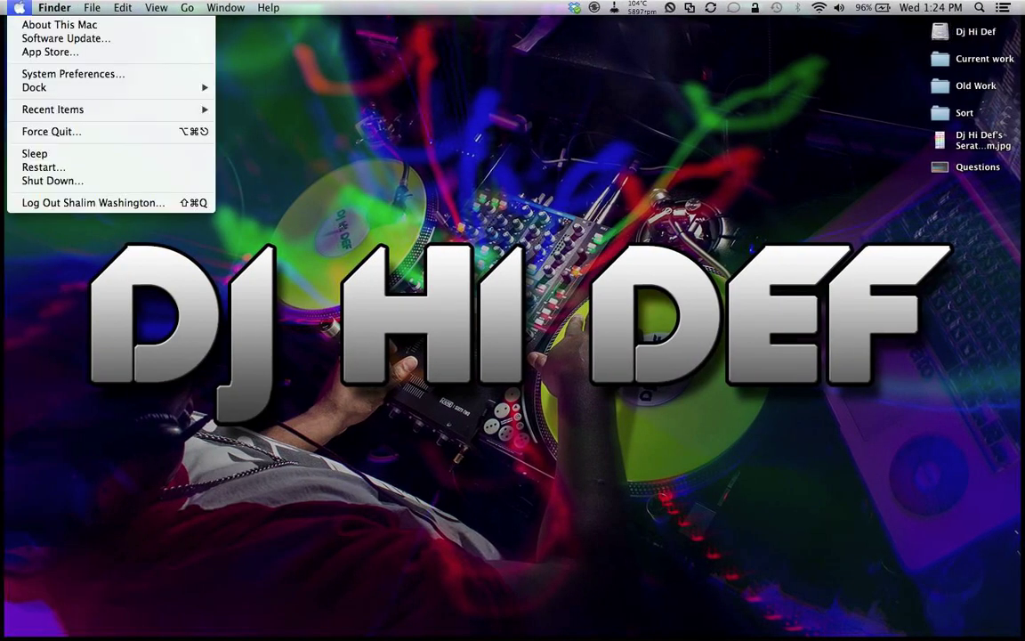
left_click(21, 24)
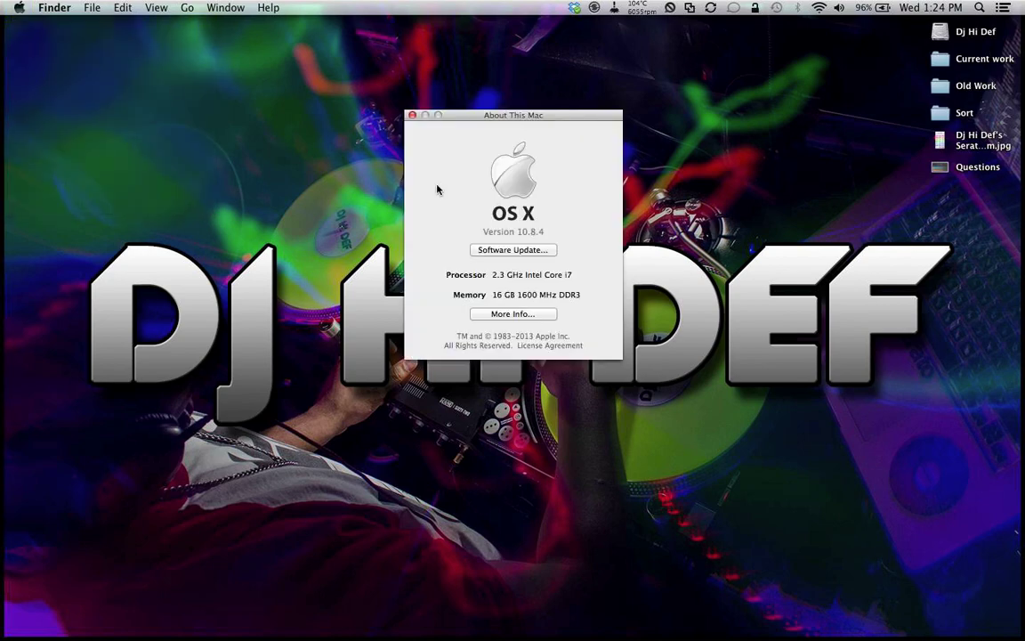
left_click(496, 313)
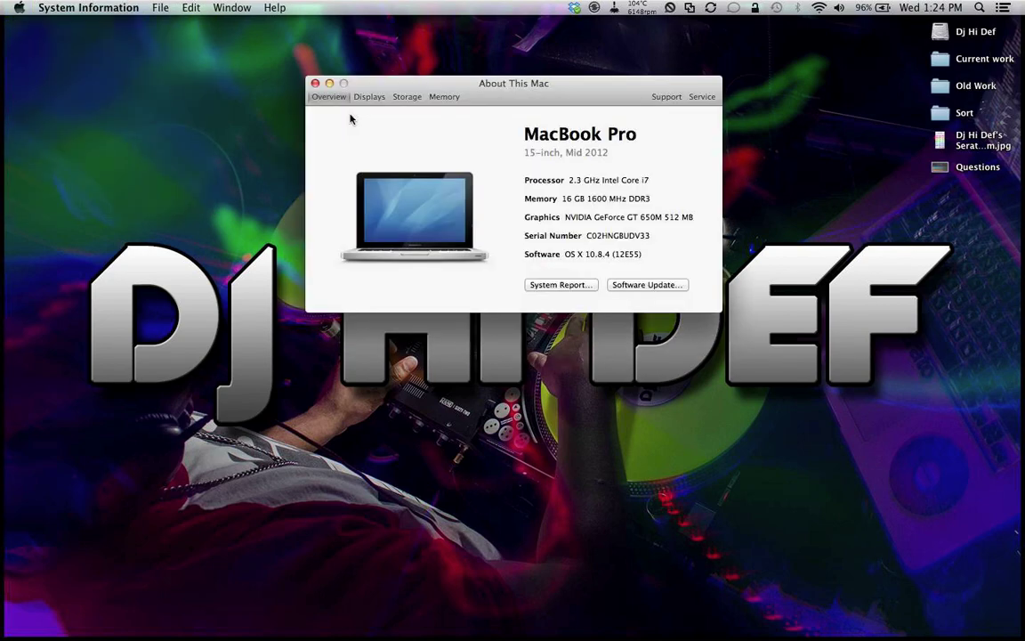
left_click(408, 96)
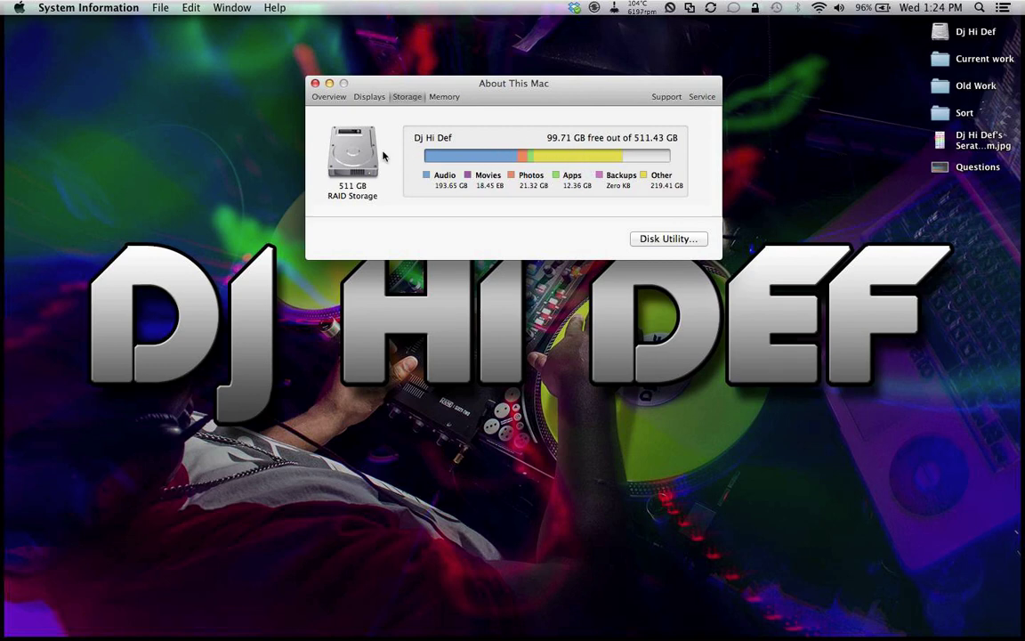
left_click(315, 83)
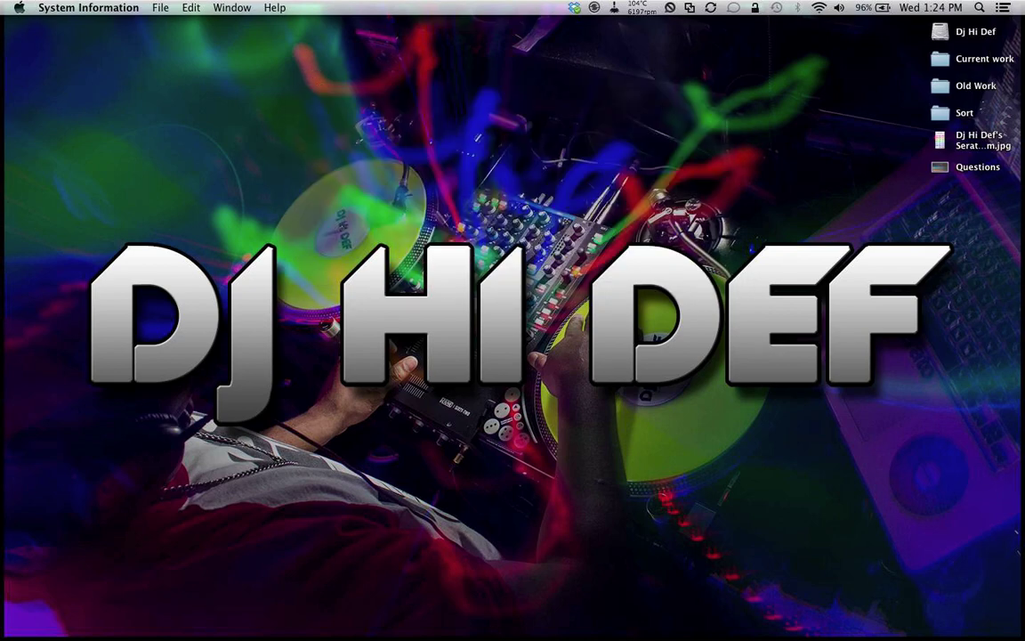
key("super+space")
Step: Launch Disk Utility from Spotlight
type("dis")
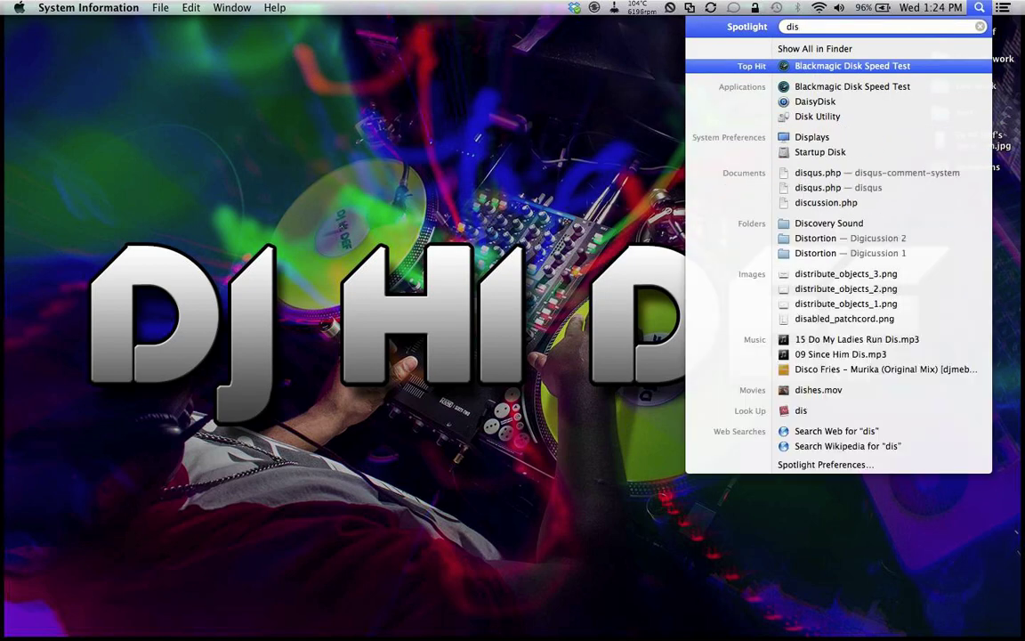
key("BackSpace")
key("Down")
key("Down")
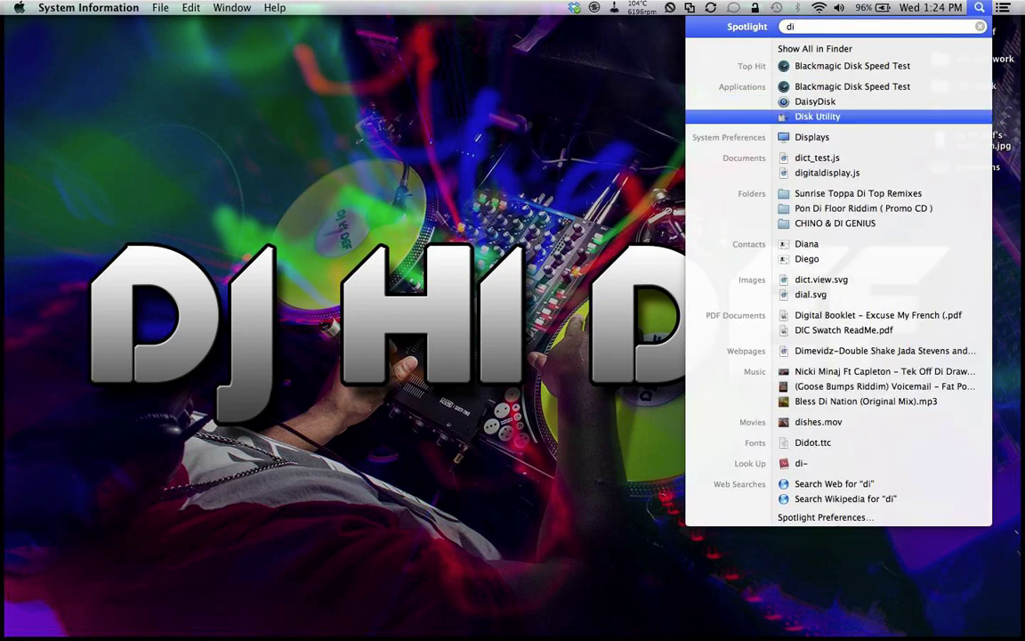
key("Return")
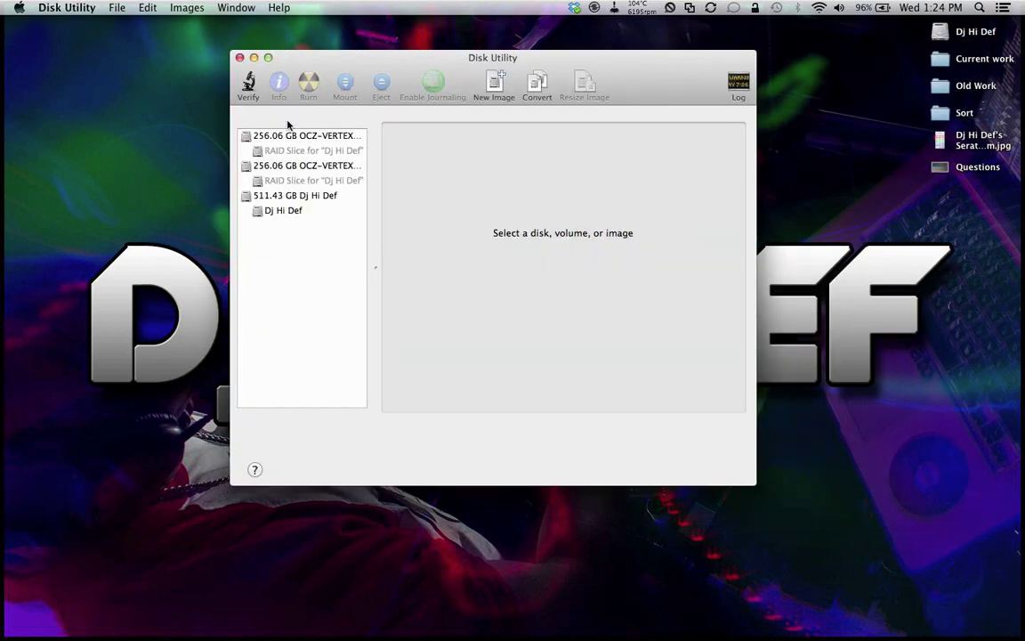
Step: Review both OCZ-VERTEX4 disks and the 511.43 GB striped RAID volume, then close Disk Utility
left_click(295, 135)
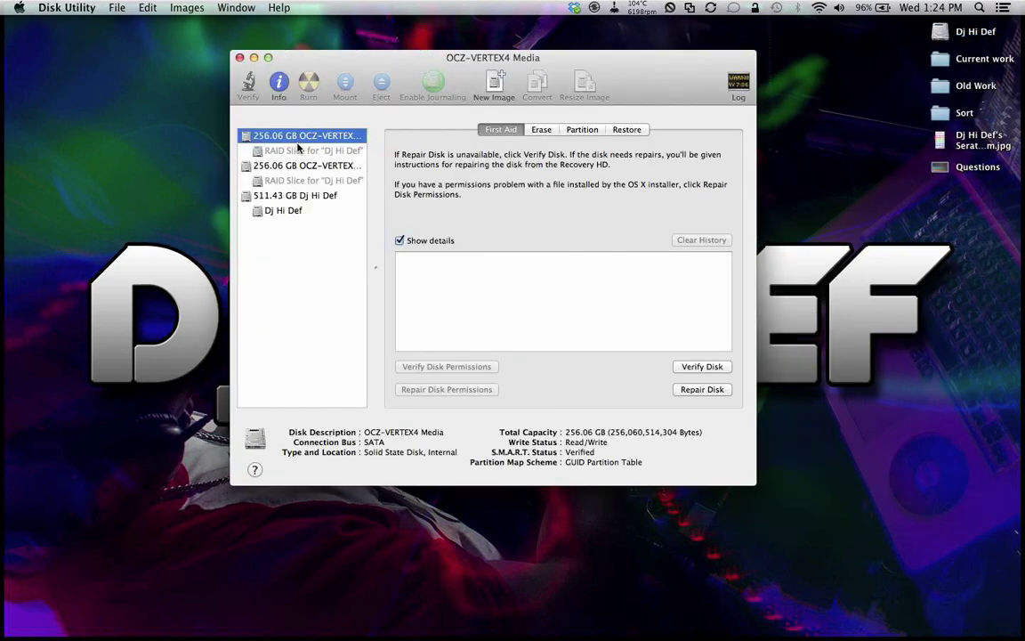
left_click(304, 166)
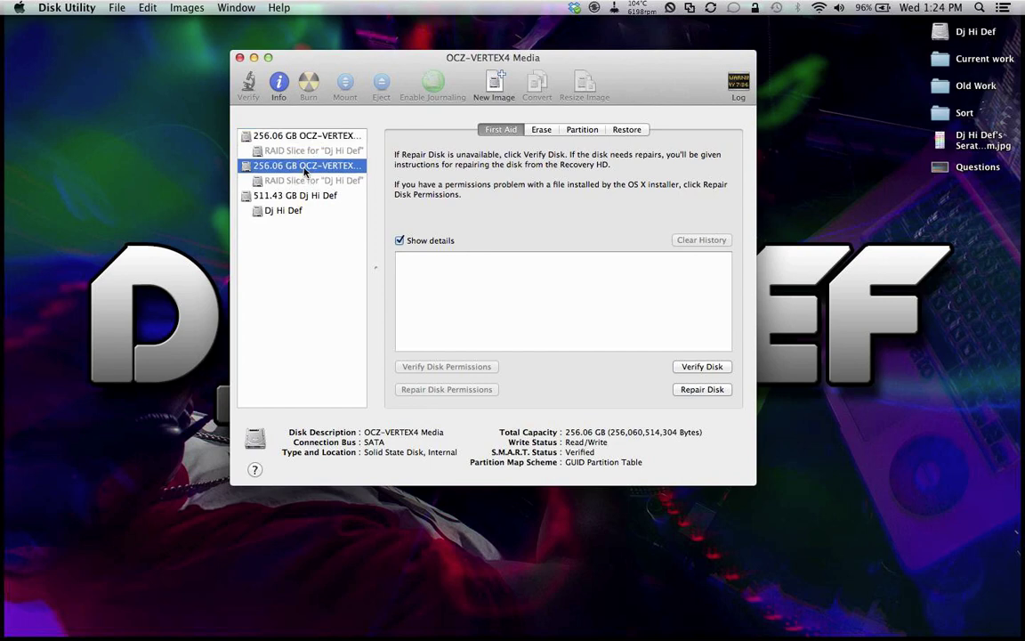
left_click(295, 196)
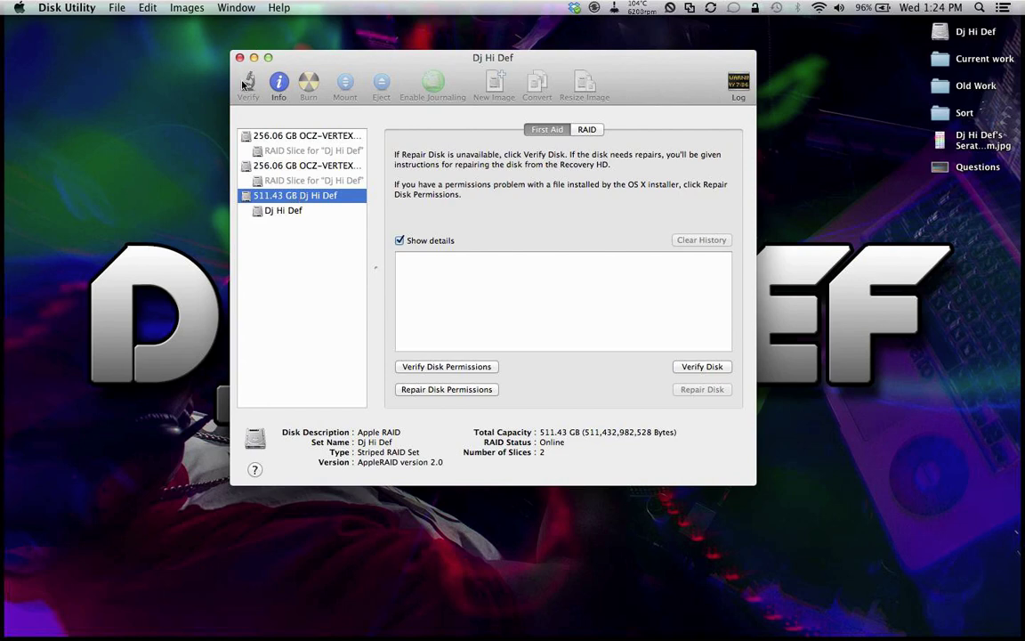
left_click(239, 57)
Step: Launch Blackmagic Disk Speed Test from Spotlight and nudge its window upward
key("cmd+space")
type("di")
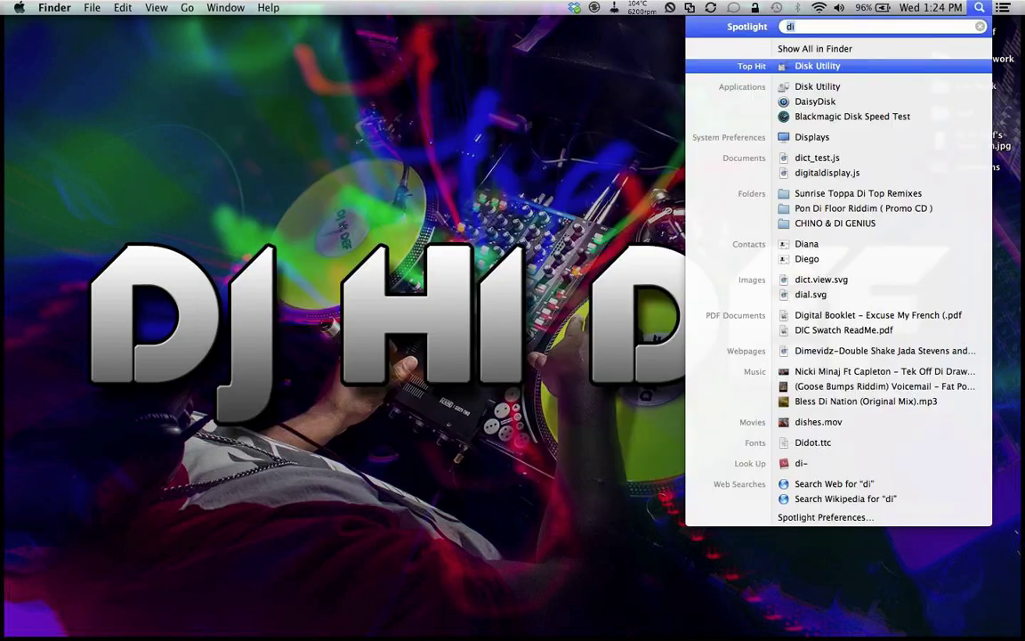
key("Down")
key("Down")
key("Down")
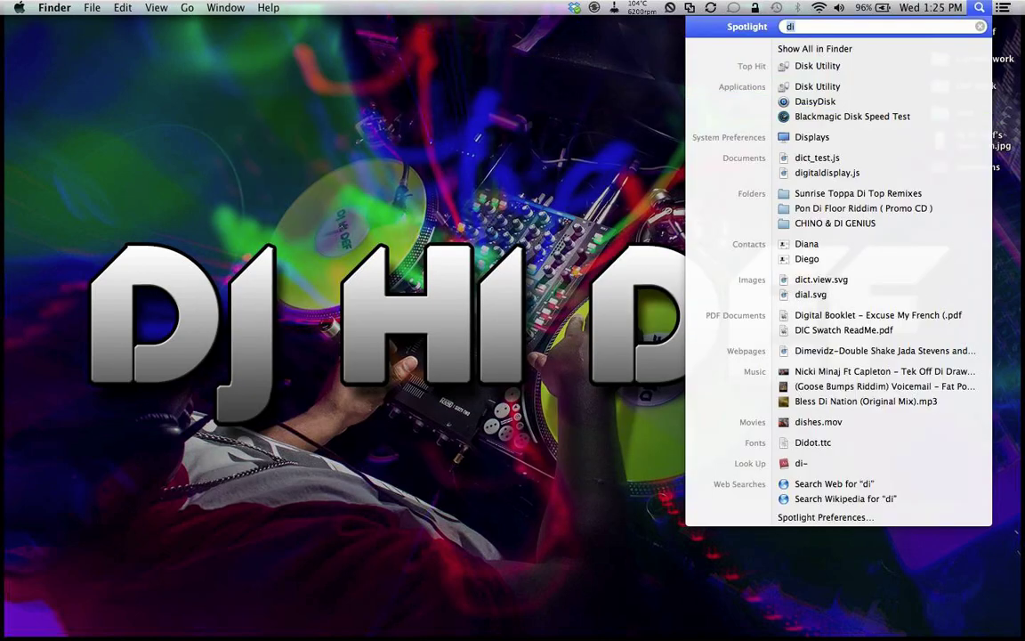
key("Escape")
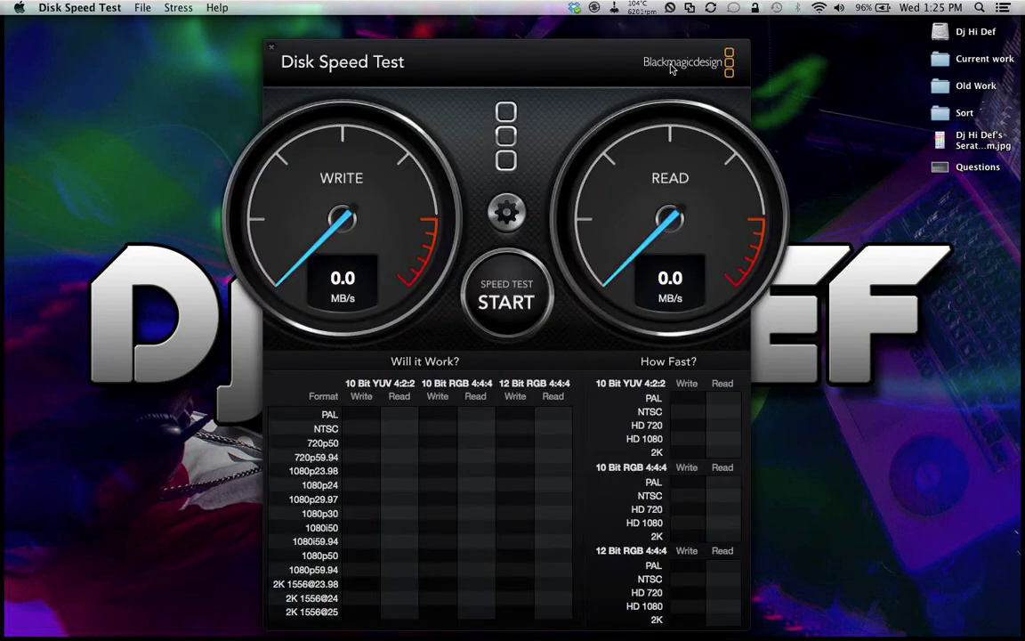
left_click_drag(588, 61, 589, 43)
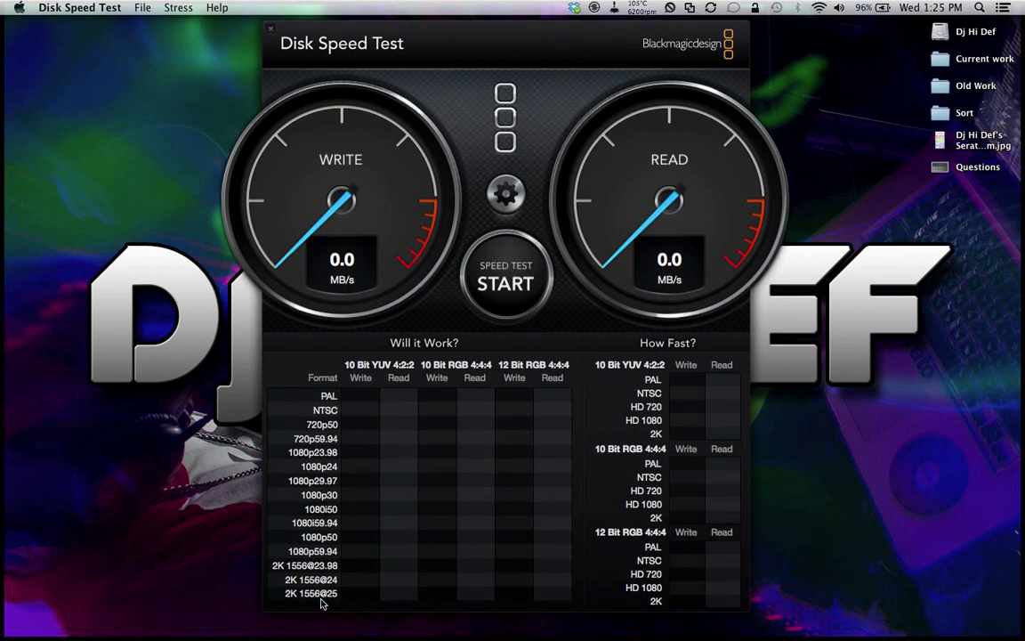
Step: Run the speed test to 710.6 MB/s write and 802.5 MB/s read, quit, and return to Scratch Live
left_click(527, 286)
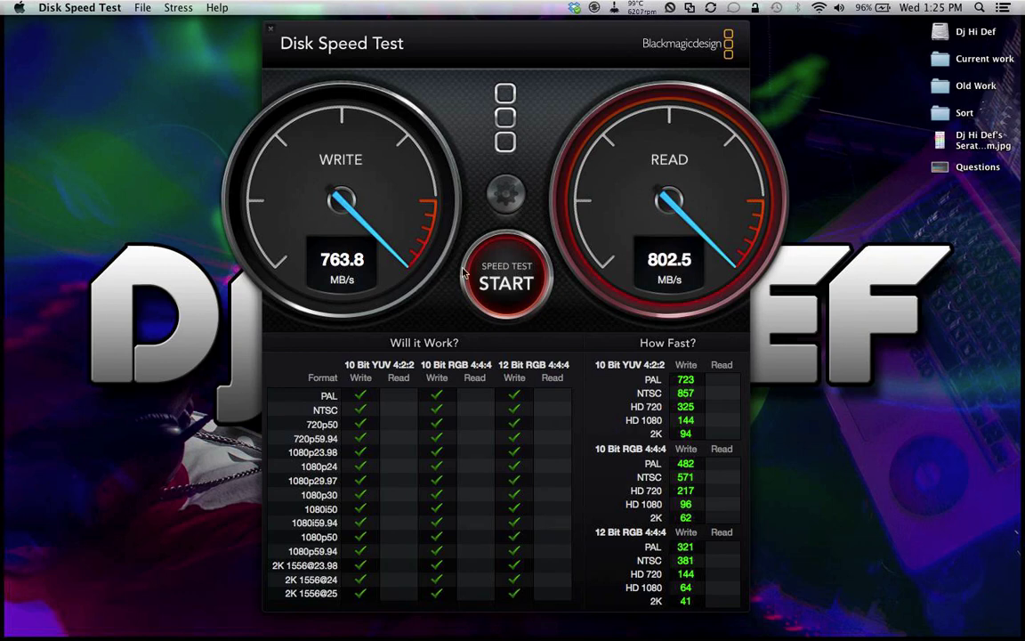
left_click(503, 278)
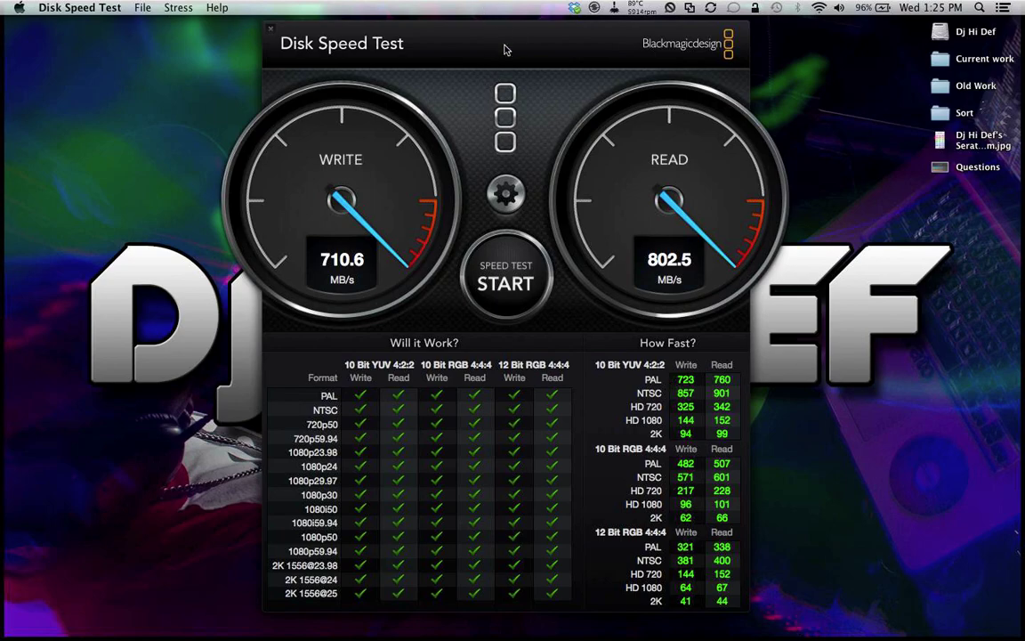
key("super+q")
key("ctrl+Left")
key("ctrl+Right")
key("ctrl+Right")
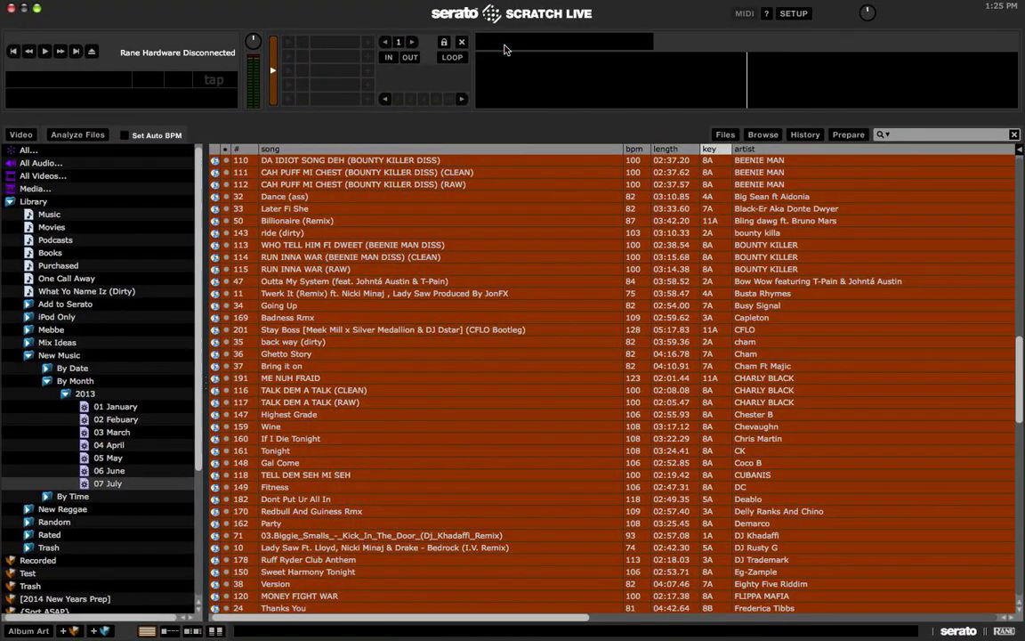
Step: Load Somebody Else (intro - Dirty) onto the left deck and open the SETUP screen
scroll(528, 354, "down", 20)
scroll(528, 353, "right", 2)
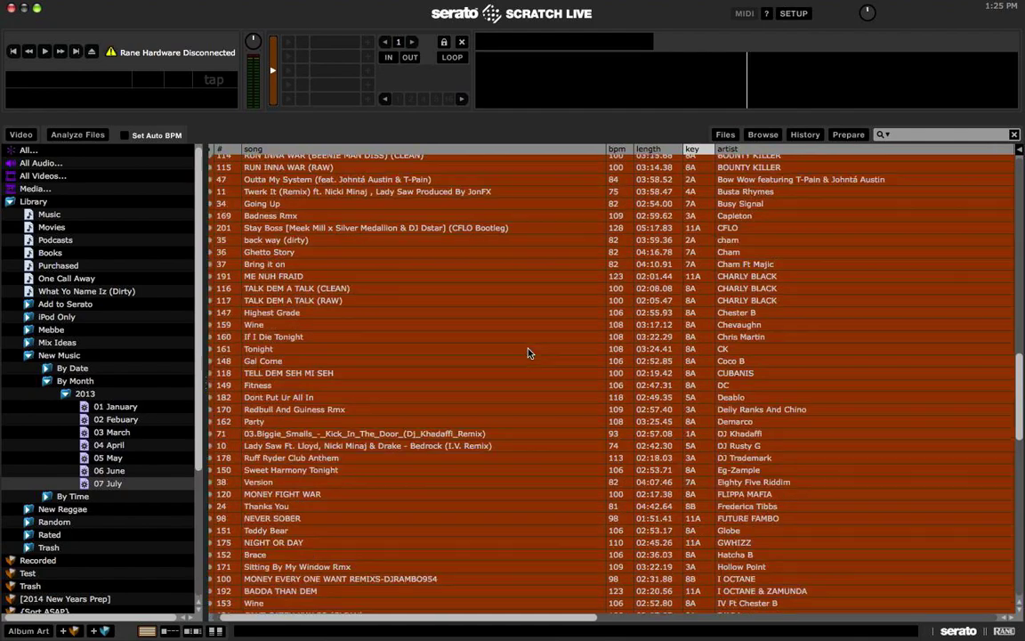
left_click(528, 352)
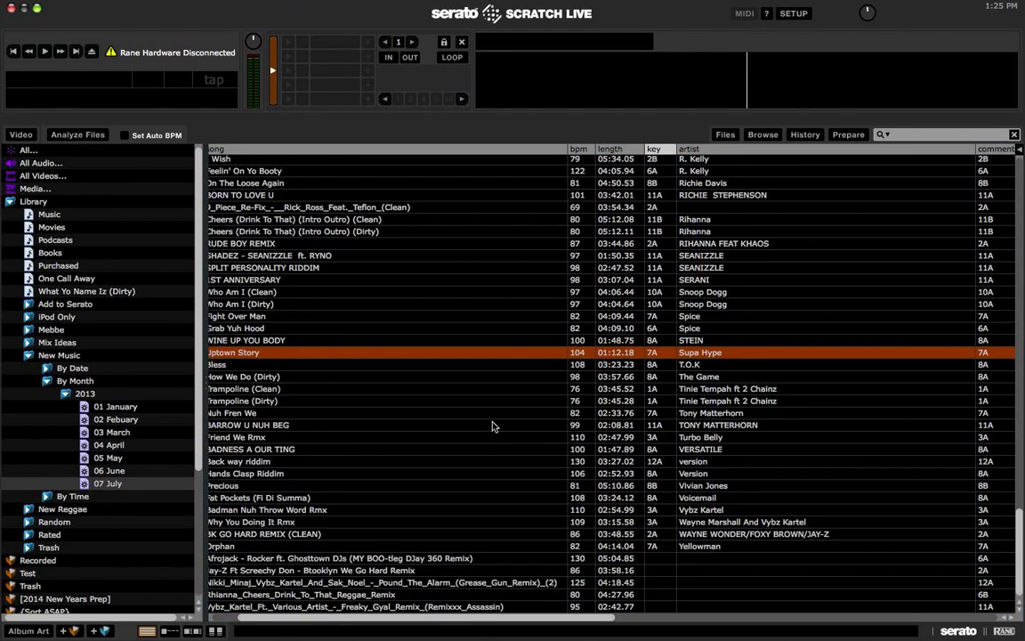
scroll(460, 526, "left", 2)
left_click(378, 558)
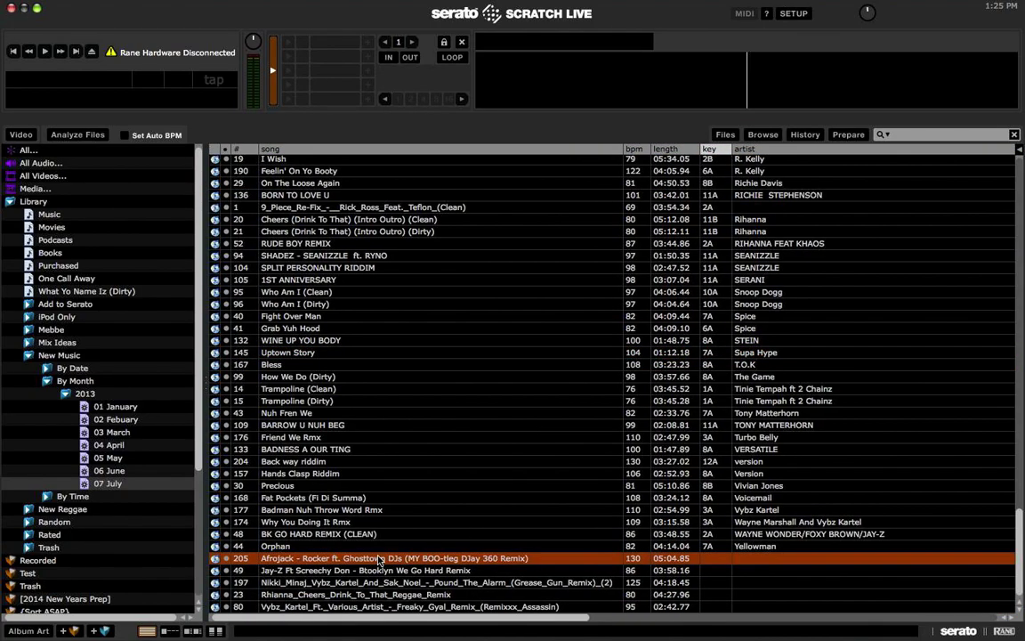
scroll(377, 559, "up", 10)
scroll(377, 560, "up", 20)
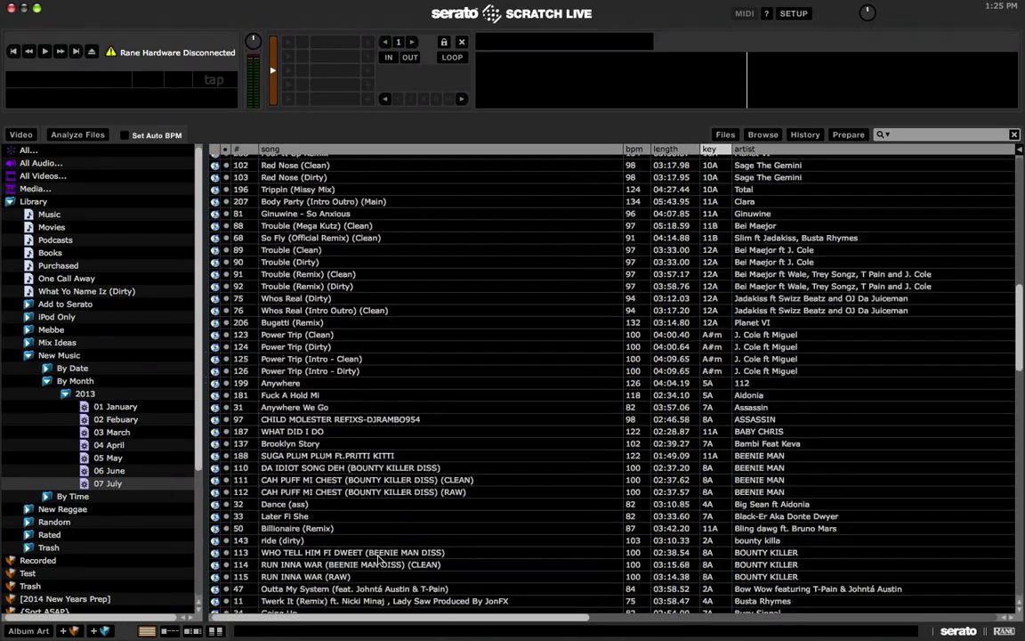
left_click(389, 177)
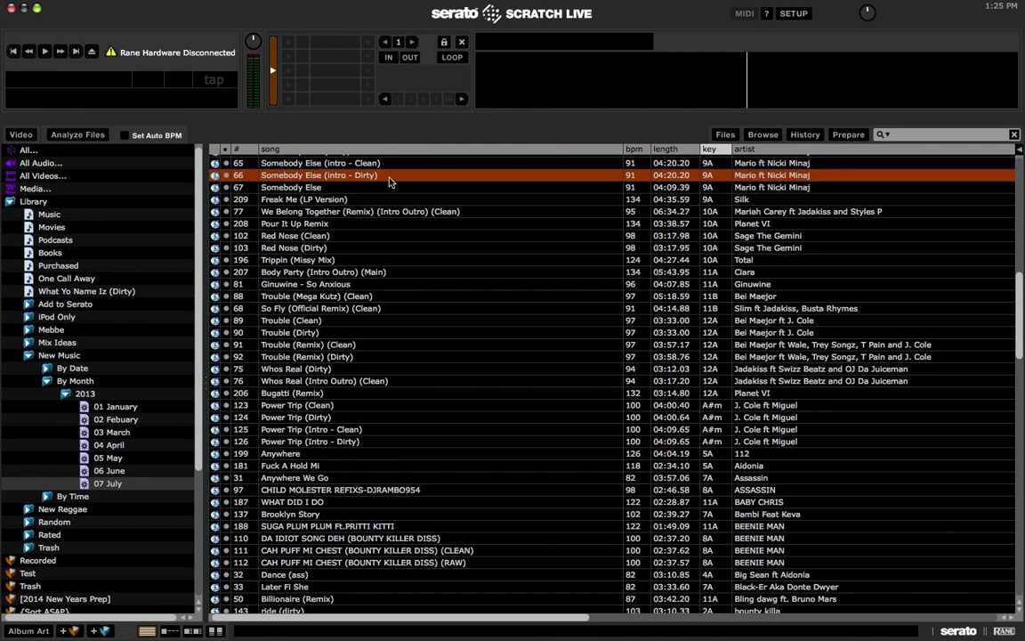
key("shift+Left")
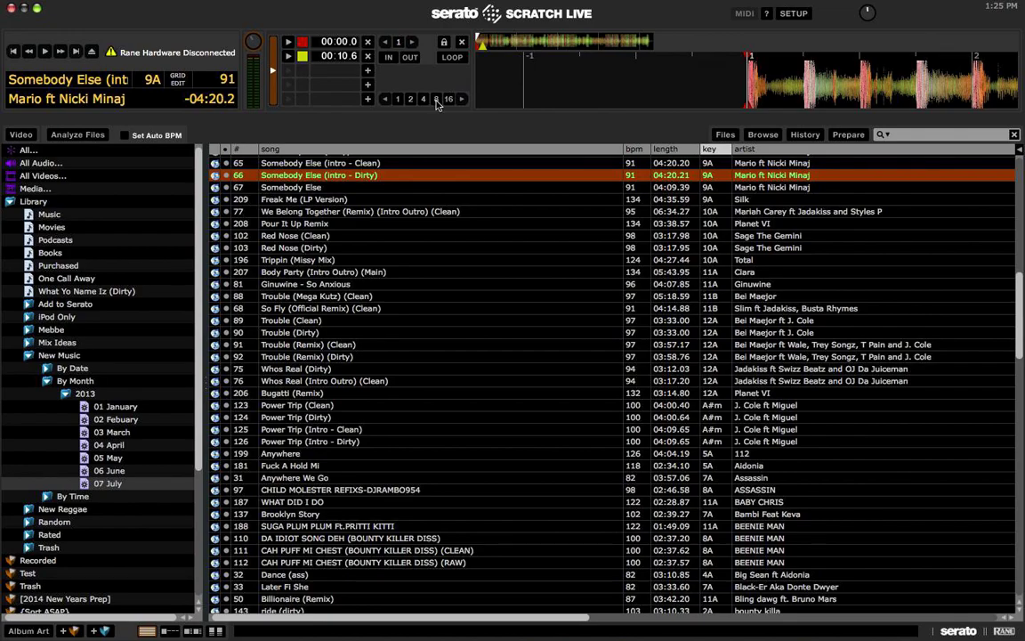
left_click(790, 15)
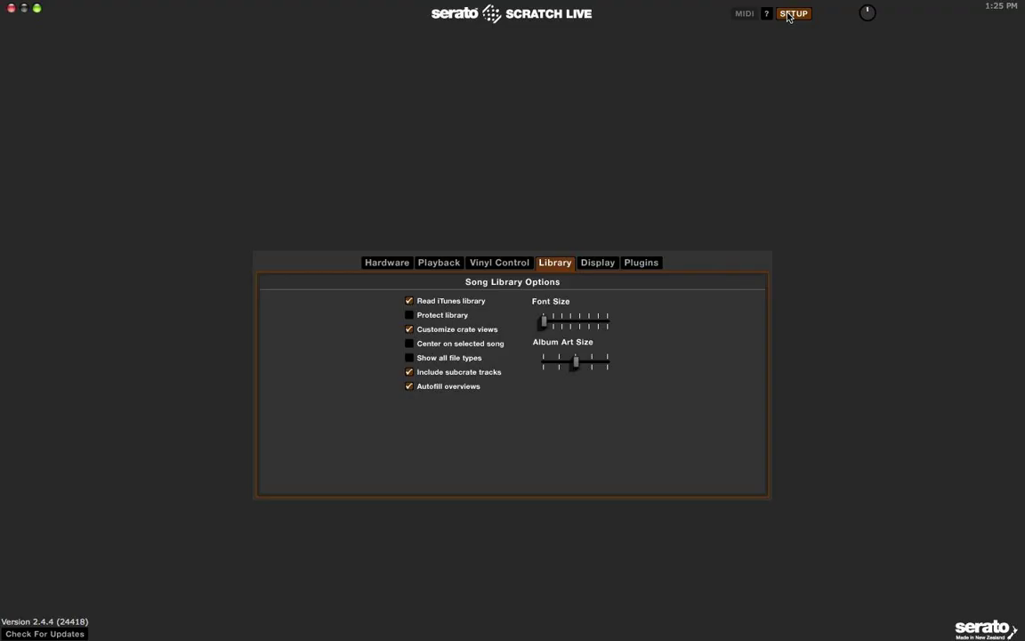
Step: View The Bridge plugin settings in setup, then return to the library
left_click(640, 262)
left_click(310, 338)
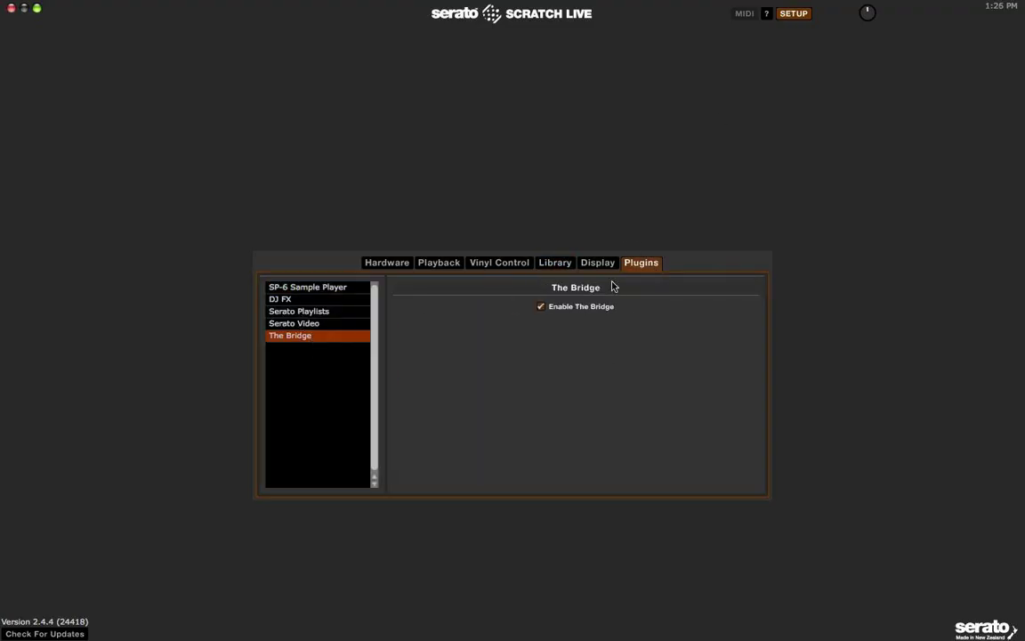
left_click(793, 13)
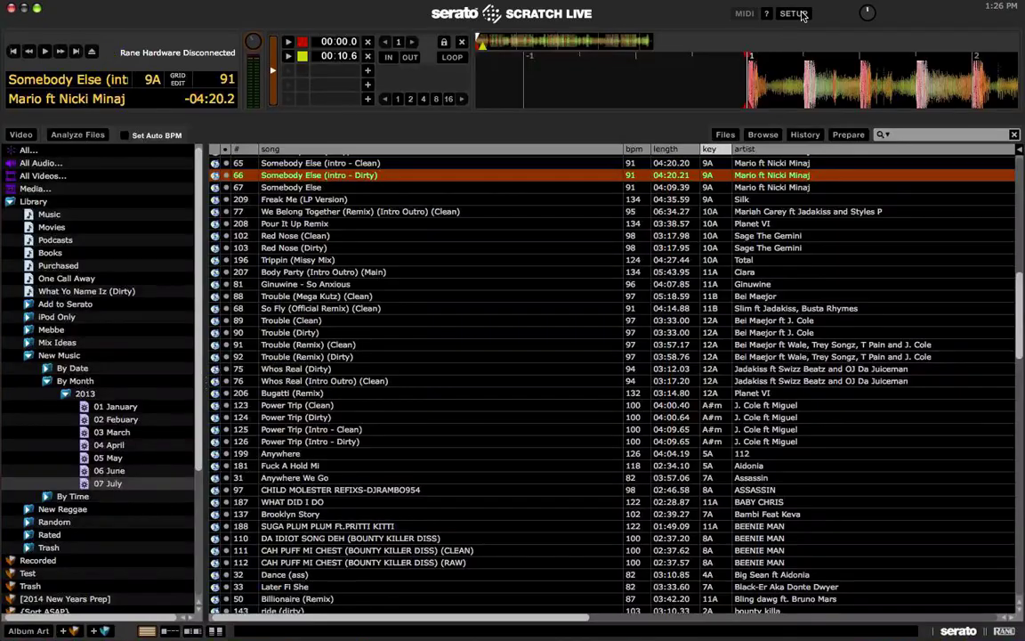
Step: Scrub and briefly play Somebody Else (intro - Dirty), then return it to the start
left_click(813, 70)
left_click_drag(813, 70, 749, 74)
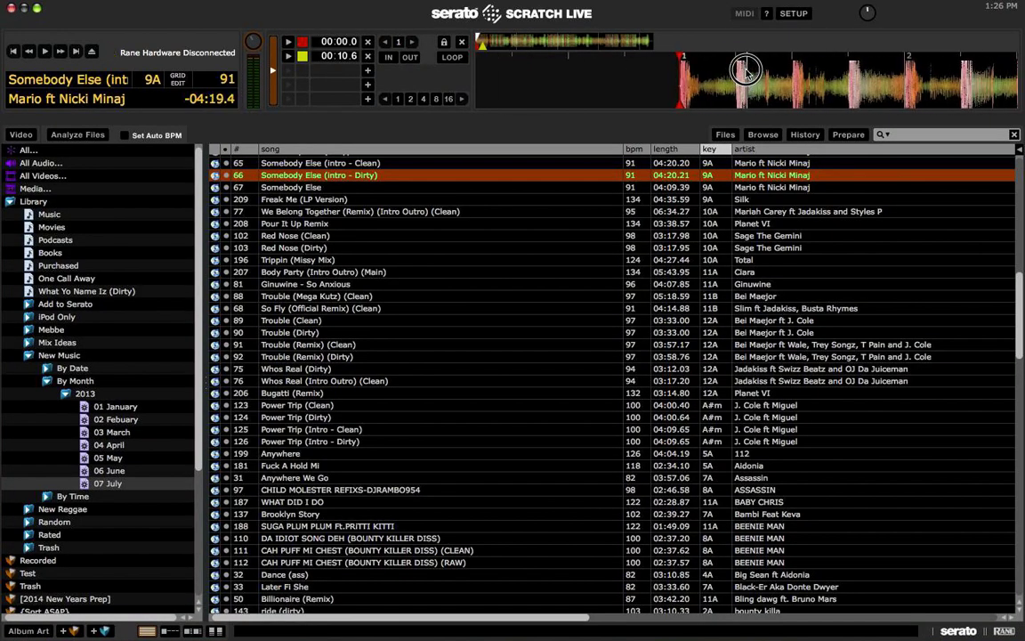
key("XF86AudioRaiseVolume")
key("XF86AudioLowerVolume")
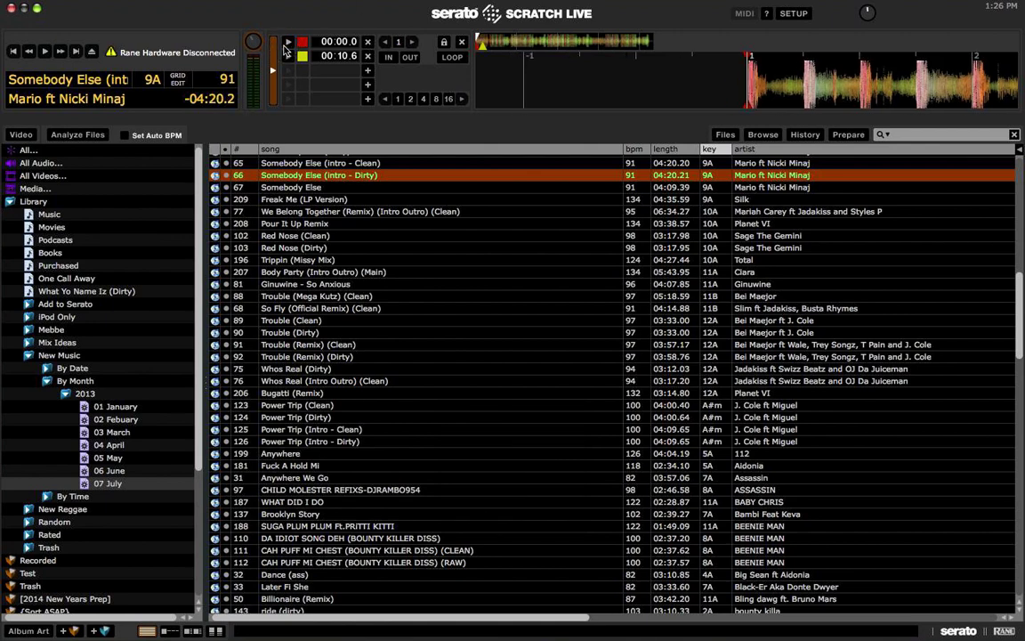
key("space")
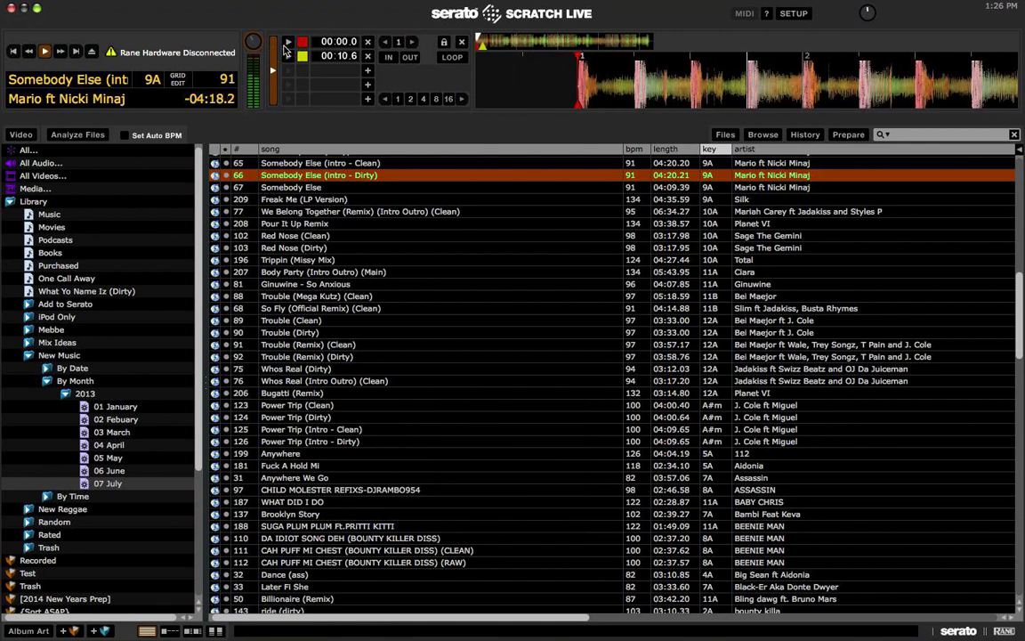
key("space")
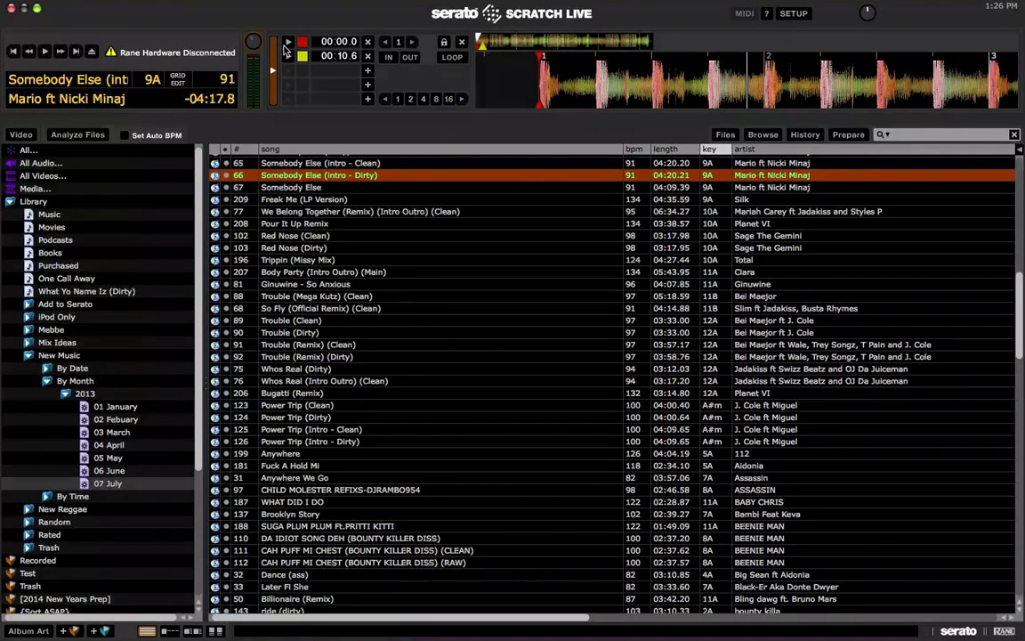
key("shift+Left")
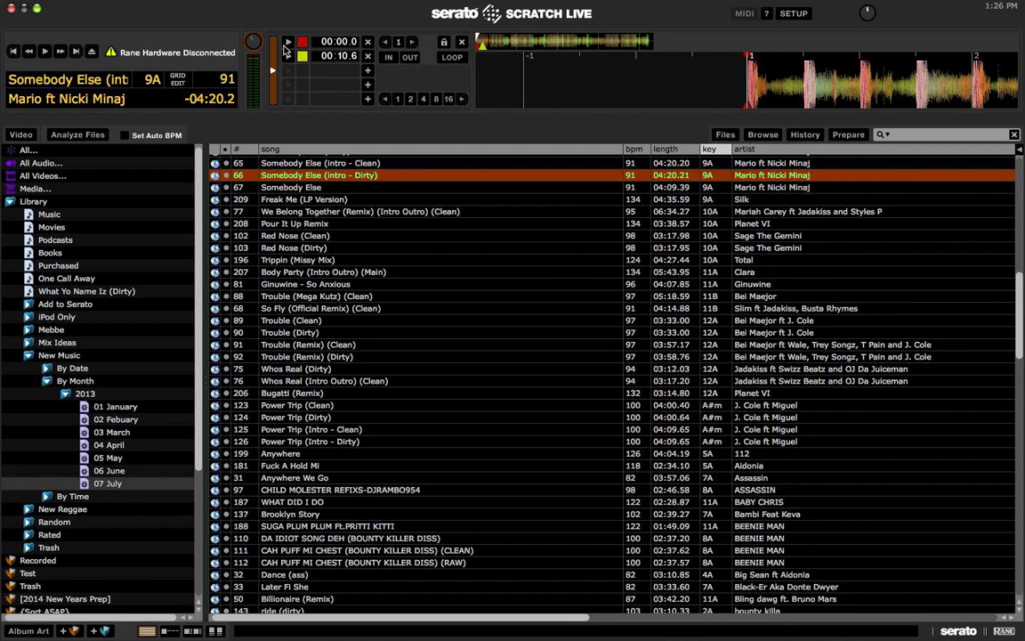
Step: Audition the track around bar 16 and add a third cue point at 00:21.1
left_click(504, 47)
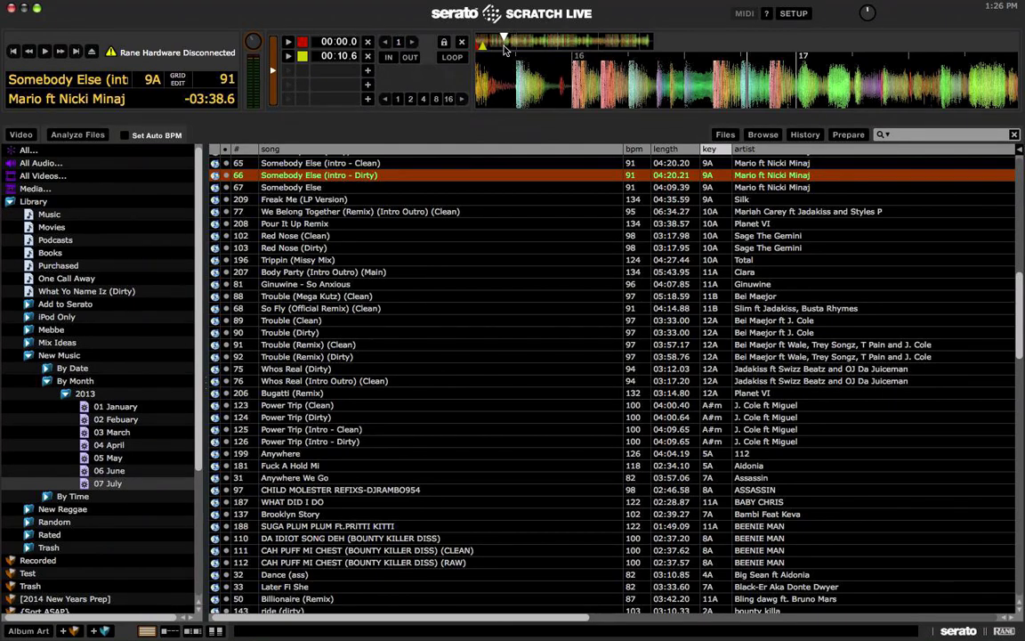
key("shift+Left")
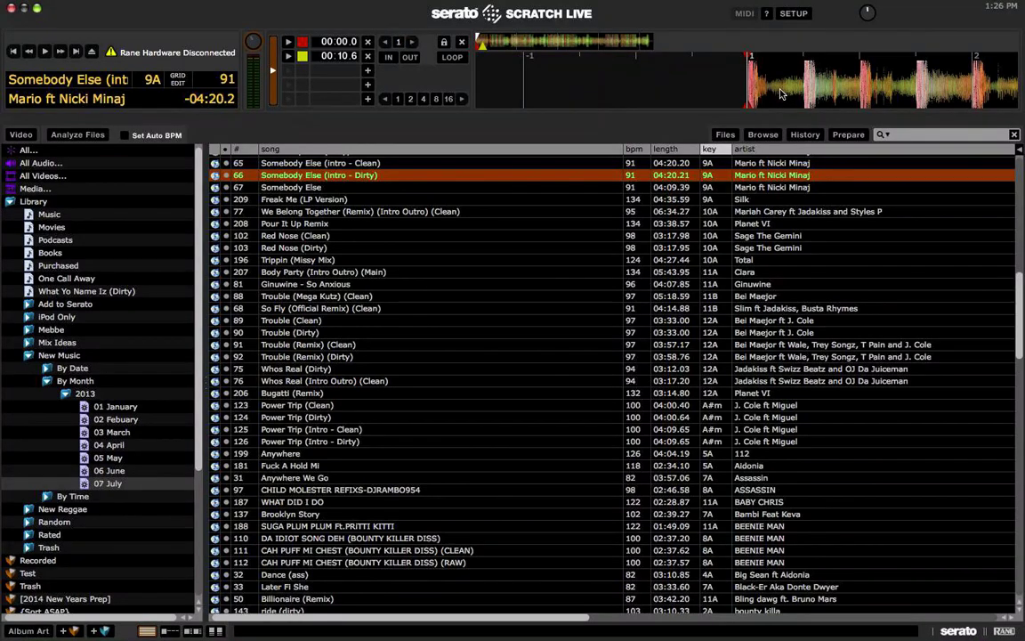
key("space")
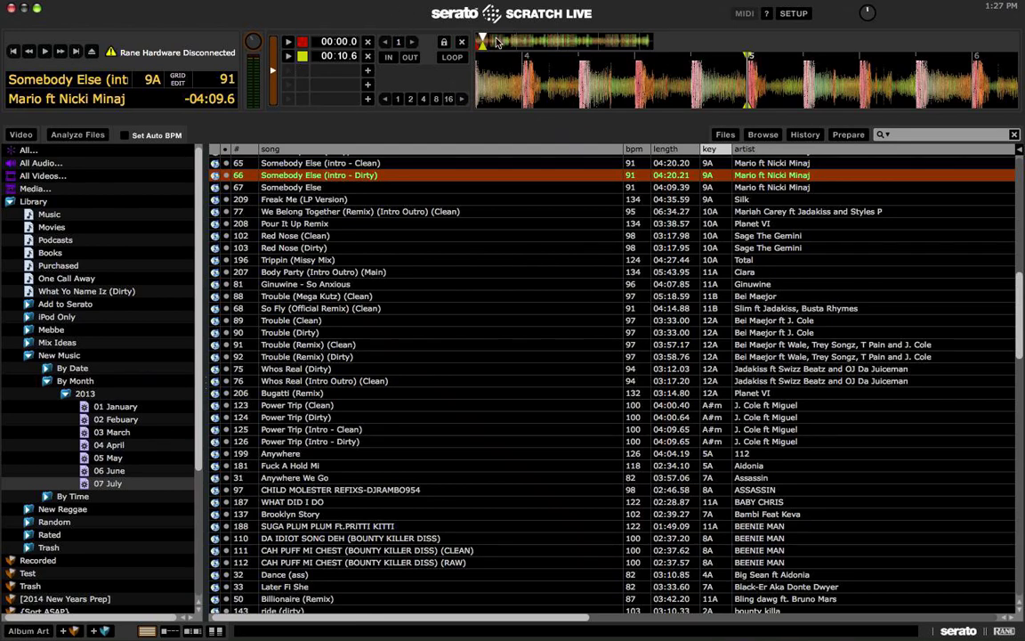
key("w")
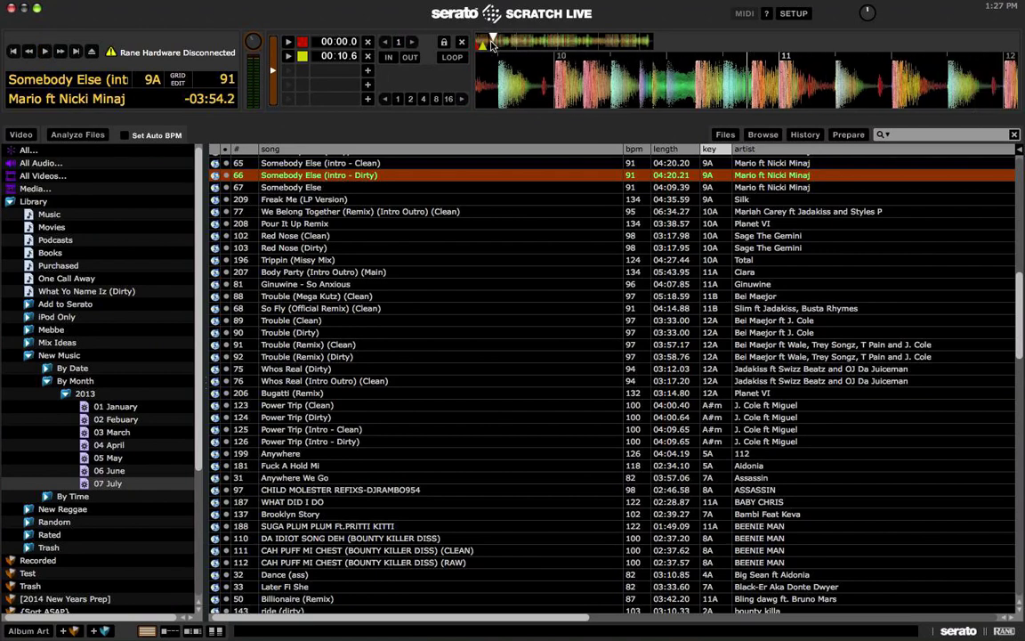
left_click(488, 45)
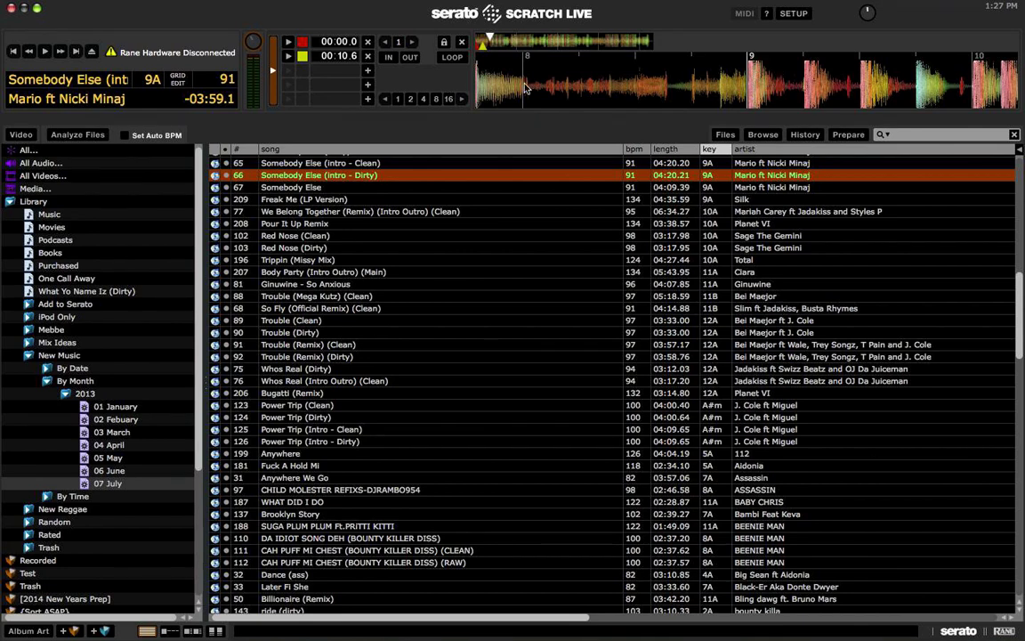
left_click(367, 72)
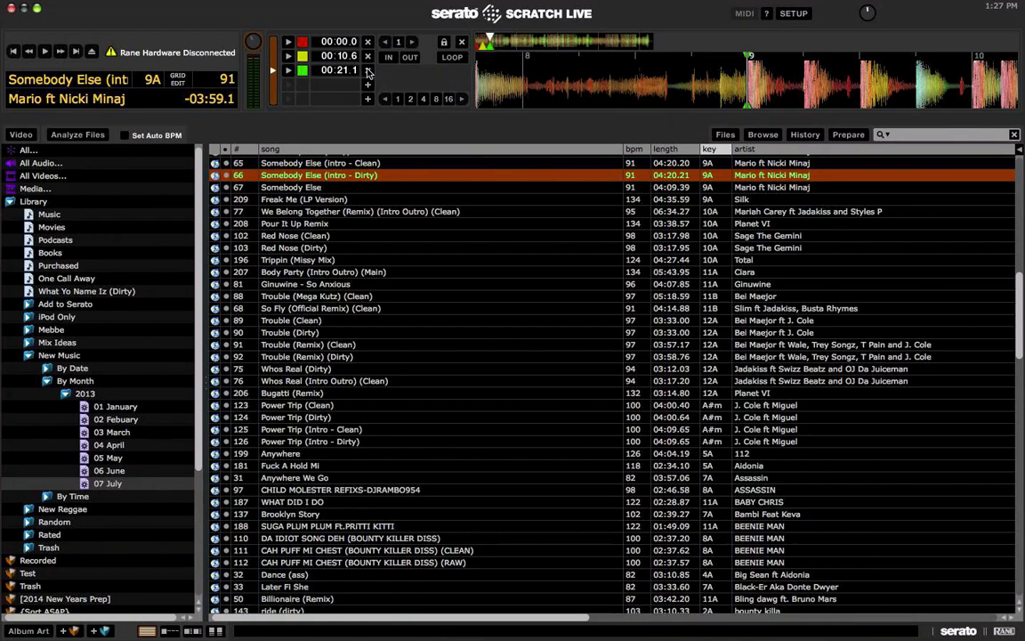
Step: Skip around in the current track, stop playback and return to its start
left_click(540, 41)
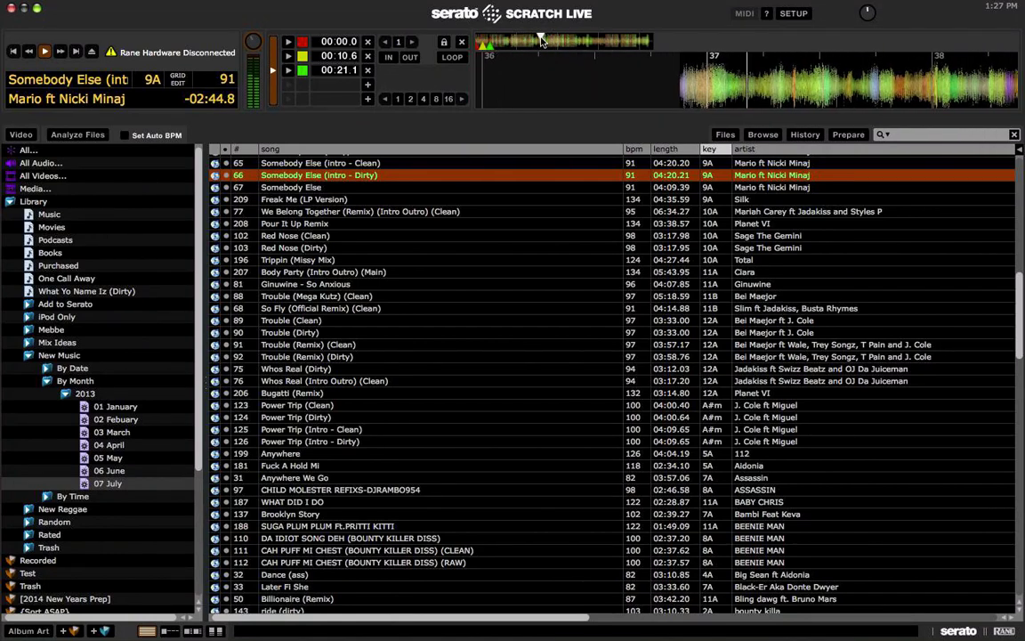
left_click(528, 41)
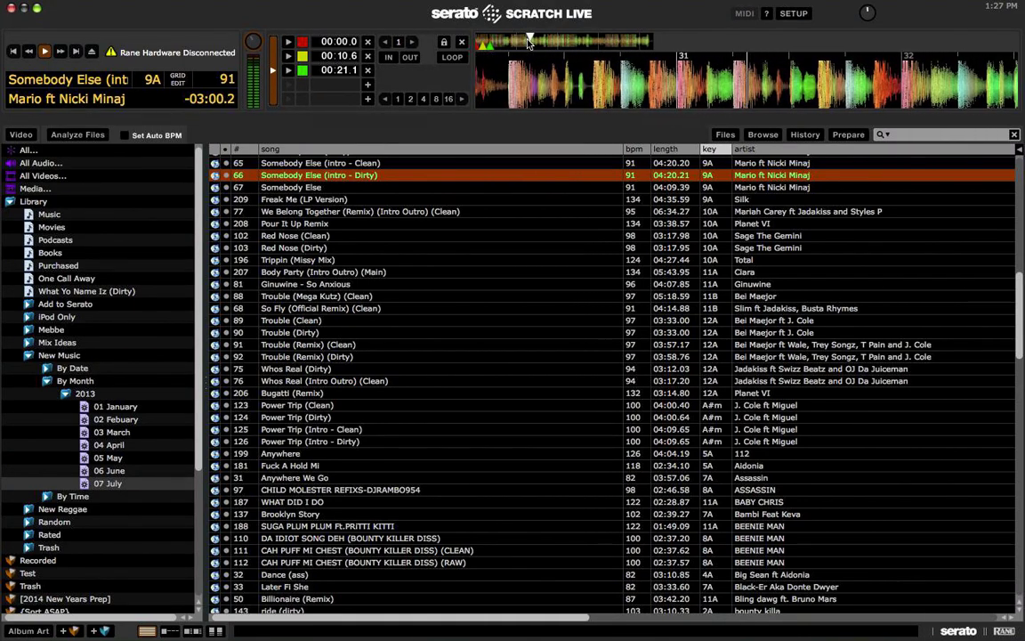
key("space")
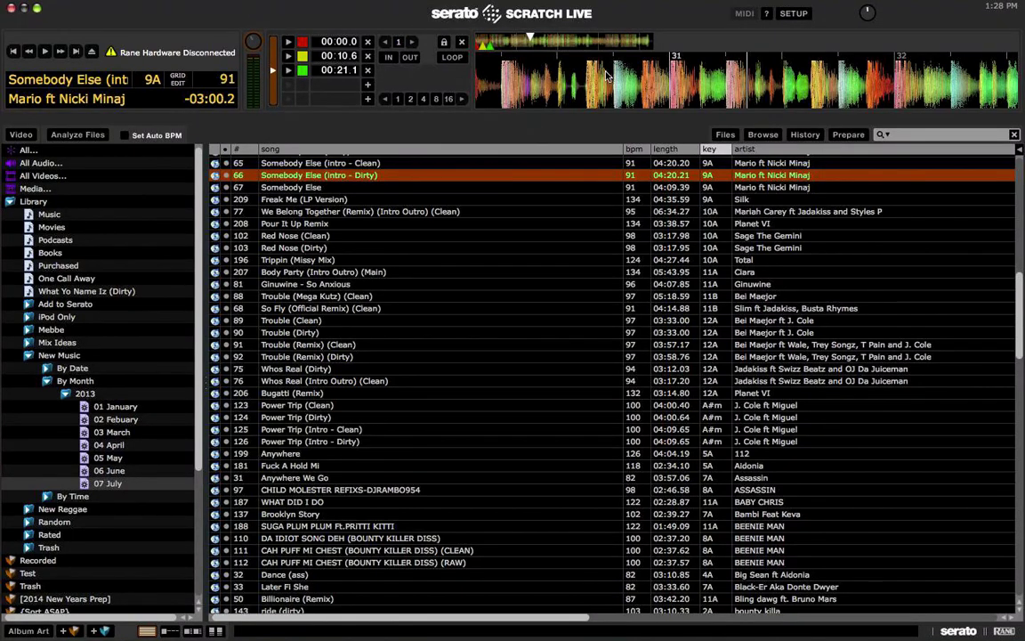
key("shift+Left")
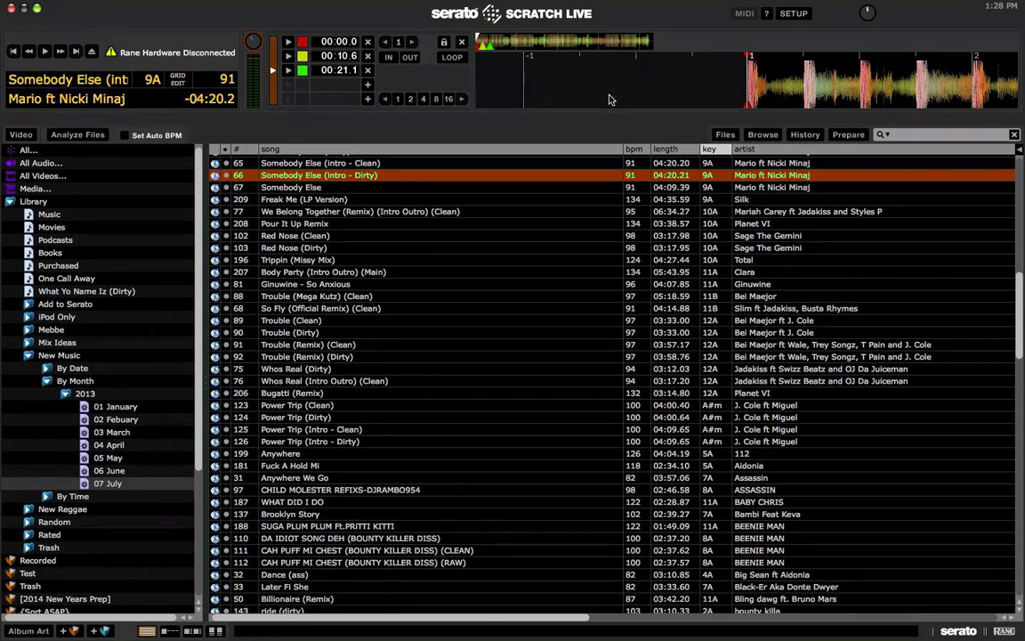
Step: Step down the library loading each track to the deck, through Red Nose (Clean)
key("Up")
key("Down")
key("Down")
key("shift+Left")
key("Down")
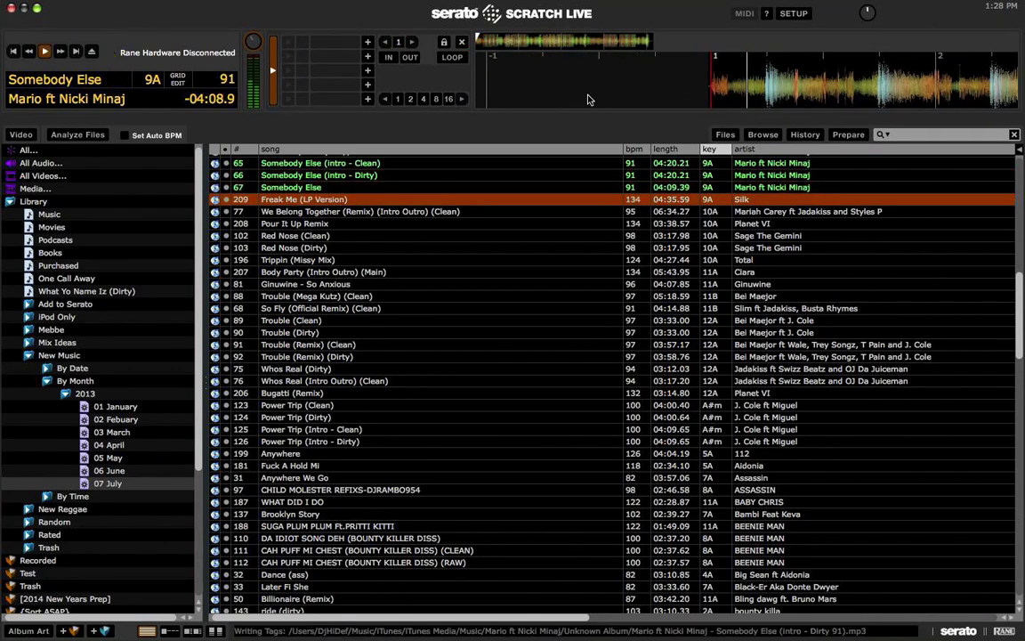
key("Down")
key("shift+Left")
key("Down")
key("shift+Left")
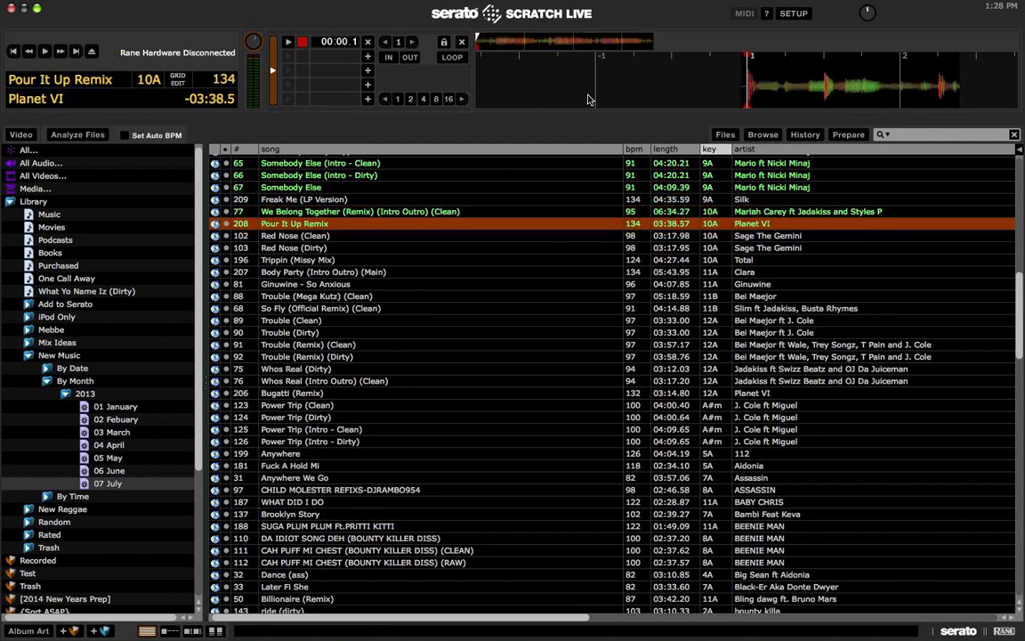
key("Down")
key("shift+Left")
key("Down")
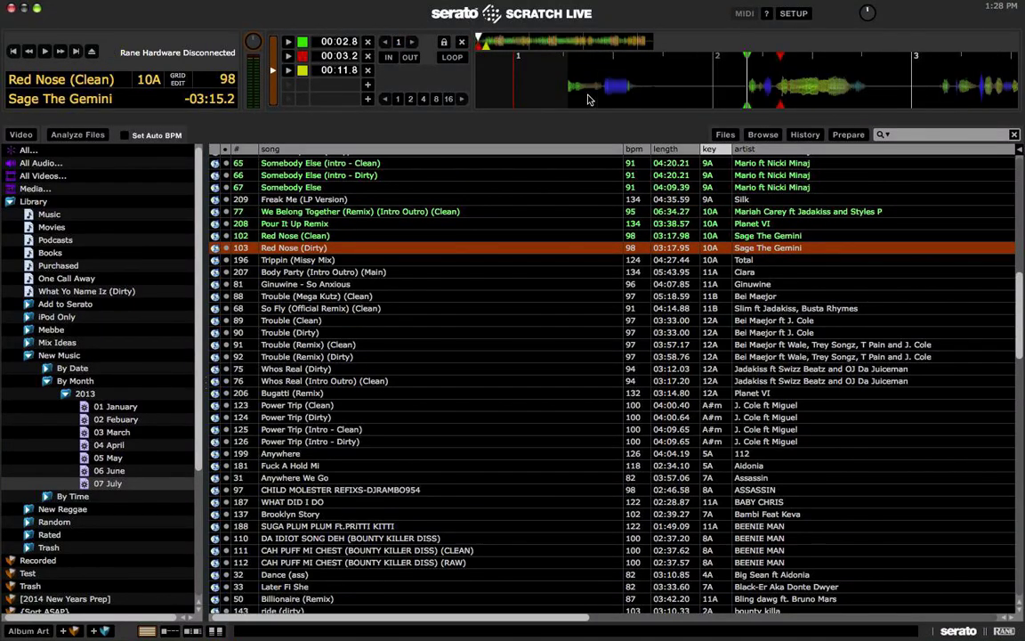
Step: Scrub back and forth through Red Nose (Clean) on the deck waveform
left_click(522, 75)
left_click_drag(528, 77, 795, 50)
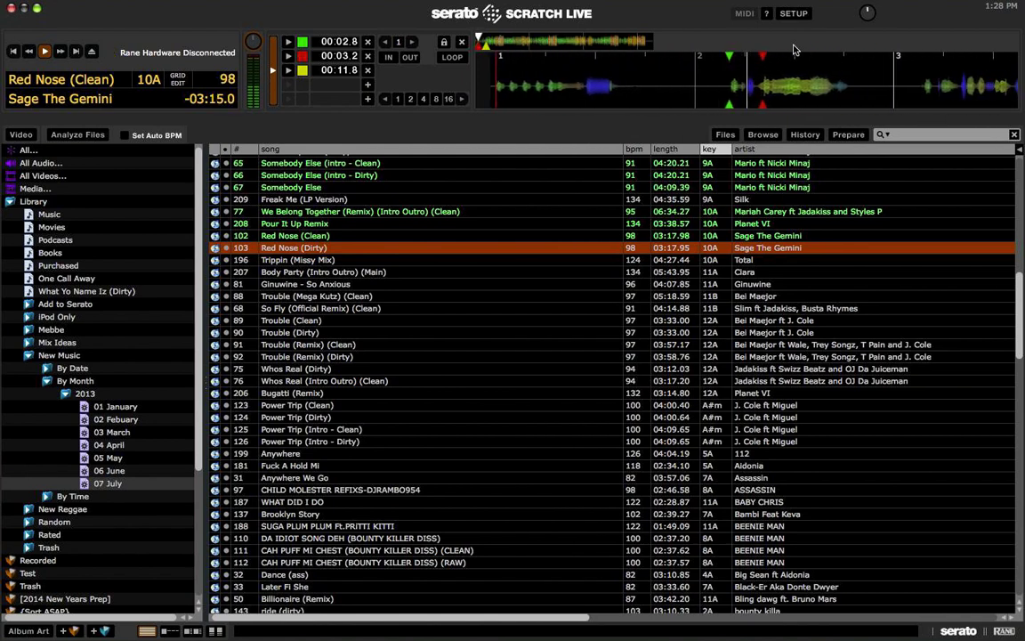
left_click_drag(774, 67, 782, 66)
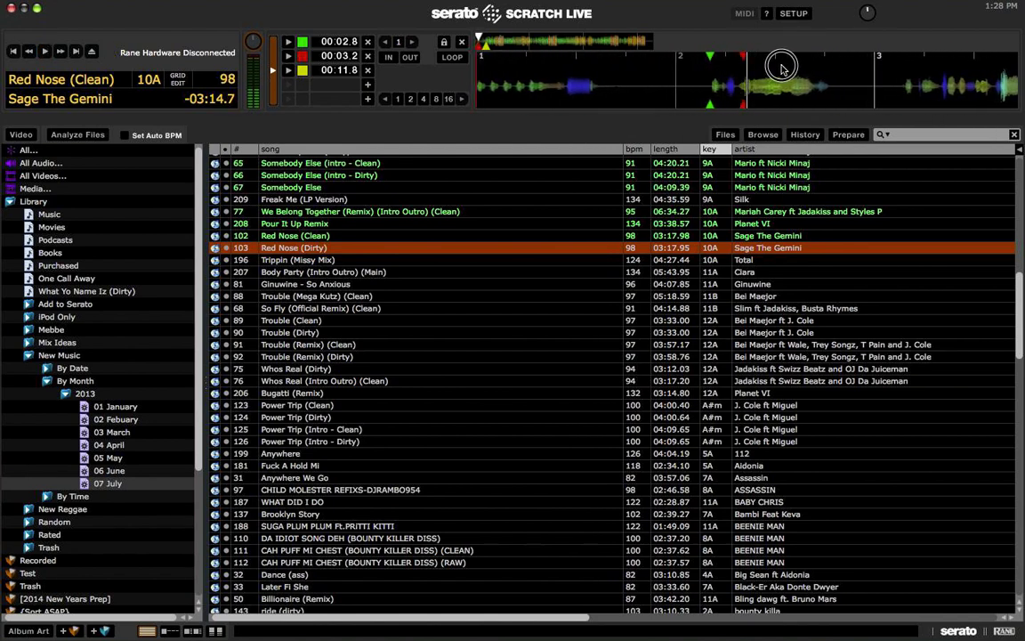
left_click(487, 46)
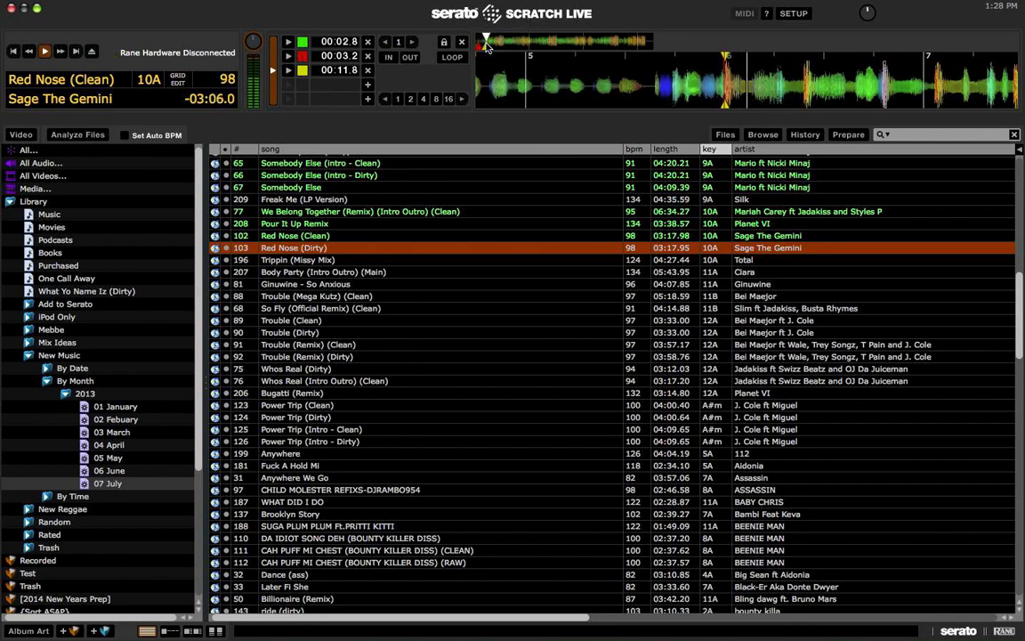
left_click_drag(703, 78, 765, 80)
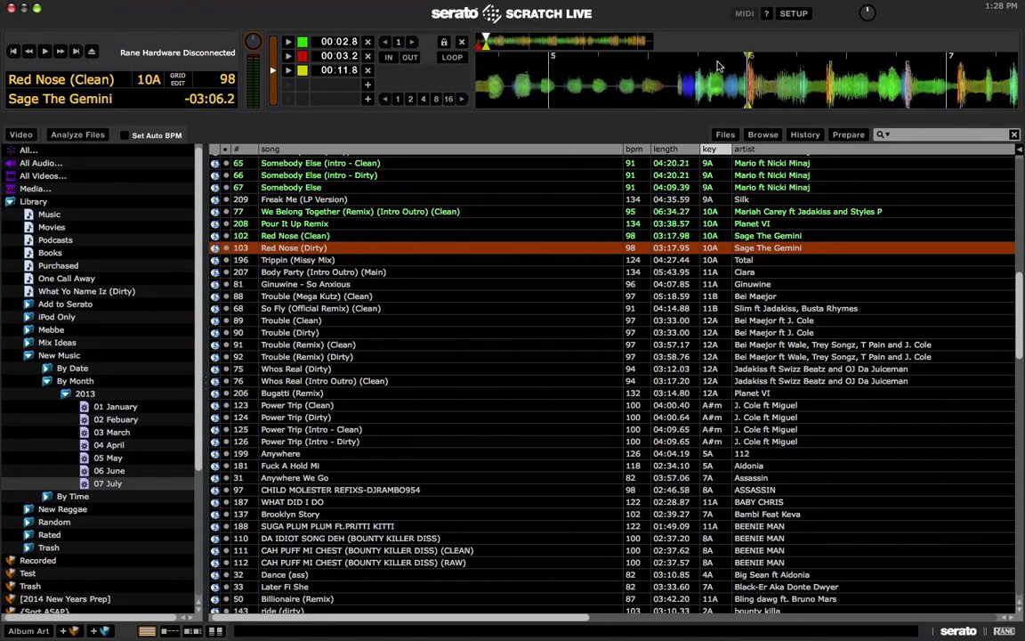
left_click(478, 45)
mouse_move(498, 76)
left_mouse_down()
mouse_move(735, 85)
mouse_move(579, 93)
left_mouse_up()
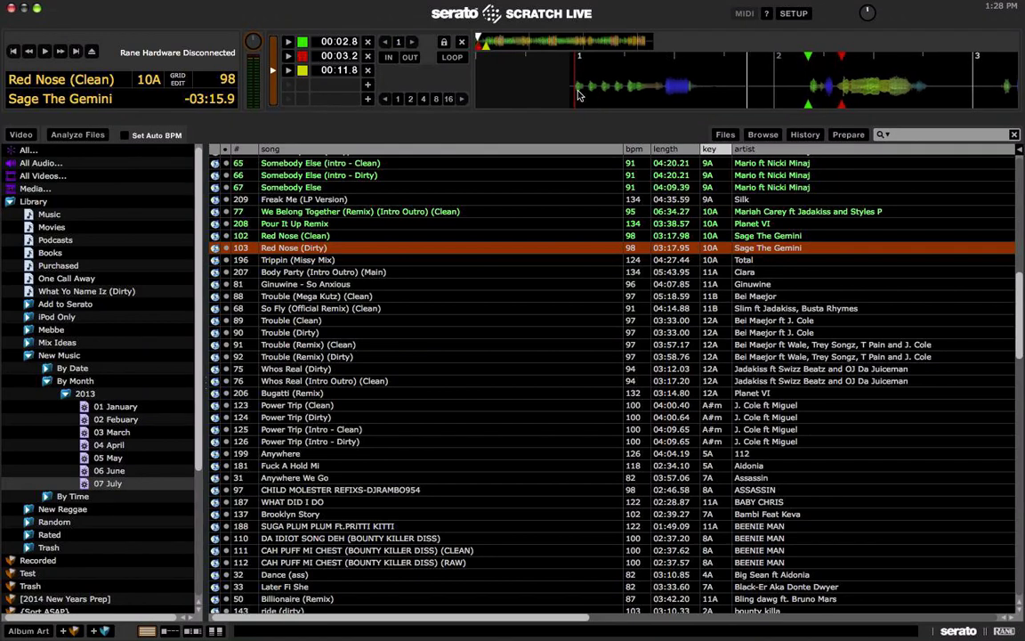
Step: Shift the Red Nose (Clean) beatgrid in grid edit so the downbeat aligns
left_click(175, 87)
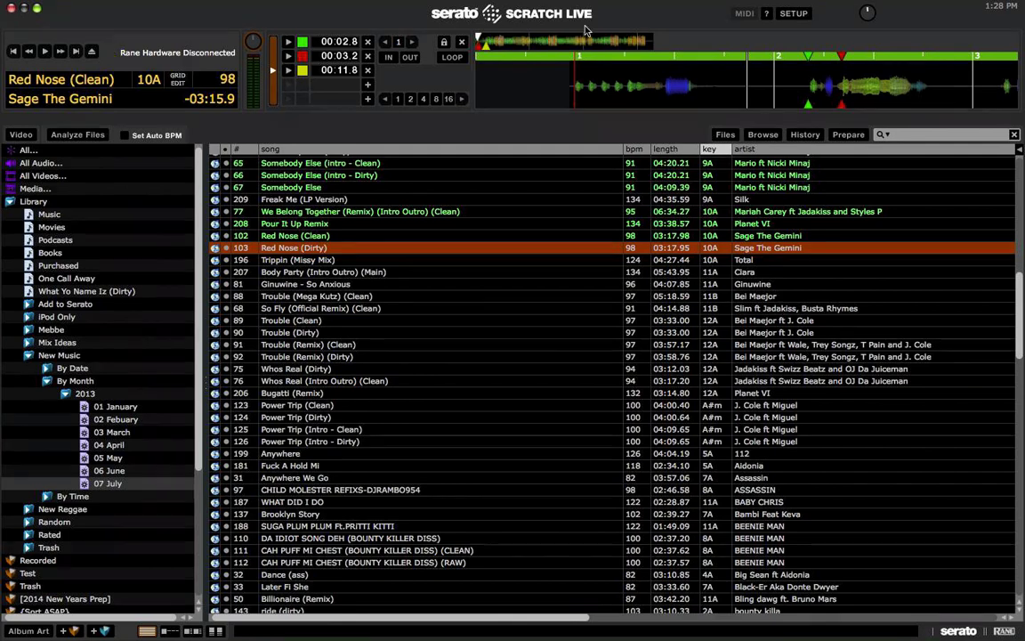
mouse_move(518, 54)
left_mouse_down()
mouse_move(630, 71)
mouse_move(615, 82)
mouse_move(518, 77)
left_mouse_up()
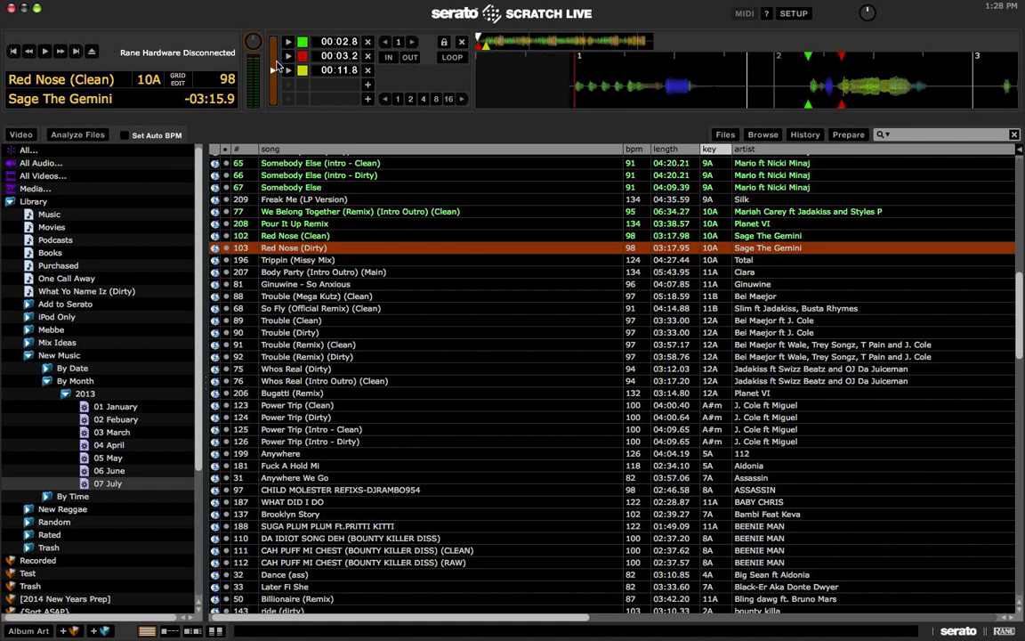
left_click(177, 79)
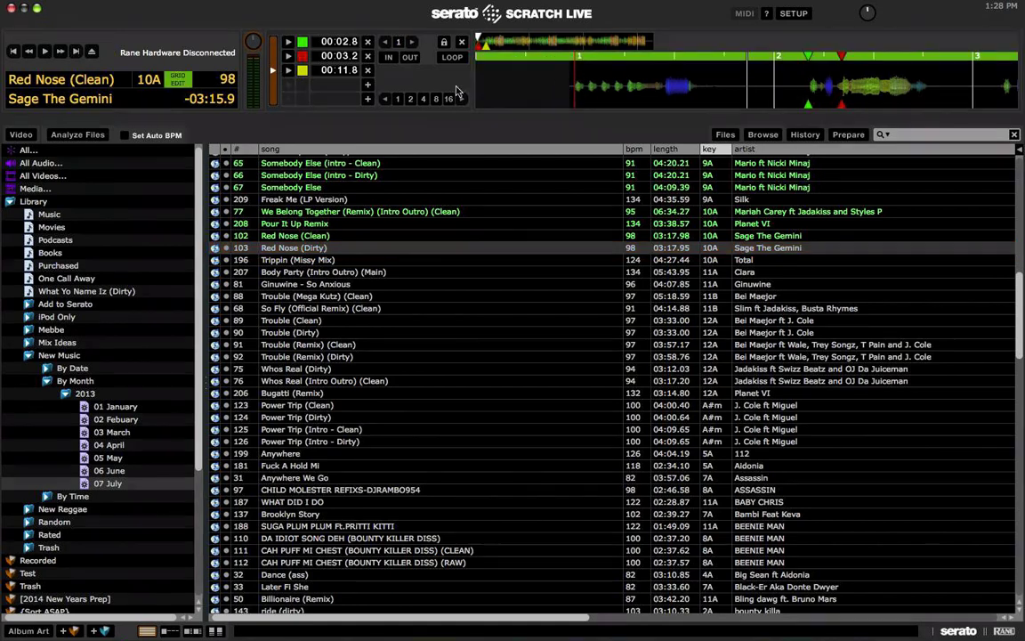
left_click_drag(516, 53, 805, 59)
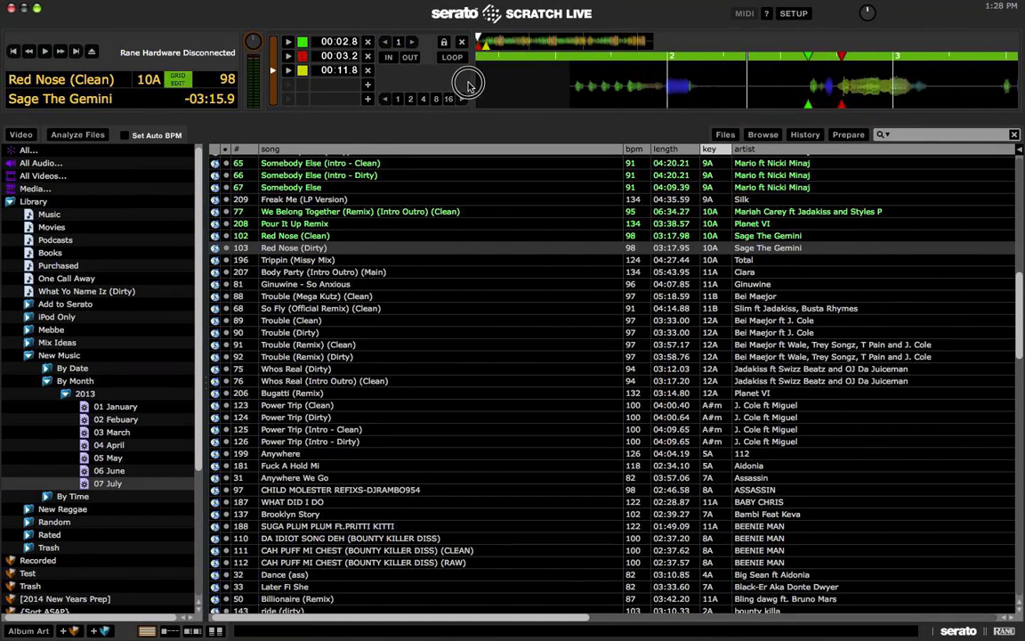
mouse_move(574, 62)
left_mouse_down()
mouse_move(687, 62)
mouse_move(572, 62)
mouse_move(576, 72)
left_mouse_up()
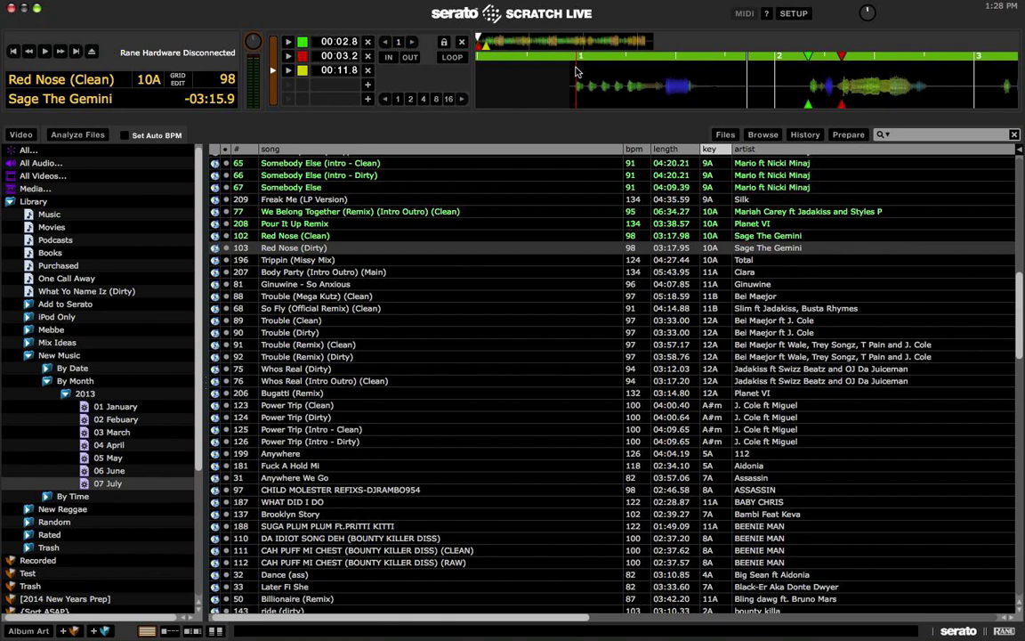
key("Escape")
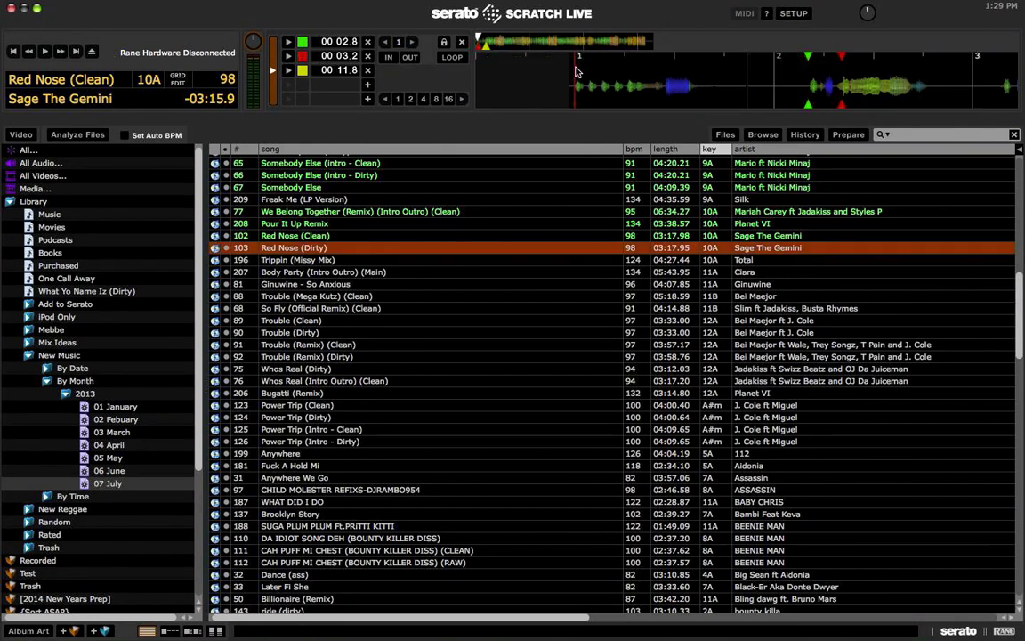
Step: Re-edit the grid from the first marker and play the track to check alignment
mouse_move(576, 71)
left_mouse_down()
mouse_move(800, 69)
mouse_move(765, 71)
mouse_move(819, 79)
mouse_move(507, 80)
mouse_move(989, 78)
mouse_move(524, 87)
mouse_move(750, 86)
left_mouse_up()
left_click(751, 60)
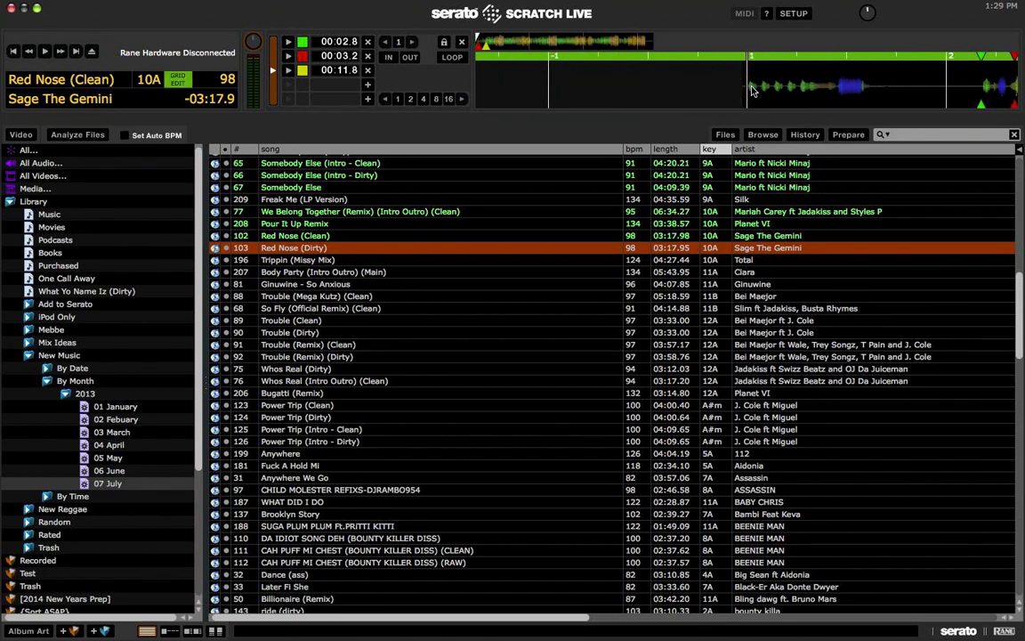
key("alt")
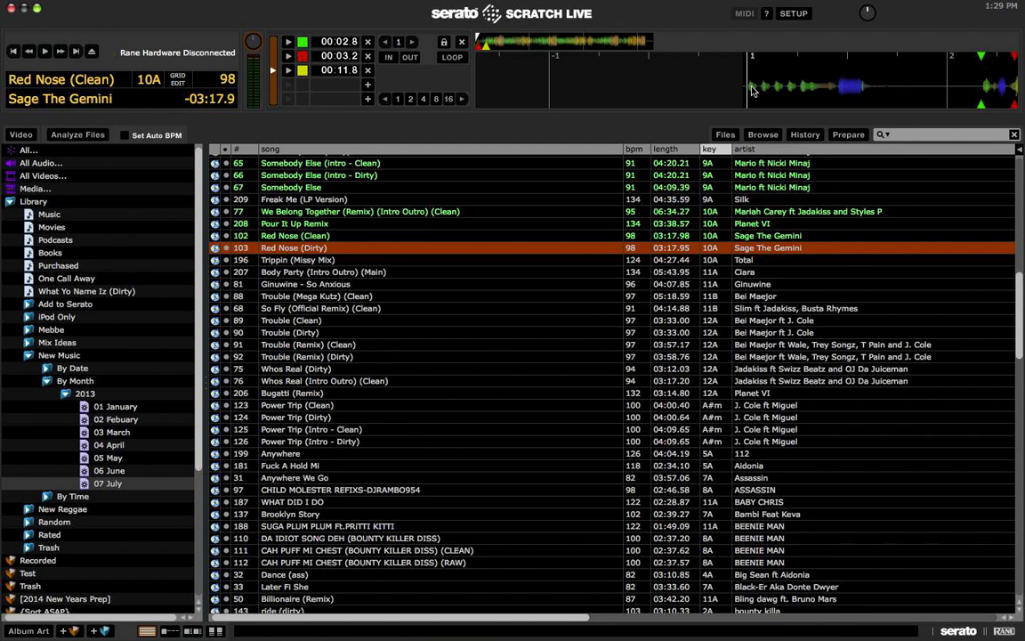
key("space")
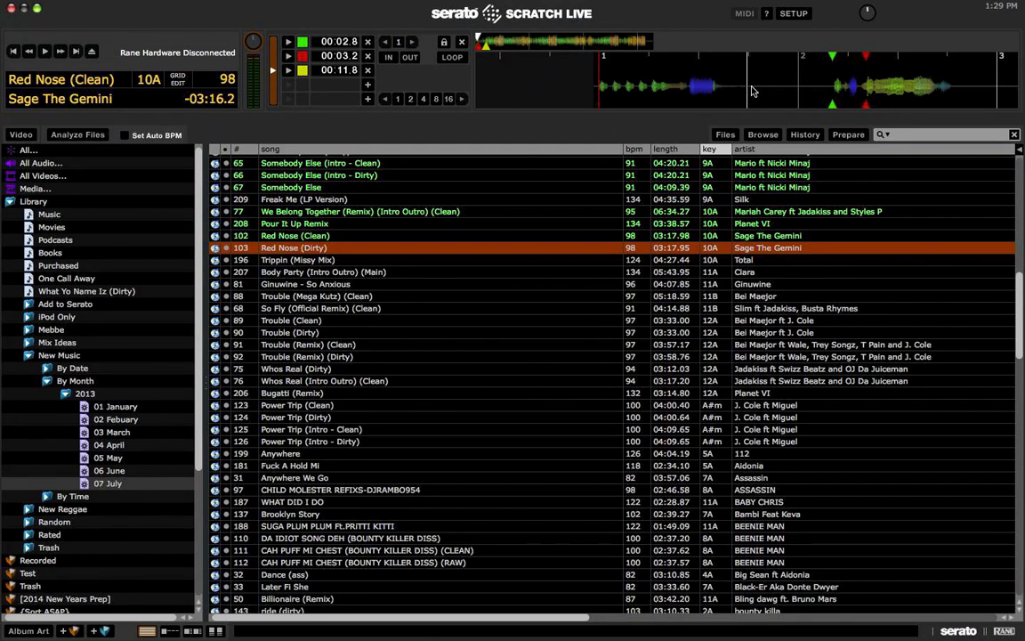
left_click(226, 248)
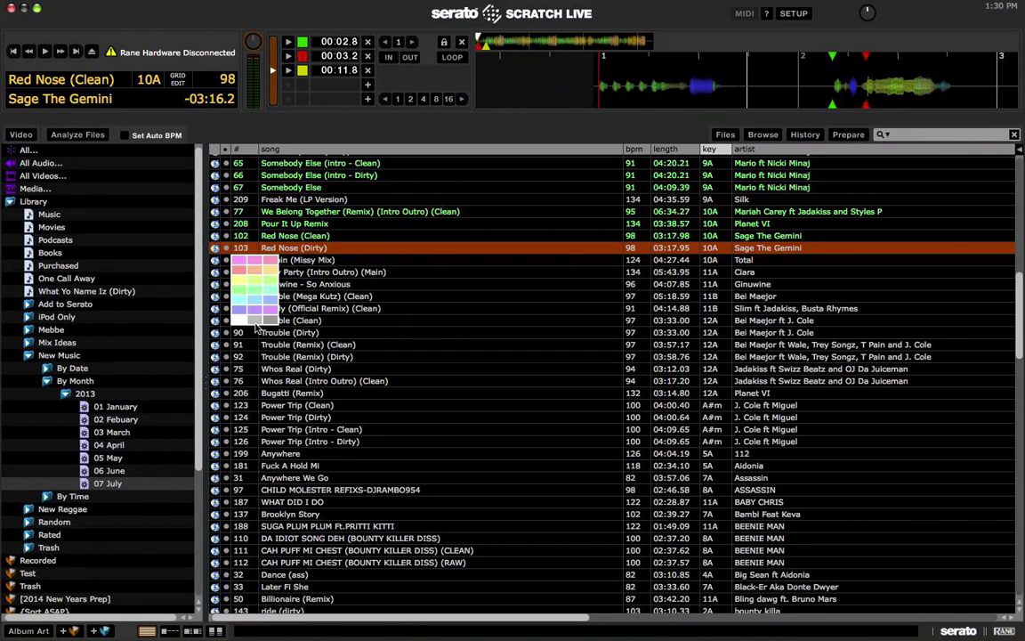
Step: Apply a colour from the palette to the Red Nose (Dirty) row
left_click(249, 244)
left_click(226, 247)
left_click(226, 249)
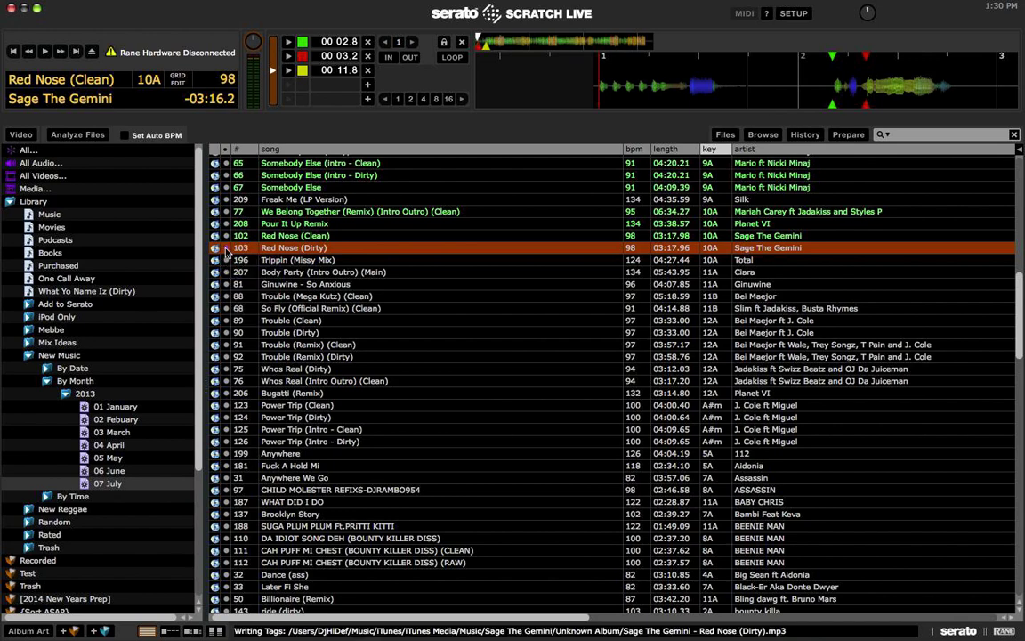
left_click(226, 248)
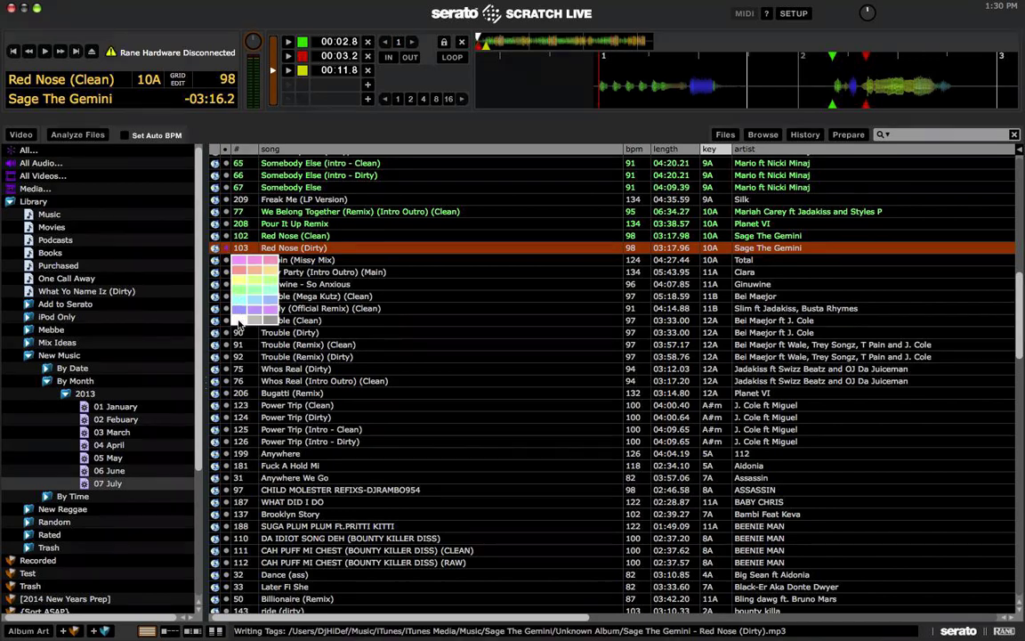
left_click(238, 324)
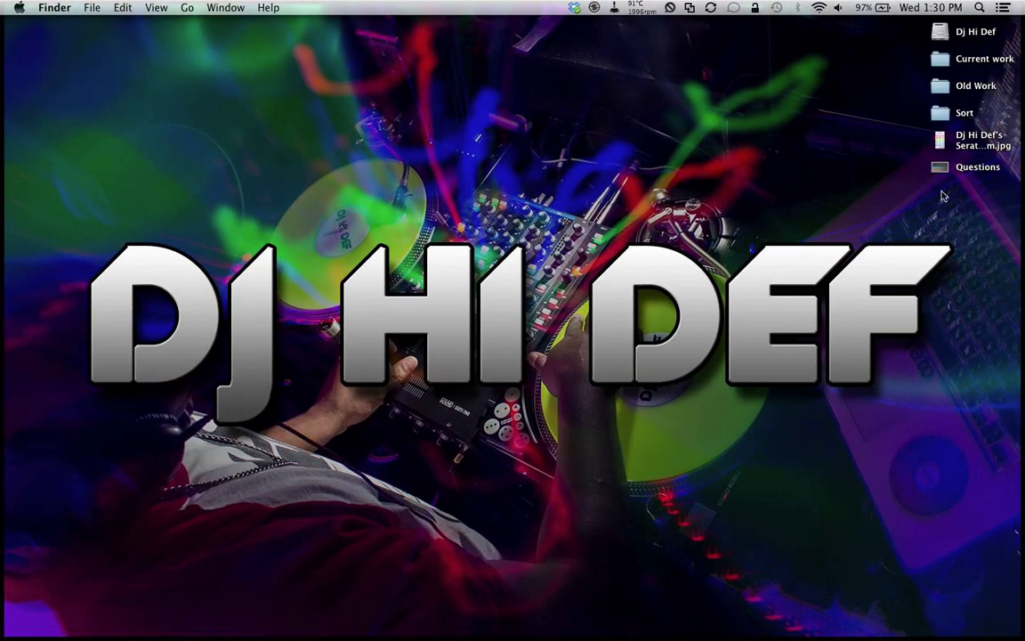
Step: Preview the Serato rating-system chart image on the desktop, then close it and return to Serato
left_click(938, 141)
key("space")
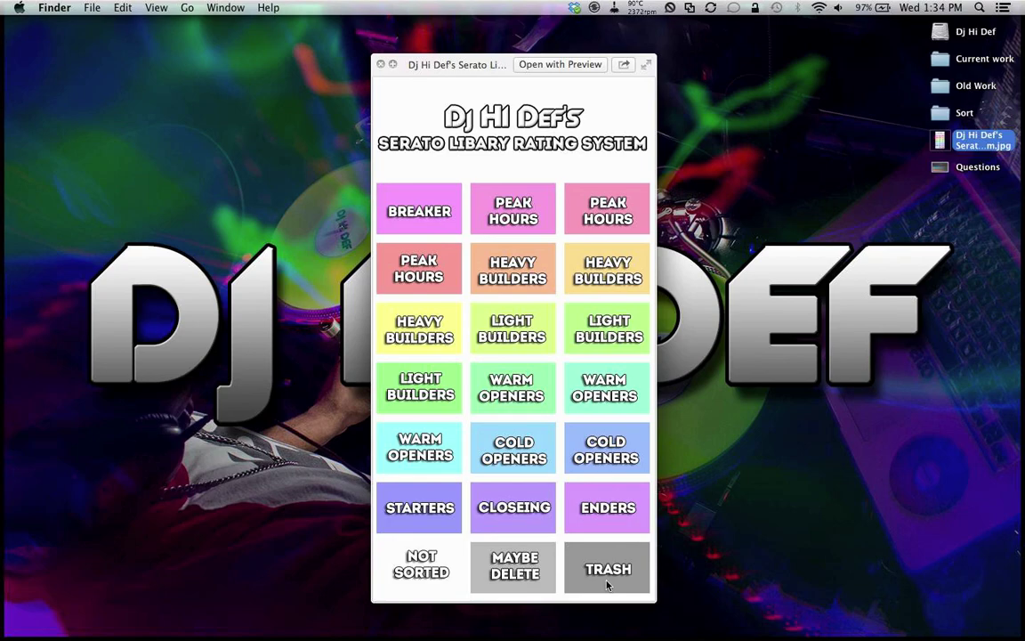
key("space")
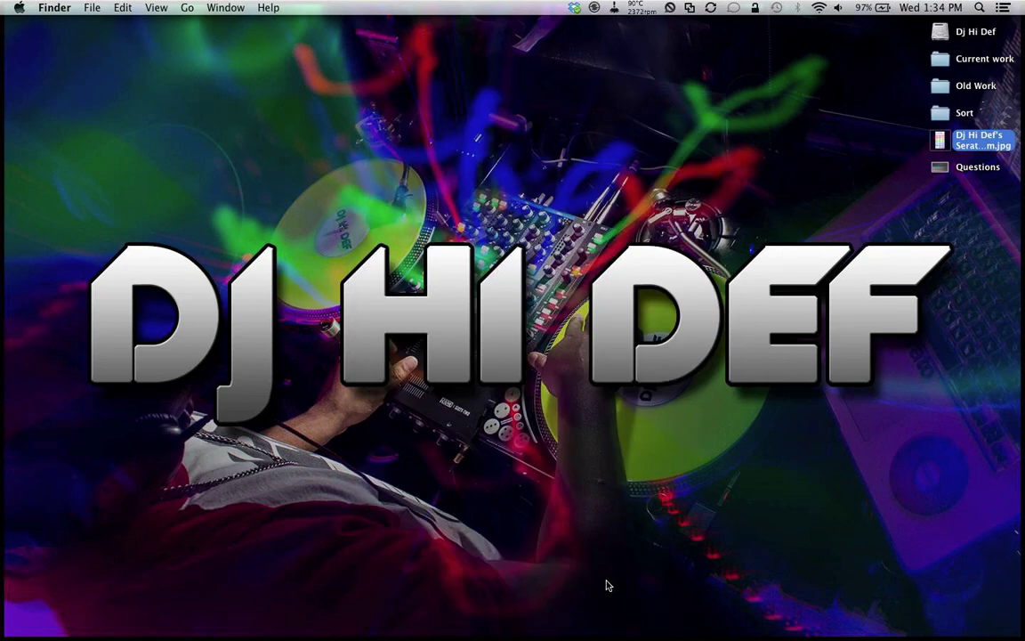
key("super+Tab")
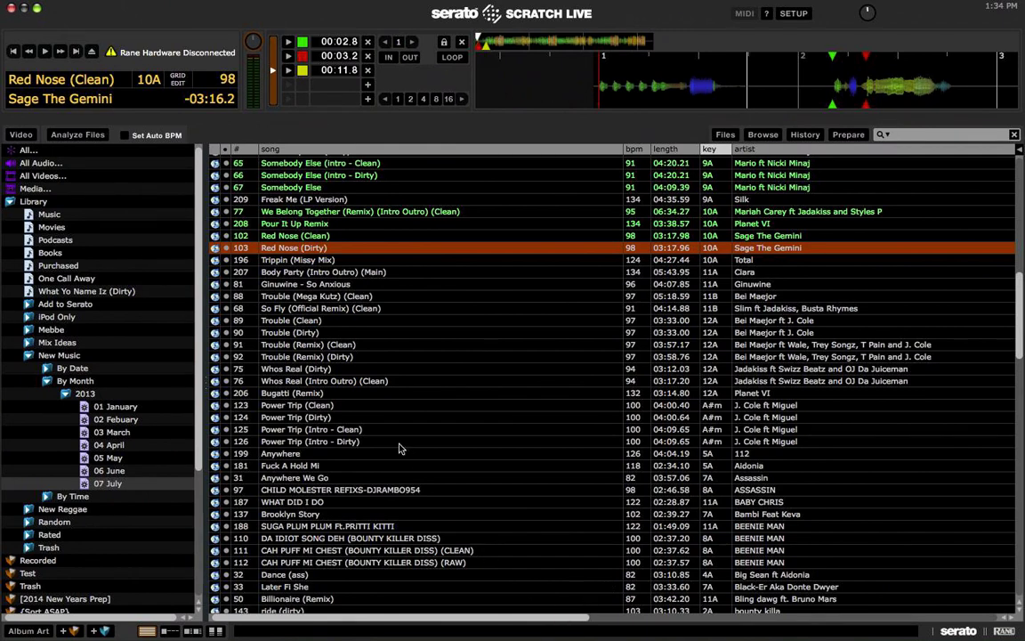
Step: Load Pour It Up Remix to deck 1, audition a few spots, then preview the rating chart
left_click(330, 370)
left_click(307, 235)
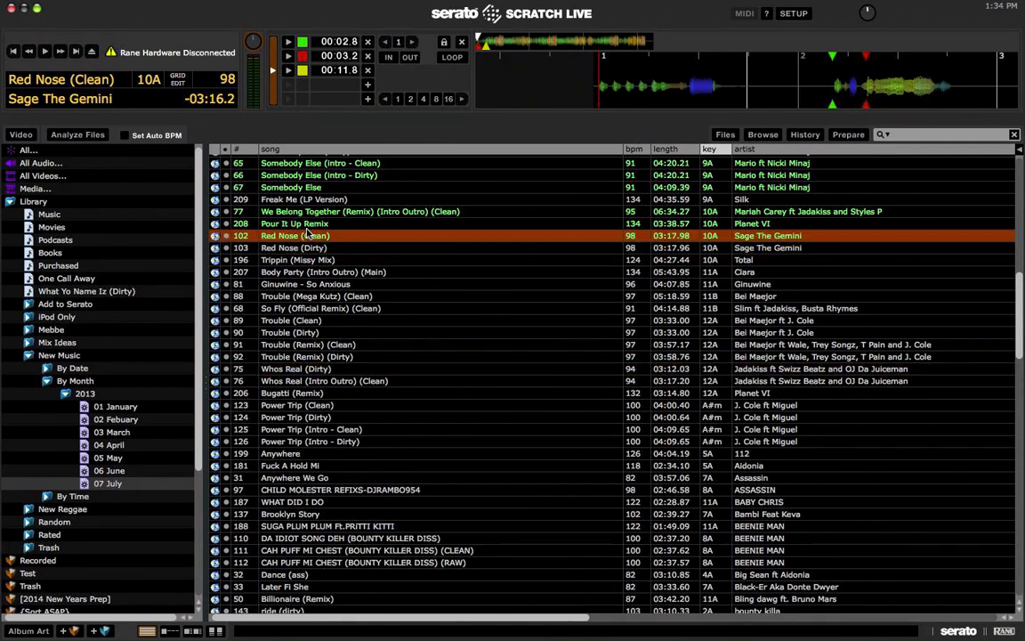
key("Up")
key("shift+Left")
left_click(513, 41)
left_click(546, 41)
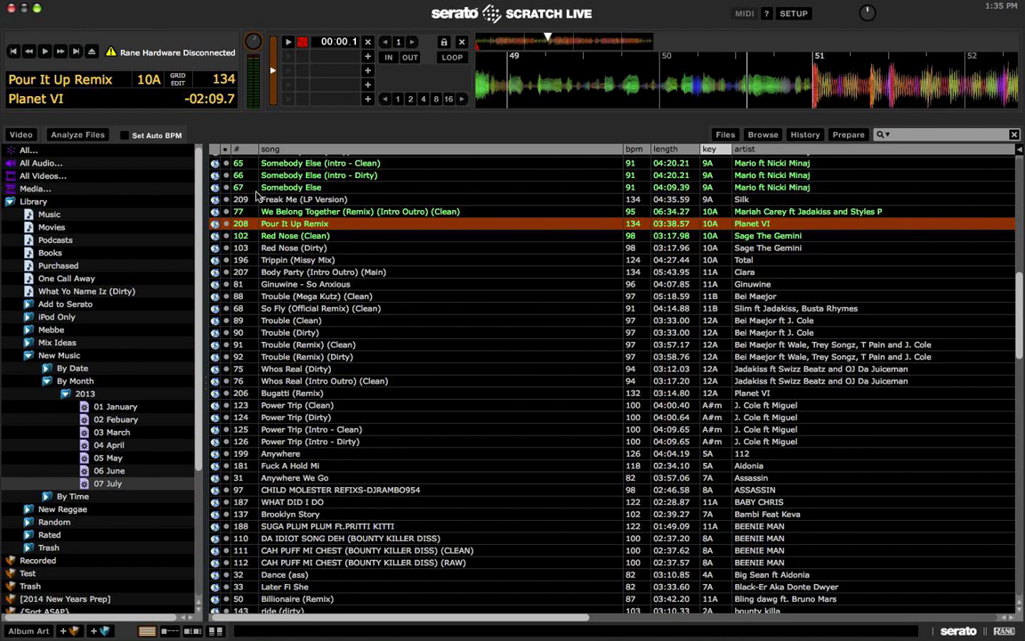
key("shift+Left")
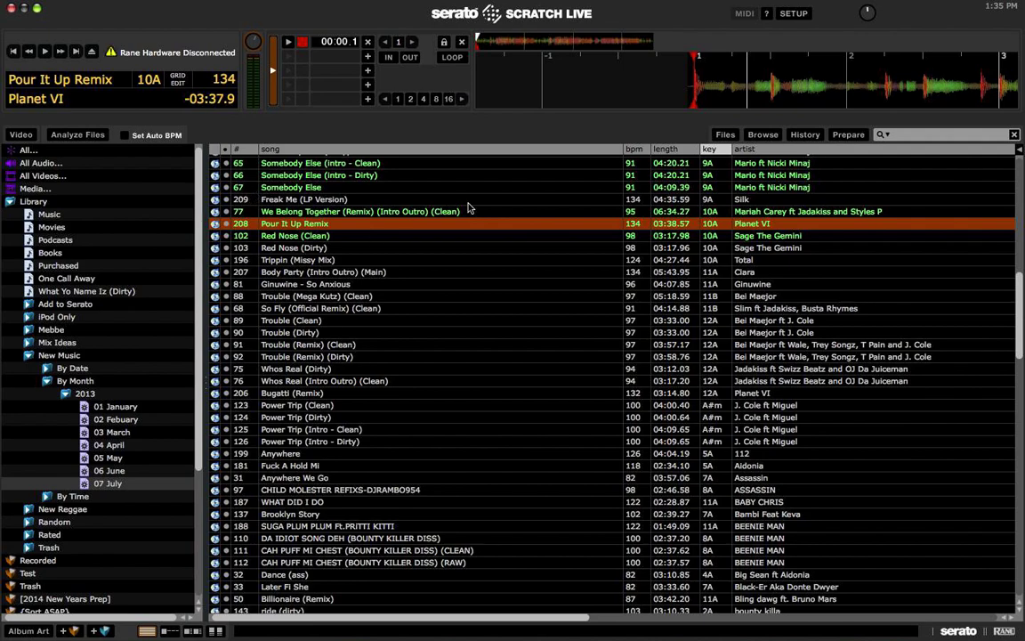
key("super+h")
key("space")
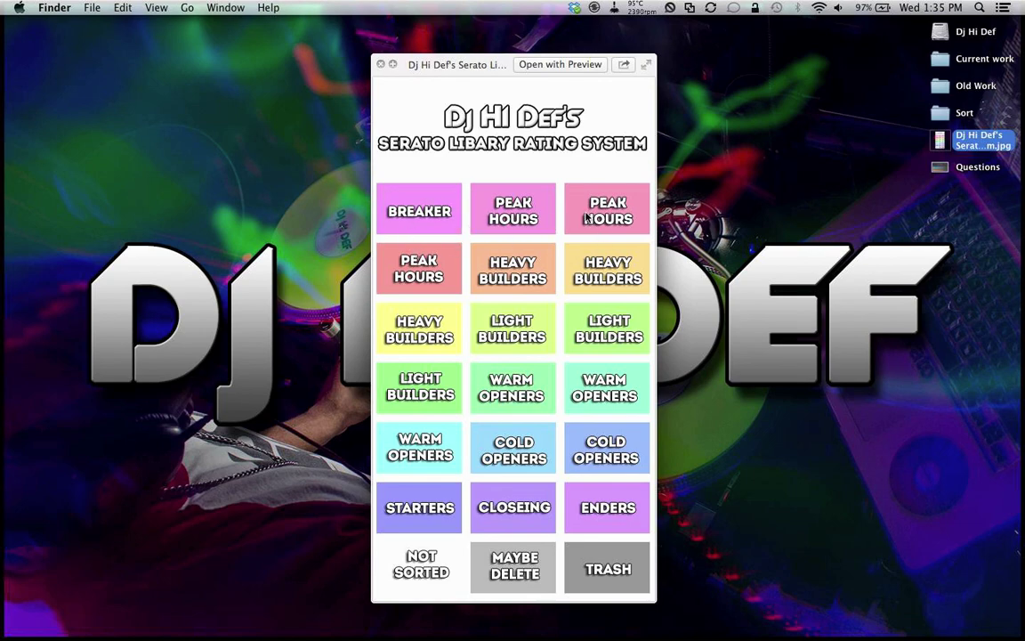
Step: Back in Serato, give the Pour It Up Remix row a colour swatch from the palette
key("space")
key("super+Tab")
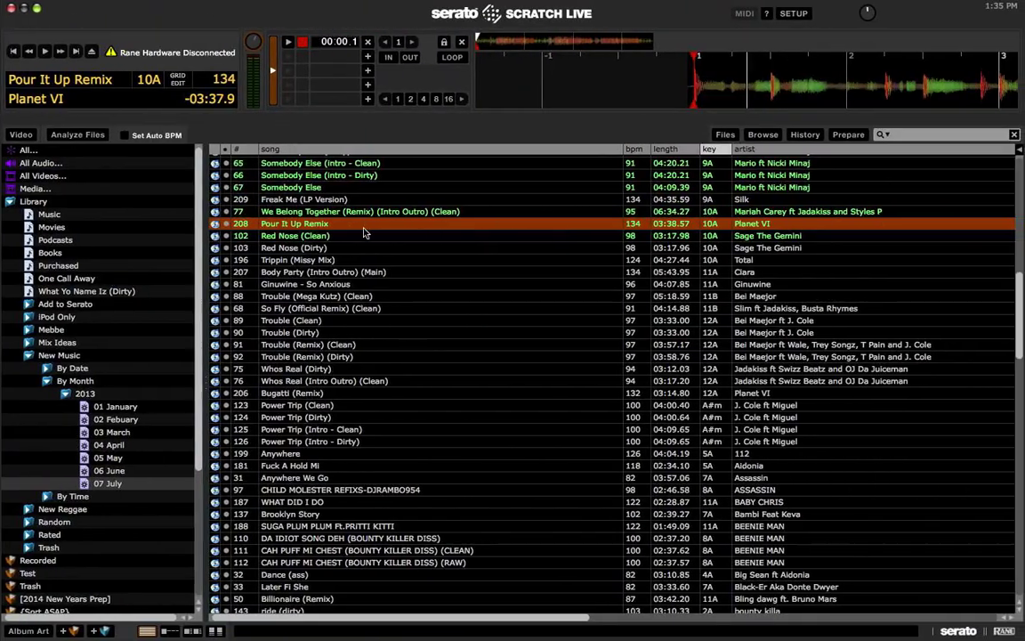
left_click(226, 223)
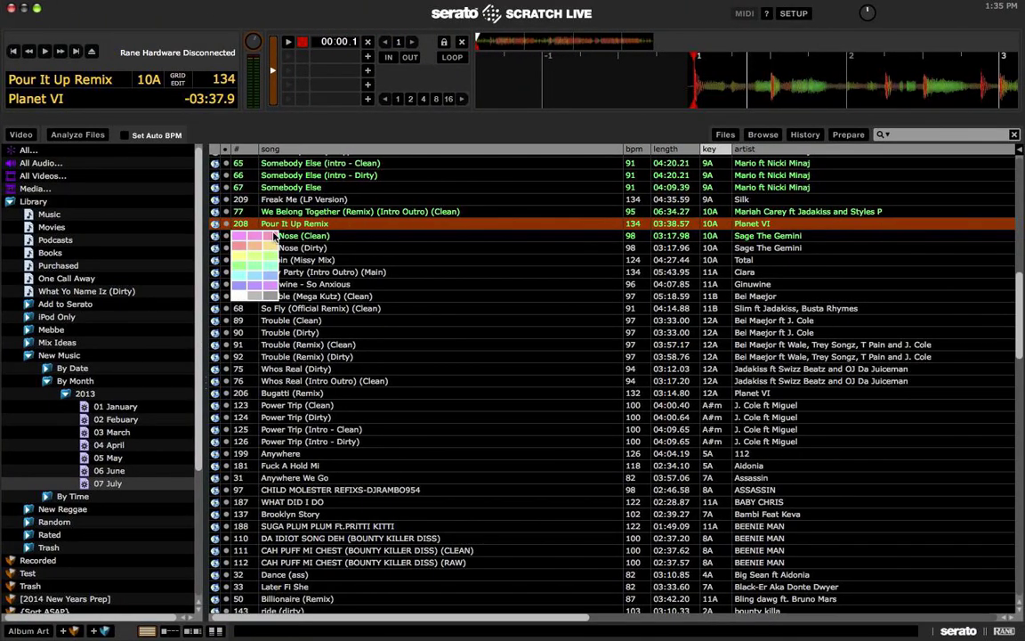
left_click(273, 239)
left_click(309, 248)
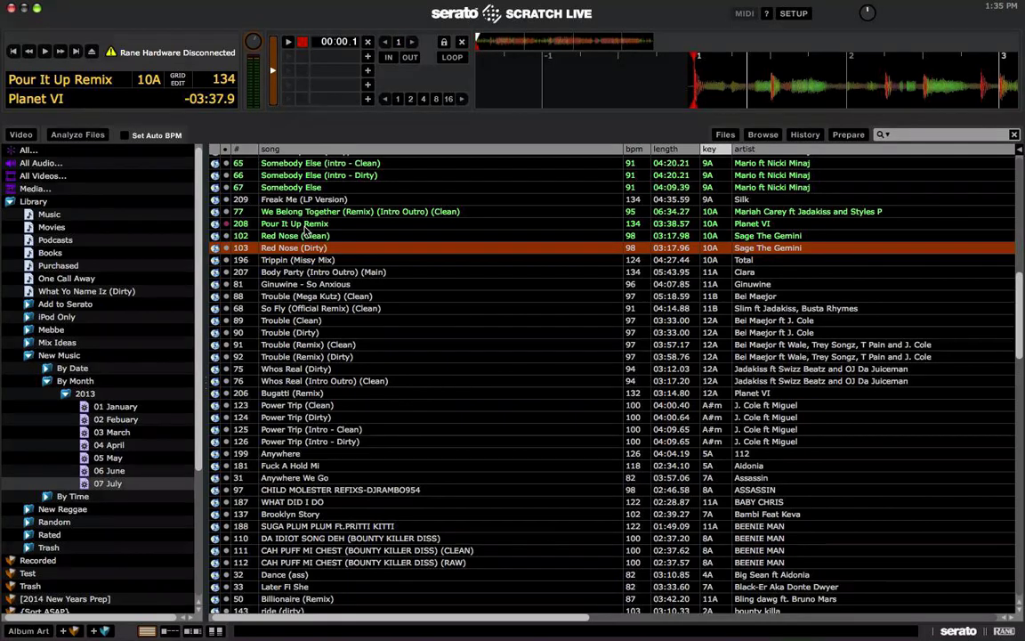
Step: Open the 06 June crate and sort its tracks by the colour column
scroll(347, 316, "down", 1)
scroll(347, 320, "down", 15)
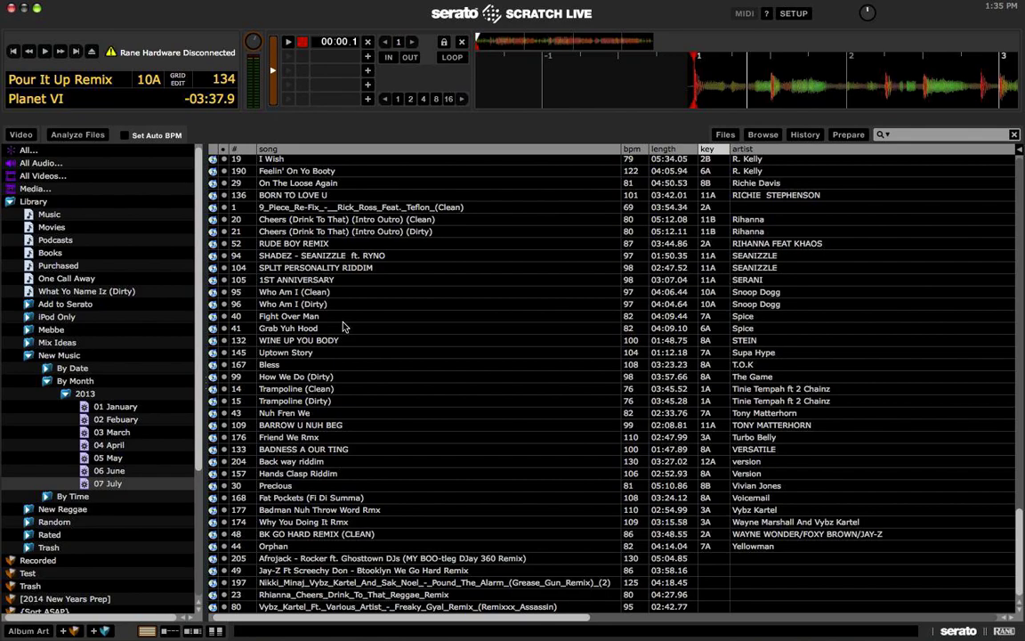
left_click(109, 469)
scroll(371, 414, "up", 3)
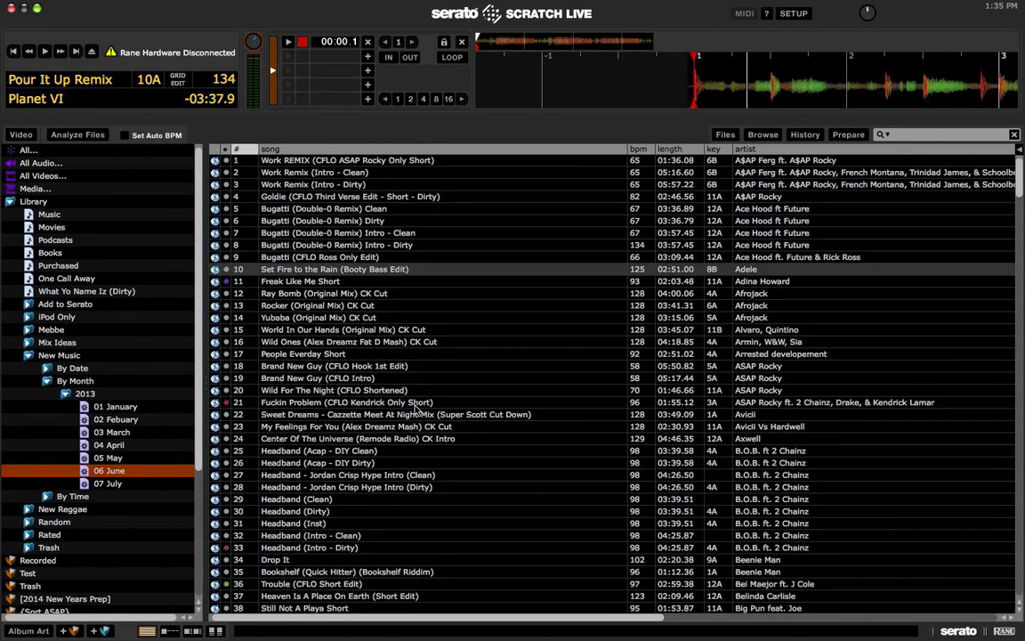
scroll(382, 412, "down", 8)
scroll(405, 409, "up", 8)
scroll(405, 409, "down", 20)
scroll(253, 292, "down", 15)
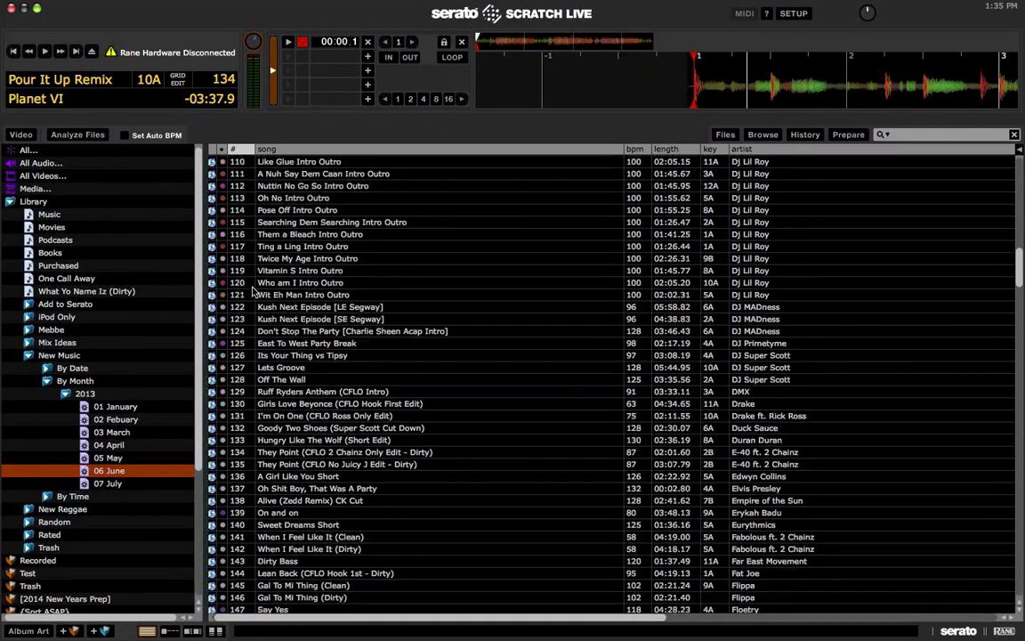
scroll(252, 291, "up", 20)
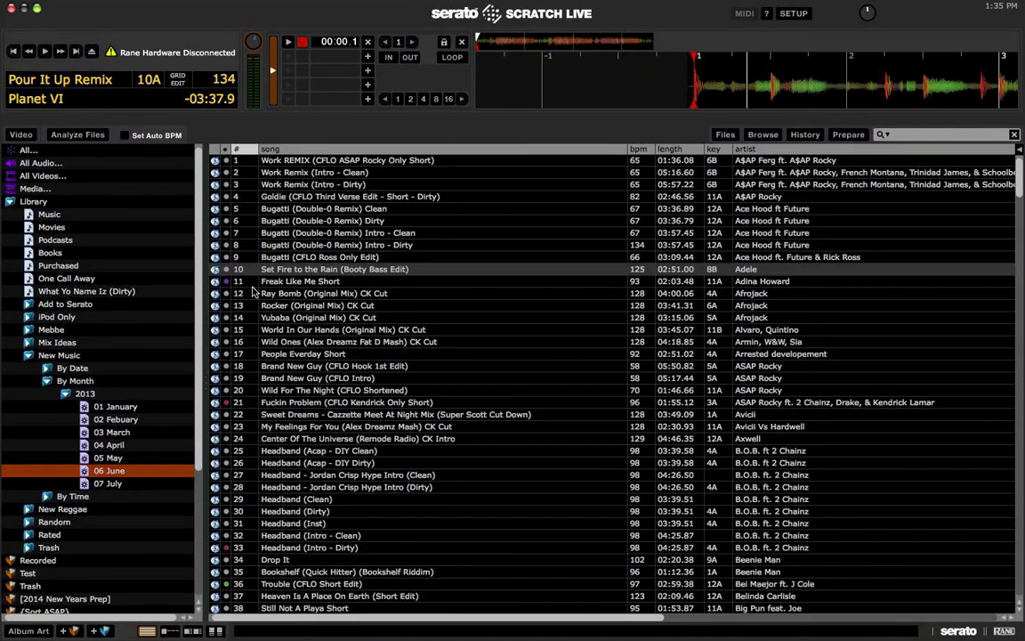
key("Tab")
left_click(227, 149)
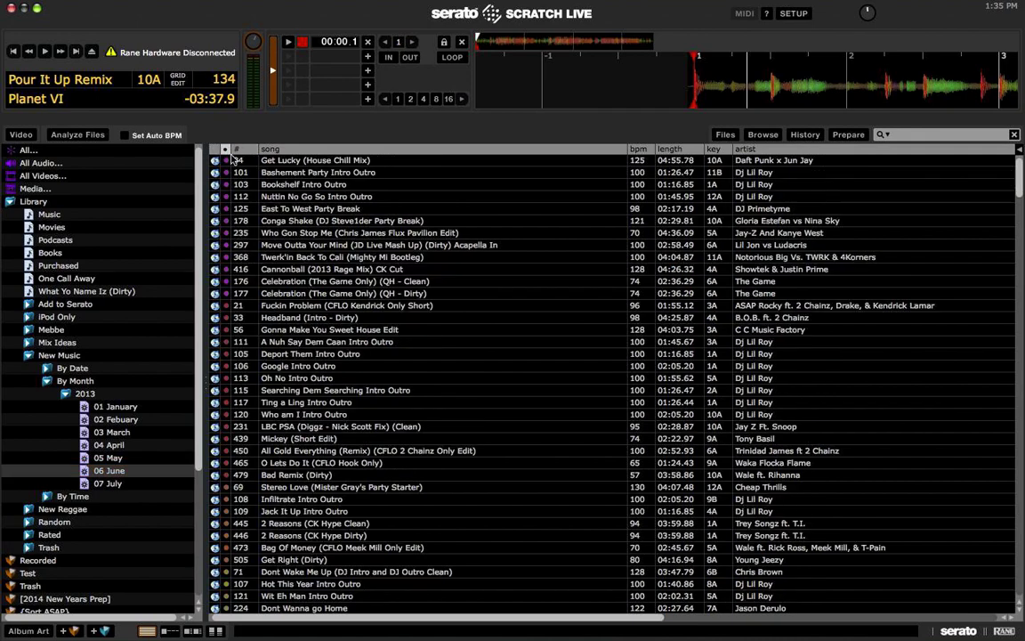
scroll(362, 217, "down", 10)
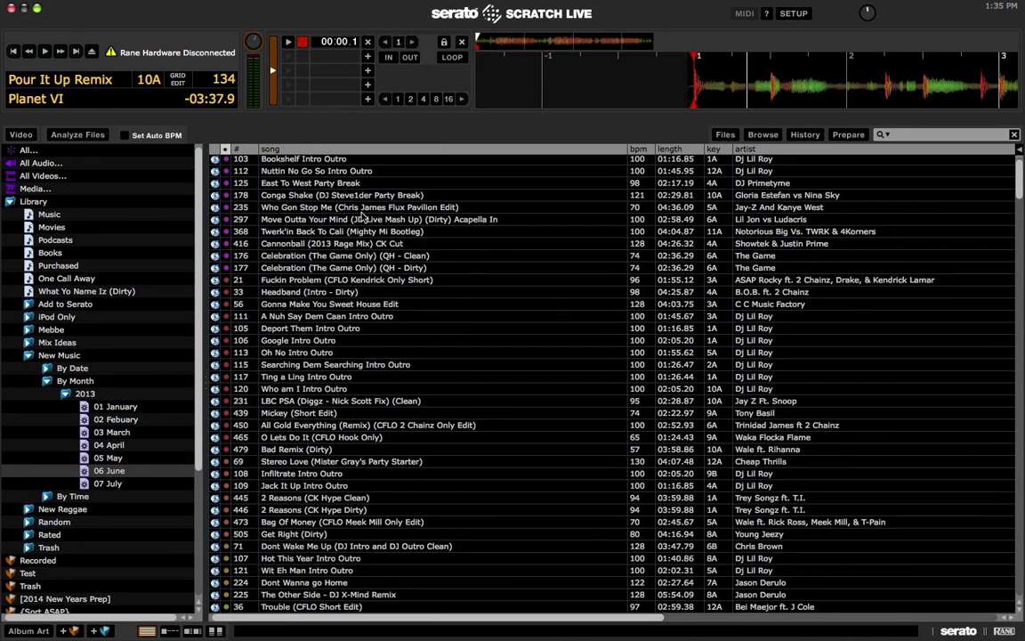
scroll(362, 216, "down", 4)
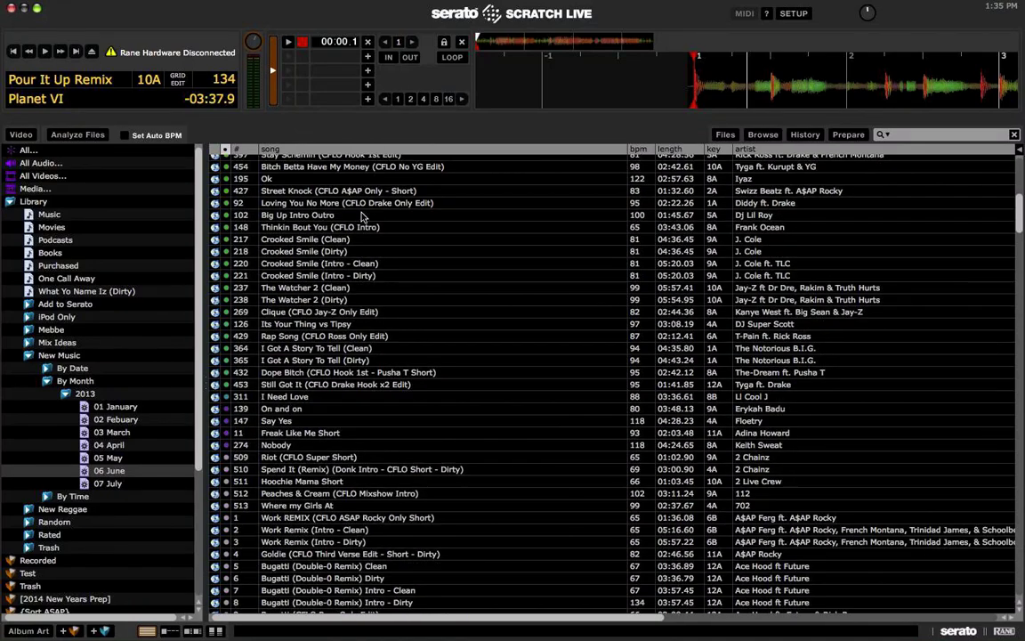
Step: Load The Watcher 2 (Dirty) onto the left deck and play its intro
left_click(365, 301)
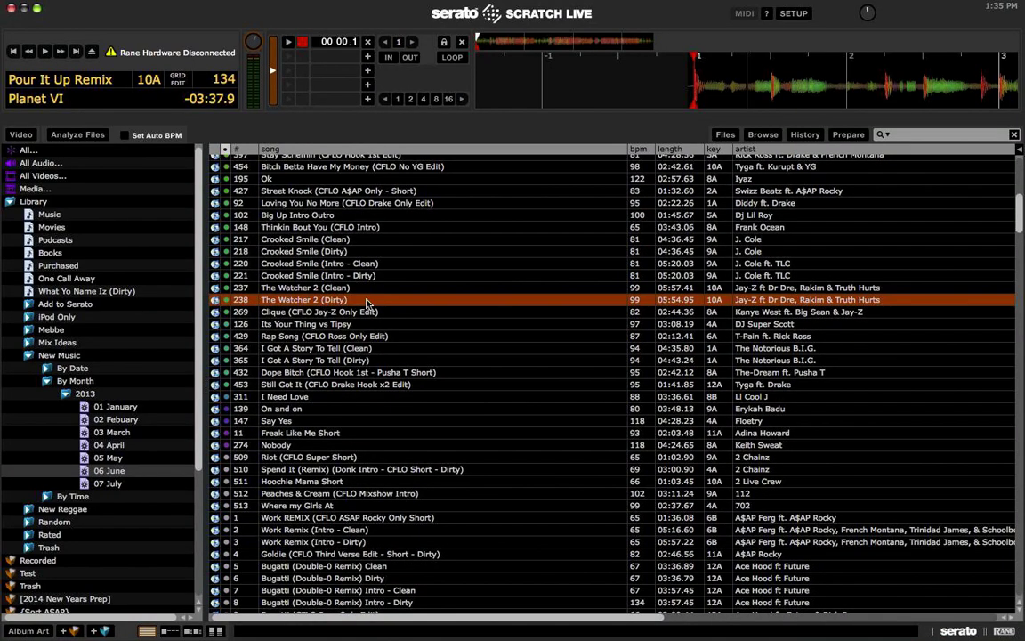
key("shift+Left")
key("space")
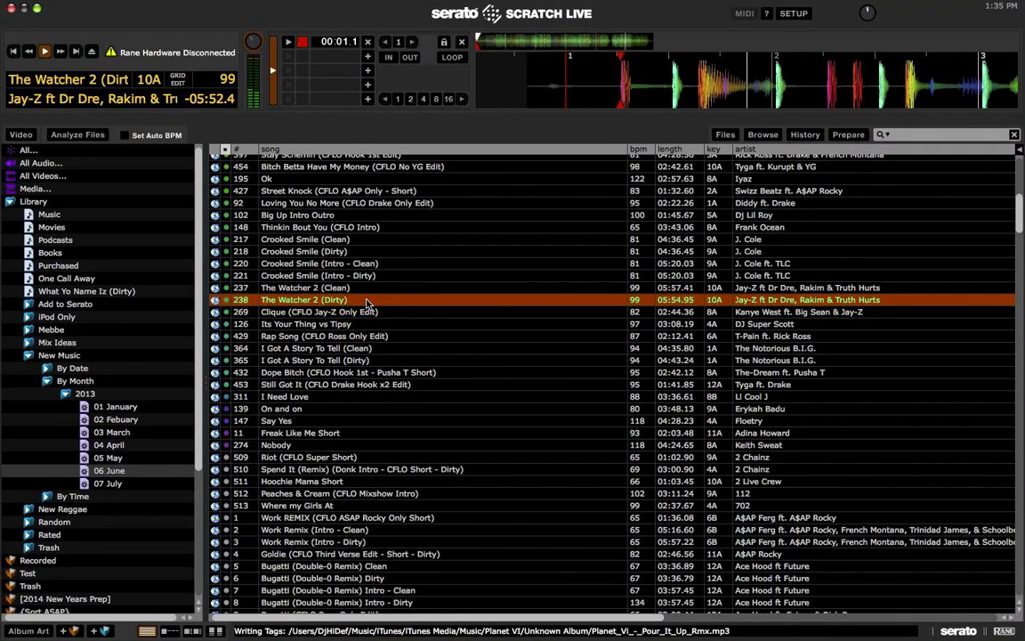
key("shift+Left")
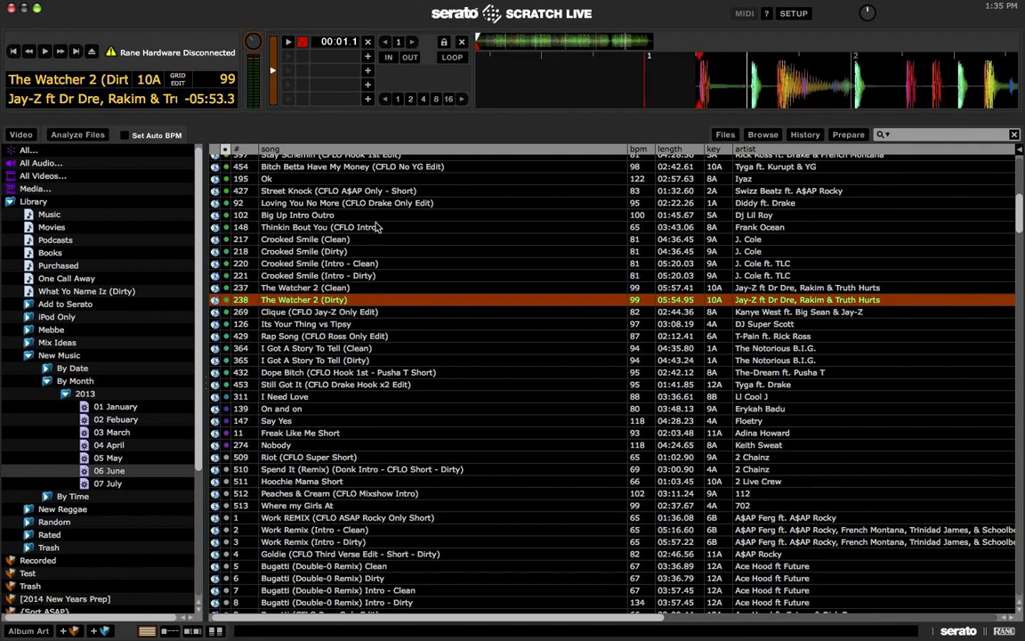
key("shift+Left")
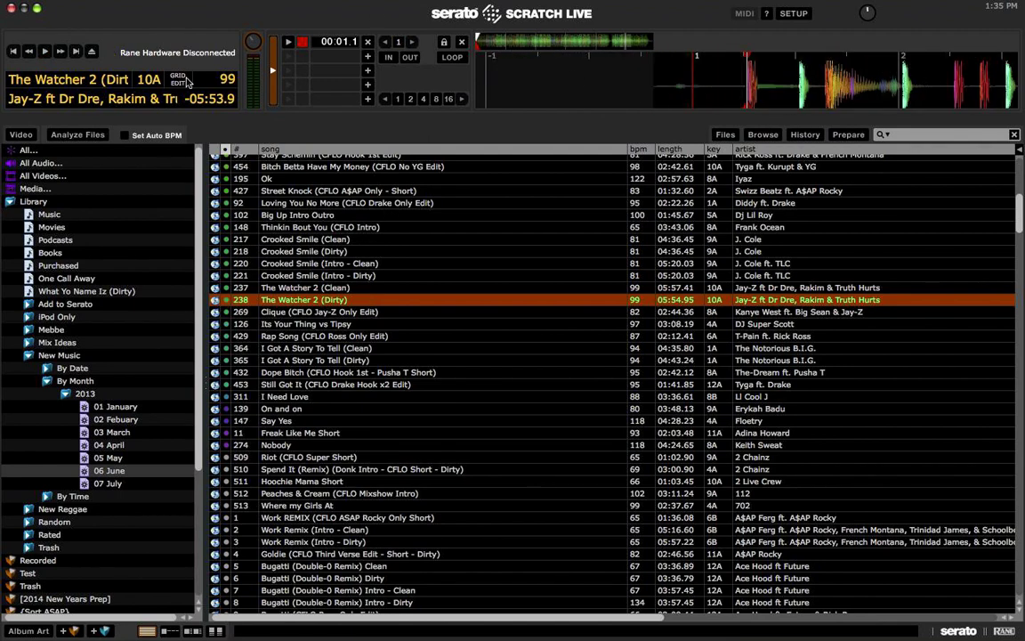
Step: Shift The Watcher 2 (Dirty) beatgrid markers onto the downbeat in grid edit
key("alt")
mouse_move(695, 56)
left_mouse_down()
mouse_move(846, 55)
mouse_move(615, 70)
mouse_move(746, 66)
left_mouse_up()
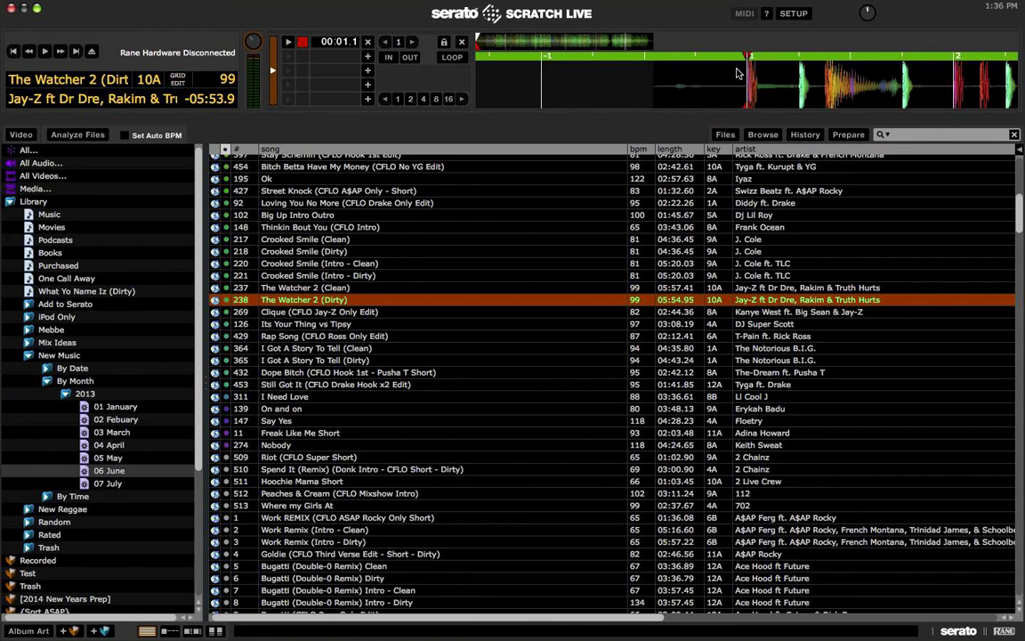
left_click(177, 82)
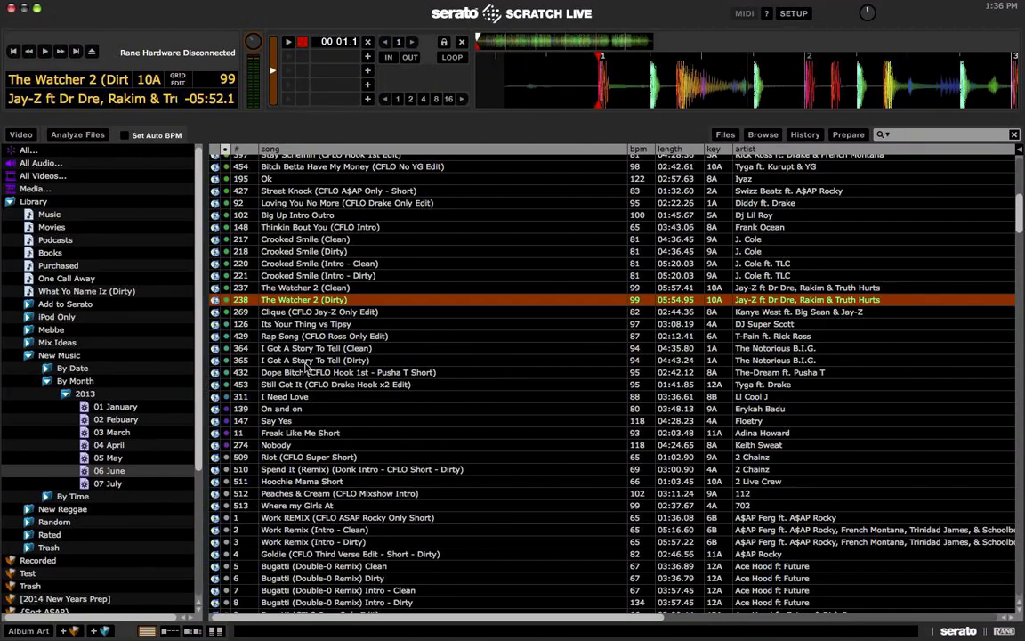
scroll(307, 363, "down", 3)
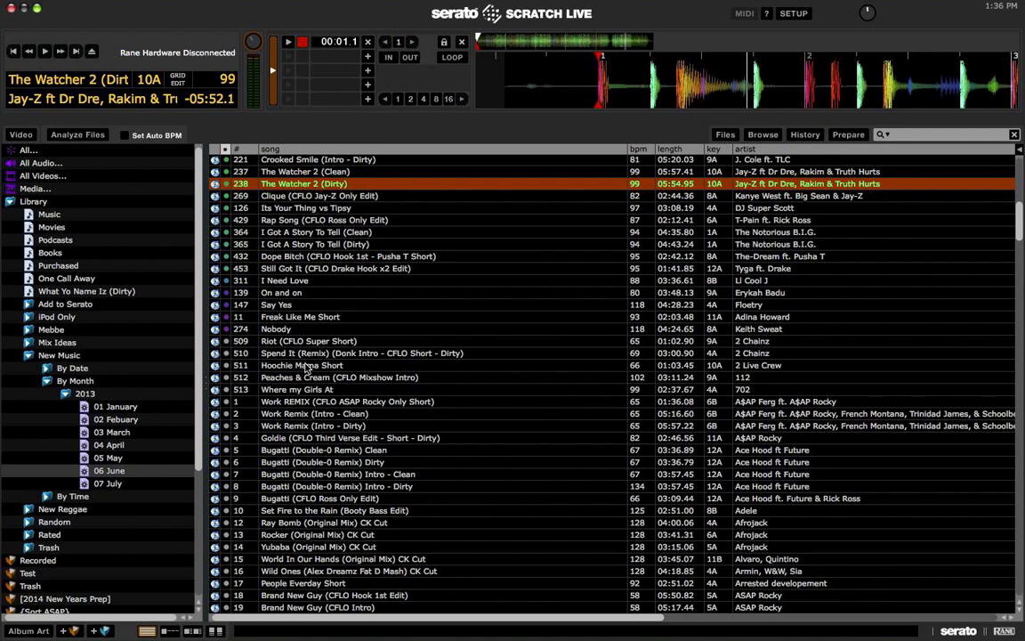
left_click(373, 449)
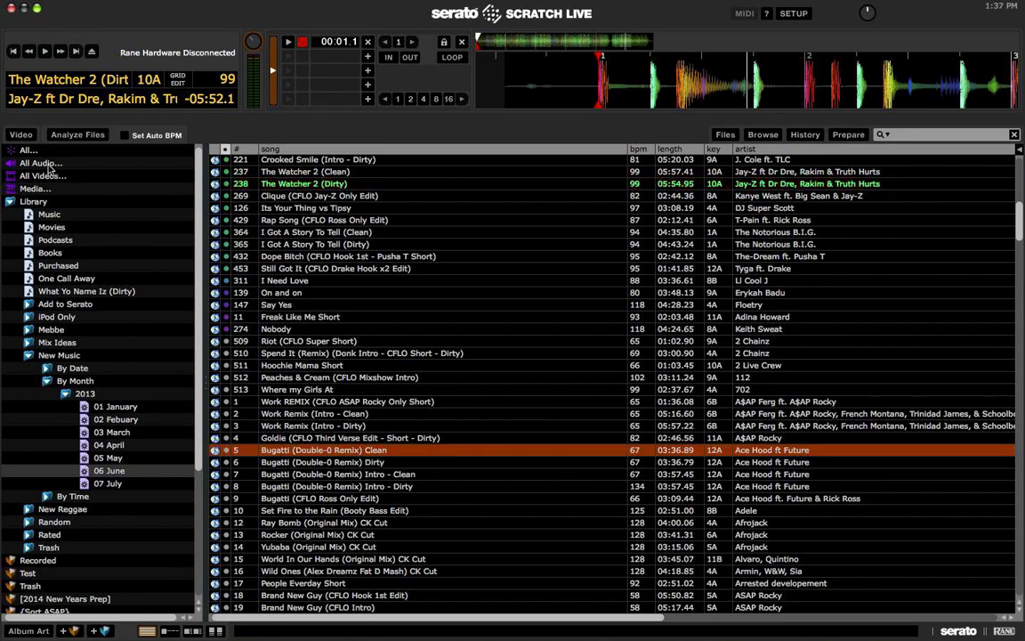
Step: Show All tracks, browse down the key-sorted library, and focus the search box
left_click(31, 151)
scroll(363, 327, "down", 10)
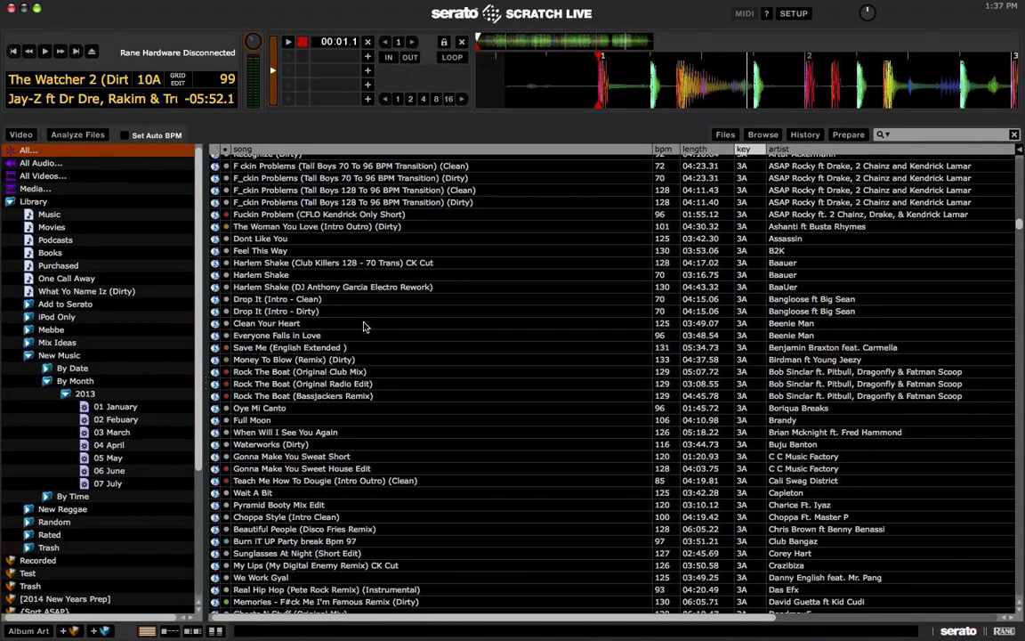
scroll(363, 327, "down", 10)
scroll(364, 324, "down", 20)
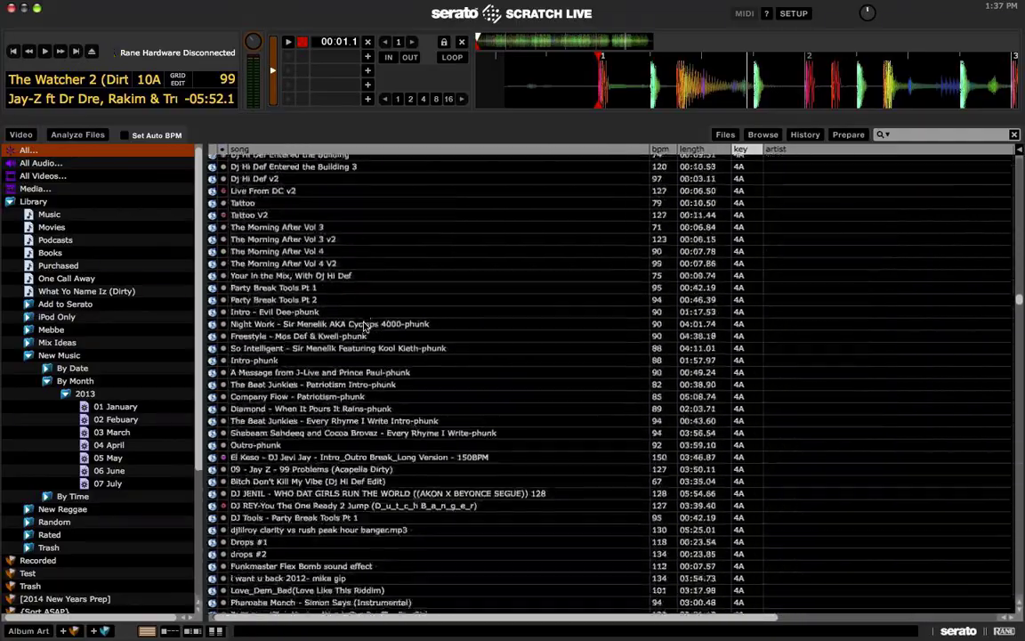
scroll(462, 320, "down", 10)
scroll(463, 319, "down", 15)
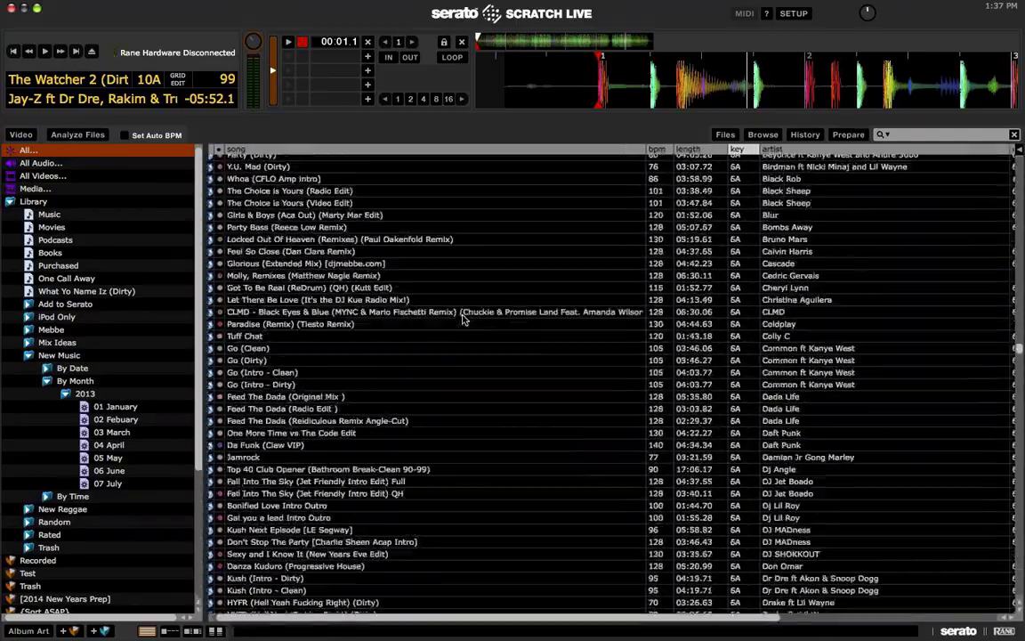
left_click(911, 135)
Step: Search '#east', load and play I Got A Story To Tell (Dirty), then refocus the search box
type("#")
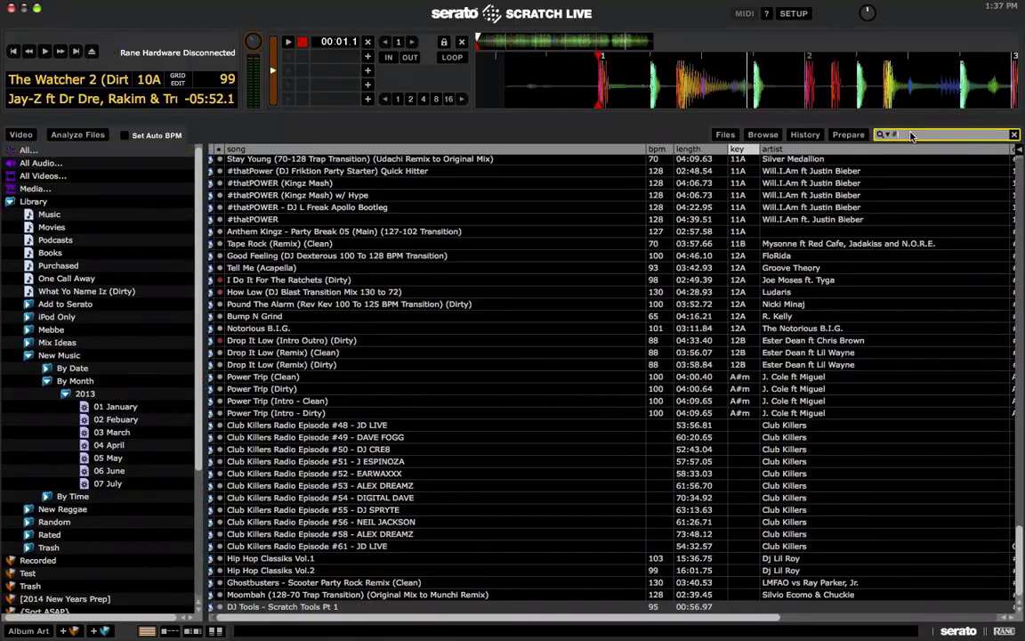
type("east")
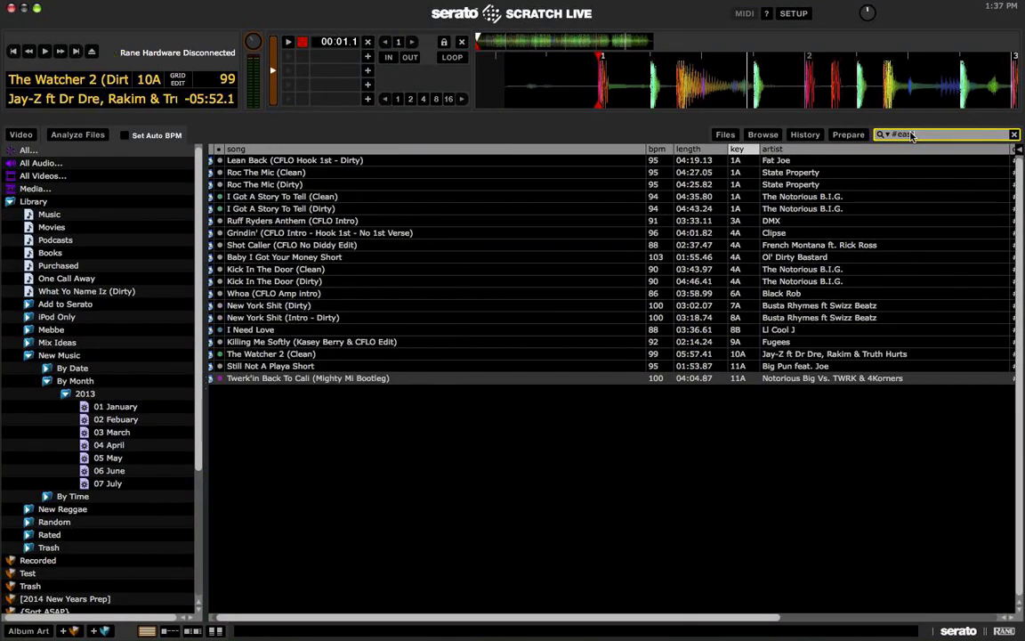
scroll(547, 189, "right", 5)
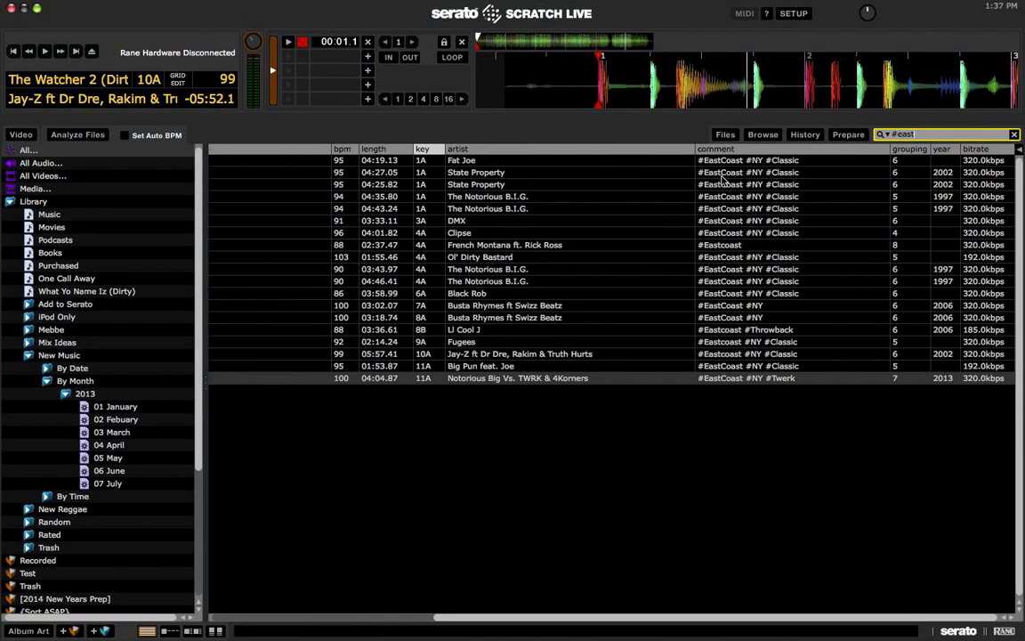
key("Return")
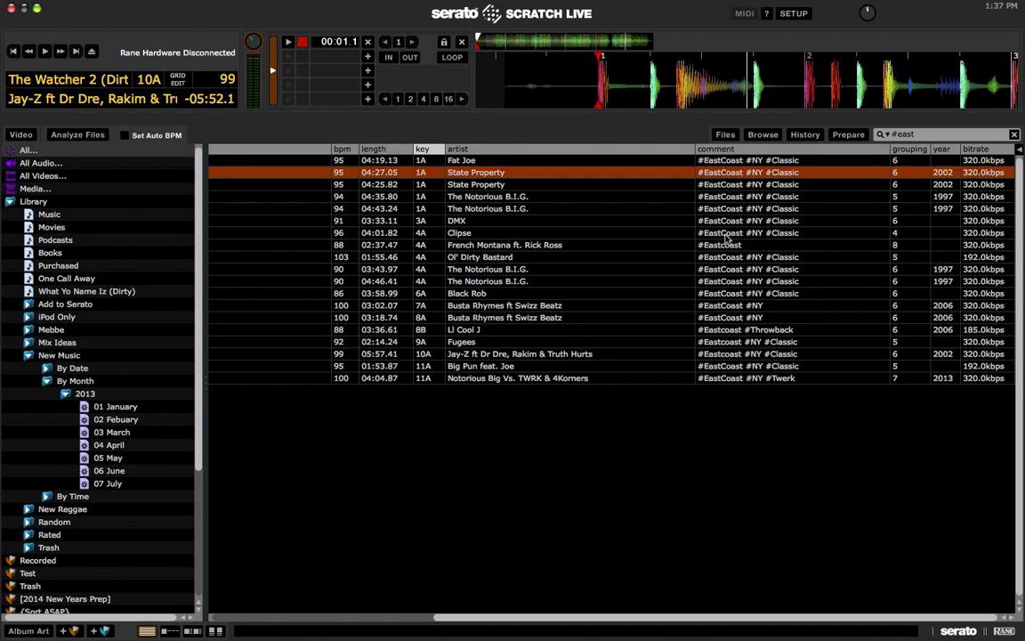
scroll(623, 267, "left", 5)
left_click(425, 220)
key("Up")
key("shift+Left")
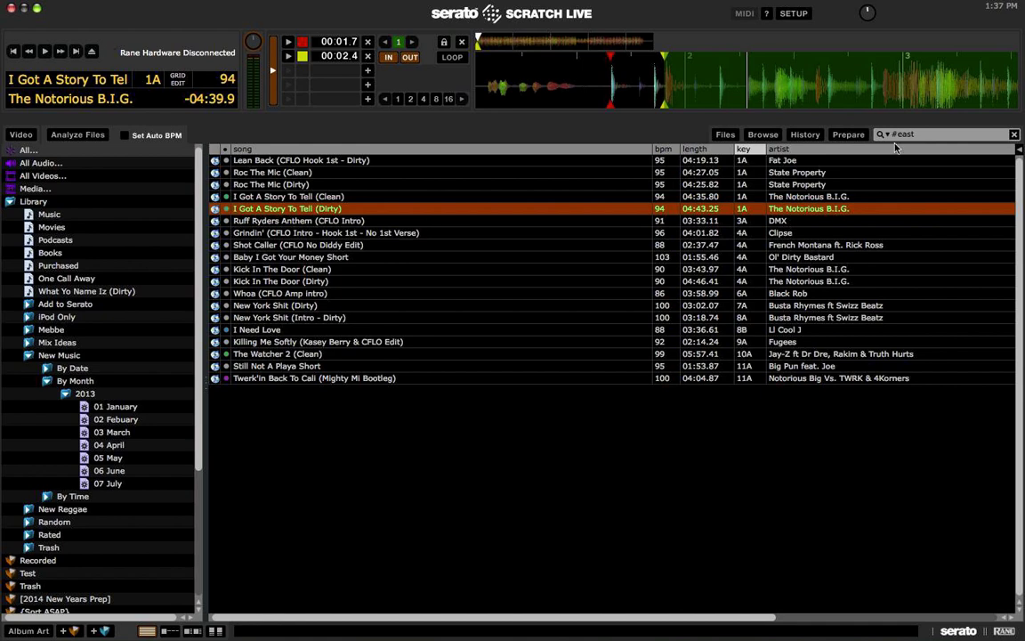
scroll(846, 229, "right", 5)
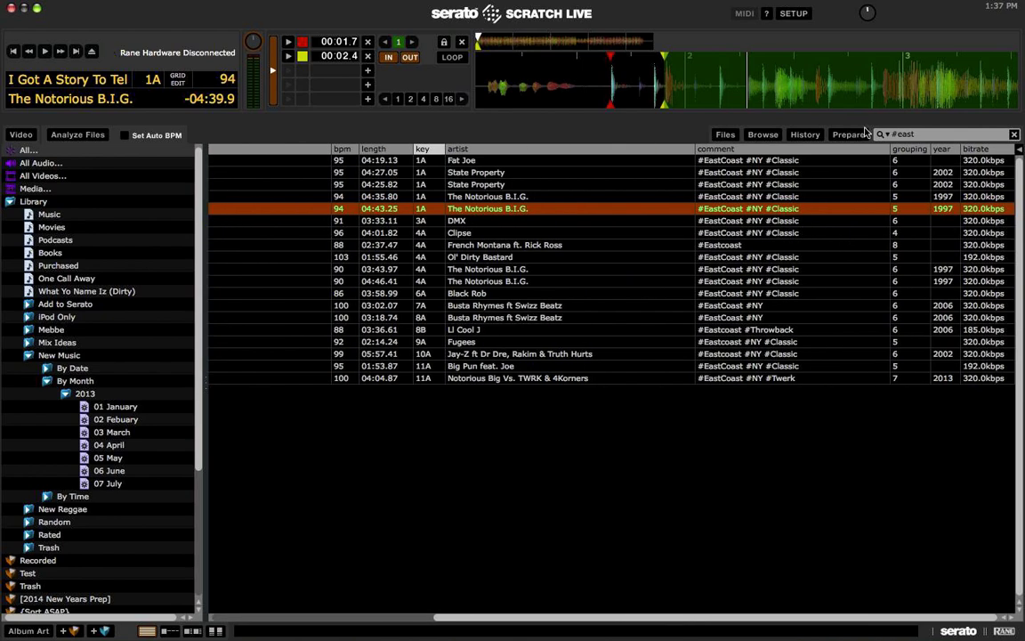
left_click(912, 134)
Step: Search '#twerk' and load Back That Azz Up (Dirty), then Flex (Remix) (Intro Outro) (Dirty)
key("BackSpace")
key("BackSpace")
key("BackSpace")
key("BackSpace")
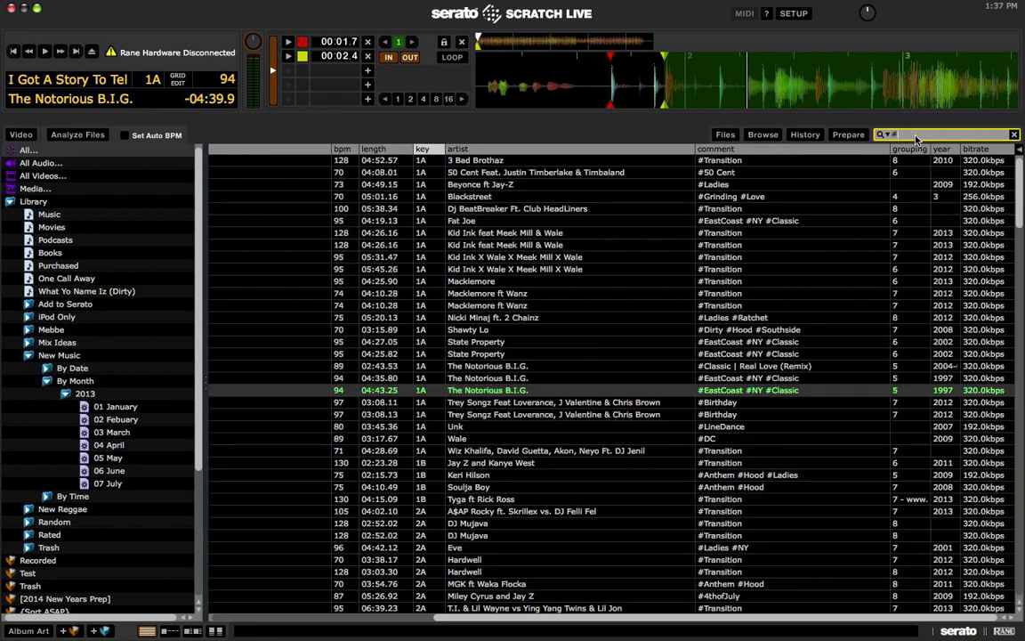
type("tw")
key("BackSpace")
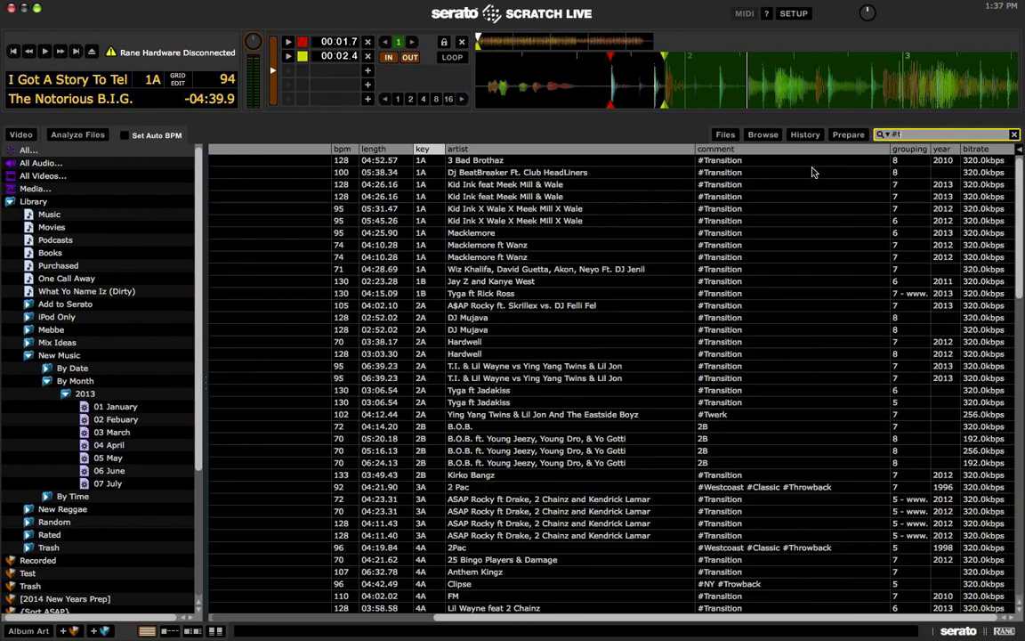
type("werk")
scroll(463, 516, "left", 10)
left_click(317, 234)
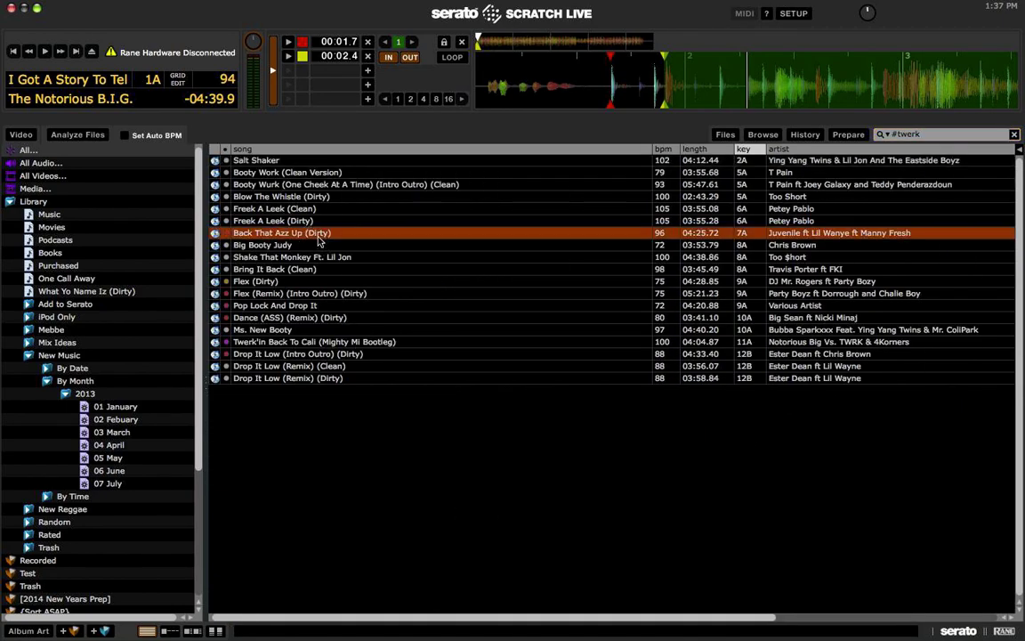
key("shift+Left")
left_click(332, 294)
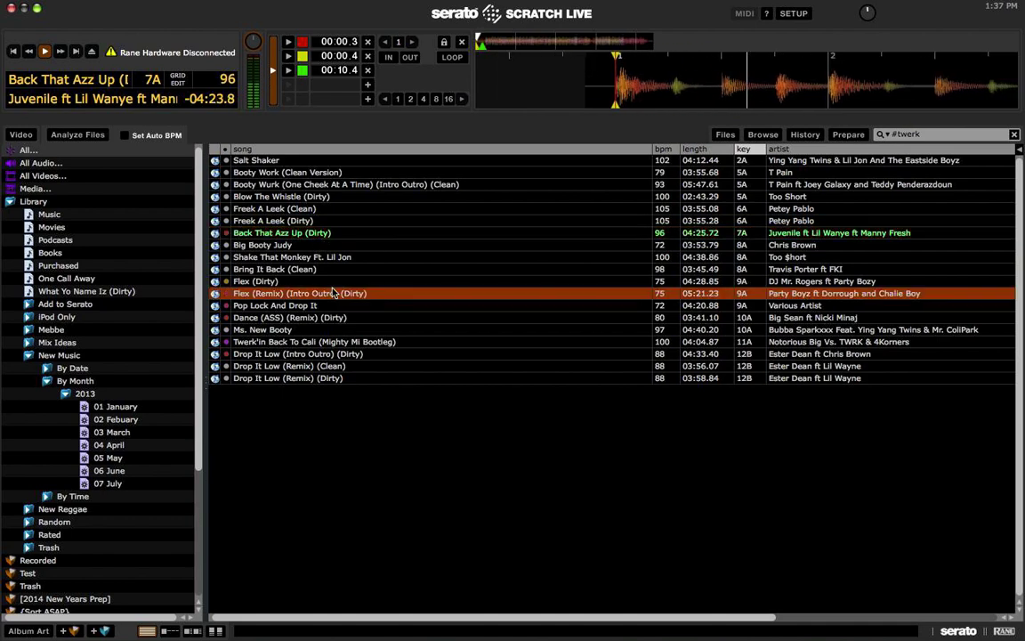
key("shift+Left")
Step: Change the search to '#', select the Kid Ink X Wale X Meek Mill track, then clear it
scroll(622, 266, "right", 5)
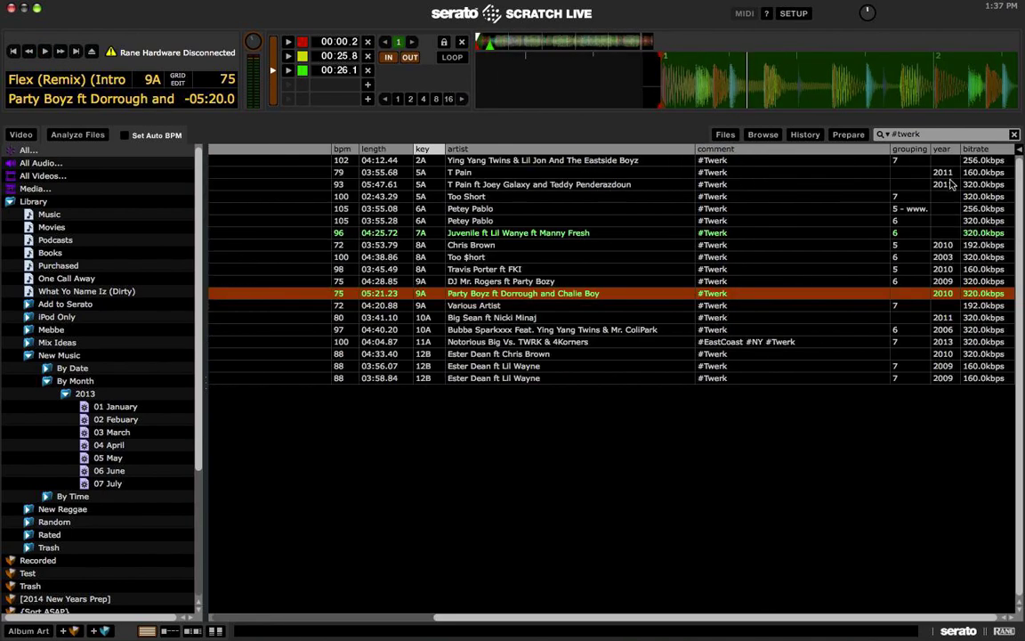
left_click(912, 134)
key("BackSpace")
type("#")
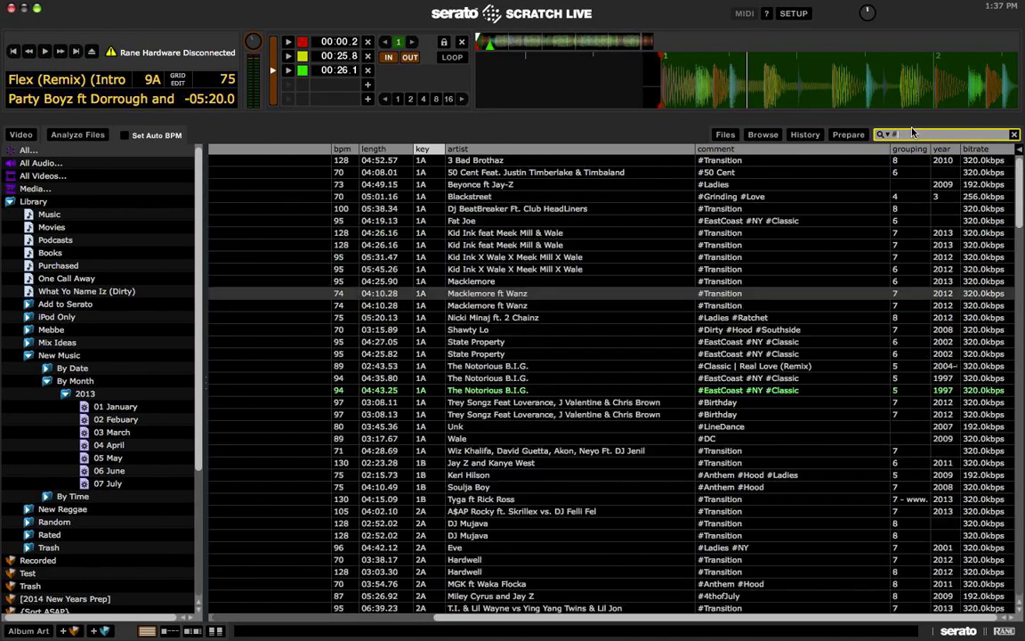
left_click(681, 257)
scroll(745, 258, "left", 1)
scroll(745, 258, "left", 3)
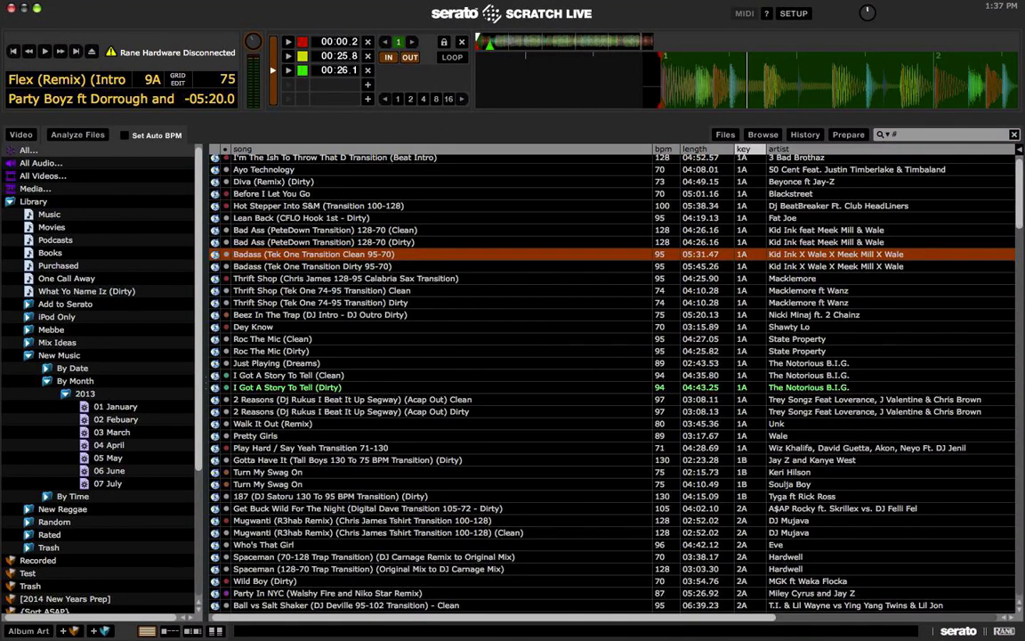
left_click(1013, 135)
Step: Try a '#tra #n' tag search, then clear it to show the whole library
type("#tra 3")
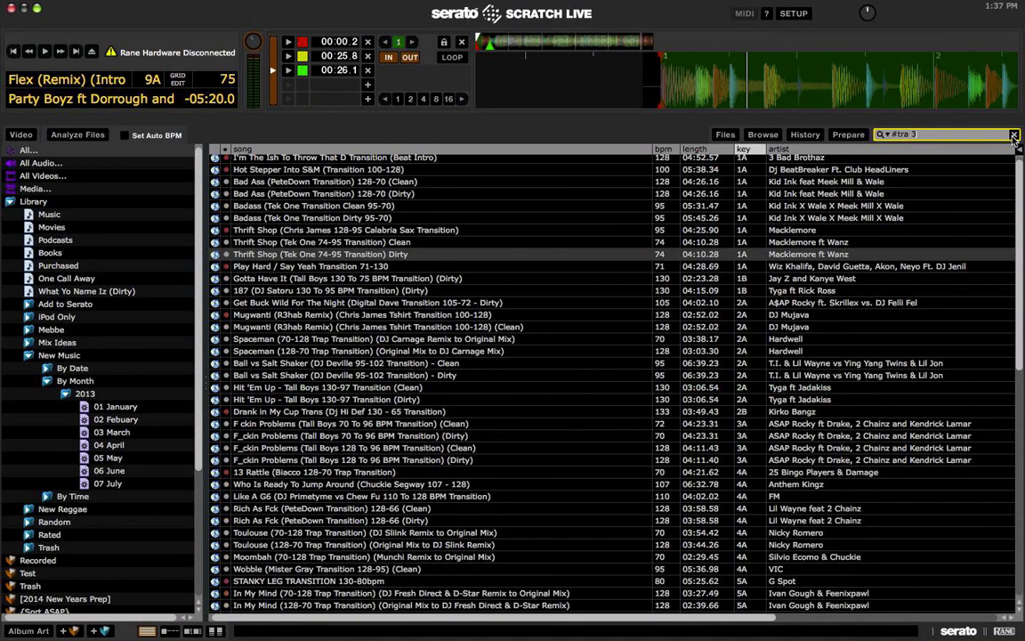
key("BackSpace")
type("#n")
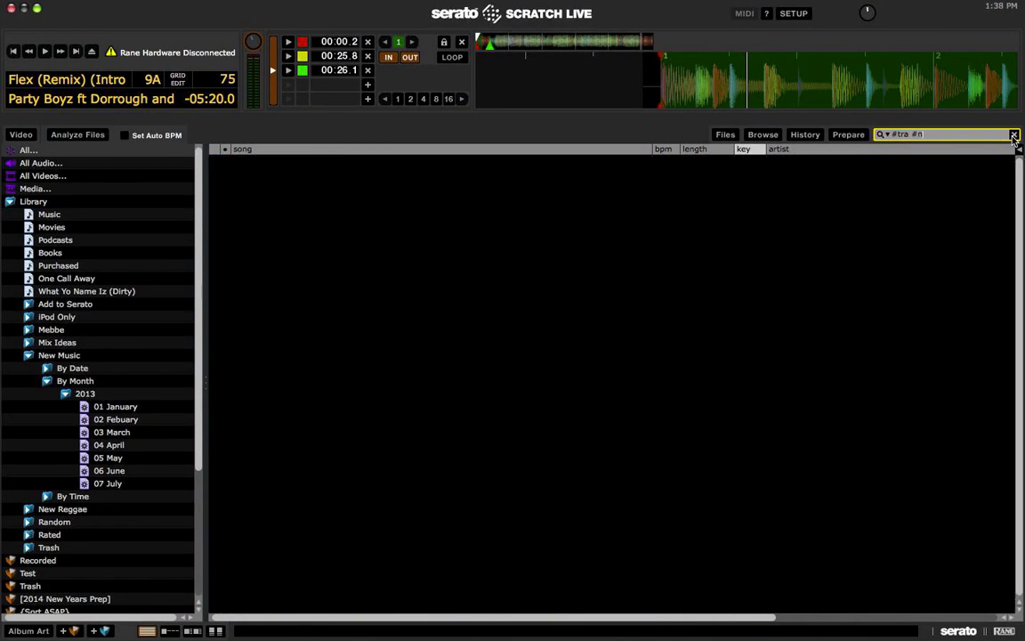
key("BackSpace")
key("BackSpace")
key("BackSpace")
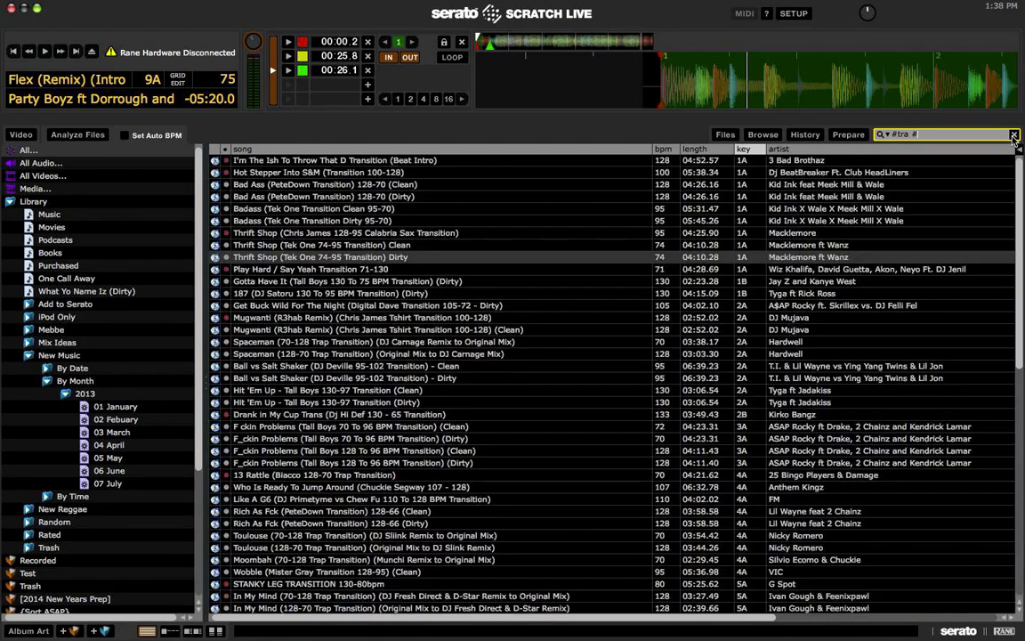
type("e")
key("BackSpace")
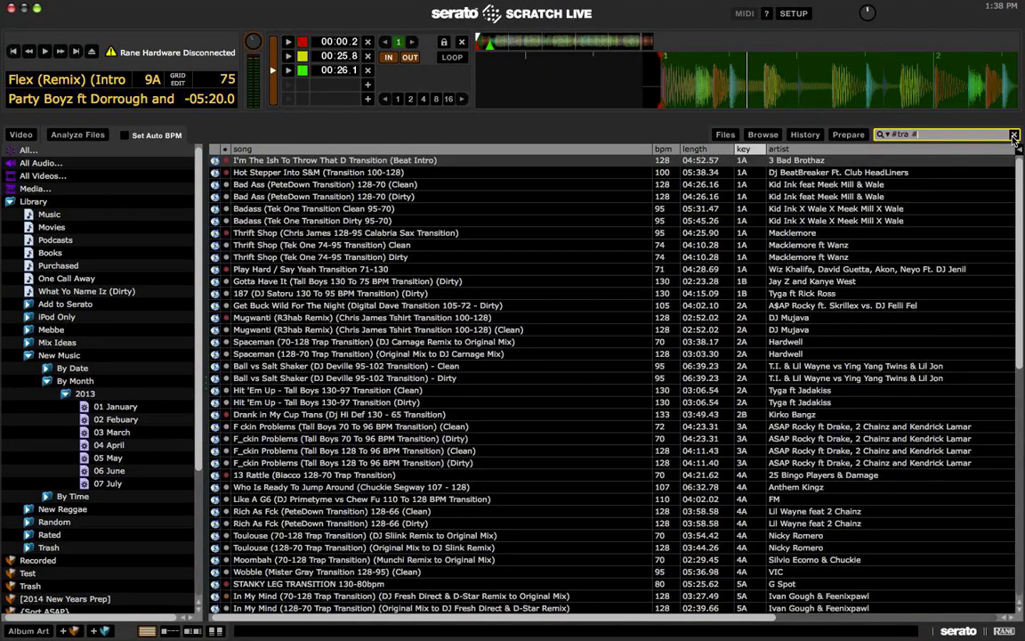
left_click(1013, 136)
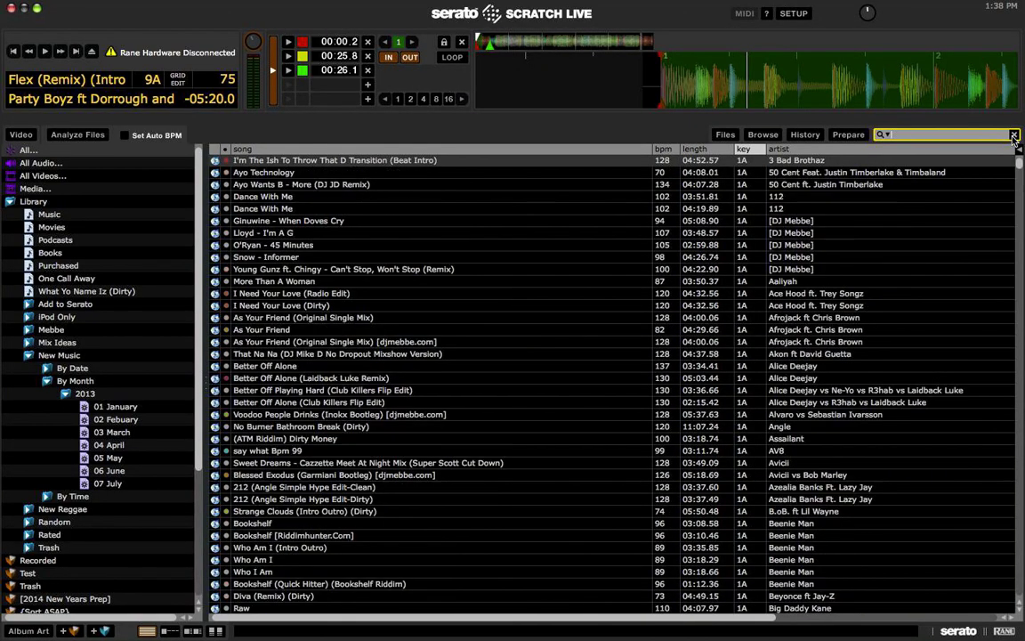
Step: Search '#twe #ny', then load, play and stop Twerk'in Back To Cali (Mighty Mi Bootleg)
type("#twe #")
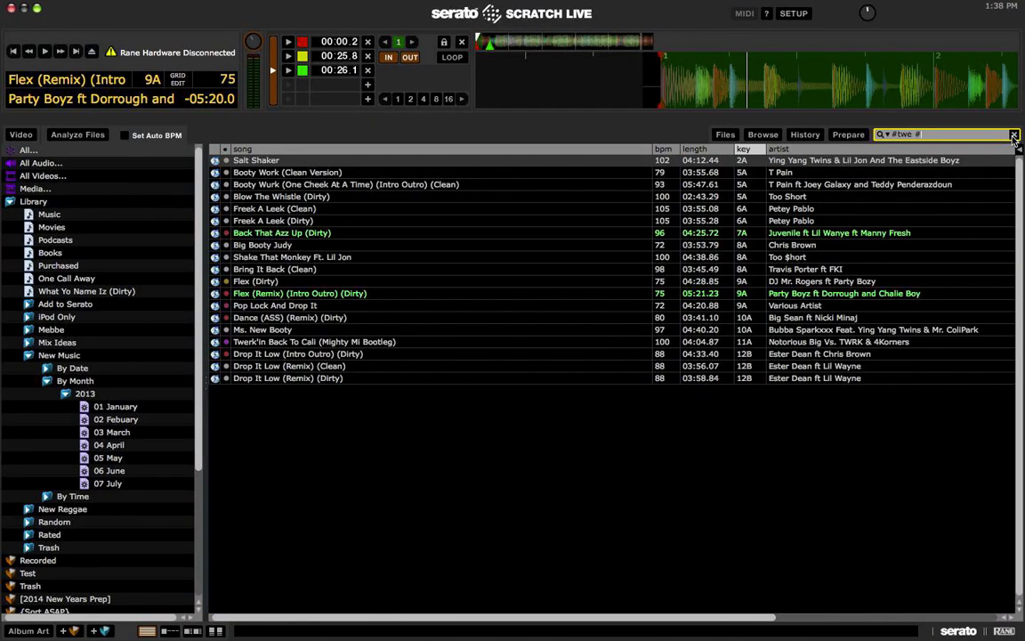
type("ny")
left_click(862, 206)
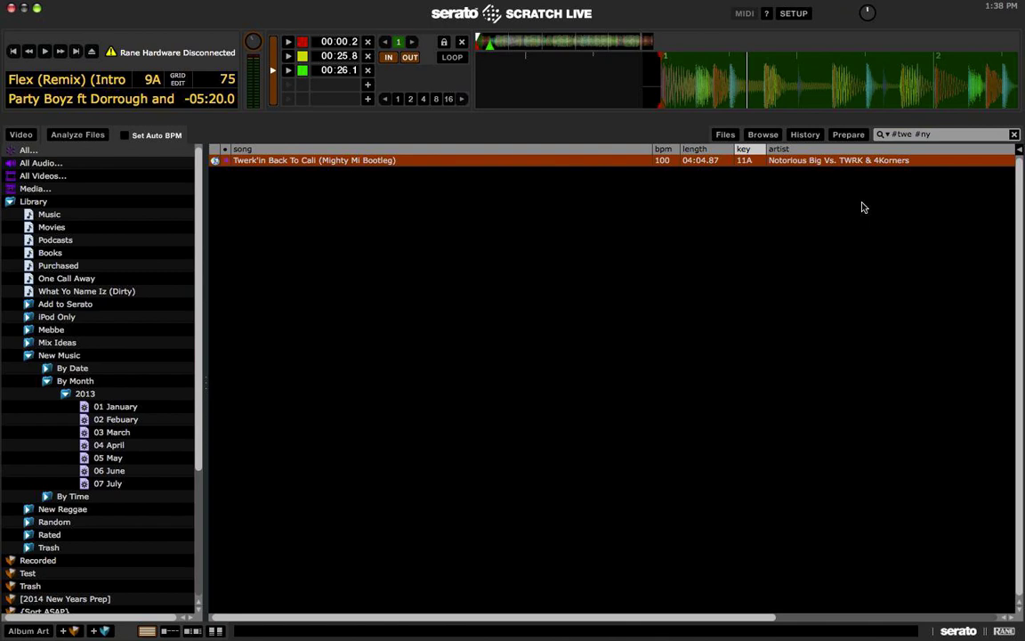
key("shift+Left")
key("space")
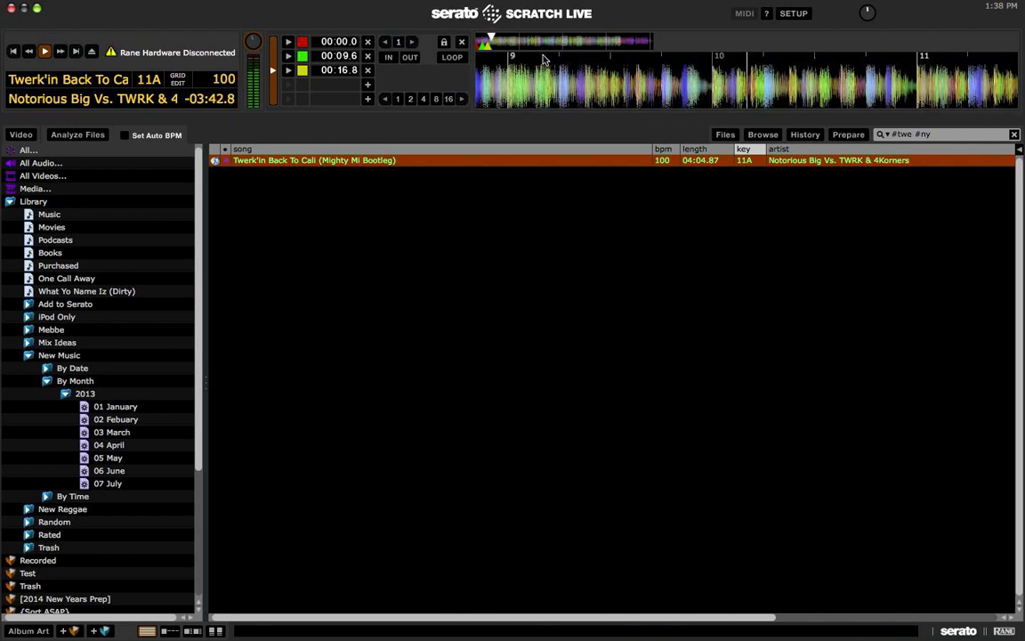
key("space")
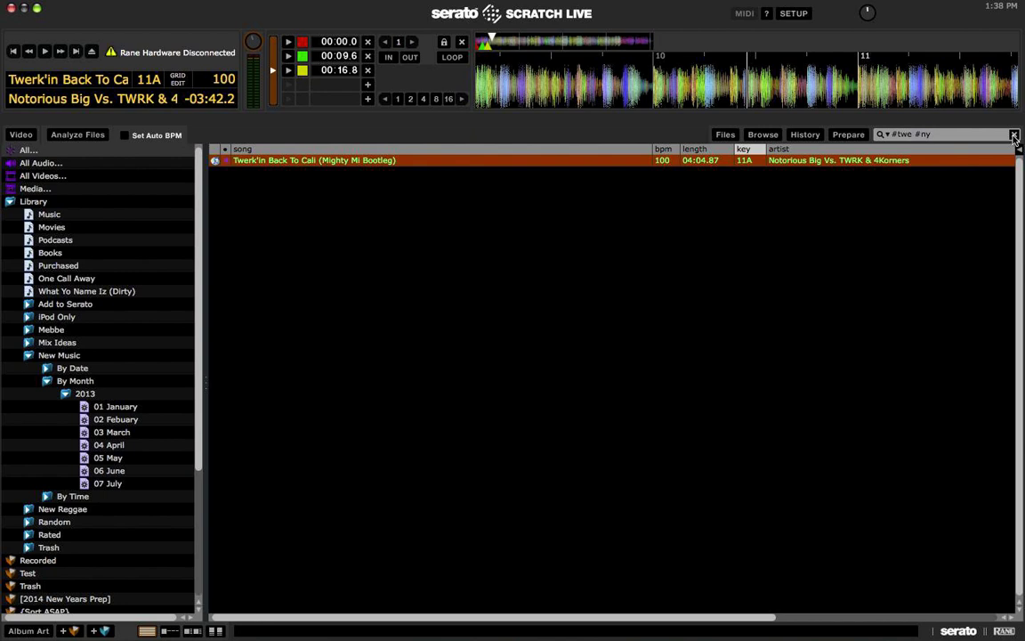
Step: Clear the '#twe #ny' search and open the #Hashtags crate
left_click(1013, 134)
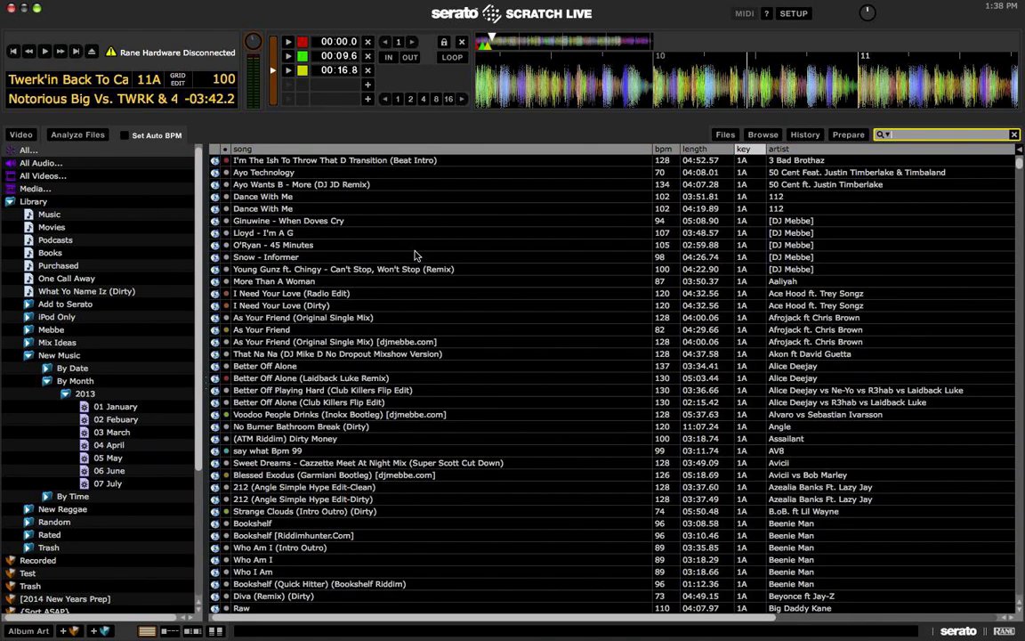
scroll(153, 263, "down", 5)
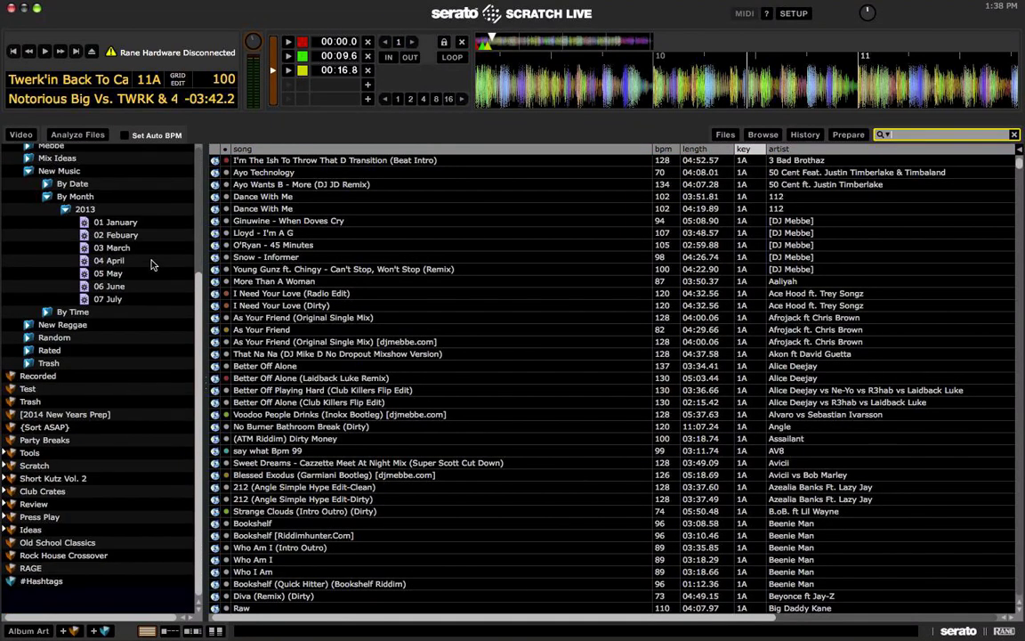
left_click(39, 583)
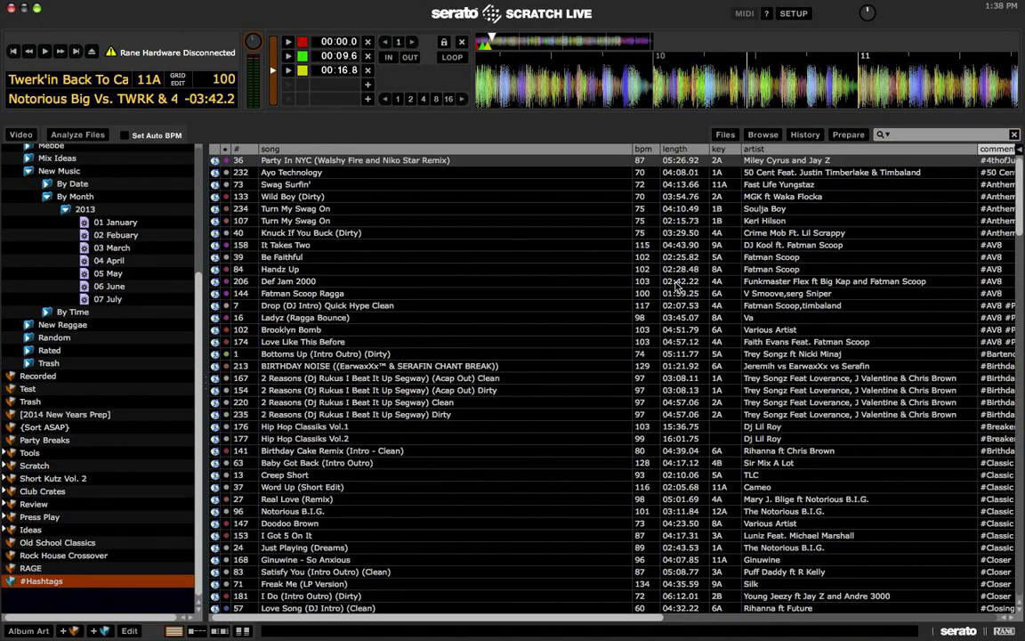
Step: Load and play the Trey Songz 2 Reasons track from the #Hashtags crate, jumping ahead
scroll(676, 286, "right", 5)
scroll(676, 287, "right", 2)
scroll(676, 286, "up", 7)
scroll(677, 286, "left", 4)
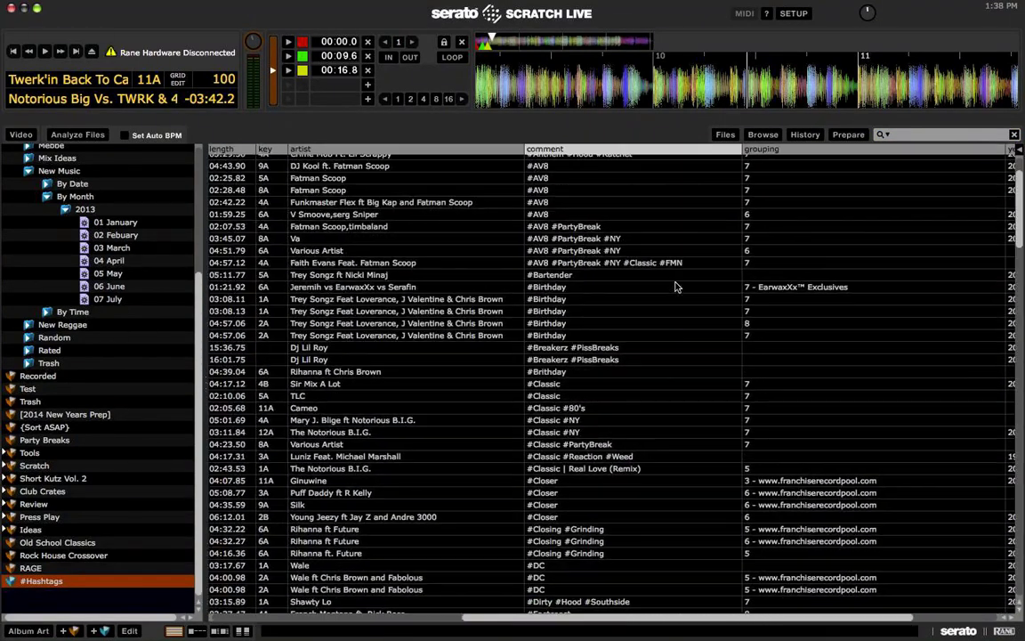
left_click(618, 299)
scroll(618, 305, "down", 3)
key("shift+Left")
key("w")
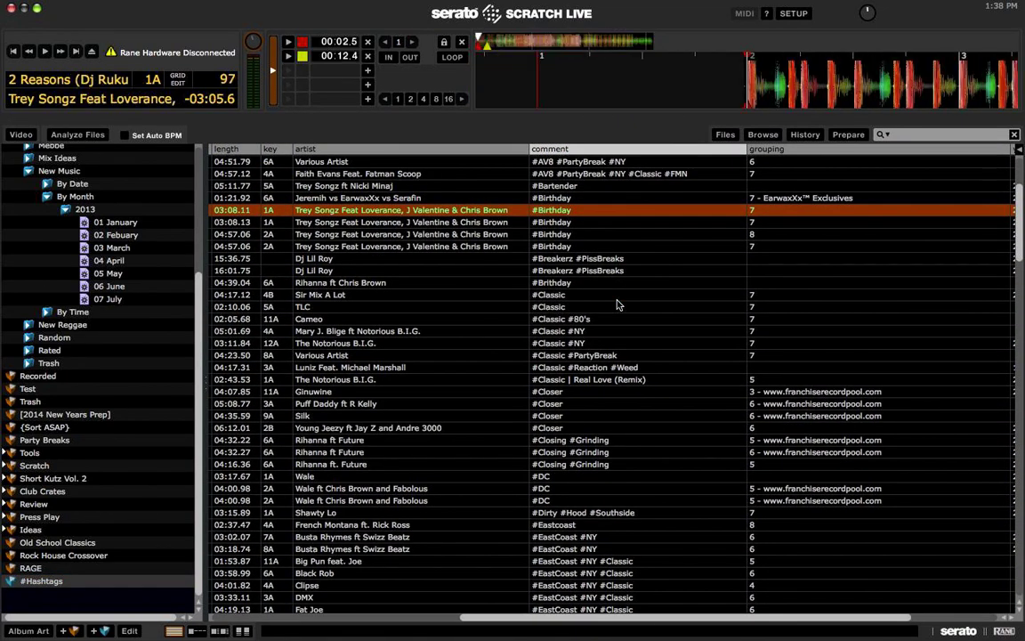
left_click(492, 44)
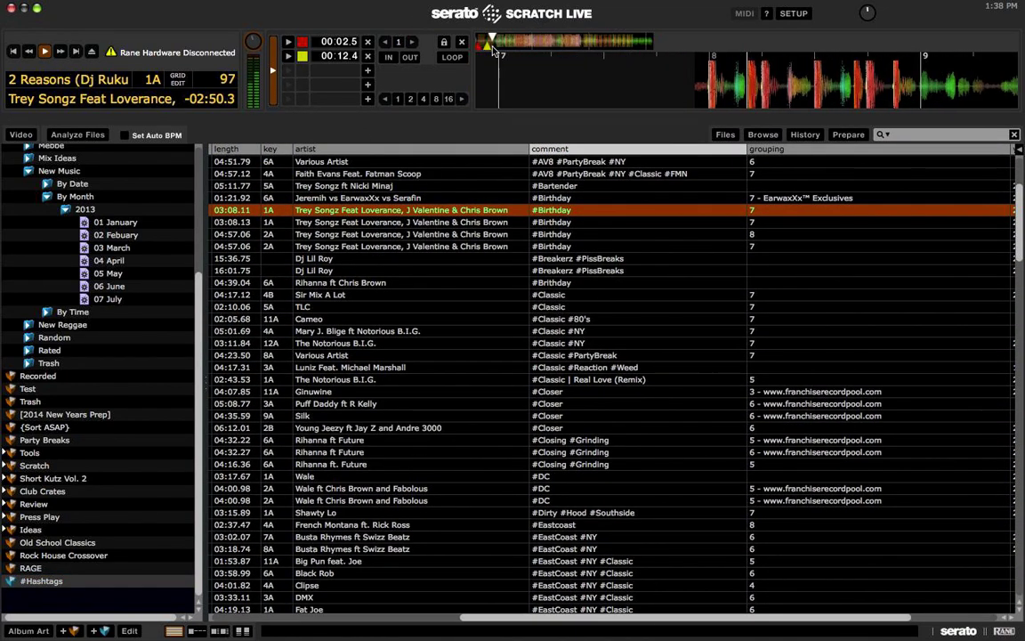
Step: Browse past the Young Jeezy and DMX tracks and load the Elvis Crespo track
left_click(661, 428)
scroll(605, 387, "down", 10)
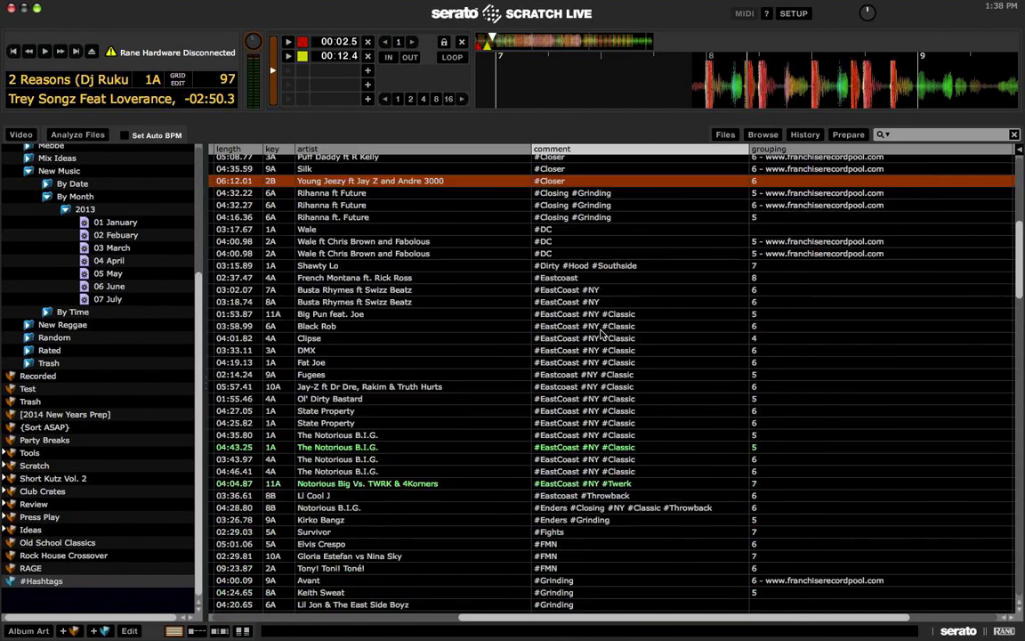
left_click(594, 237)
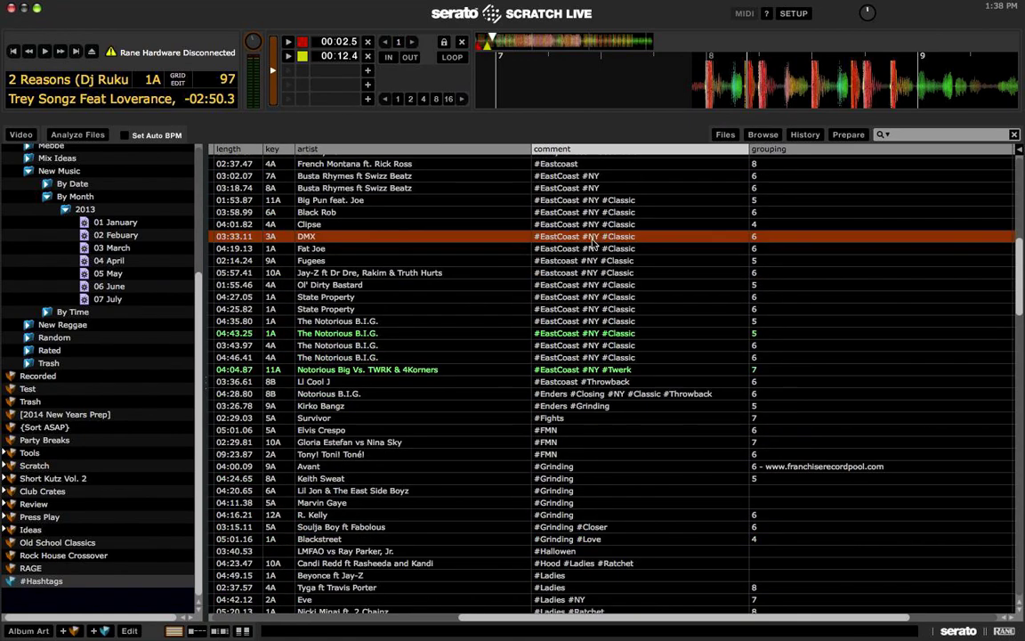
left_click(564, 433)
key("shift+Left")
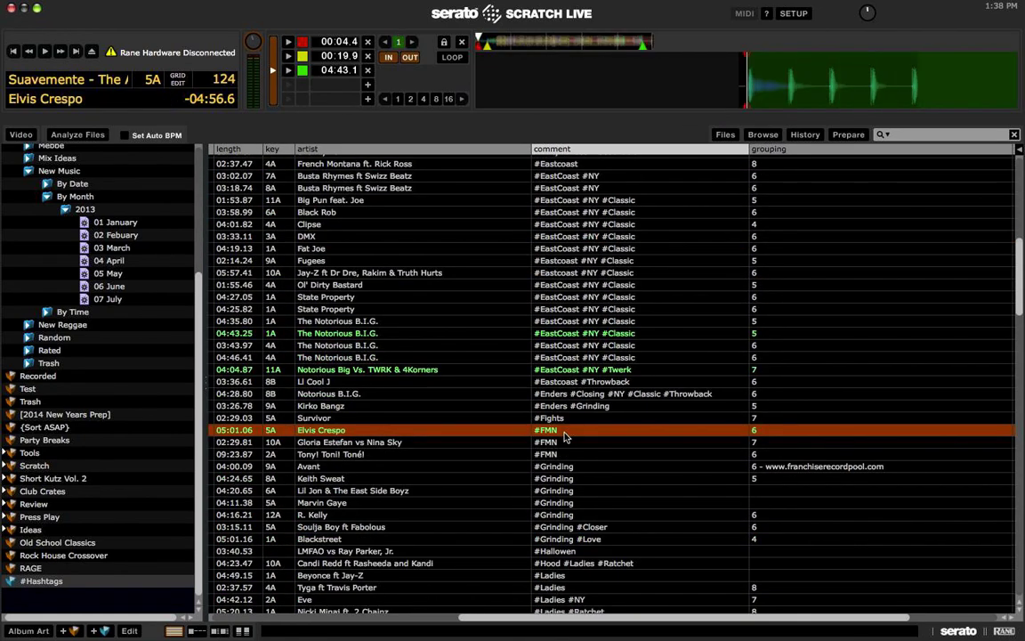
scroll(563, 436, "left", 10)
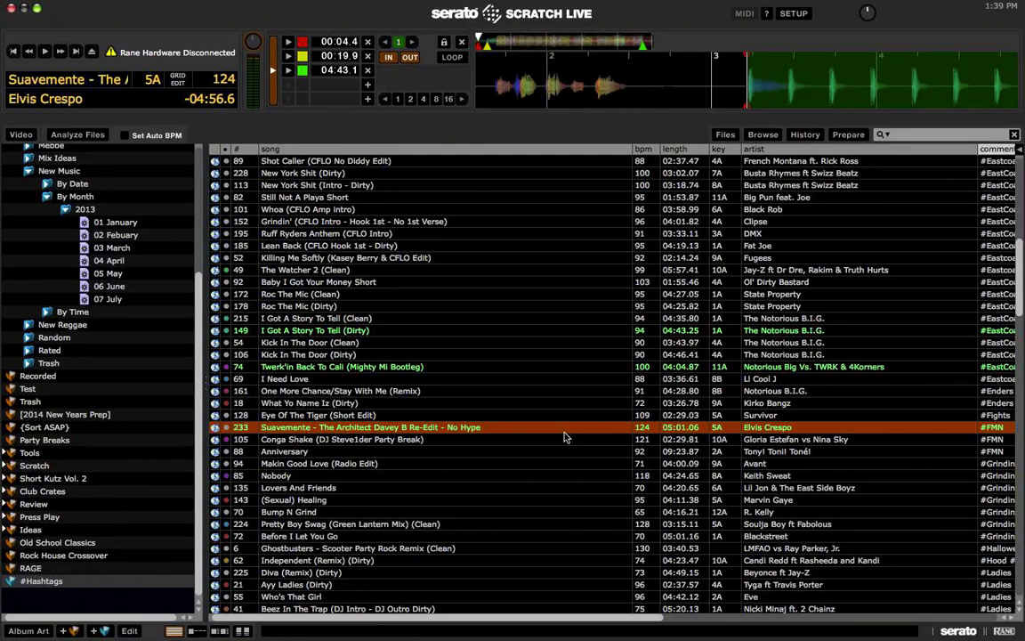
Step: Load and play the Blackstreet track, skip ahead ~16 seconds, then load and play Candi Redd
scroll(564, 437, "right", 10)
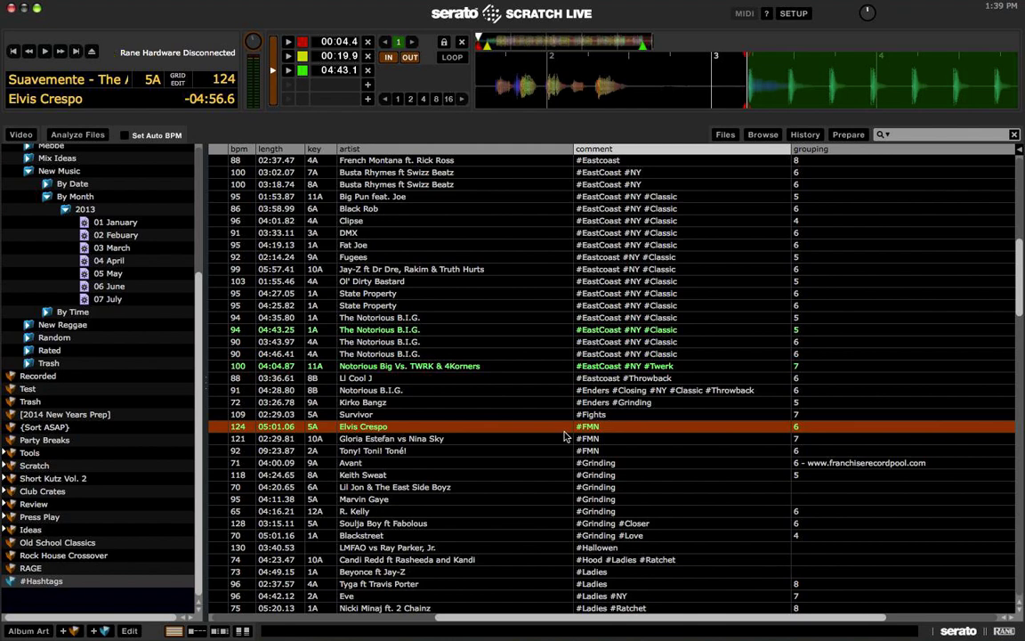
scroll(563, 436, "down", 2)
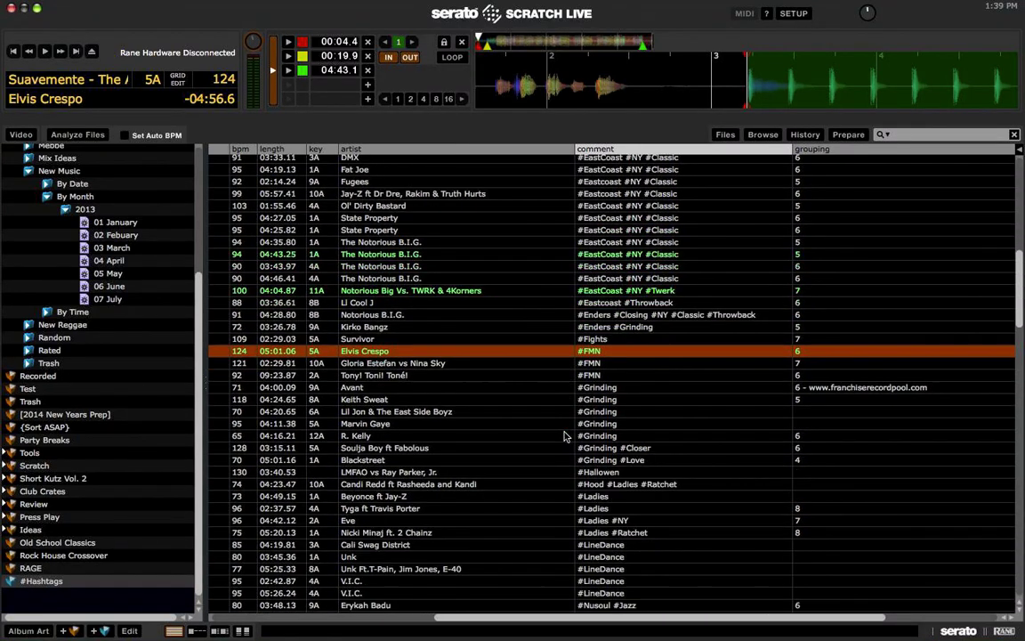
left_click(486, 448)
key("Down")
key("shift+Left")
key("w")
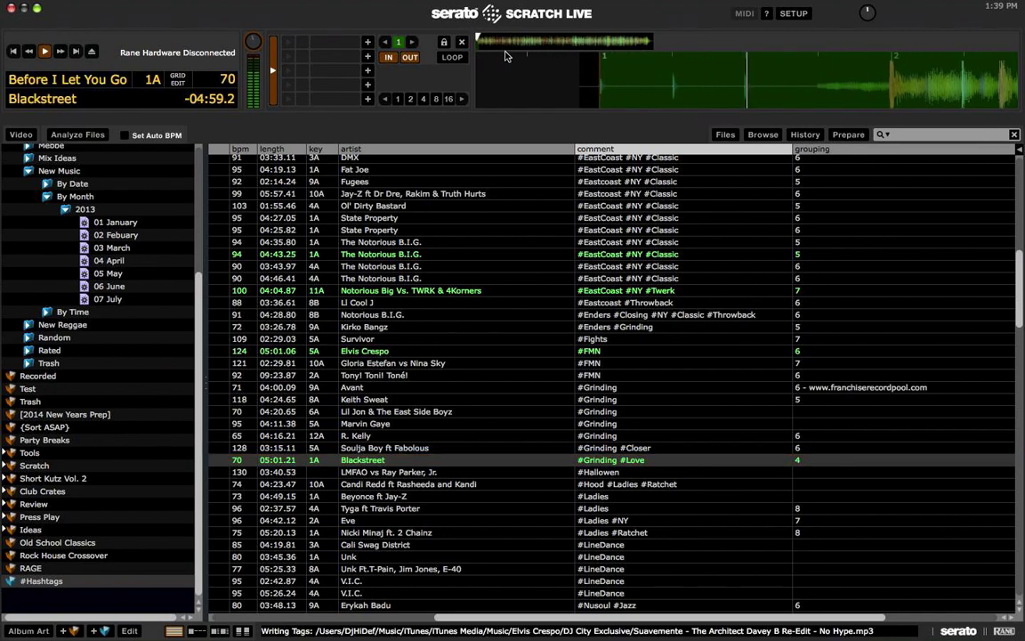
left_click(486, 45)
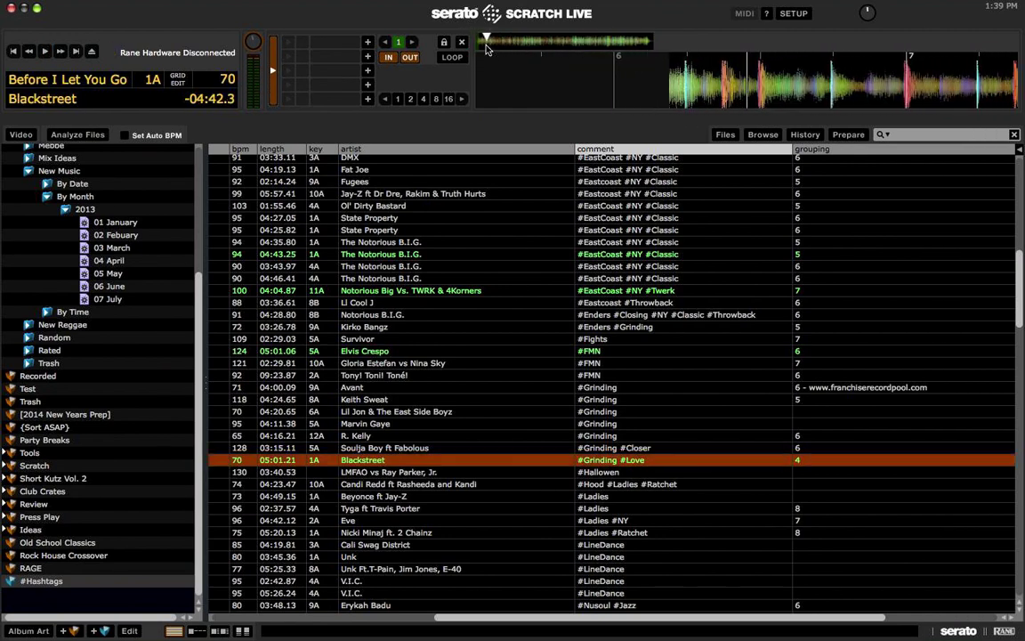
key("Down")
key("Down")
key("shift+Left")
key("w")
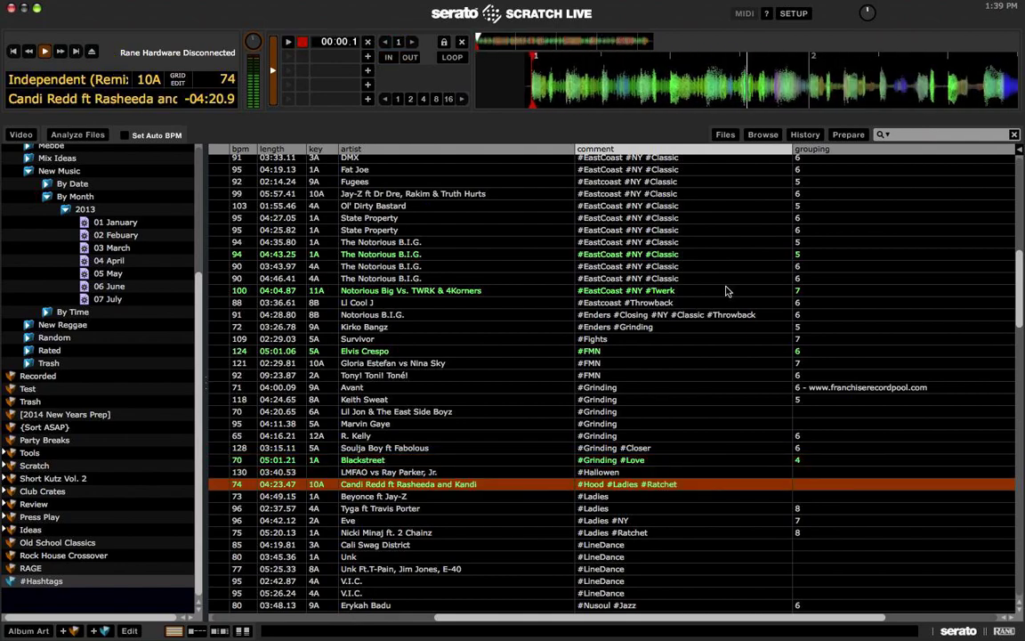
Step: Load and play I Want You Back (Acappella), then show All Audio
scroll(725, 291, "down", 8)
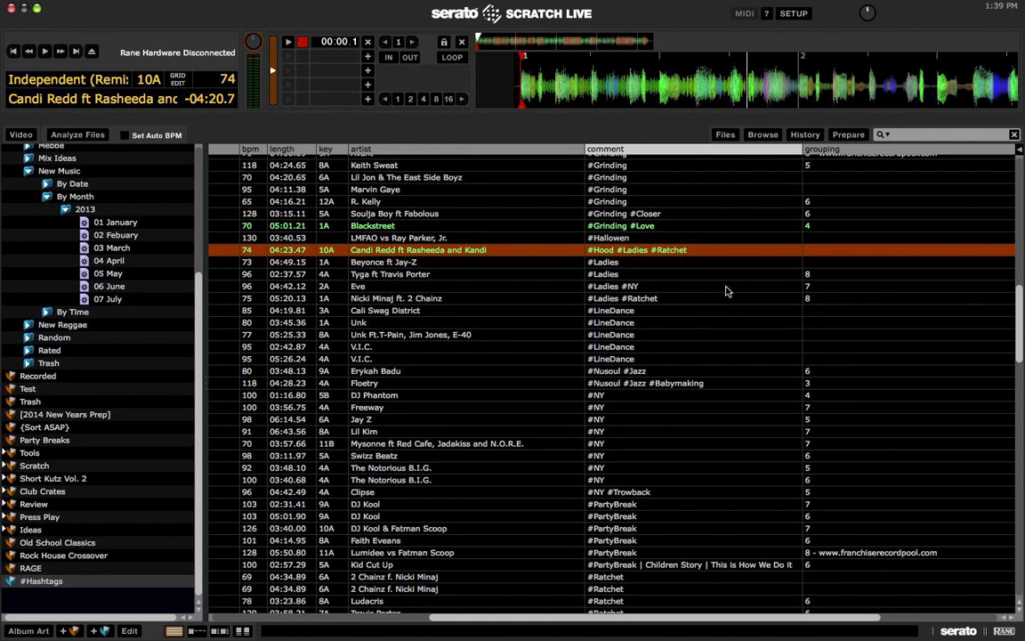
scroll(725, 291, "down", 6)
scroll(725, 291, "down", 7)
left_click(689, 338)
key("shift+Left")
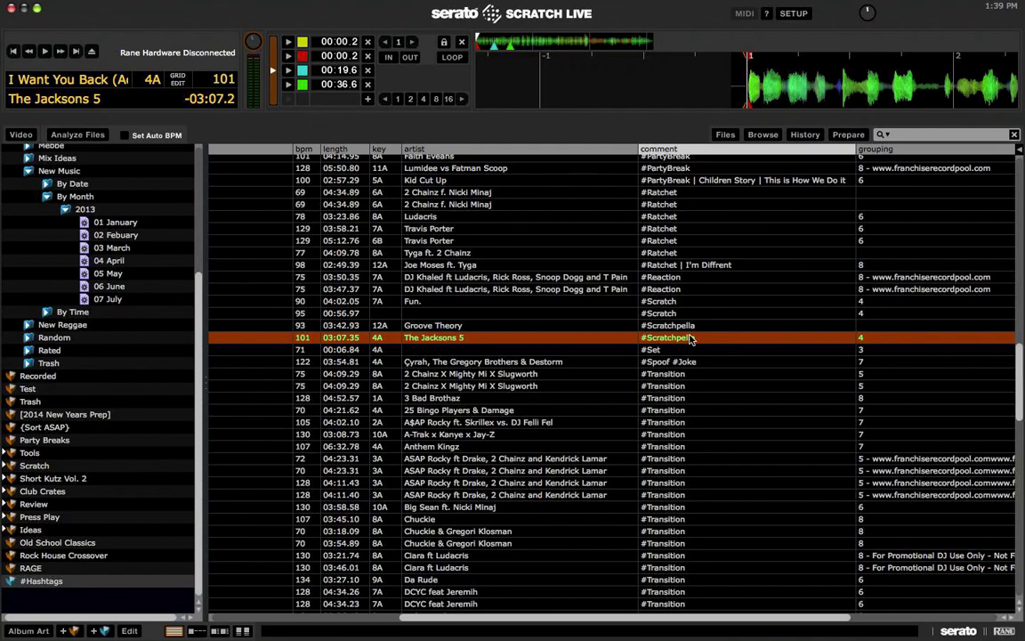
scroll(690, 338, "left", 5)
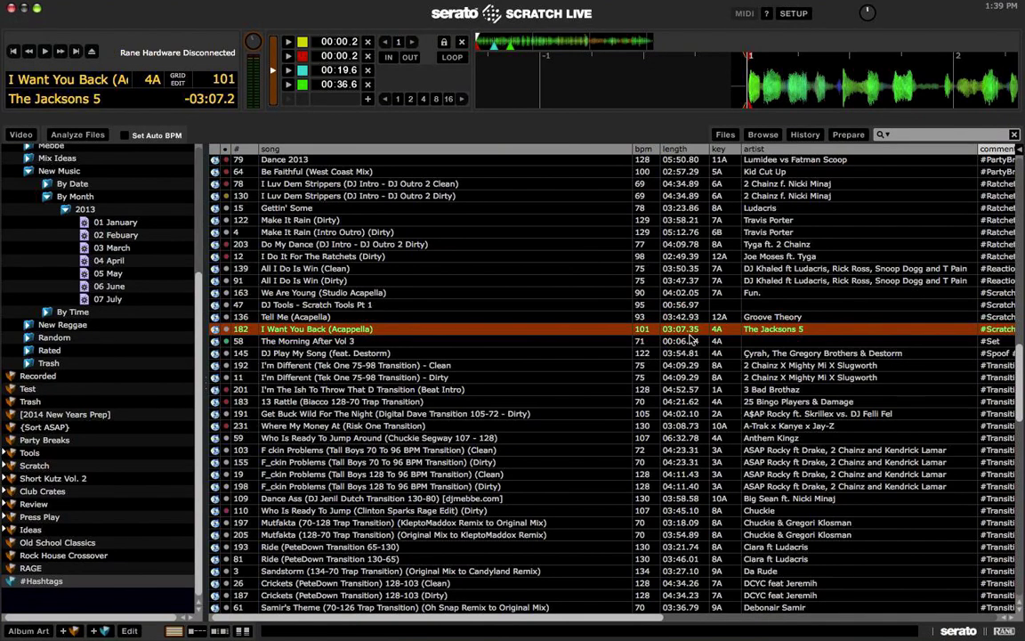
key("space")
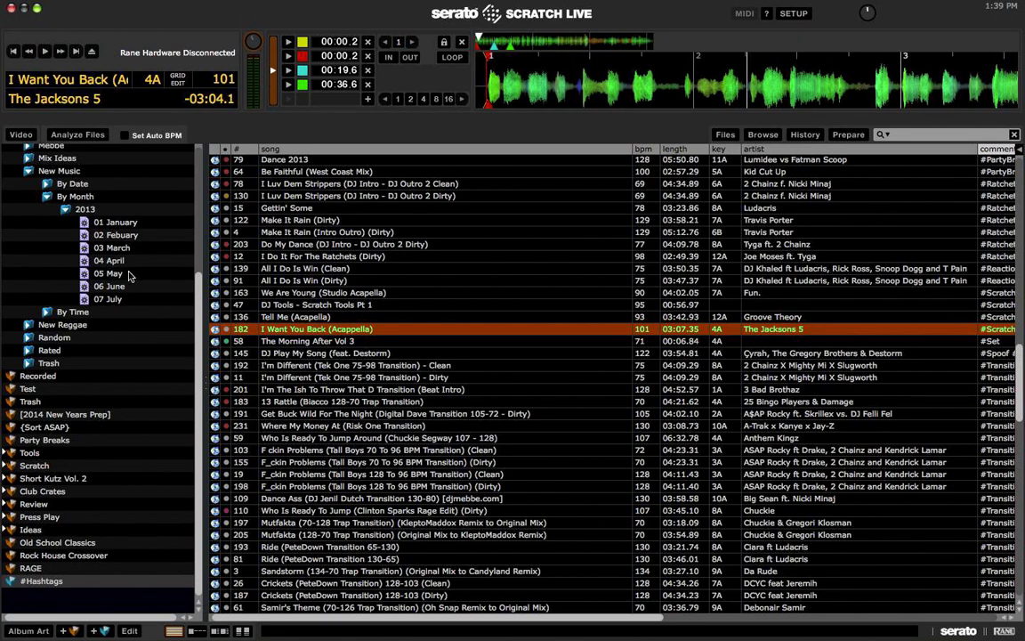
scroll(124, 267, "up", 5)
left_click(40, 163)
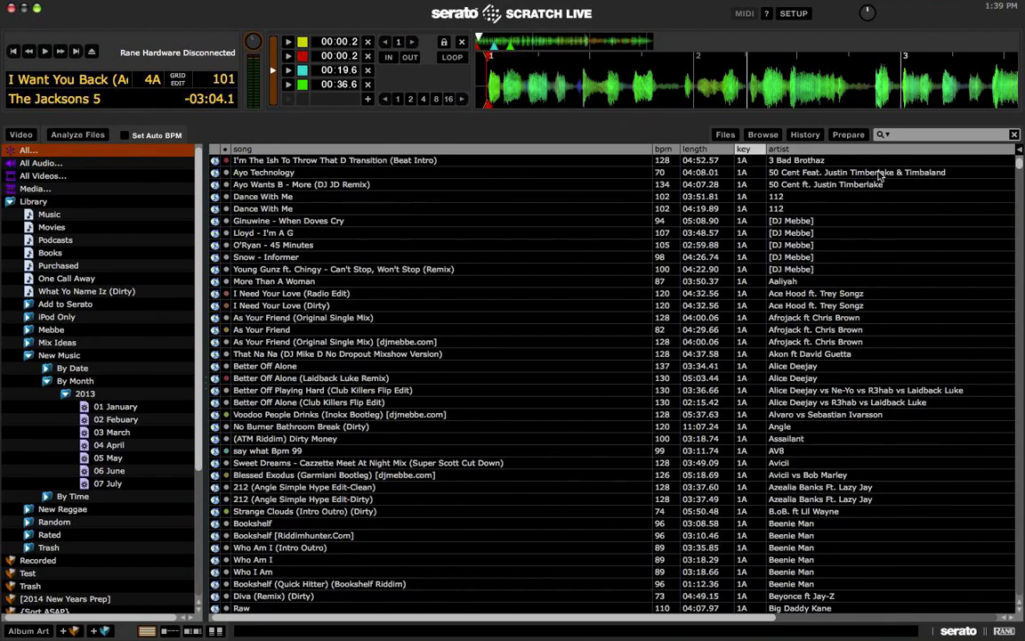
Step: Search 'used to know', load Somebody That I Used To Know (dBerrie Remix), then clear the search
left_click(956, 136)
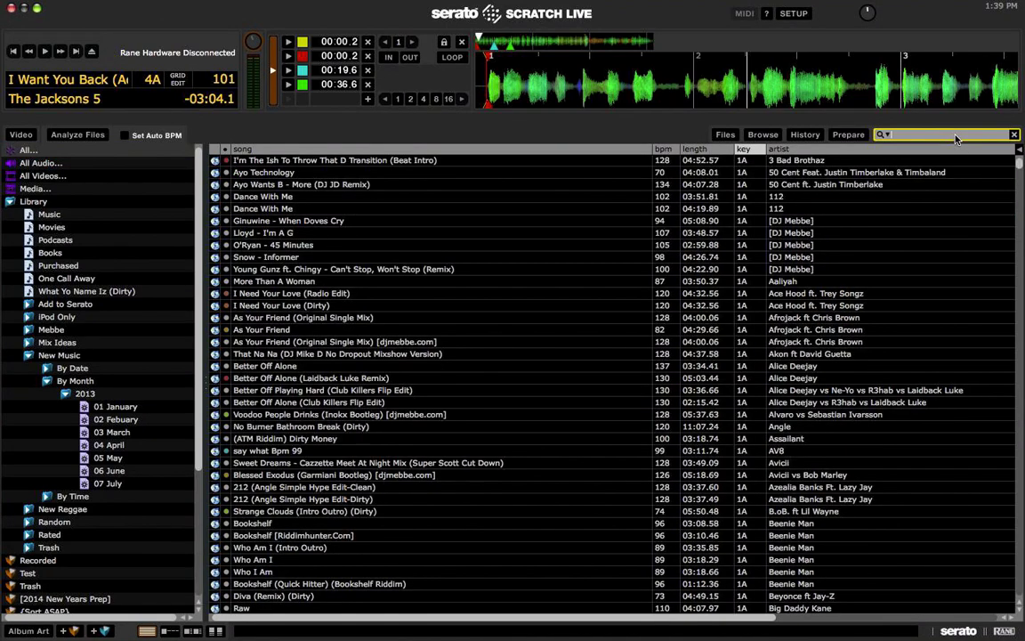
type("soj")
key("BackSpace")
key("BackSpace")
key("BackSpace")
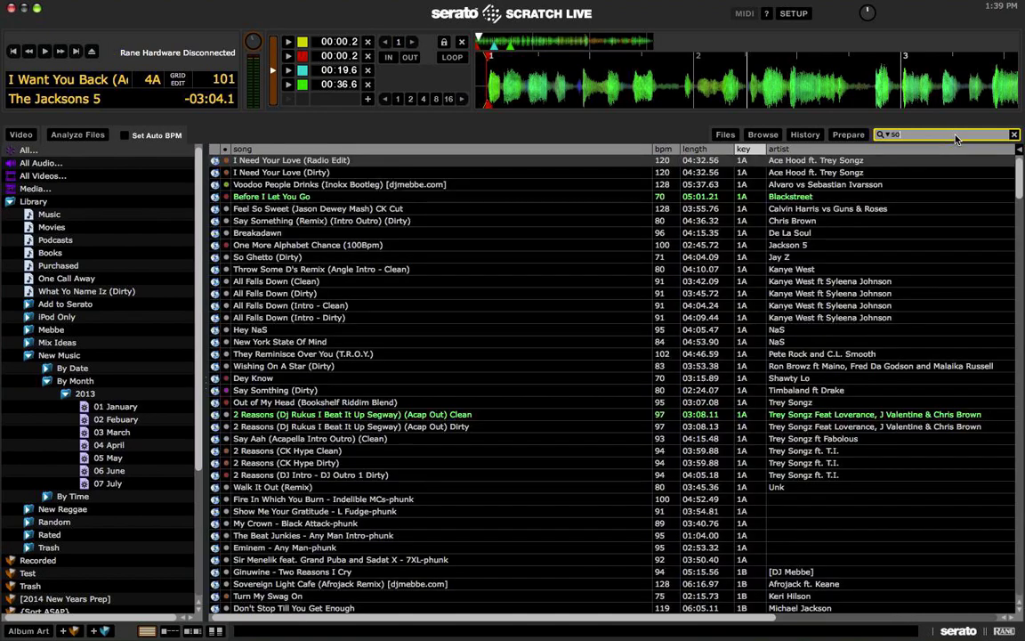
type("used to know")
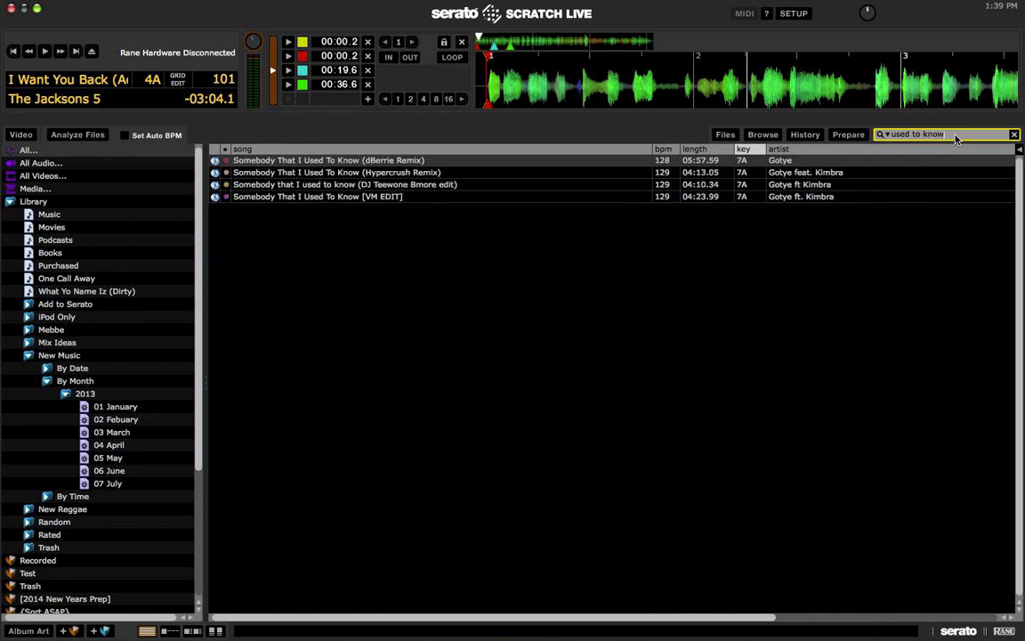
key("Return")
key("shift+Left")
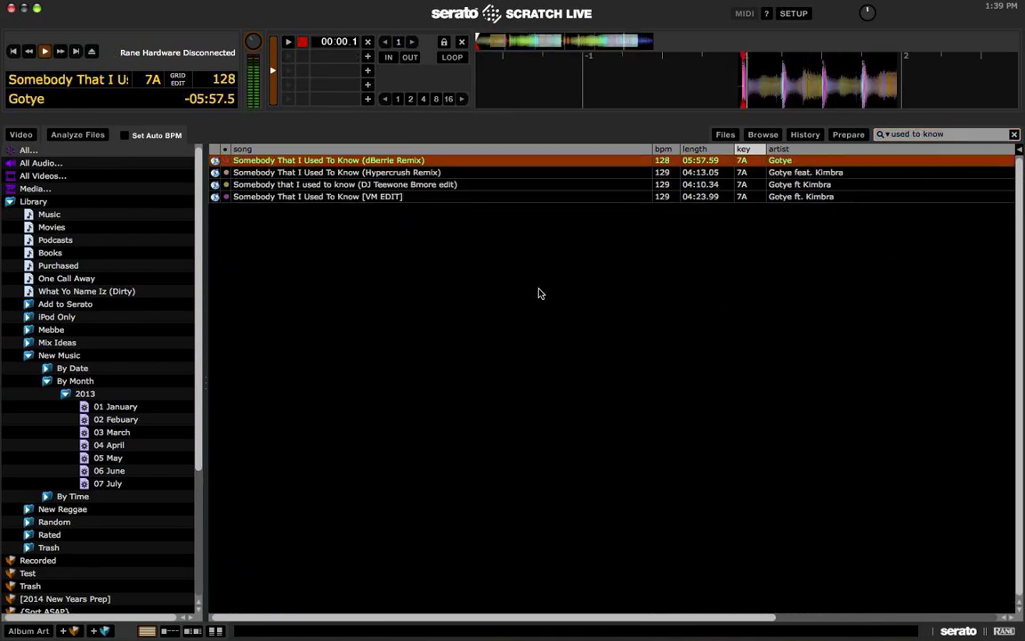
left_click(1013, 135)
Step: Search 'we are' and load We Are Young (Studio Acapella), stopping its playback
type("we are")
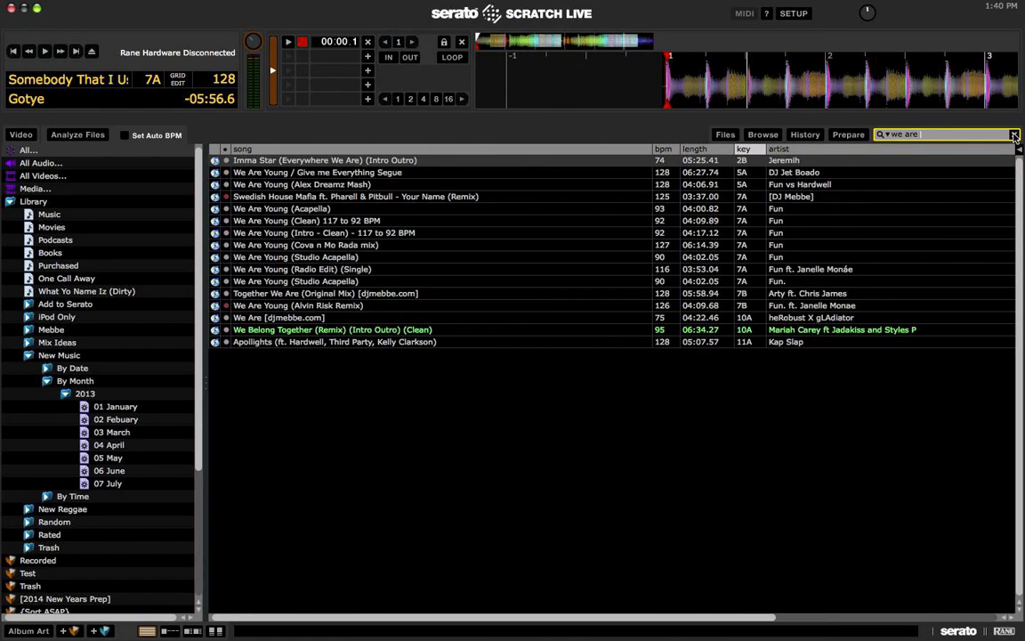
key("Down")
key("Down")
key("Down")
key("Down")
key("Down")
key("Down")
key("Down")
key("Down")
key("shift+Left")
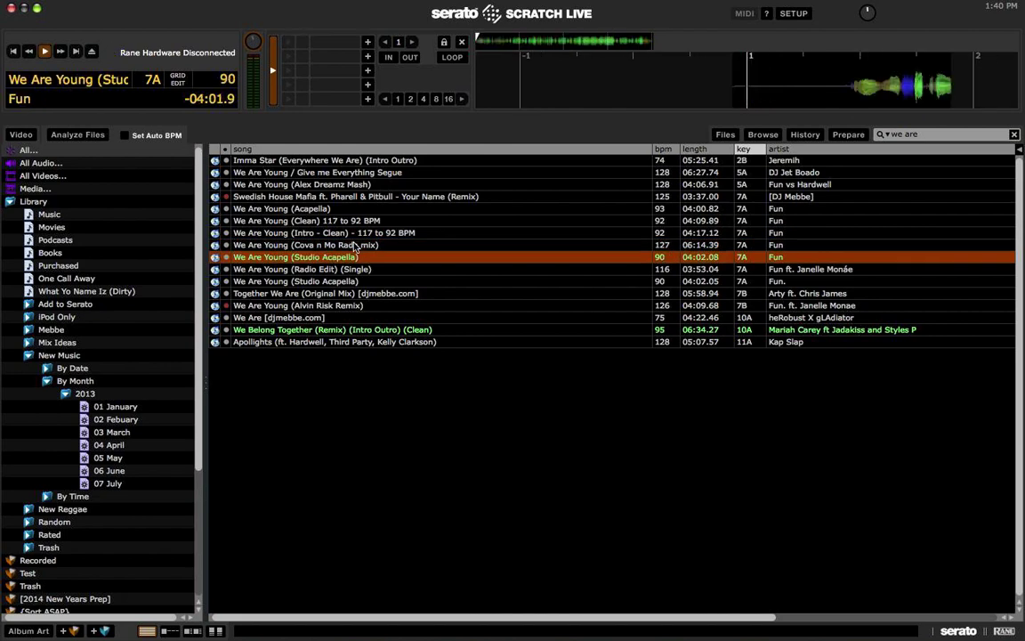
key("w")
Step: Replace the track's 7A comment with #Scratchapella and clear the 'we are' search
scroll(418, 253, "right", 5)
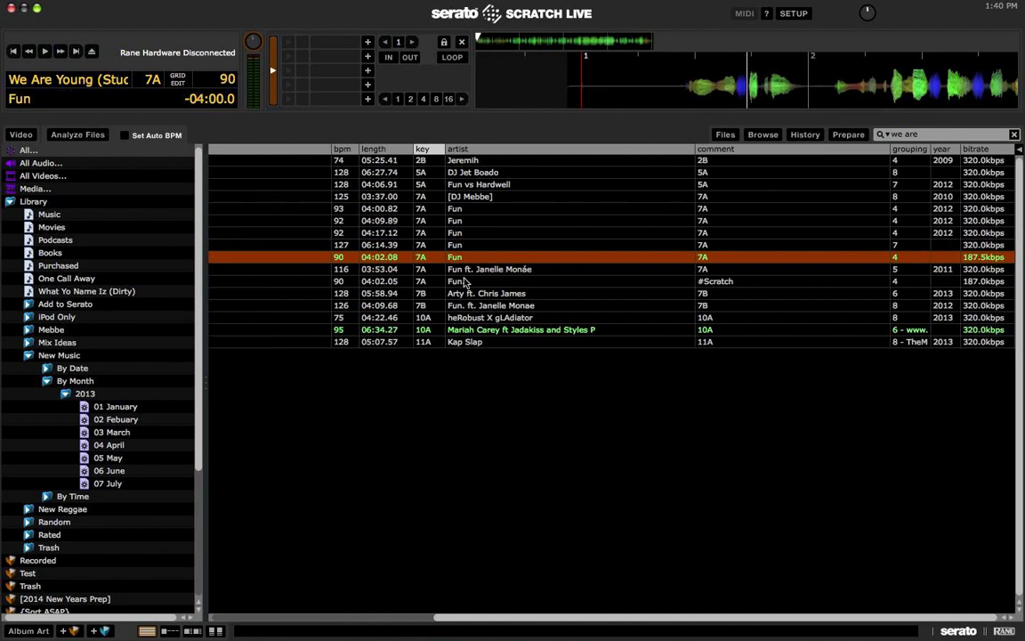
left_click(704, 257)
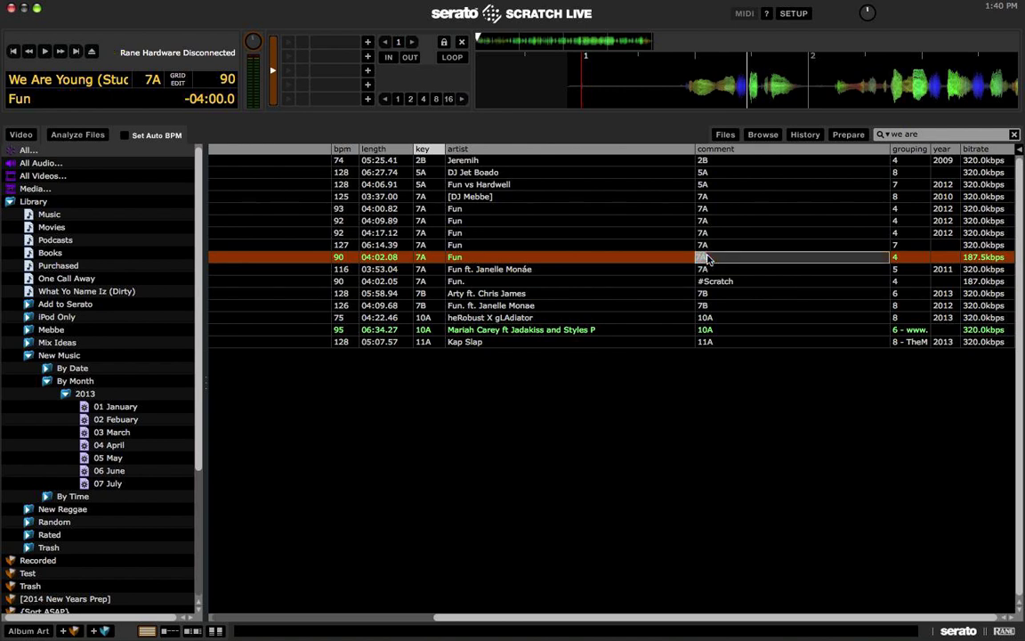
key("BackSpace")
type("#Scratchapella")
key("Return")
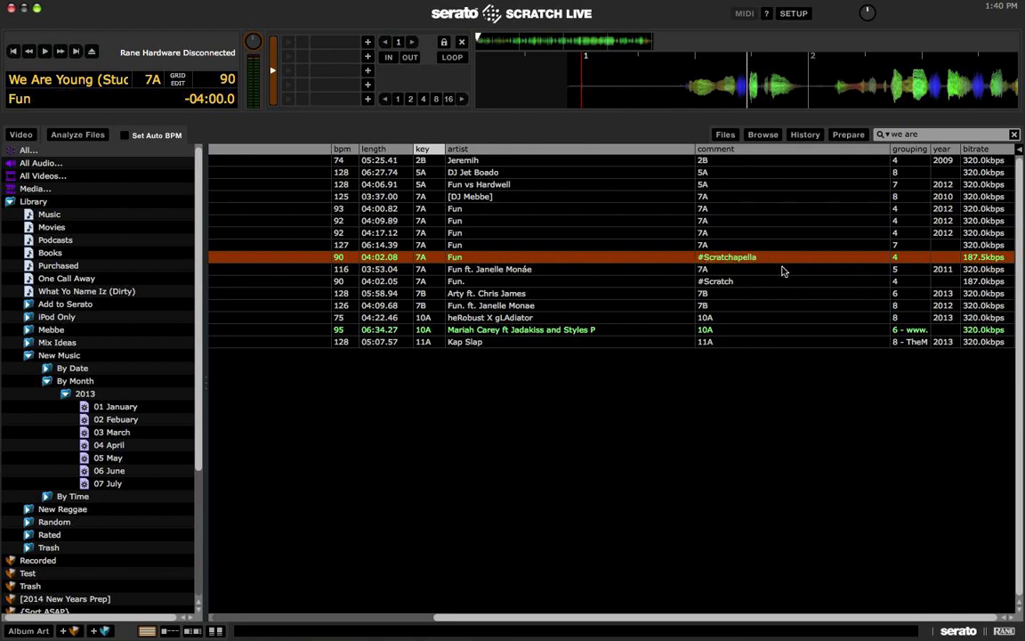
left_click(1015, 134)
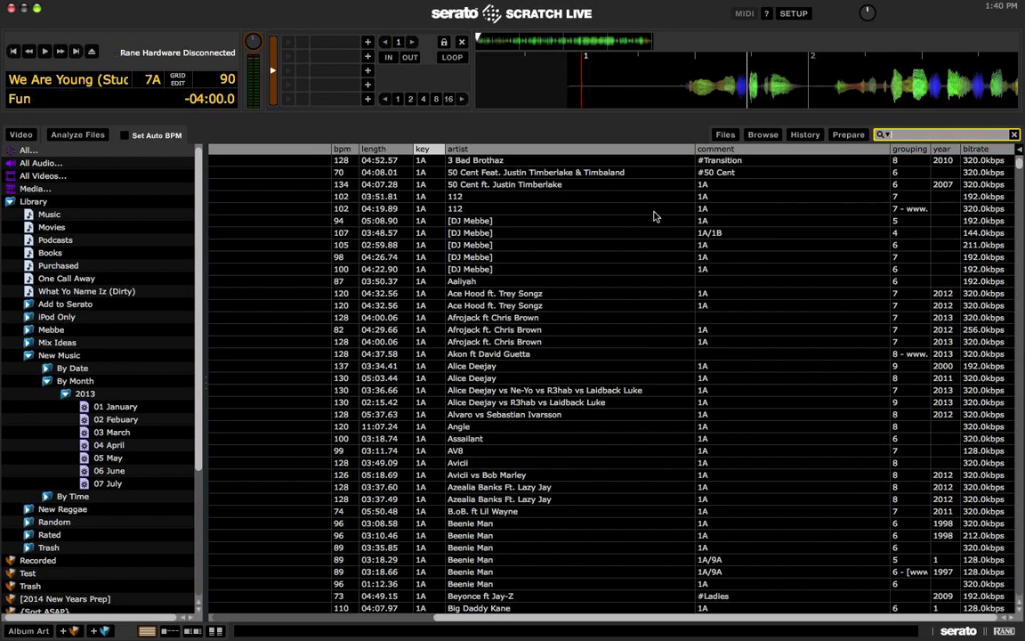
Step: Search '#sc' and load DJ Tools - Scratch Tools Pt 1, playing from cue 1
scroll(578, 236, "left", 5)
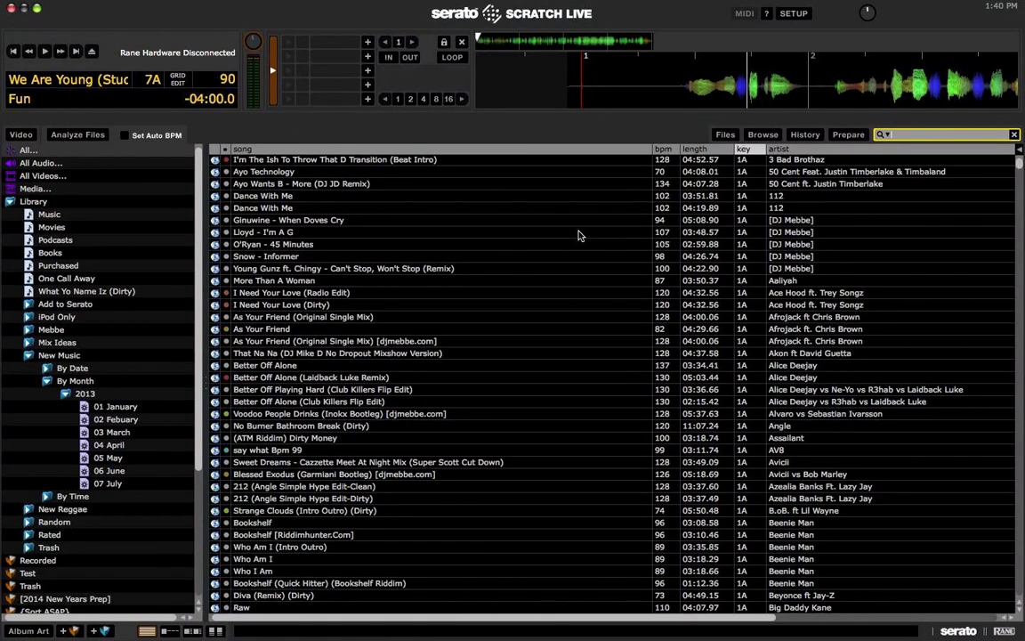
scroll(578, 236, "right", 3)
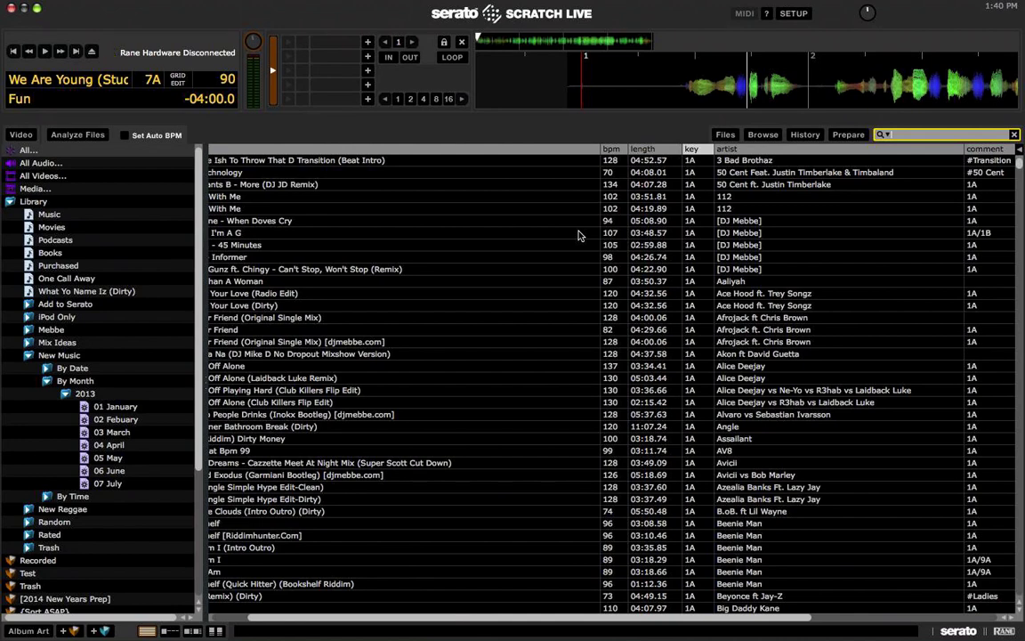
type("#scar")
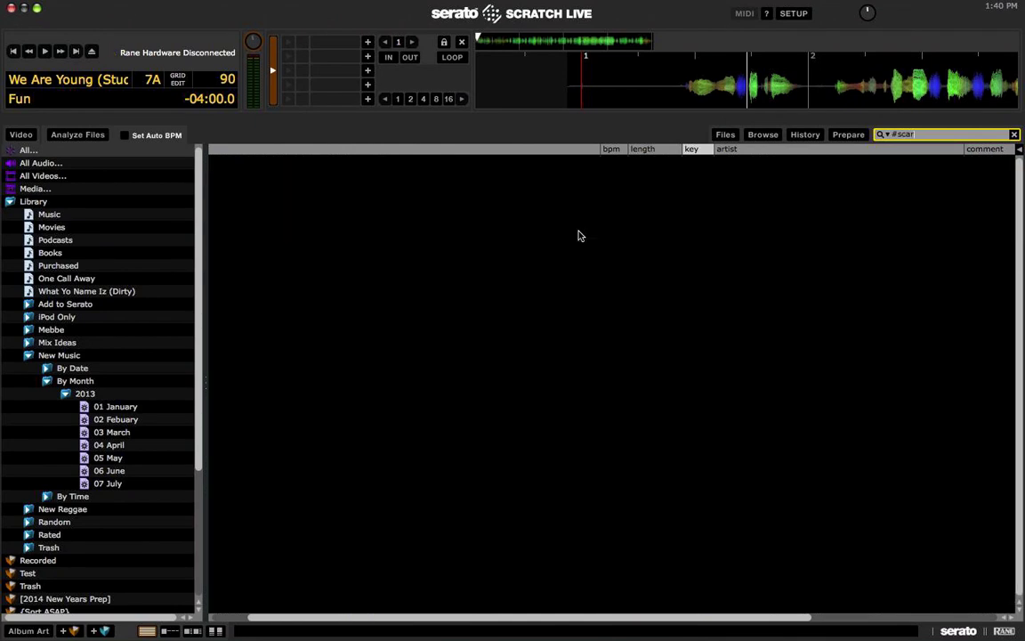
scroll(579, 236, "left", 3)
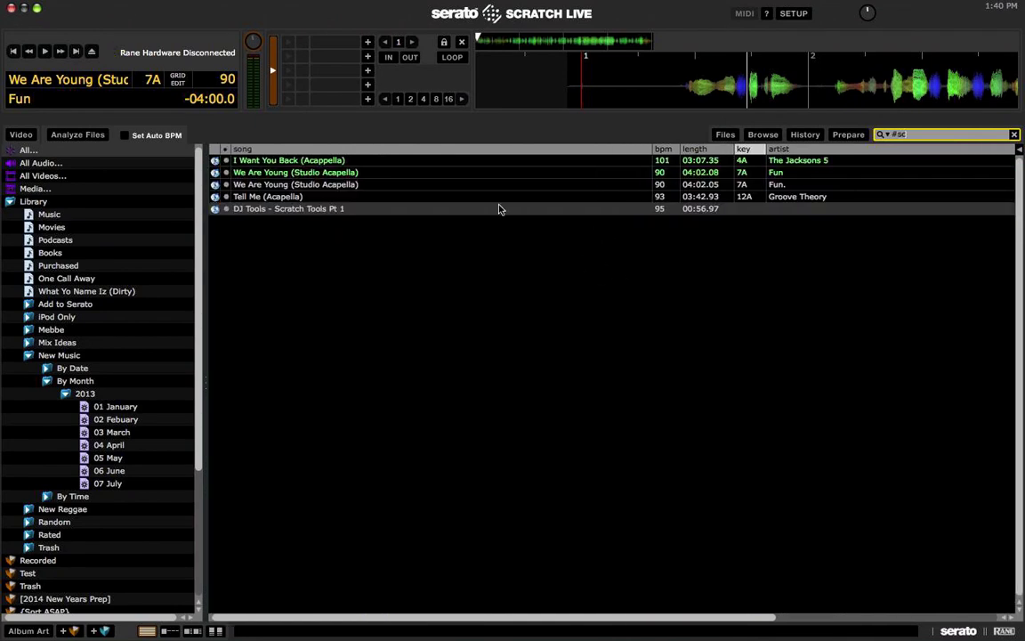
left_click(451, 174)
left_click(450, 183)
key("Down")
key("Down")
key("shift+Left")
key("1")
key("1")
key("1")
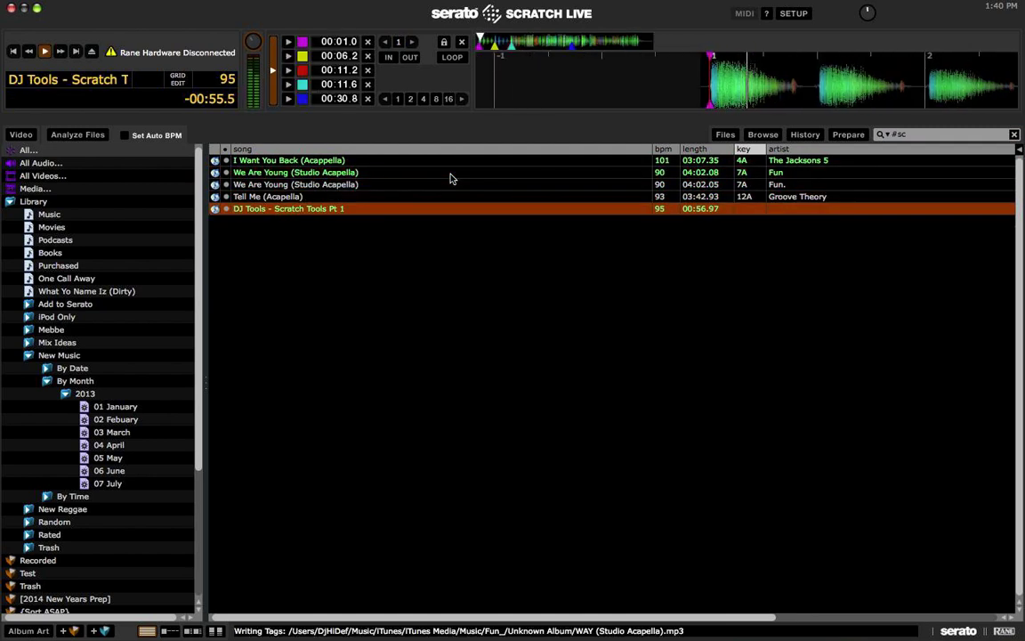
Step: Delete the Scratch Tools track's 00:11.6 cue point and resume playback
key("2")
key("2")
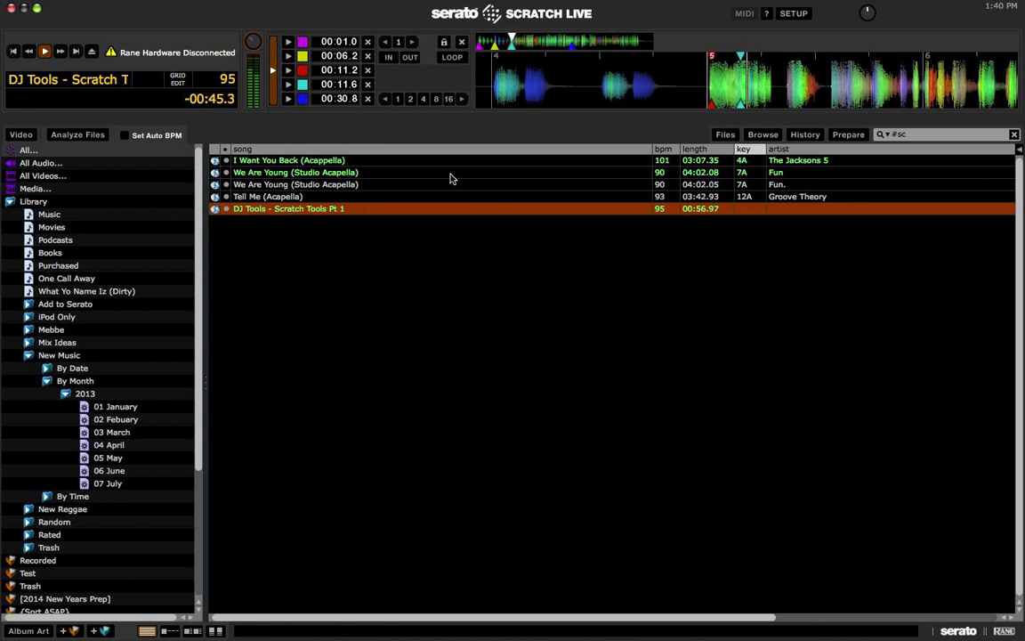
key("space")
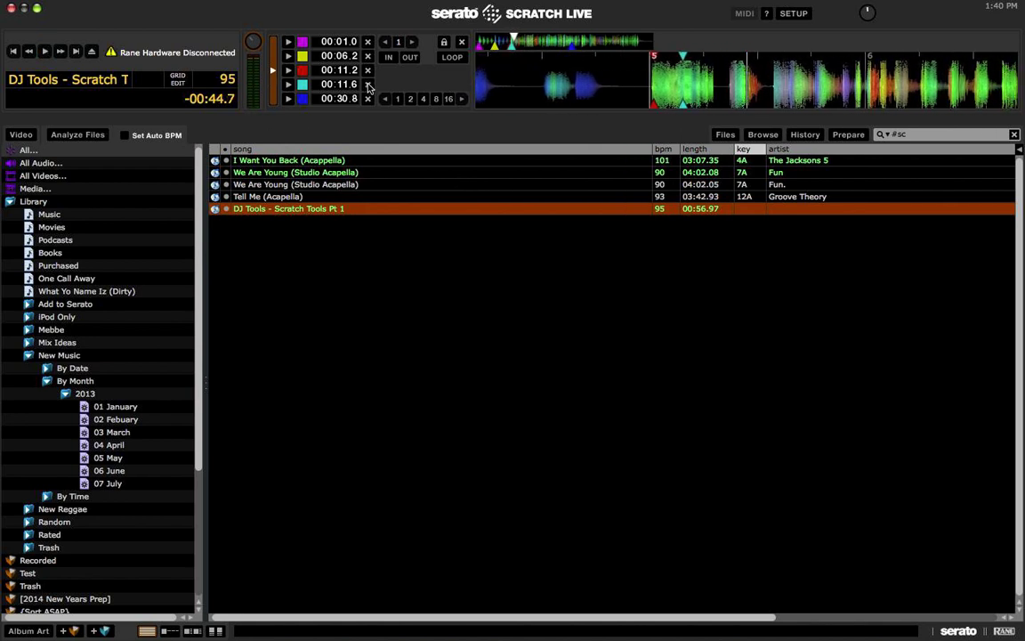
left_click(368, 84)
key("space")
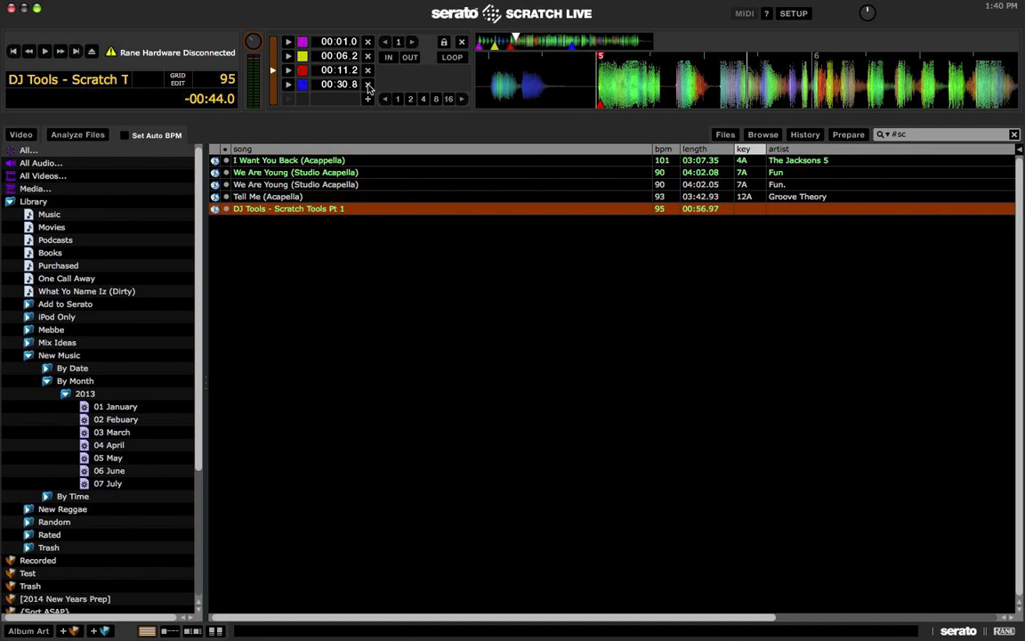
Step: Load Tell Me (Acapella), then each We Are Young version in turn, ending on Fun's
key("Up")
key("shift+Left")
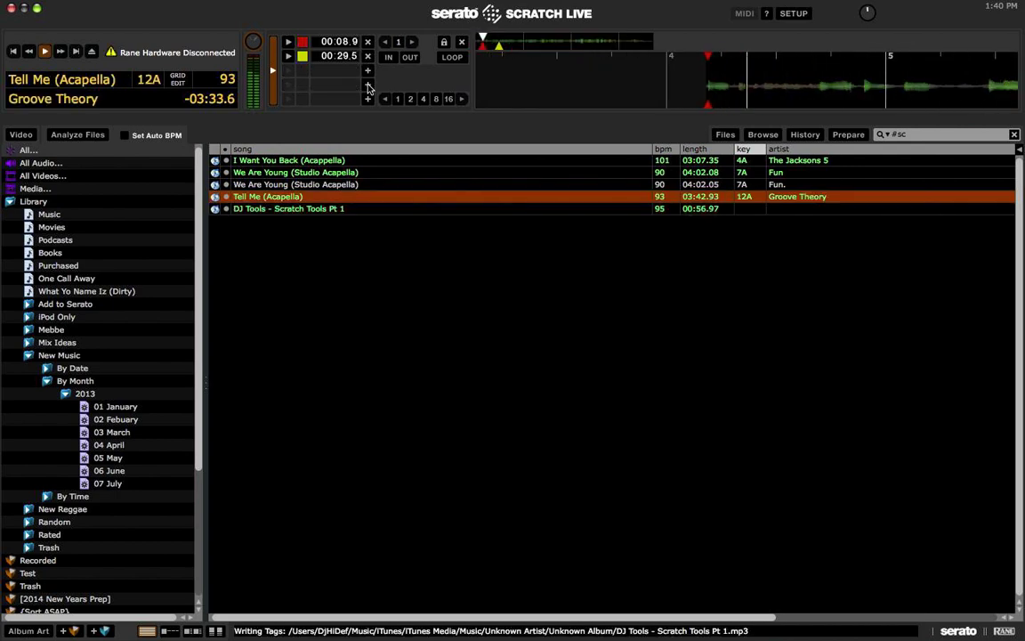
scroll(445, 209, "right", 5)
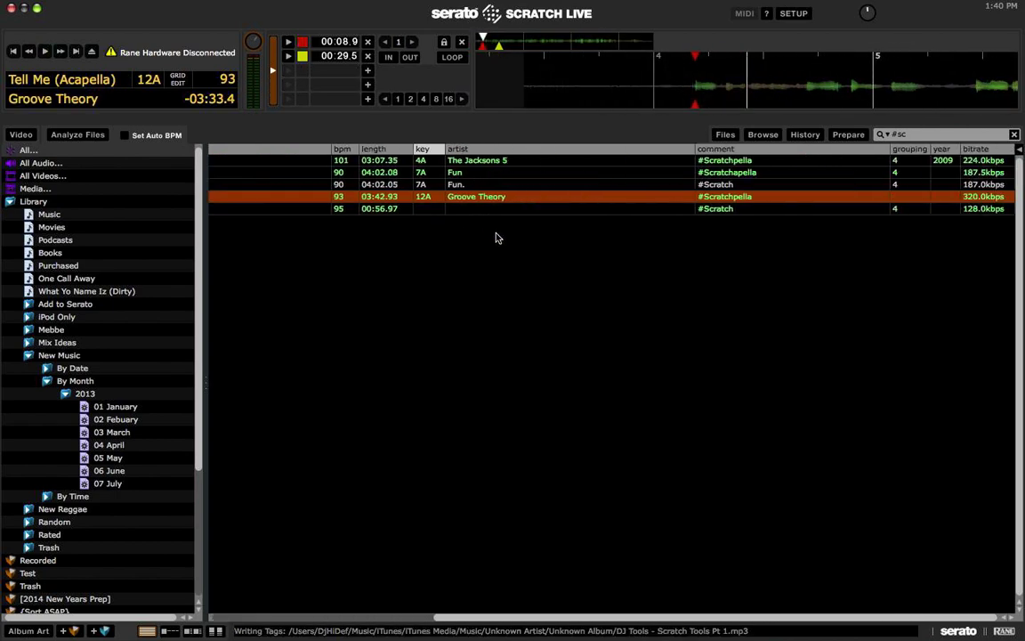
scroll(728, 200, "left", 5)
key("Up")
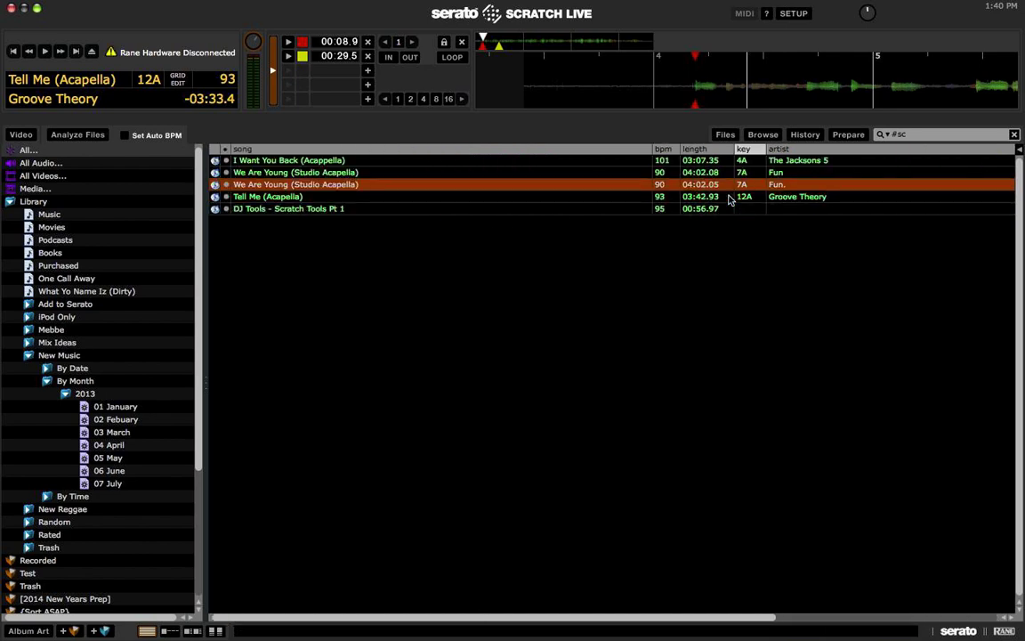
key("shift+Left")
key("w")
key("Up")
key("shift+Left")
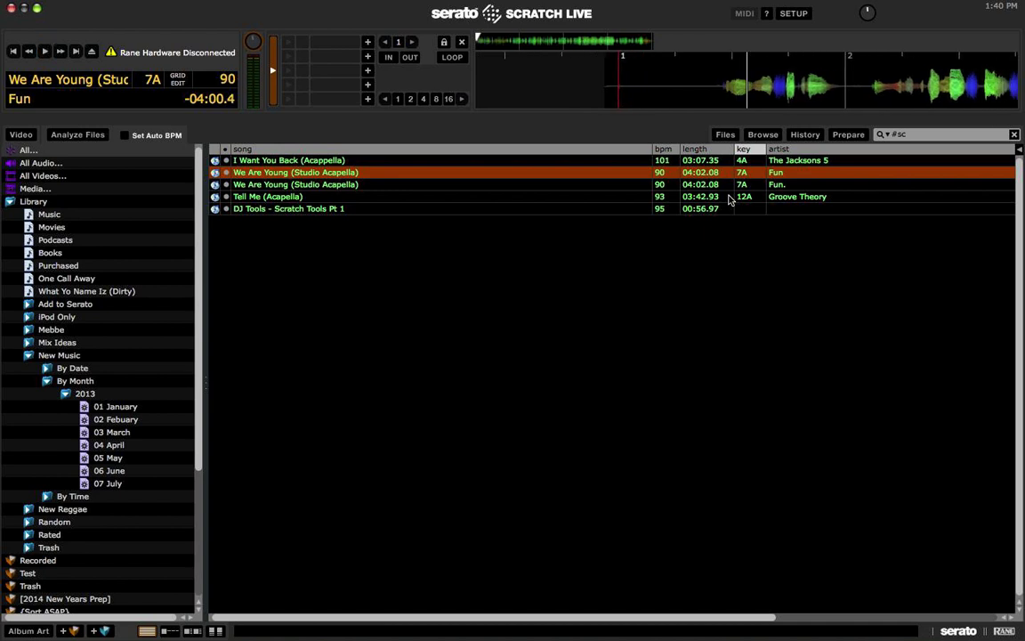
key("Down")
key("shift+Left")
key("Up")
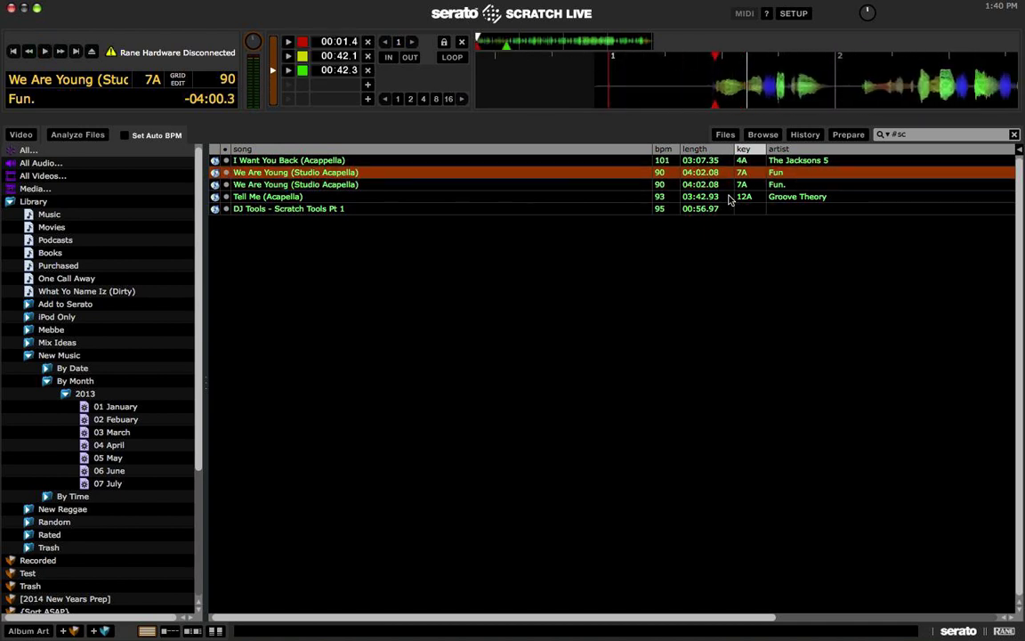
key("shift+Left")
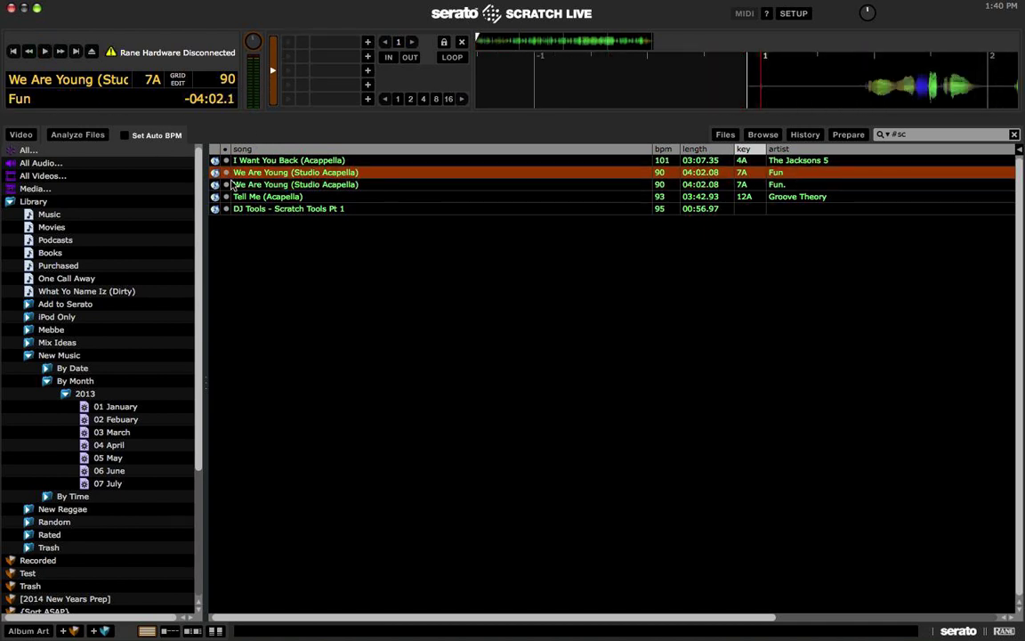
Step: Give the We Are Young row a new colour, then clear the '#sc' search
left_click(226, 173)
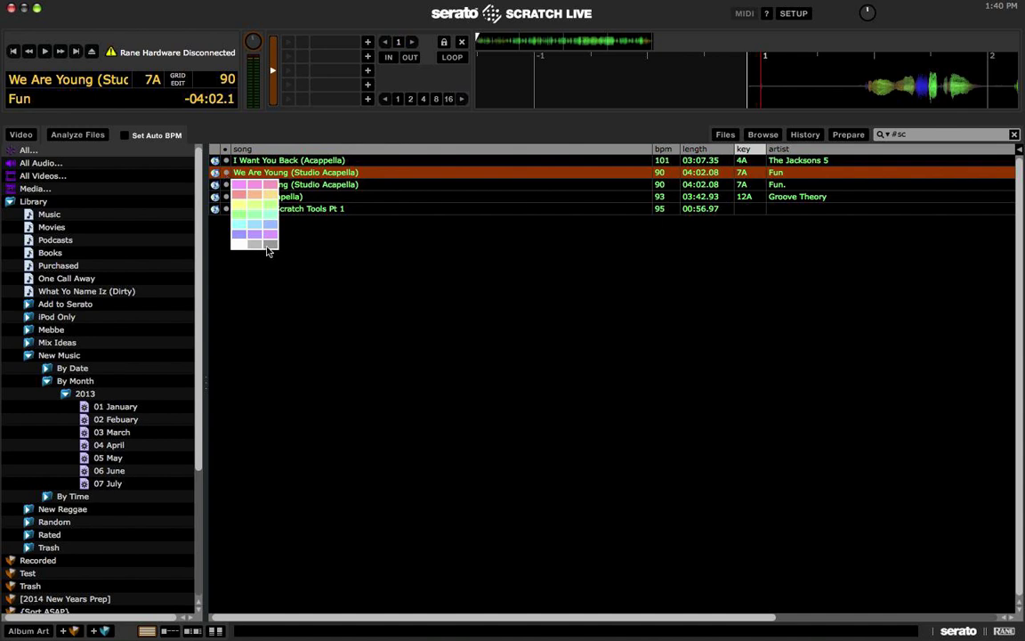
left_click(246, 228)
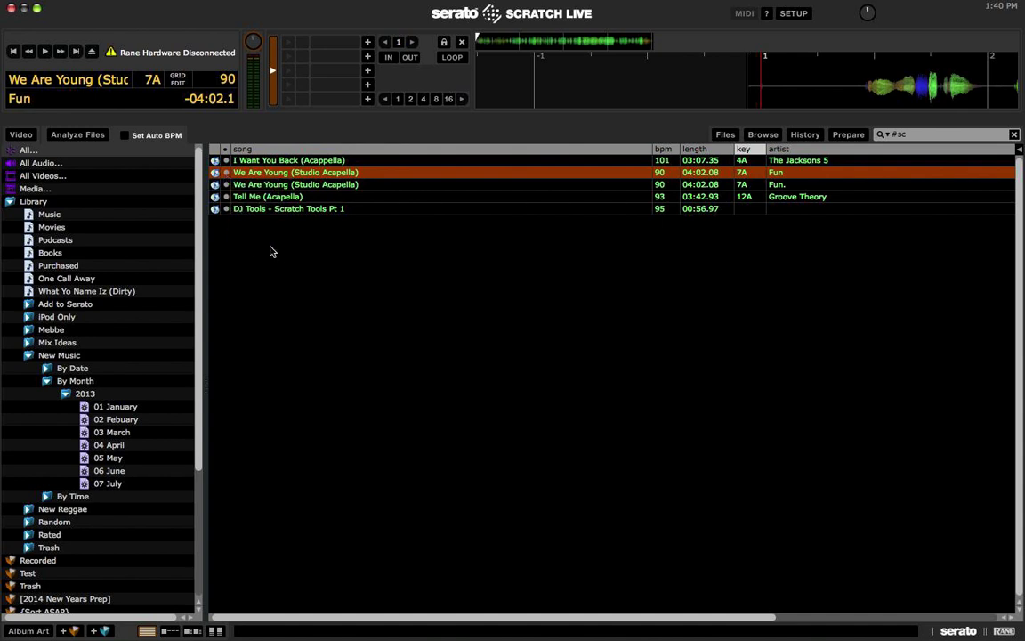
left_click(226, 178)
left_click(265, 247)
left_click(318, 210)
left_click(389, 163)
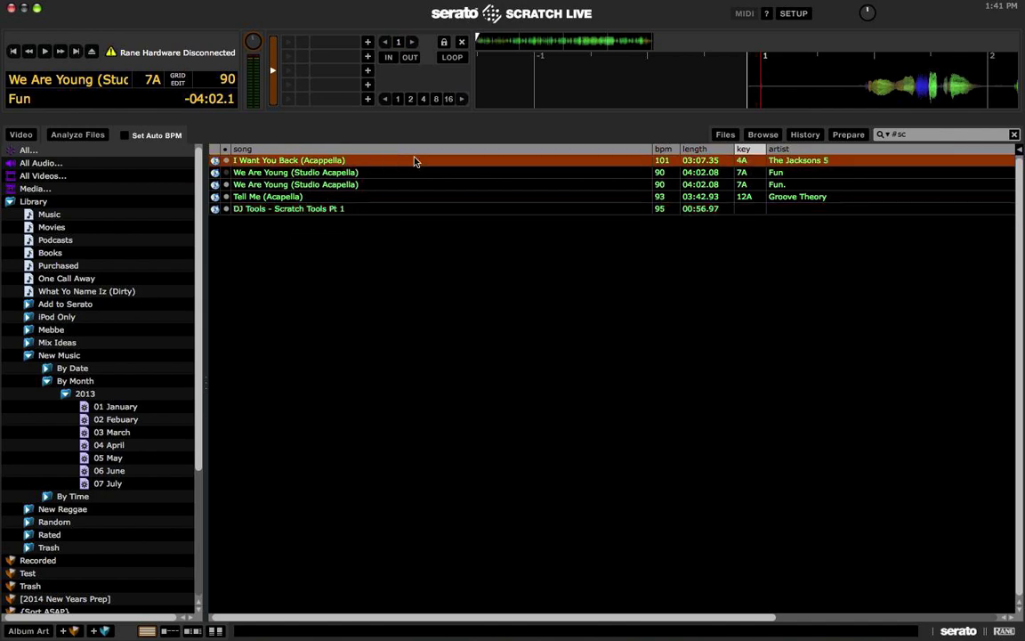
left_click(1015, 135)
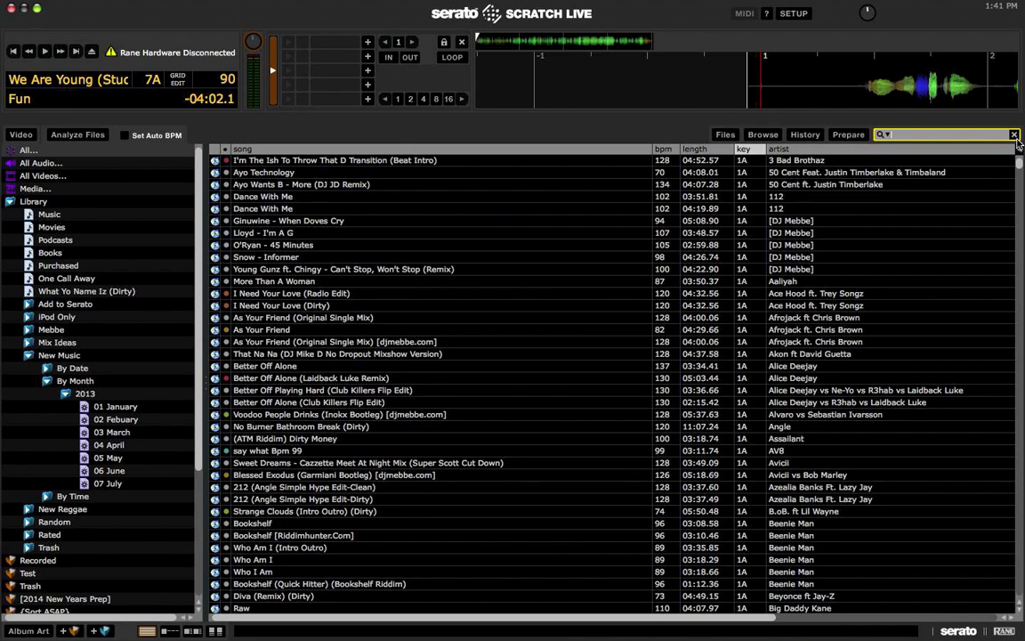
Step: Search the library for 'story' and select Childrens Story
type("Chil sot")
key("BackSpace")
key("BackSpace")
key("BackSpace")
key("BackSpace")
key("BackSpace")
key("BackSpace")
type("story")
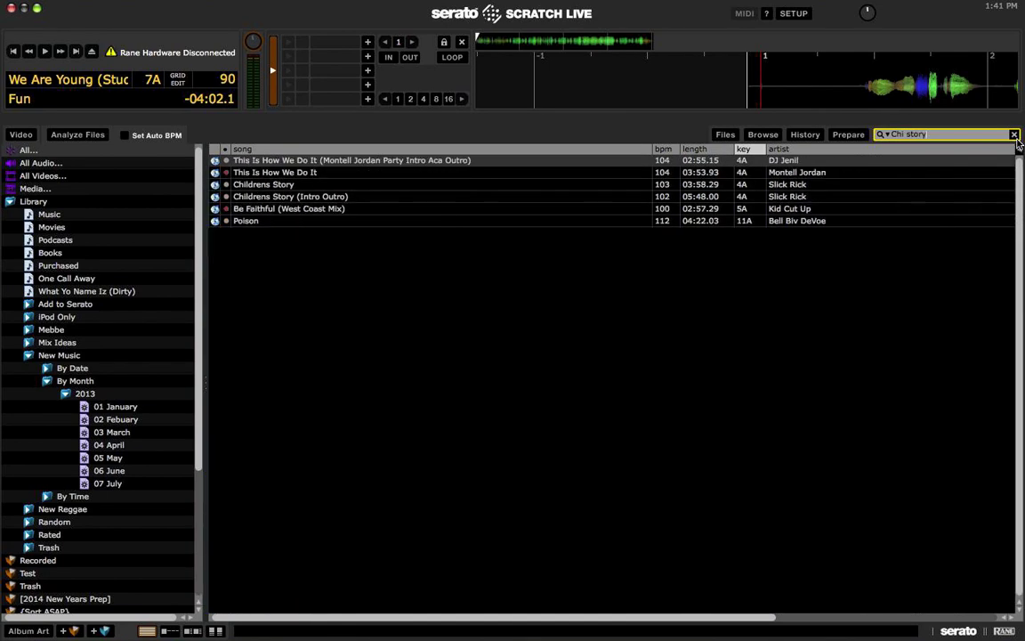
left_click(327, 184)
Step: Load This Is How We Do It, Be Faithful, Poison and Childrens Story onto the deck in turn
key("Up")
key("shift+Left")
key("Down")
key("Down")
key("Down")
key("shift+Left")
key("Down")
key("shift+Left")
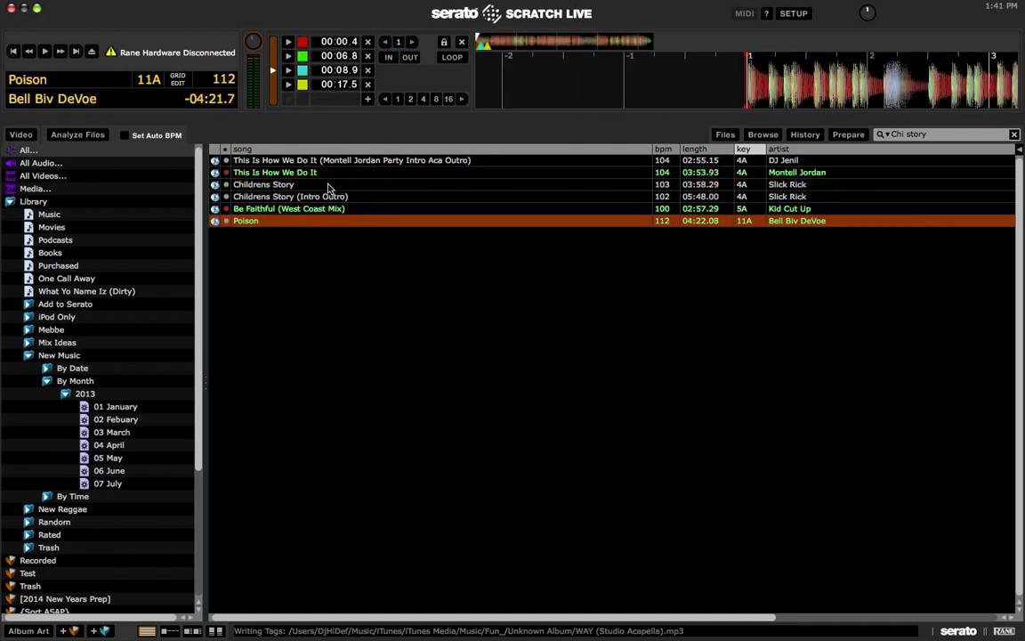
left_click(313, 176)
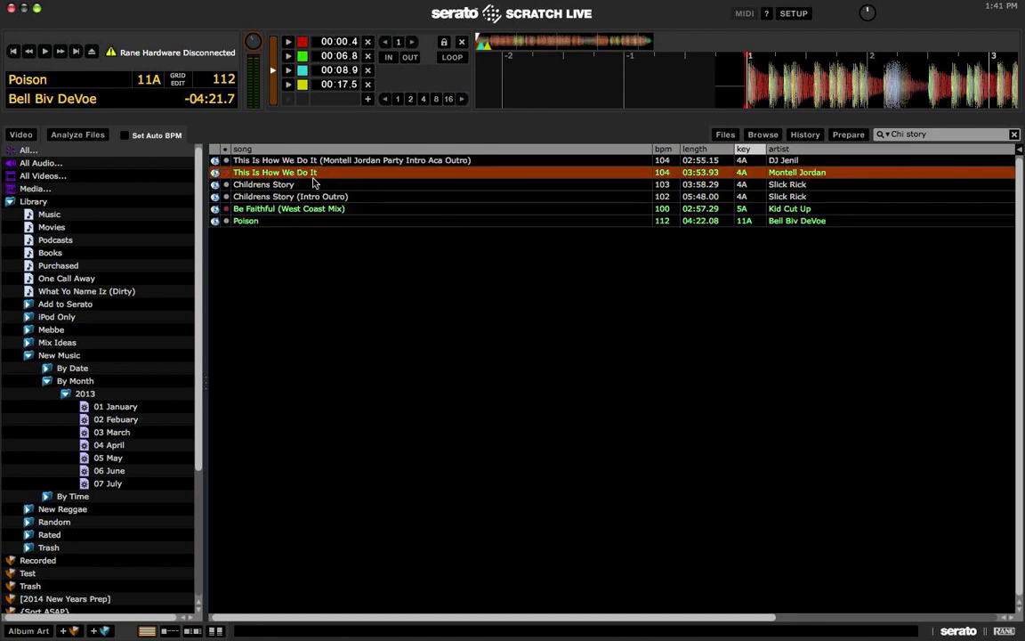
key("Down")
key("shift+Left")
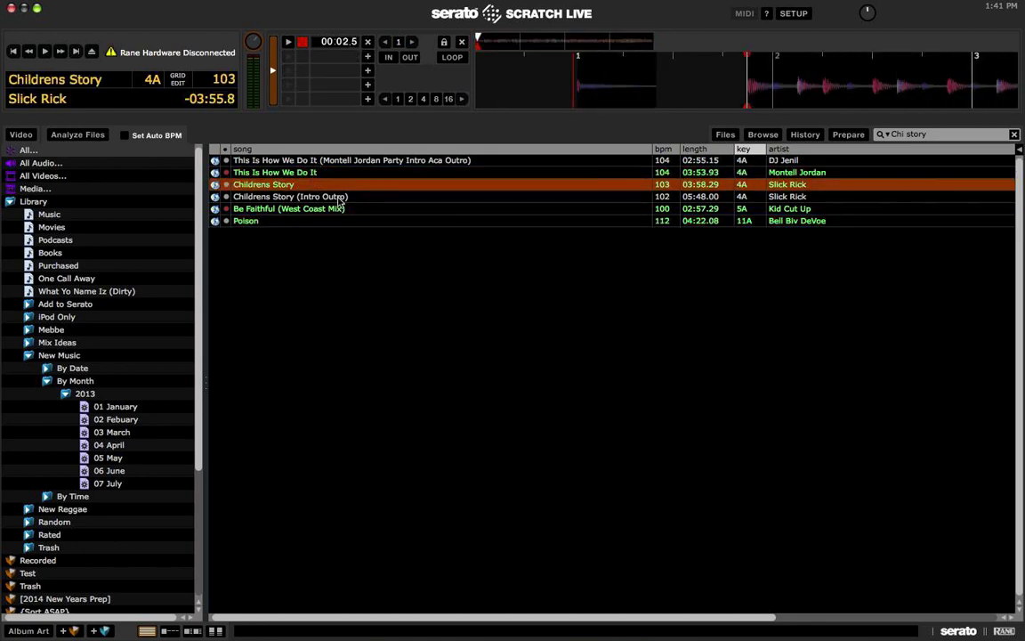
scroll(338, 200, "right", 10)
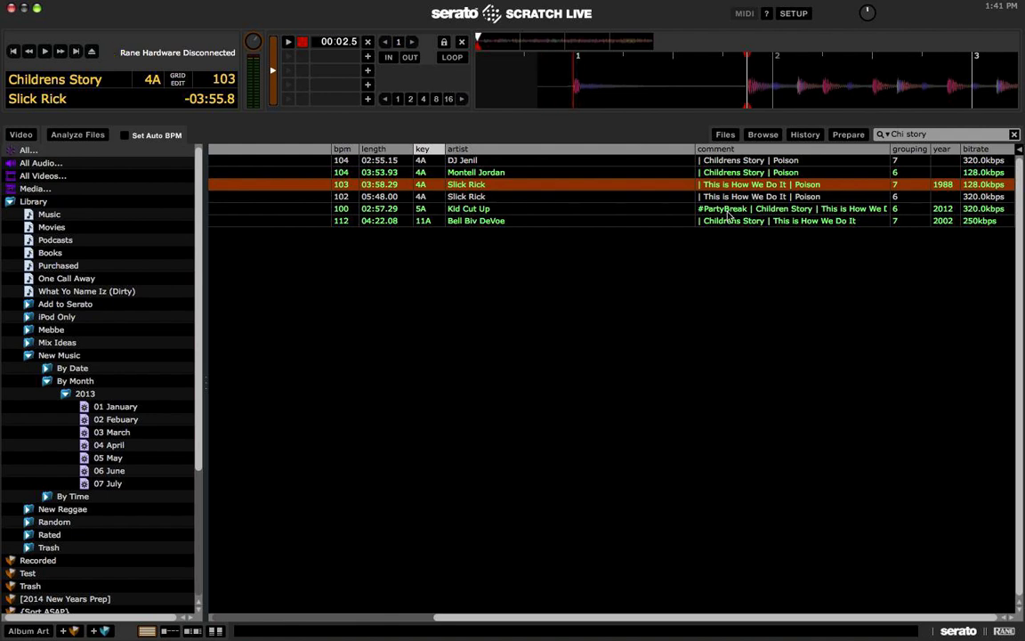
Step: Read the Kid Cut Up track's comment, then reload Childrens Story and This Is How We Do It
left_click(726, 211)
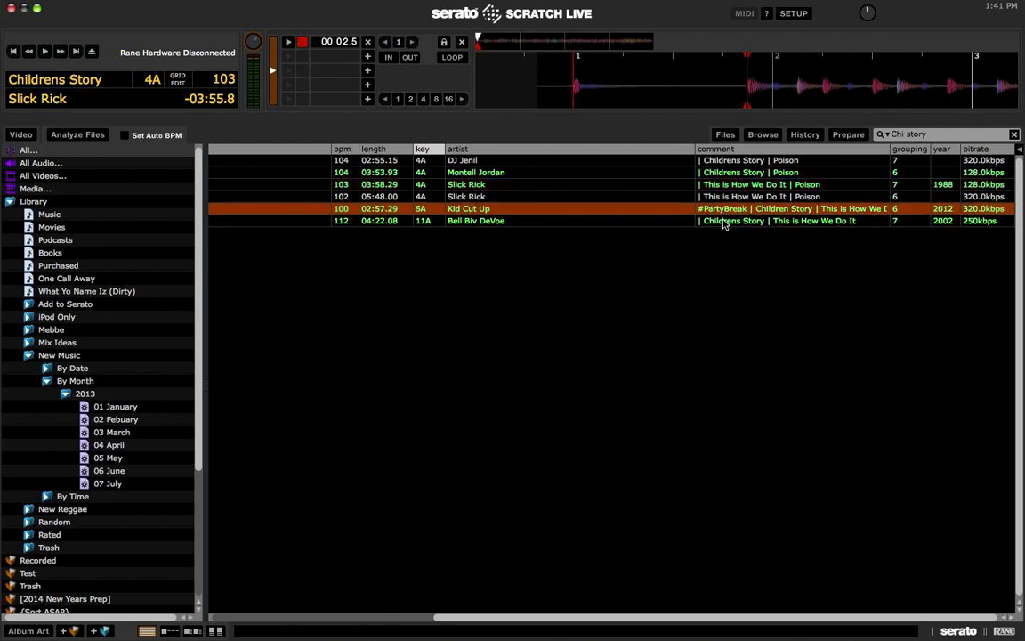
key("Up")
key("Up")
key("Up")
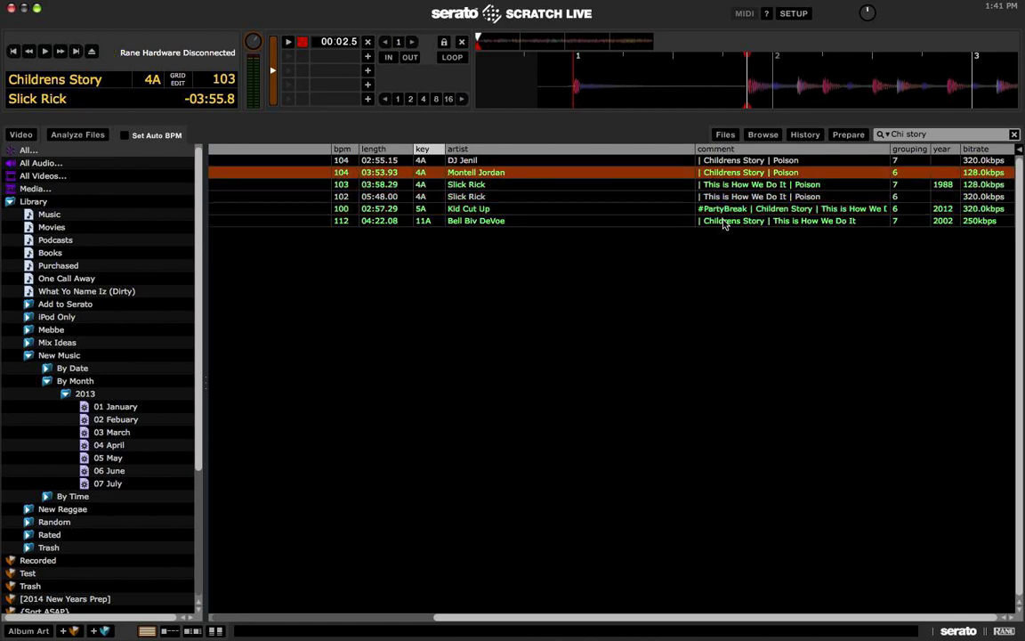
key("shift+Left")
scroll(723, 223, "left", 5)
key("Down")
key("Down")
key("Up")
key("shift+Left")
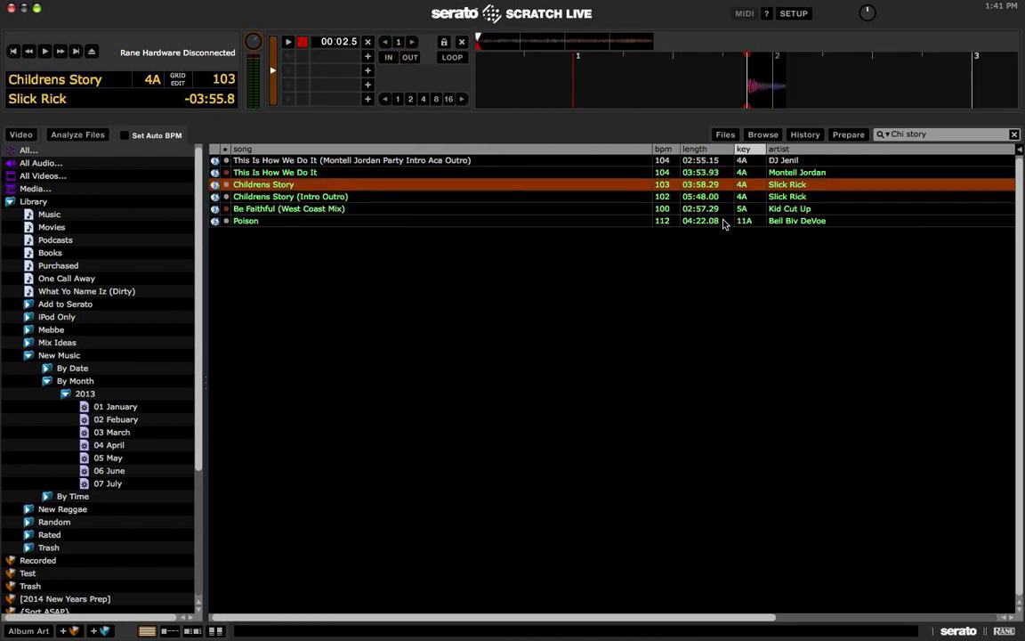
key("Up")
key("shift+Left")
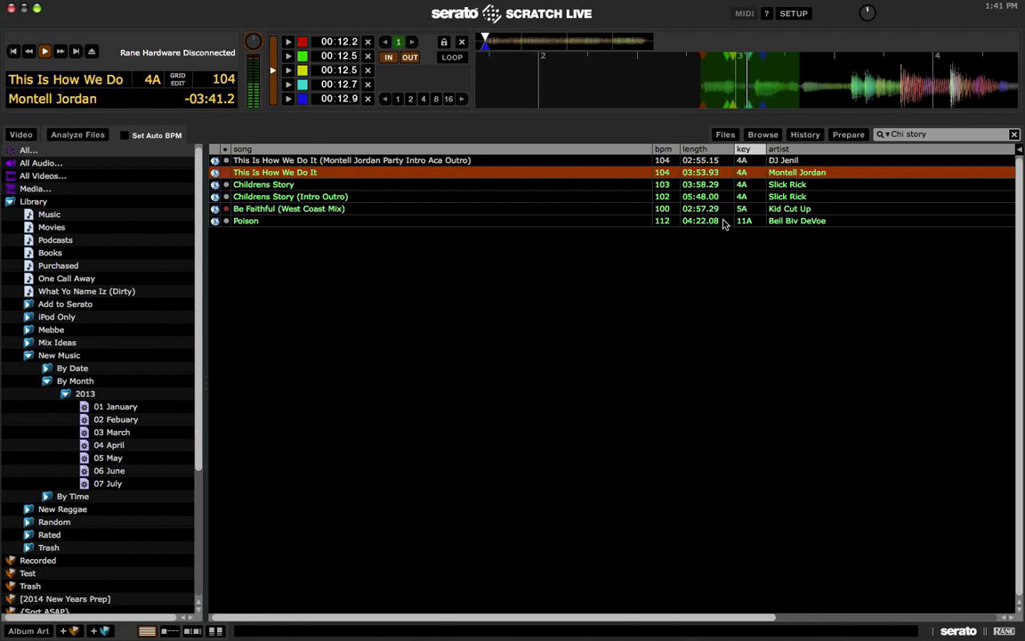
Step: Preview Be Faithful (West Coast Mix) about 8 seconds in, stop it, then load Poison
key("Down")
key("Down")
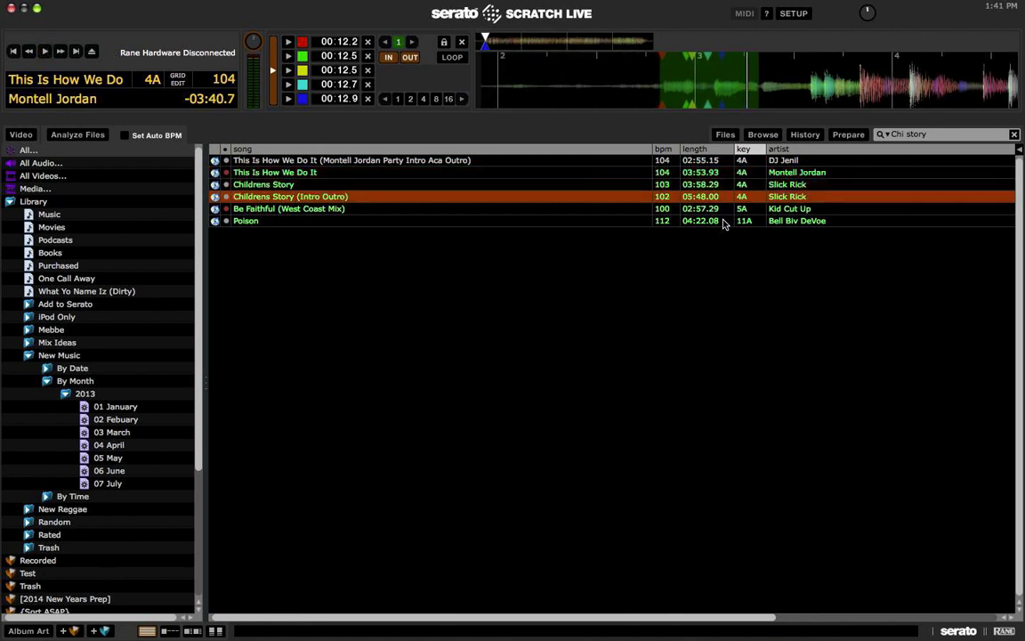
key("Down")
key("shift+Left")
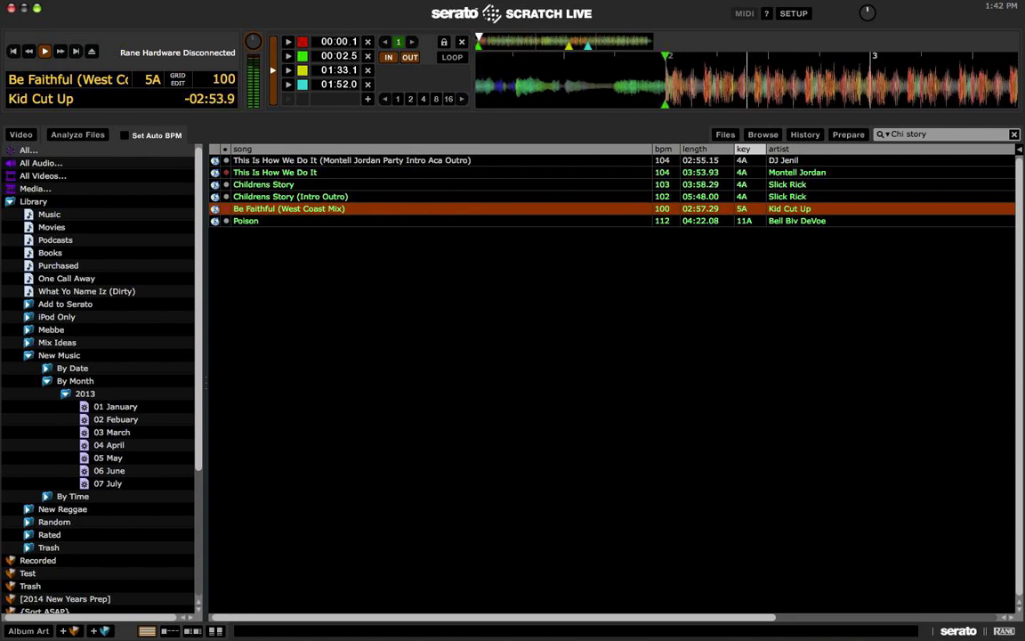
left_click(486, 43)
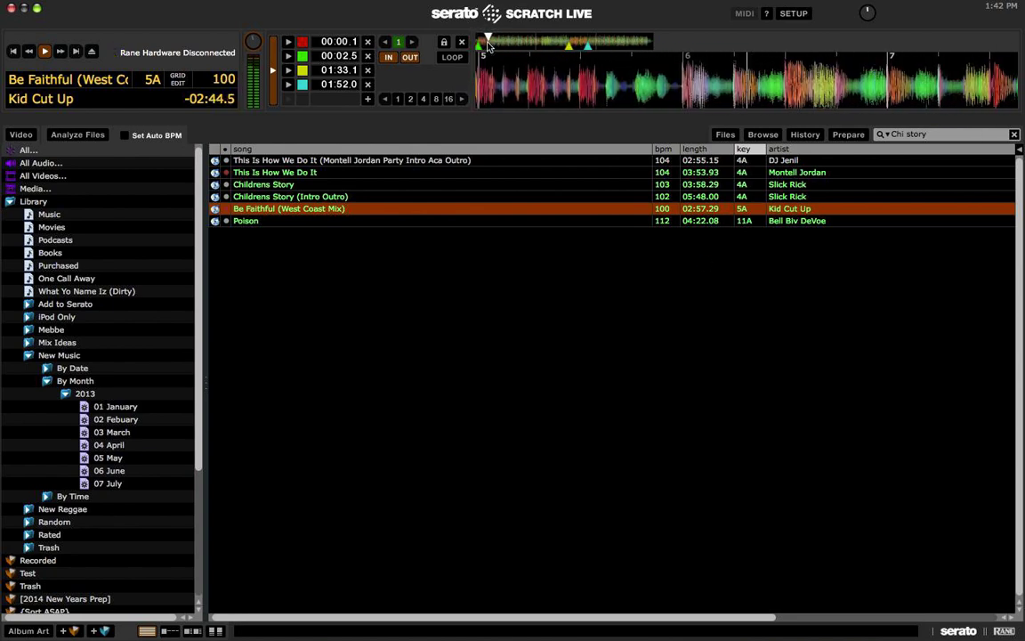
key("space")
key("Down")
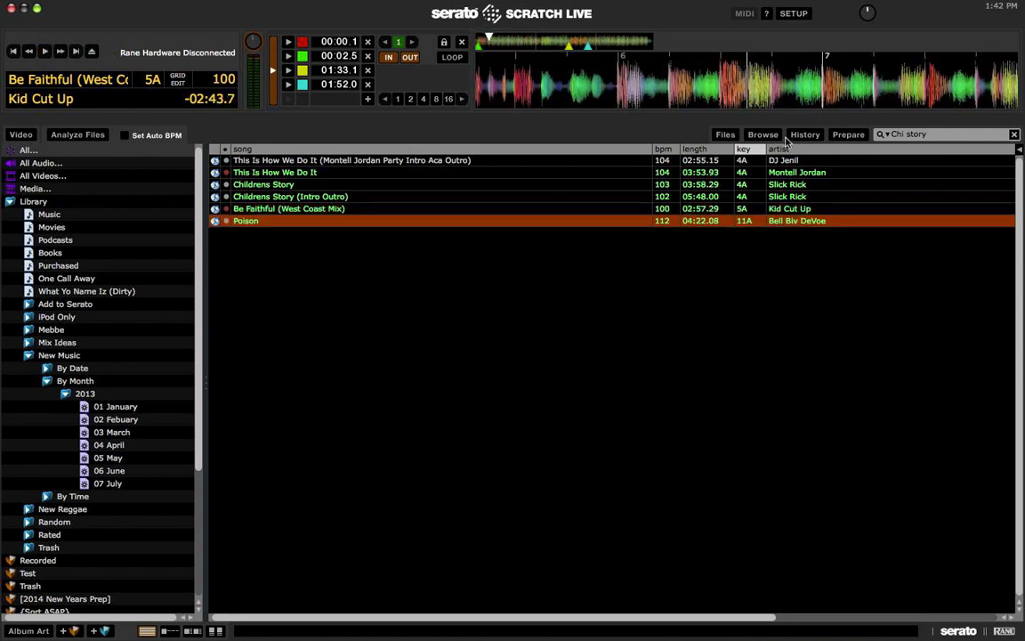
key("shift+Left")
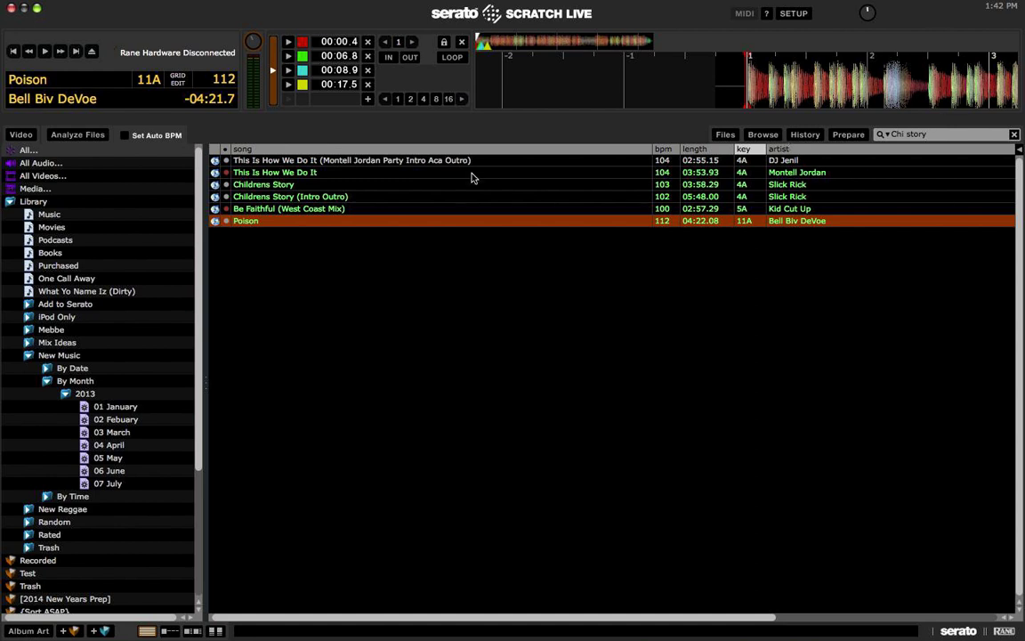
Step: Load the Montell Jordan Party Intro Aca Outro edit and clear the 'story' search
left_click(441, 161)
key("shift+Left")
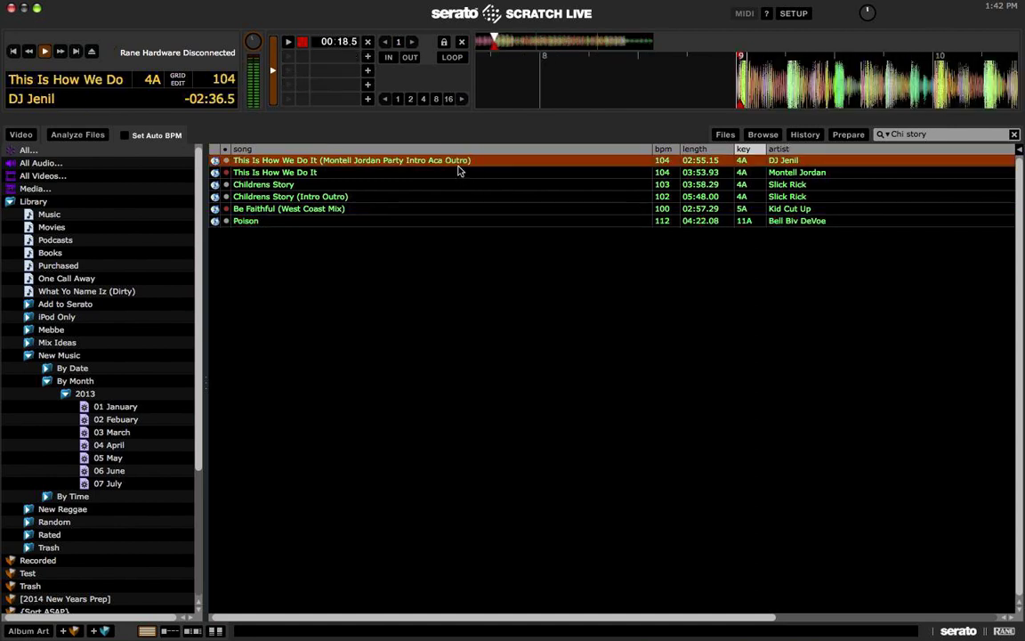
left_click(1014, 134)
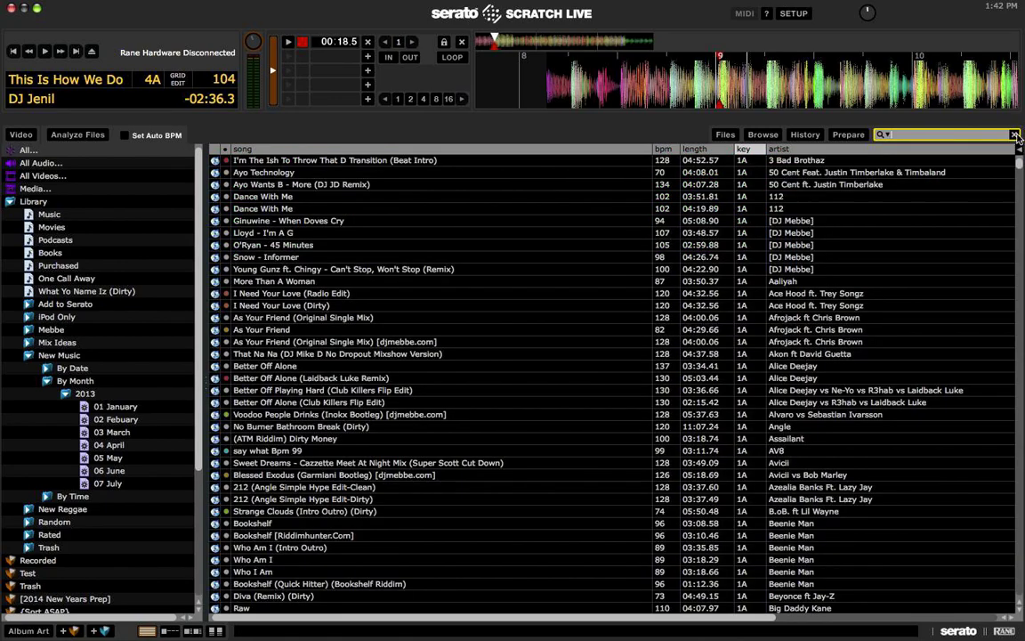
Step: Search for 'i'm diff' and pick I Do It For The Ratchets (Dirty)
type("this is for th")
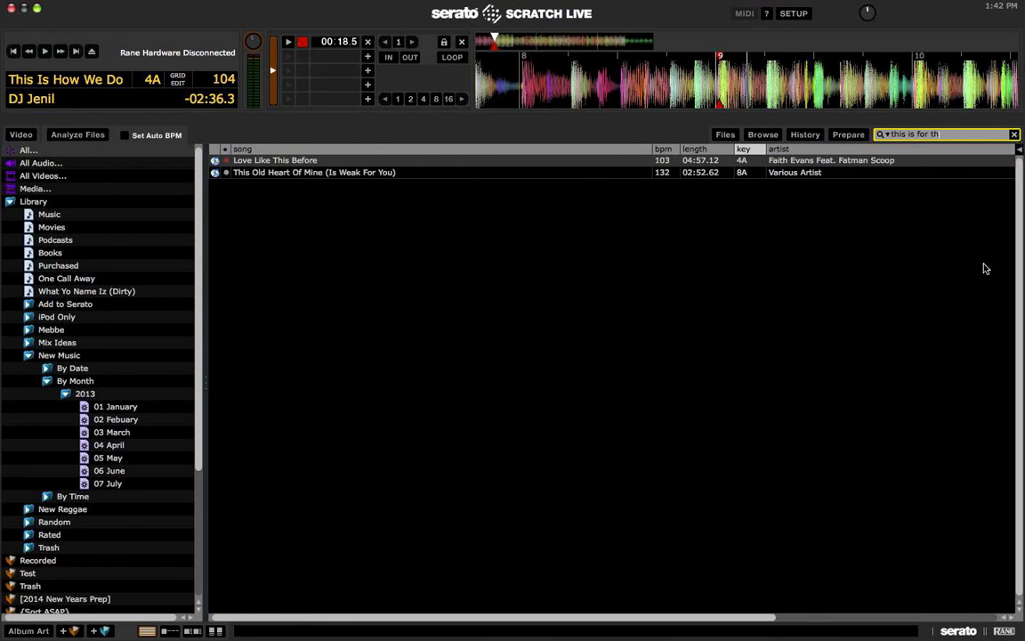
key("super+a")
type("ratch")
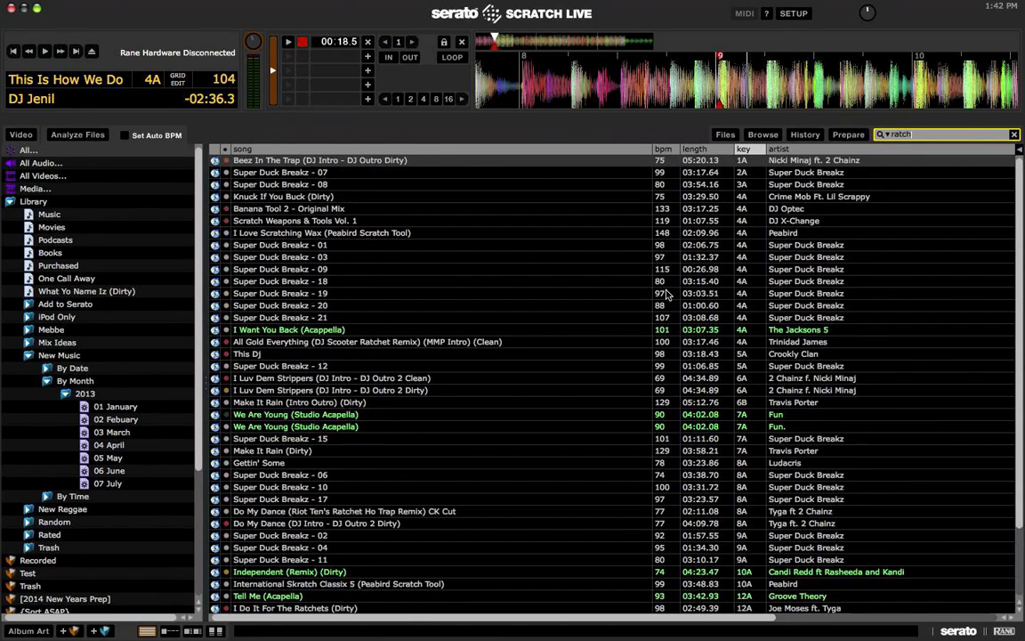
type(" this")
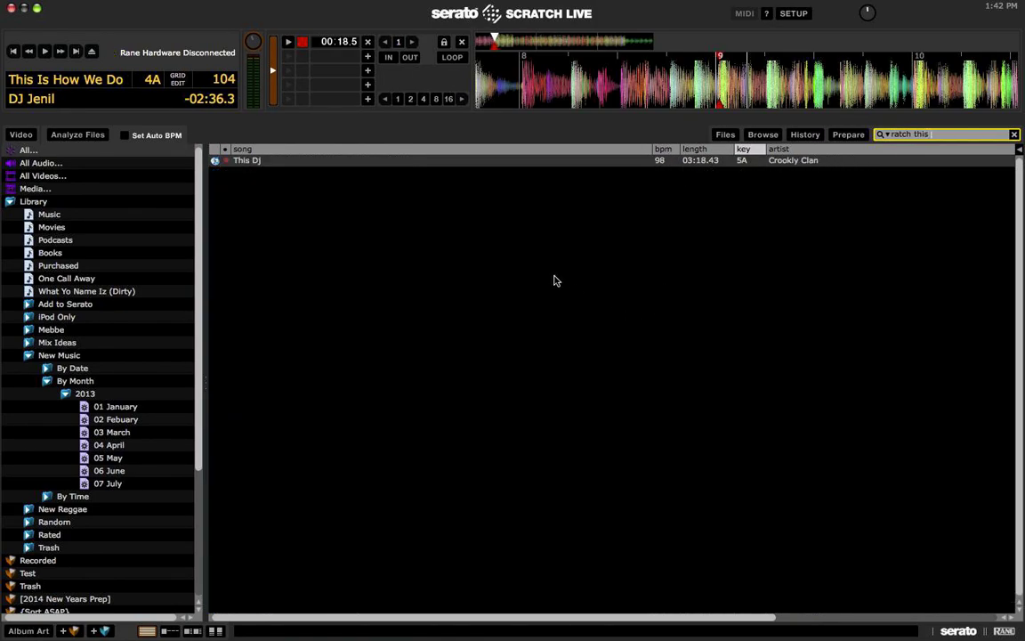
key("super+a")
type("i'm diff")
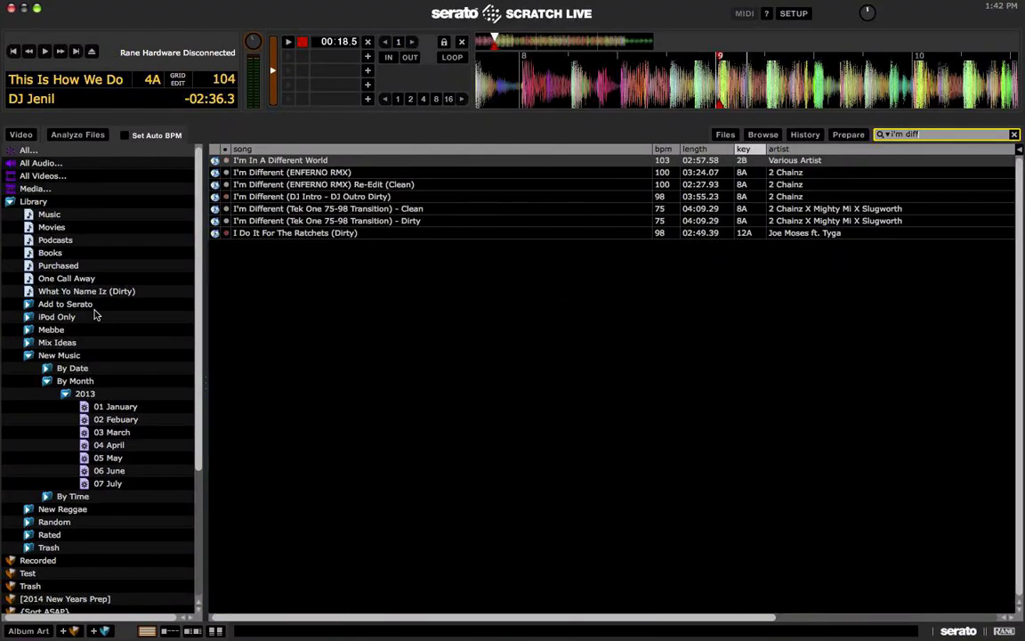
left_click(338, 234)
Step: Preview the DJ Intro - DJ Outro Dirty version and I Do It For The Ratchets on the deck
key("Up")
key("Up")
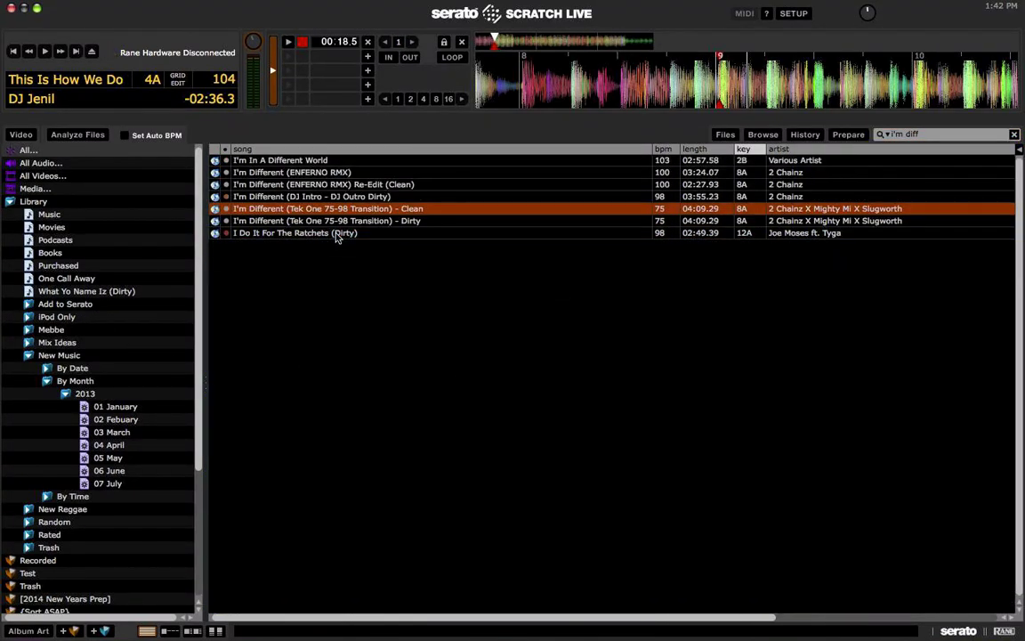
key("Up")
key("shift+Left")
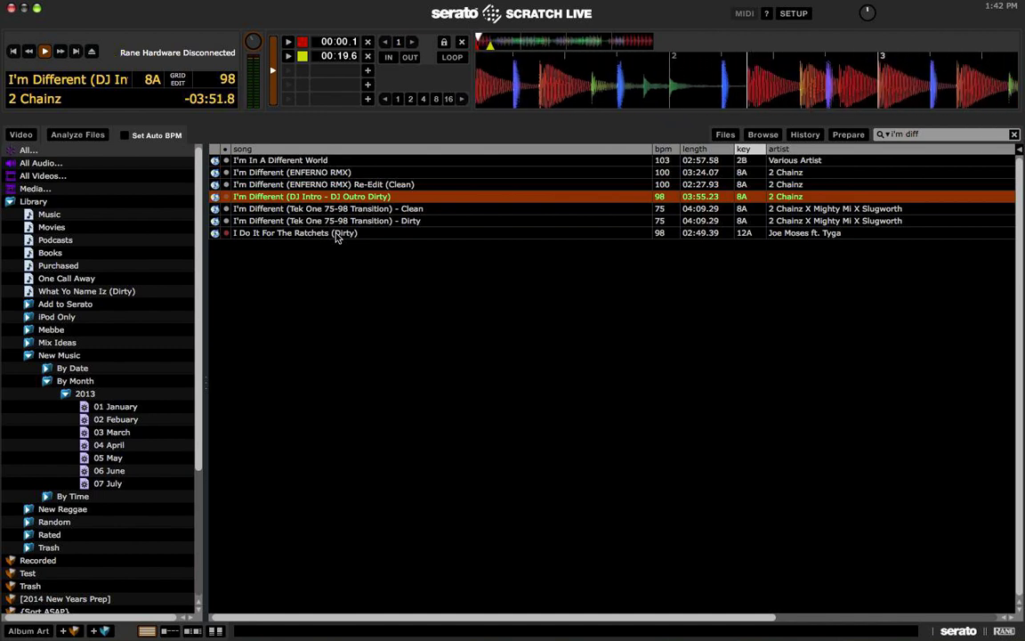
key("Down")
key("Down")
key("Down")
key("shift+Left")
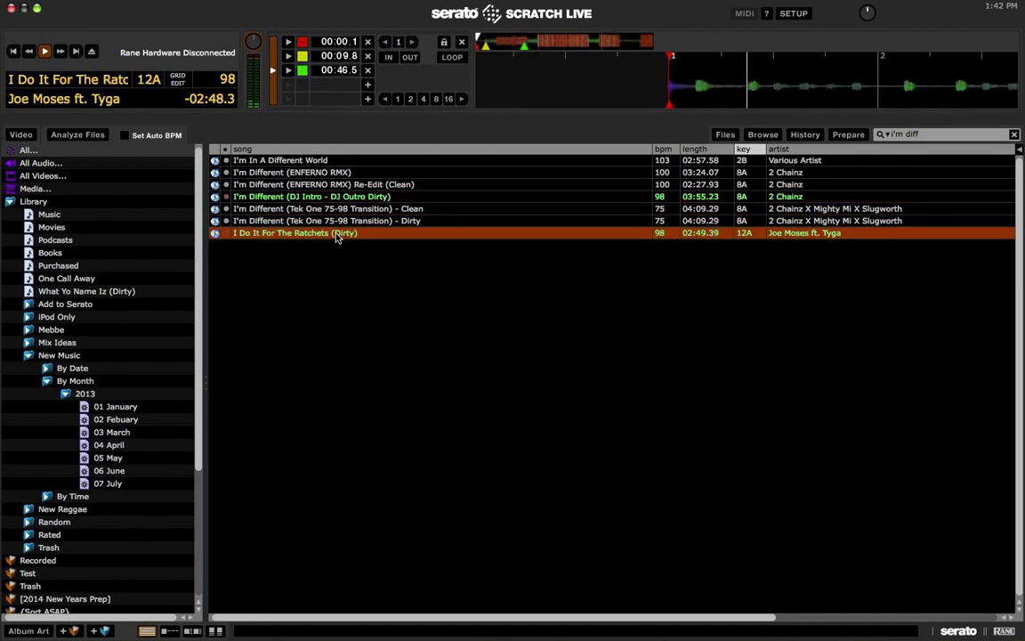
scroll(332, 271, "right", 5)
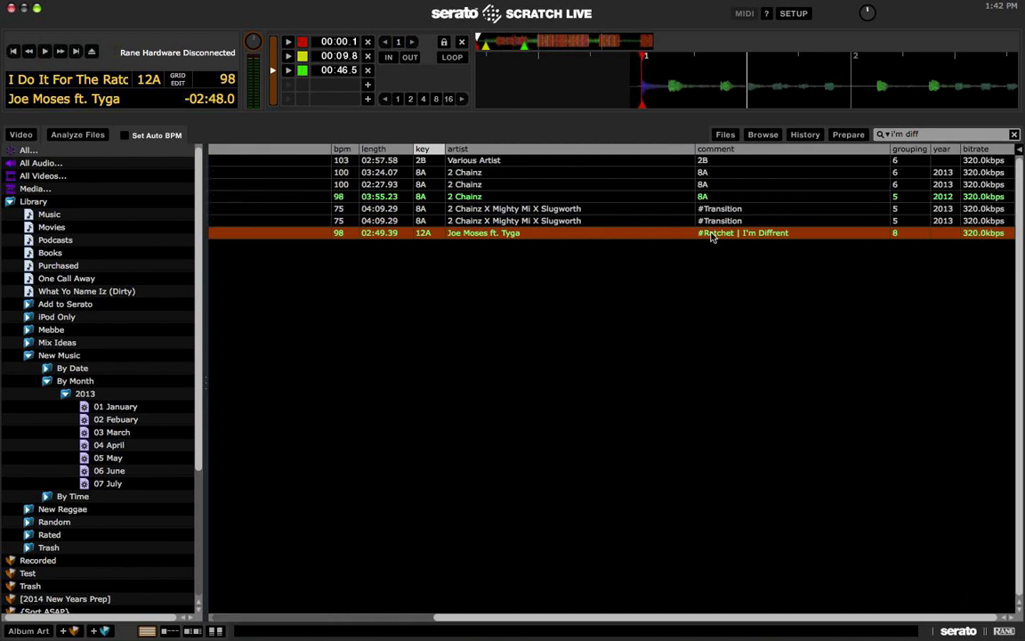
scroll(710, 236, "left", 5)
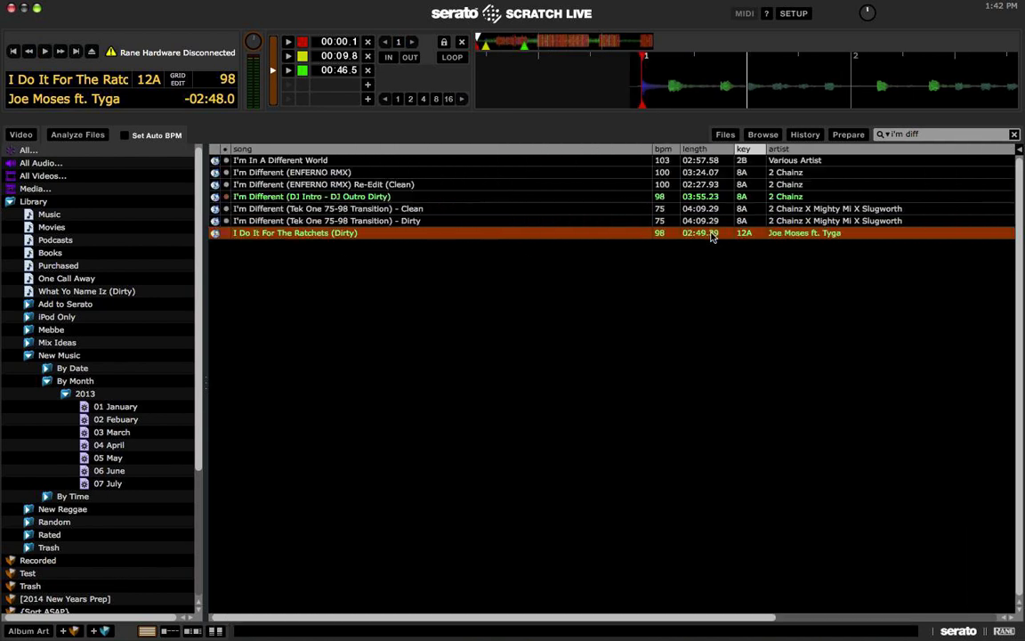
left_click(277, 198)
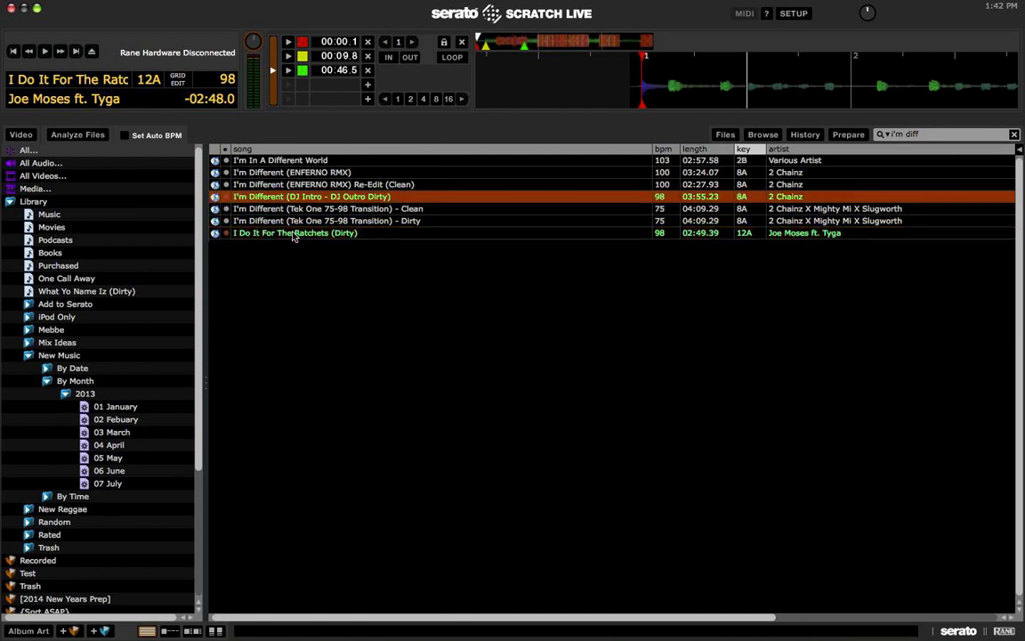
scroll(292, 236, "right", 5)
scroll(279, 233, "left", 5)
Step: Select the 'I Do It For The Ratchets' part of the song name, leaving the title unchanged
double_click(278, 233)
left_click(331, 233)
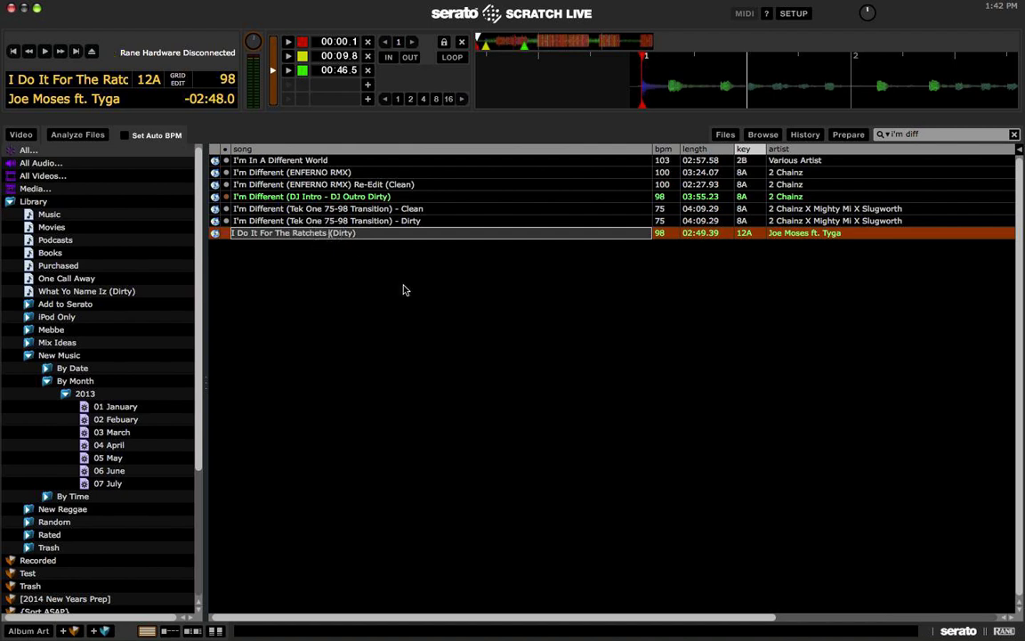
key("shift+Home")
key("super+c")
key("Return")
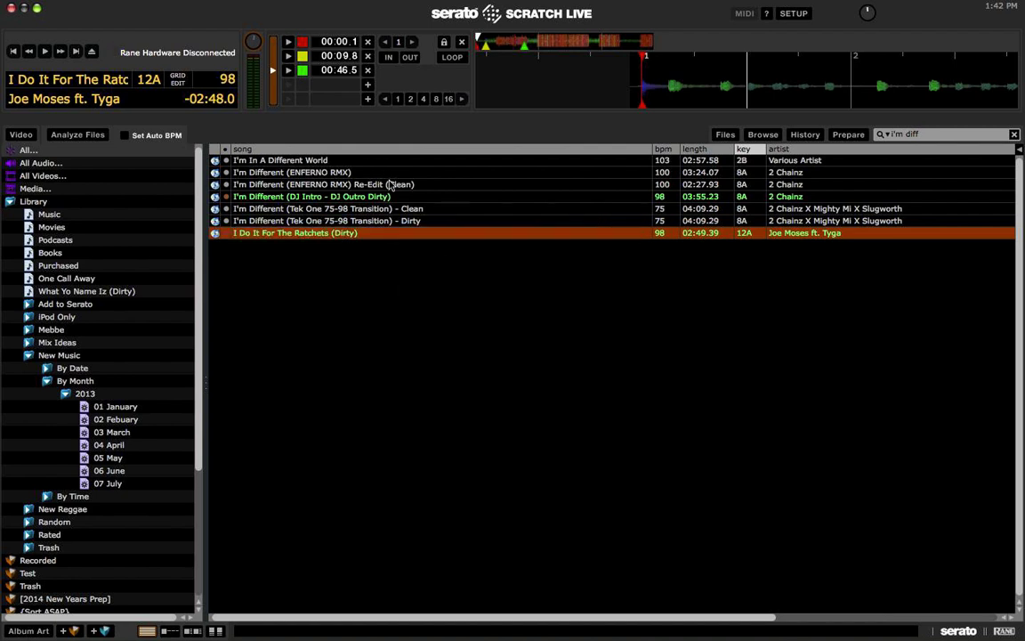
Step: Preview the ENFERNO RMX Re-Edit (Clean) track at several points, then stop it
left_click(411, 198)
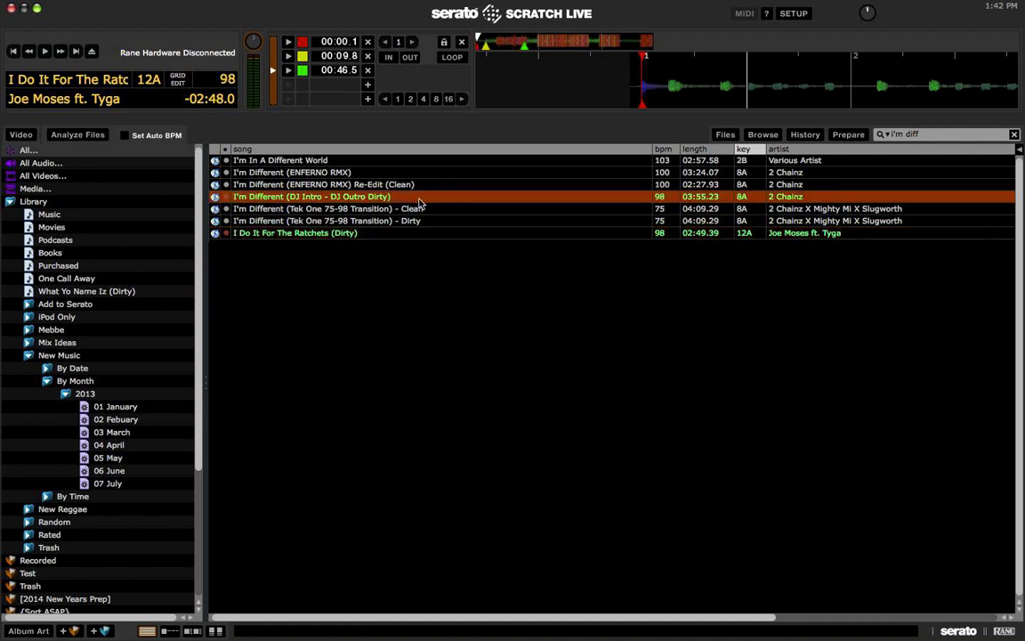
key("Up")
key("shift+Left")
key("w")
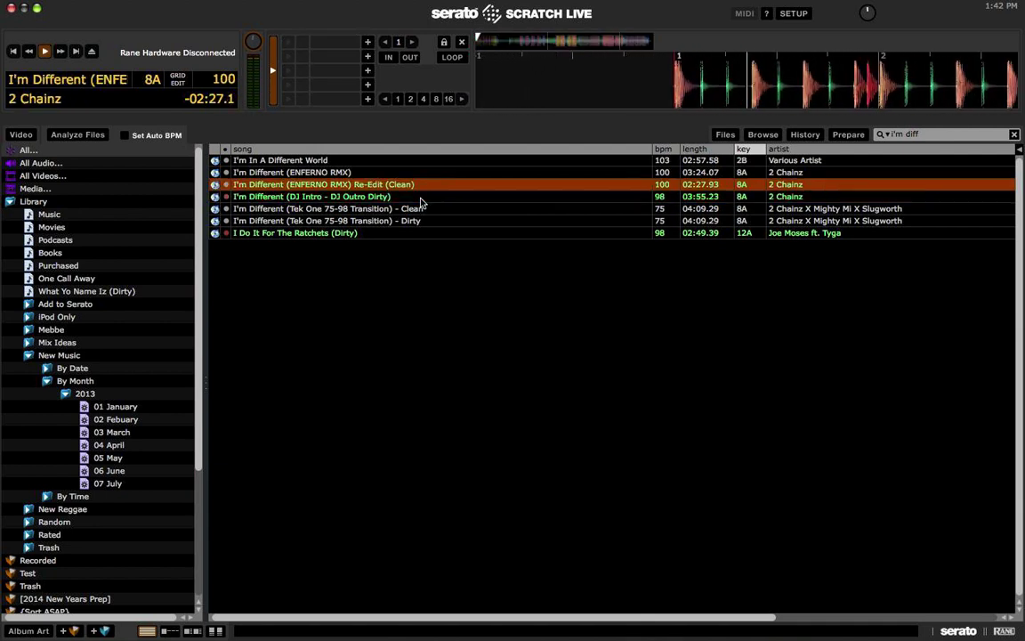
left_click(553, 40)
left_click(616, 40)
left_click(593, 40)
key("w")
key("Up")
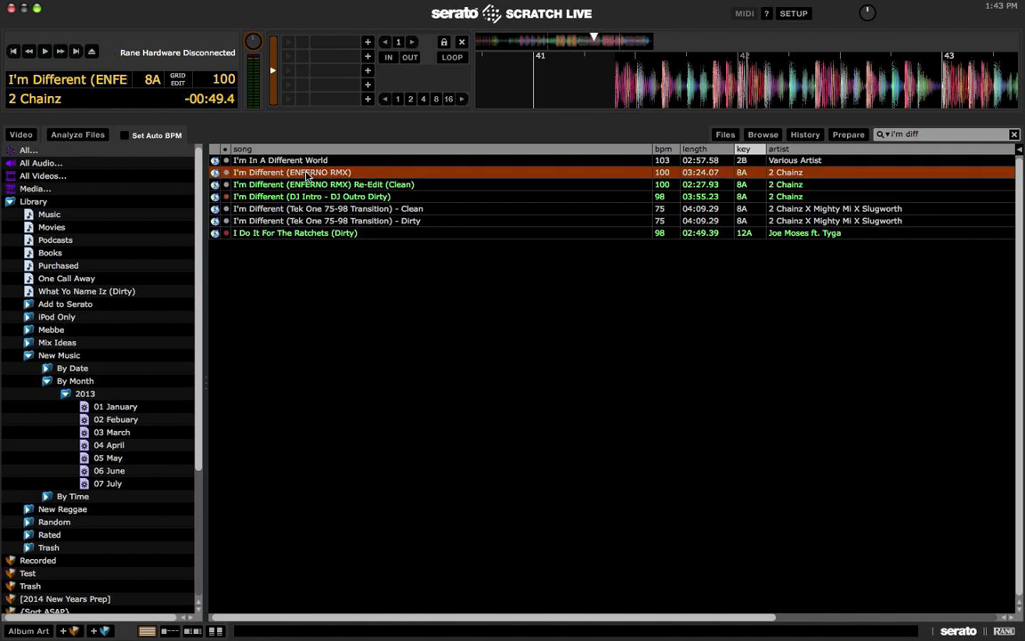
Step: Replace the Re-Edit (Clean) track's 8A comment with '| I Do It For The Ratchets |' and copy it
left_click(375, 223, "shift")
scroll(391, 218, "right", 5)
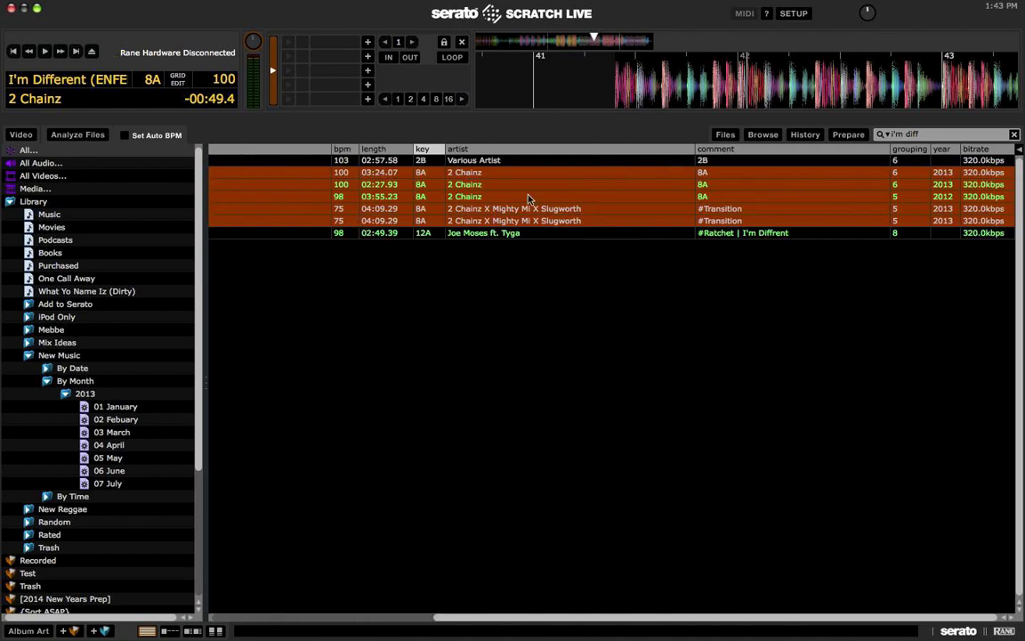
left_click(712, 187)
key("shift+Up")
left_click(712, 186)
left_click(702, 186)
key("super+v")
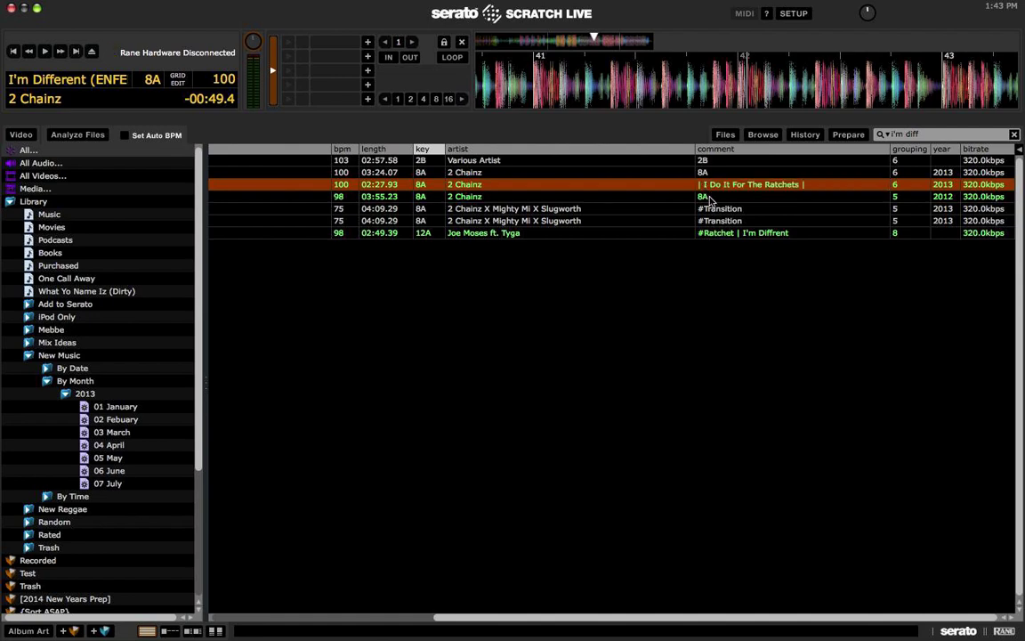
key("super+a")
key("super+c")
Step: Paste the Ratchets title into the DJ Intro comment and before #Transition on both Tek One tracks
left_click(712, 196)
key("super+v")
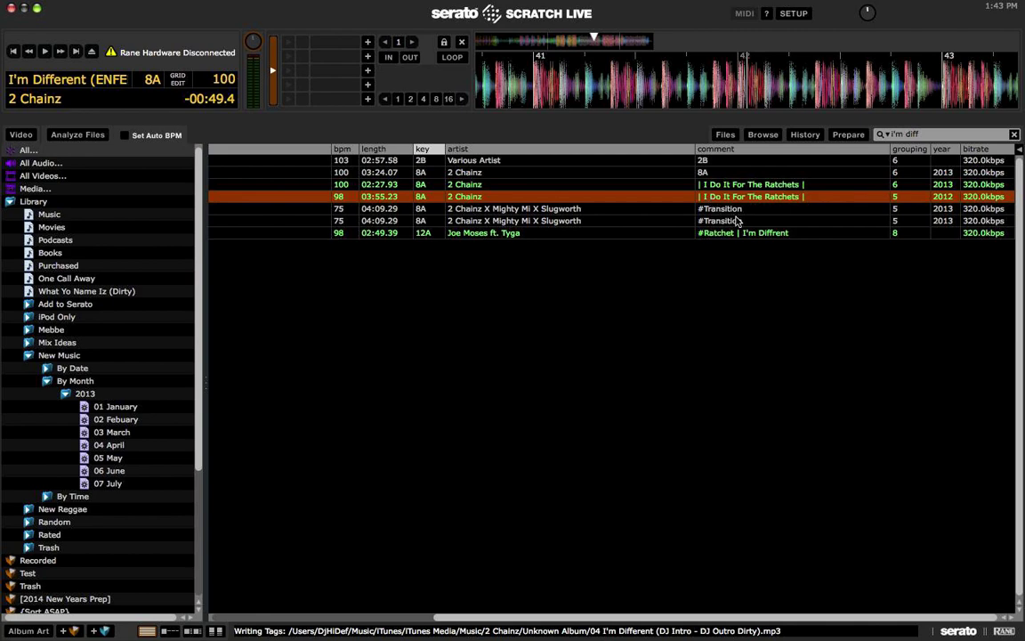
scroll(737, 220, "left", 5)
scroll(738, 219, "right", 5)
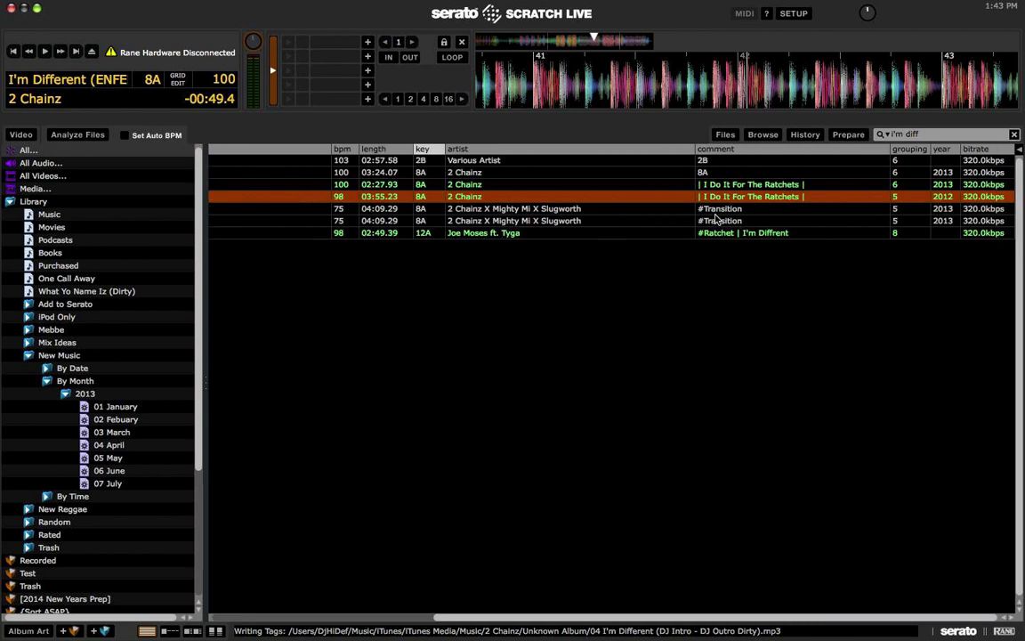
left_click(716, 208)
key("super+v")
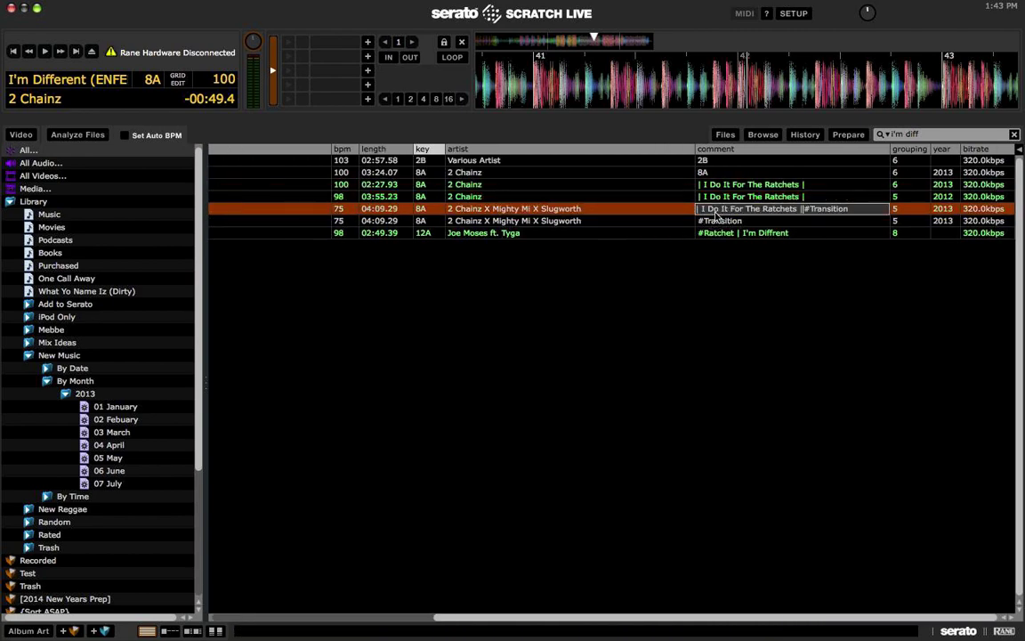
key("Return")
left_click(716, 220)
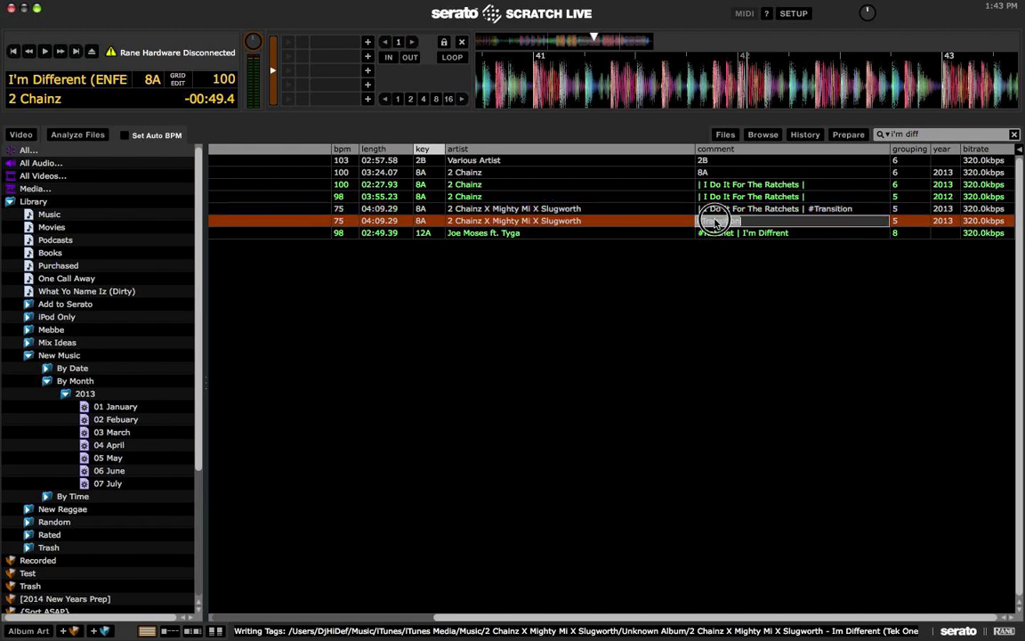
key("super+v")
key("Return")
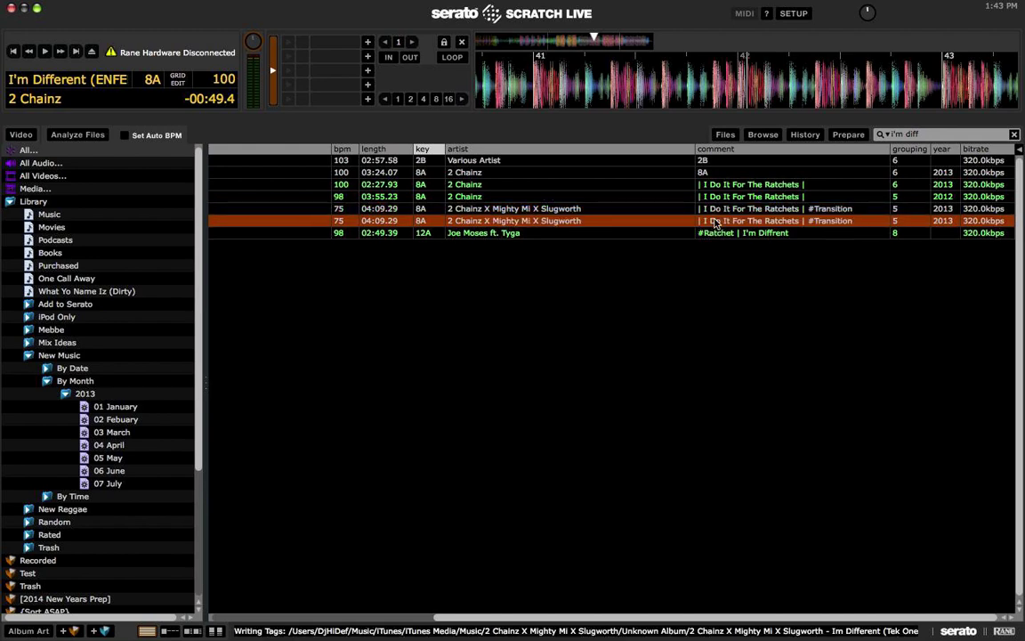
Step: Replace the ENFERNO RMX track's 8A comment with '| I Do It For The Ratchets |'
scroll(725, 190, "left", 2)
scroll(725, 190, "left", 5)
scroll(587, 185, "right", 6)
left_click(725, 175)
key("super+v")
key("Return")
scroll(722, 176, "left", 10)
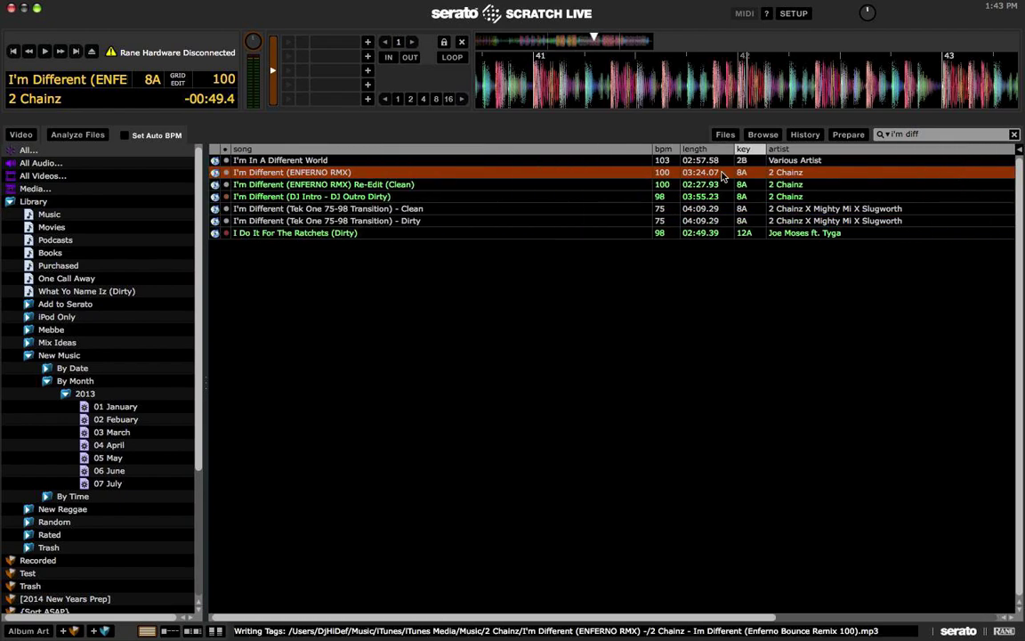
Step: Load I'm In A Different World, play it briefly and stop it
key("Up")
key("shift+Left")
key("w")
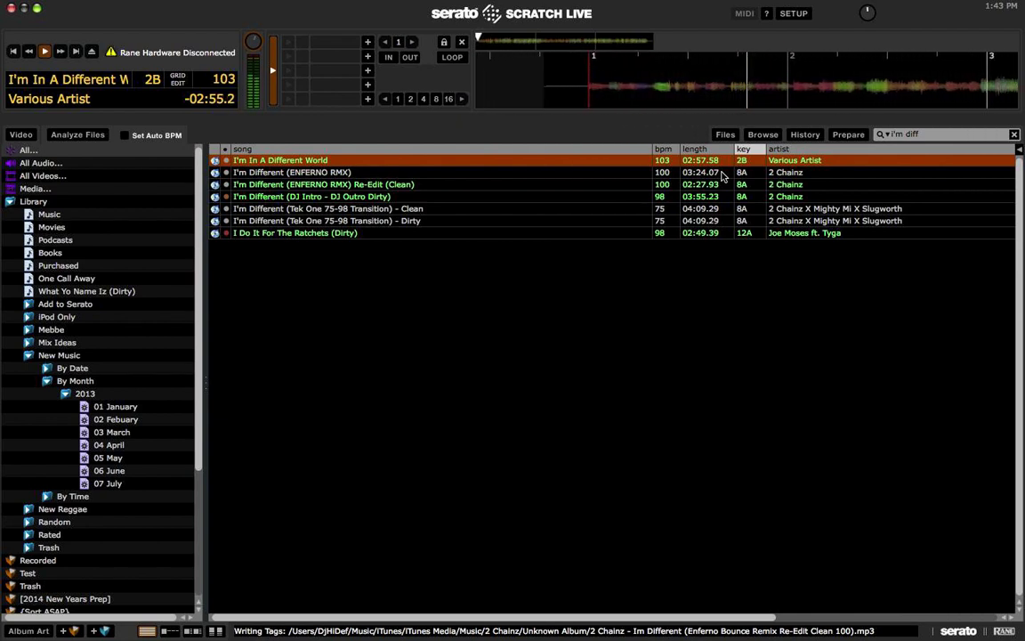
key("w")
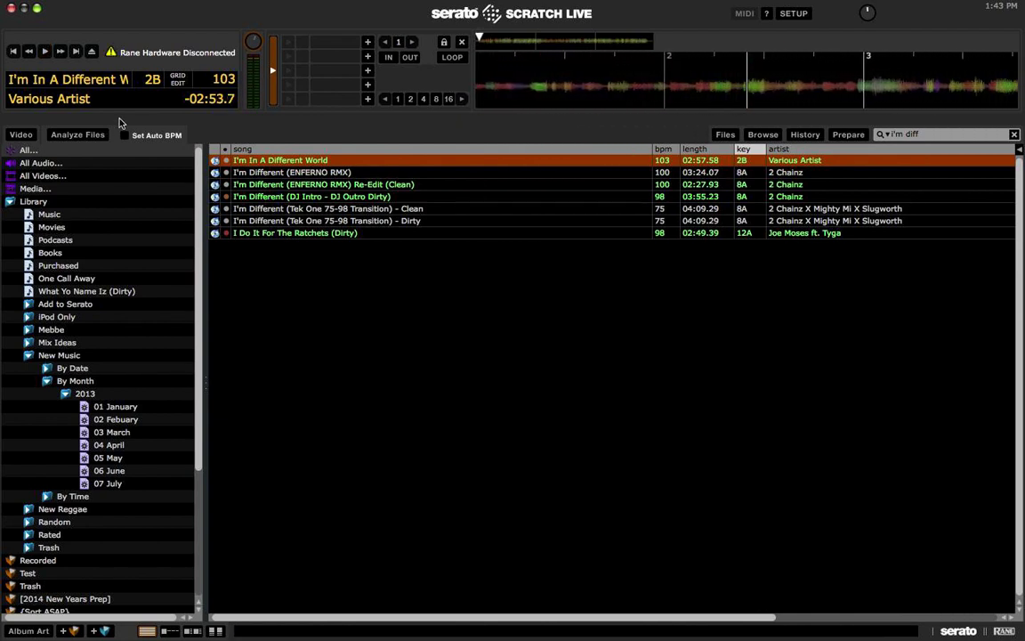
Step: Give I'm In A Different World a colour and select the Tek One 75-98 Transition - Dirty track
left_click(226, 161)
left_click(233, 215)
left_click(333, 224)
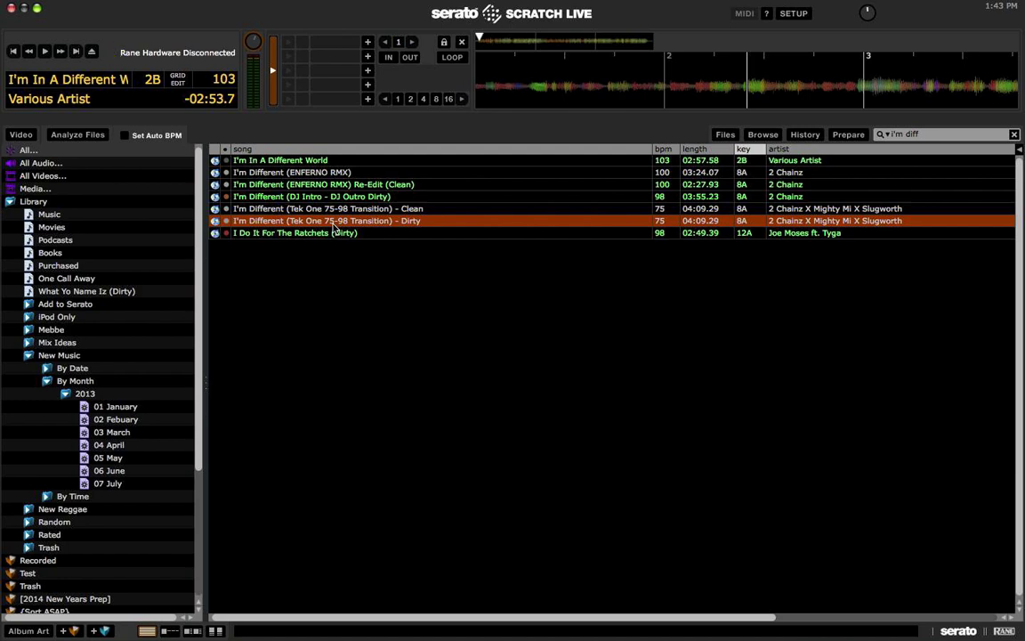
scroll(107, 281, "down", 5)
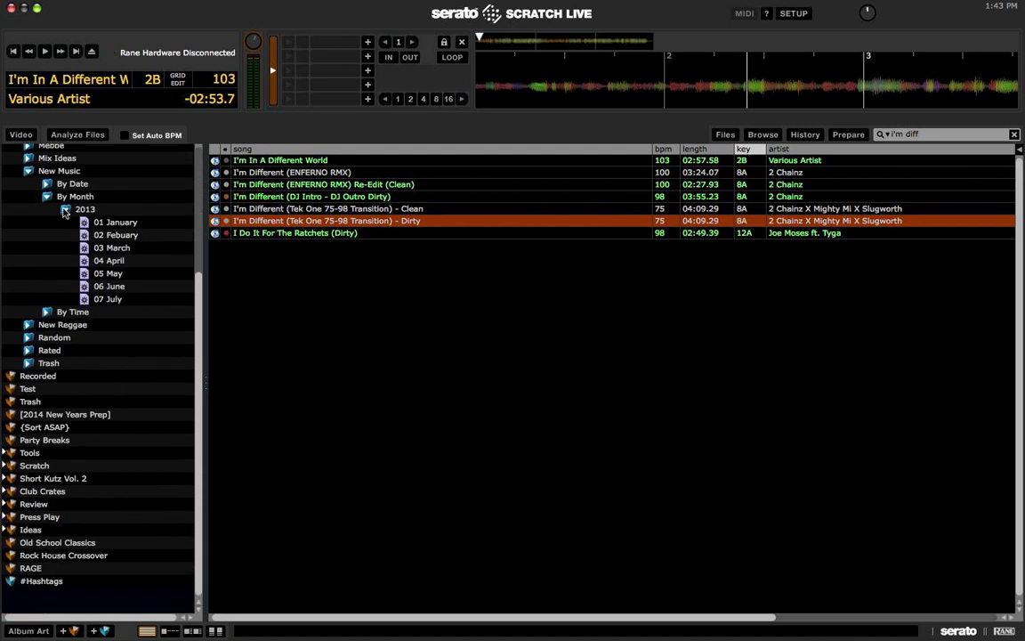
Step: Browse the 2013, 07 July, #Hashtags and Tools crates
left_click(64, 209)
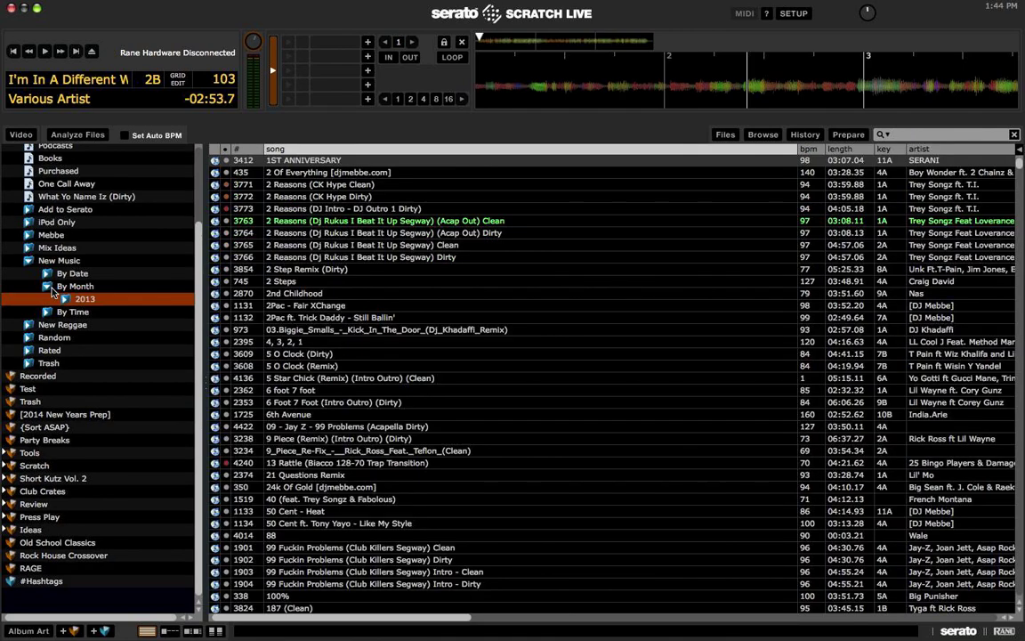
left_click(425, 208)
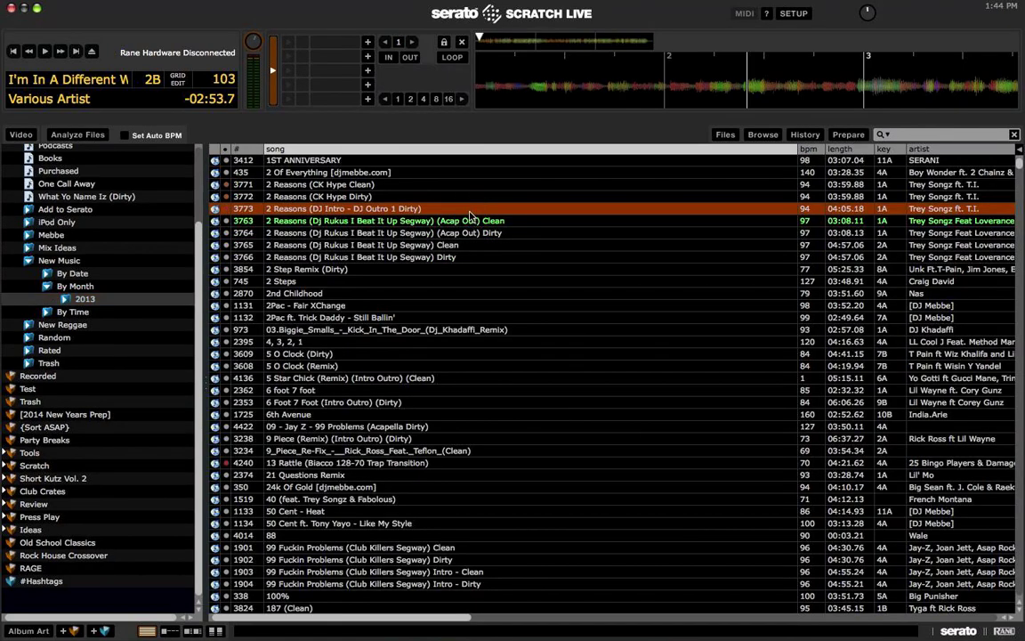
left_click(65, 299)
left_click(106, 389)
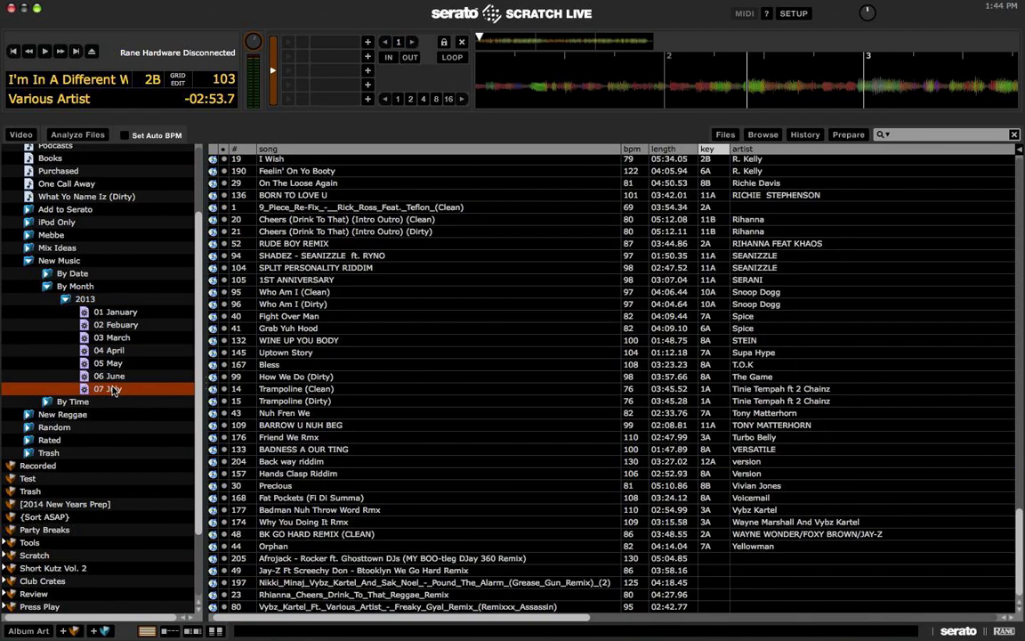
left_click(258, 315)
scroll(123, 279, "down", 3)
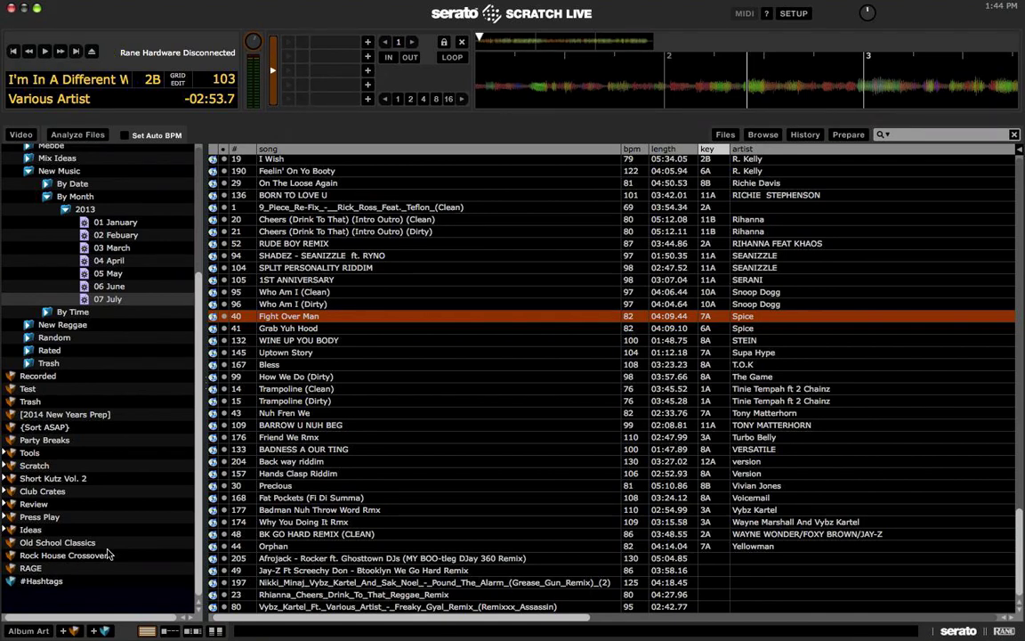
left_click(57, 580)
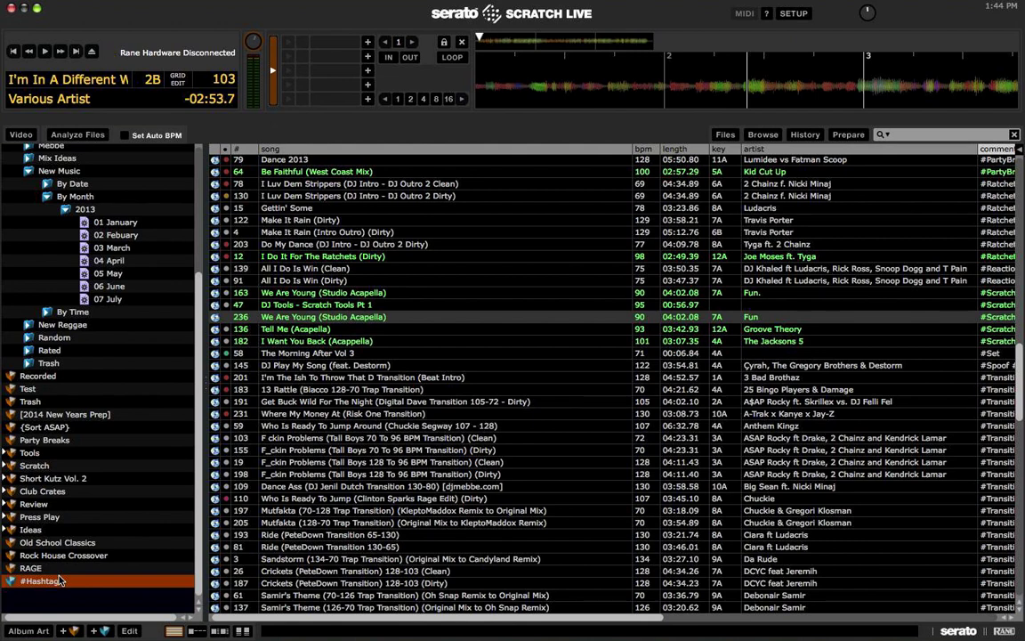
left_click(31, 453)
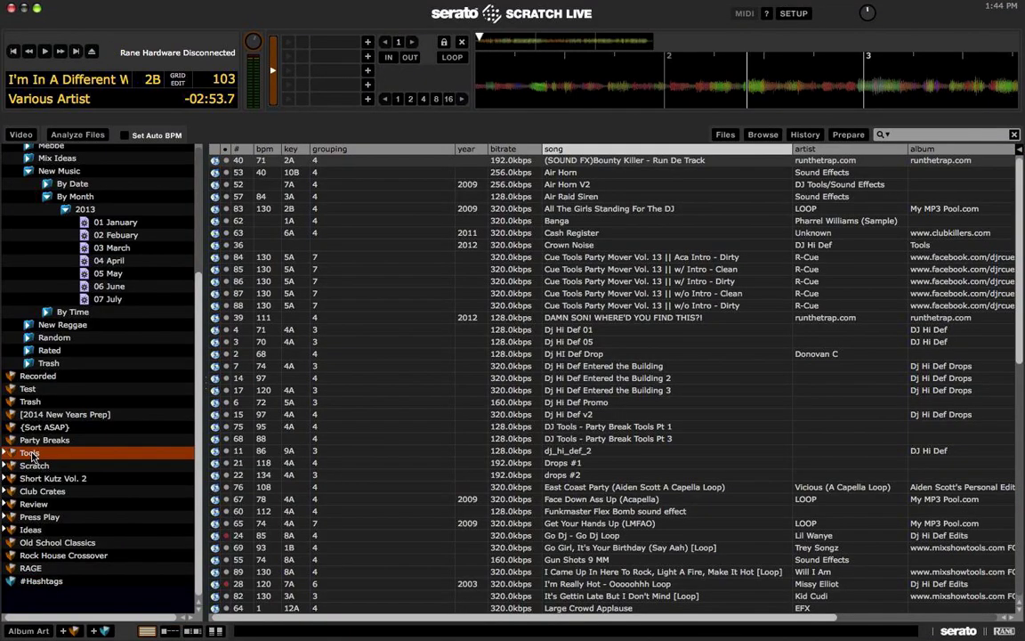
left_click(9, 454)
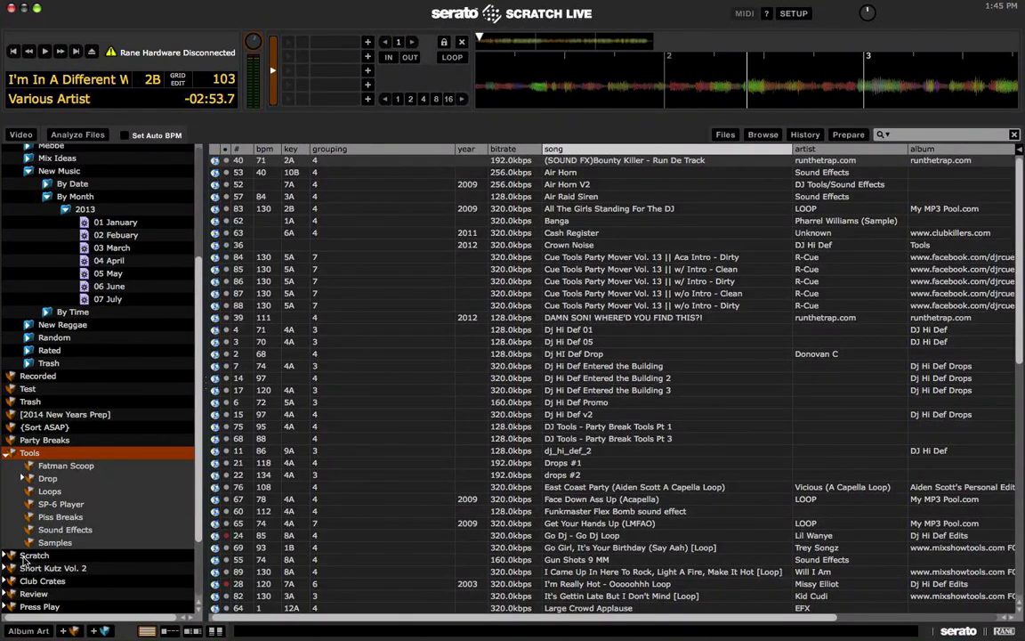
scroll(81, 436, "down", 5)
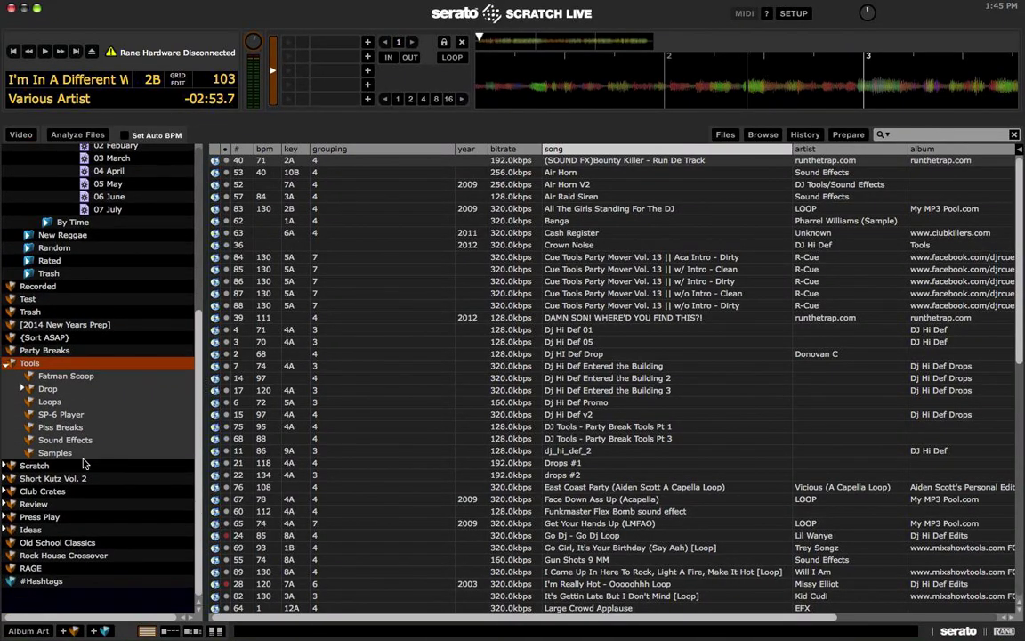
Step: Collapse the Tools, 2013, By Month, New Music and Library crates and select Library
left_click(10, 366)
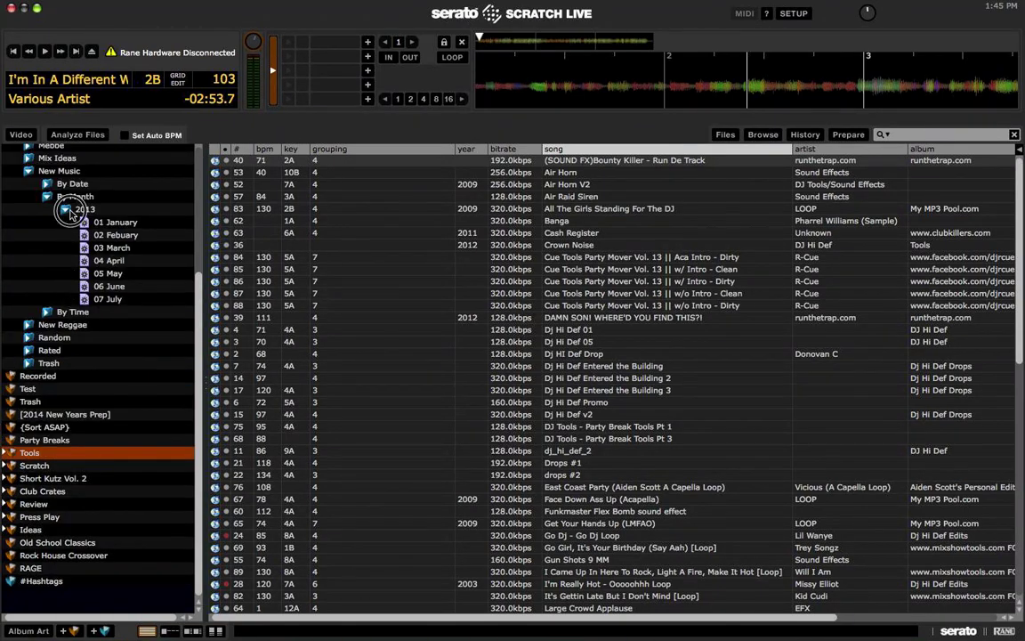
left_click(67, 210)
left_click(49, 286)
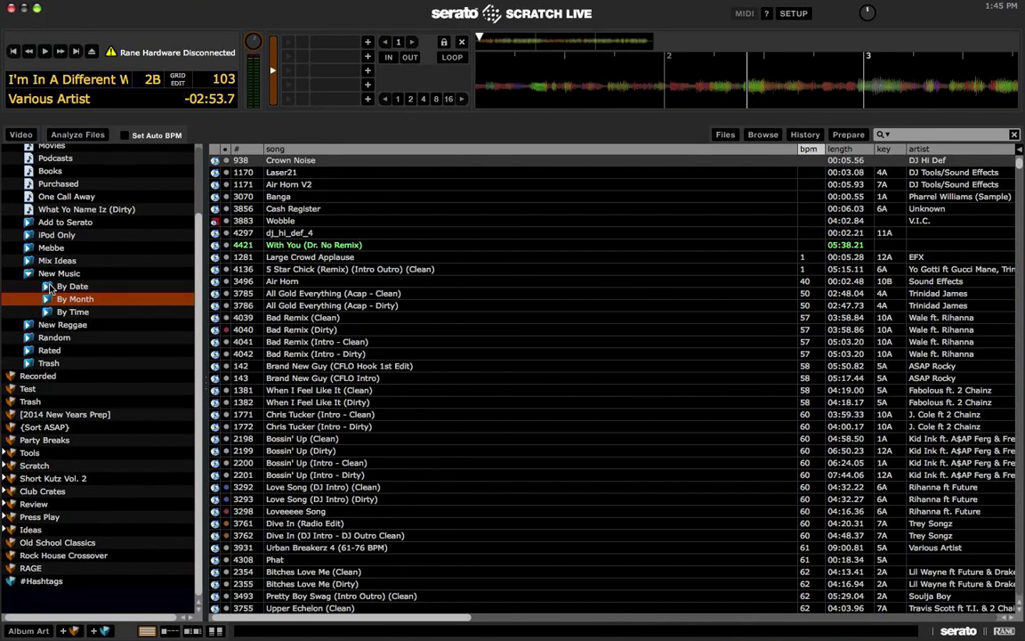
left_click(28, 273)
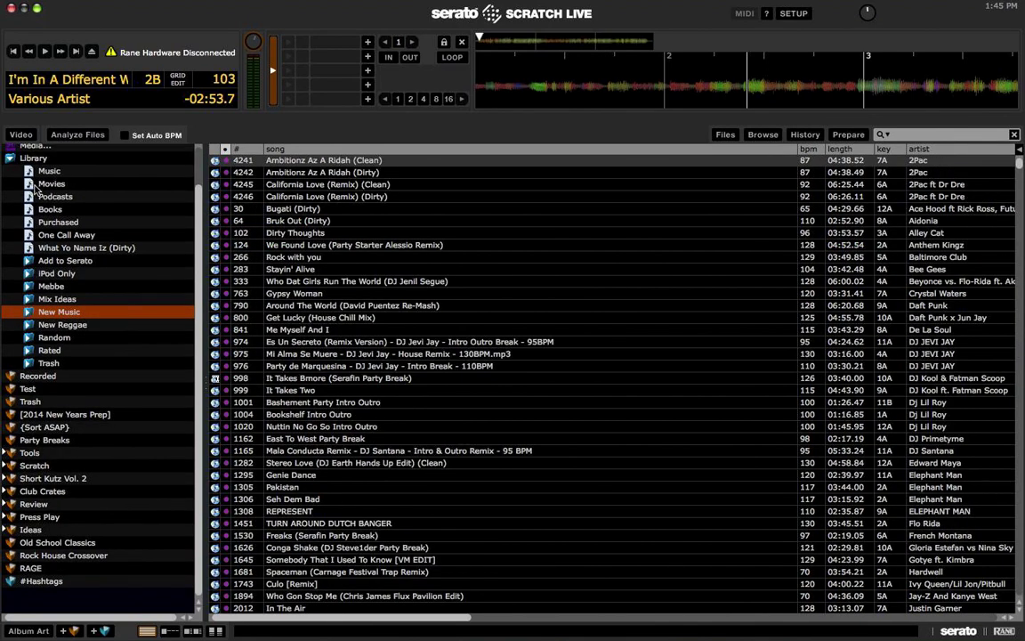
left_click(10, 158)
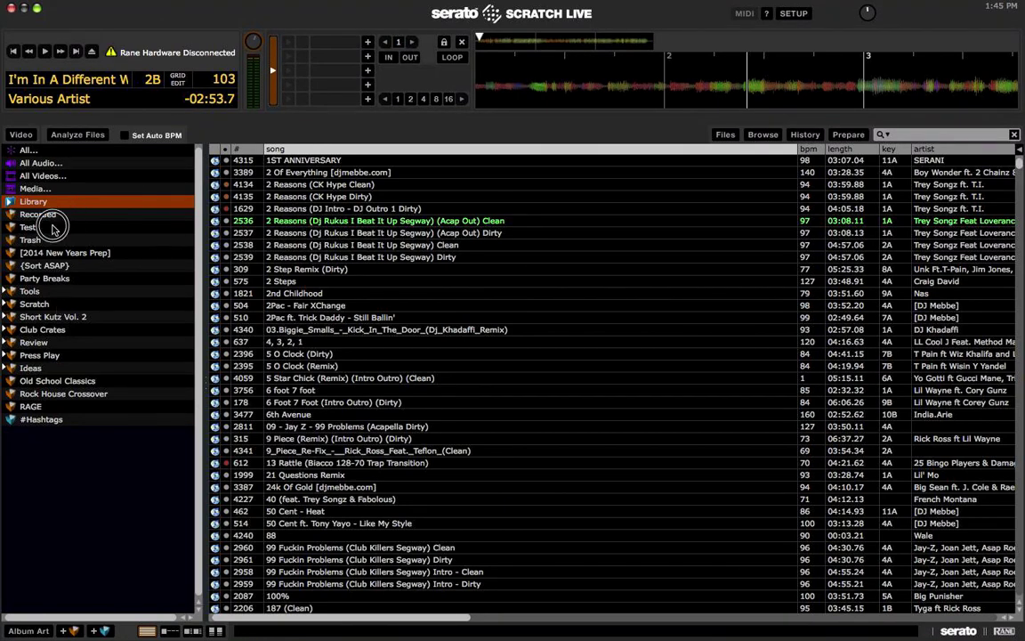
Step: Check the Test and Trash crates, then list all tracks sorted by colour
left_click(55, 228)
left_click(52, 241)
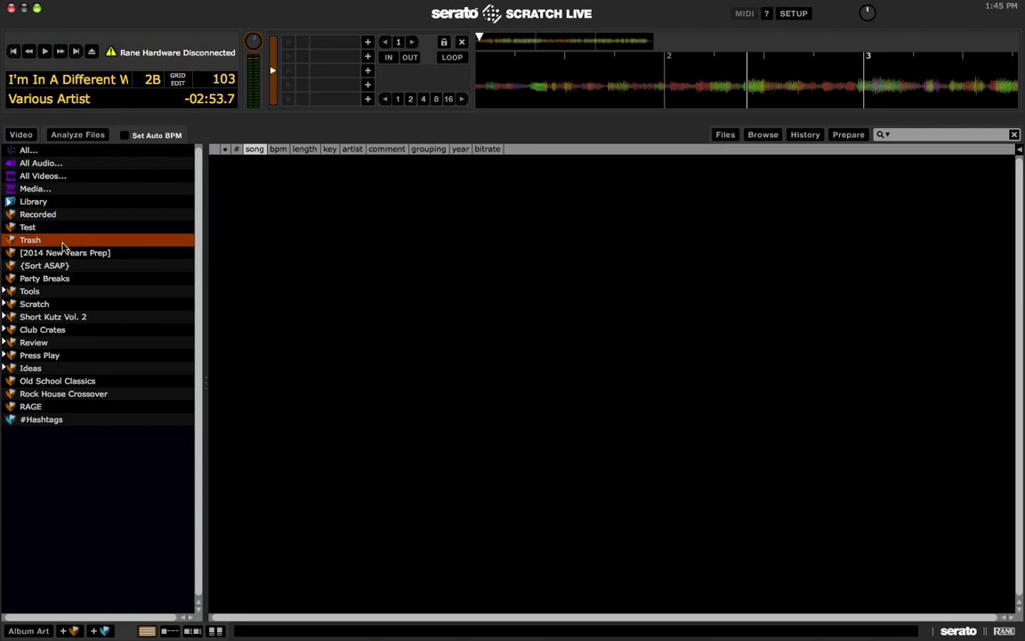
left_click(64, 163)
left_click(49, 150)
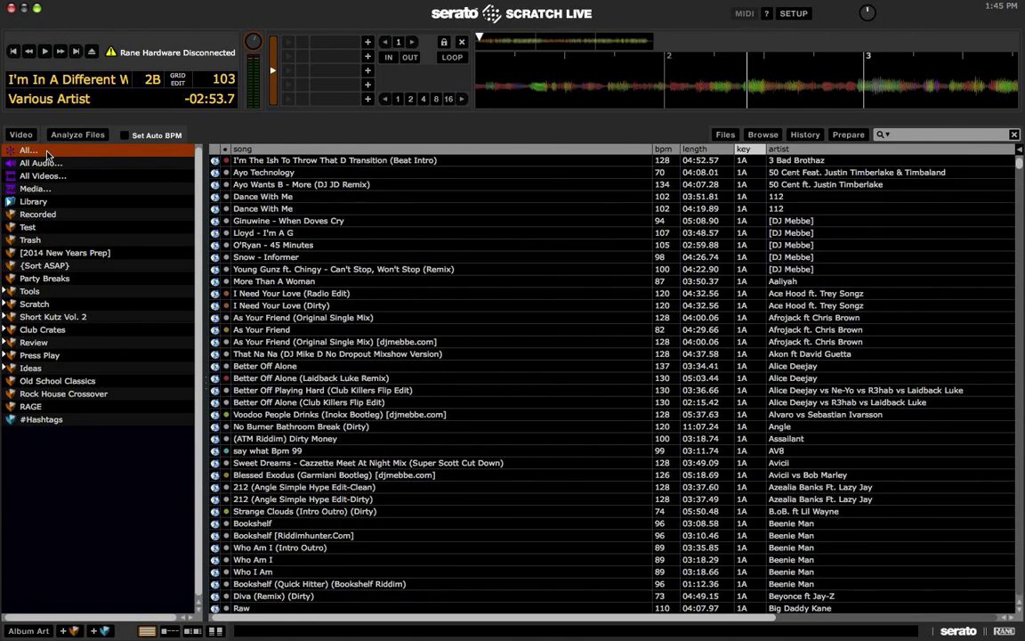
left_click(226, 149)
left_click(226, 149)
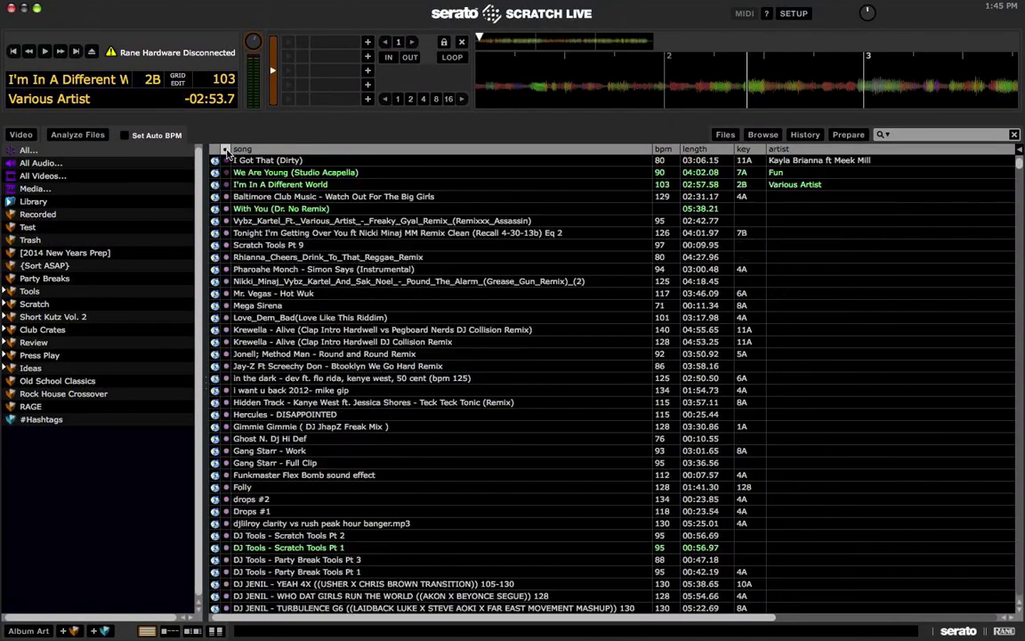
left_click(226, 149)
left_click(226, 149)
Step: Move I Got That (Dirty) and the two tracks below it into the Trash crate
left_click(264, 196)
key("Up")
key("Up")
key("Up")
key("shift+Down")
key("shift+Down")
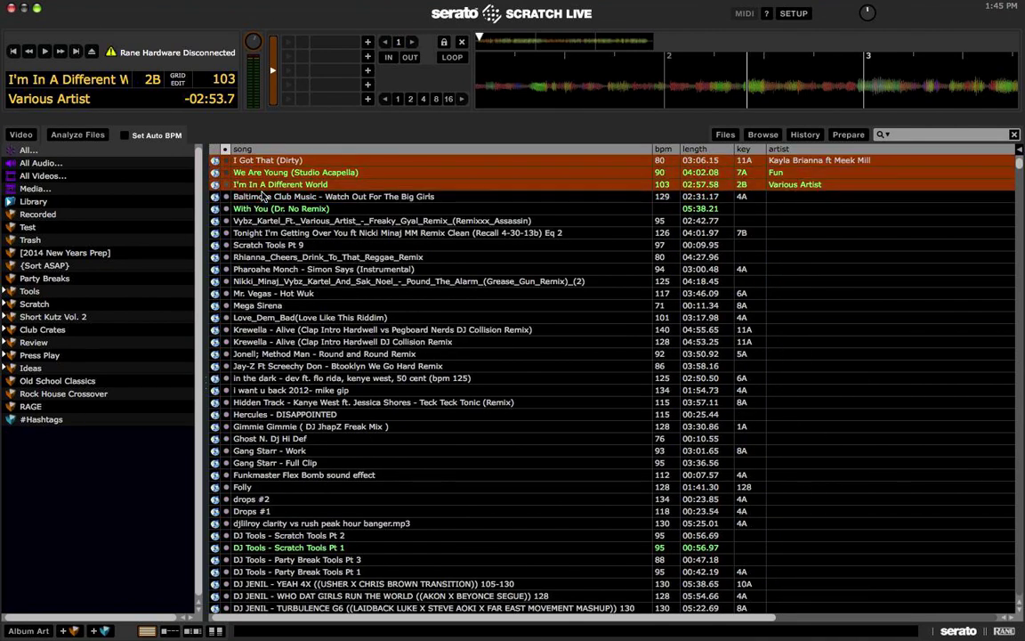
left_click_drag(205, 207, 81, 243)
left_click(77, 242)
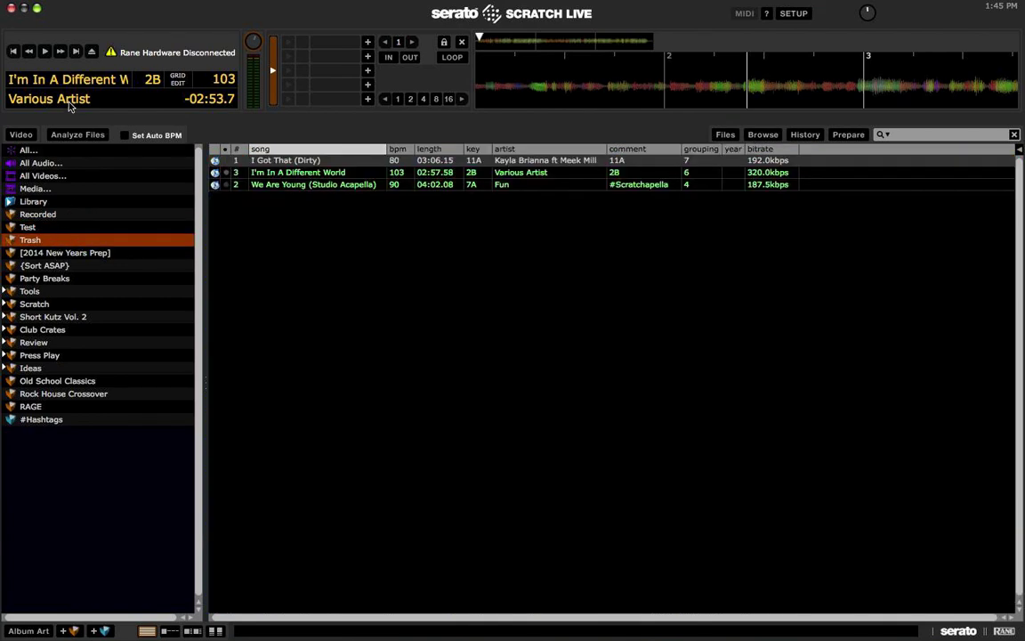
Step: Sort by status and delete the Feelin' On Yo Booty through Anywhere tracks from the library
left_click(36, 150)
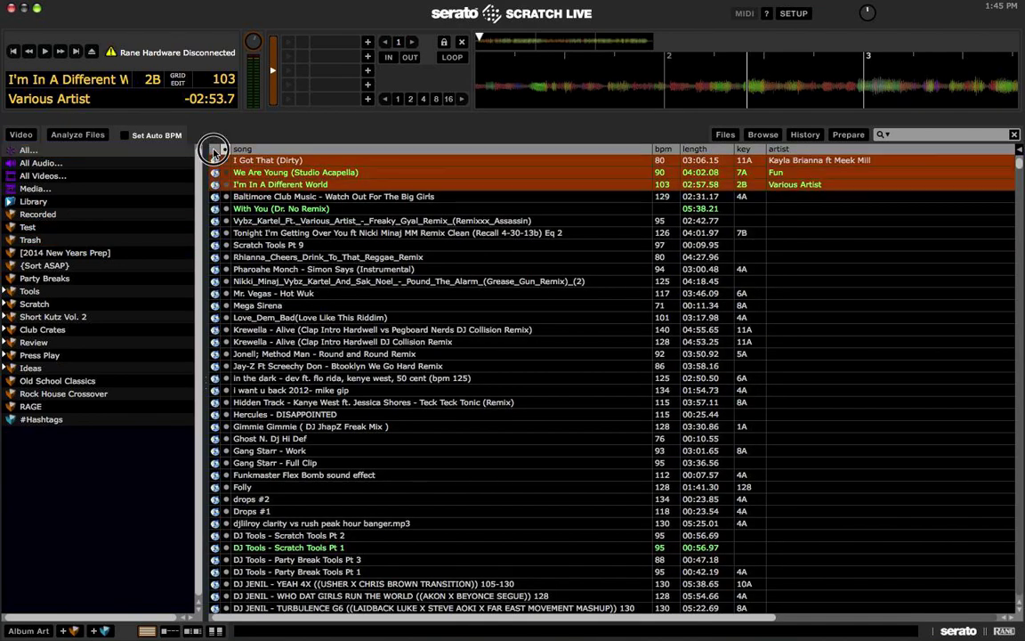
left_click(215, 148)
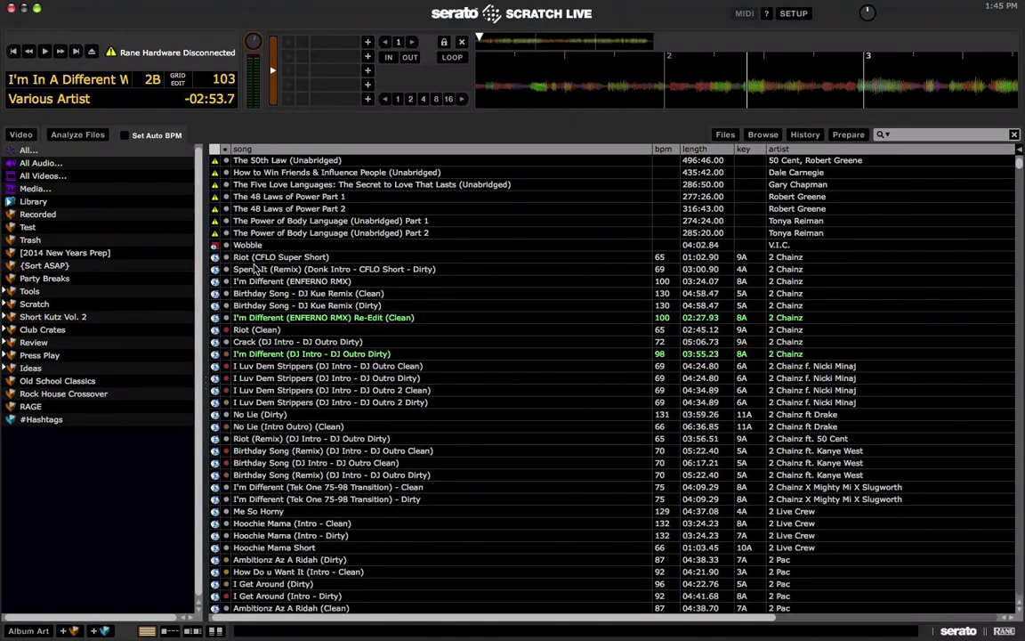
left_click(214, 149)
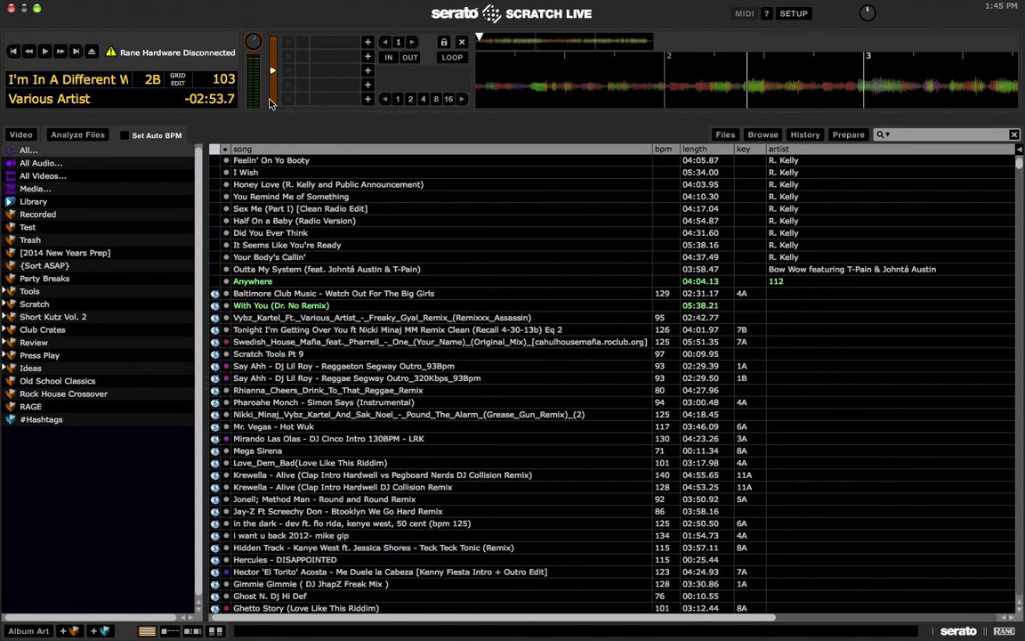
left_click(276, 161)
key("shift+Left")
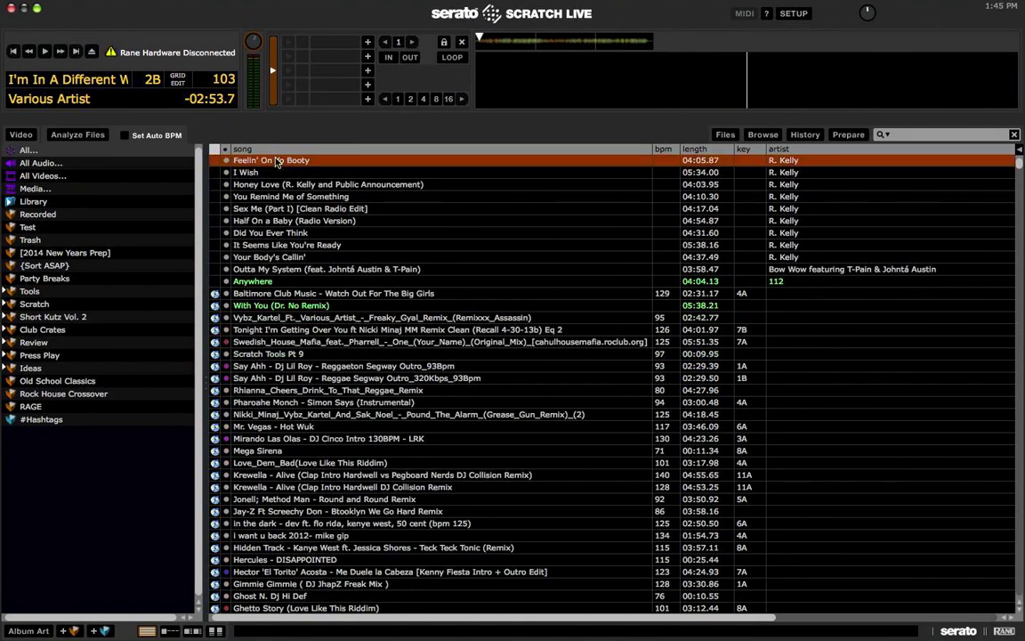
left_click(289, 270, "shift")
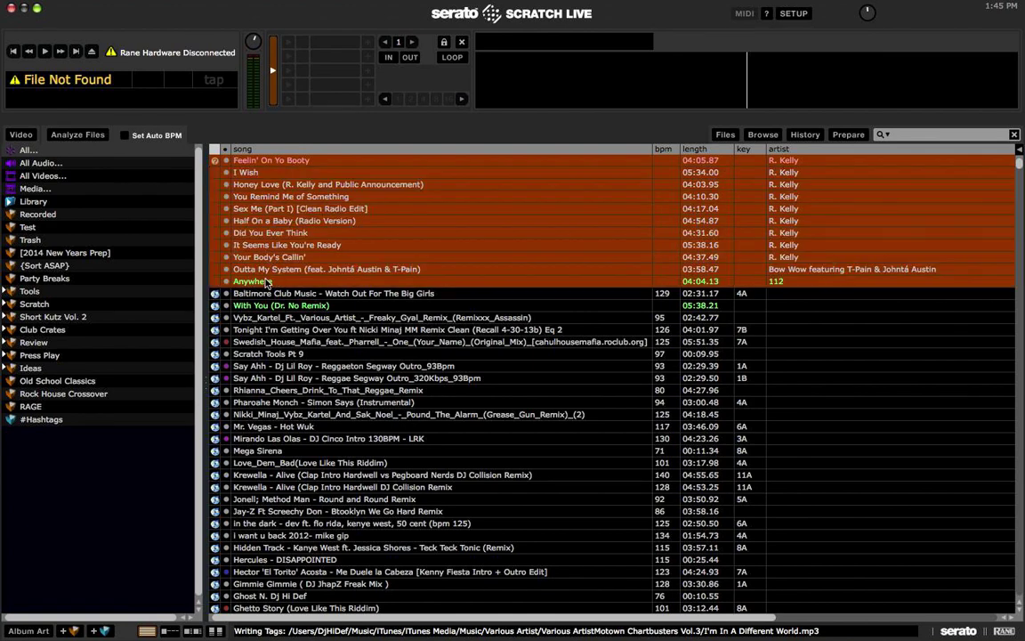
key("Delete")
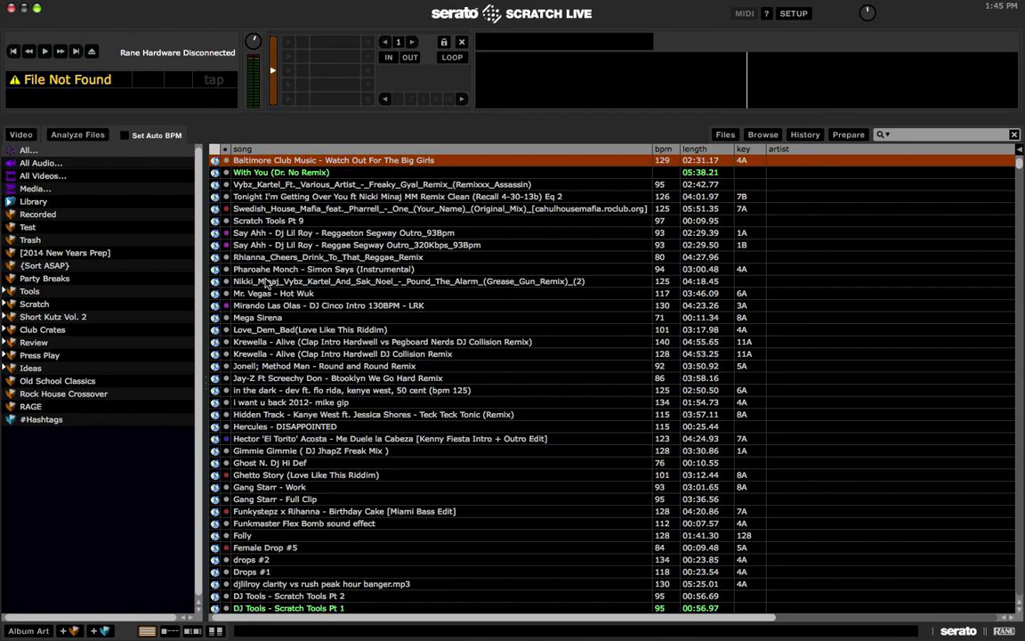
left_click(68, 246)
left_click(69, 252)
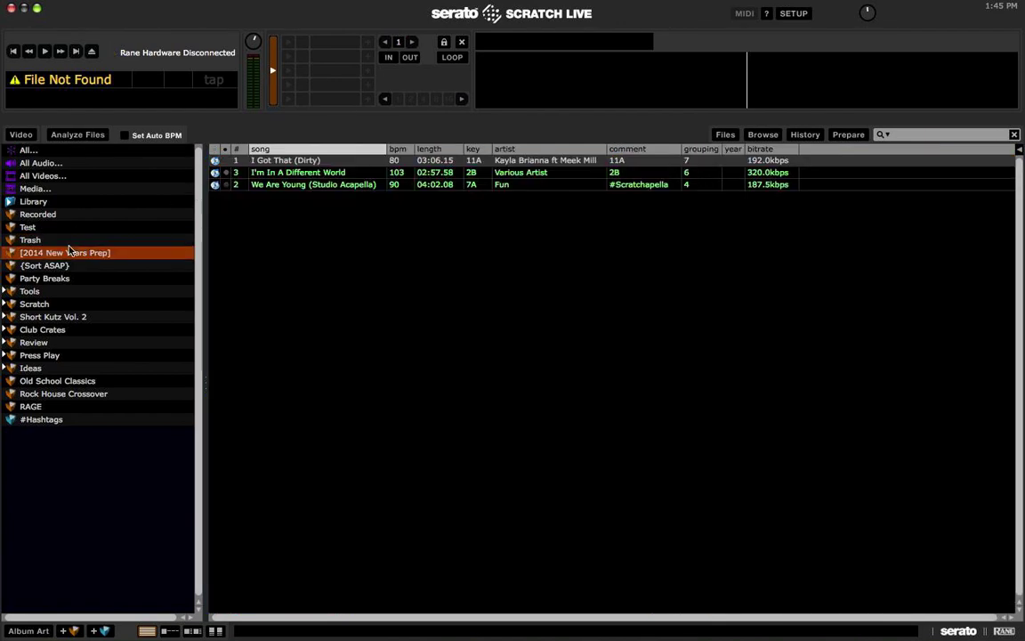
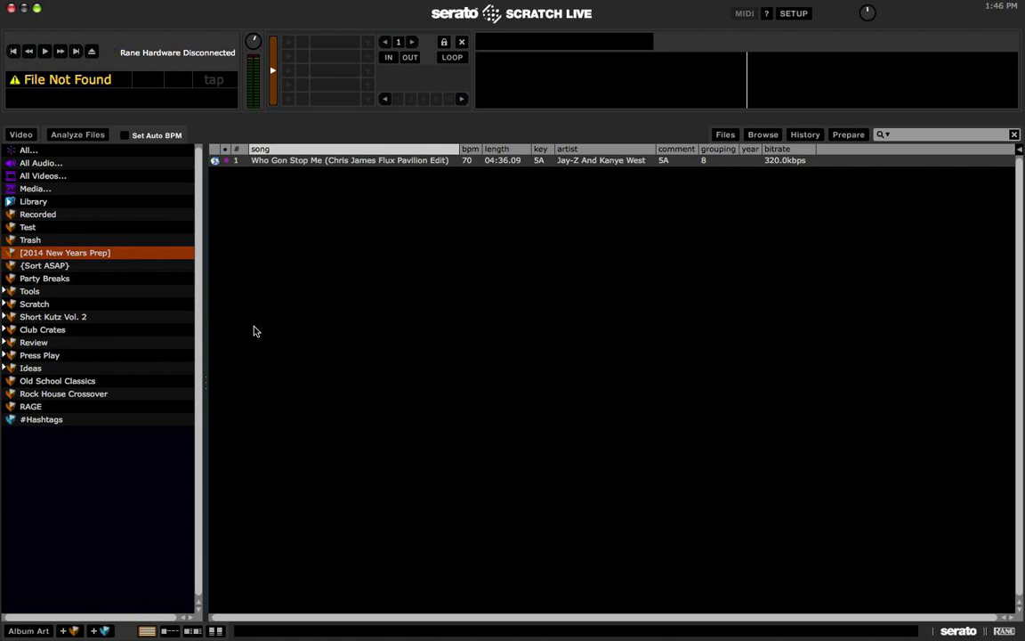
Step: Browse {Sort ASAP}, the whole library, {Sort ASAP} again (selecting Blurred Lines (Dirty)), then Party Breaks
left_click(63, 268)
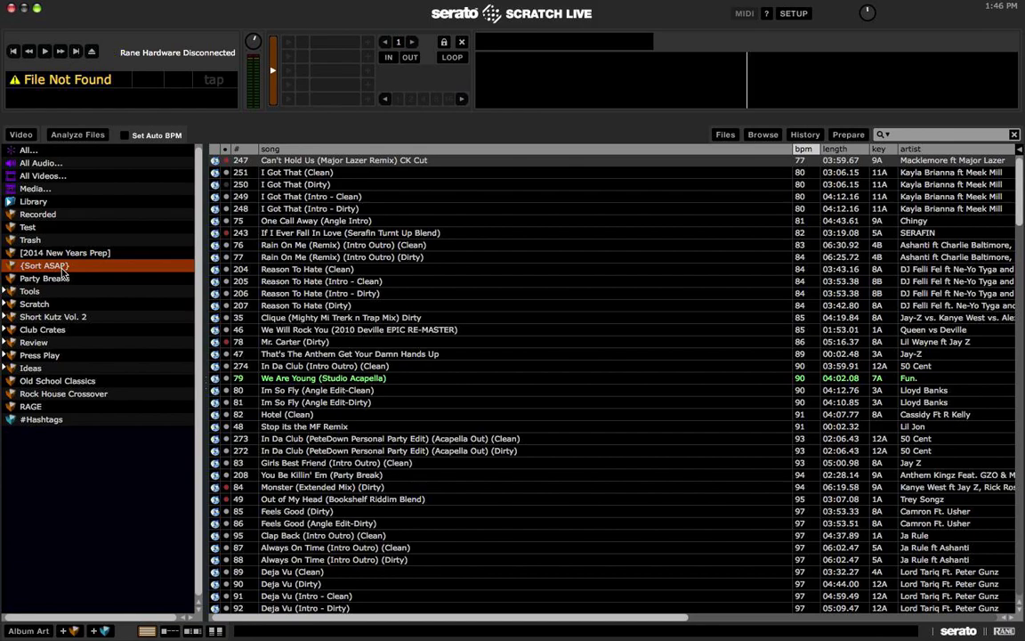
scroll(392, 234, "down", 15)
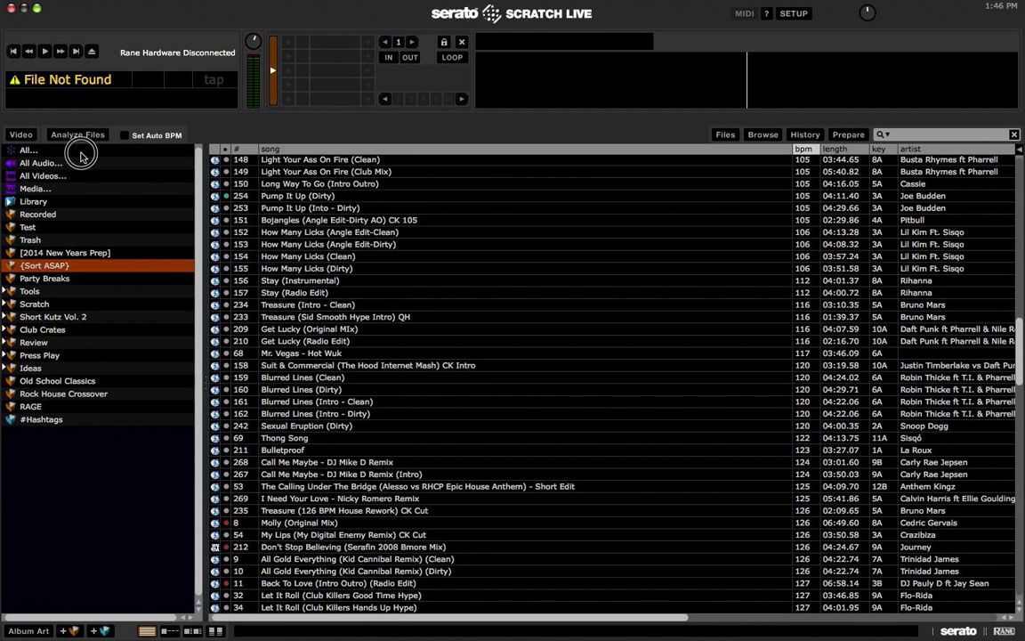
left_click(81, 153)
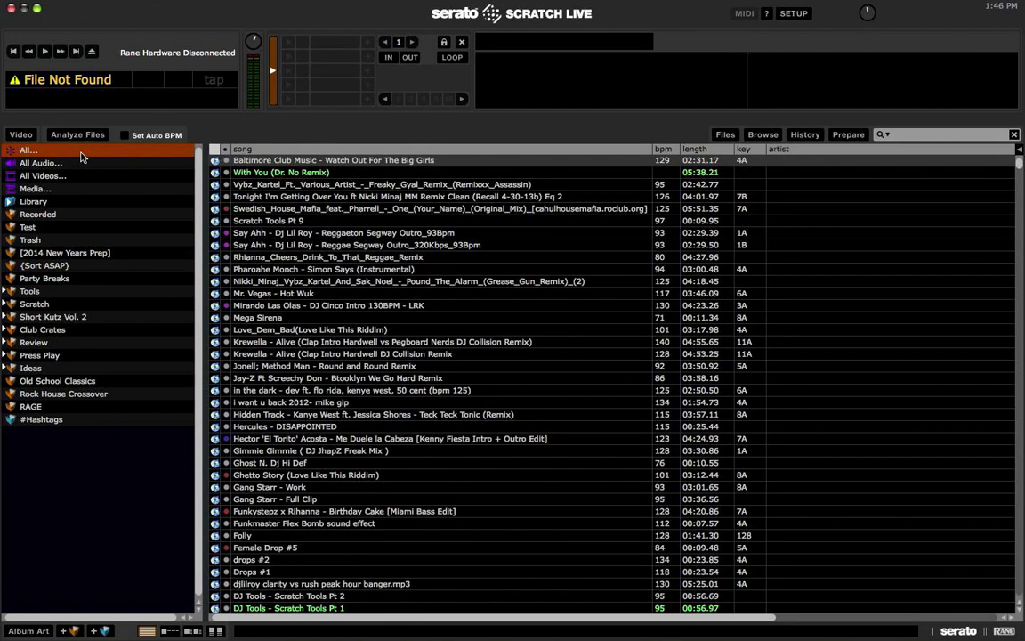
left_click(55, 266)
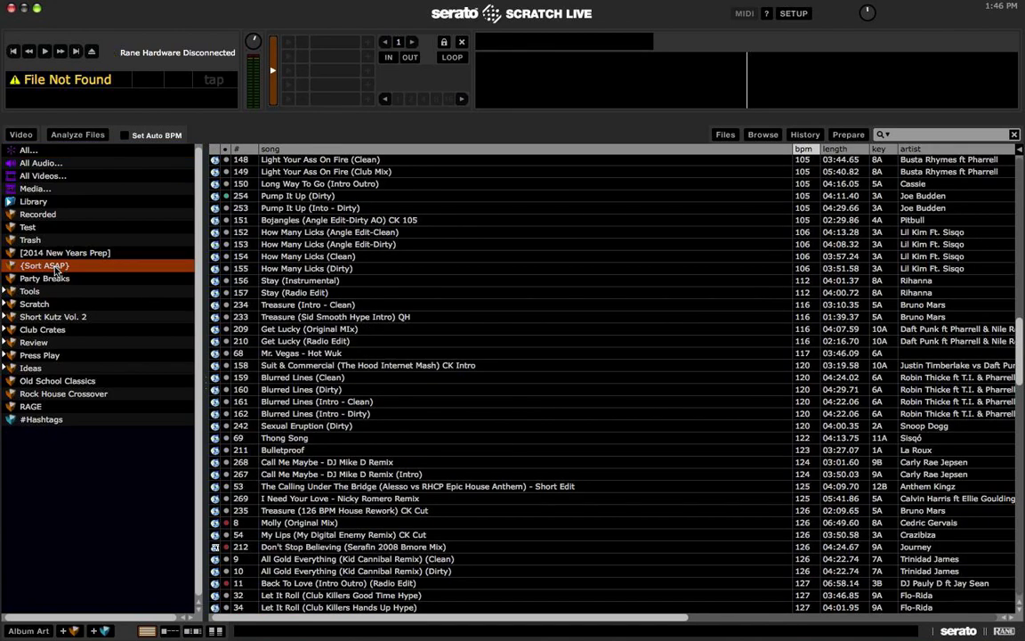
left_click(401, 391)
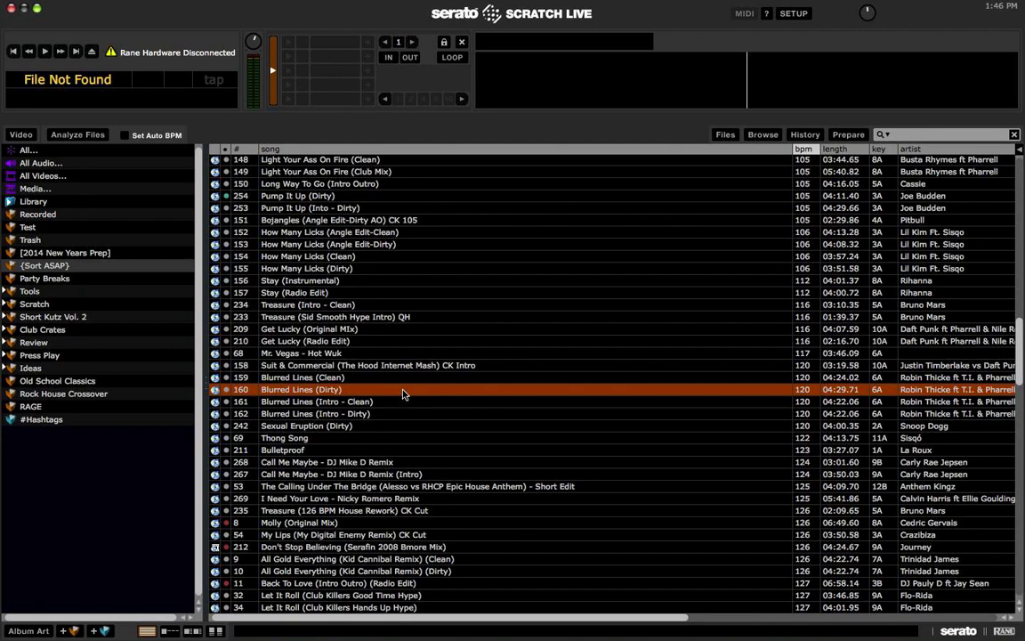
left_click(57, 281)
Step: Expand Tools, view Fatman Scoop, then expand Drop and open its Custom drops sub-crate
left_click(60, 290)
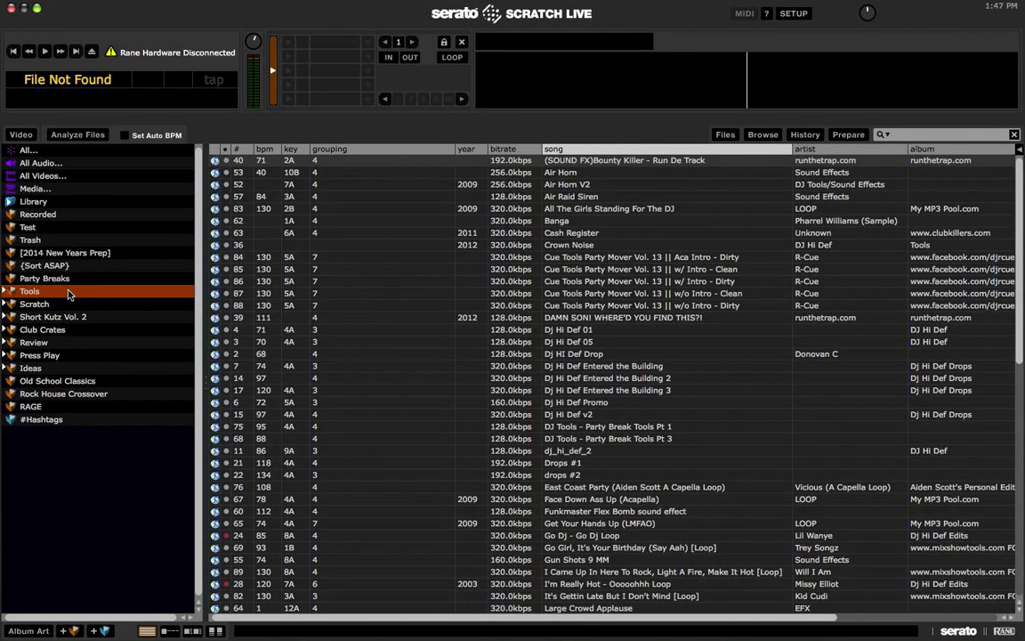
left_click(4, 290)
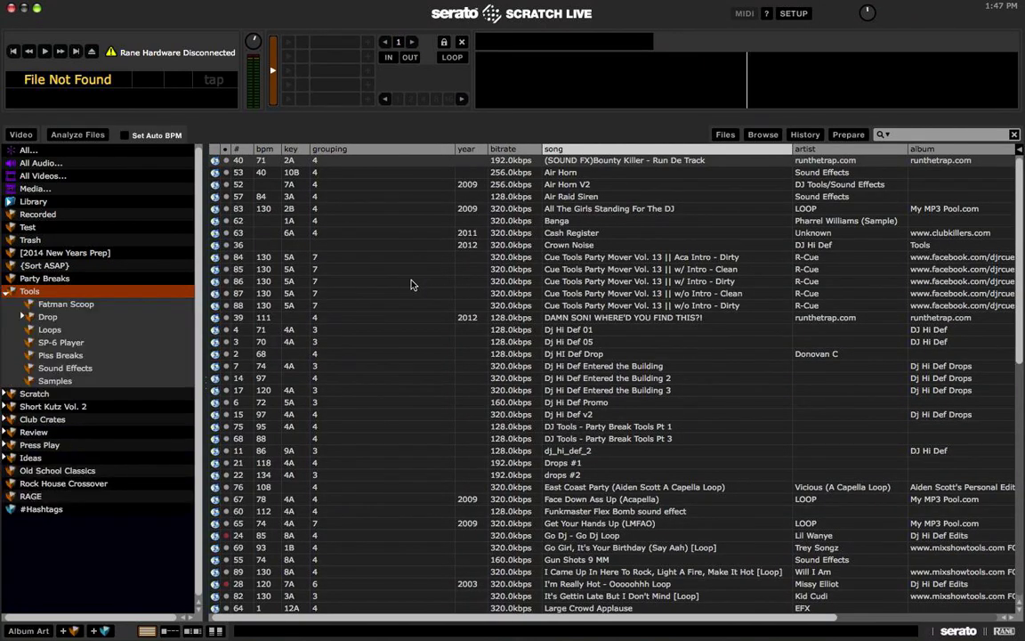
left_click(93, 304)
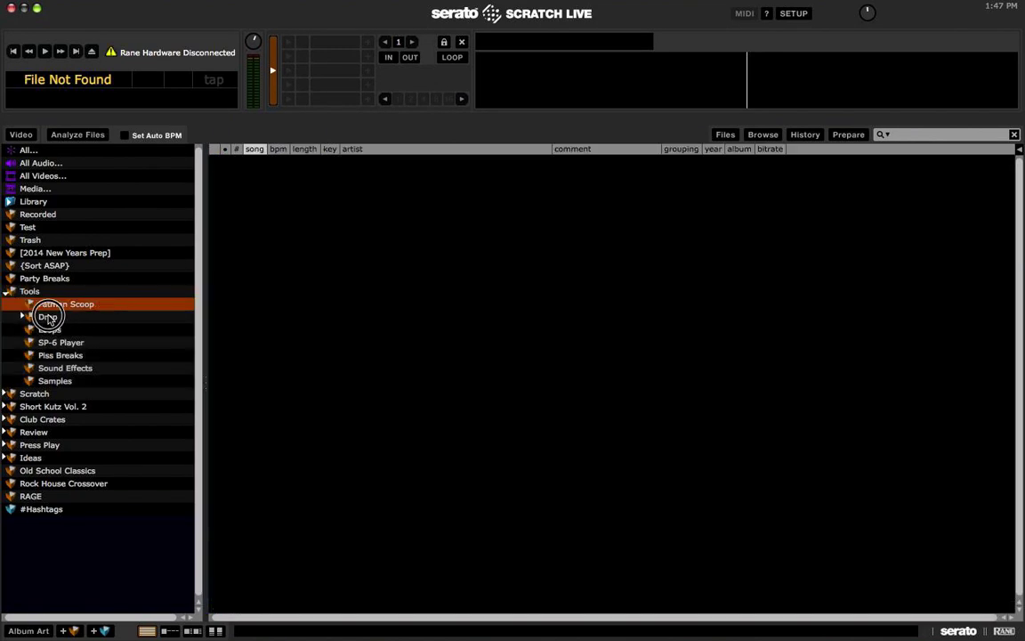
left_click(63, 318)
left_click(22, 318)
left_click(71, 329)
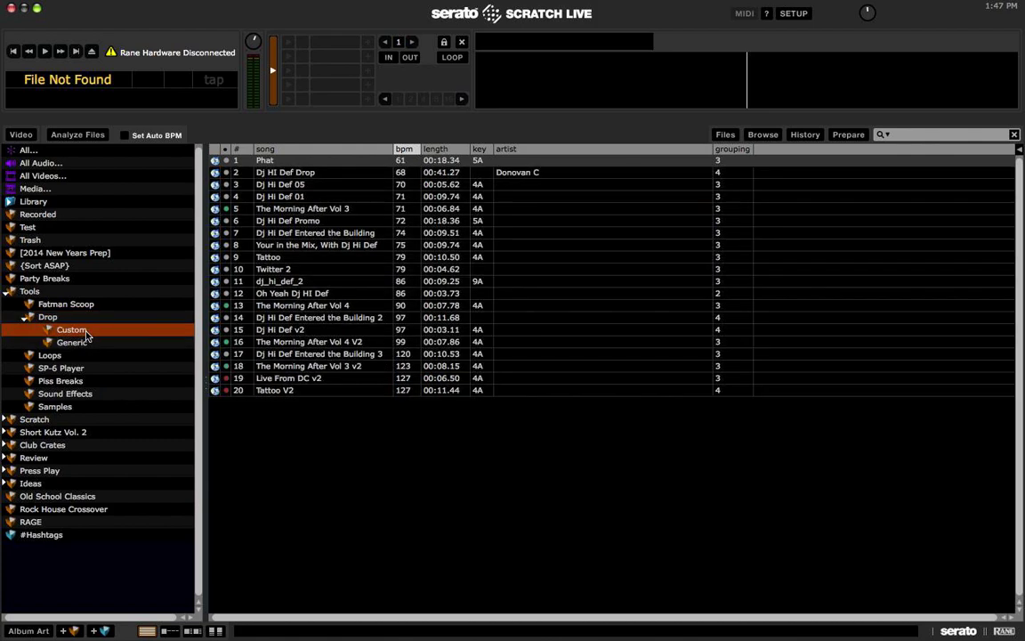
Step: Preview the Dj Hi Def 05 and Twitter 2 drops on the deck, raising the volume
left_click(309, 187)
key("shift+Left")
key("space")
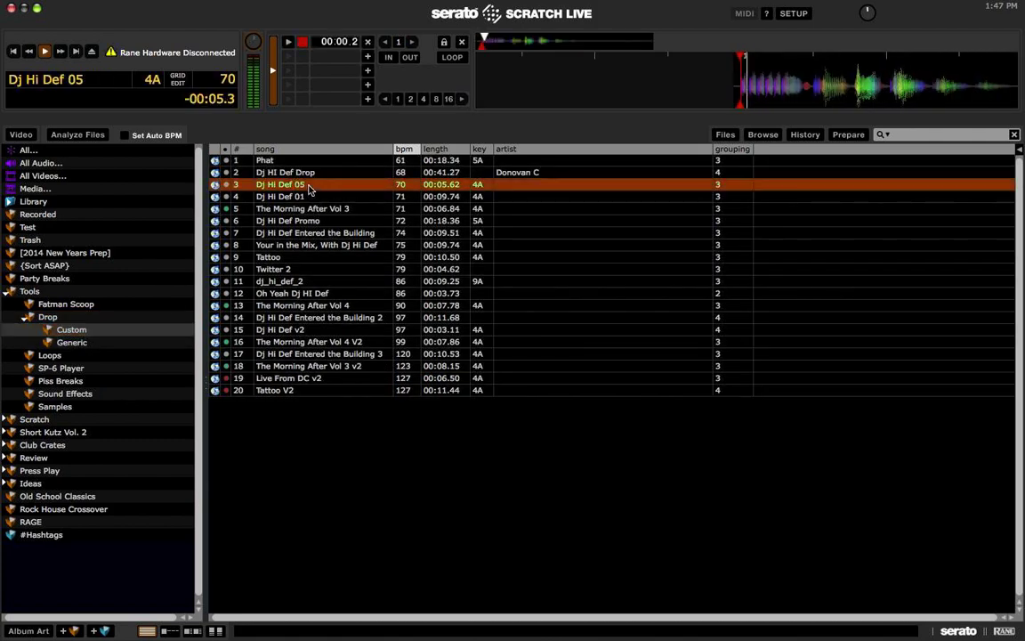
left_click(309, 269)
key("shift+Left")
key("space")
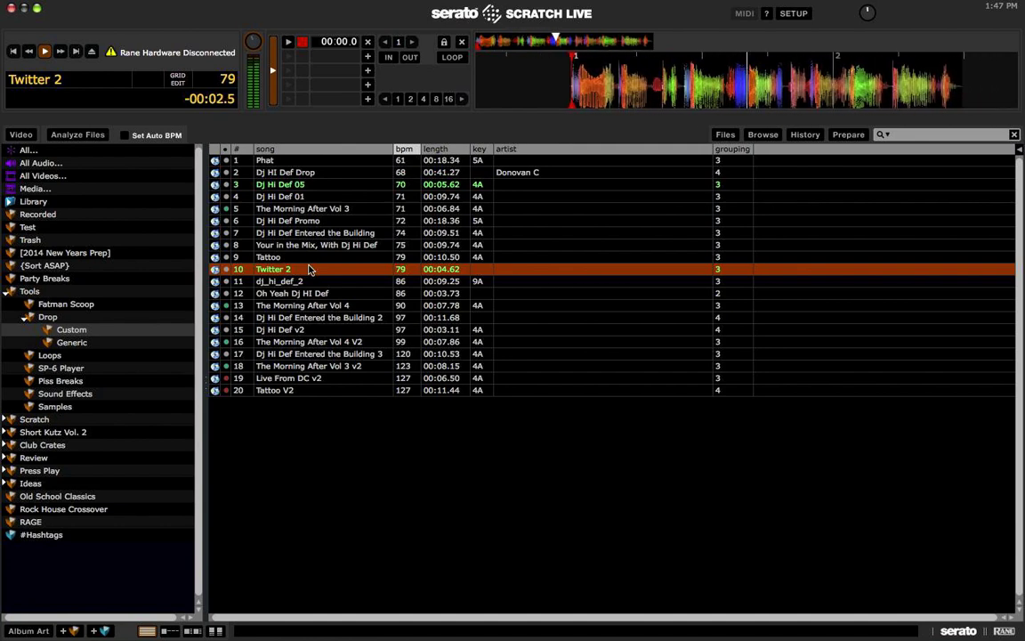
key("XF86AudioRaiseVolume")
key("XF86AudioRaiseVolume")
key("XF86AudioRaiseVolume")
Step: Preview Drops #1 from Generic drops, skipping ahead in it, then show the Loops sub-crate
left_click(108, 349)
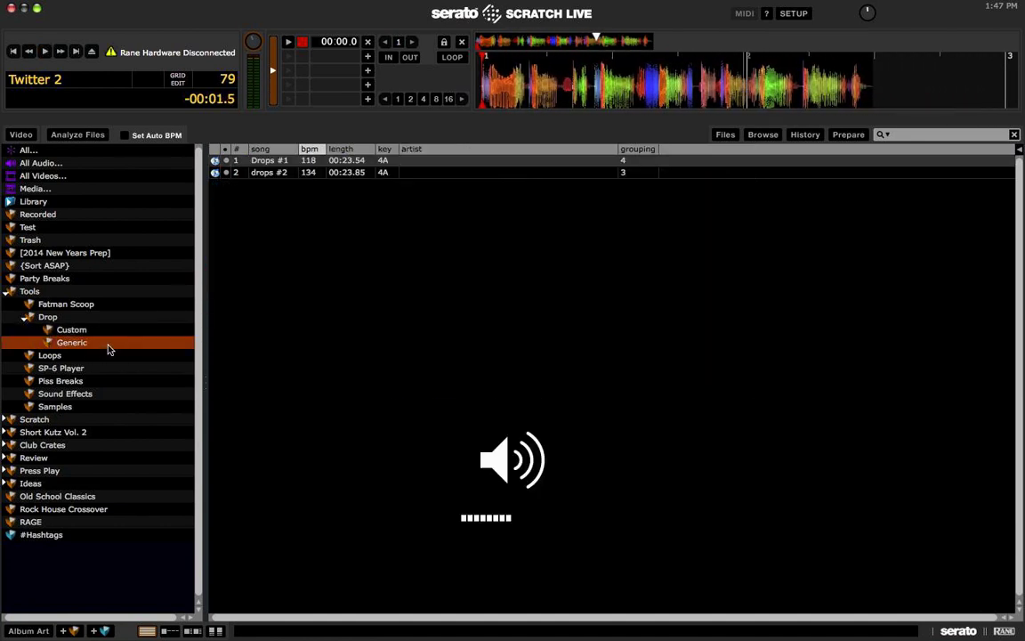
key("Right")
key("shift+Left")
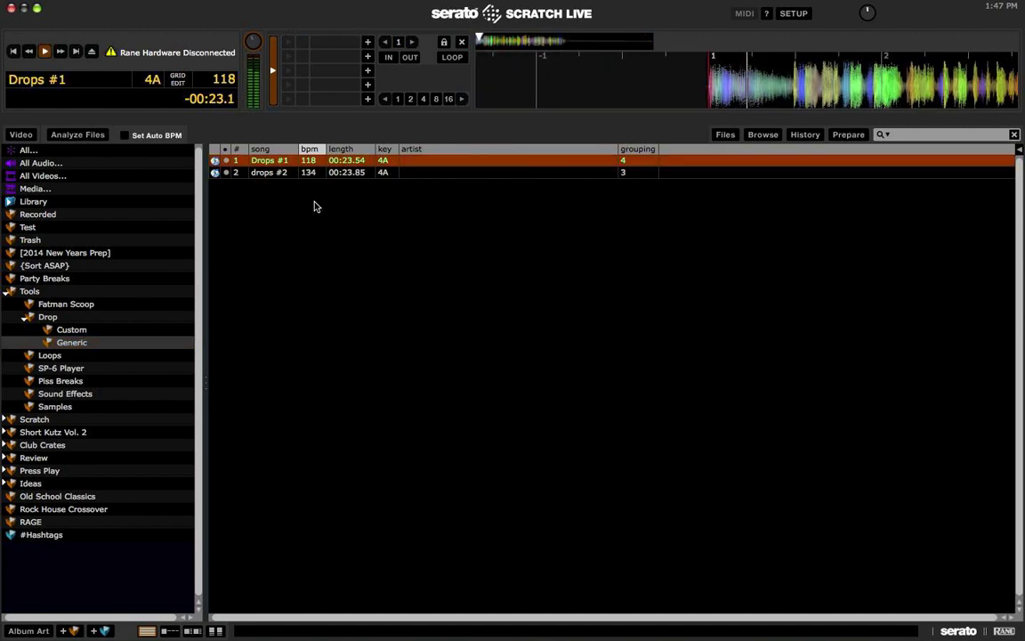
key("XF86AudioLowerVolume")
key("XF86AudioLowerVolume")
key("XF86AudioLowerVolume")
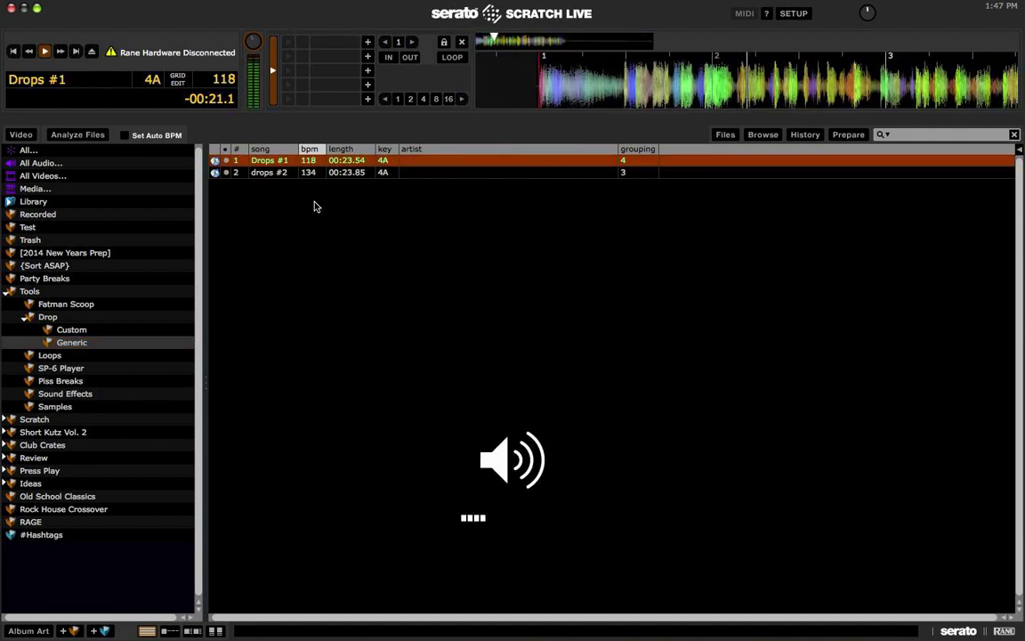
key("space")
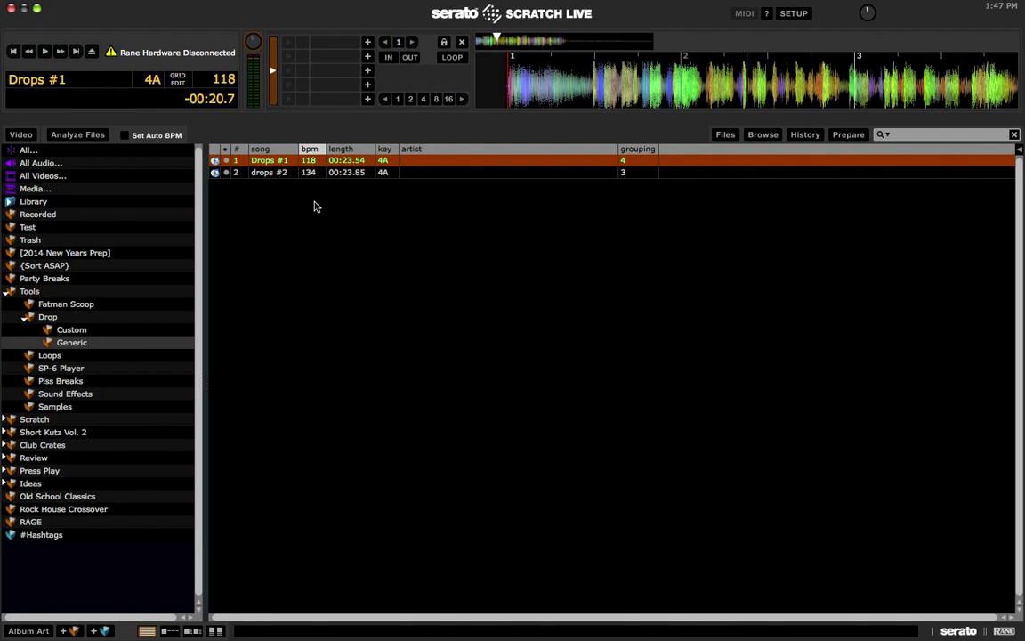
left_click(559, 41)
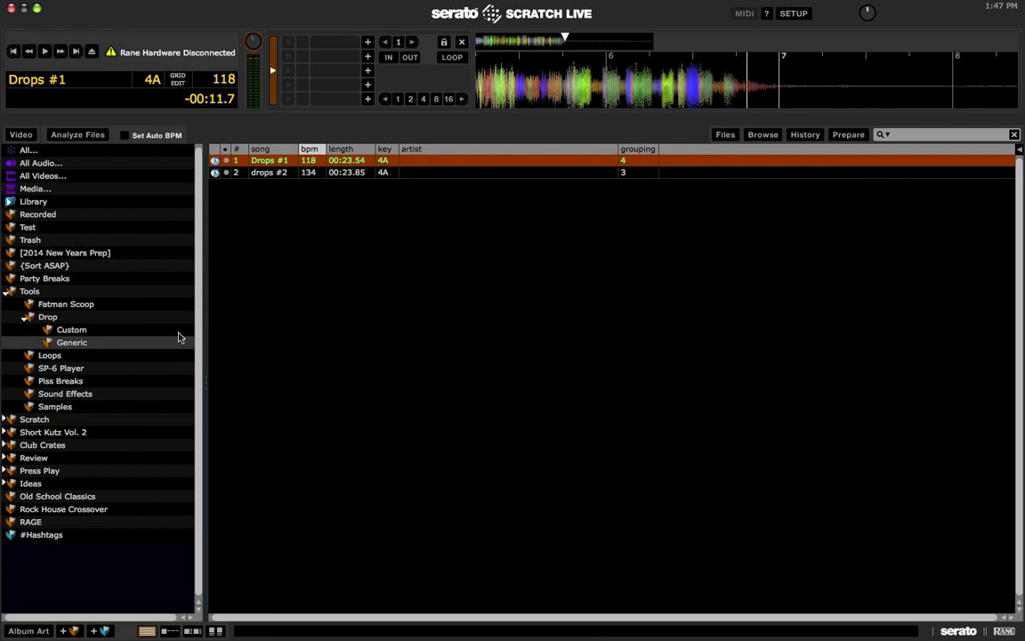
left_click(50, 355)
Step: Preview the Get Your Hands Up, Go Dj - Go Dj and Go Girl, It's Your Birthday loops
left_click(334, 166)
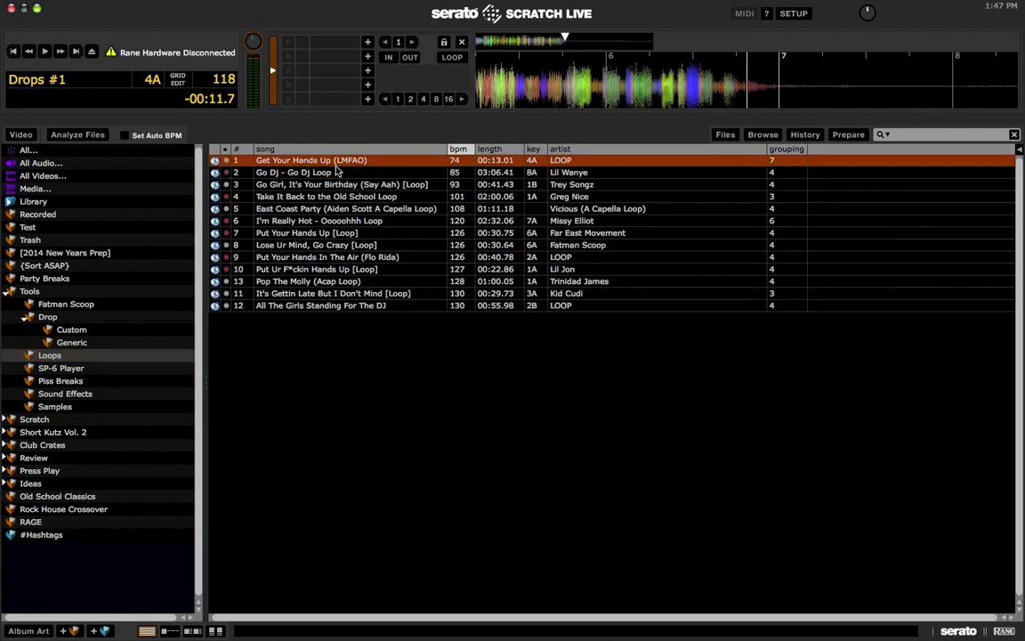
key("shift+Left")
left_click(336, 170)
key("shift+Left")
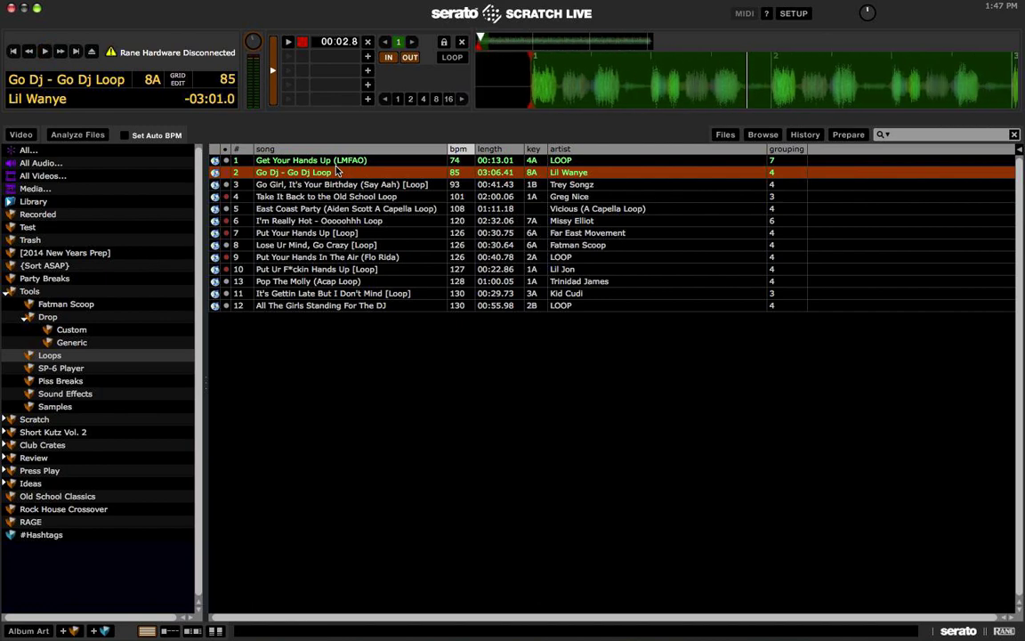
left_click(307, 184)
key("shift+Left")
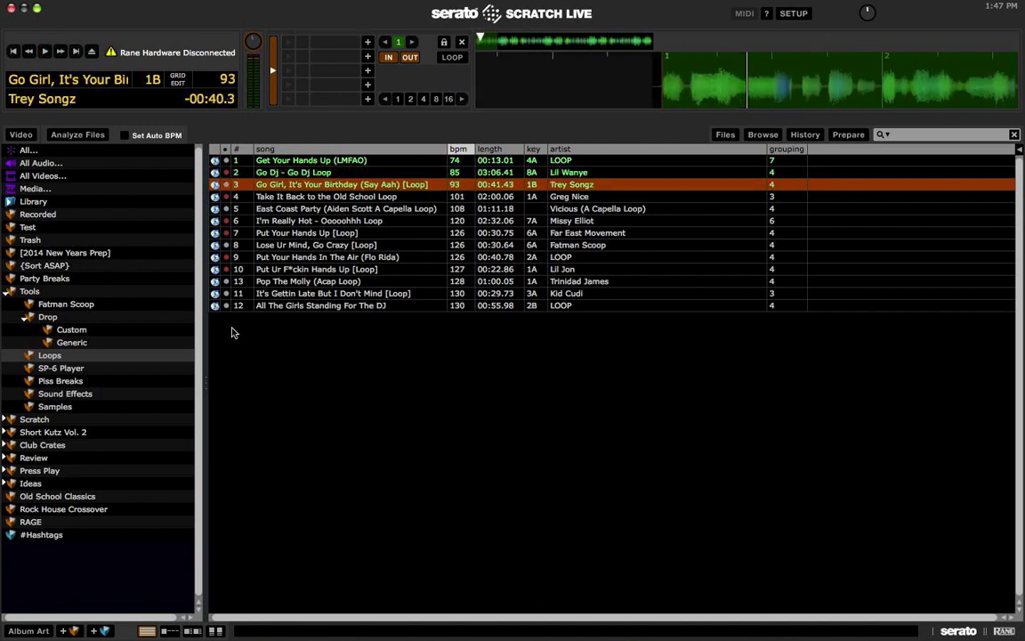
Step: In SP-6 Player, preview DAMN SON! WHERE'D YOU FIND THIS?! and Let's get ready to rumble
left_click(62, 368)
left_click(283, 186)
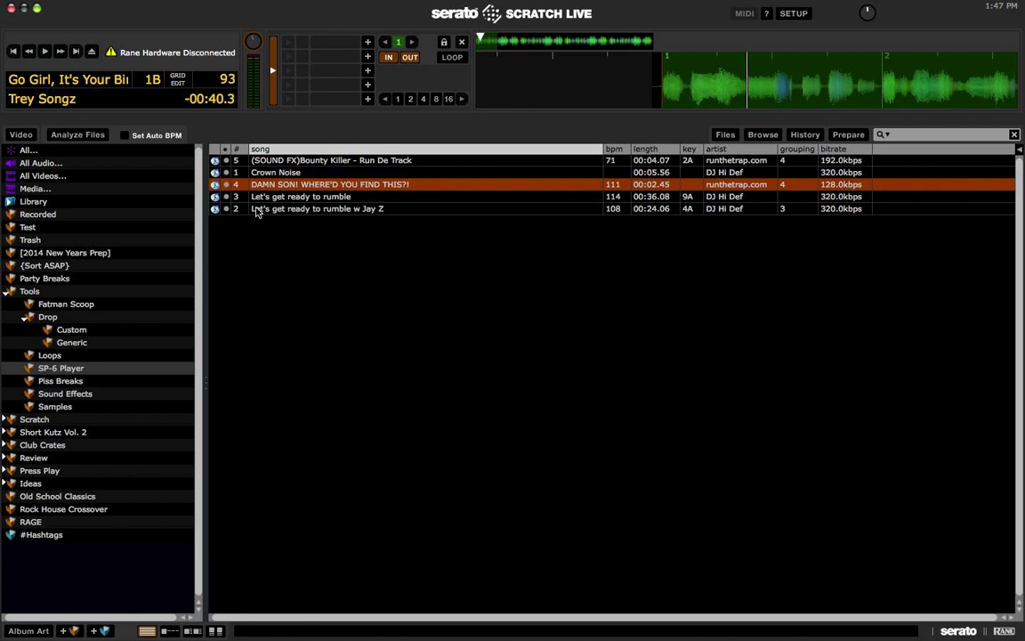
key("shift+Left")
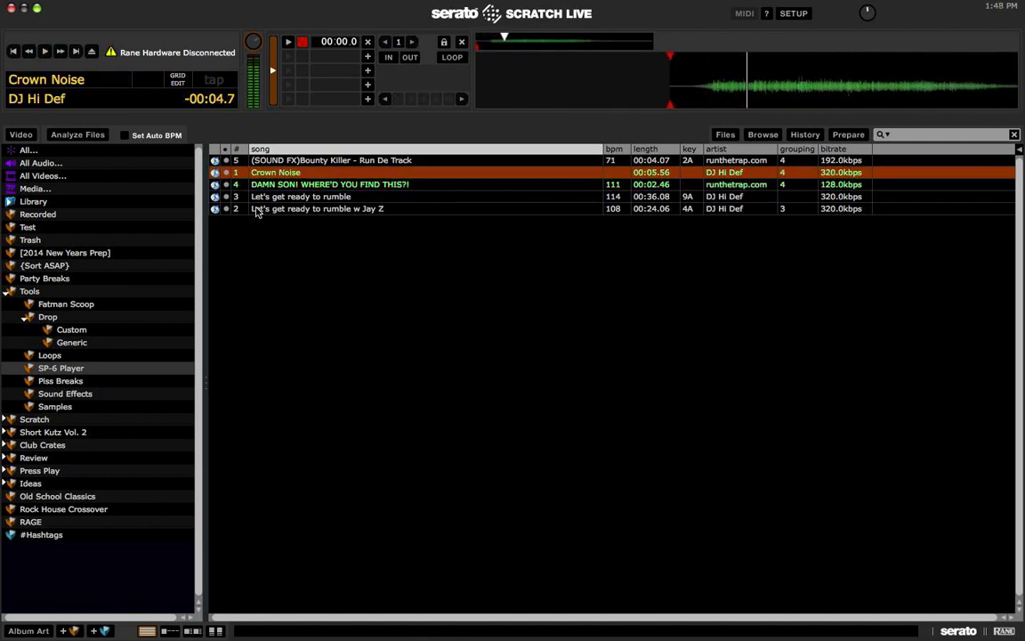
key("Down")
key("shift+Left")
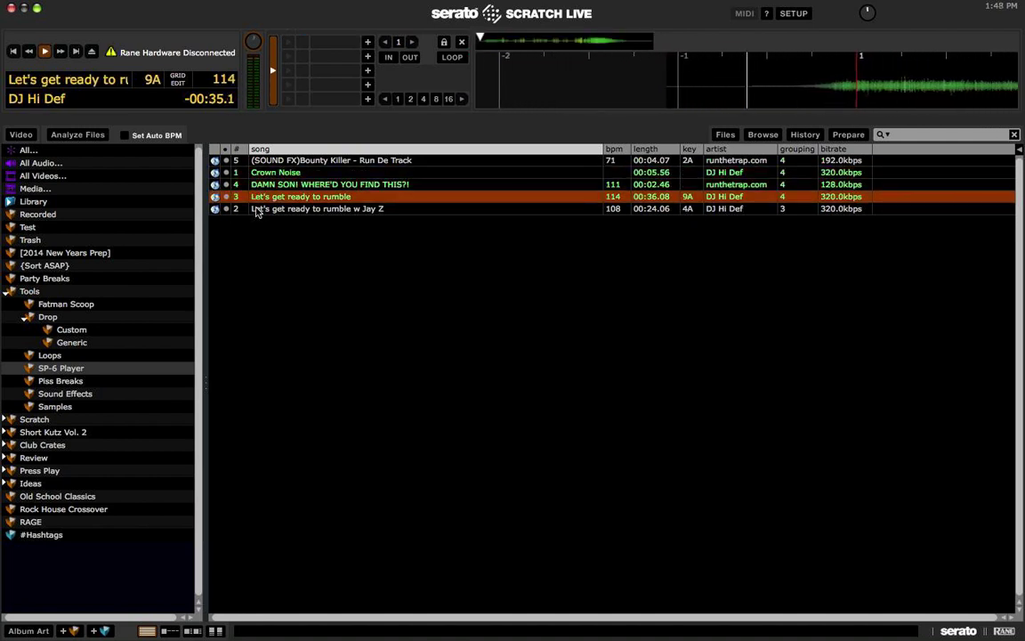
key("space")
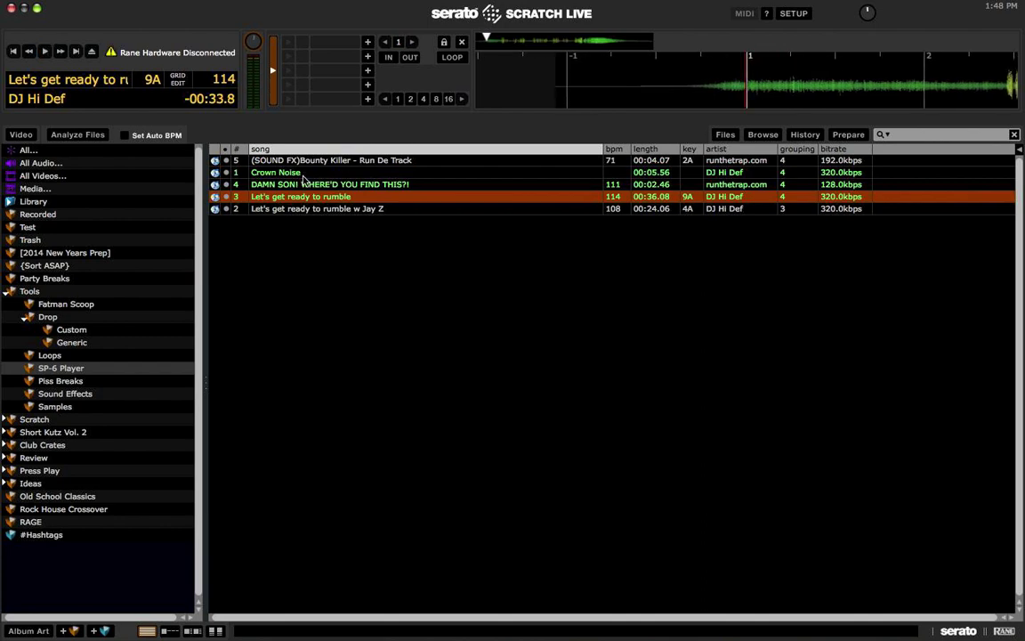
Step: Select the Top 40 Club Opener and Volume 8 breaks in Piss Breaks, then show Sound Effects
left_click(73, 381)
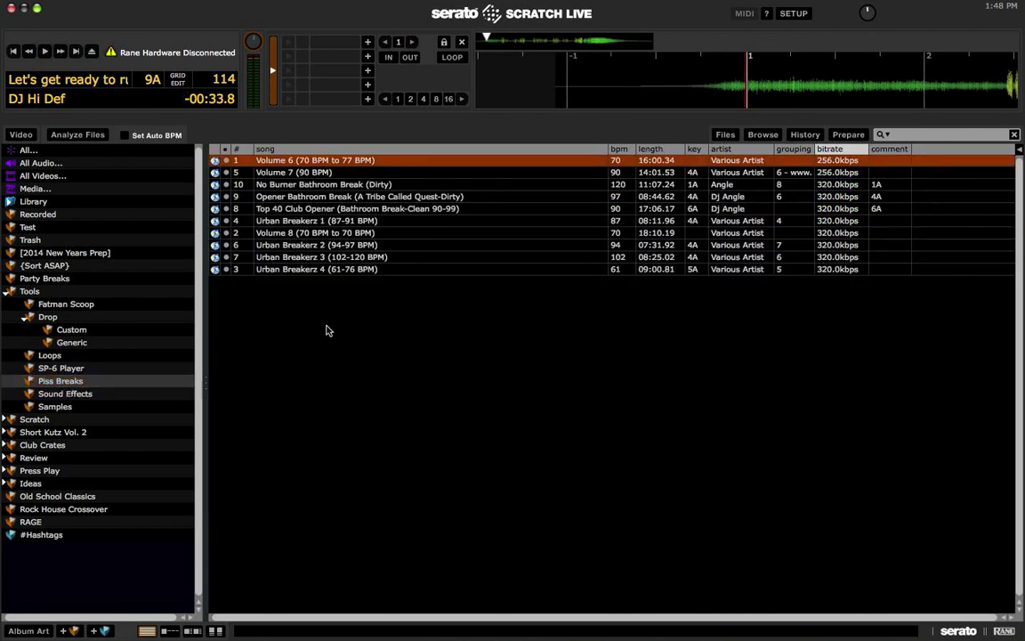
left_click(588, 208)
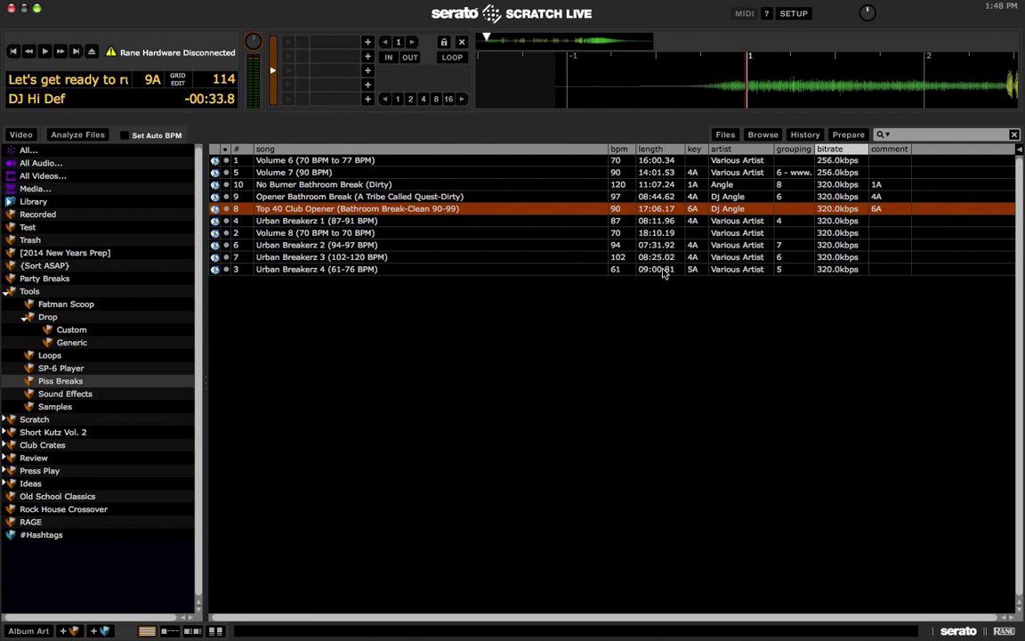
left_click(298, 232)
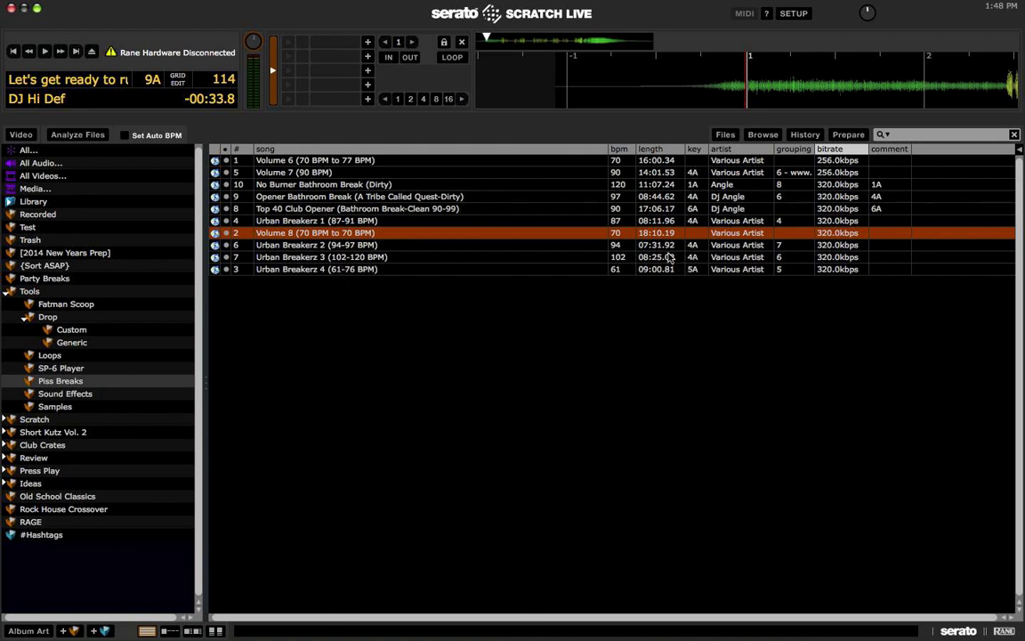
left_click(82, 393)
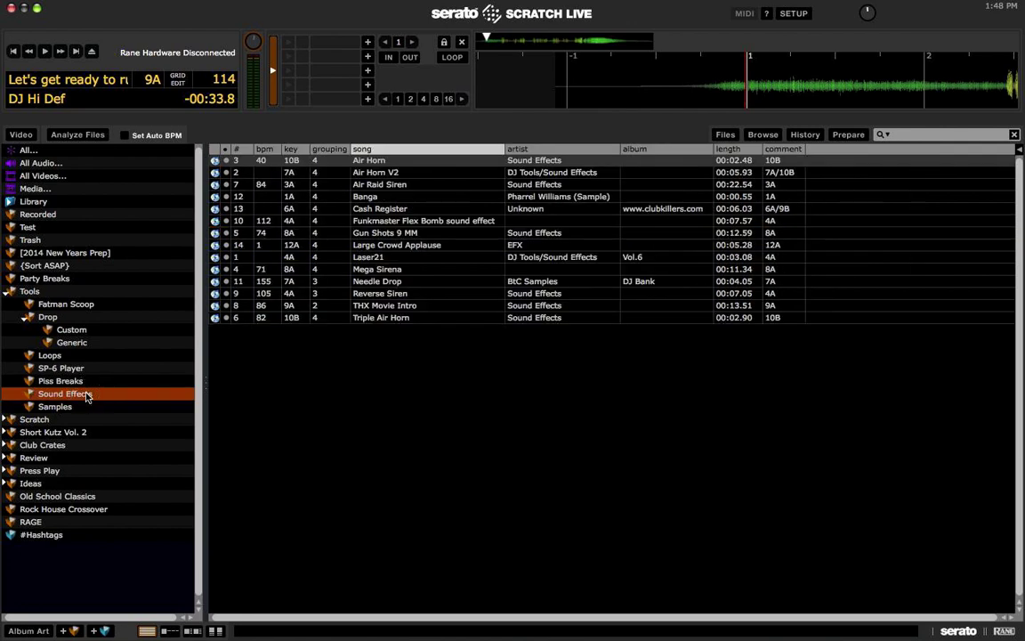
Step: Preview the Air Horn, Funkmaster Flex Bomb, Cash Register and Banga sound effects
left_click(367, 162)
key("shift+Left")
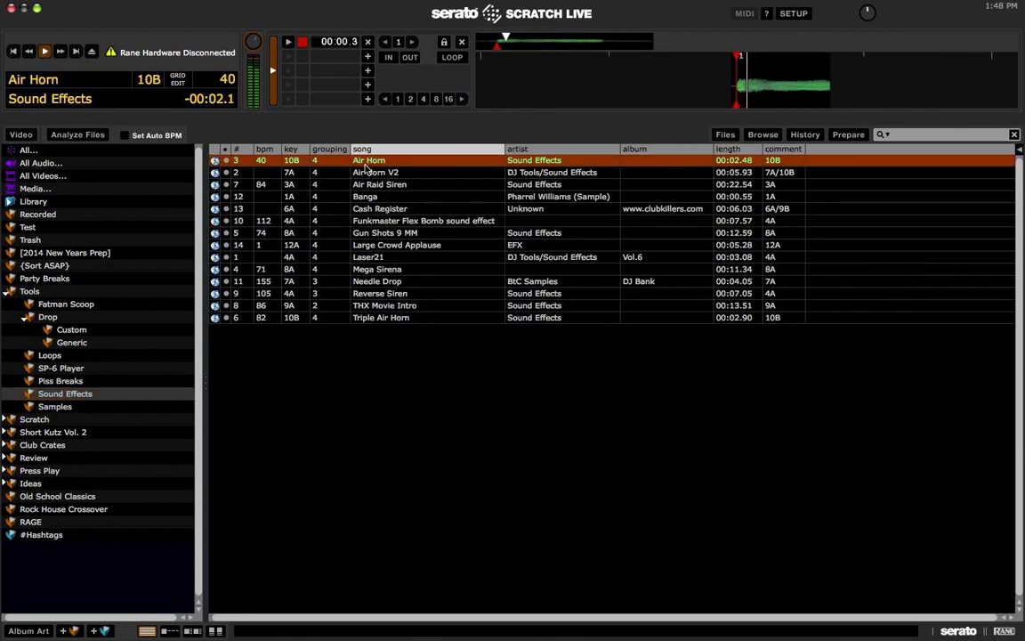
left_click(408, 210)
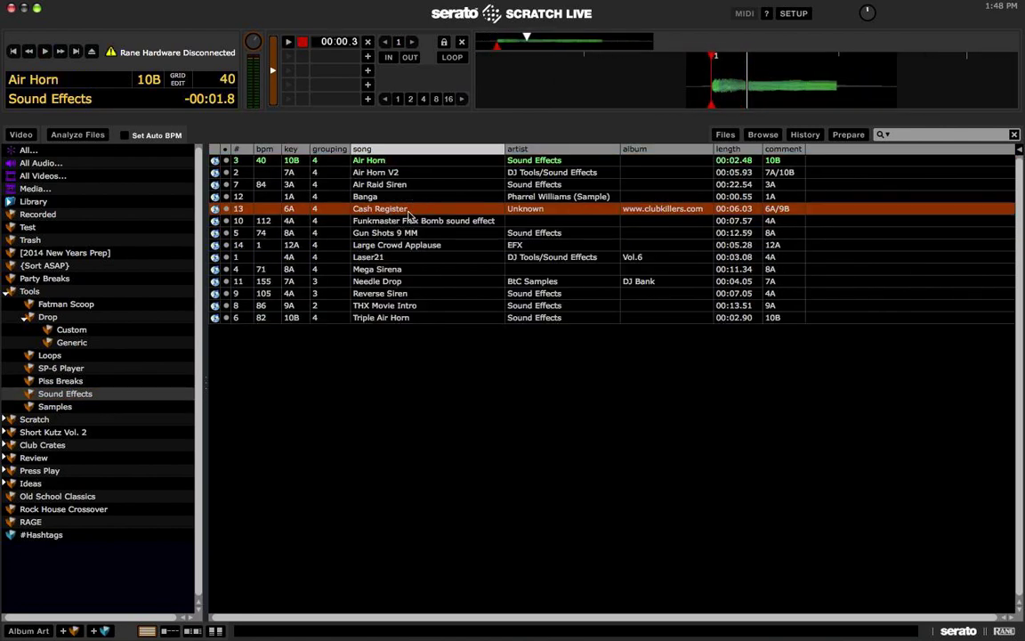
key("Down")
key("shift+Left")
key("Up")
key("shift+Left")
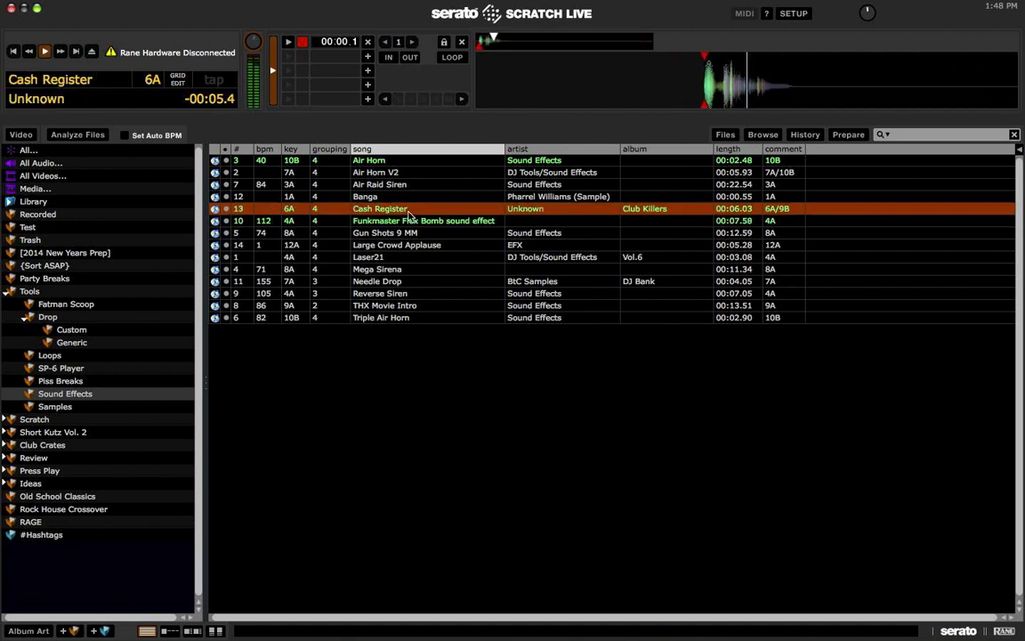
key("Up")
key("shift+Left")
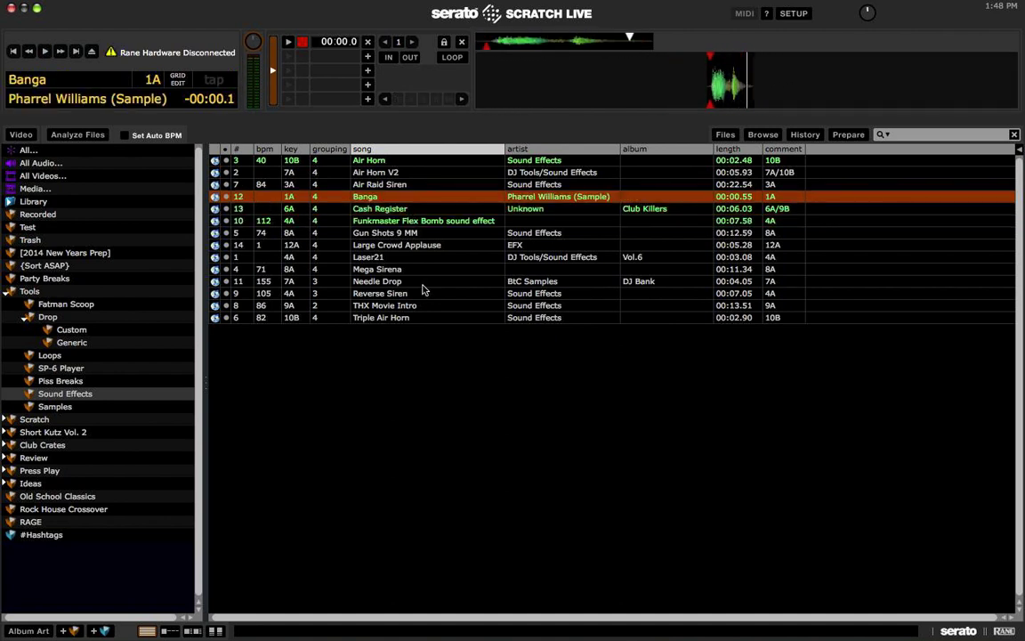
Step: In Samples, preview East Coast Party, Lose Ur Mind, Go Crazy and Let Me See Those Hands
left_click(55, 405)
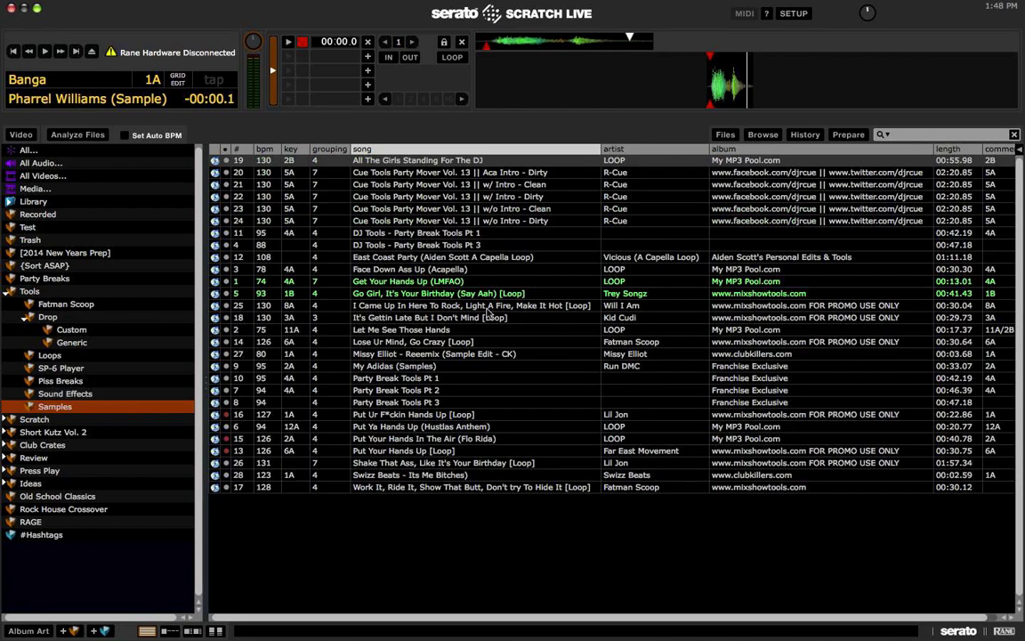
left_click(436, 257)
key("shift+Left")
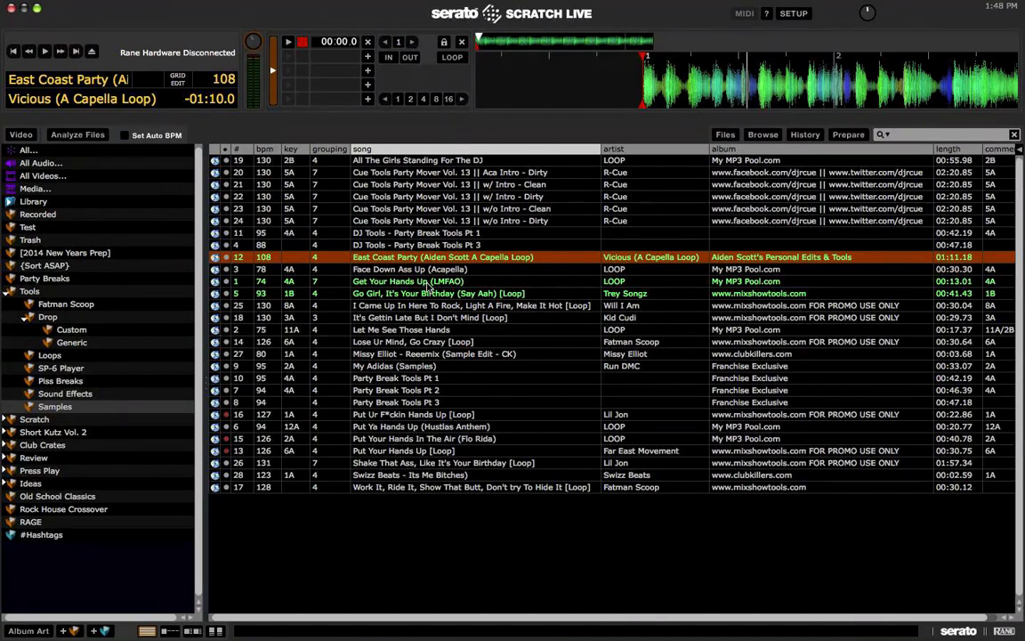
left_click(350, 147)
left_click(434, 342)
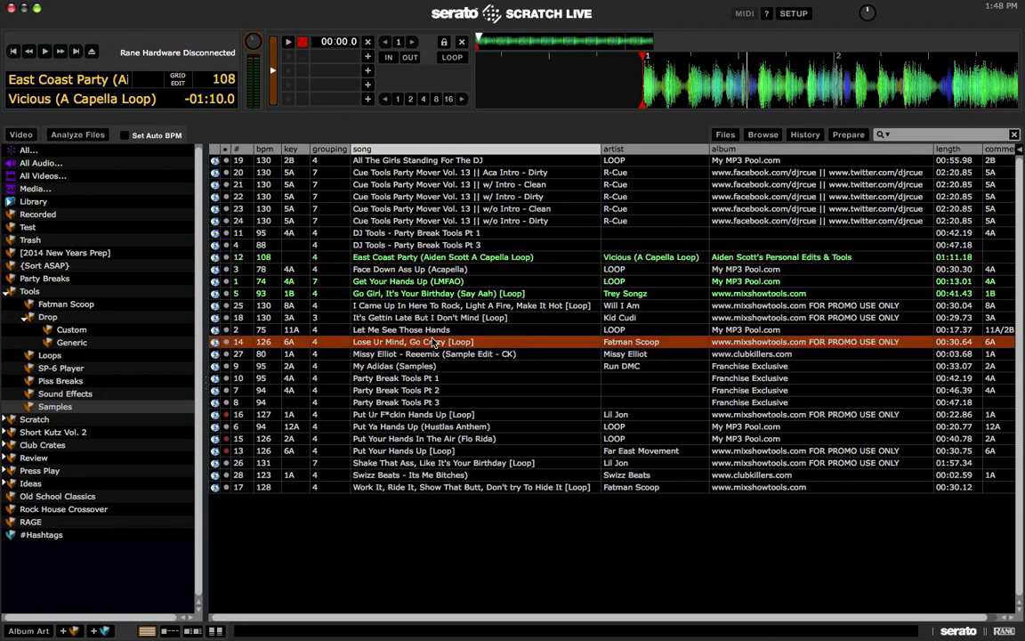
key("shift+Left")
key("w")
key("Up")
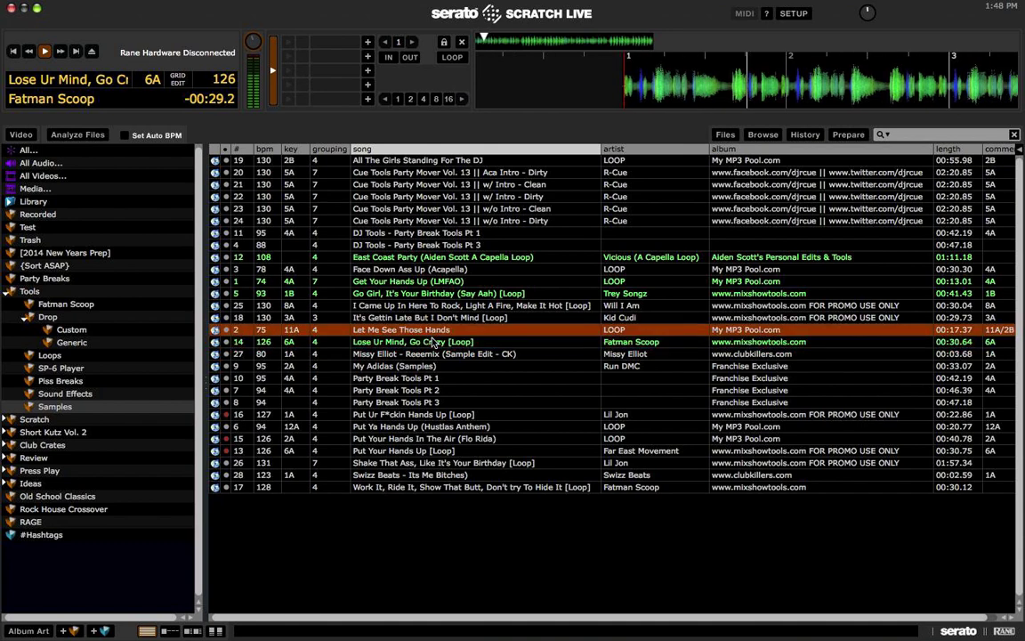
key("shift+Left")
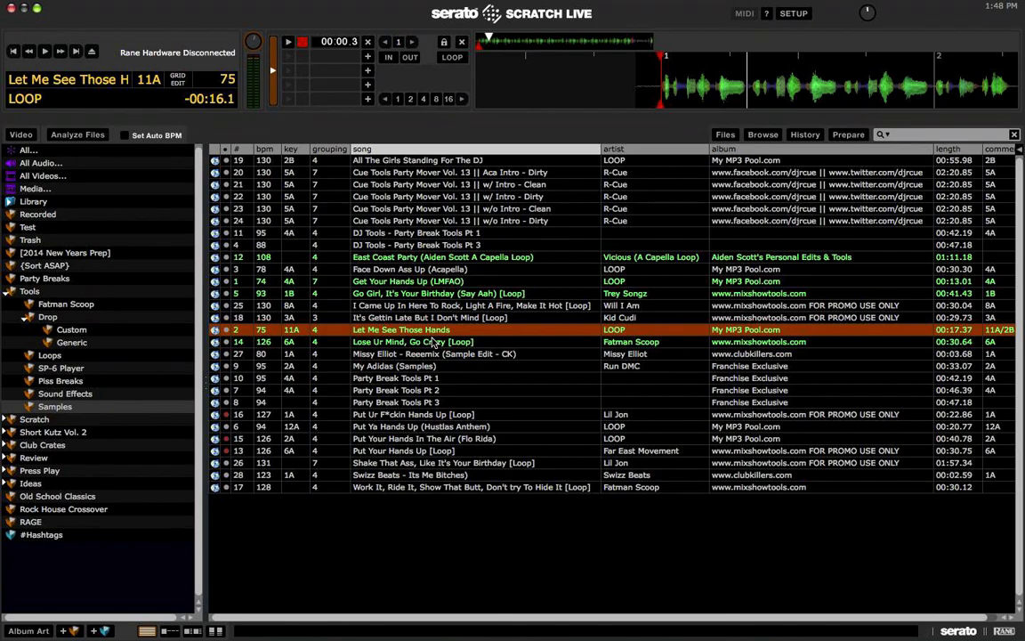
Step: Collapse Tools, expand Scratch, and preview Super Duck Breakz - 08 from Breaks
left_click(7, 291)
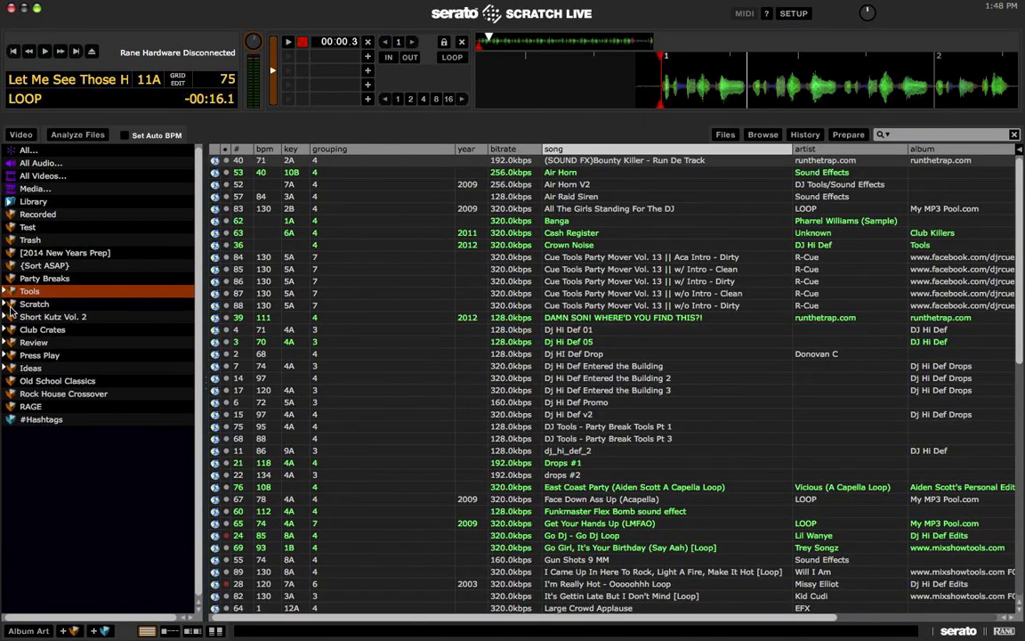
left_click(7, 304)
left_click(67, 319)
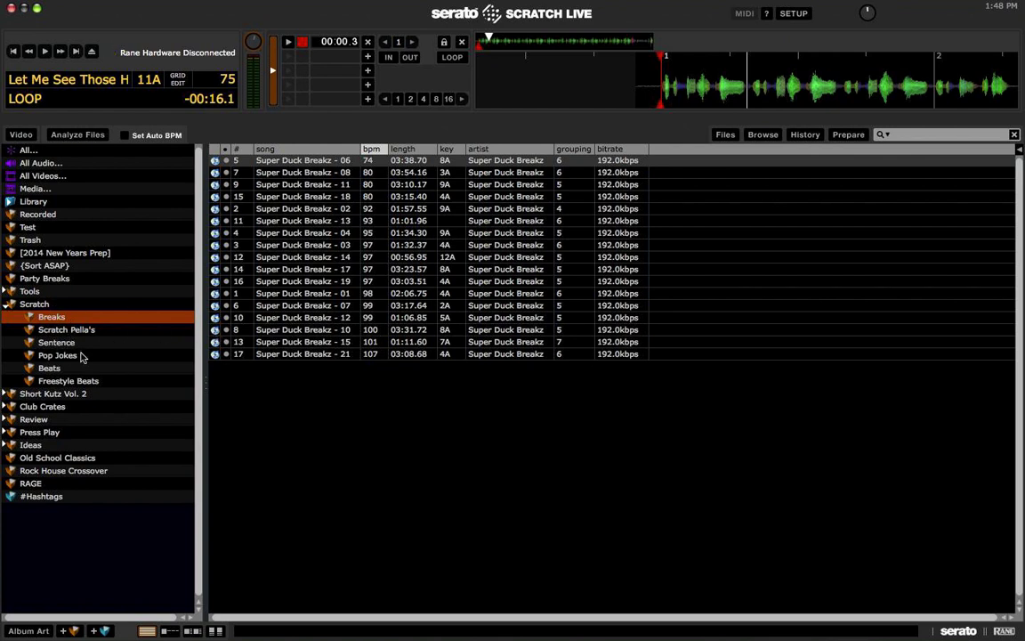
left_click(356, 173)
key("shift+Left")
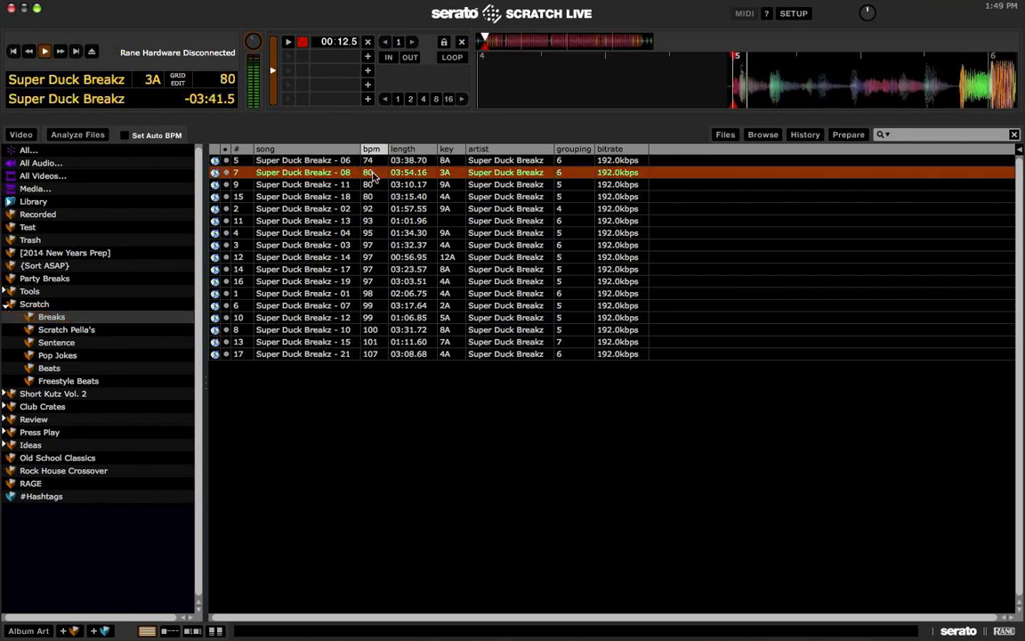
Step: View Scratch Pella's, then preview Scratch Tools Pt 9, DJ Tools, and Super Duck Breakz 20 and 16 from Sentence
left_click(87, 329)
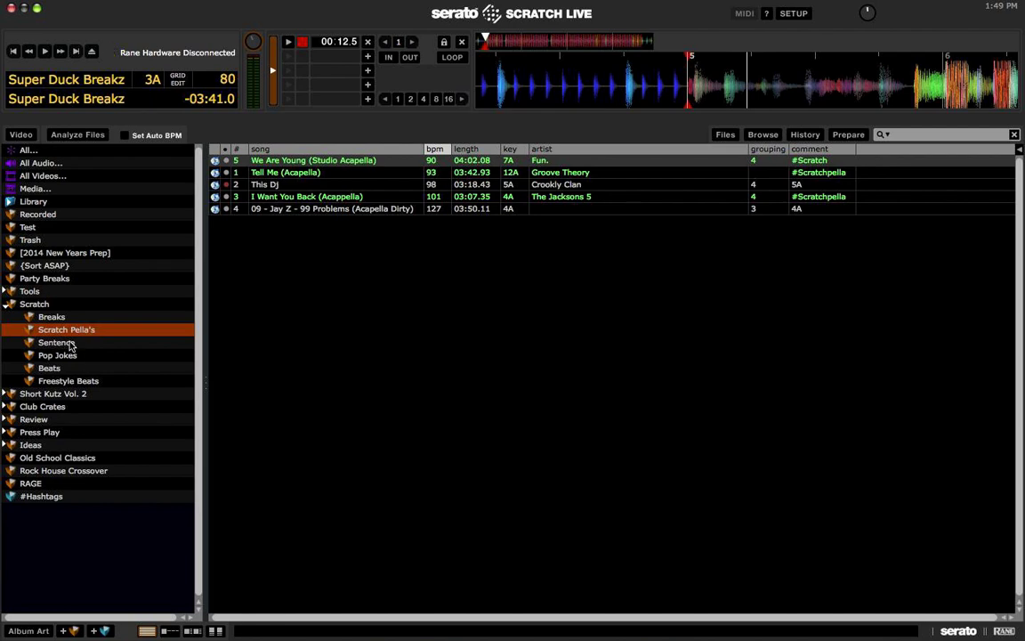
left_click(62, 341)
left_click(267, 233)
key("shift+Left")
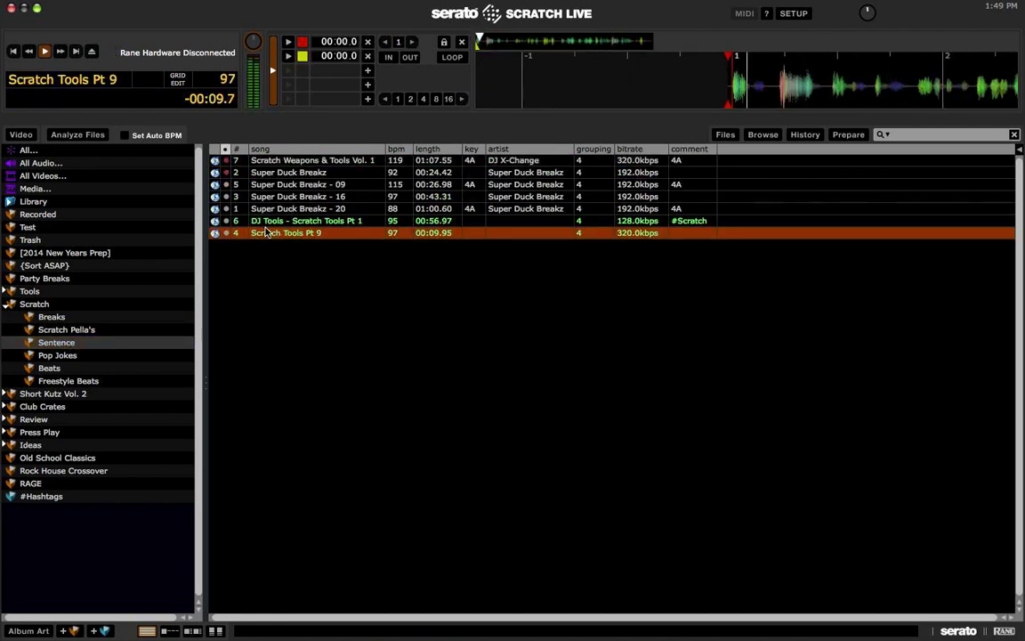
key("Up")
key("shift+Left")
key("Up")
key("shift+Left")
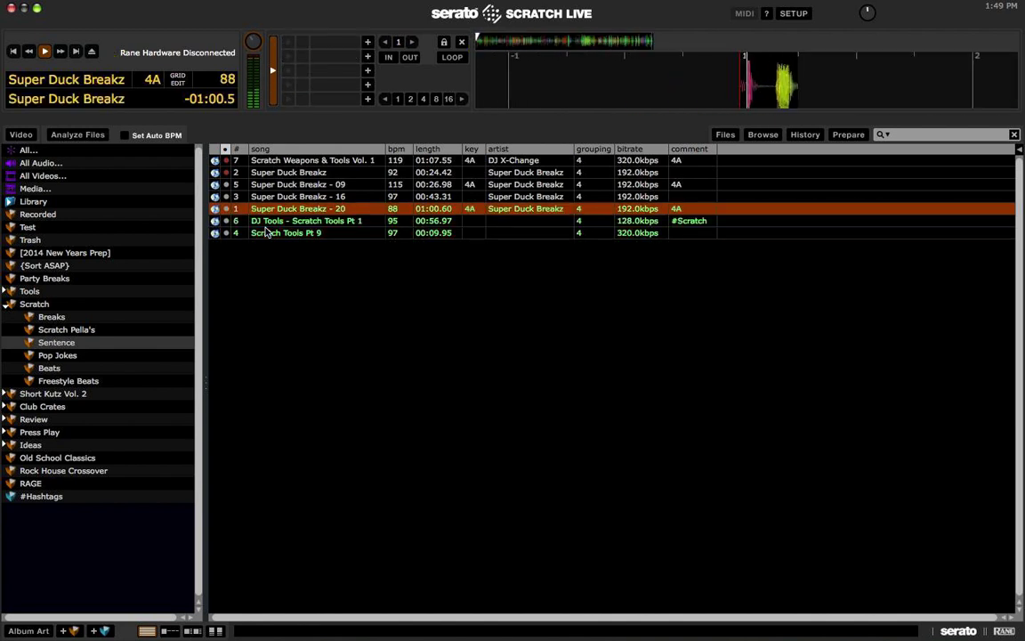
key("Up")
key("shift+Left")
key("Up")
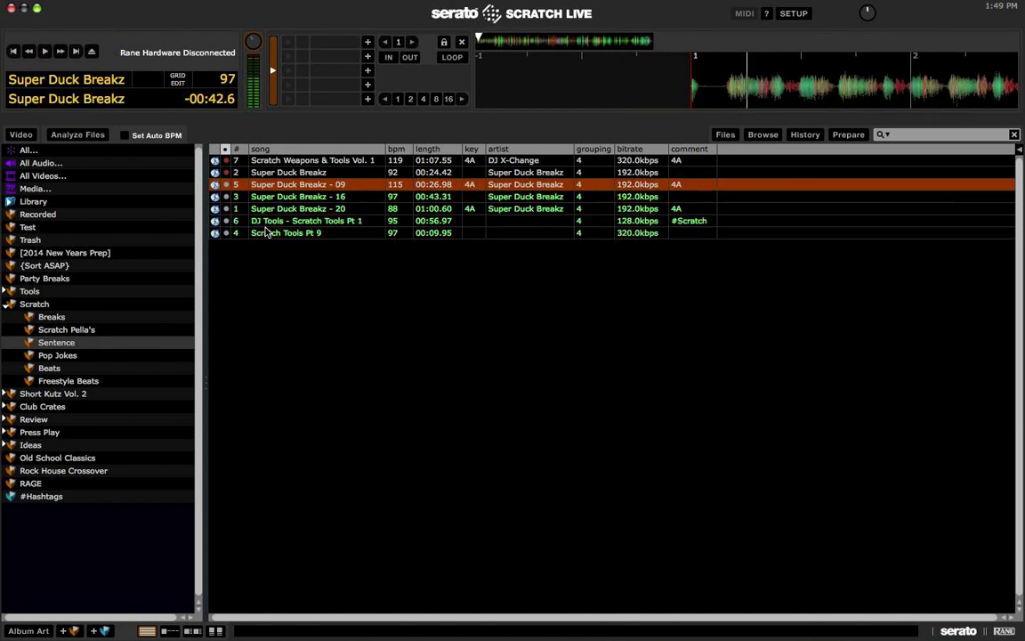
Step: In Pop Jokes, play Ain't Nobody Got Time For That from cue 4, then OMG WHO THE HELL CARES!
left_click(75, 356)
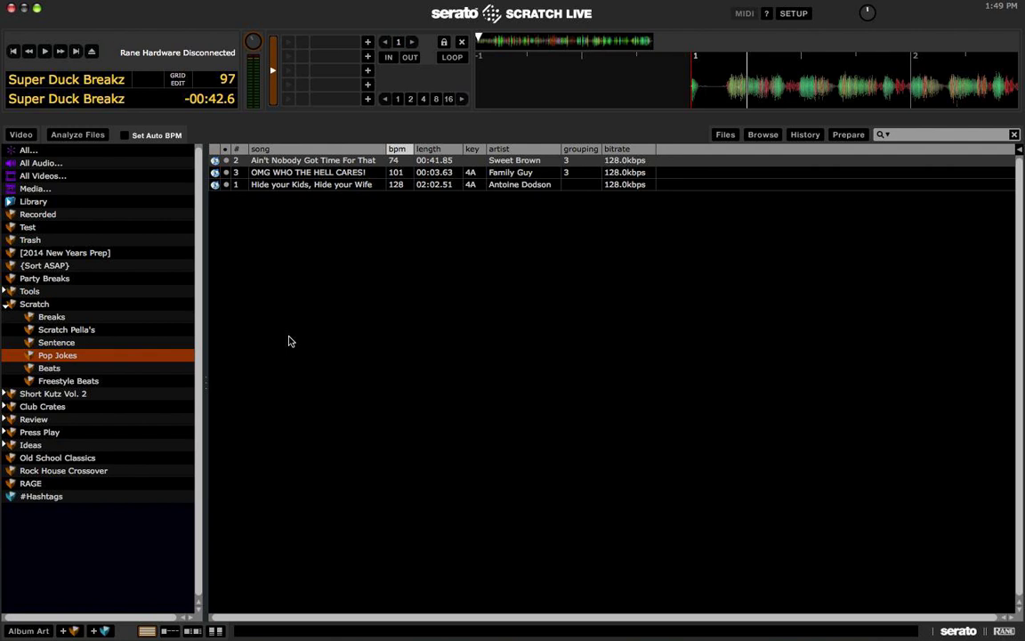
left_click(288, 341)
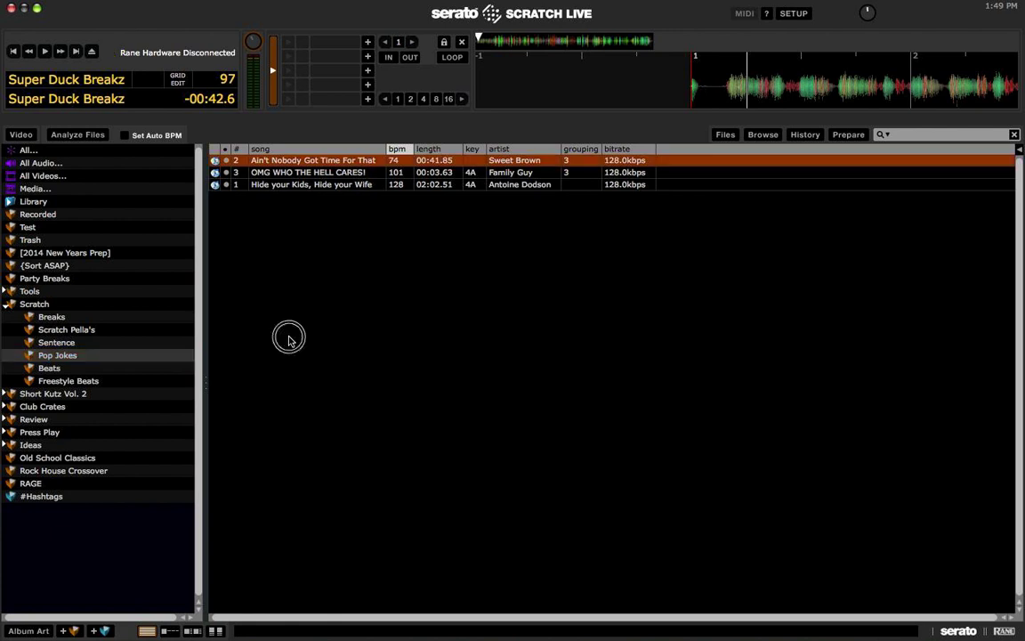
key("shift+Left")
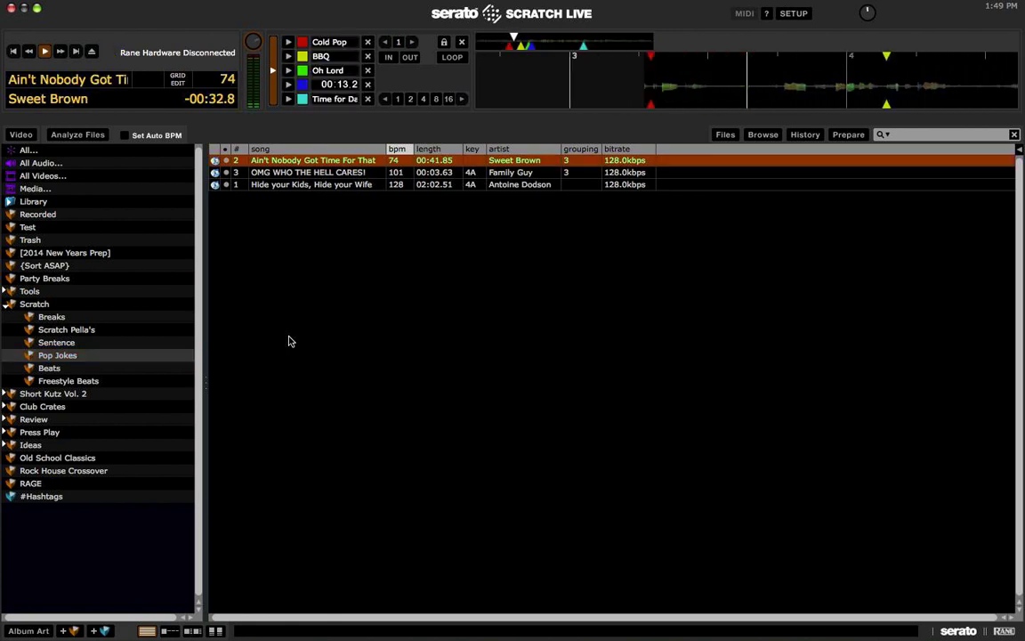
key("4")
key("4")
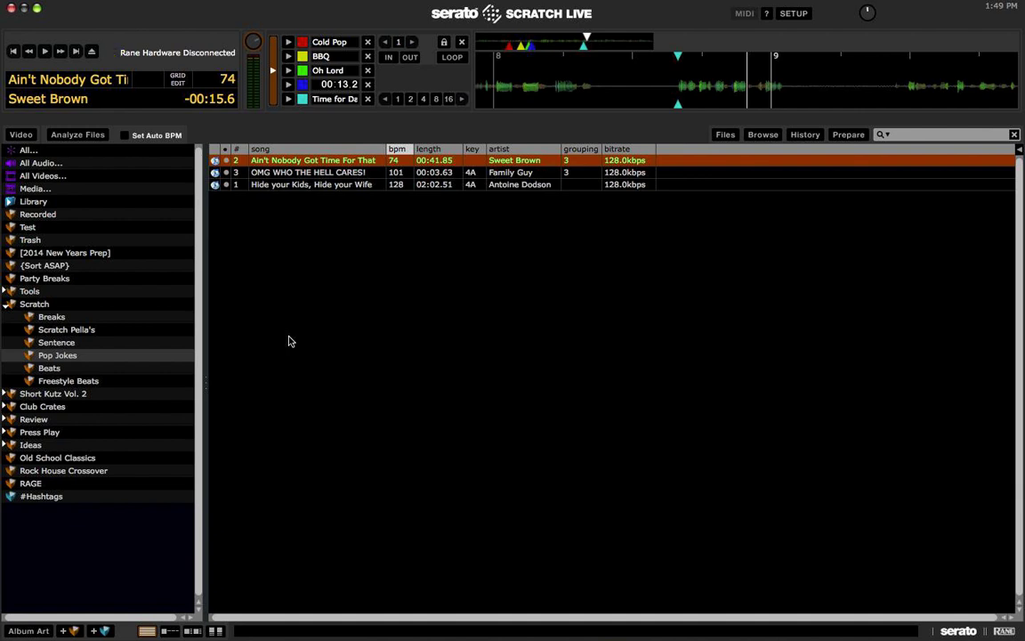
key("Down")
key("shift+Left")
key("space")
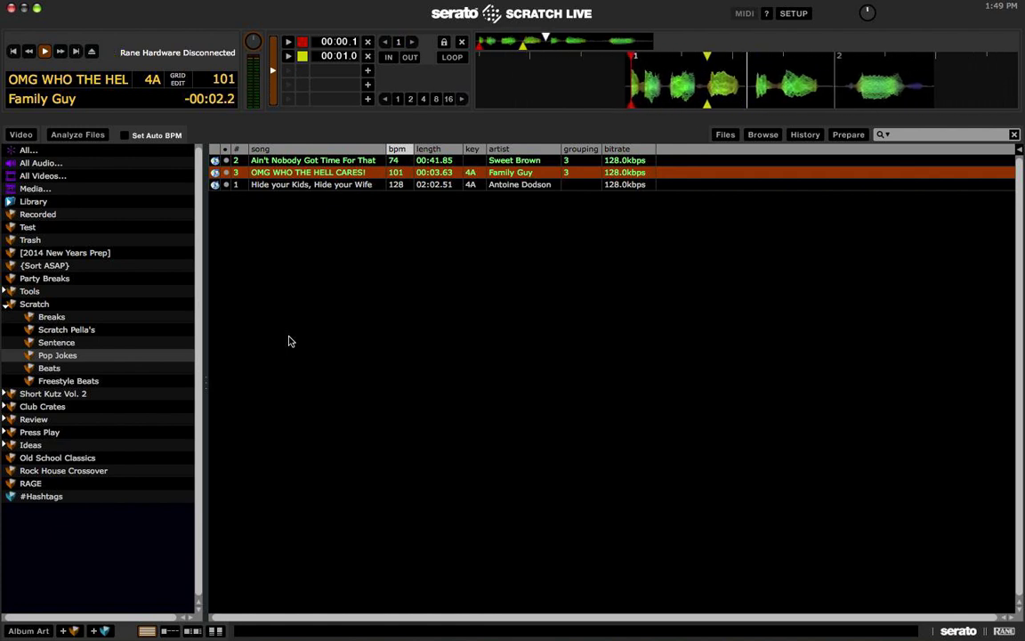
key("space")
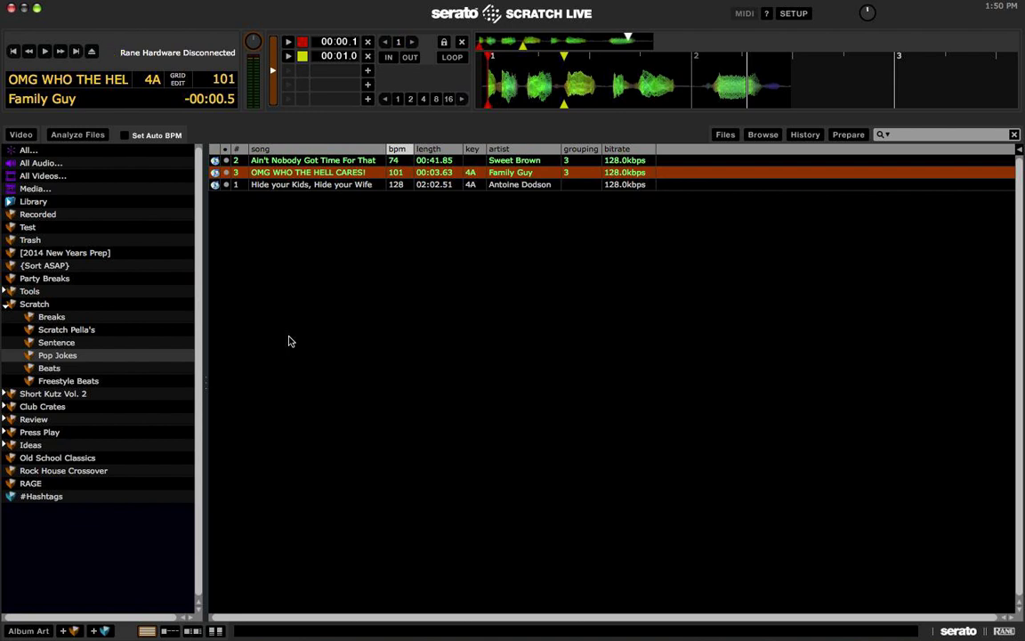
Step: Play Hide your Kids, Hide your Wife, triggering hot cues 3, 4 and 5
key("Down")
key("shift+Left")
key("w")
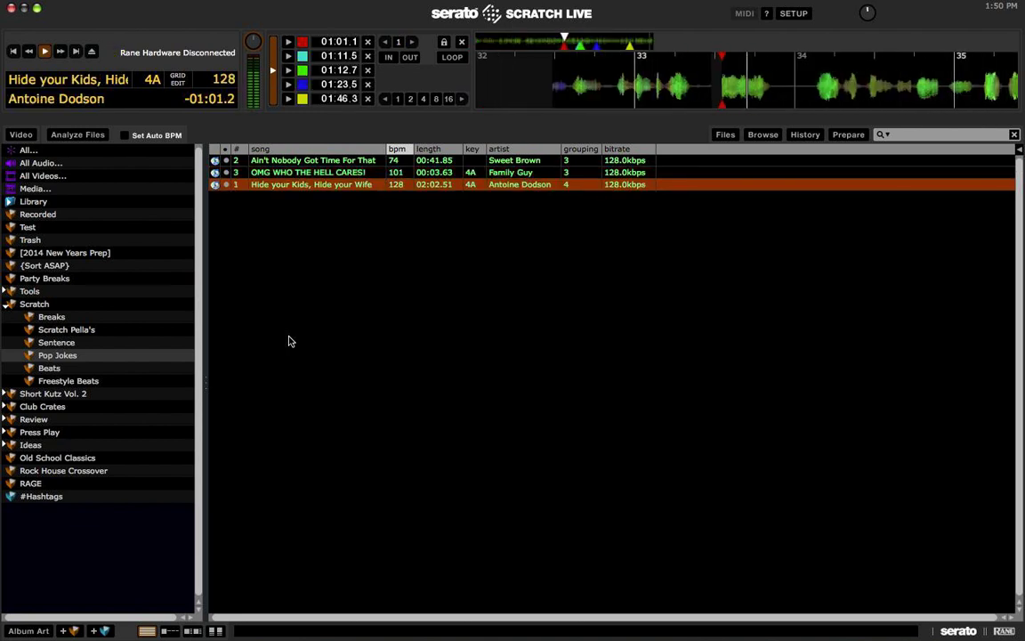
key("3")
key("4")
key("4")
key("5")
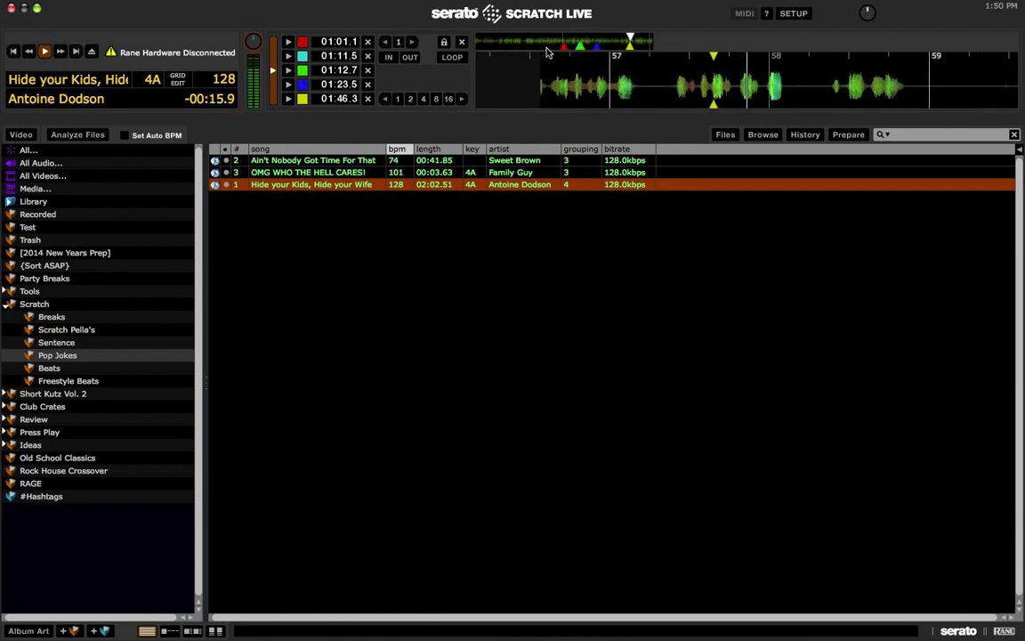
key("5")
key("5")
key("w")
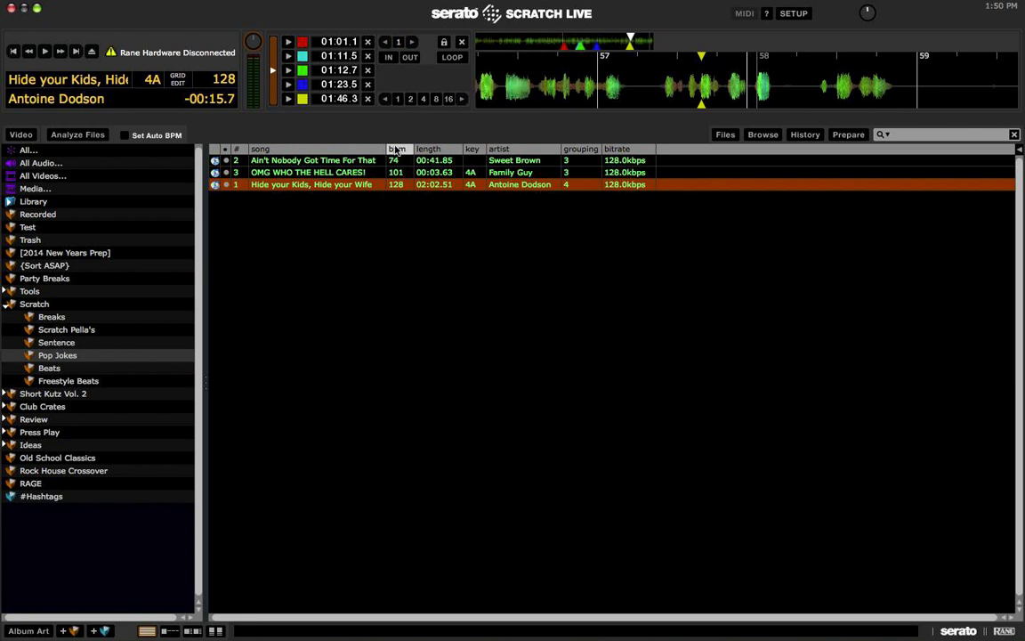
Step: Load Planet Rock (Instrumental) from Beats and Simon Says (Instrumental) from Freestyle Beats, then collapse Scratch
left_click(50, 368)
key("Tab")
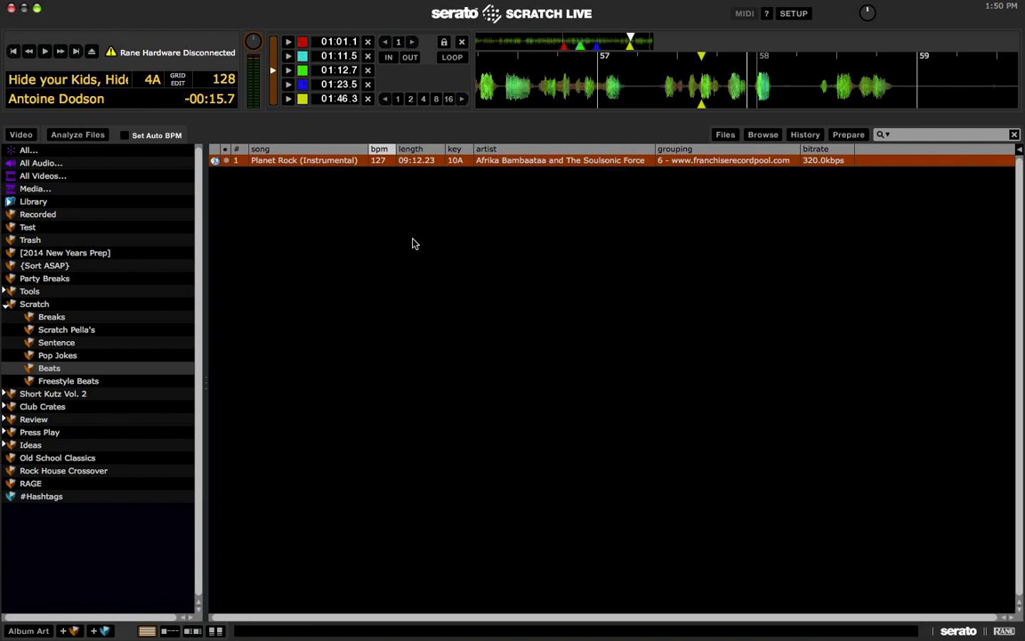
key("shift+Left")
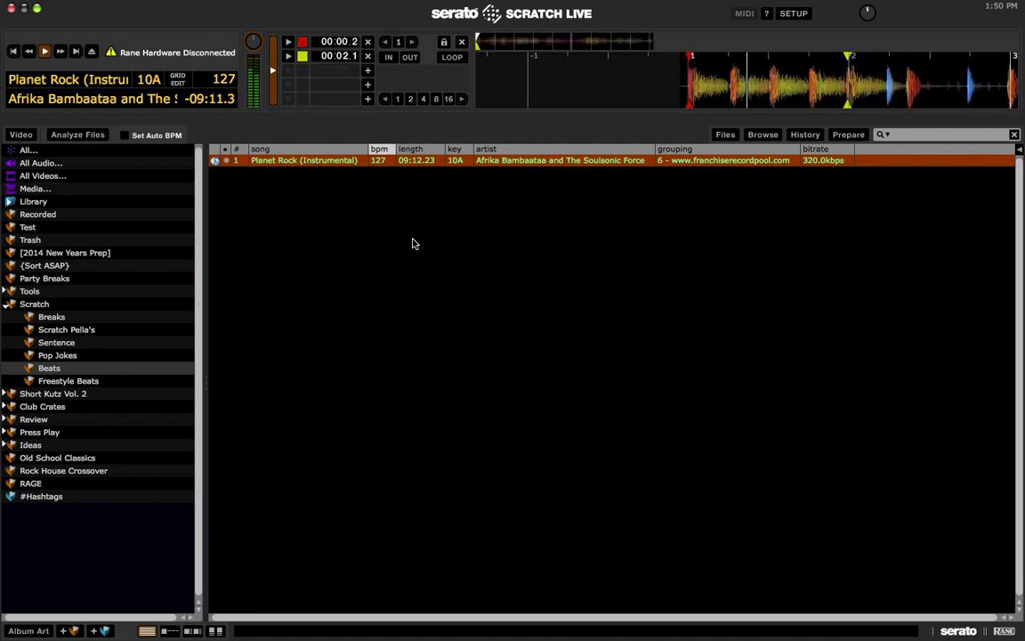
left_click(119, 382)
key("Tab")
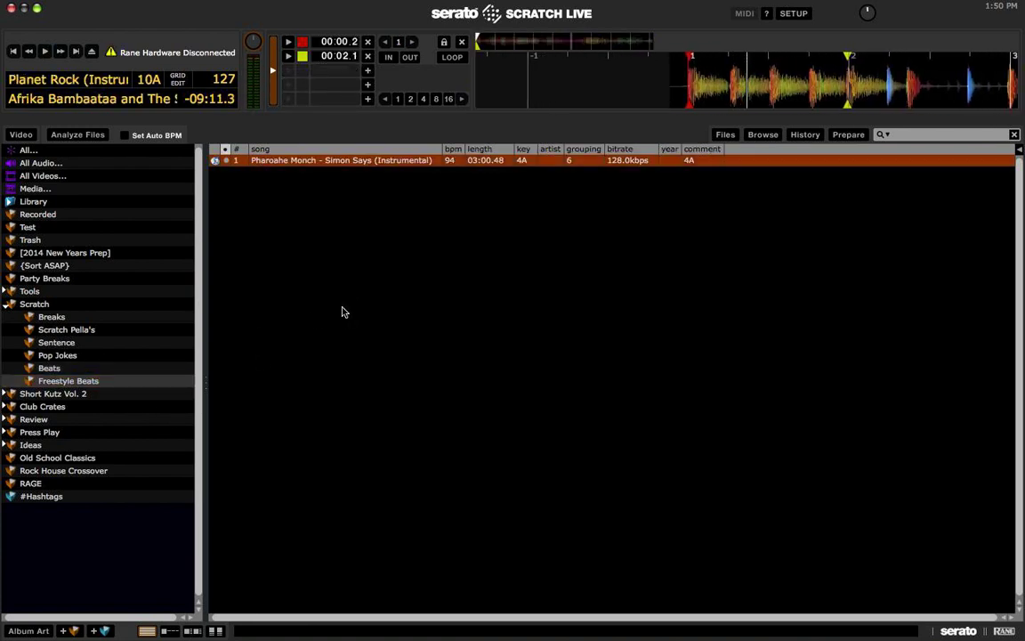
key("shift+Left")
key("space")
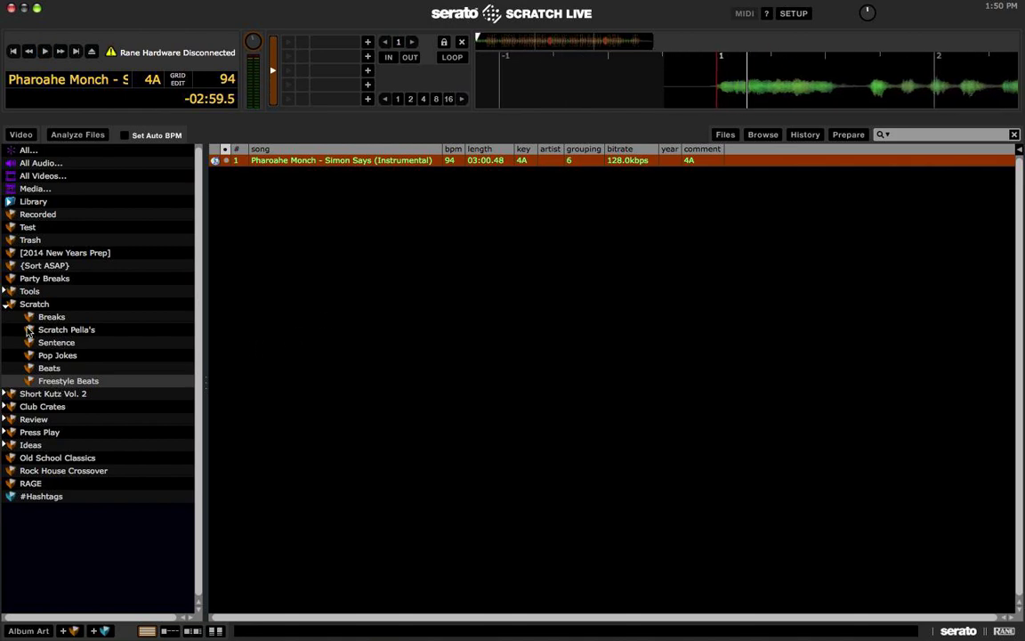
left_click(7, 304)
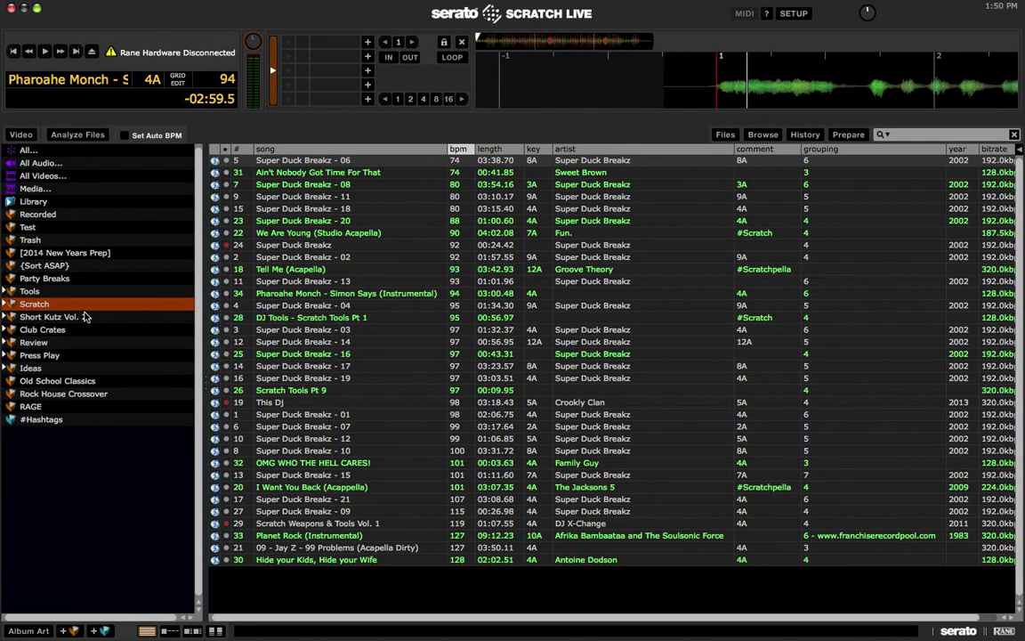
Step: View Short Kutz Vol. 2, then expand Club Crates and its June 13' sub-crate
left_click(33, 318)
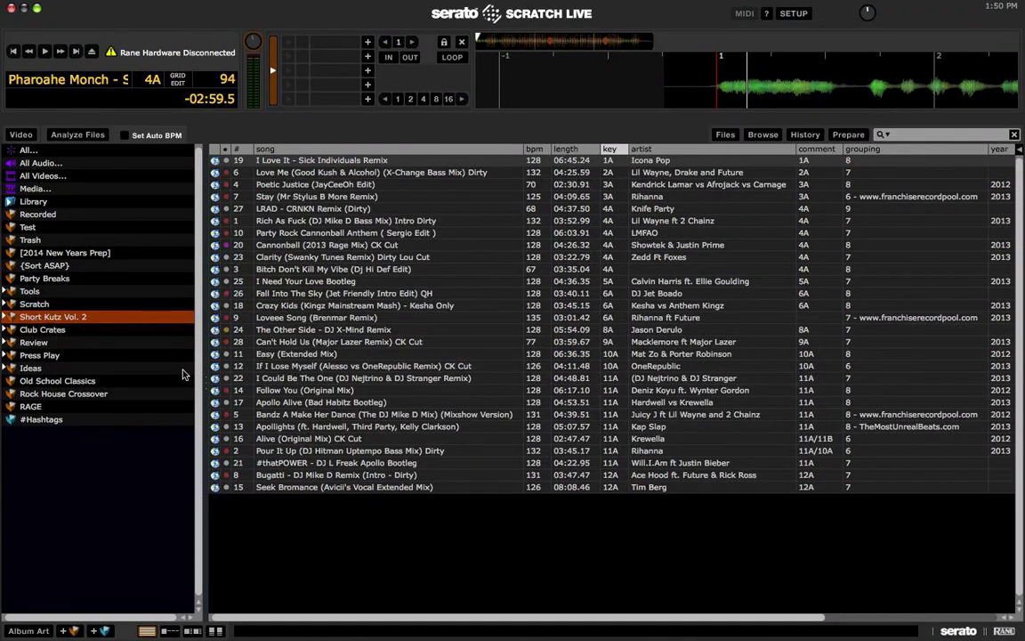
left_click(55, 331)
left_click(7, 330)
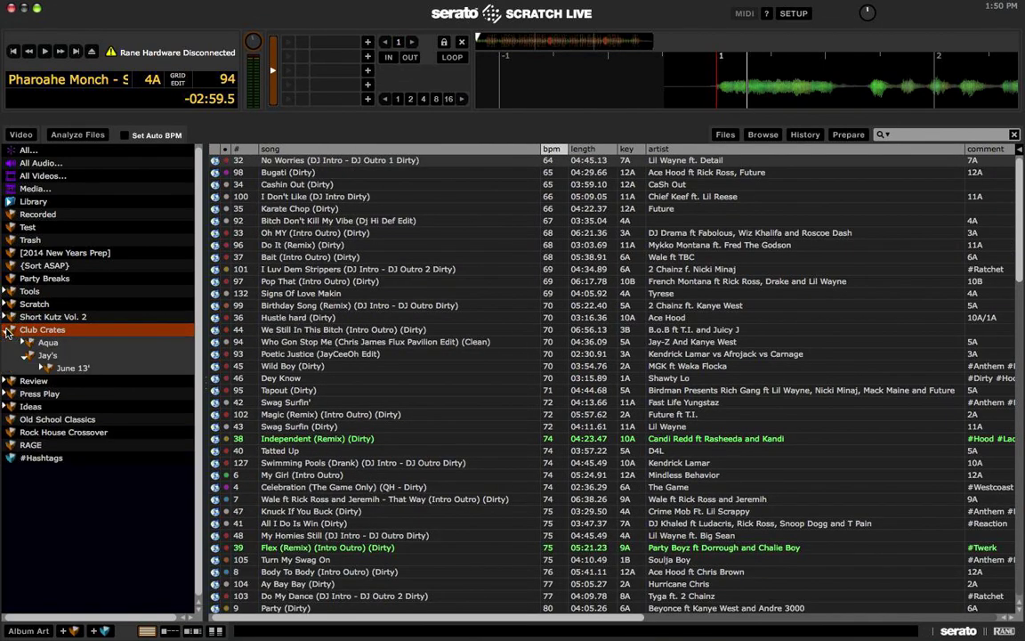
left_click(71, 368)
left_click(41, 368)
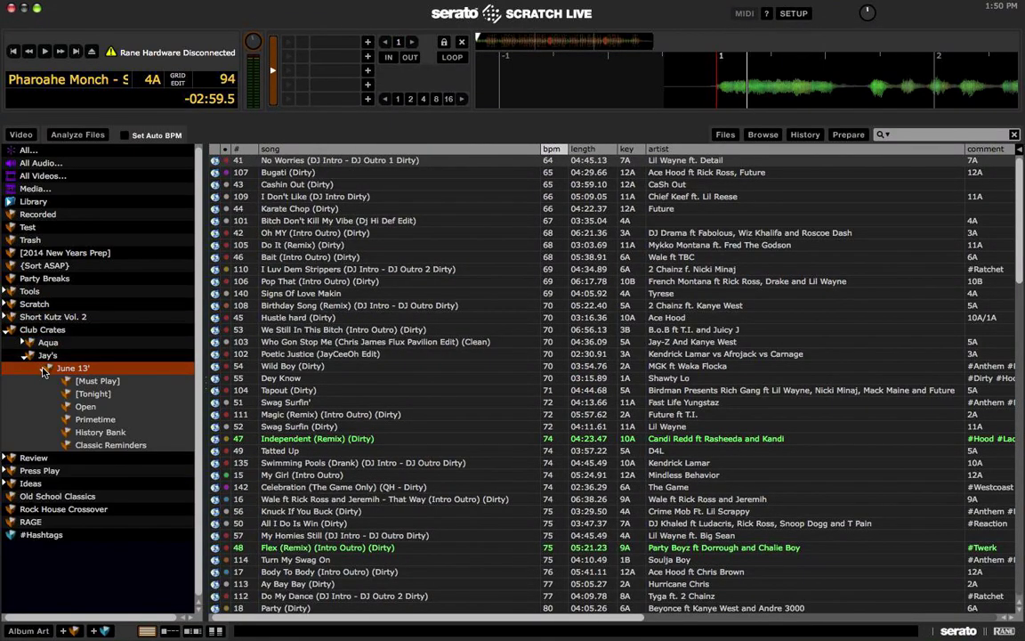
Step: Browse Aqua and Jay's June 13' crates, collapse them and Club Crates, then expand Review
left_click(29, 345)
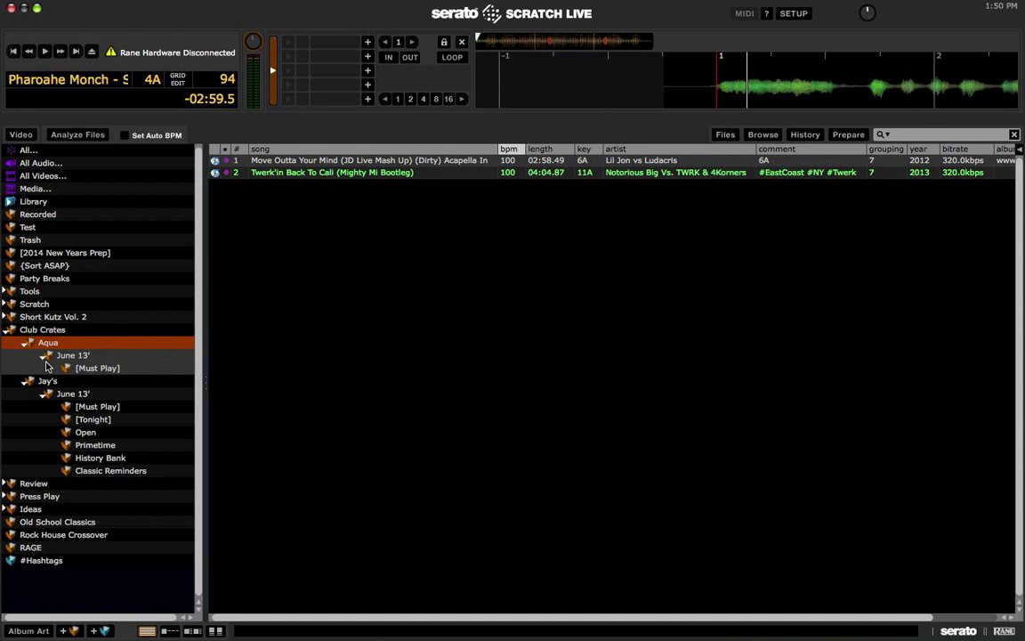
left_click(44, 355)
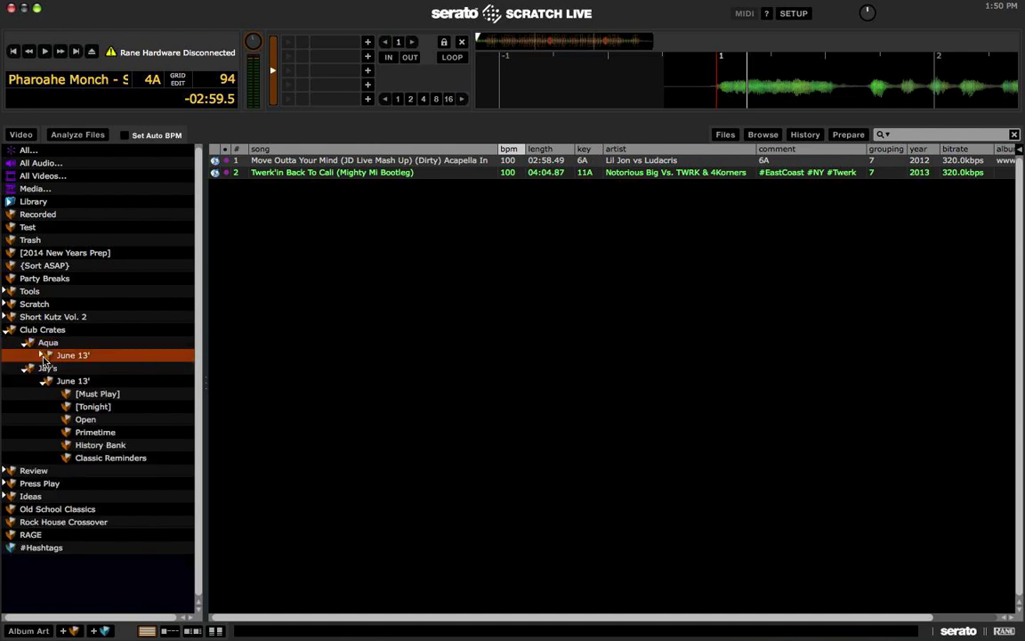
left_click(25, 343)
left_click(40, 365)
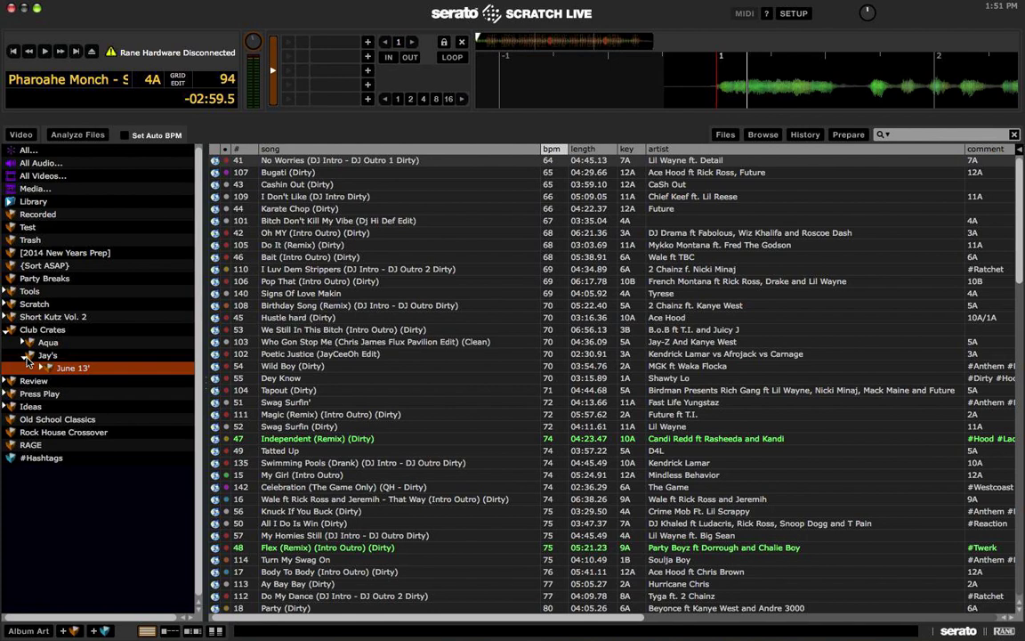
left_click(26, 356)
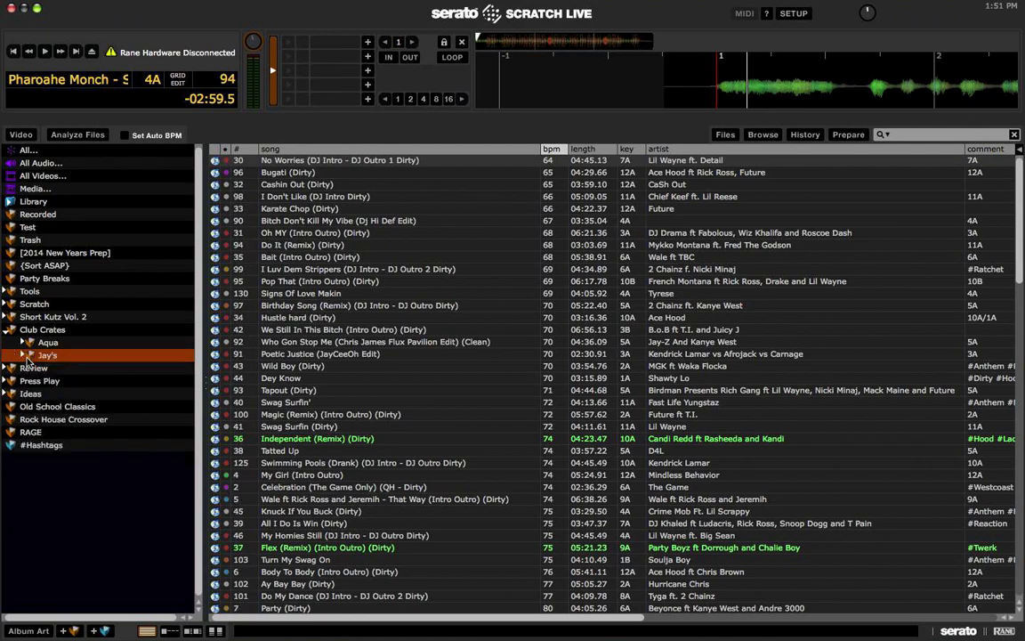
left_click(8, 330)
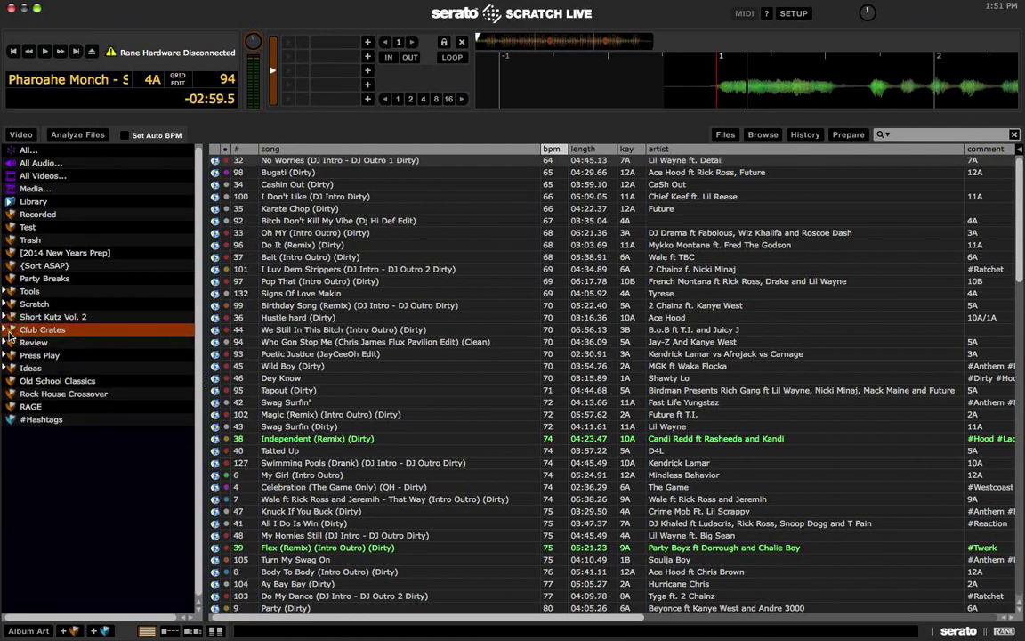
left_click(8, 343)
Step: Browse June 24, then New Music › By Date June 19 and July 05, and Review's June 21 and June 14
left_click(89, 354)
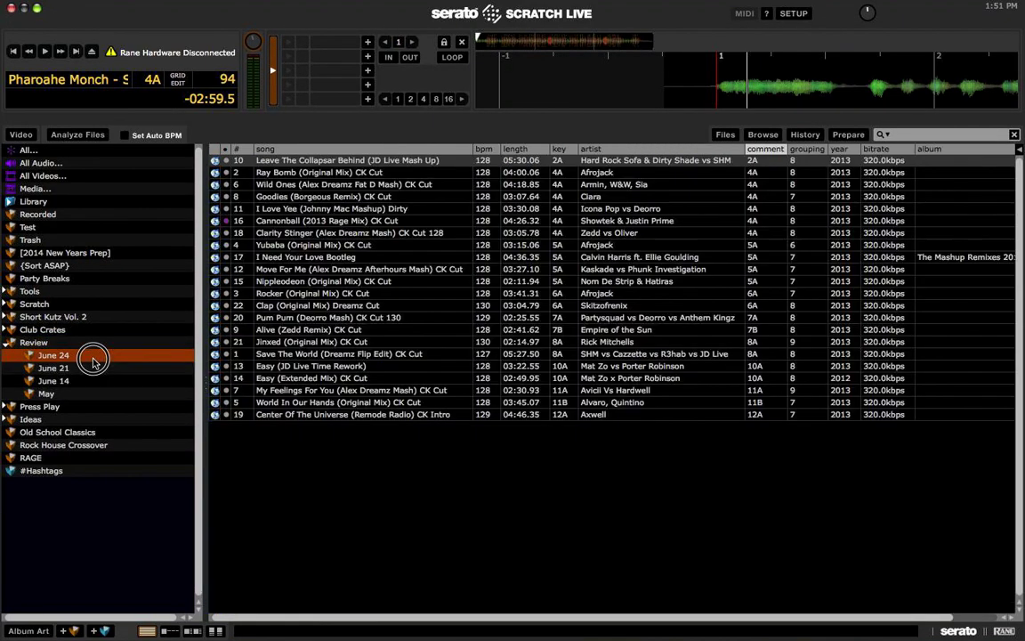
left_click(10, 201)
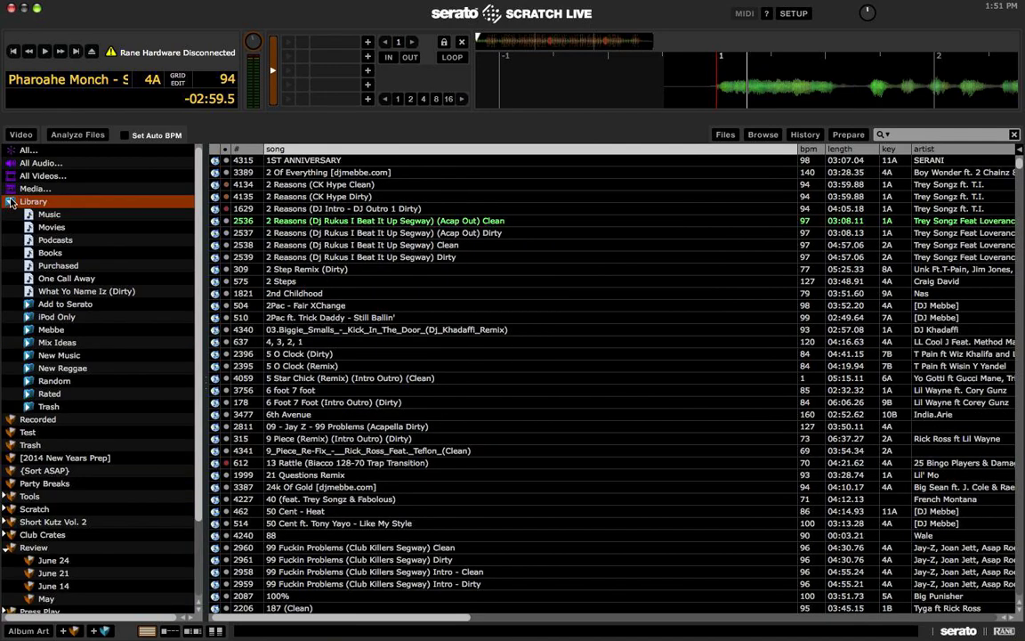
left_click(28, 355)
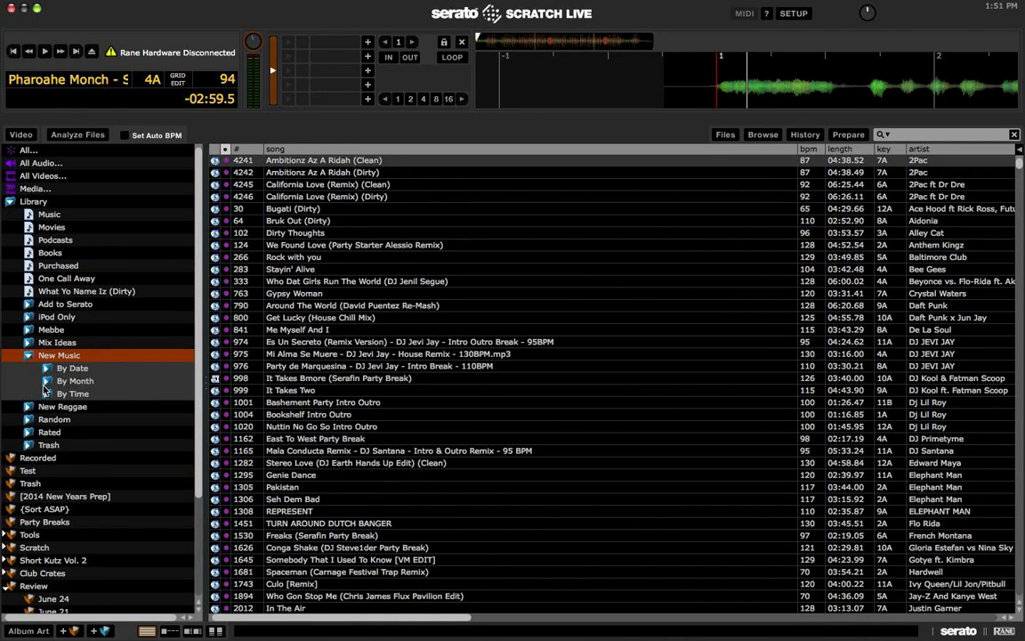
left_click(47, 368)
left_click(93, 457)
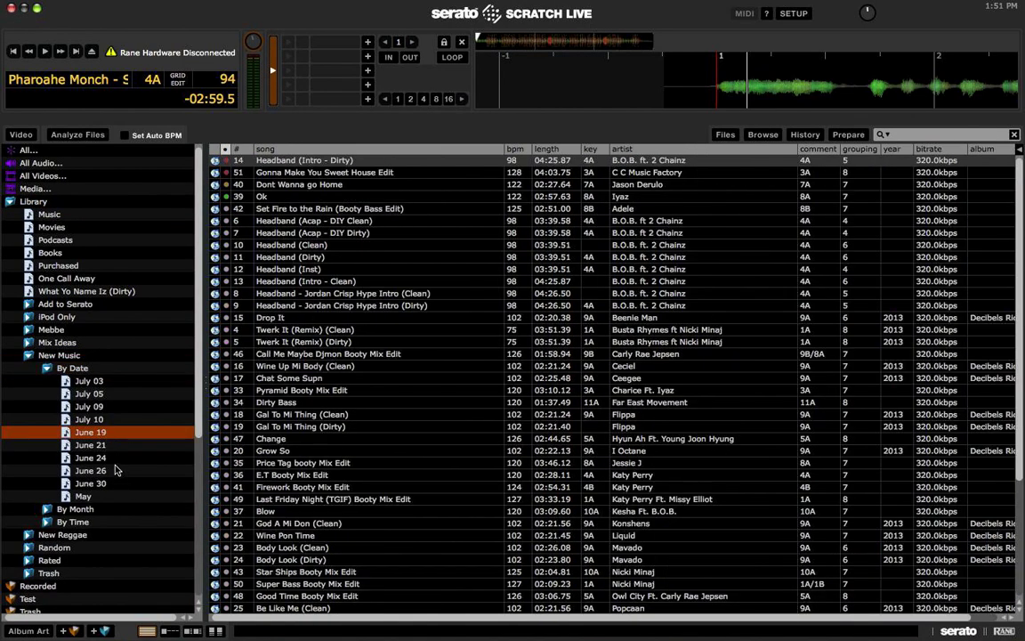
left_click(89, 393)
scroll(93, 368, "down", 5)
left_click(75, 508)
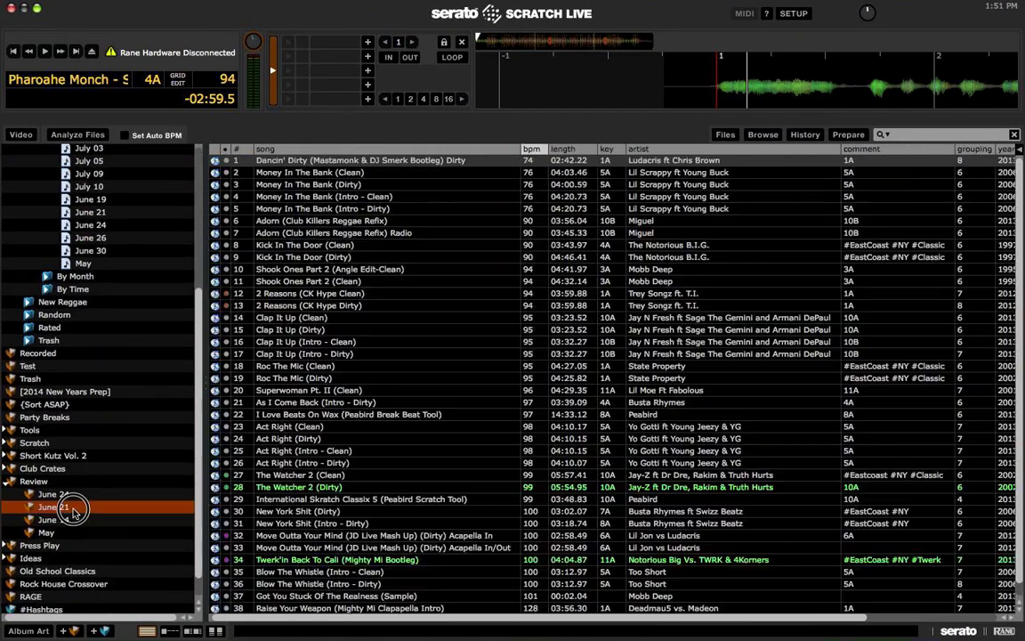
left_click(62, 519)
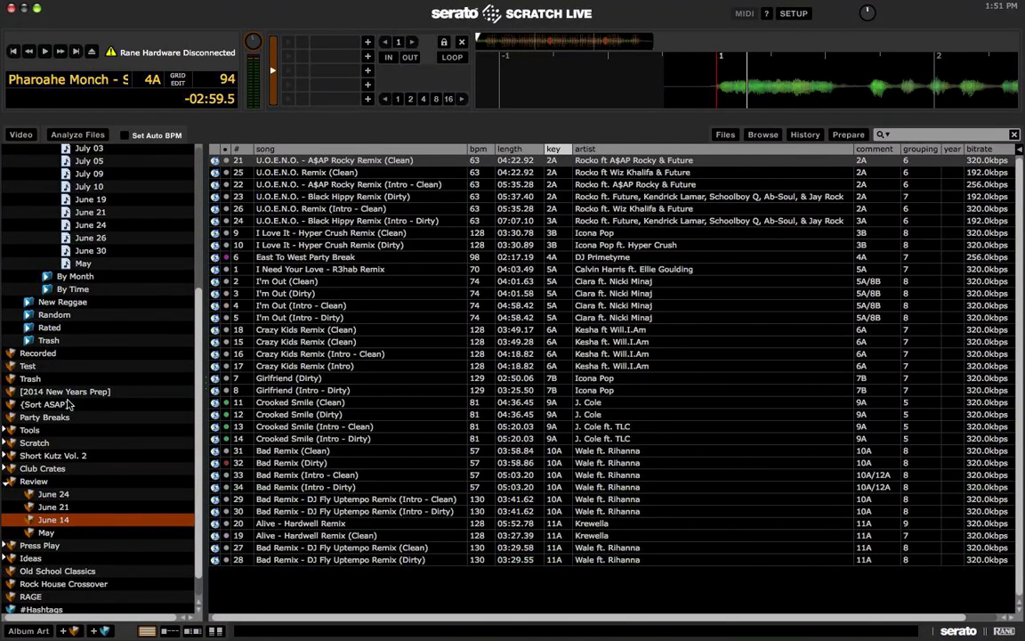
scroll(66, 402, "up", 5)
Step: Collapse New Music, the Library tree and Review, then list the Press Play crate's tracks
left_click(54, 355)
left_click(28, 355)
scroll(31, 363, "down", 2)
scroll(31, 267, "up", 3)
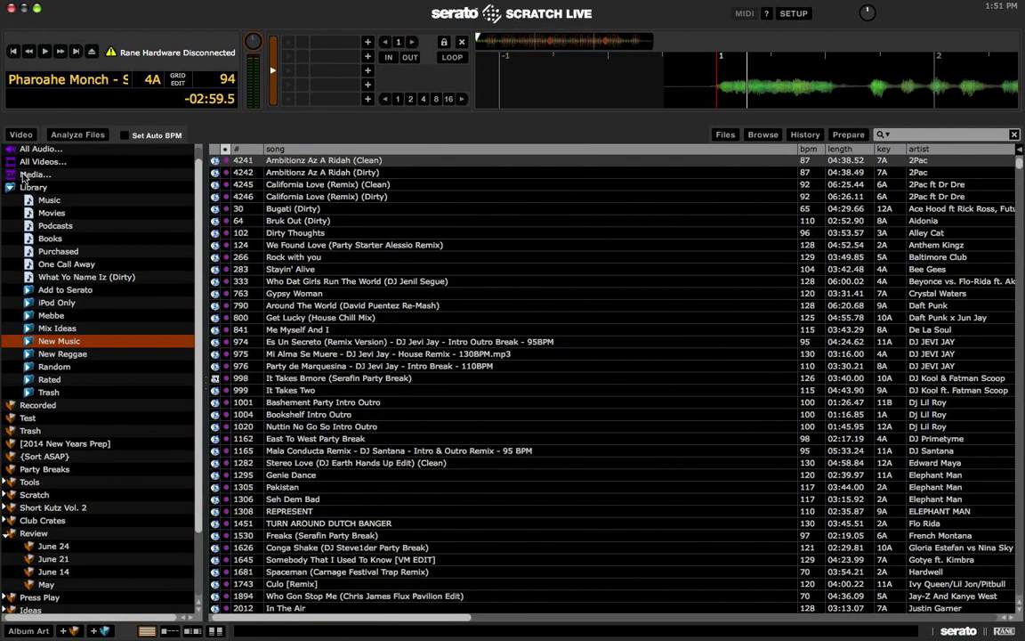
left_click(9, 199)
left_click(9, 184)
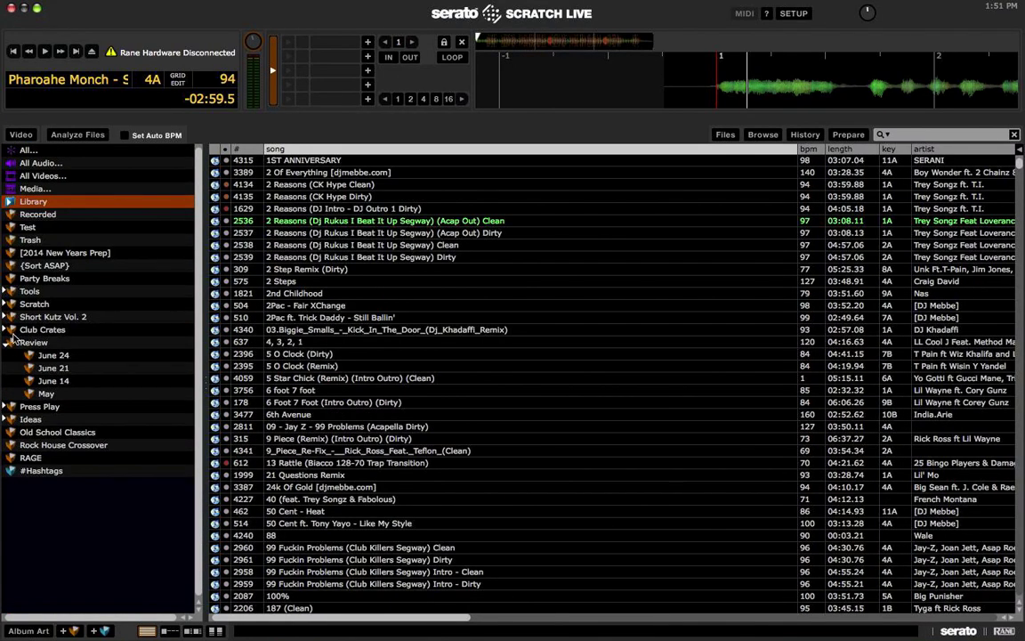
left_click(8, 344)
left_click(54, 357)
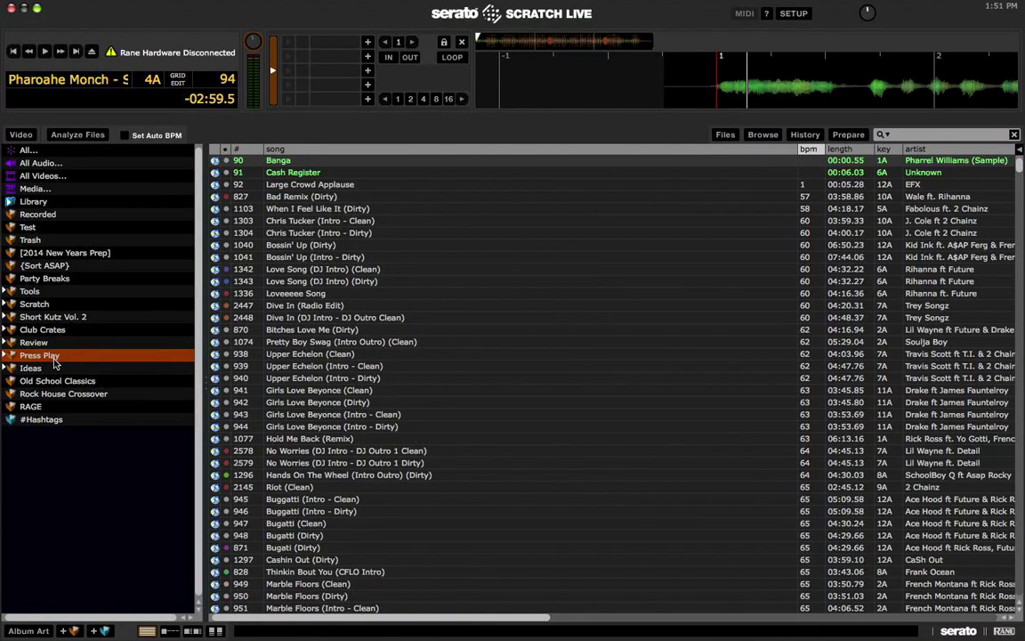
Step: Browse Press Play's Forget me Not and Powersets crates, including 102 - Be Faithful and 117 - Drop
left_click(9, 355)
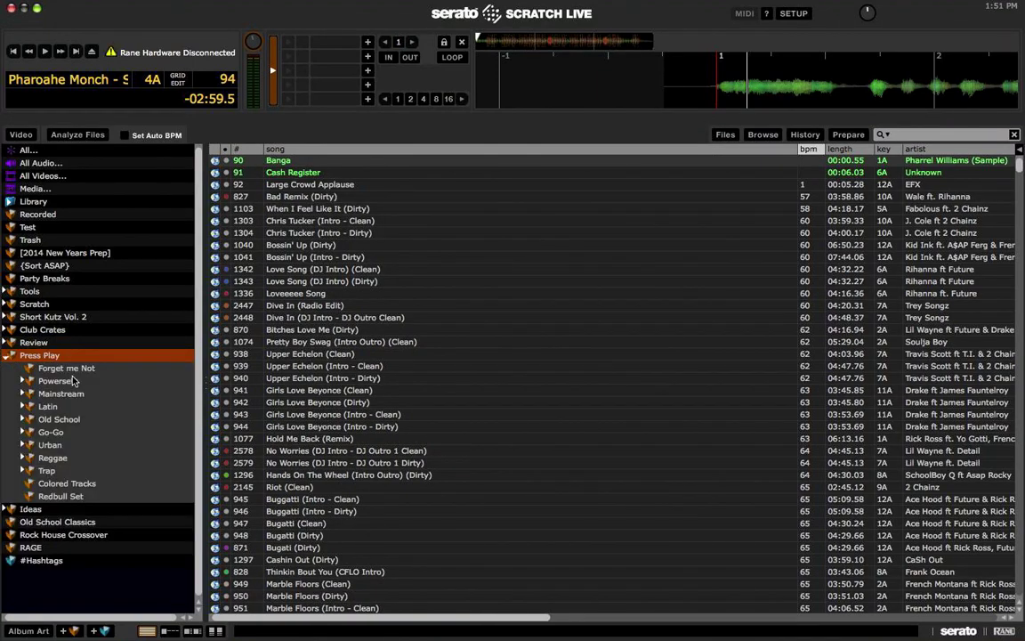
left_click(66, 368)
left_click(859, 173)
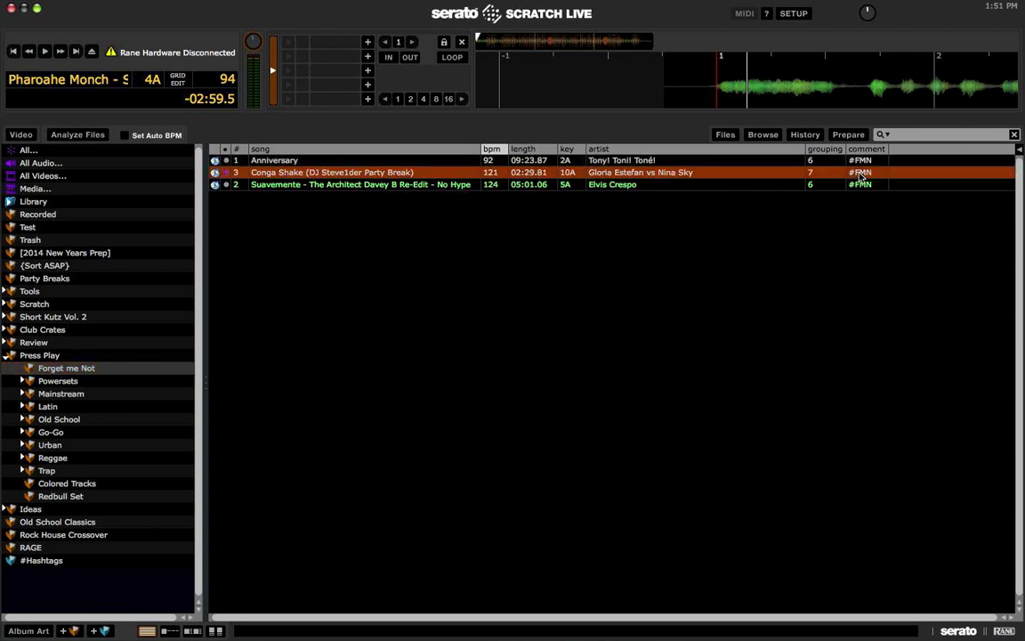
left_click(43, 381)
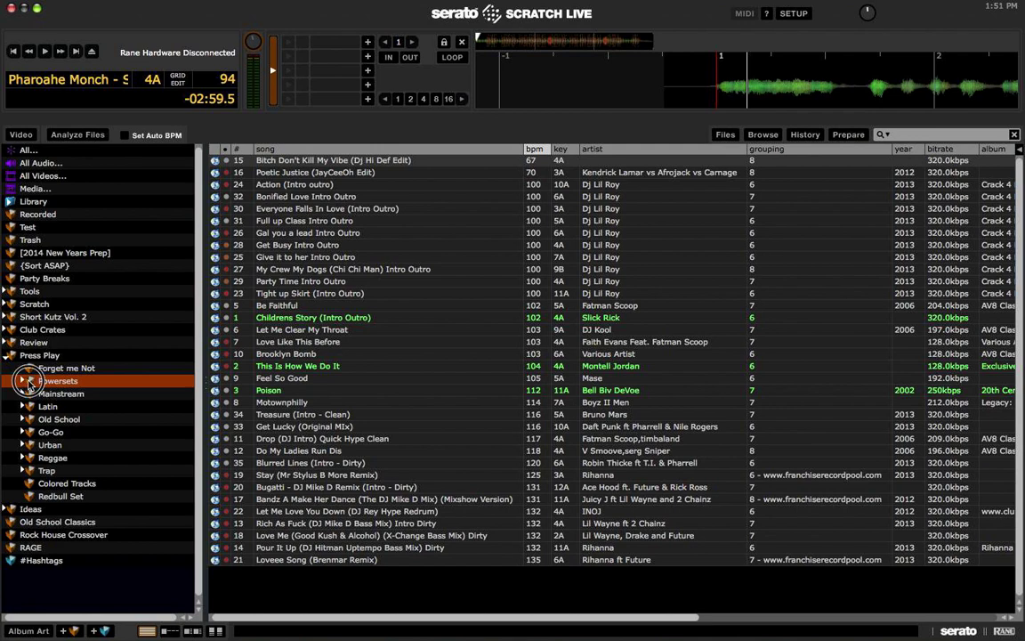
left_click(21, 381)
left_click(114, 406)
left_click(373, 348)
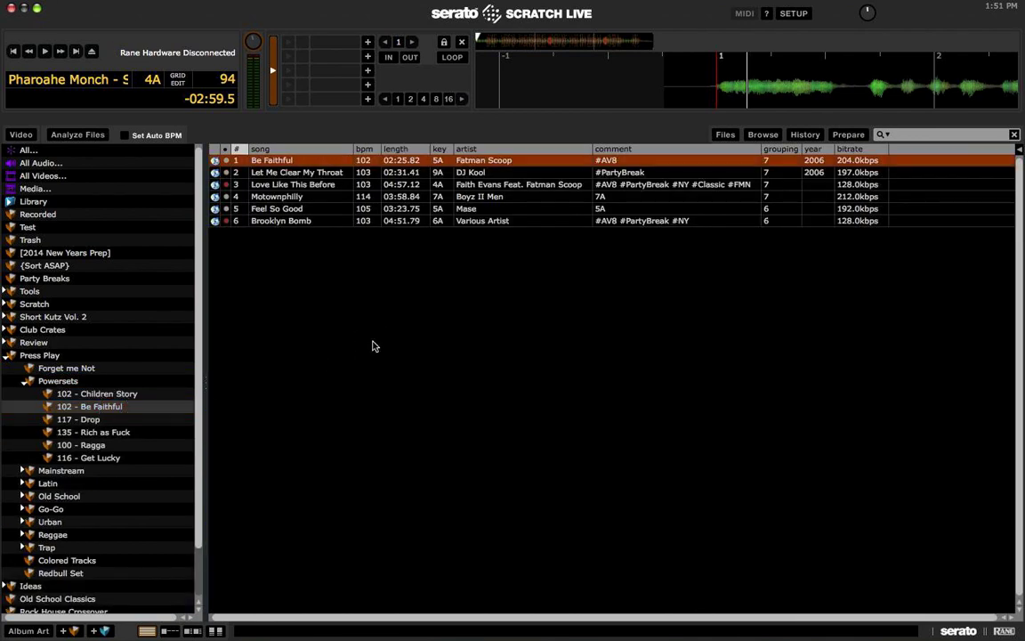
left_click(348, 186)
key("Down")
key("Down")
key("Down")
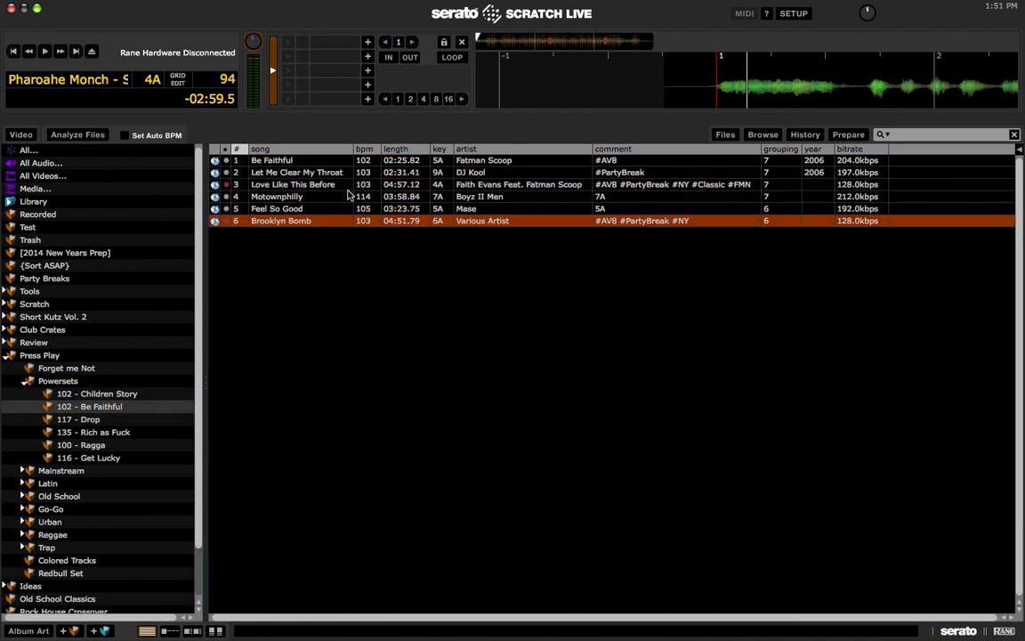
left_click(122, 419)
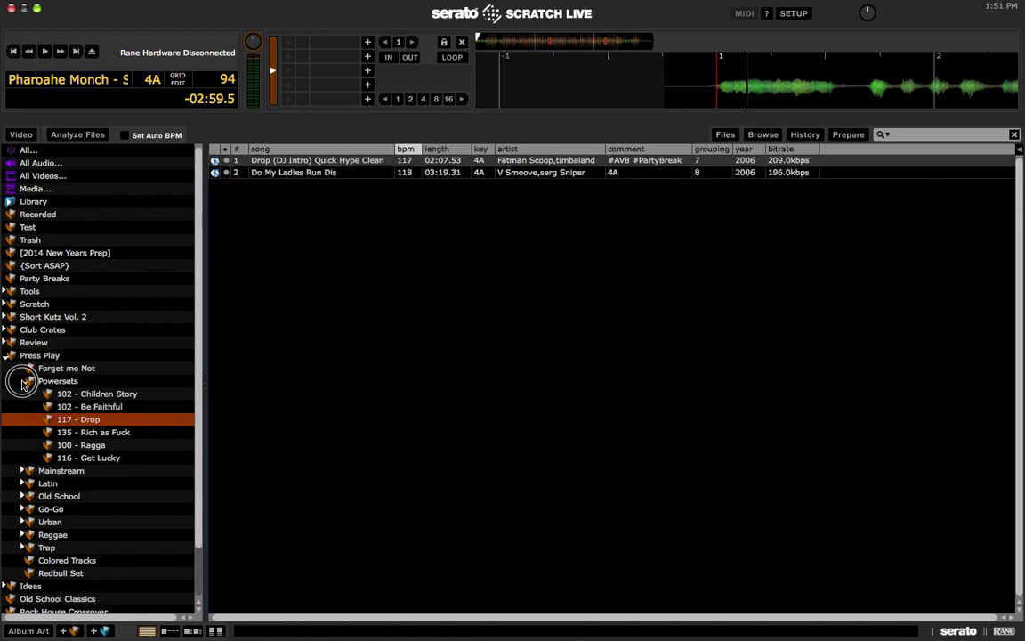
left_click(28, 381)
Step: Browse the Mainstream sub-crates, including Electro Dance, then the Latin crate's Loco (Electro House) track
left_click(76, 394)
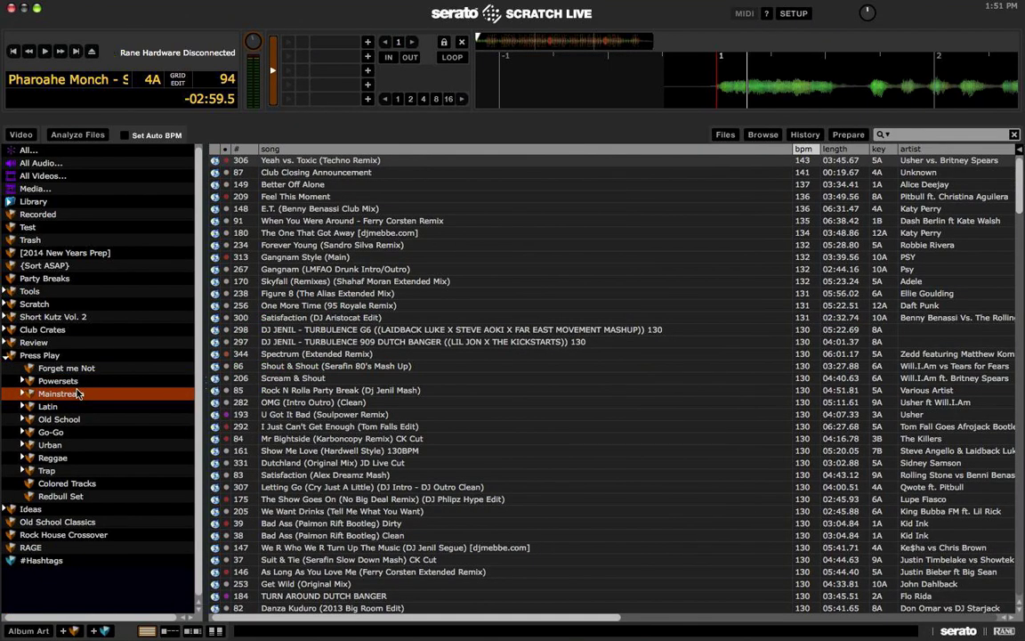
left_click(26, 393)
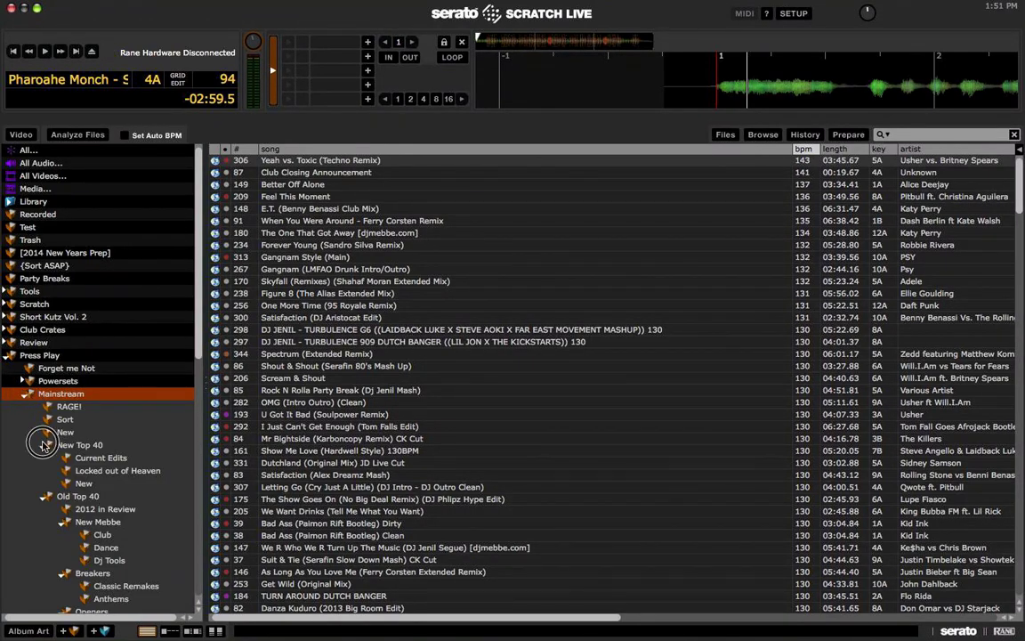
left_click(47, 445)
left_click(46, 457)
left_click(46, 469)
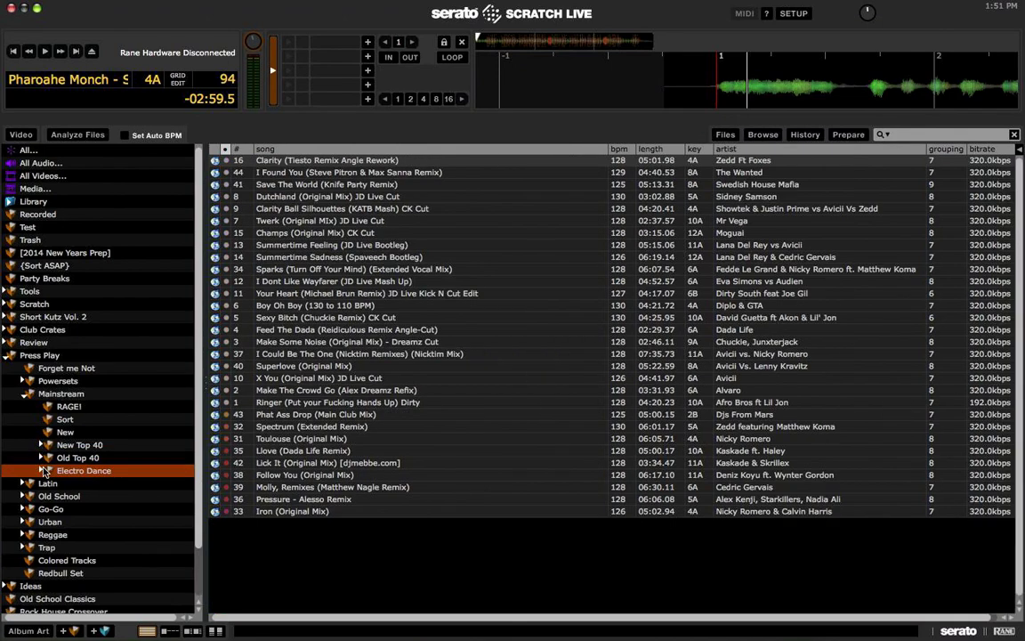
left_click(27, 393)
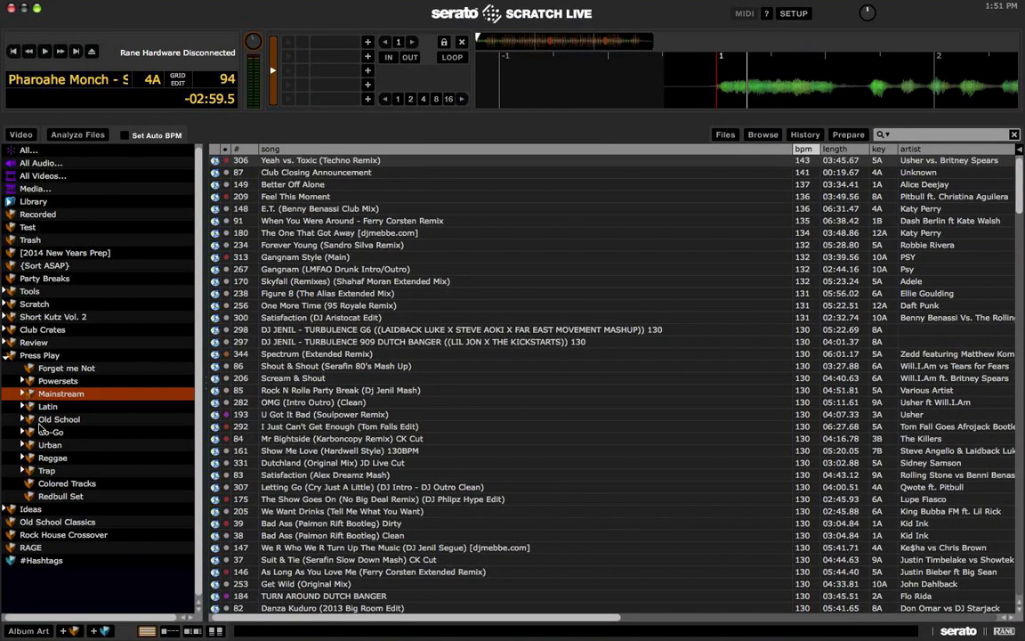
left_click(23, 406)
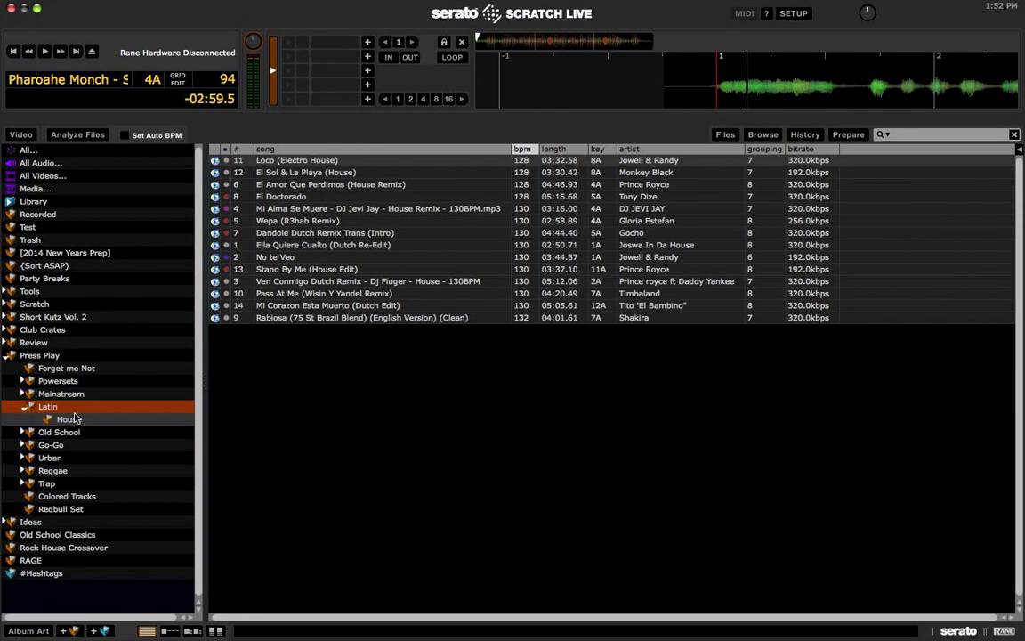
left_click(293, 400)
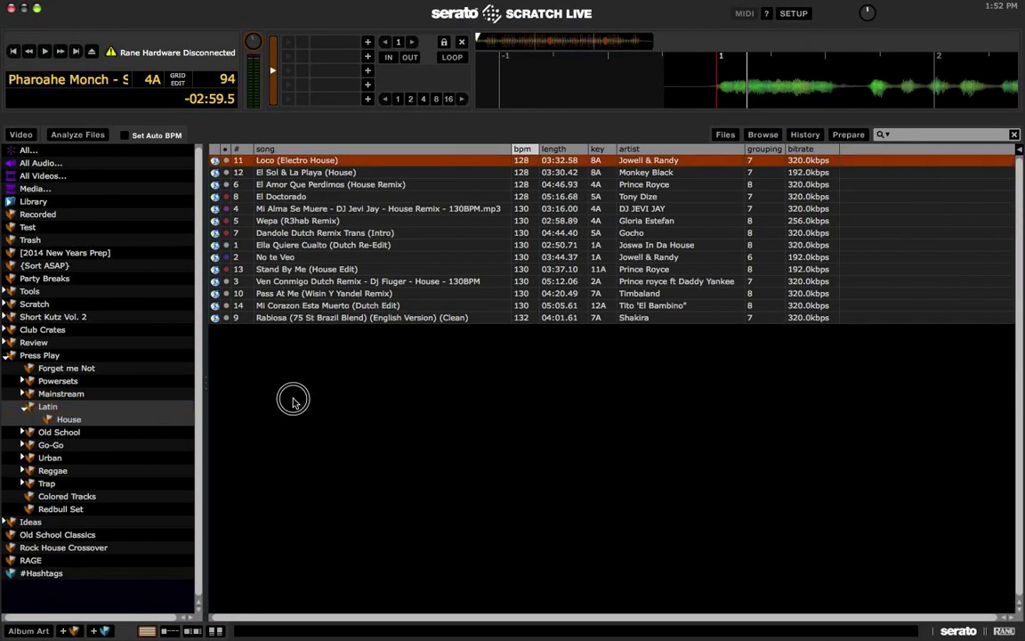
left_click(25, 407)
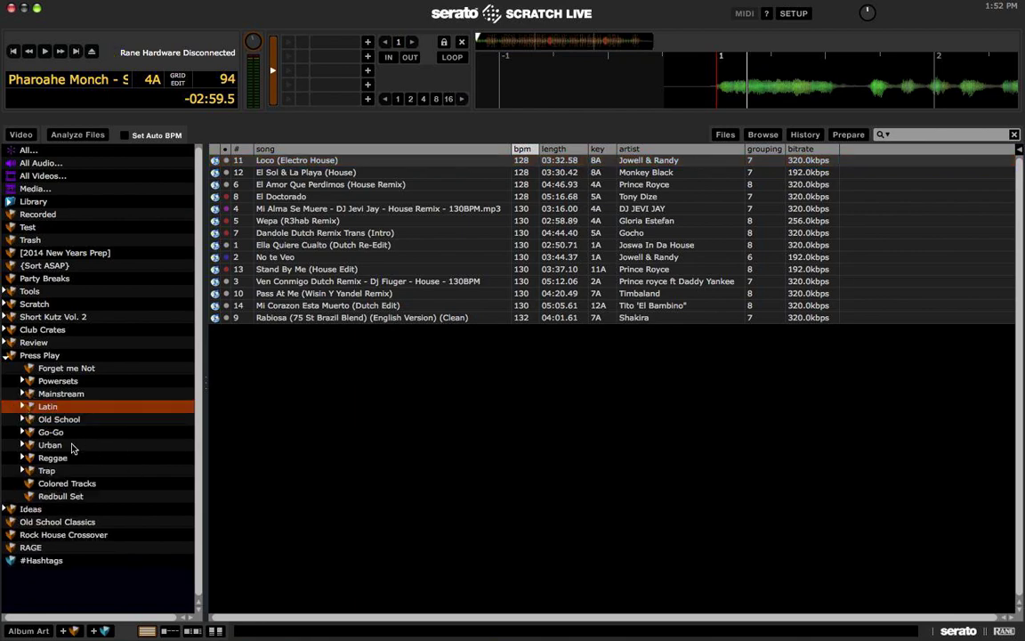
Step: List the Urban crate's tracks and look over Rock with you and Who Gon Stop Me
left_click(51, 445)
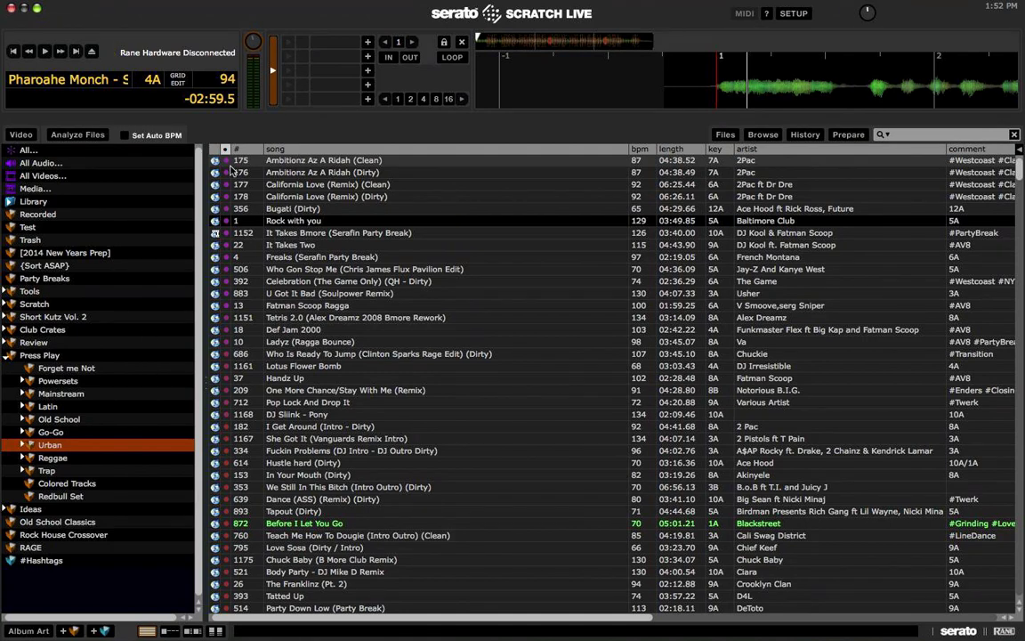
left_click(294, 219)
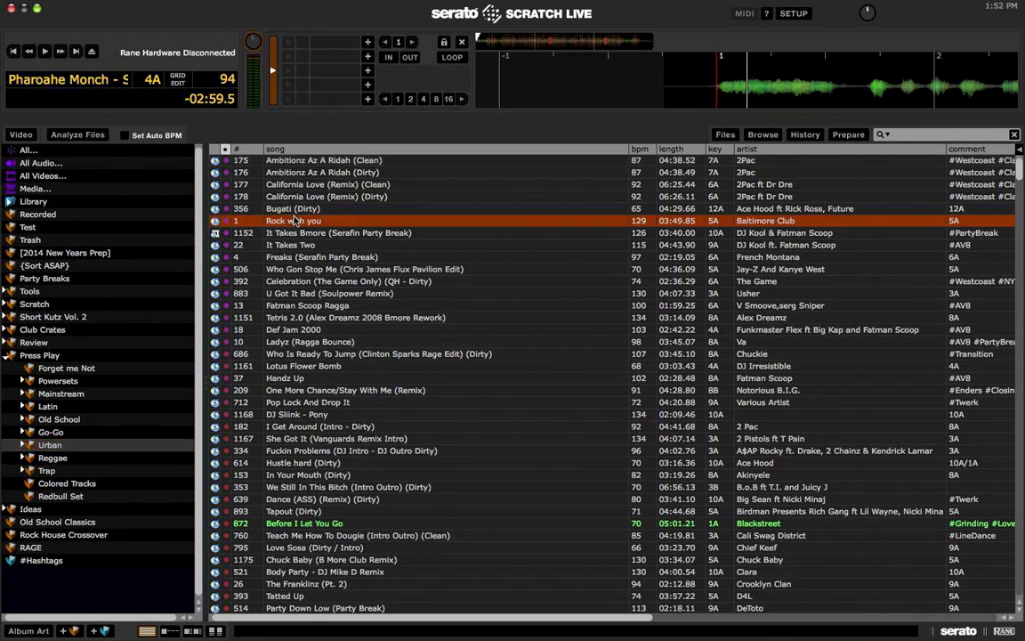
left_click(299, 269)
left_click(300, 221)
scroll(236, 172, "down", 10)
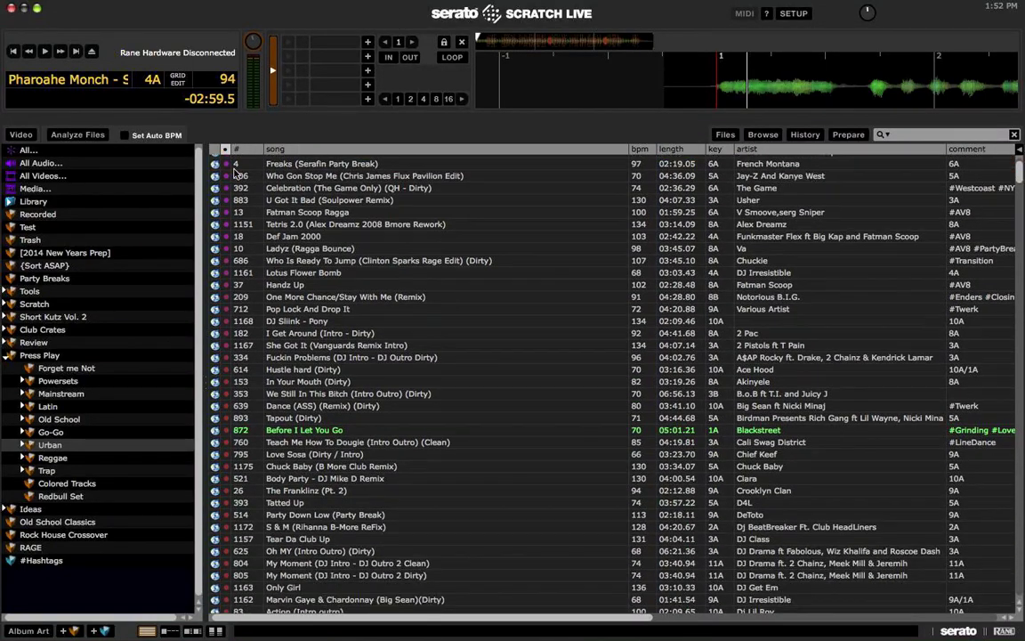
scroll(237, 173, "down", 15)
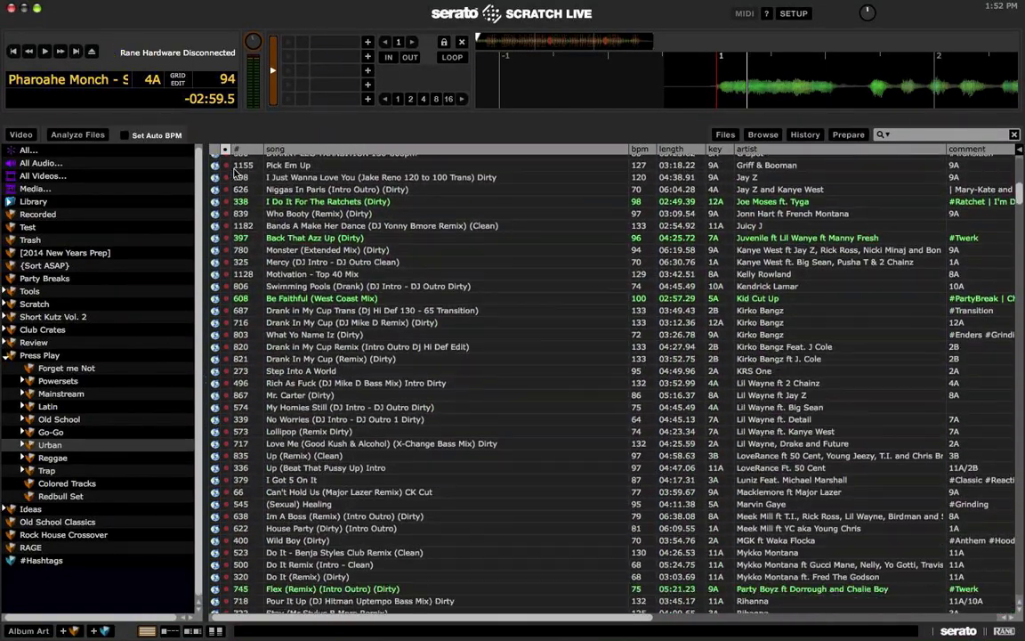
scroll(236, 173, "down", 20)
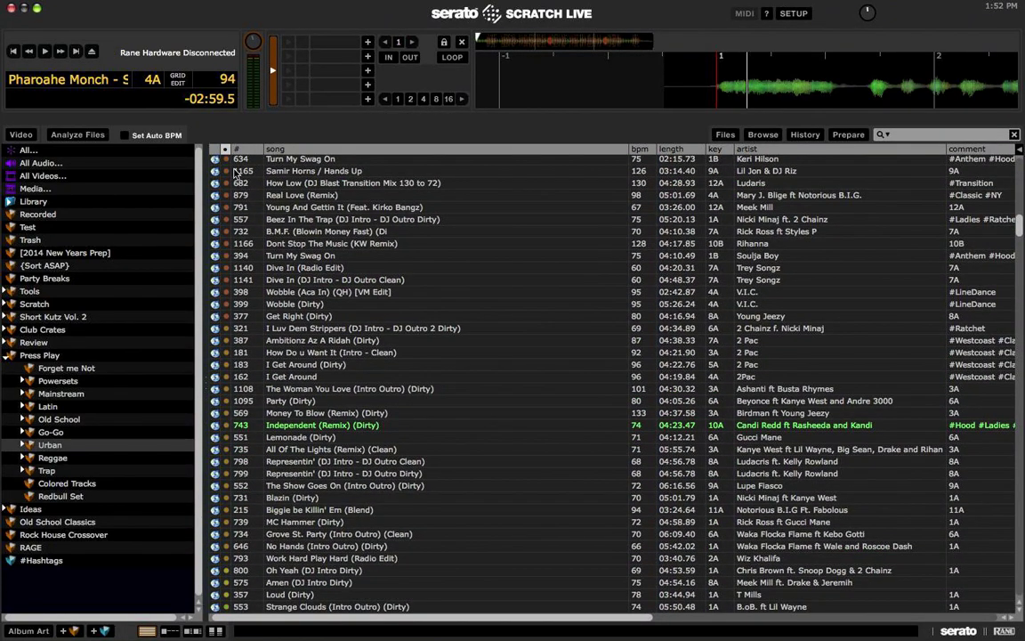
scroll(237, 172, "down", 20)
scroll(238, 169, "down", 10)
scroll(255, 329, "up", 15)
scroll(255, 330, "up", 10)
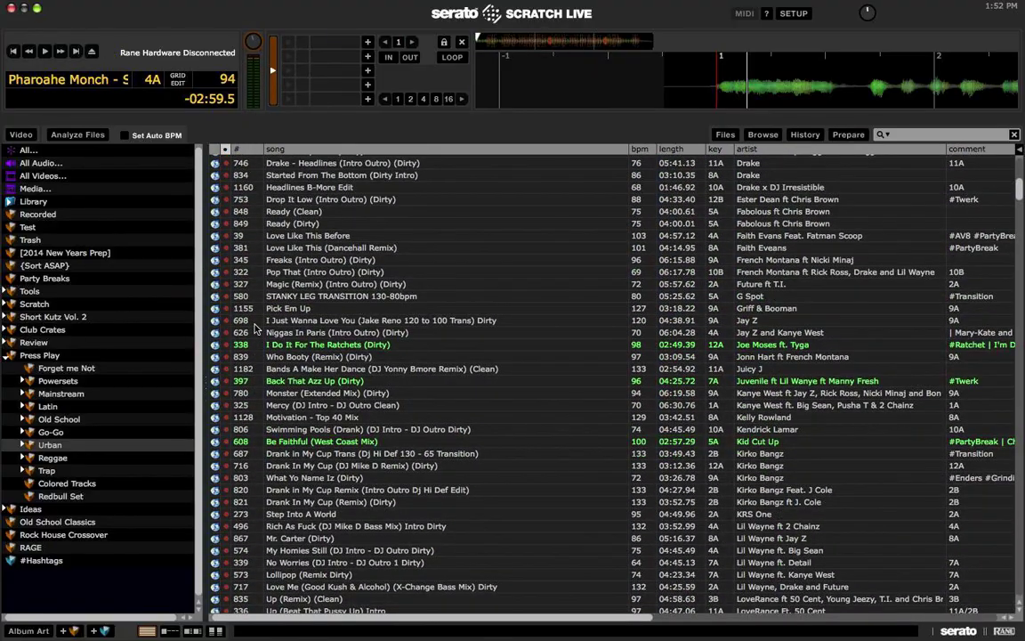
scroll(255, 329, "down", 15)
scroll(255, 329, "up", 5)
Step: Load Round Of Applause (Intro Outro) (Dirty) onto the left deck, then expand the Urban crate
left_click(330, 257)
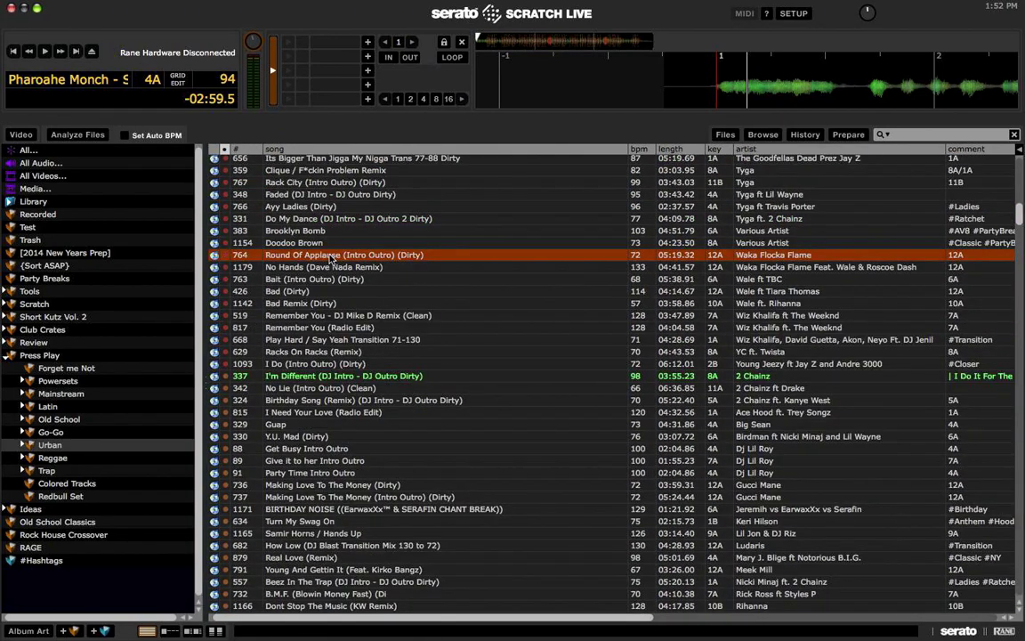
key("shift+Left")
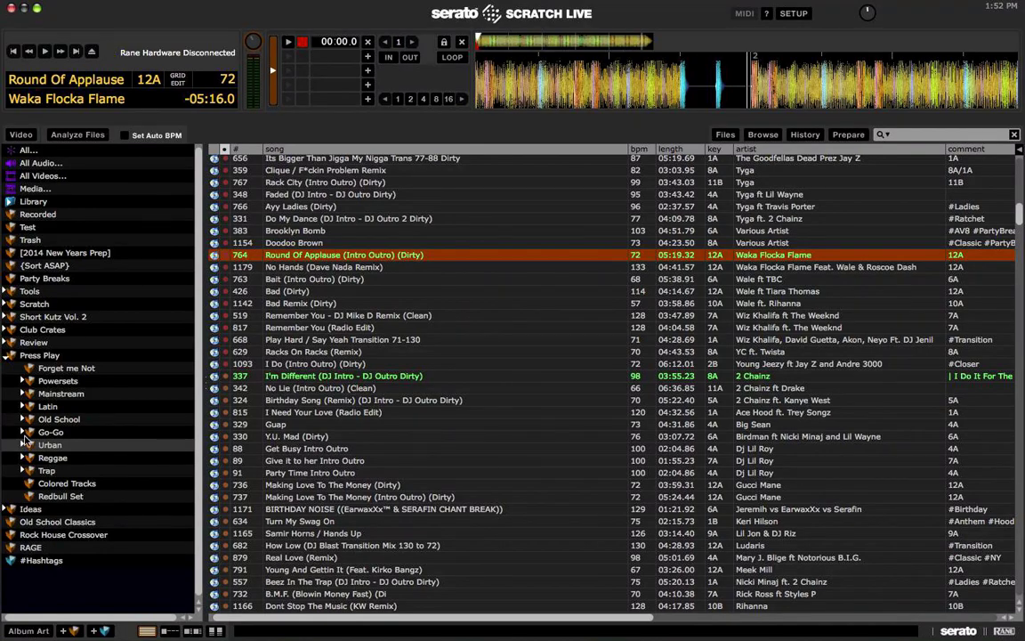
left_click(112, 448)
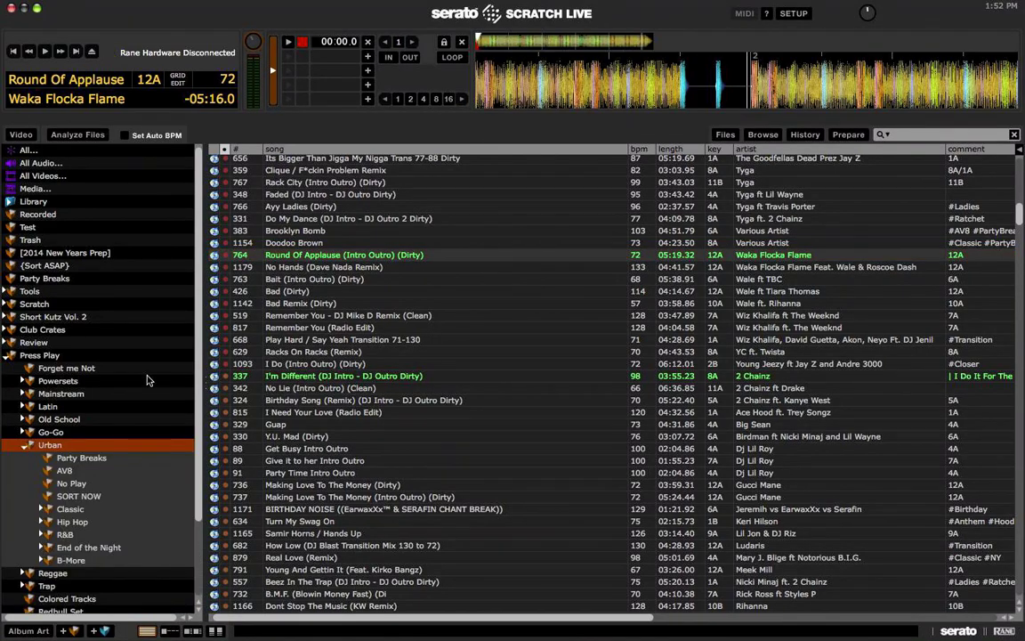
Step: Expand Urban's Classic crate and open Classic Timeless with its artist crates
scroll(360, 394, "up", 10)
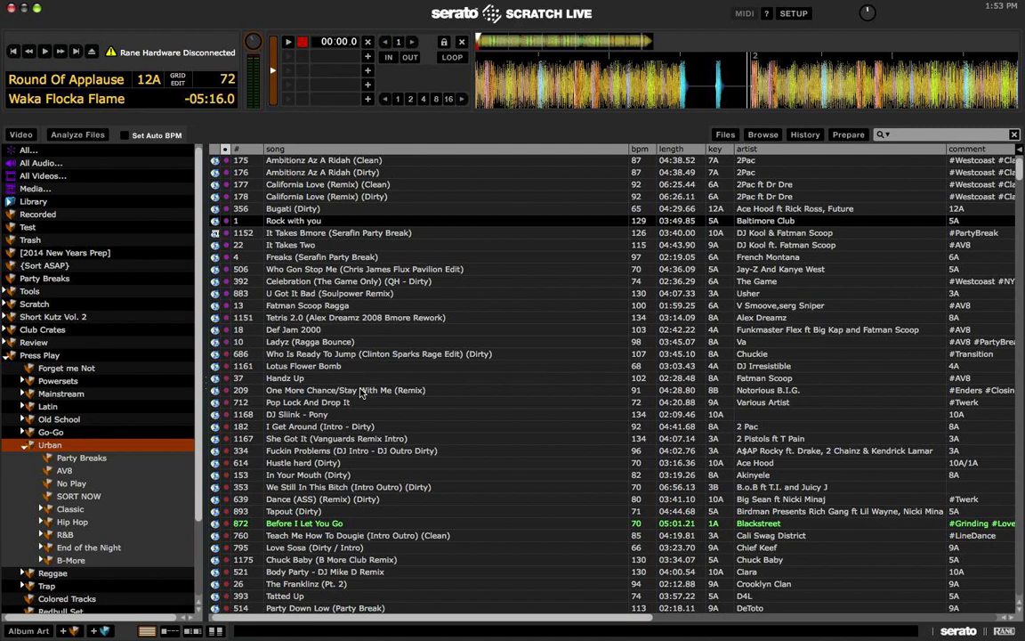
scroll(106, 376, "down", 3)
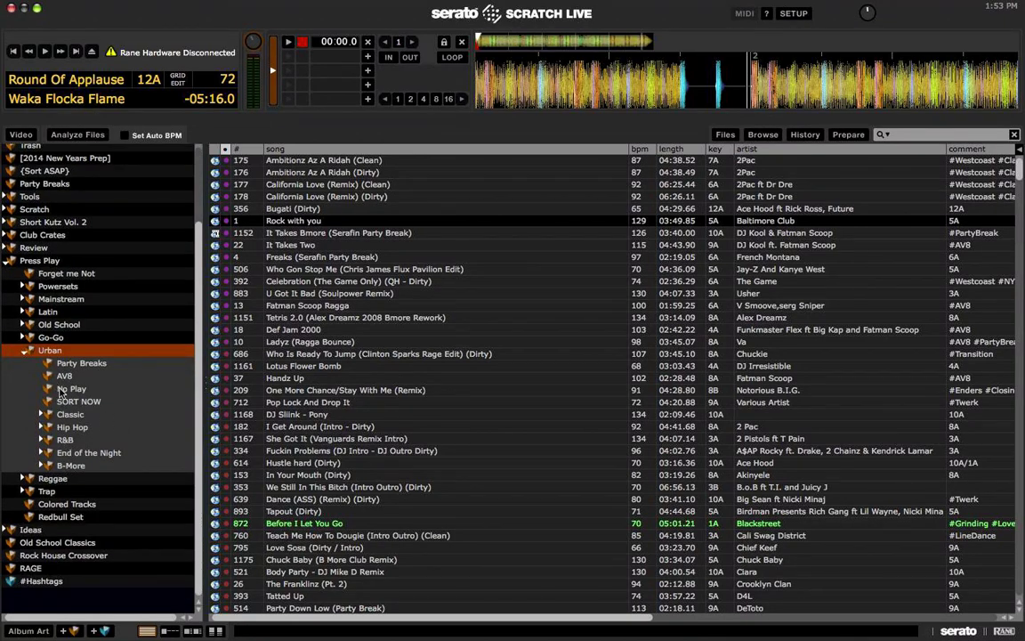
left_click(50, 416)
left_click(43, 415)
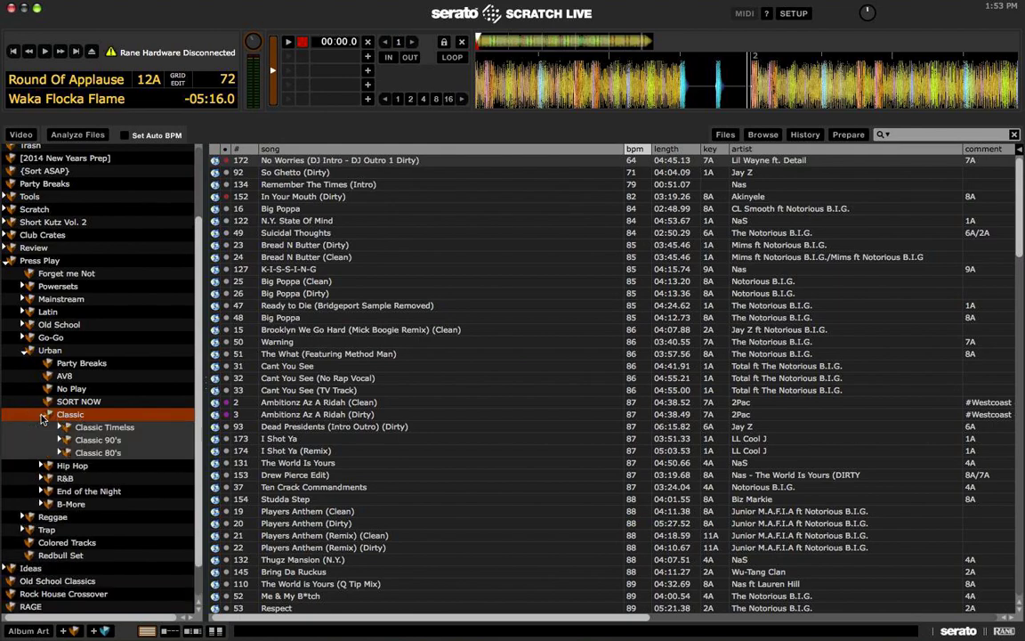
left_click(64, 429)
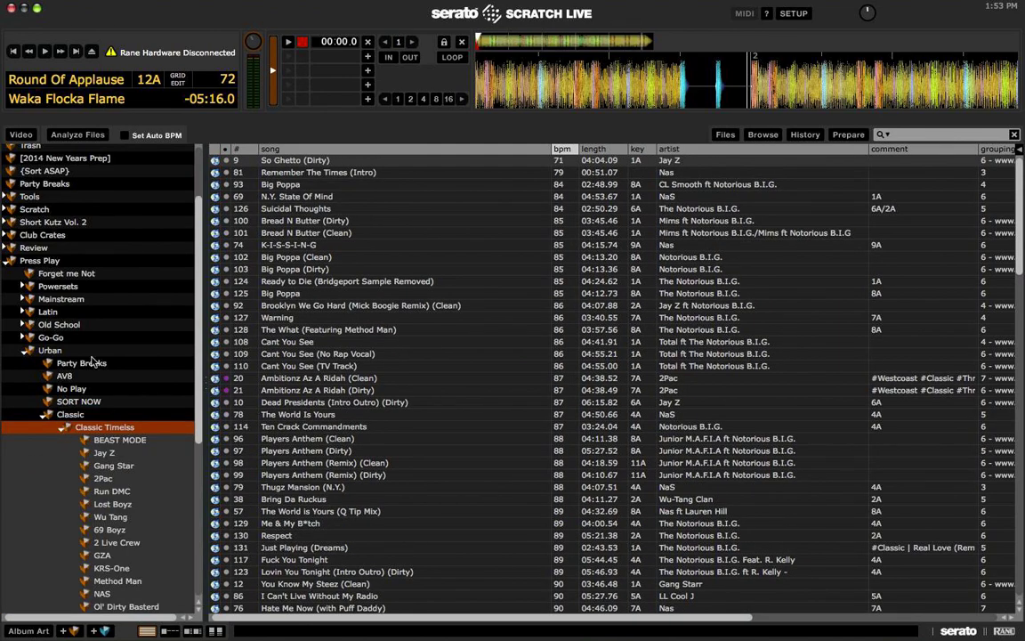
Step: View the 2Pac, 69 Boyz, Classic 90's and Classic 80's crates, then return to Classic
scroll(71, 401, "down", 6)
left_click(102, 280)
left_click(109, 332)
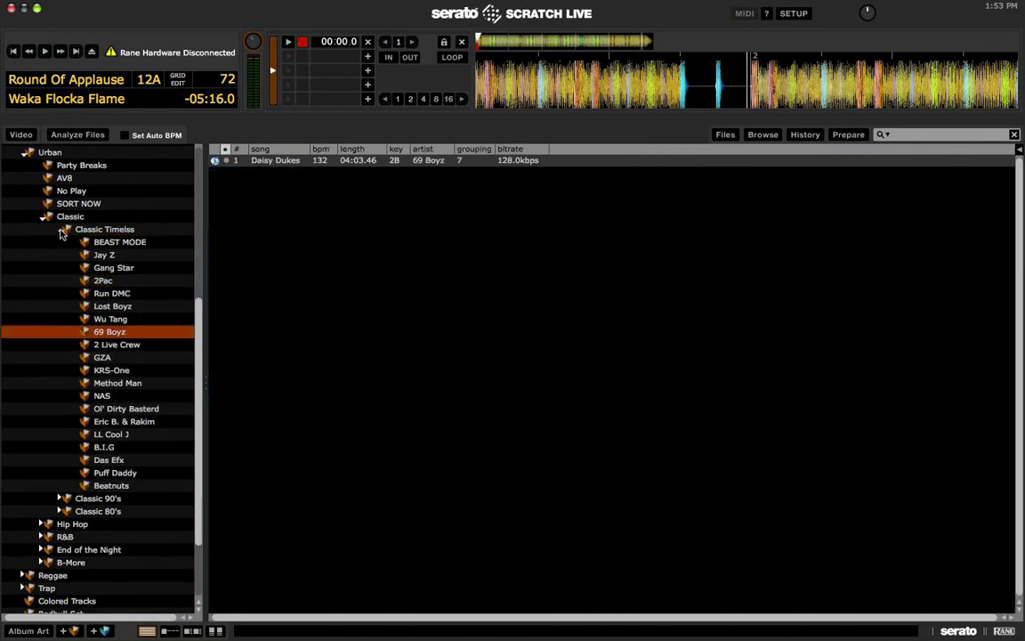
left_click(61, 229)
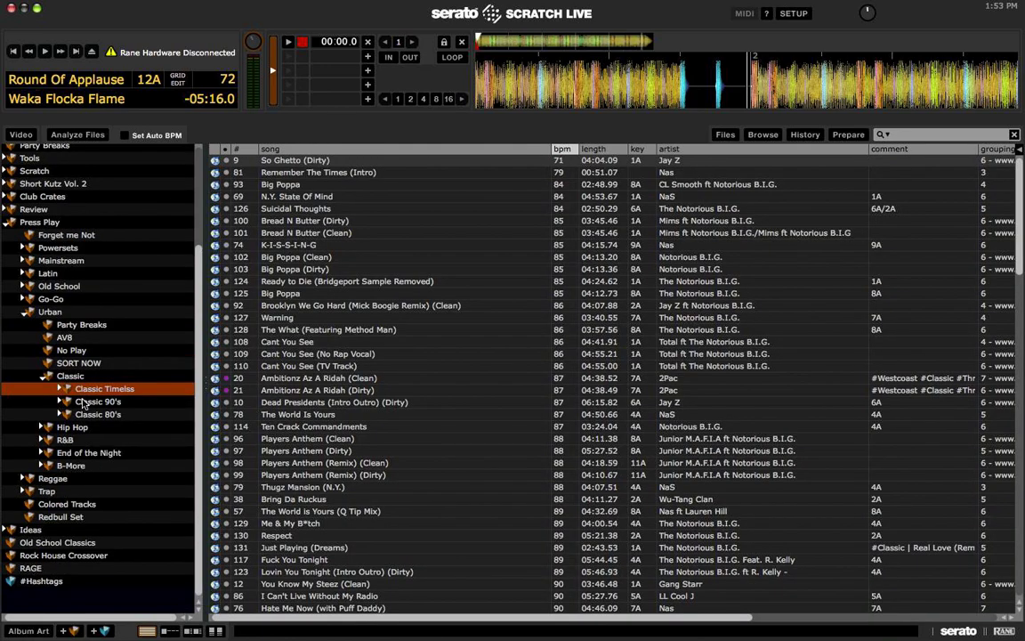
left_click(98, 401)
left_click(106, 416)
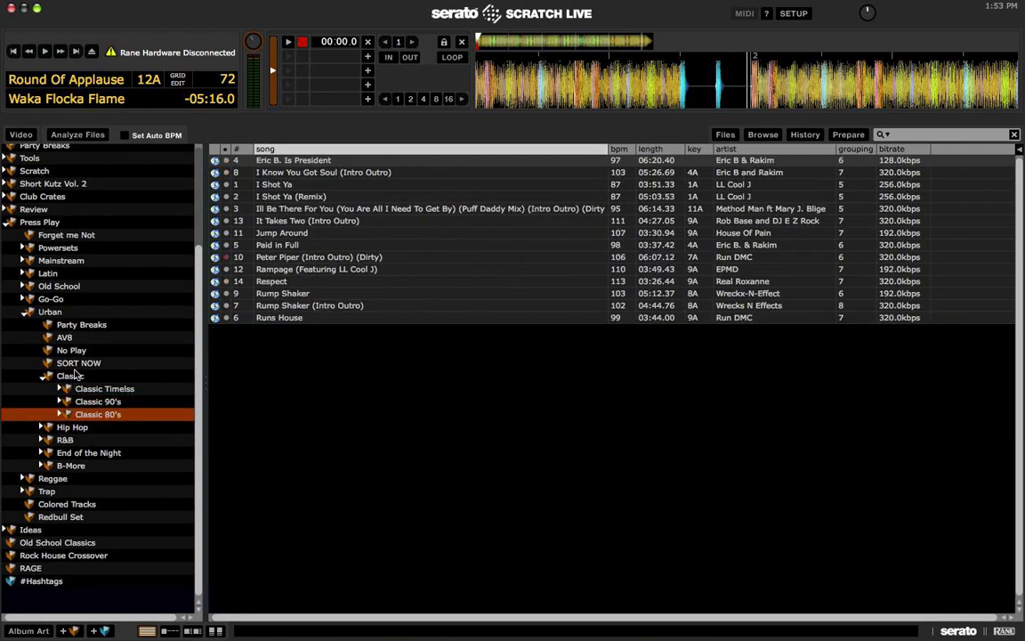
left_click(72, 375)
Step: Expand Hip Hop and browse its Tryouts and New Hip Hop crates
left_click(76, 428)
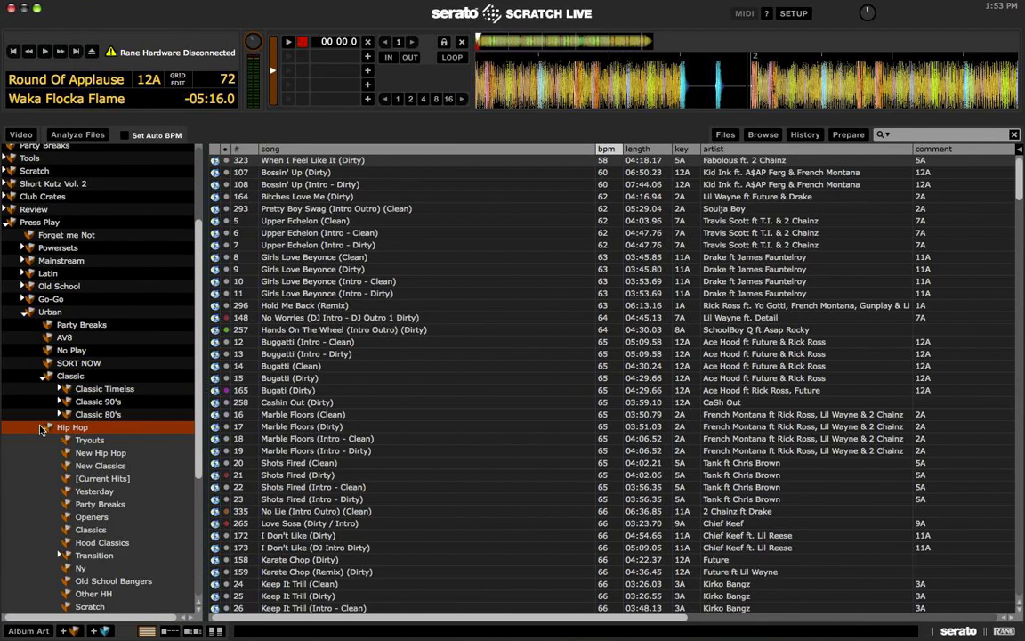
scroll(111, 429, "down", 5)
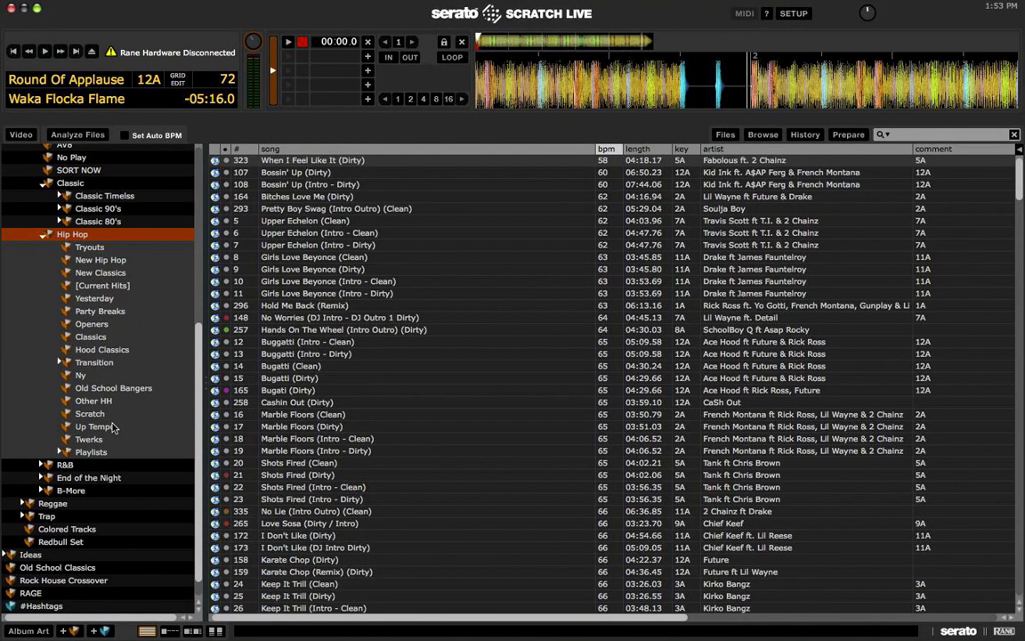
left_click(100, 259)
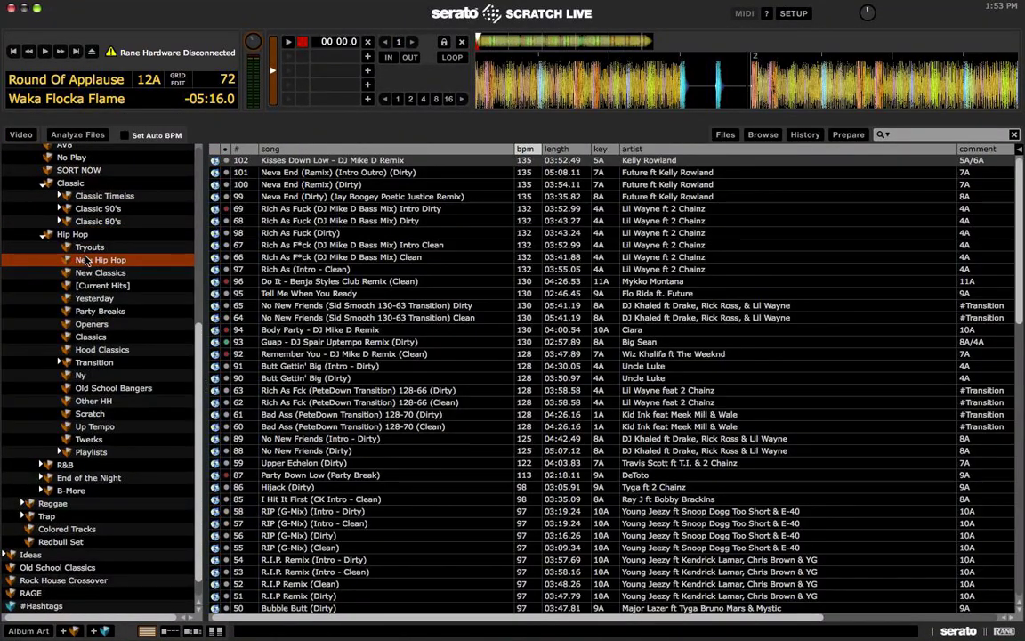
left_click(123, 248)
left_click(93, 259)
left_click(302, 294)
scroll(304, 296, "down", 10)
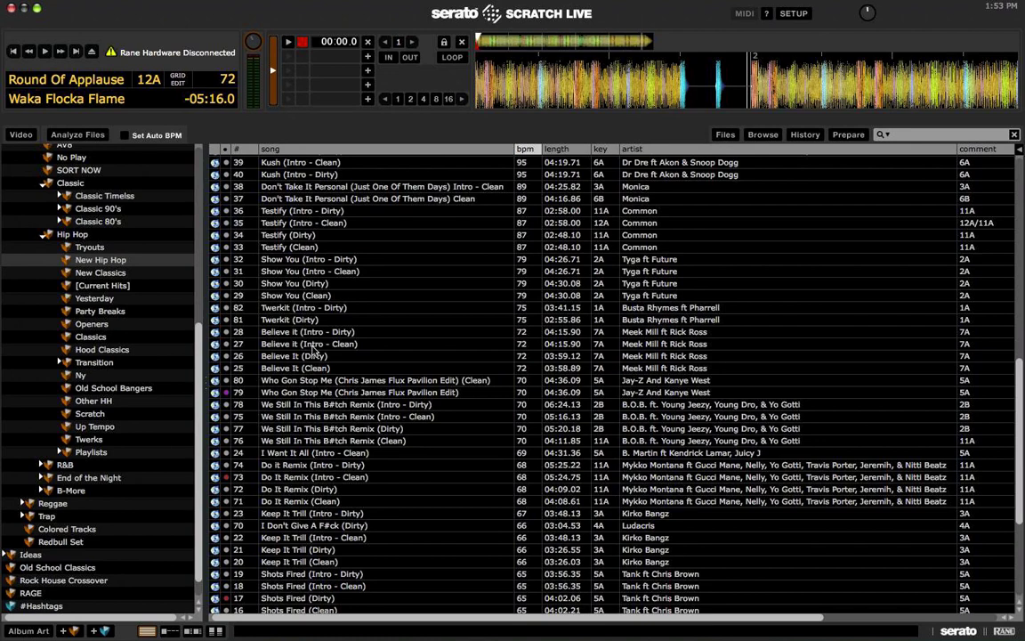
left_click(120, 258)
Step: Browse [Current Hits] tracks like Mercy and I Do It For The Ratchets, then open Yesterday
key("Down")
key("Down")
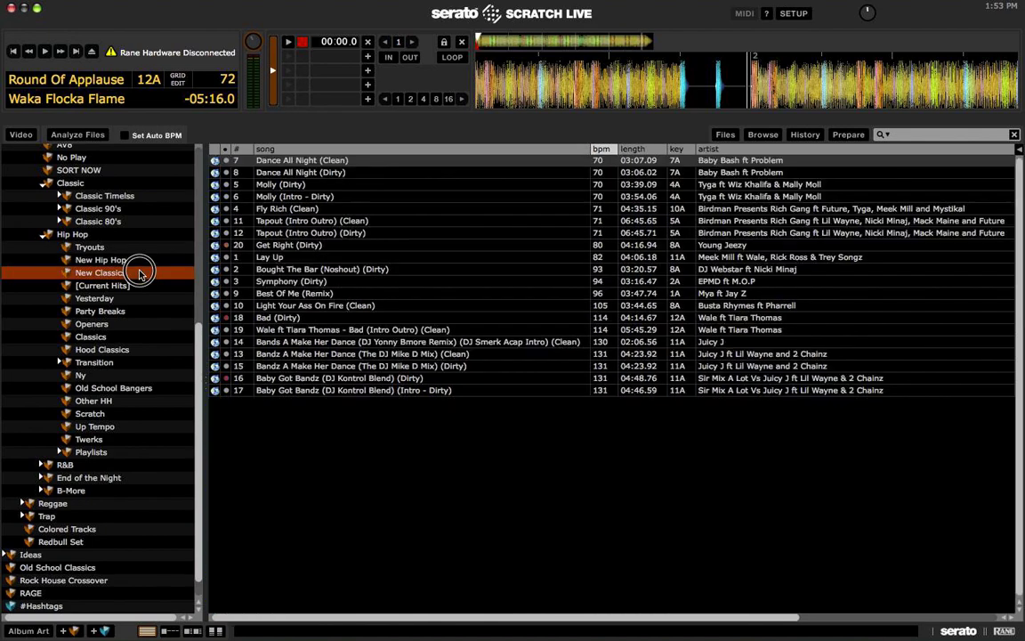
left_click(383, 269)
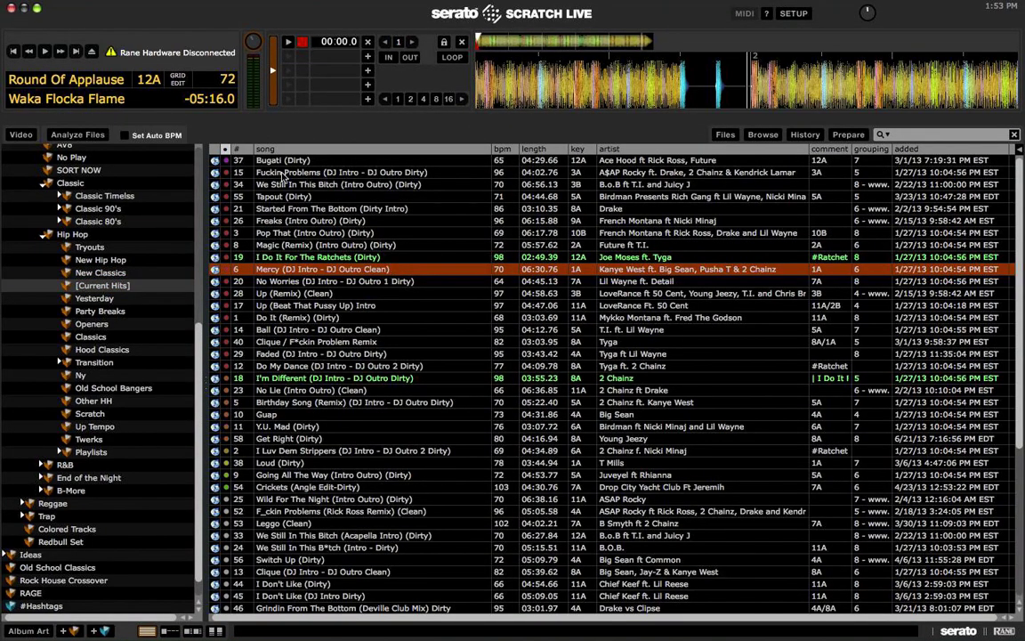
scroll(282, 173, "down", 7)
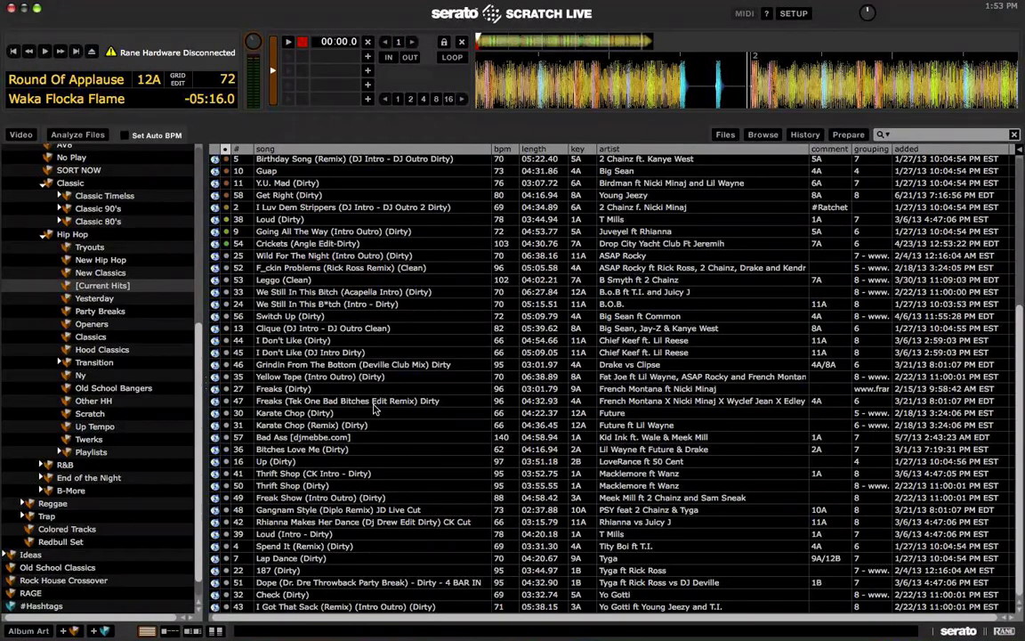
left_click(364, 446)
scroll(399, 500, "up", 7)
scroll(399, 500, "up", 1)
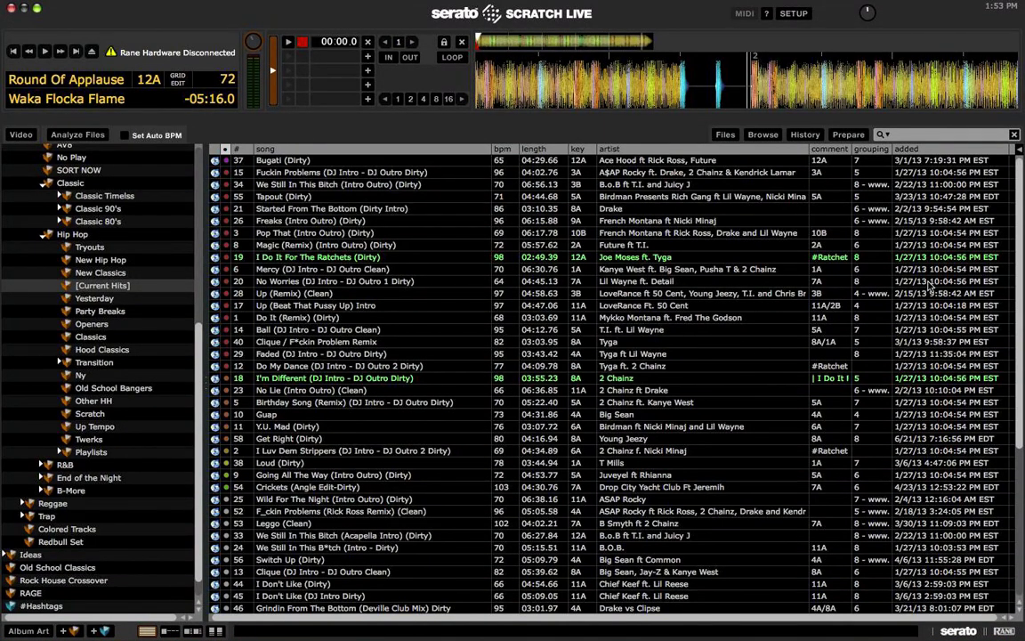
left_click(836, 257)
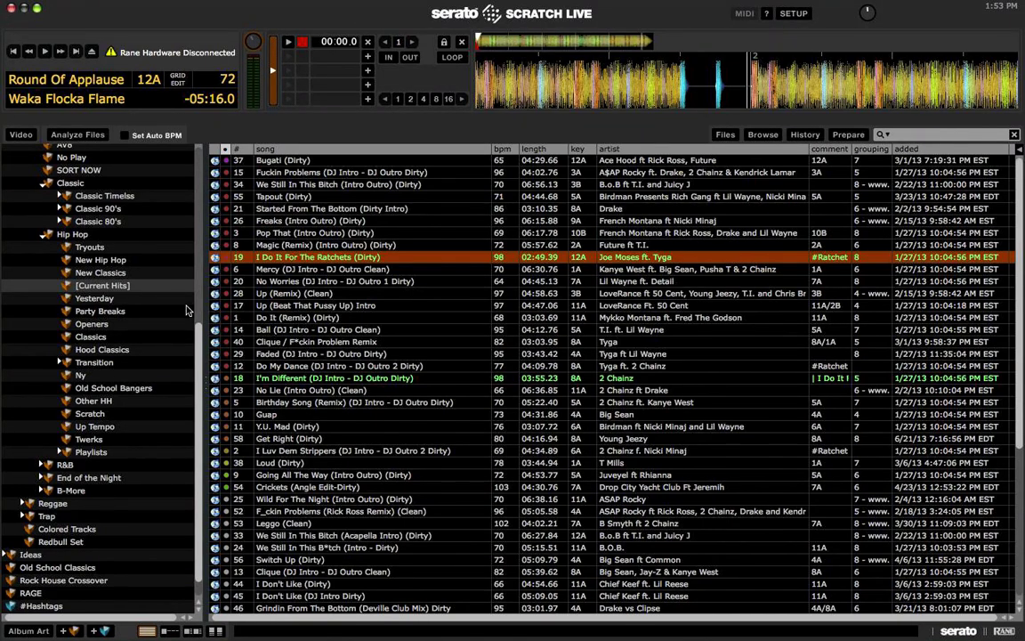
left_click(124, 300)
Step: Load Dance (ASS) (Remix) (Dirty) onto the left deck and jump to hot cue 3 at 00:12.1
left_click(264, 223)
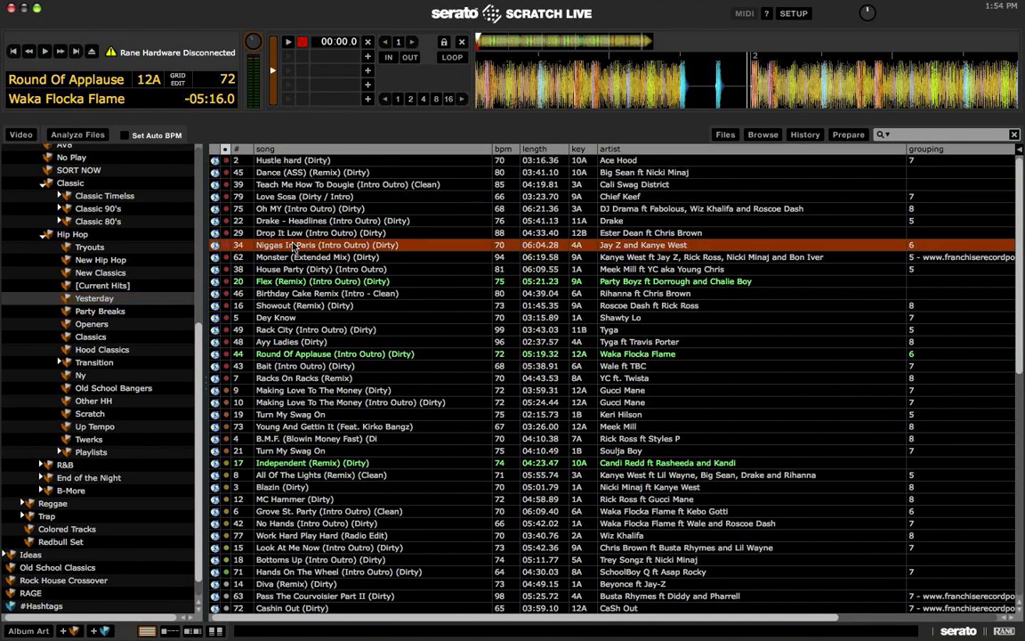
left_click(303, 173)
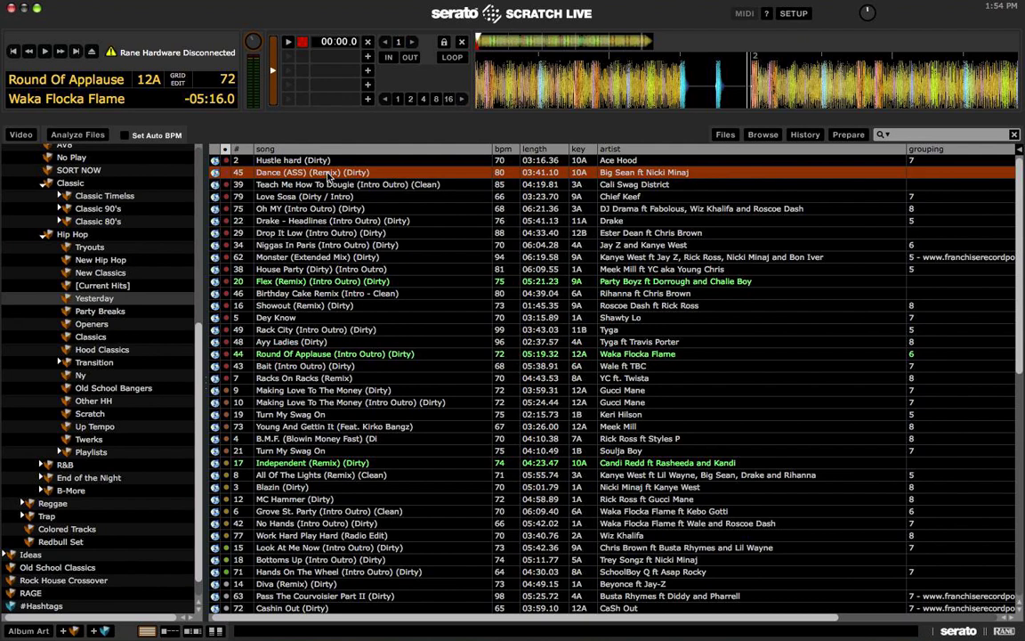
key("shift+Left")
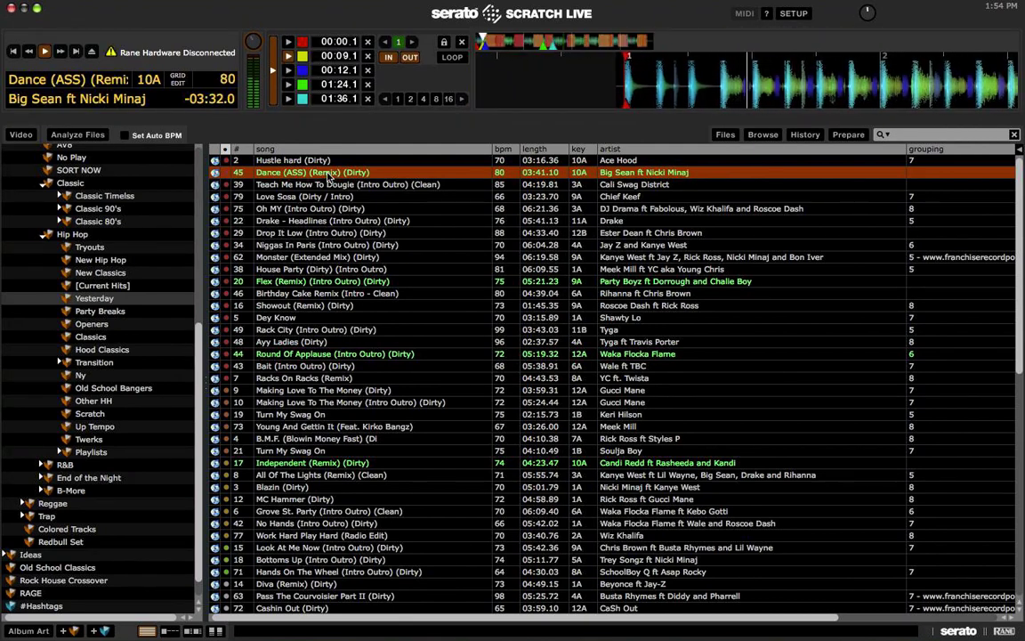
key("3")
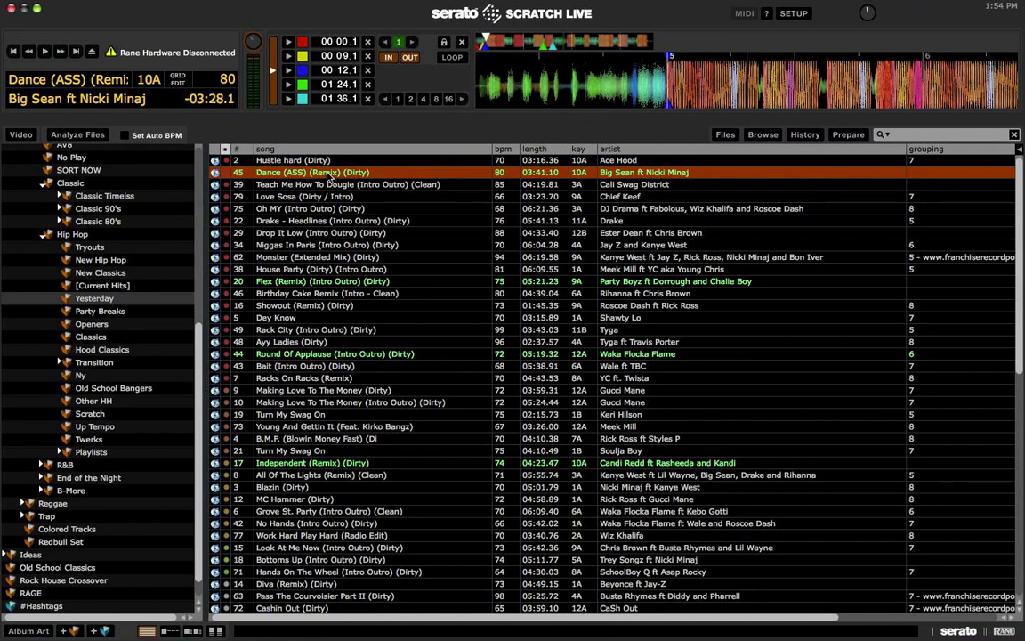
scroll(794, 193, "right", 5)
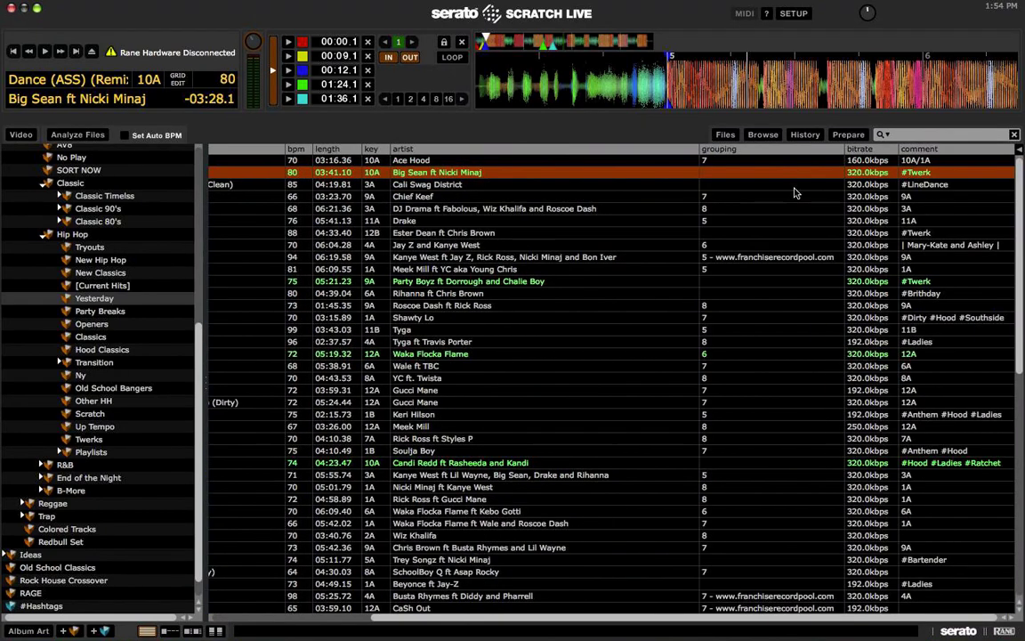
scroll(795, 192, "left", 5)
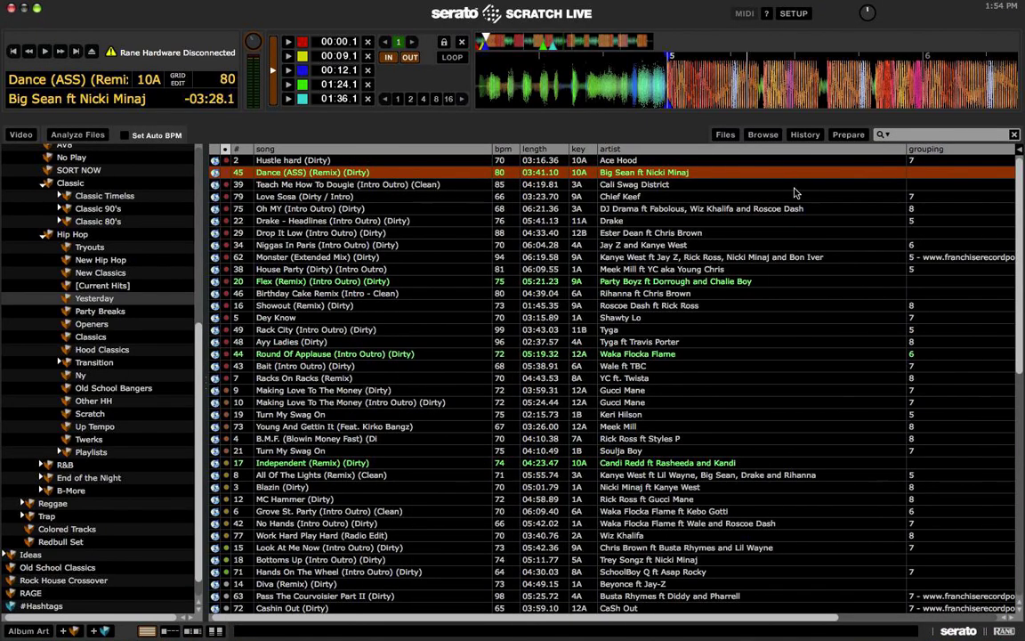
Step: Switch between the [Current Hits] and Yesterday crates, ending on Yesterday
left_click(125, 285)
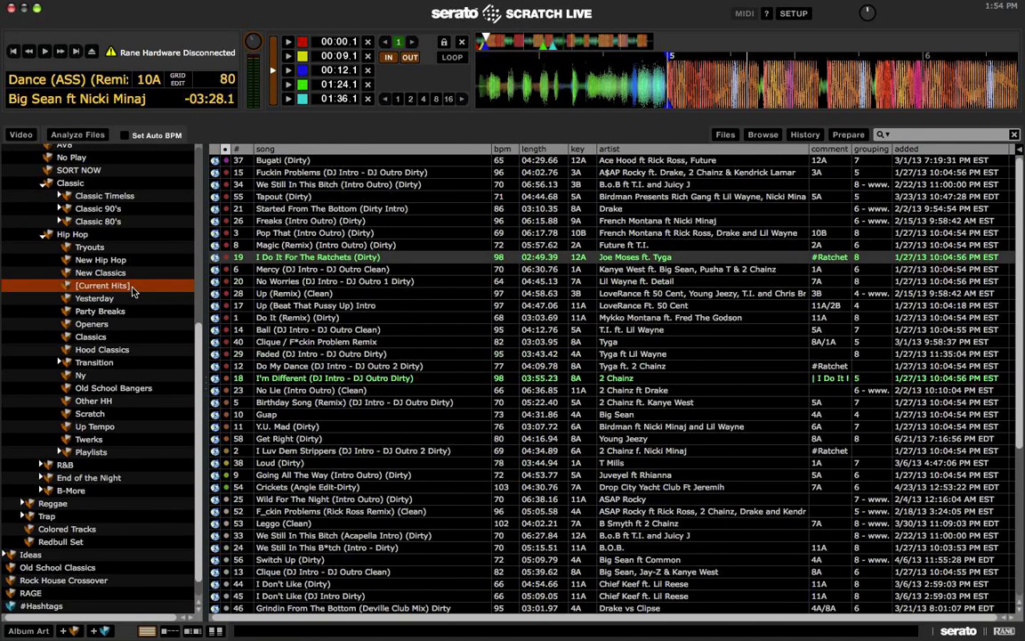
left_click(117, 299)
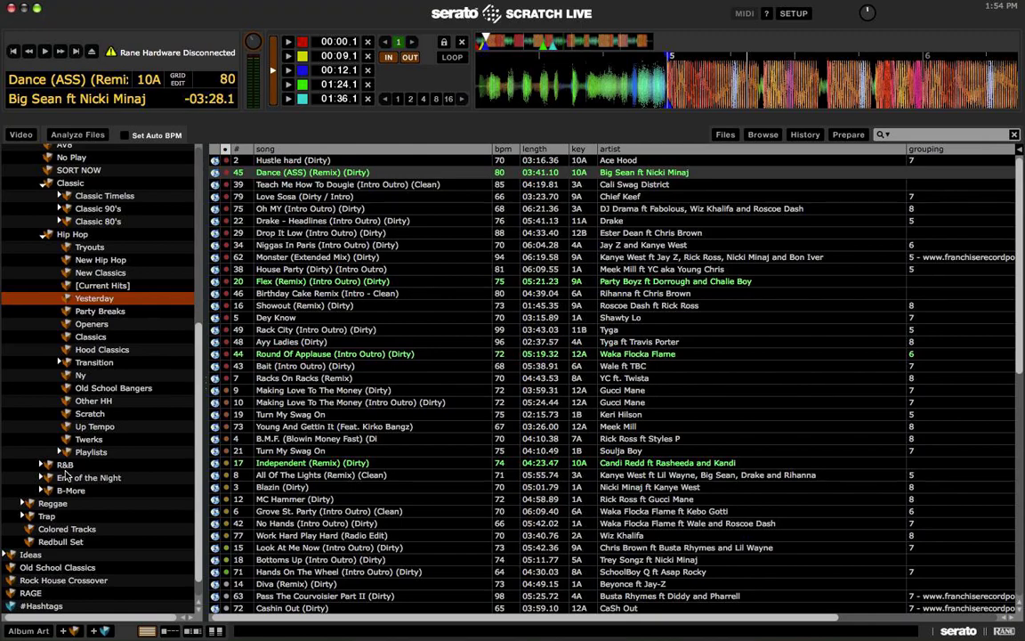
left_click(126, 286)
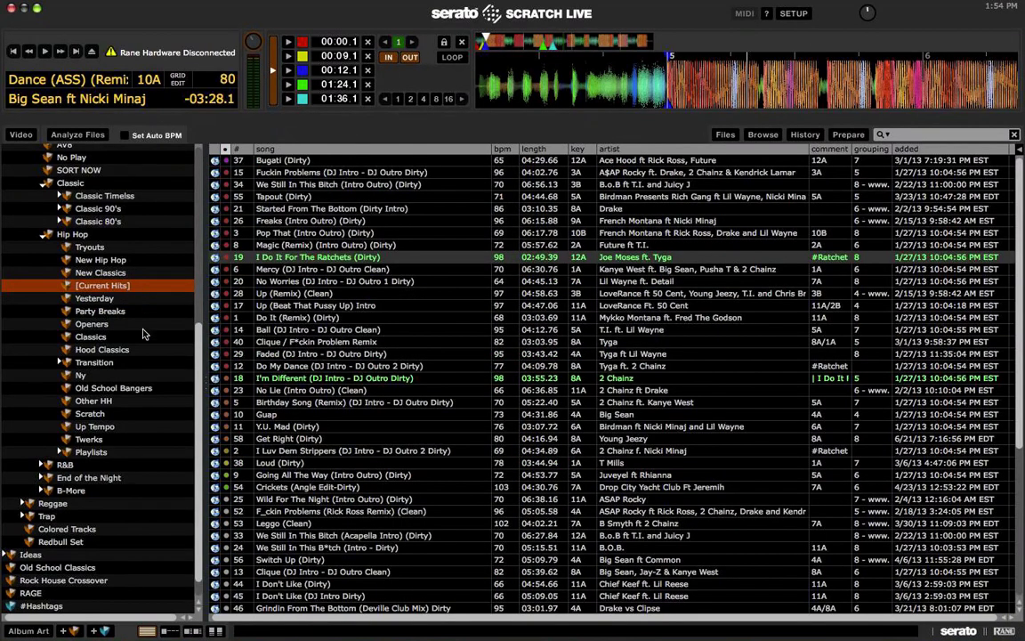
left_click(116, 299)
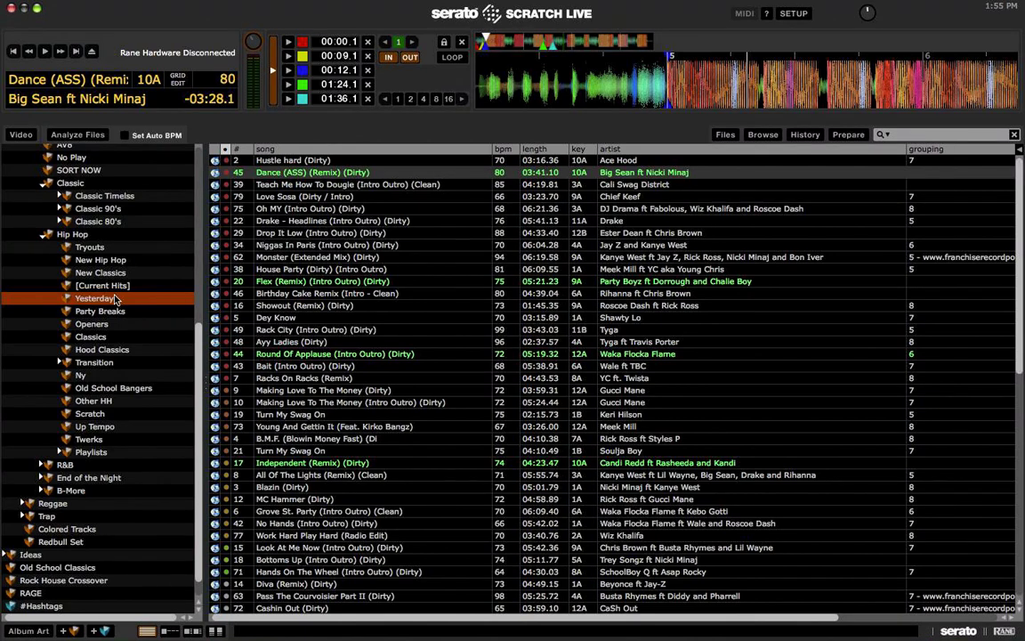
Step: Browse the Party Breaks crate's nine tracks and peek at #Hashtags before returning
left_click(100, 311)
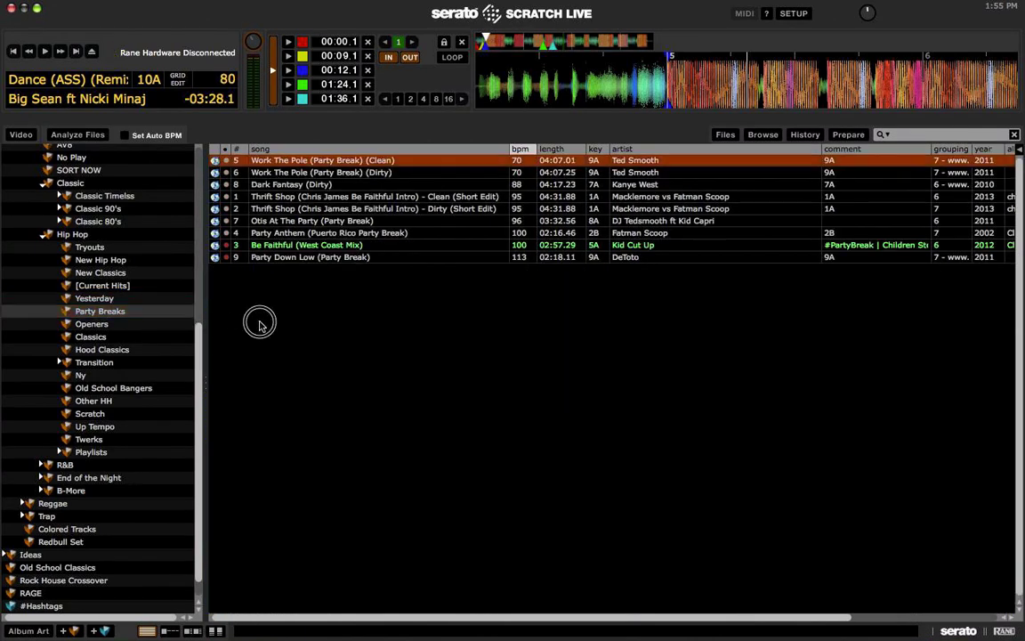
left_click(324, 234)
scroll(323, 238, "right", 5)
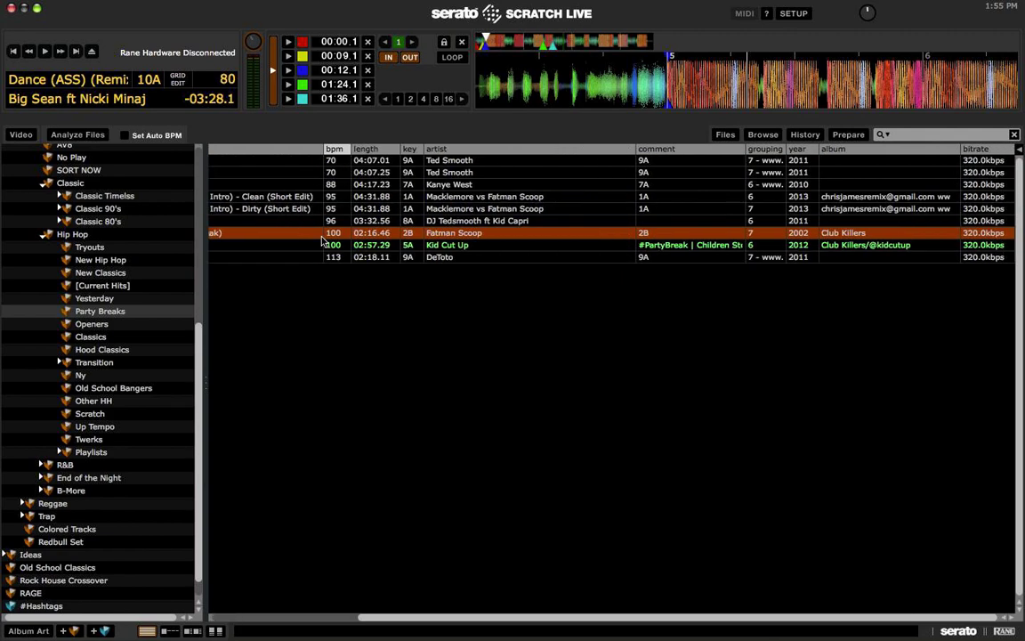
scroll(308, 223, "left", 5)
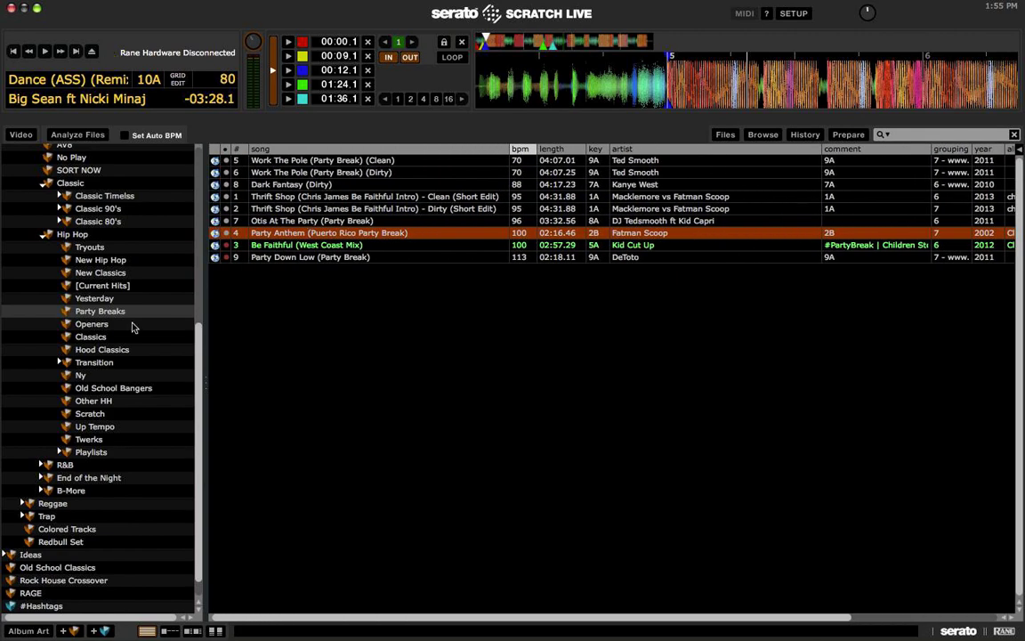
left_click(78, 313)
scroll(78, 317, "down", 1)
left_click(40, 583)
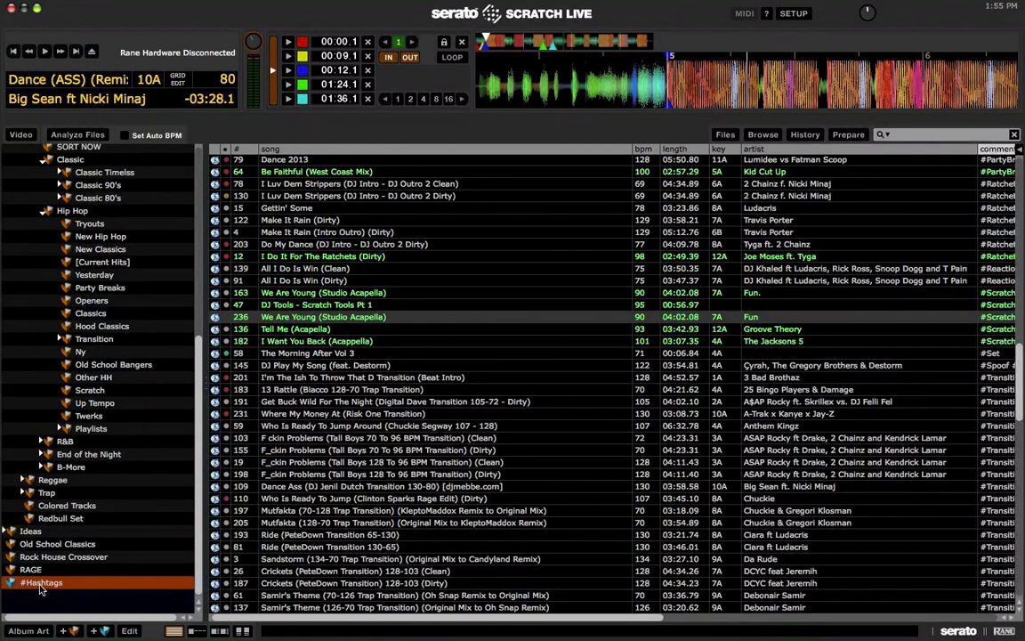
left_click(111, 286)
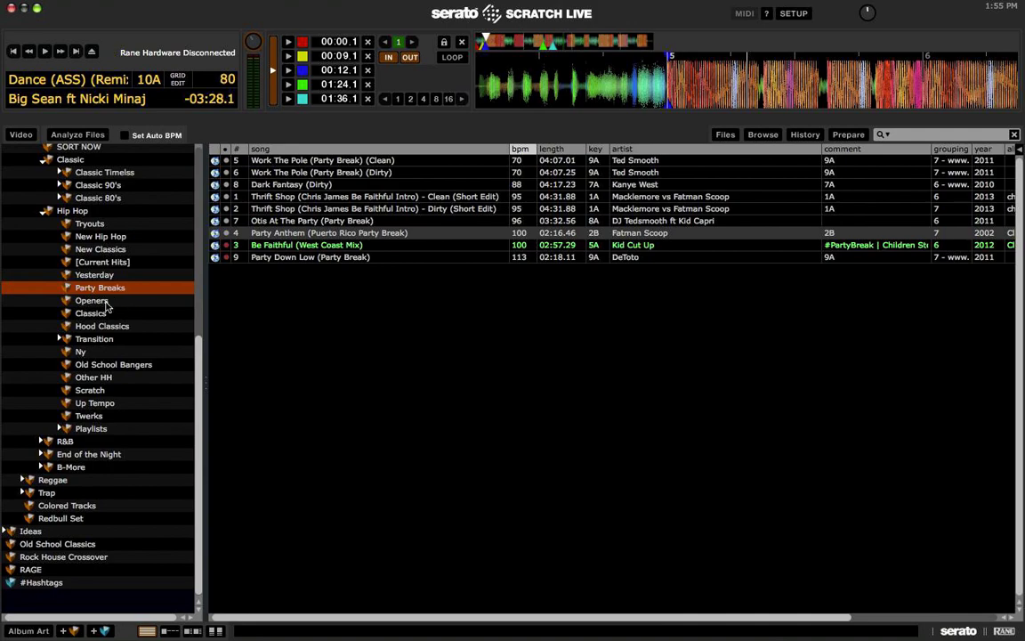
Step: Load Loving You No More (Intro Outro) (Clean) from Openers onto the left deck
left_click(93, 301)
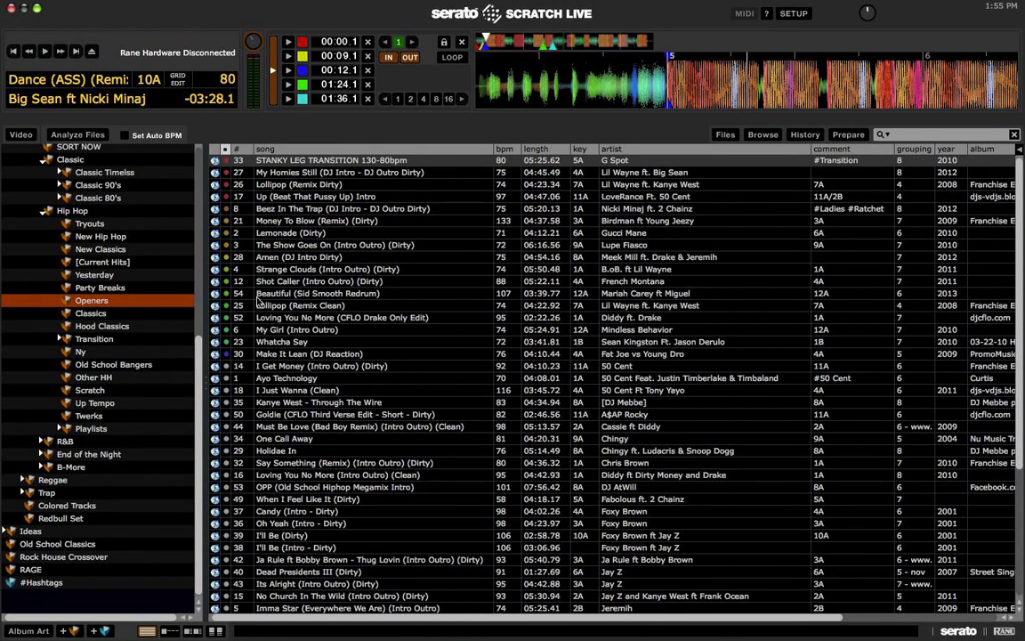
scroll(260, 324, "down", 5)
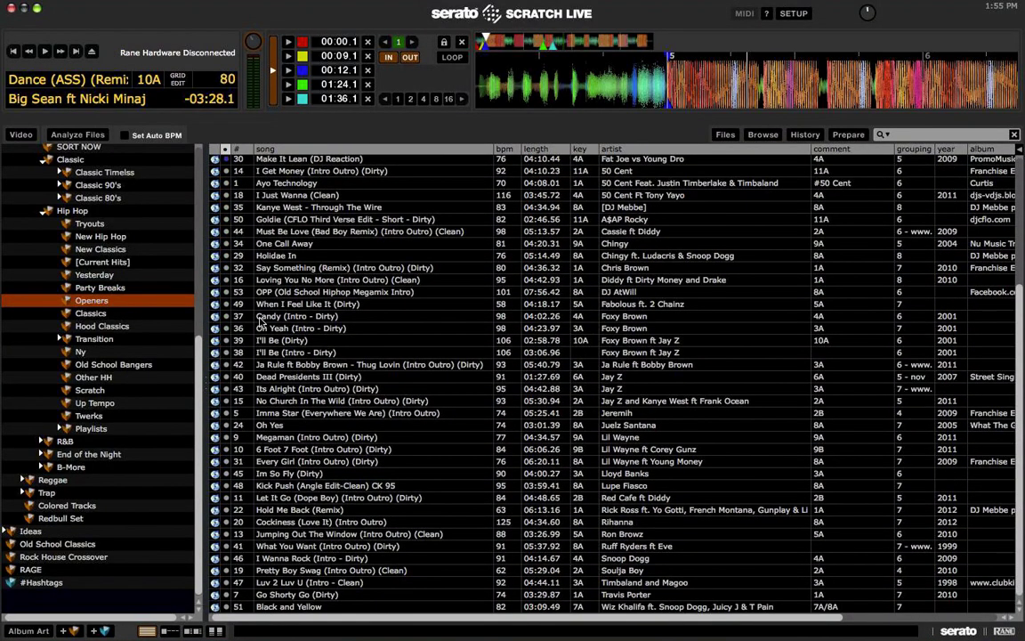
left_click(336, 280)
key("shift+Left")
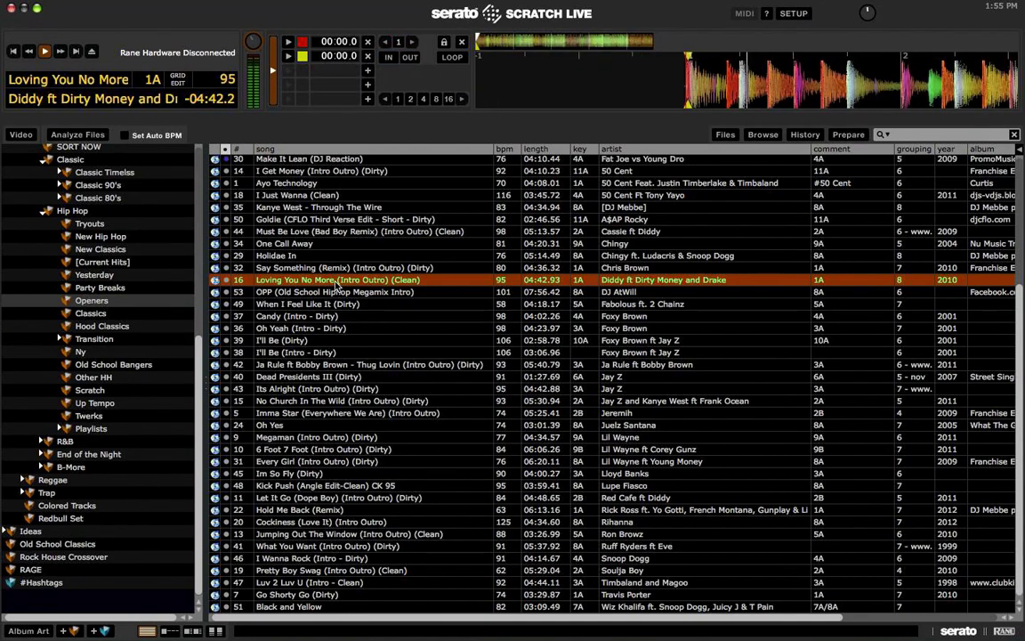
Step: From Classics, load and play No Lie, then load Doodoo Brown and pick Grindin
left_click(96, 314)
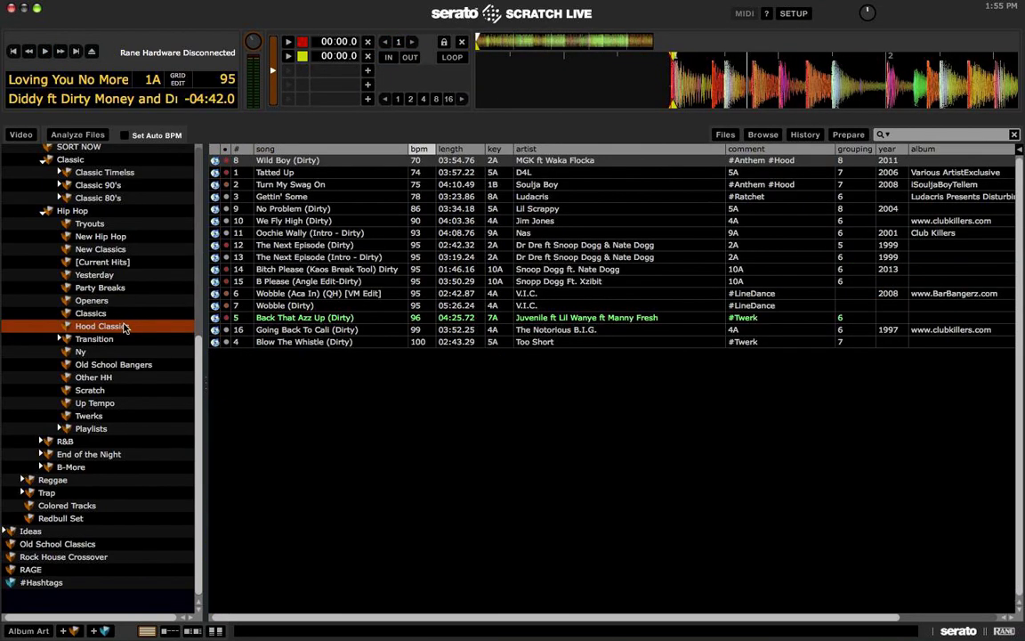
left_click(294, 221)
key("shift+Left")
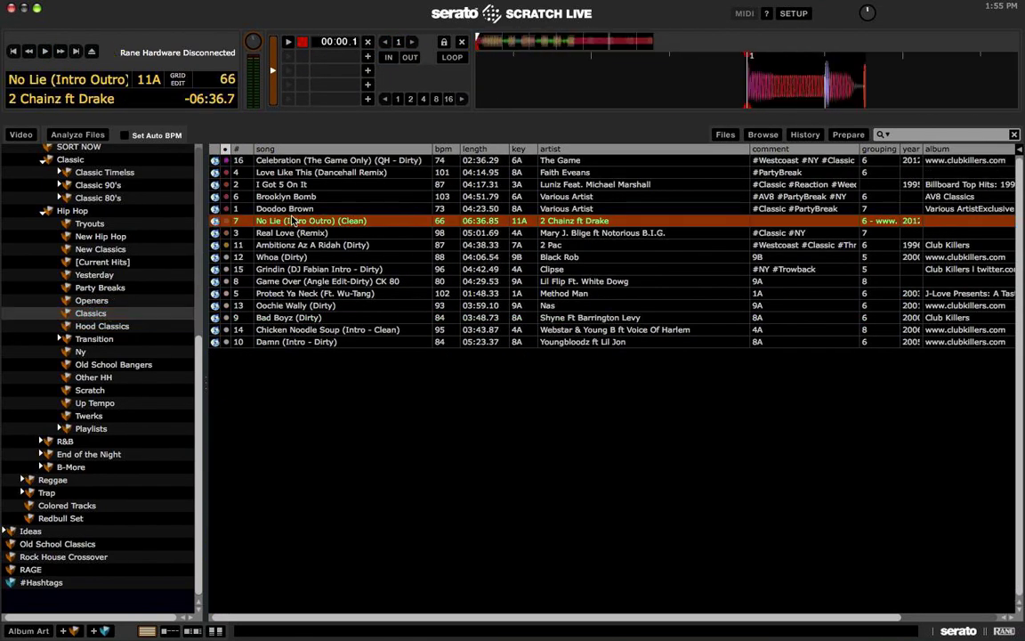
key("w")
key("Up")
key("shift+Left")
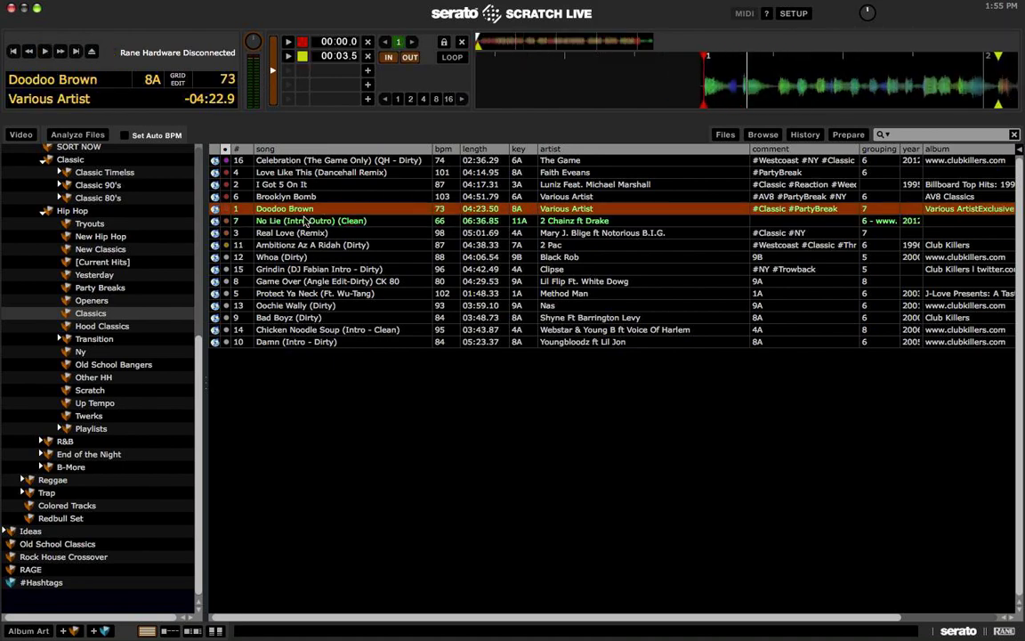
left_click(317, 270)
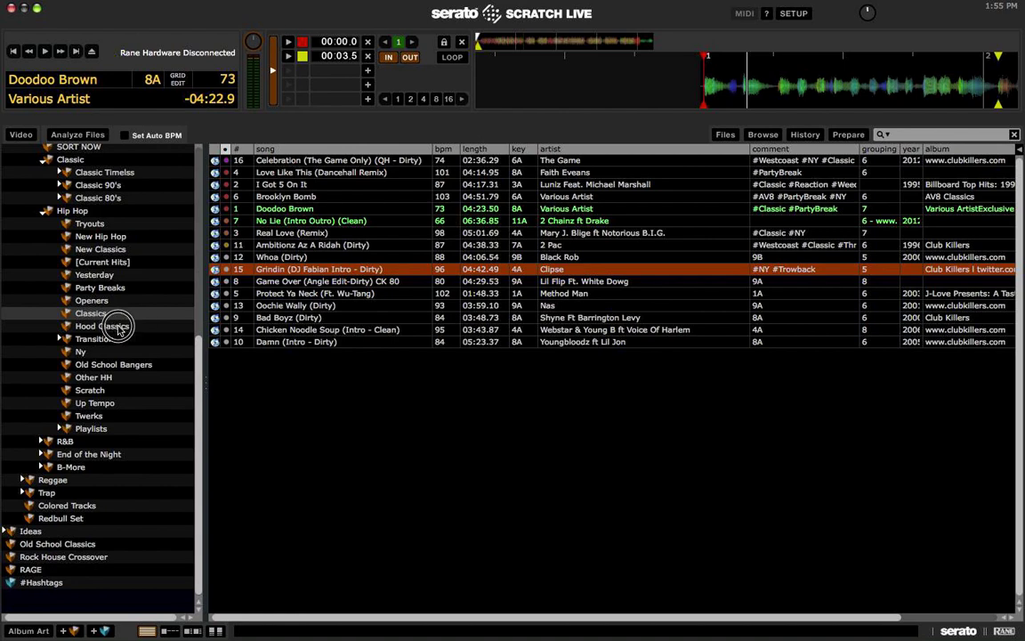
Step: Preview Badass (Tek One Transition Dirty 95-70) from Transition › Up to Down on the left deck
left_click(119, 327)
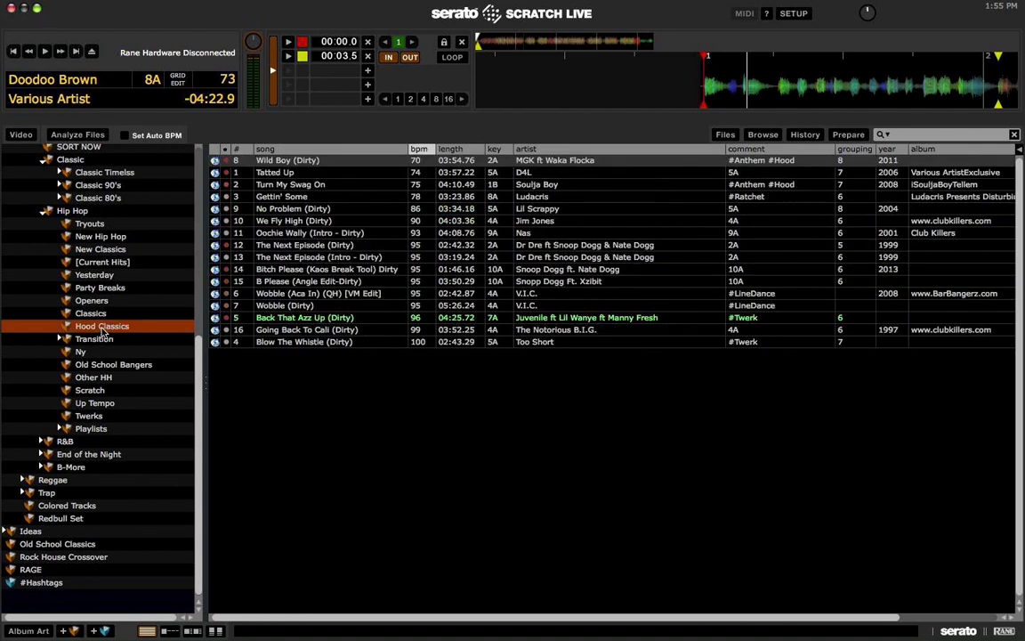
left_click(84, 287)
left_click(91, 339)
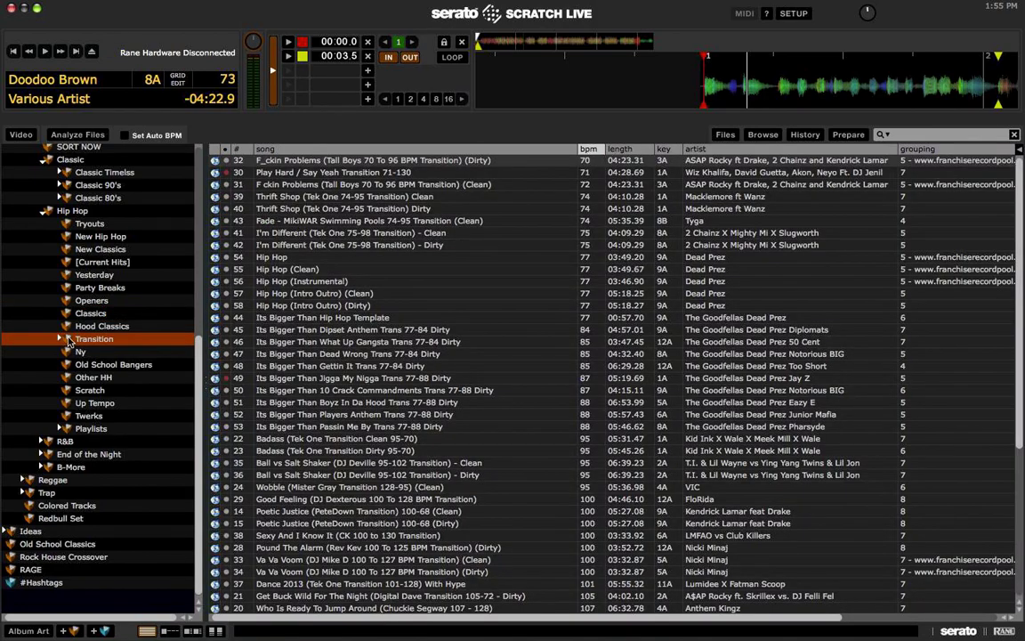
left_click(59, 339)
left_click(121, 351)
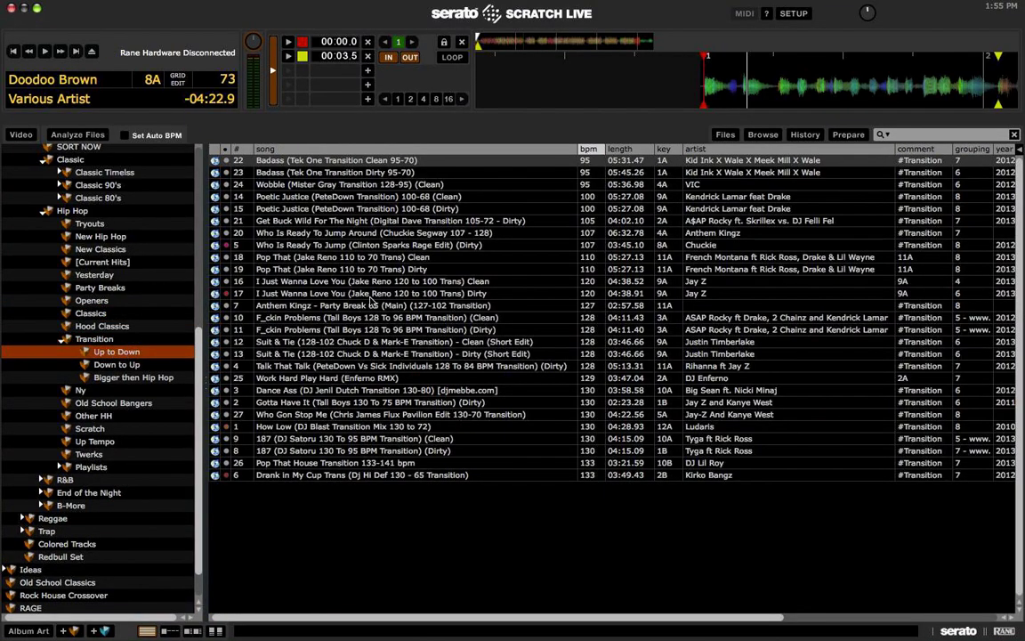
left_click(316, 174)
key("shift+Left")
key("space")
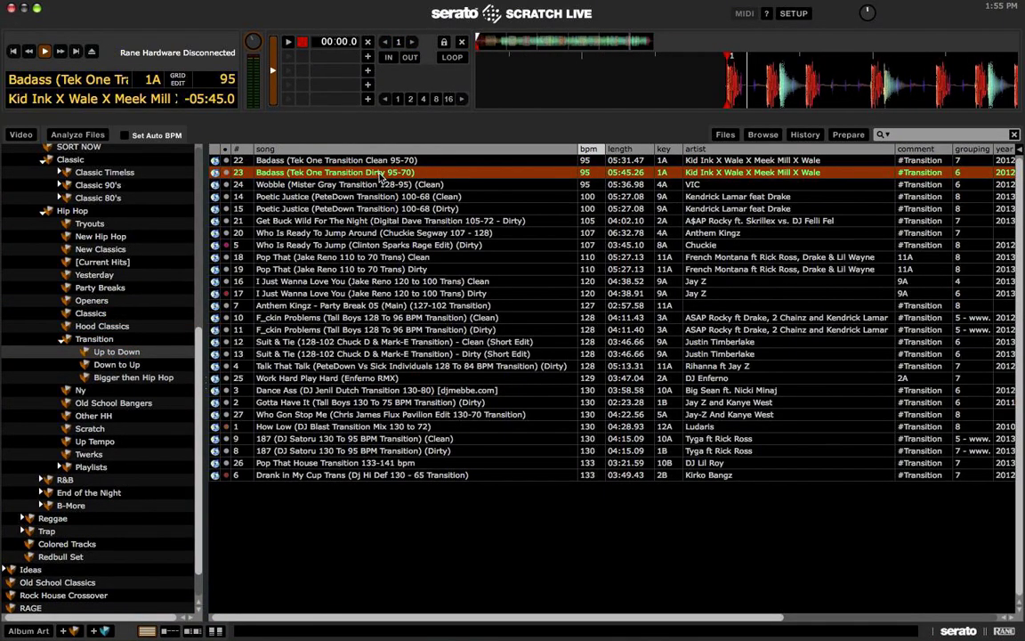
left_click(495, 40)
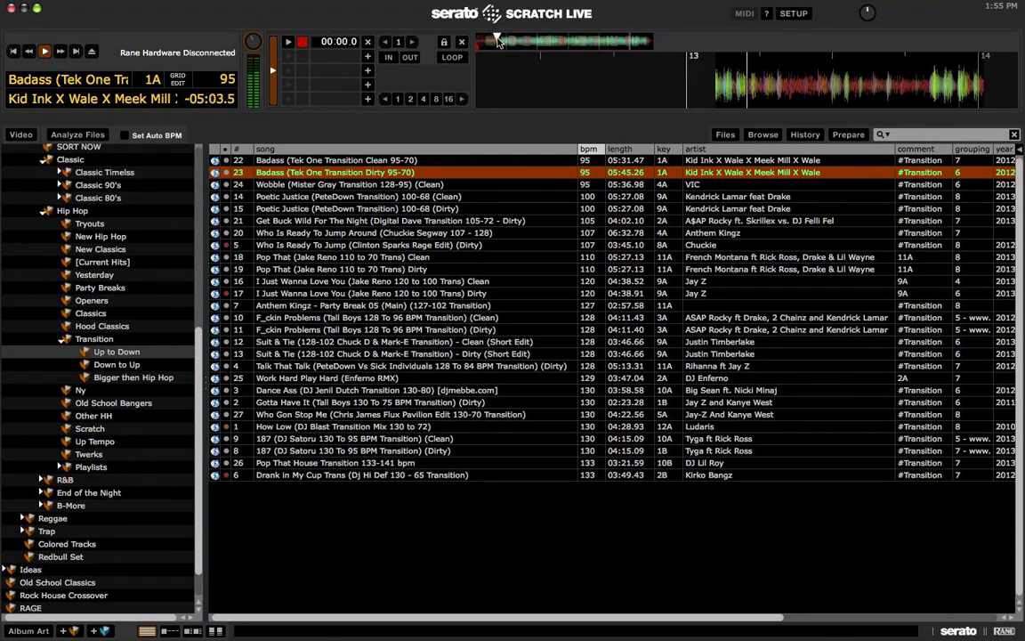
key("space")
Step: Load and briefly preview Thrift Shop (Tek One 74-95 Transition) Clean from Down to Up
left_click(98, 365)
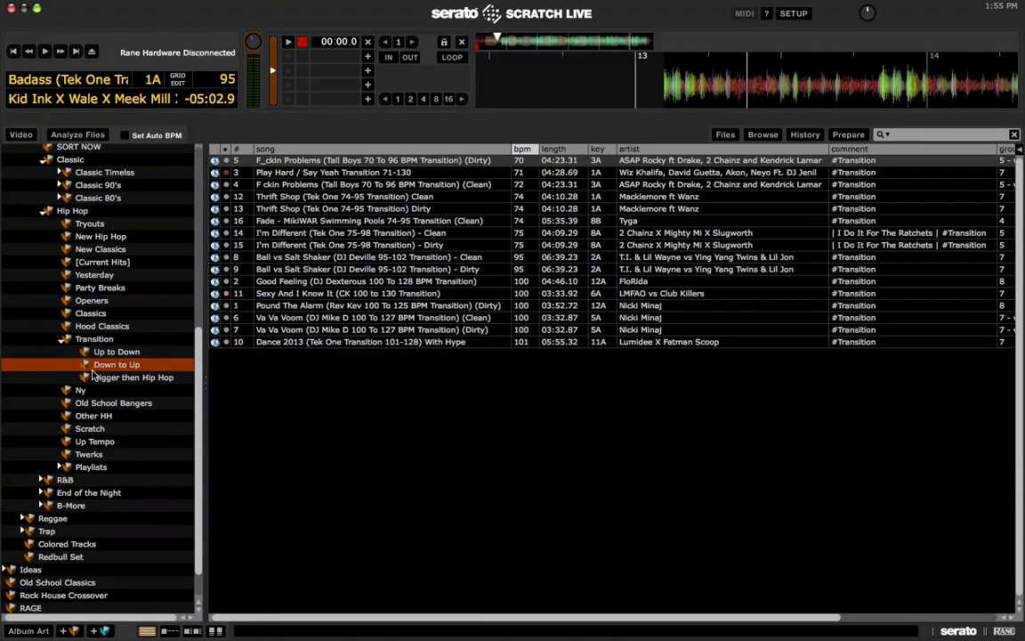
left_click(313, 198)
key("shift+Left")
key("space")
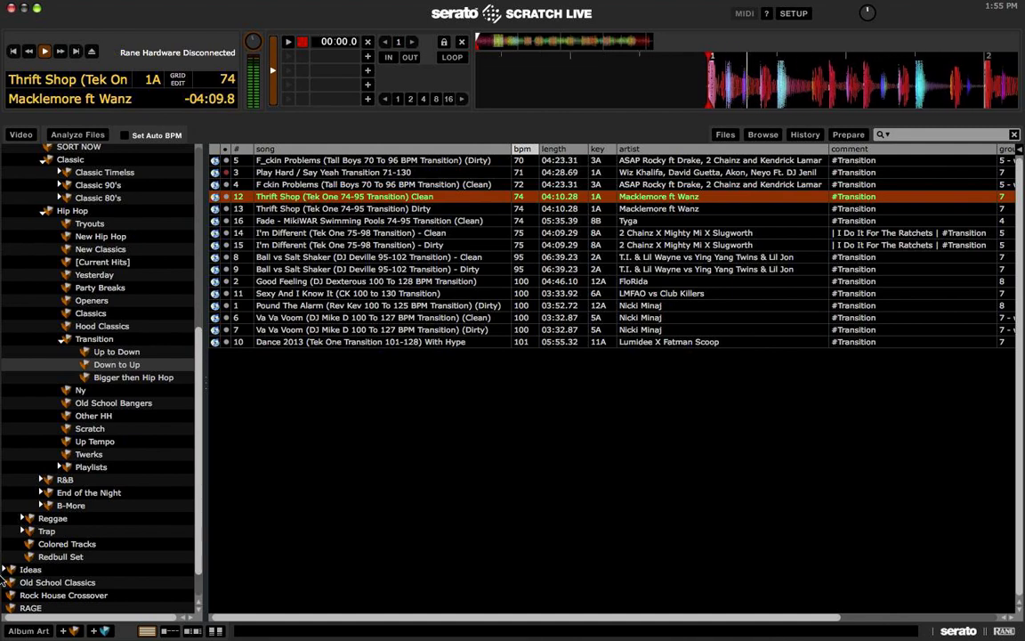
key("space")
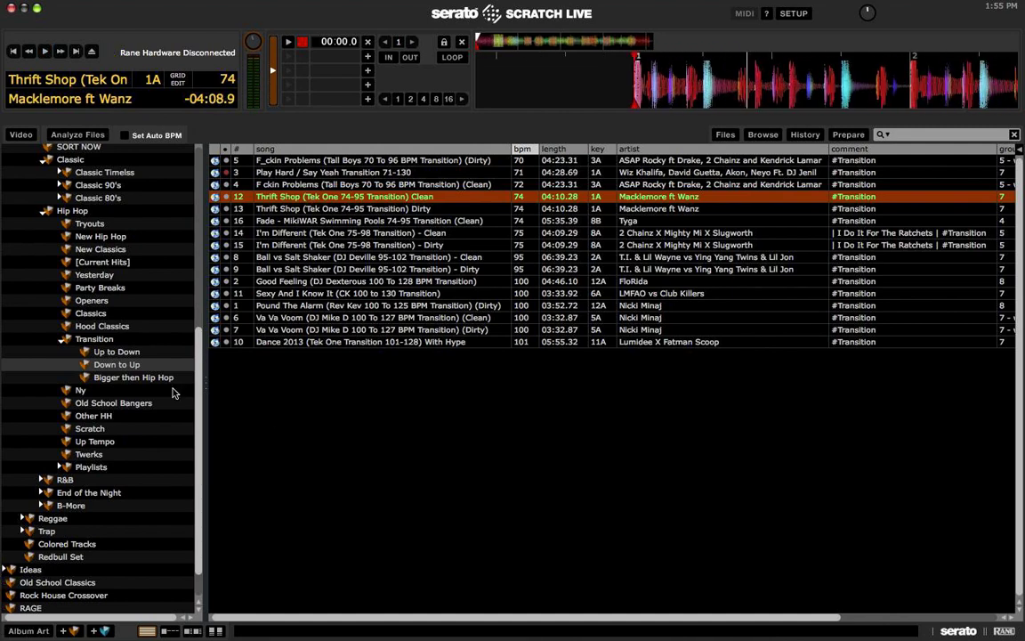
Step: Load and play track 3 from the Bigger then Hip Hop subcrate
left_click(152, 381)
left_click(327, 282)
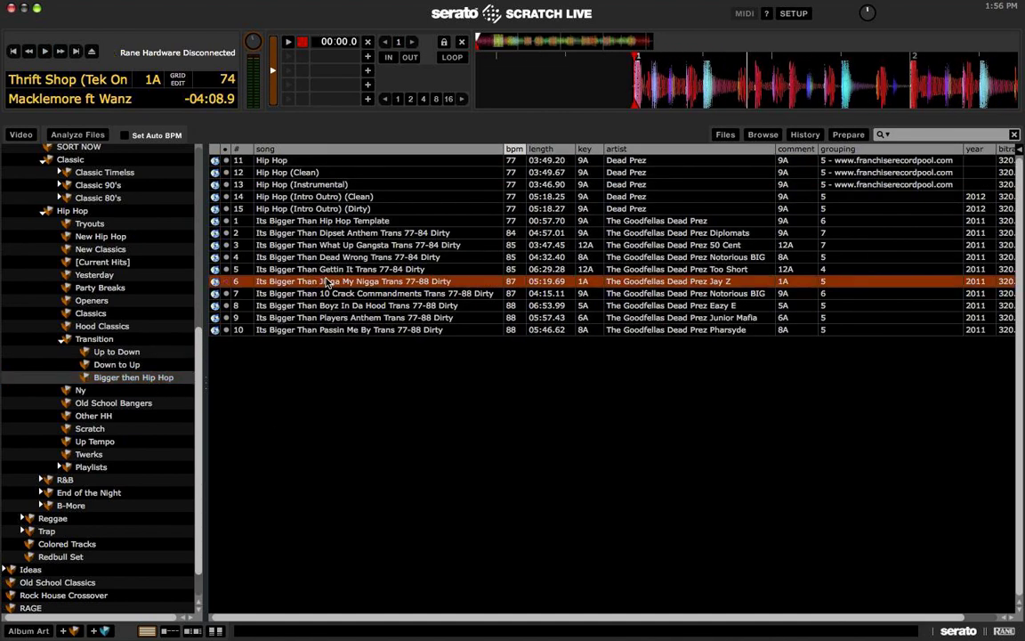
key("Up")
key("Up")
key("Up")
key("shift+Left")
key("space")
scroll(293, 289, "right", 2)
scroll(249, 302, "left", 2)
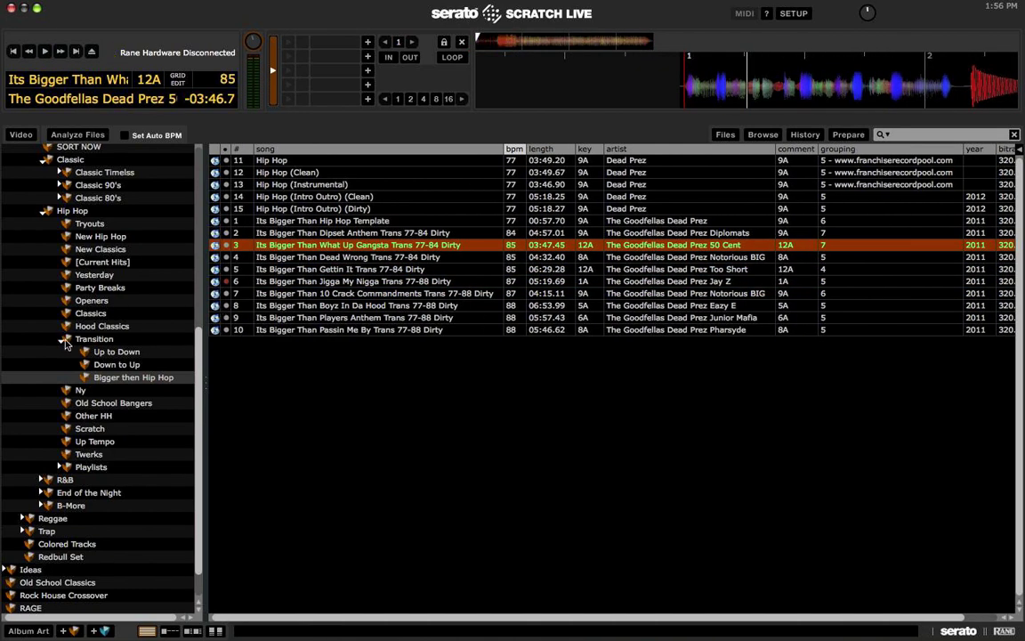
Step: Collapse Transition and step through Ny, Old School Bangers, Other HH and Twerks to expand Playlists
left_click(60, 339)
left_click(89, 353)
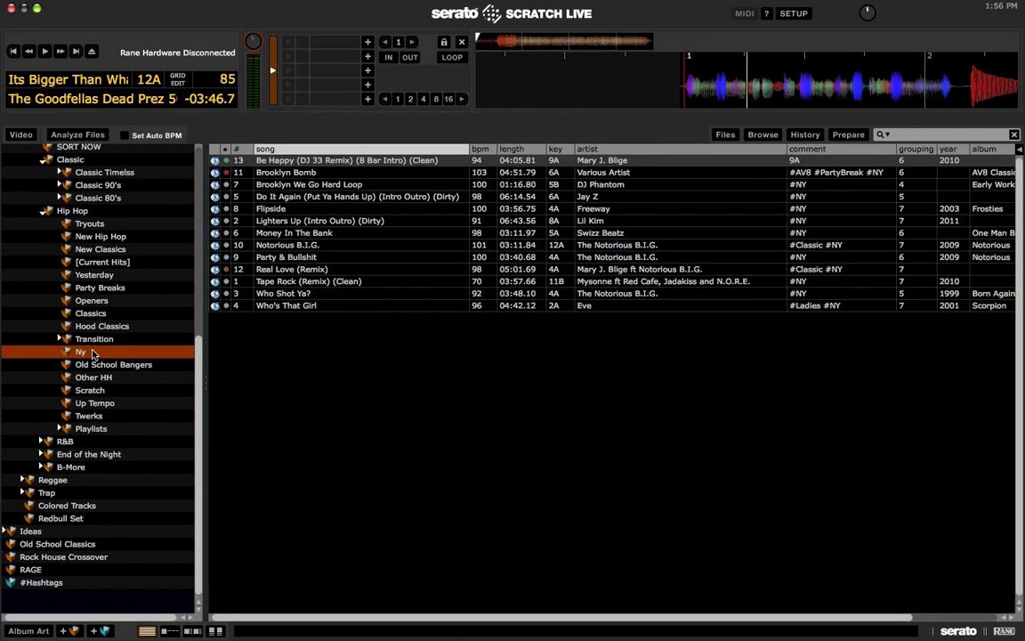
left_click(103, 365)
left_click(116, 376)
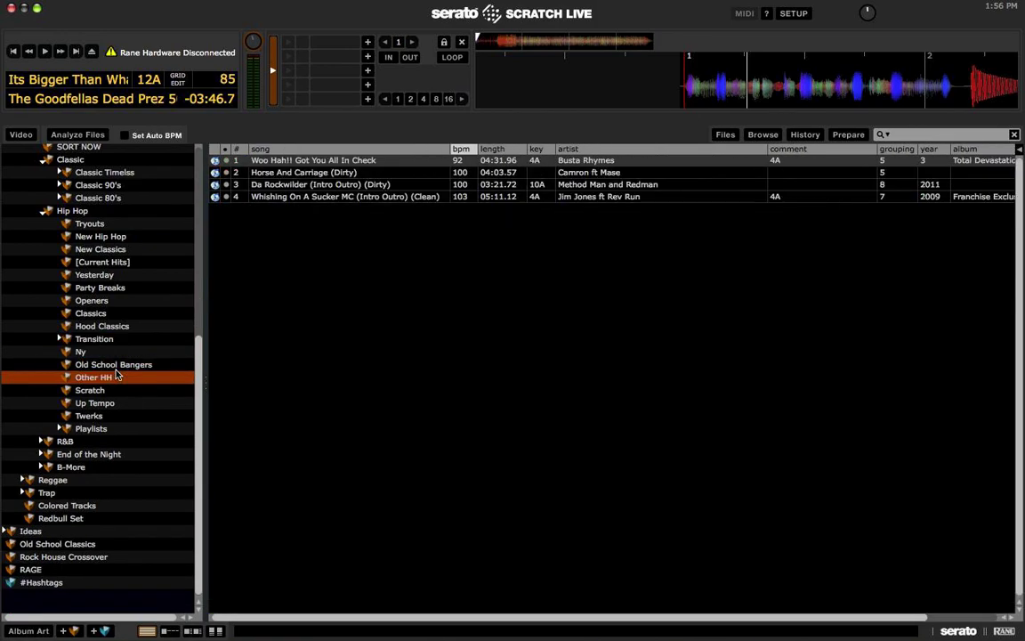
key("Down")
key("Down")
key("Down")
key("Down")
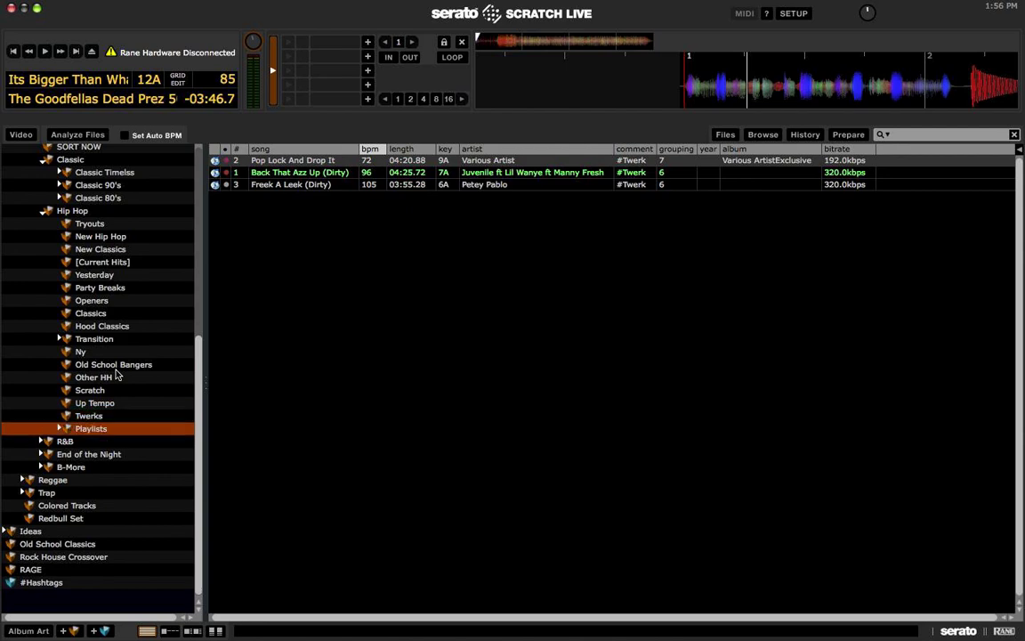
key("Right")
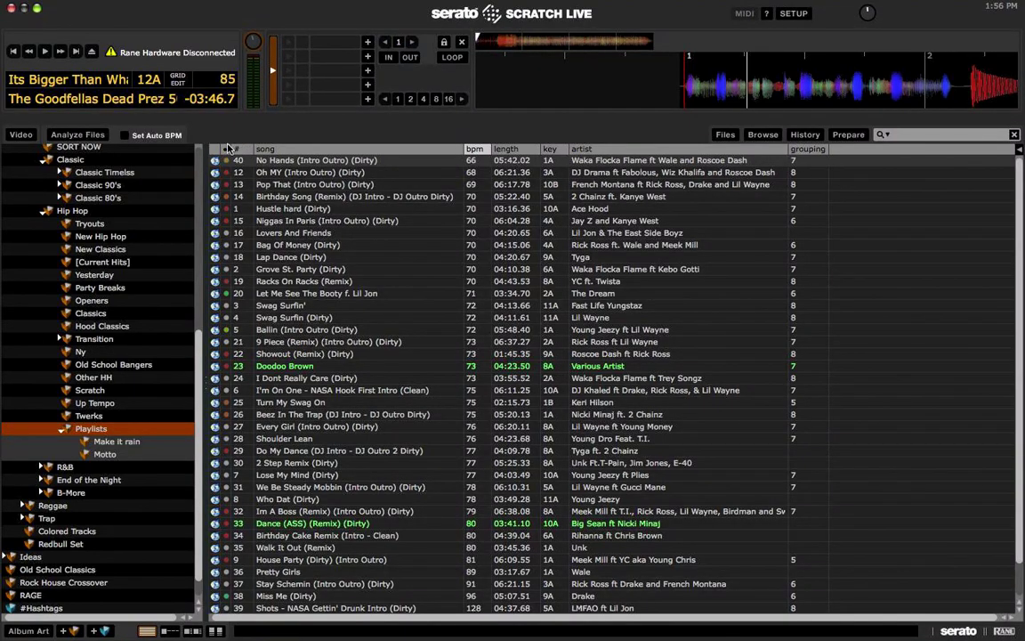
Step: Sort by #, browse the Make it rain playlist, then list the Motto playlist's 30 tracks
left_click(230, 149)
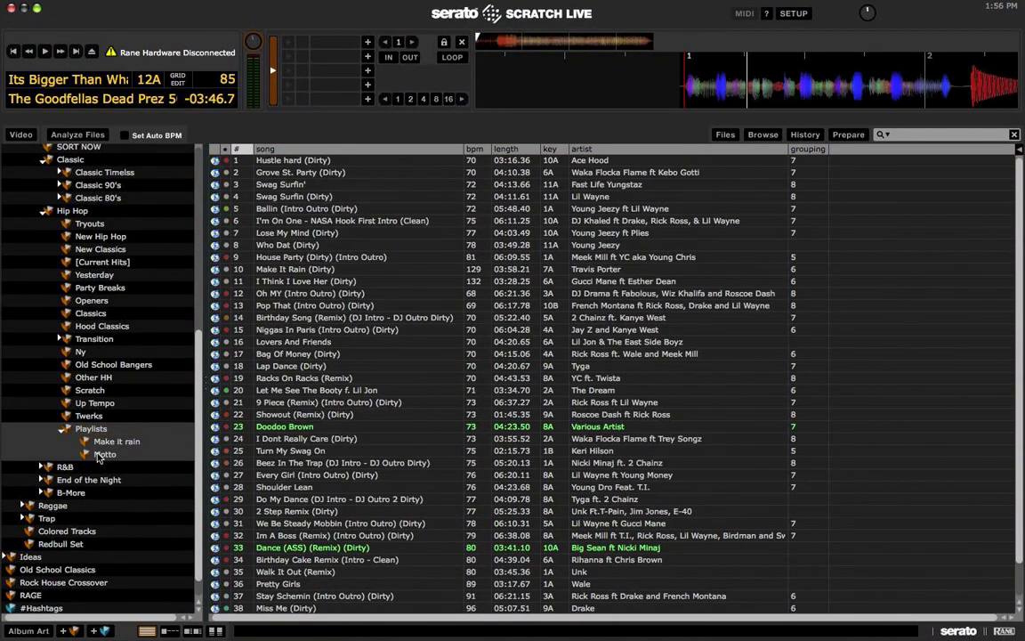
left_click(116, 441)
left_click(320, 233)
left_click(356, 269)
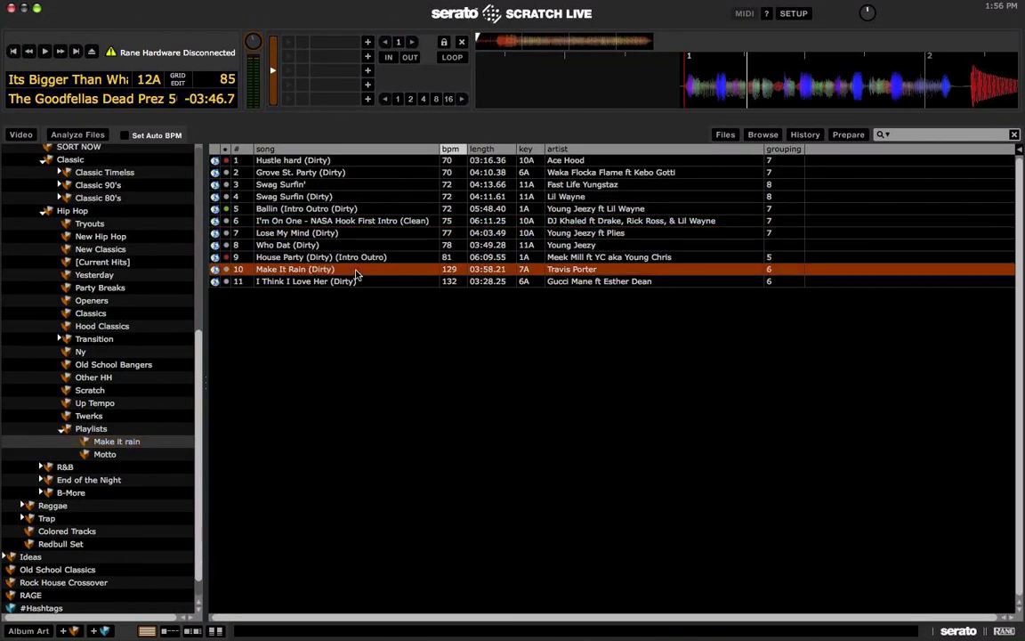
left_click(133, 454)
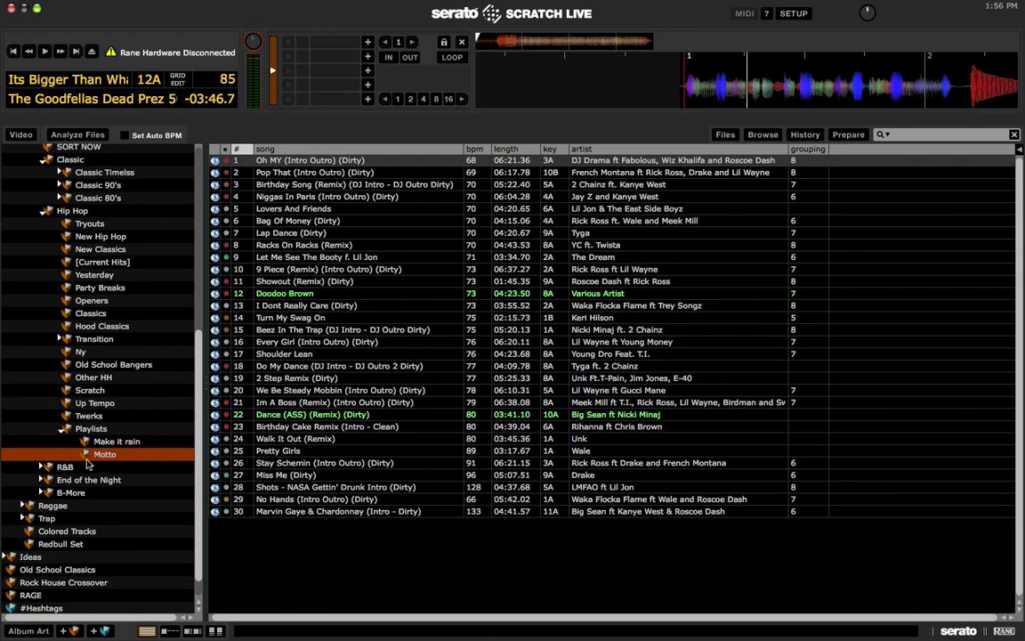
scroll(92, 419, "down", 1)
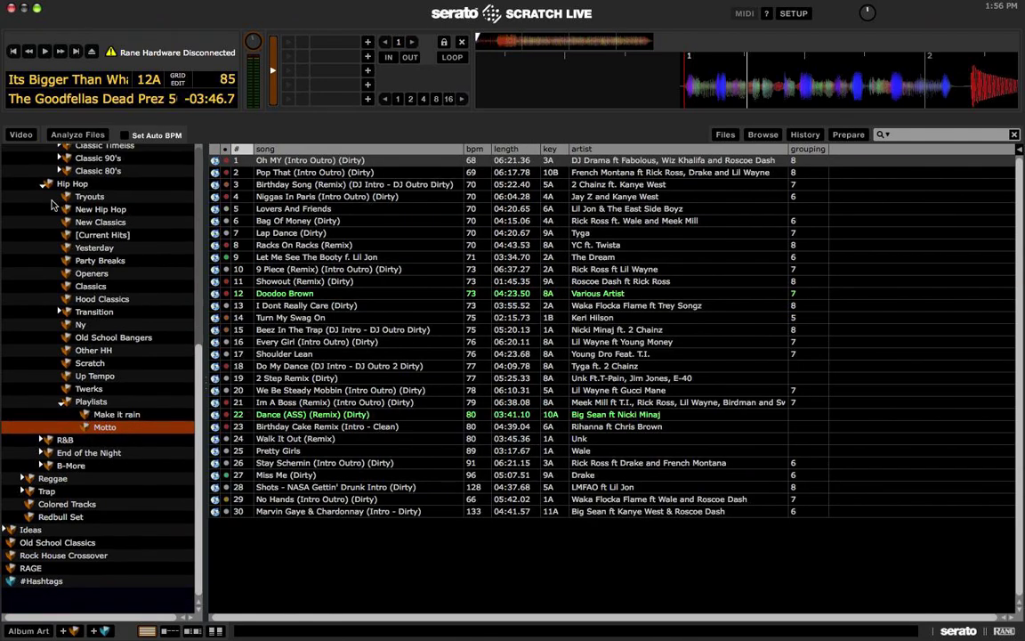
scroll(49, 182, "up", 5)
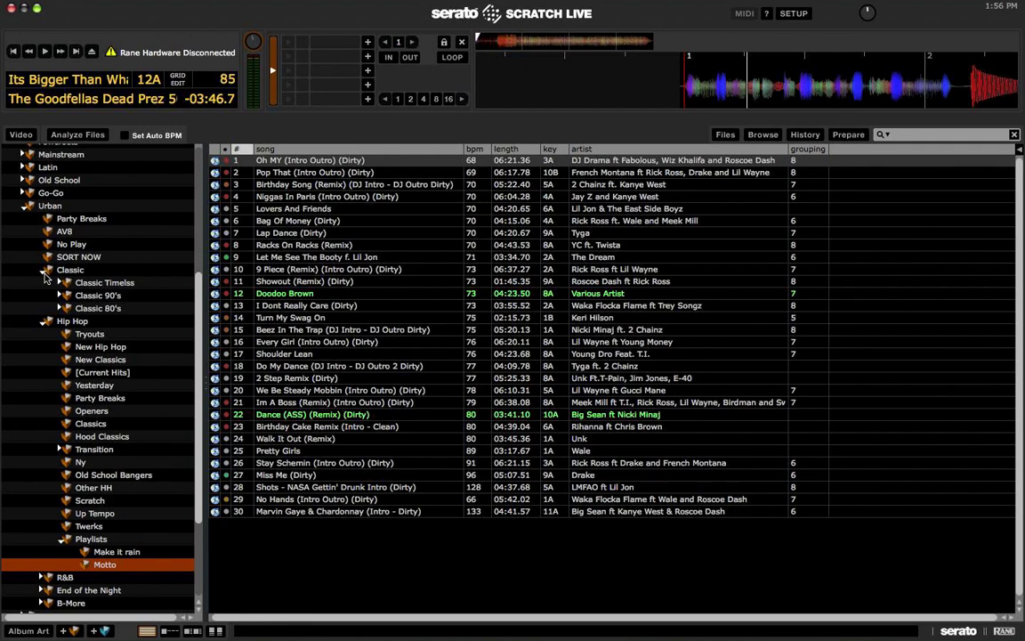
left_click(46, 270)
Step: Browse the R&B subcrates, from Openers to Old but Gold, and select Jagged Edge's Walked Outta Heaven
left_click(46, 282)
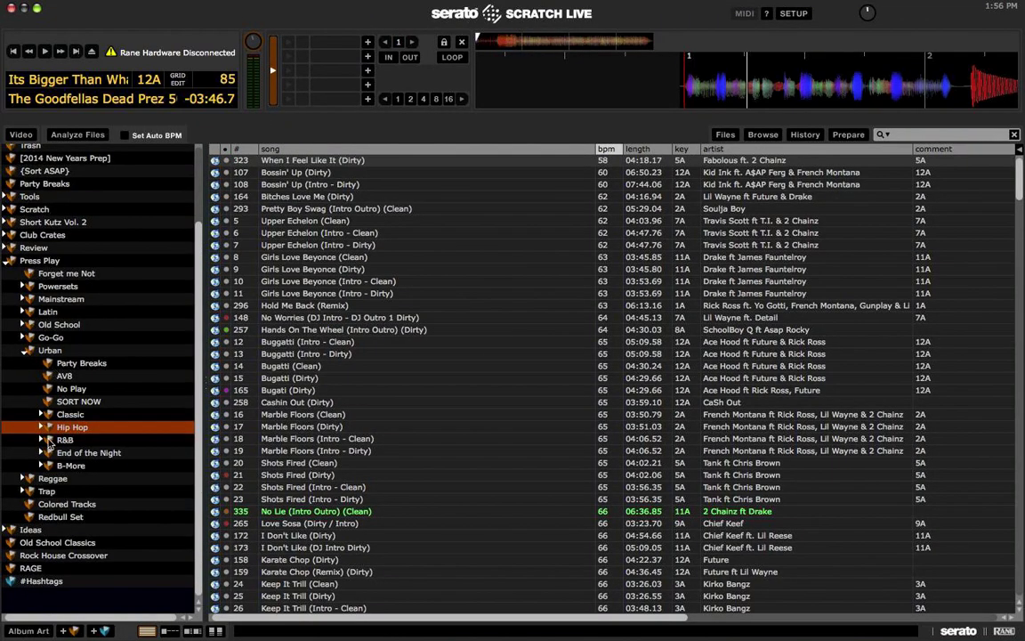
left_click(41, 440)
scroll(96, 402, "down", 3)
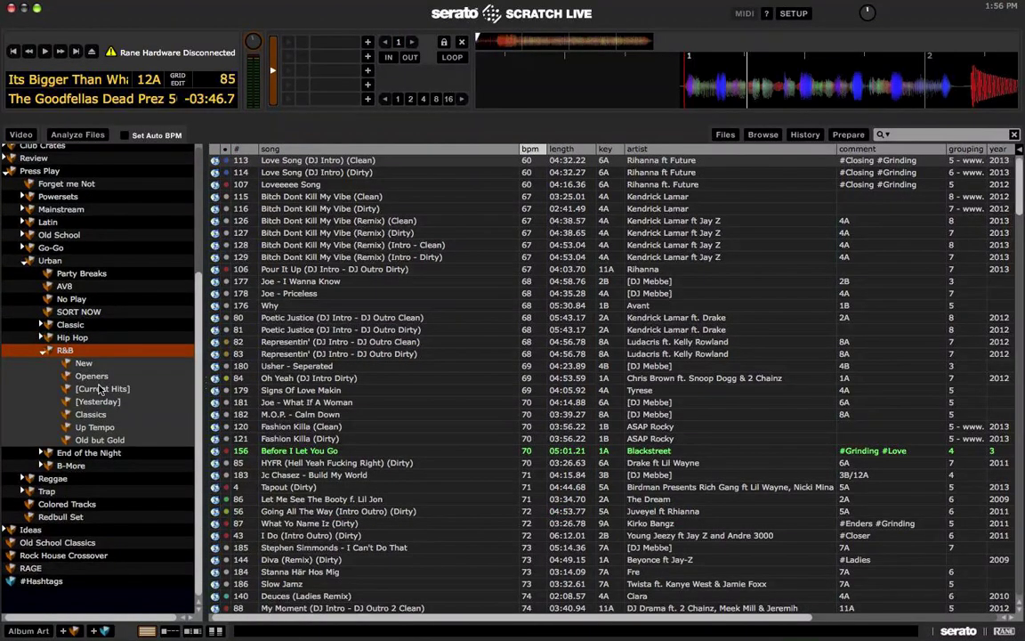
left_click(97, 376)
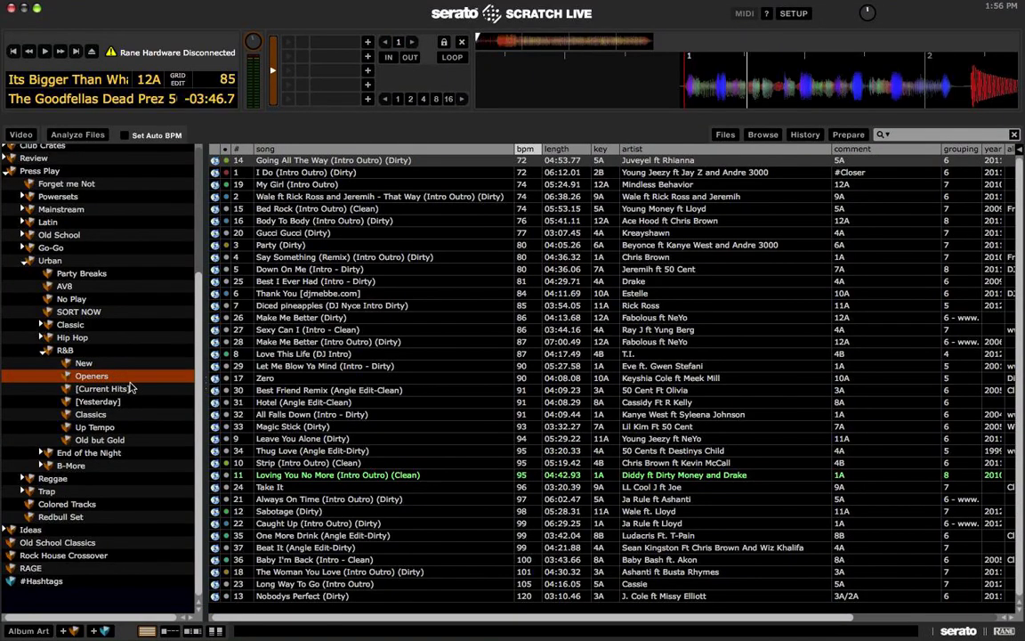
left_click(129, 389)
left_click(129, 401)
left_click(138, 428)
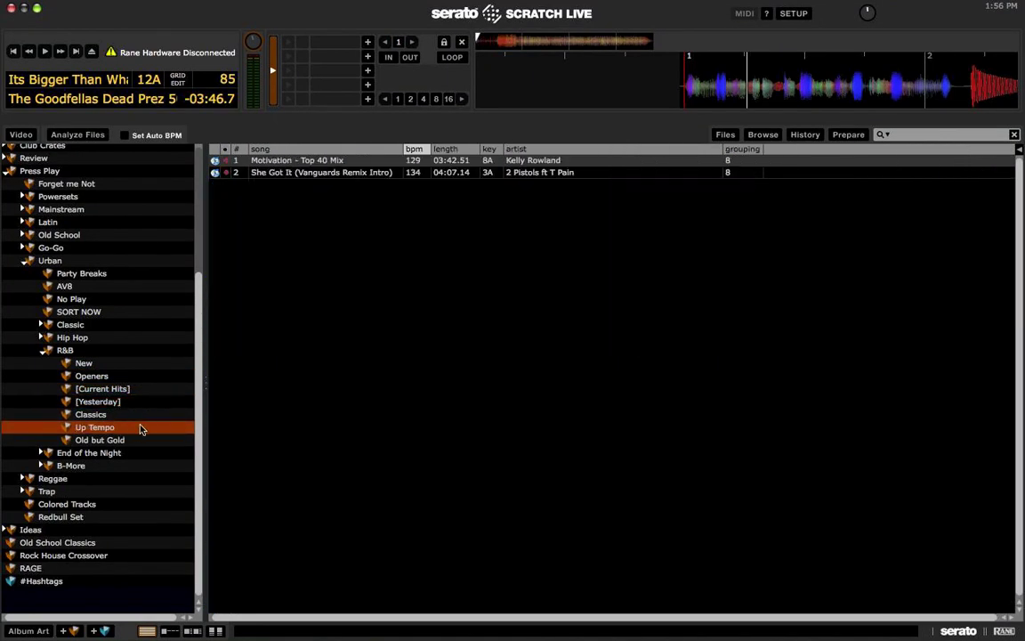
left_click(138, 414)
left_click(136, 440)
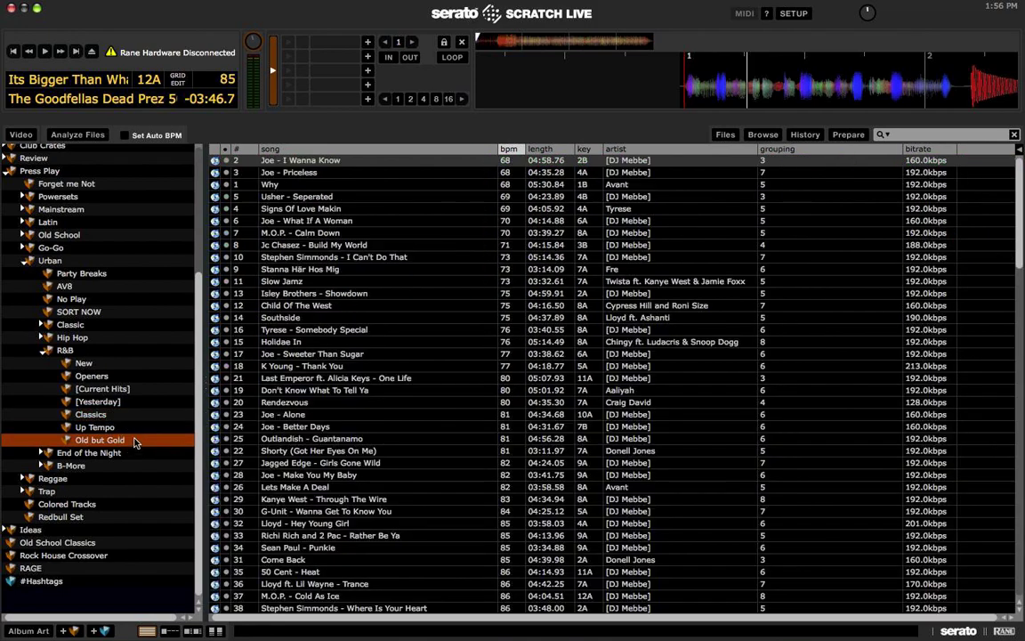
scroll(412, 248, "down", 10)
left_click(662, 233)
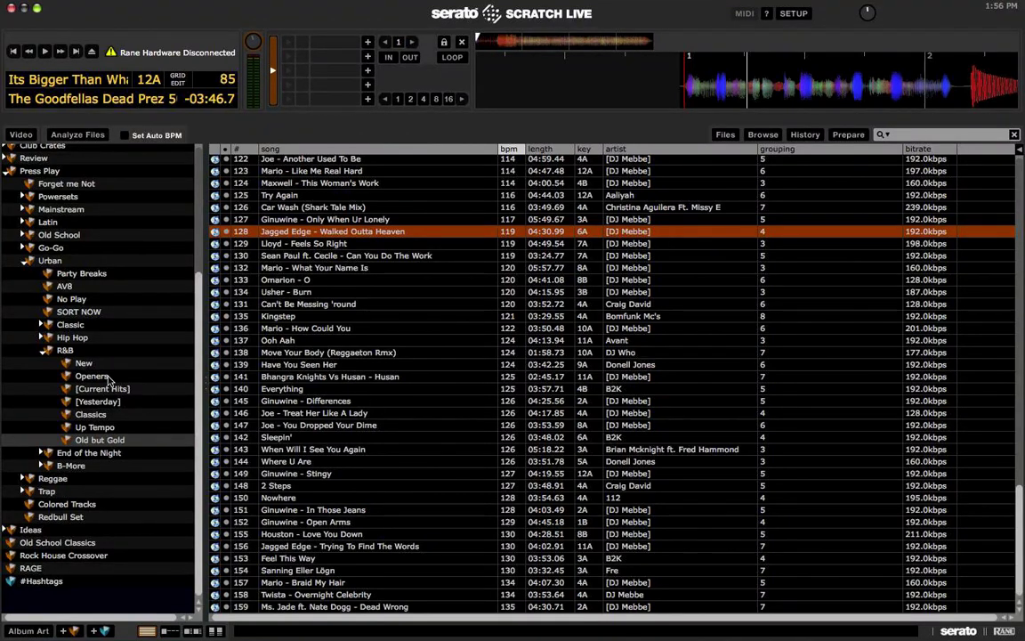
Step: Load Fall For Your Type from End of the Night › Yesterday, jump to hot cues 2 and 3, then stop
left_click(45, 352)
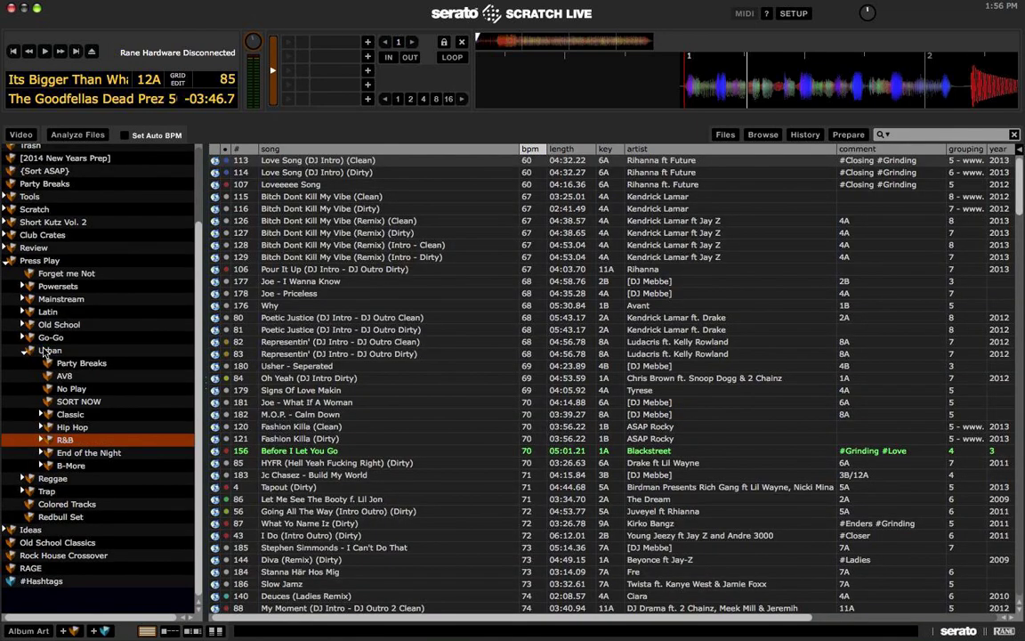
left_click(44, 452)
left_click(126, 480)
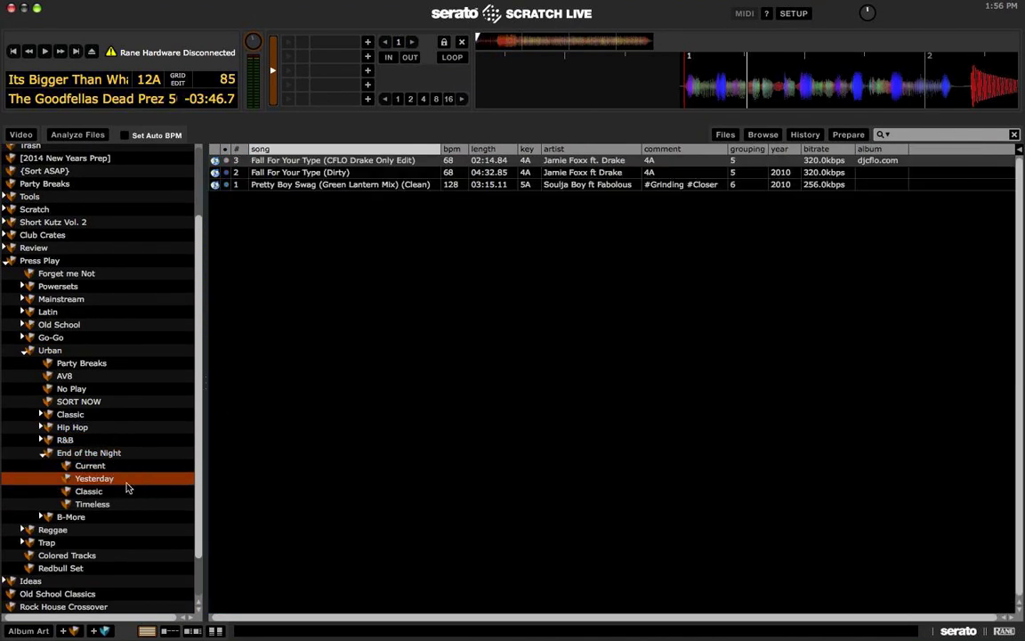
key("Tab")
key("shift+Left")
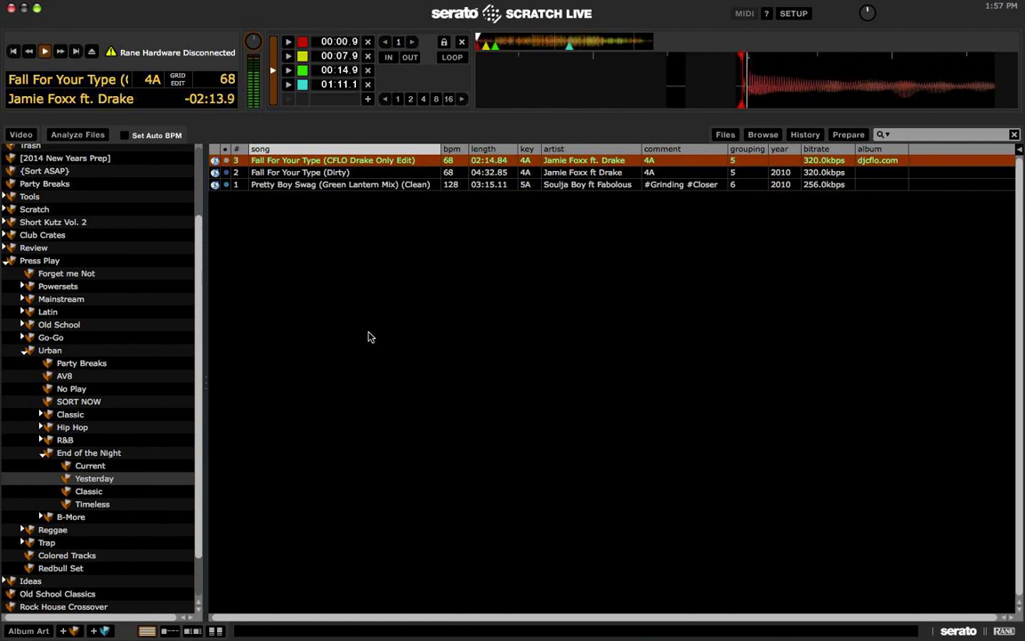
key("2")
key("3")
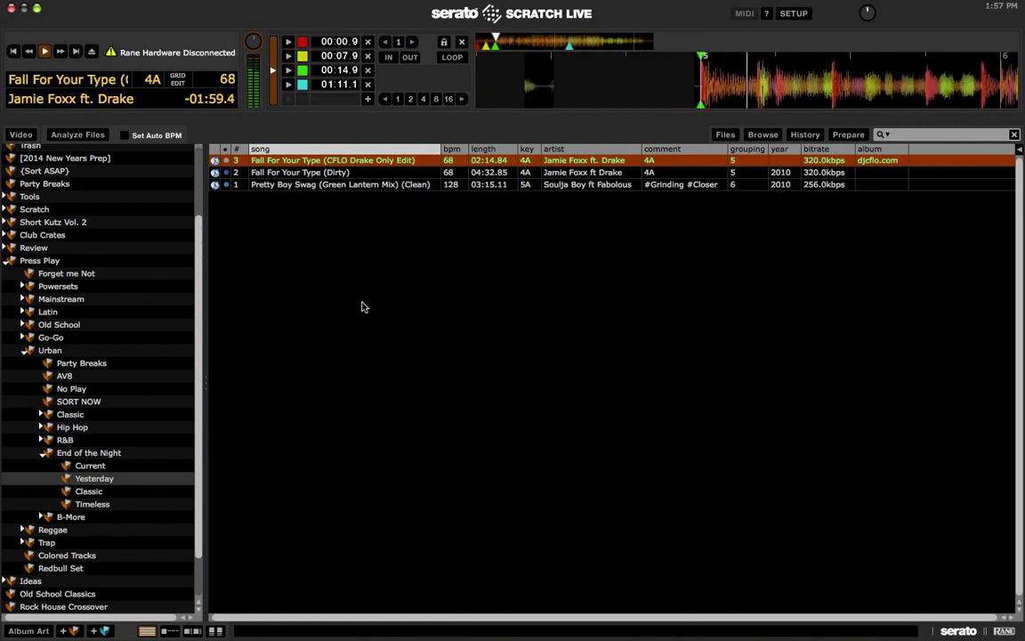
key("space")
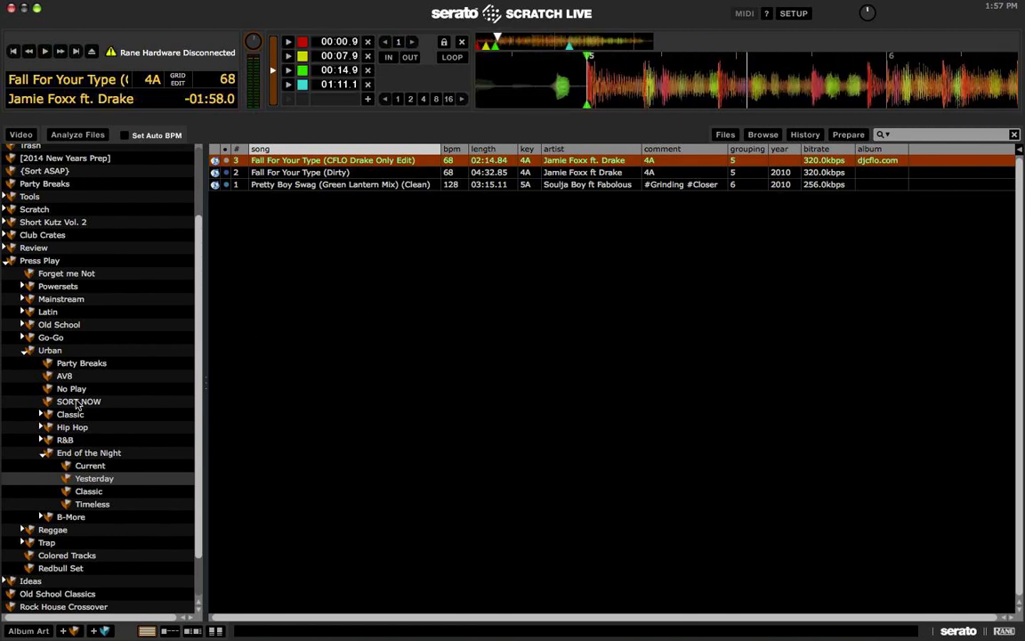
Step: Collapse End of the Night and list the B-More crate's tracks, leaving B-More collapsed
left_click(46, 453)
left_click(71, 465)
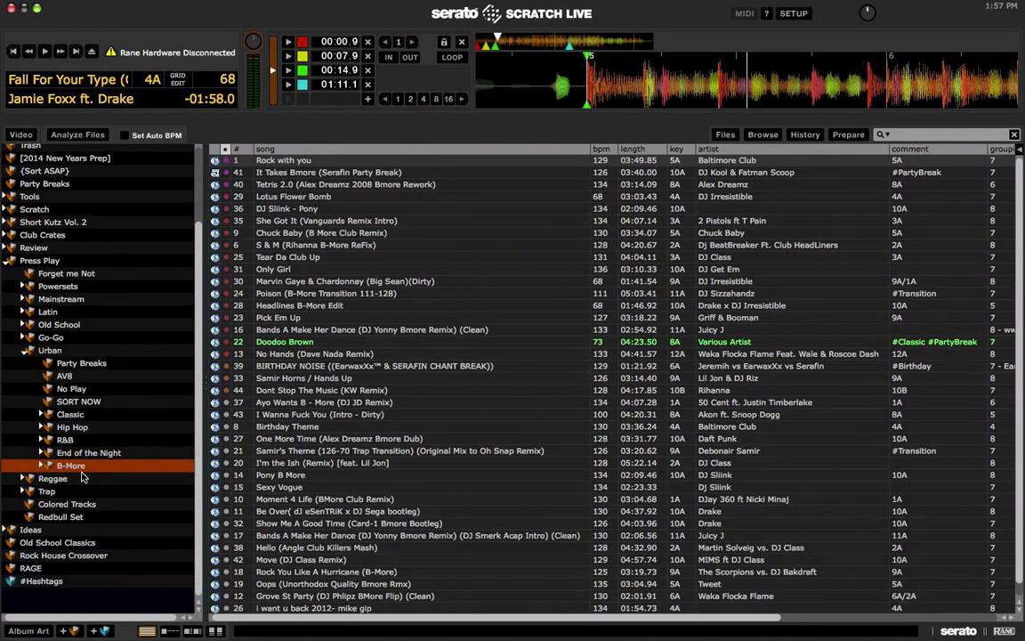
left_click(46, 465)
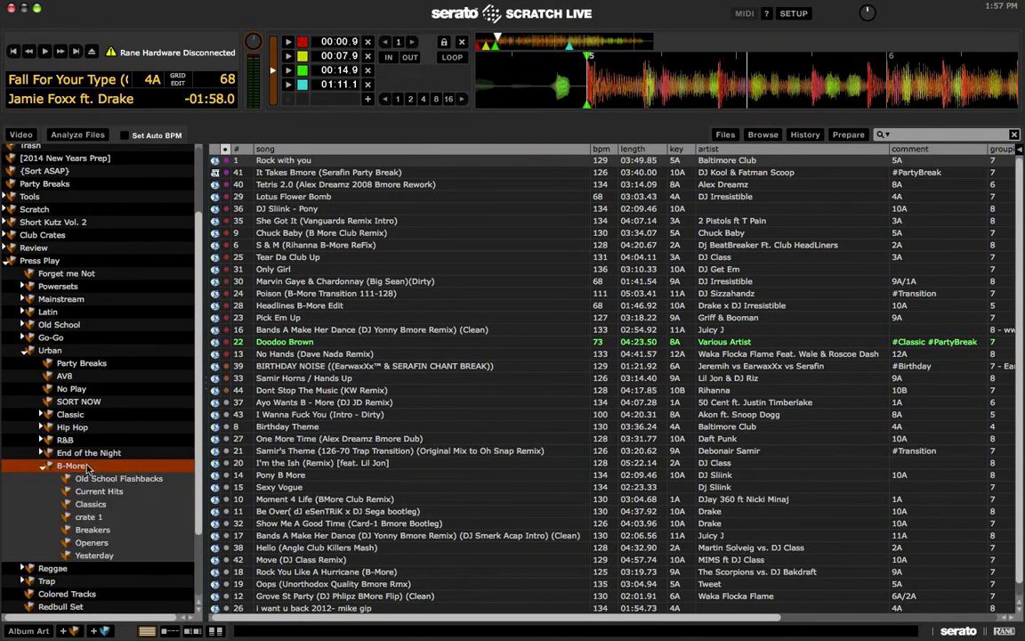
left_click(46, 465)
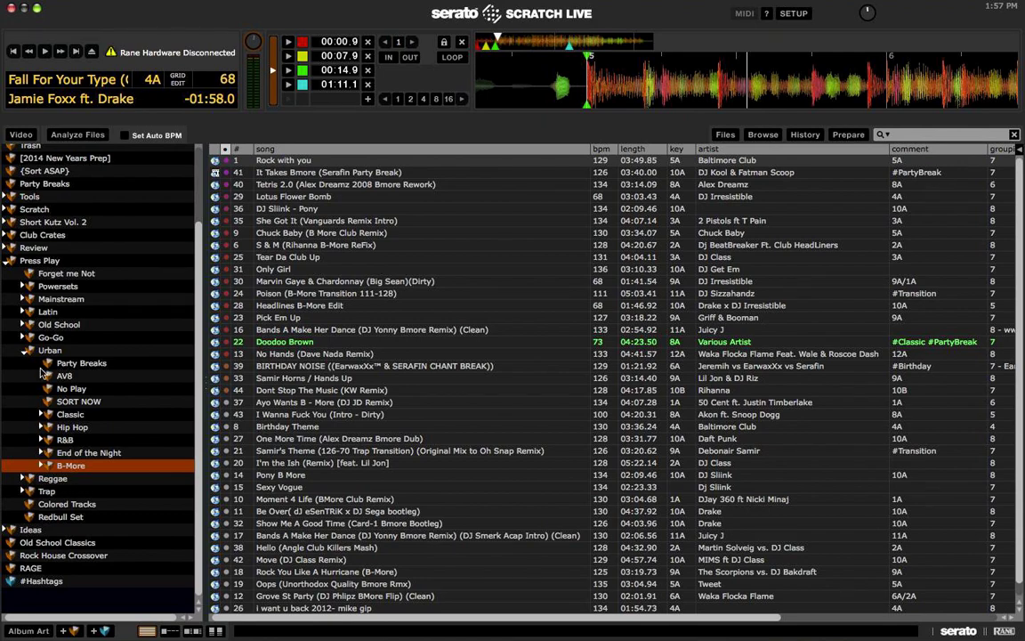
Step: Expand Reggae, Chill, Dancehall and Timeless, then select Can't Touch Me No More in Diwali Riddim
left_click(26, 350)
left_click(31, 458)
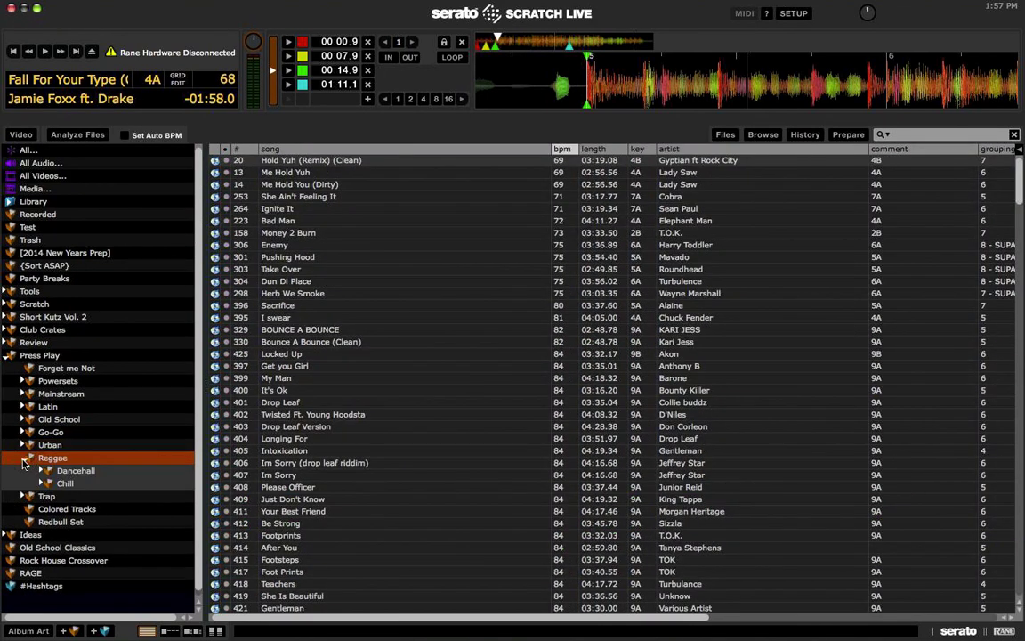
left_click(49, 476)
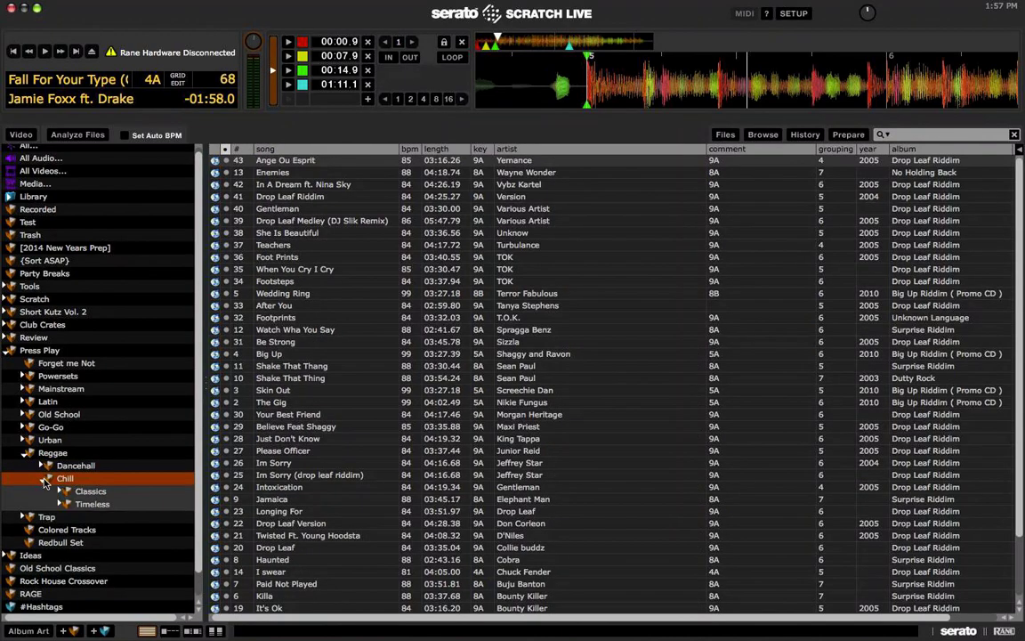
left_click(45, 466)
scroll(62, 436, "down", 4)
left_click(62, 429)
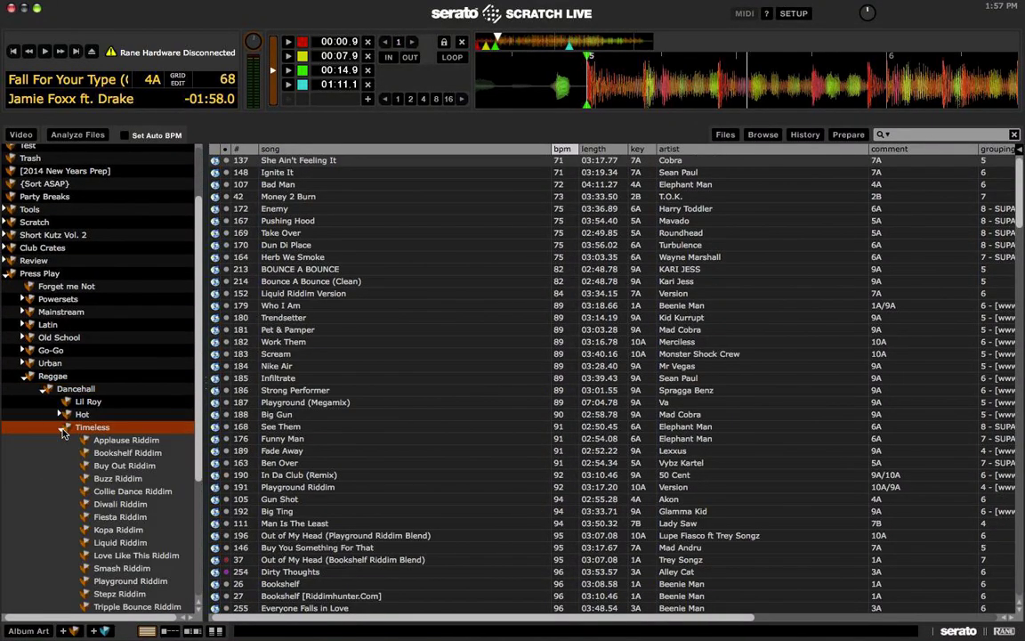
scroll(133, 428, "down", 6)
left_click(125, 377)
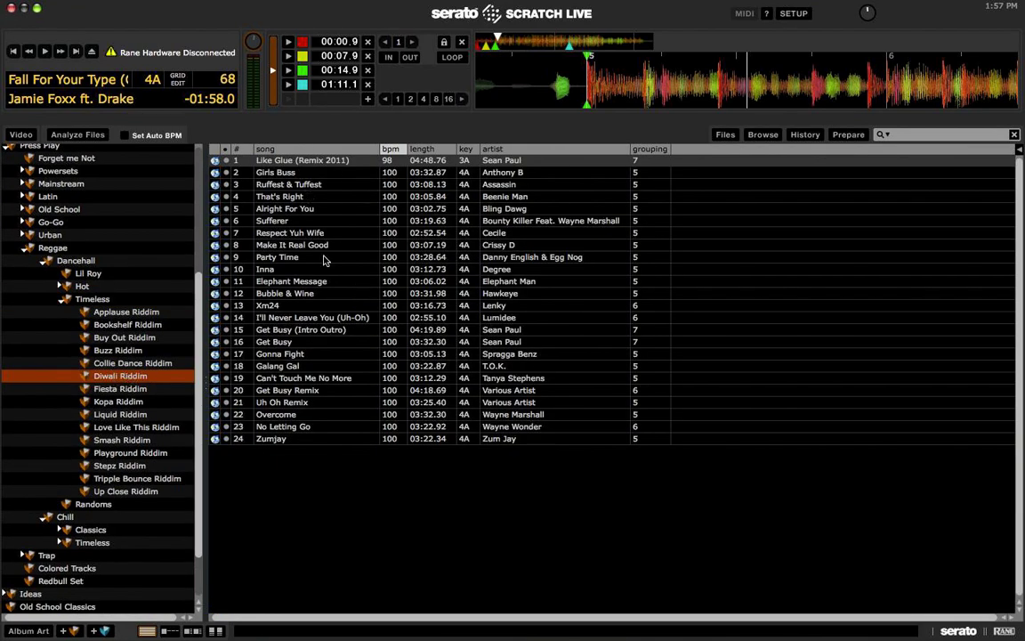
left_click(306, 378)
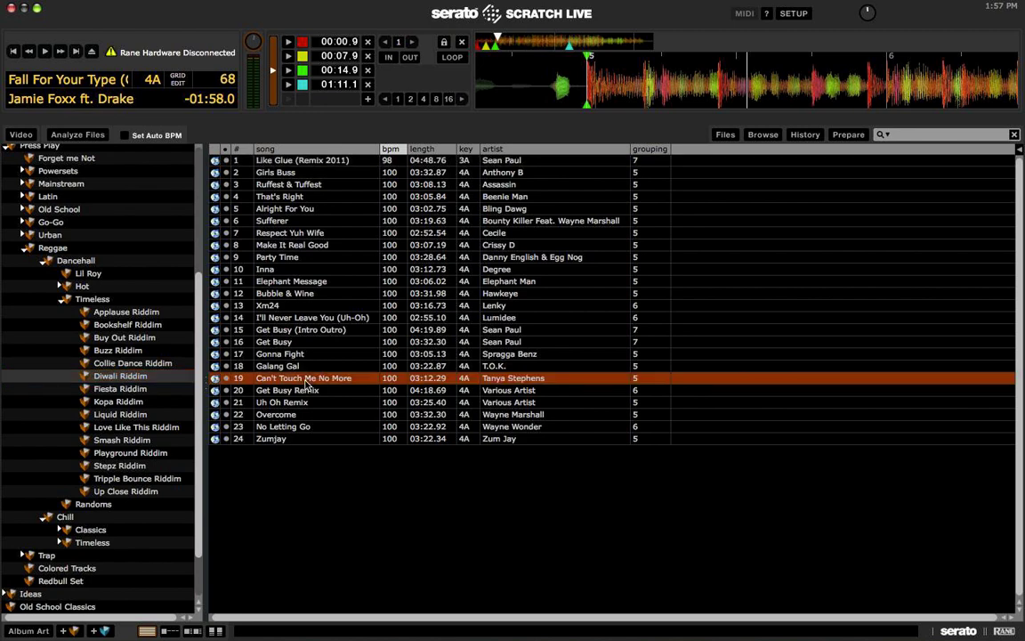
Step: Browse the Hot crate's ATM and Hold Yuh riddims and load Hold Yuh (Intro Outro) onto a deck
left_click(82, 286)
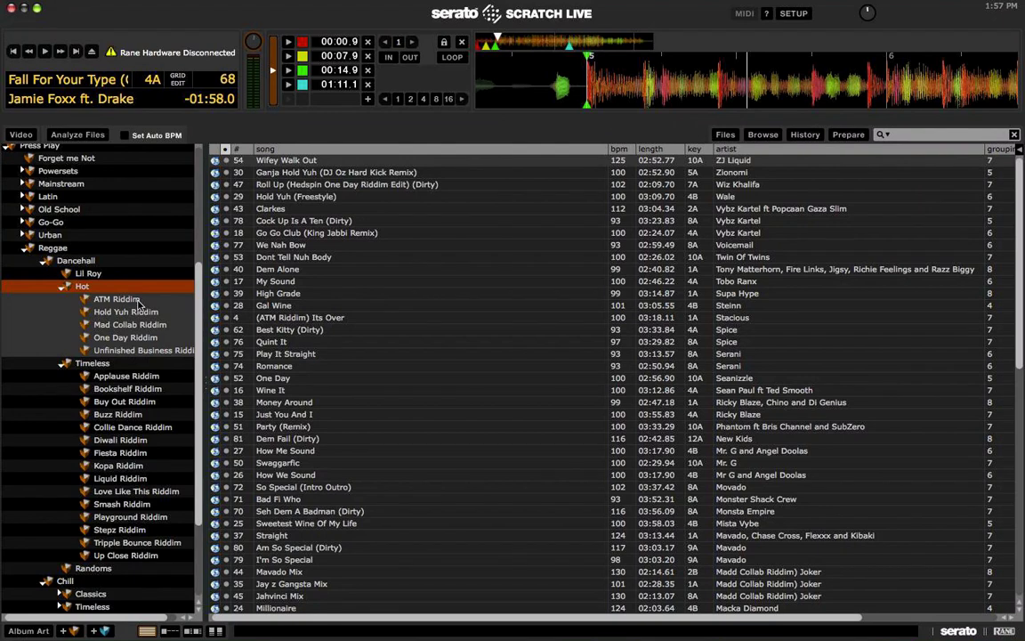
left_click(136, 300)
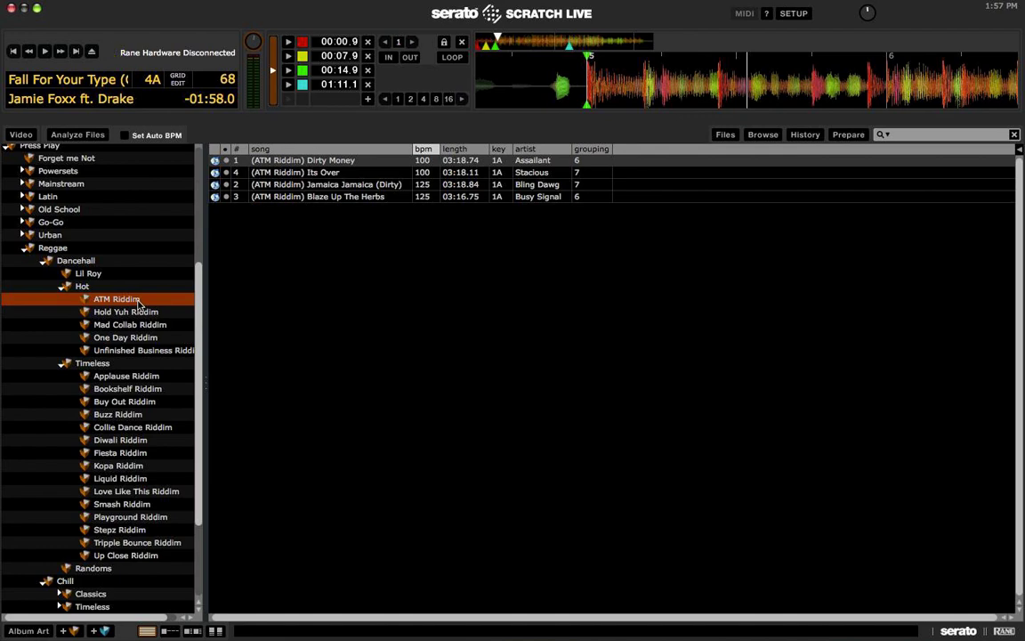
left_click(293, 261)
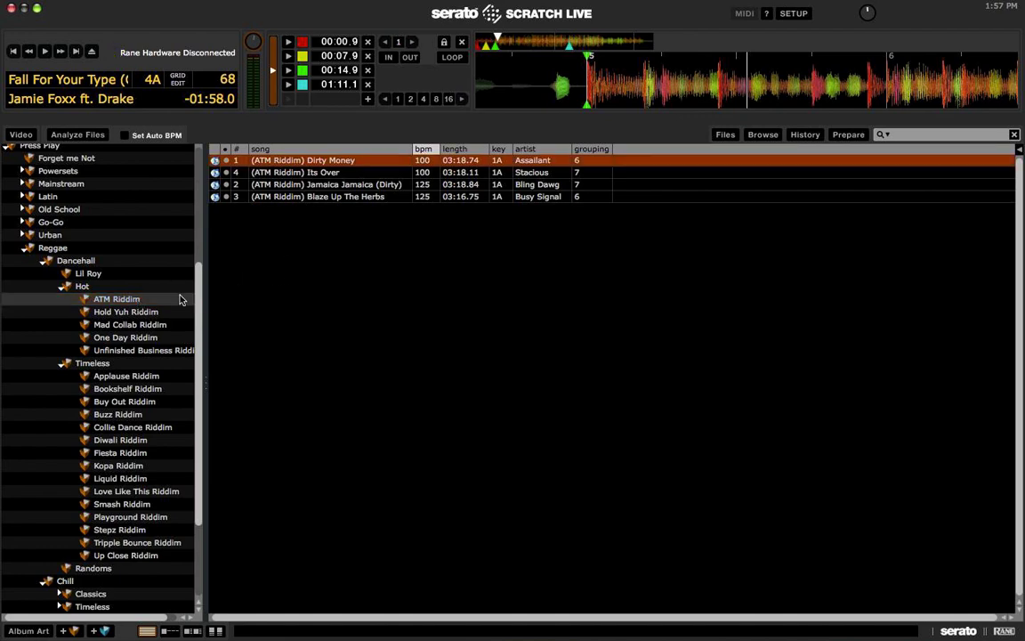
left_click(129, 311)
left_click(374, 297)
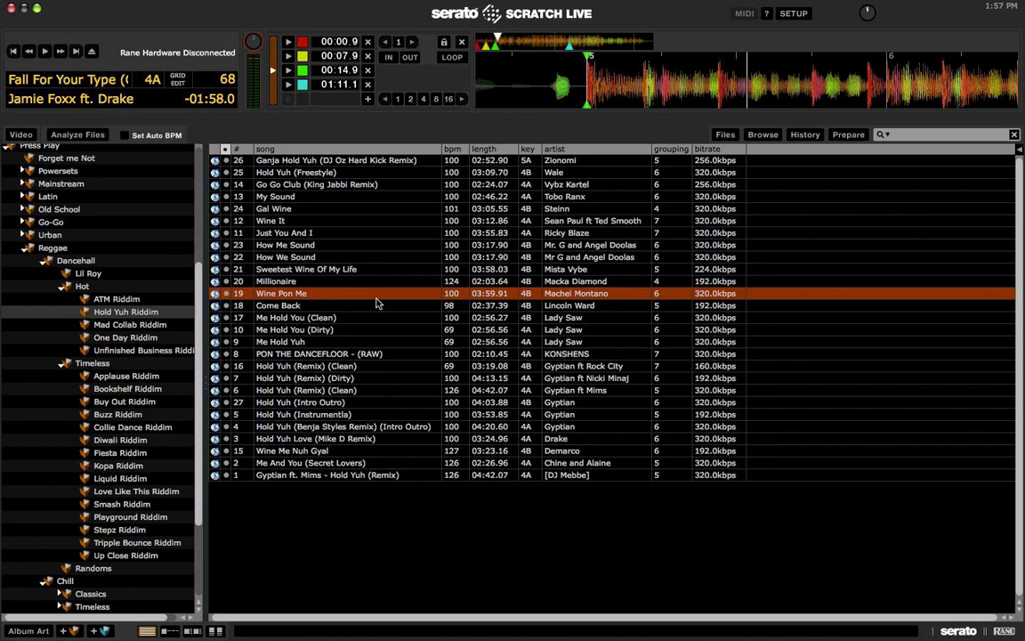
key("Down")
key("Down")
key("Down")
key("Down")
key("Down")
key("Down")
key("Down")
key("Down")
key("Down")
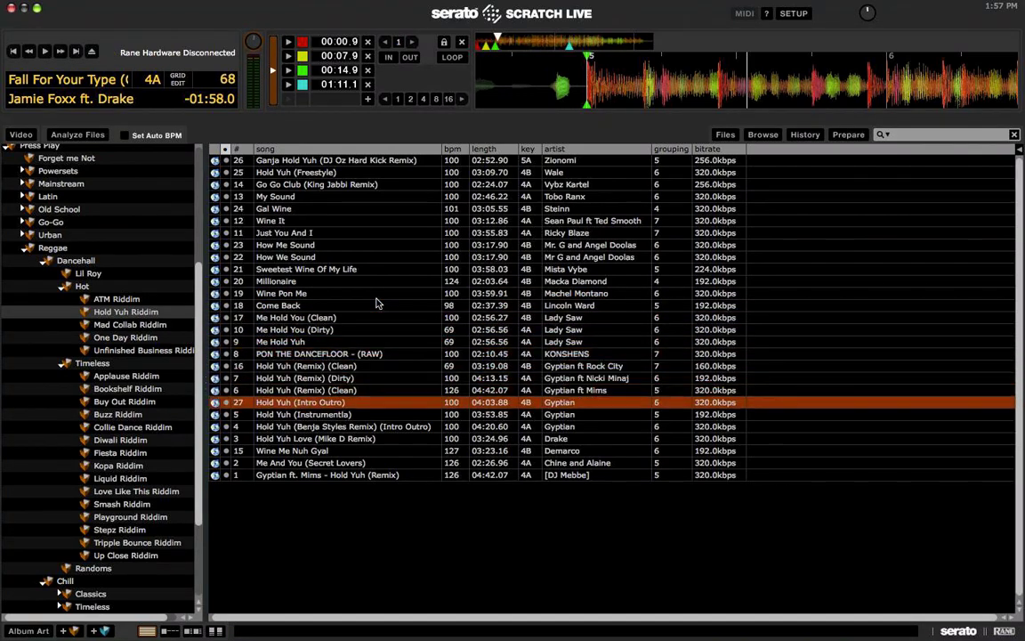
key("shift+Left")
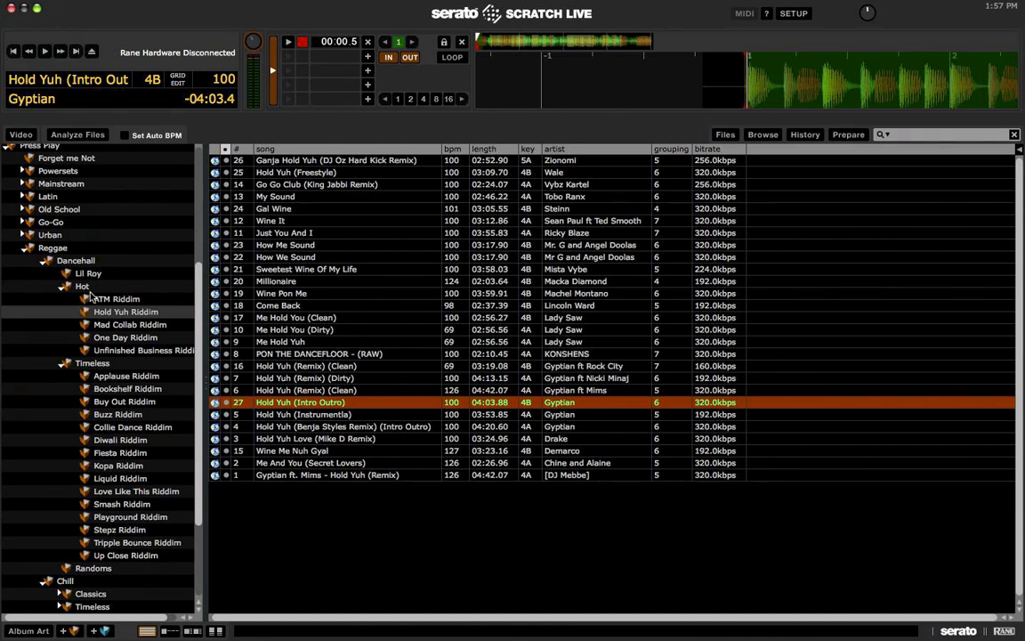
Step: Collapse Hot and Dancehall's Timeless, then browse the Randoms and Chill Classics crates
left_click(62, 289)
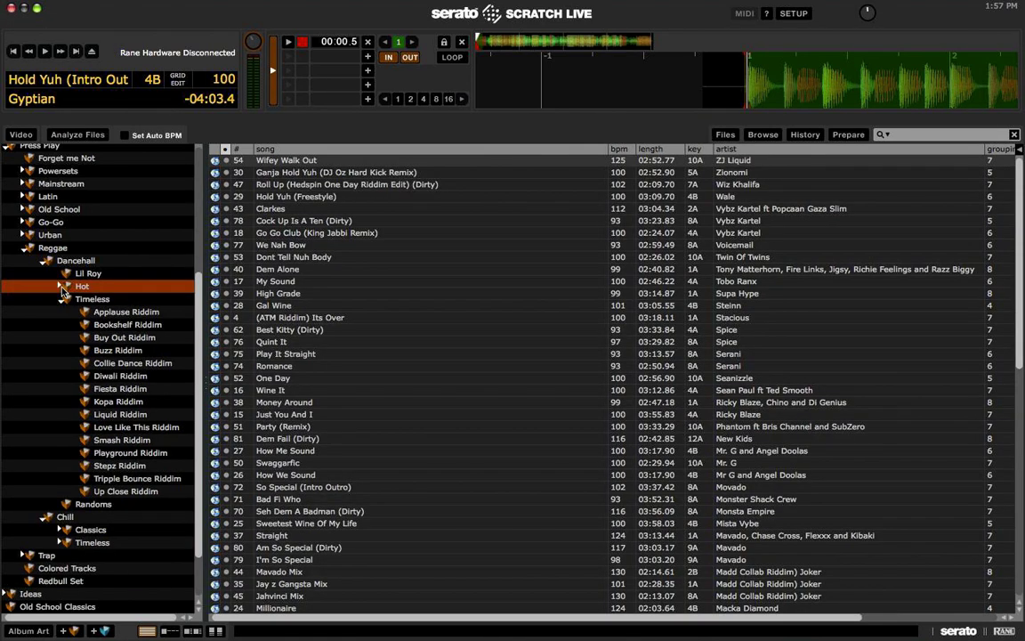
scroll(62, 289, "up", 3)
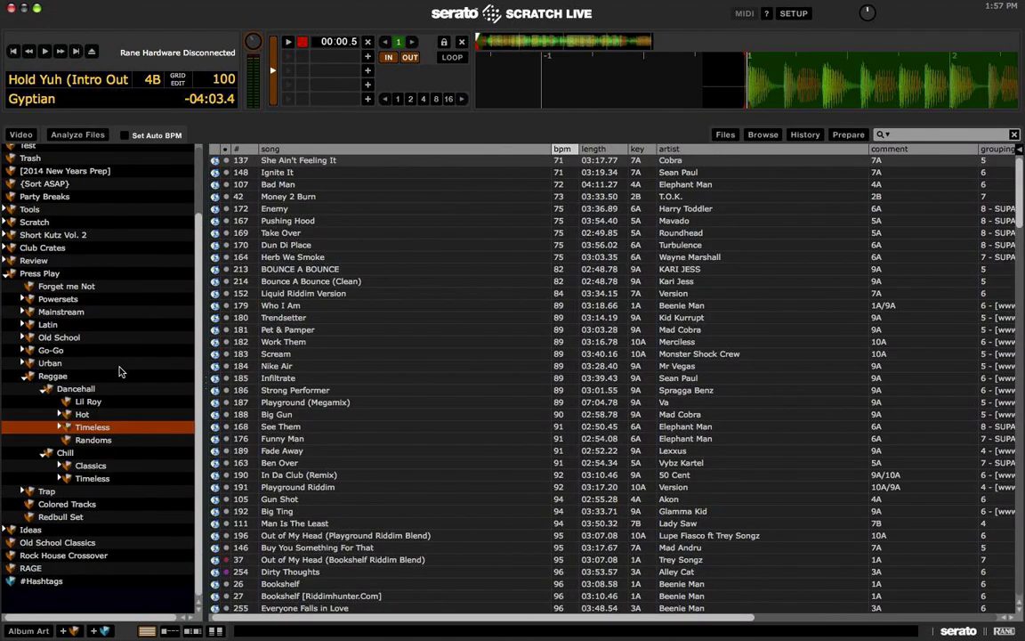
left_click(88, 402)
left_click(284, 269)
left_click(307, 389)
left_click(119, 442)
left_click(90, 465)
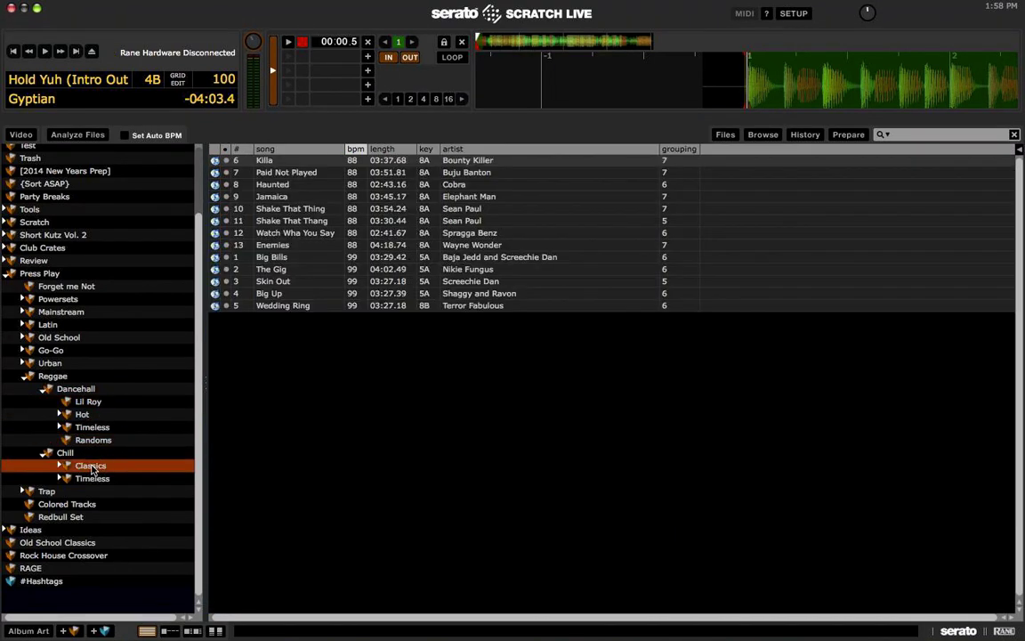
Step: Load Believe Feat Shaggy from Chill › Timeless › Drop Leaf Riddim onto a deck, then stop it
left_click(64, 479)
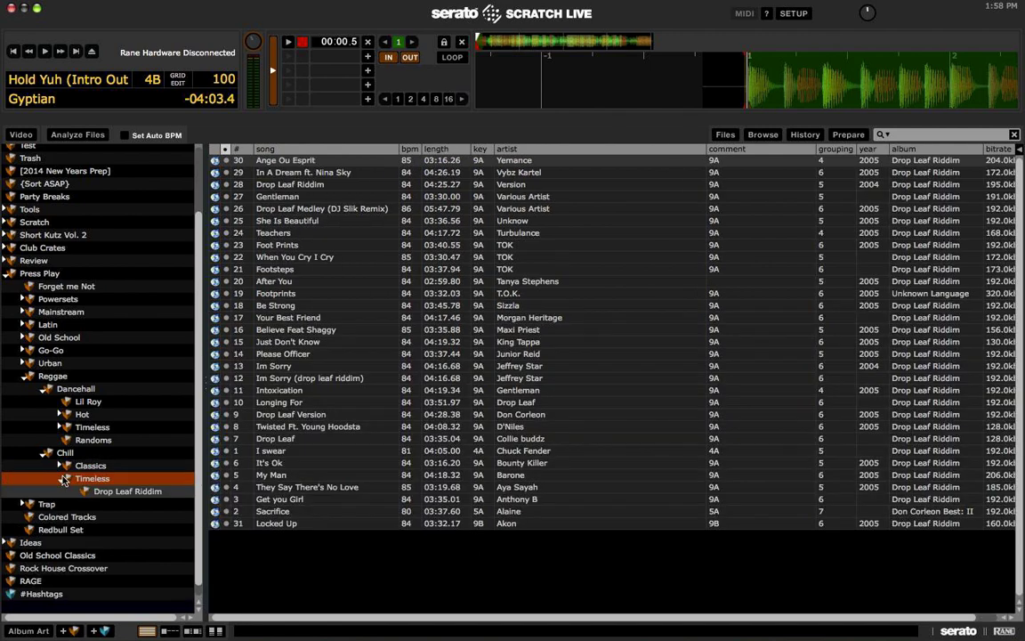
left_click(89, 492)
left_click(382, 331)
key("shift+Left")
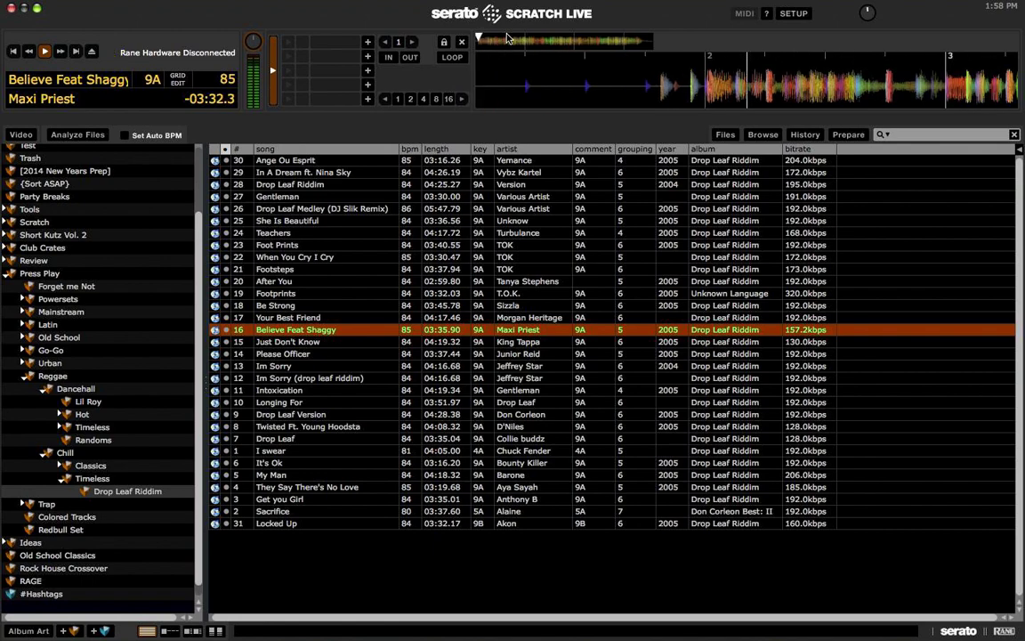
key("space")
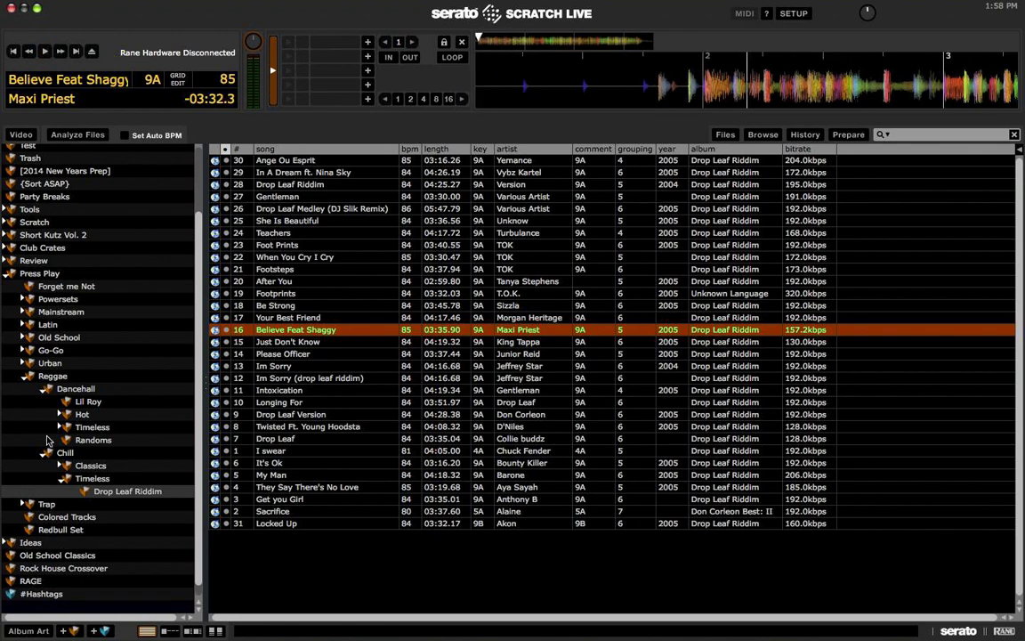
Step: Browse the Reggae, Redbull Set, Colored Tracks and Trap crates, then collapse Press Play and list #Hashtags
left_click(45, 392)
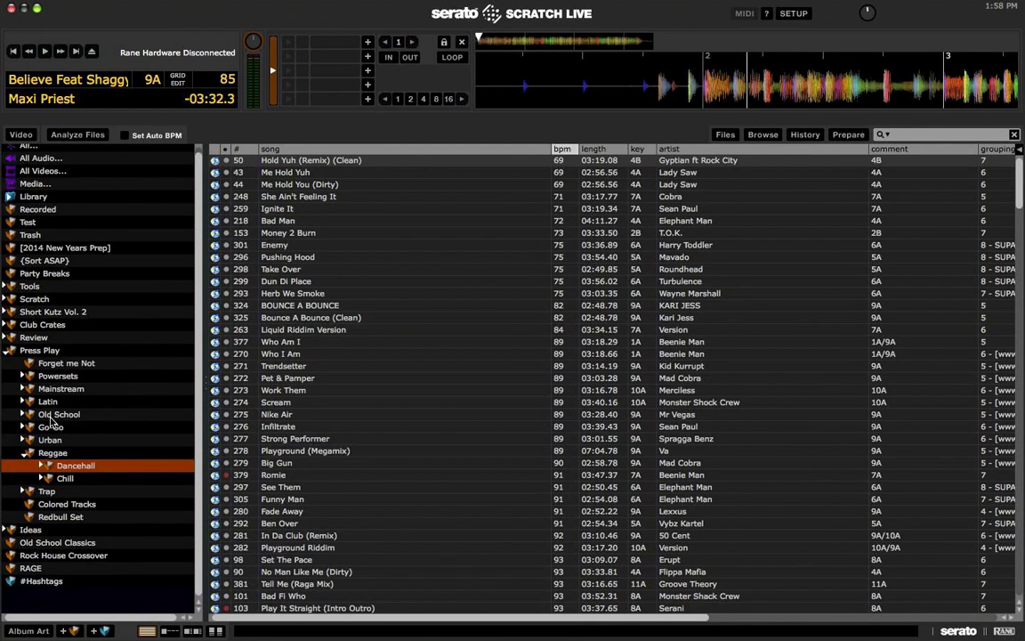
left_click(51, 453)
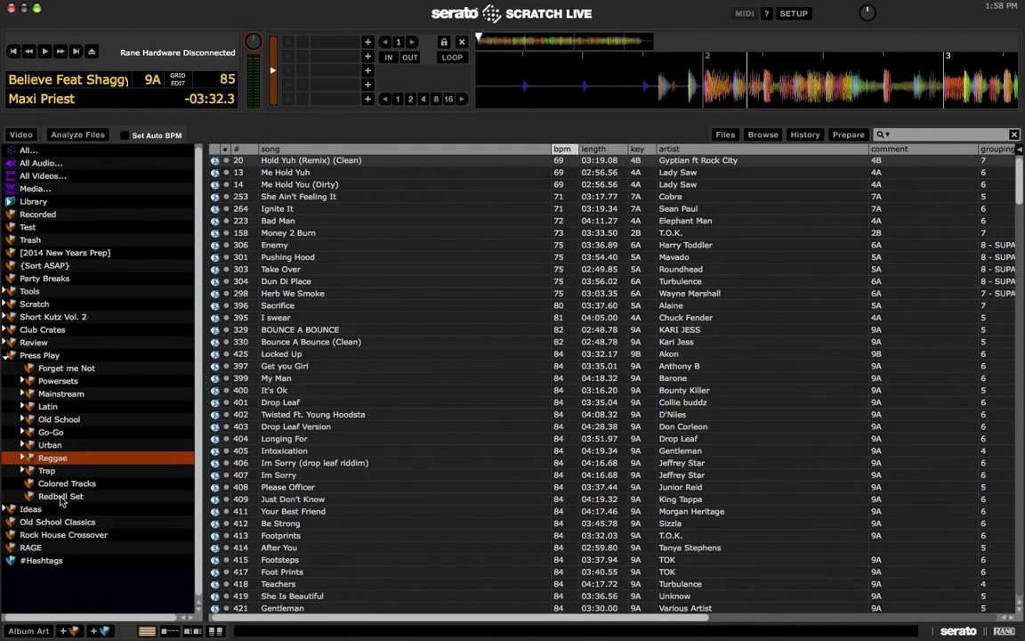
left_click(60, 497)
left_click(64, 484)
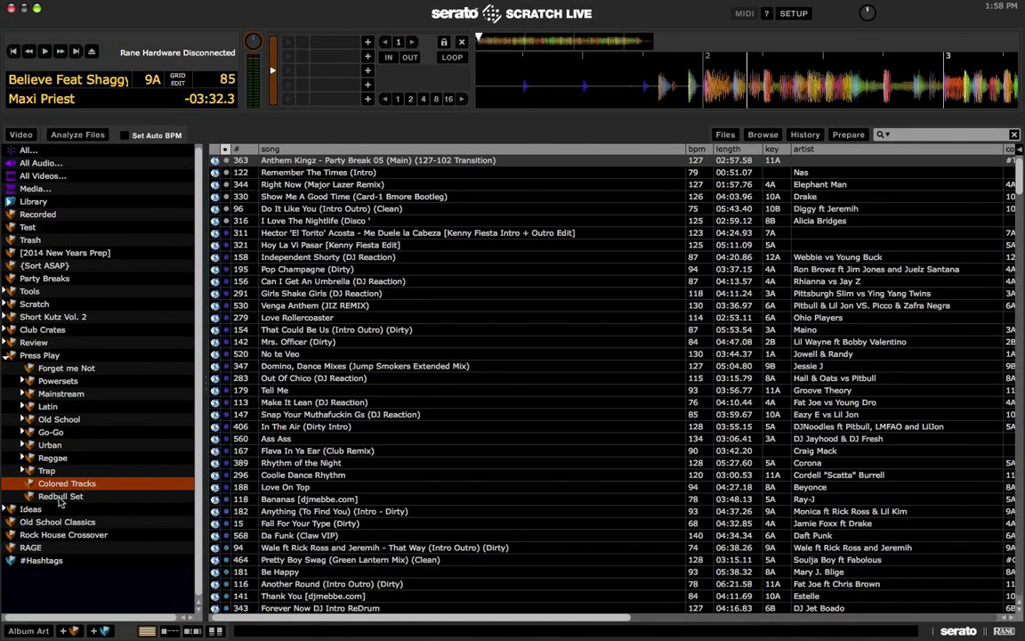
left_click(62, 495)
left_click(76, 484)
left_click(70, 472)
scroll(584, 277, "down", 3)
scroll(585, 277, "up", 3)
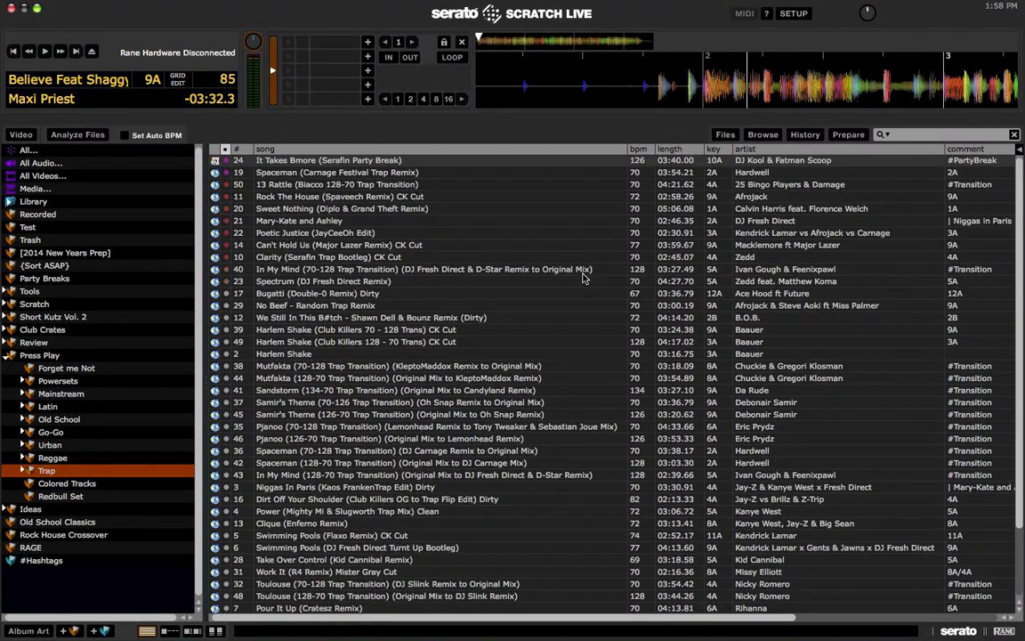
left_click(8, 355)
left_click(85, 424)
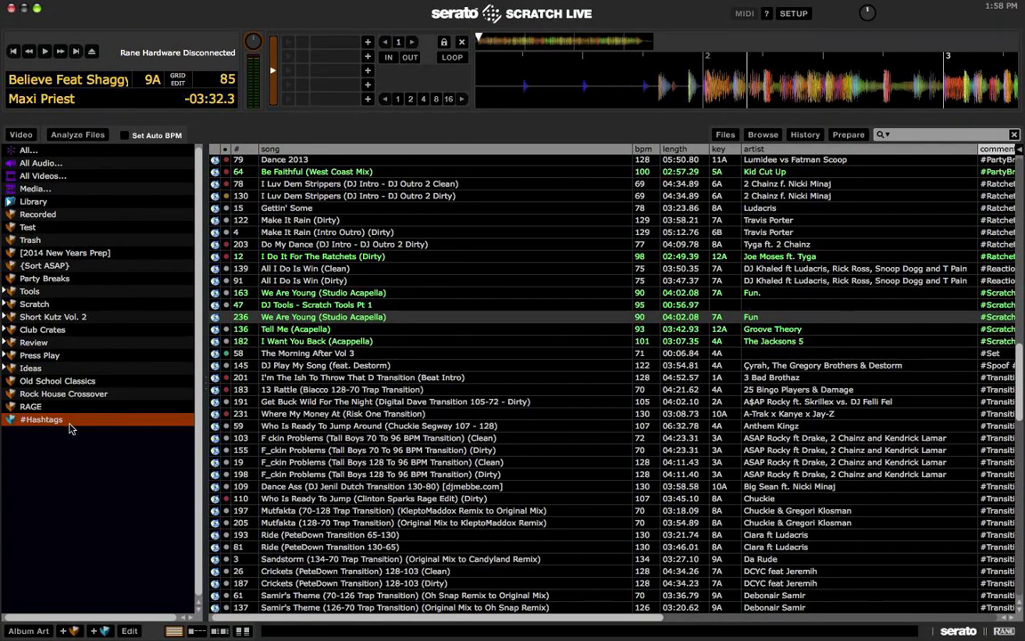
Step: Hide the grouping column in the #Hashtags list and select the Ester Dean ft Lil Wayne track
scroll(585, 365, "down", 20)
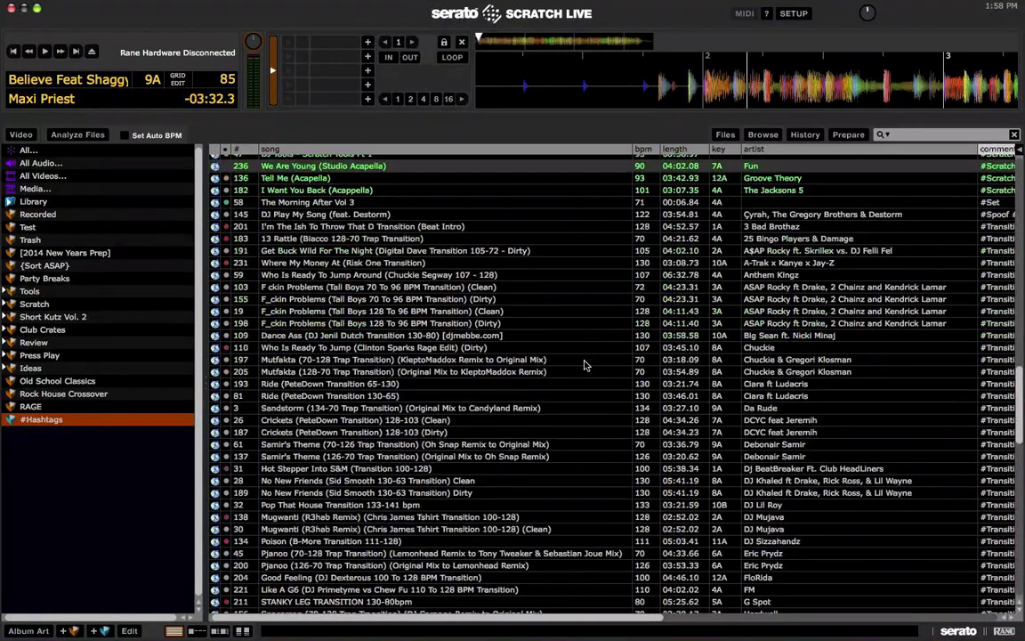
scroll(585, 365, "right", 5)
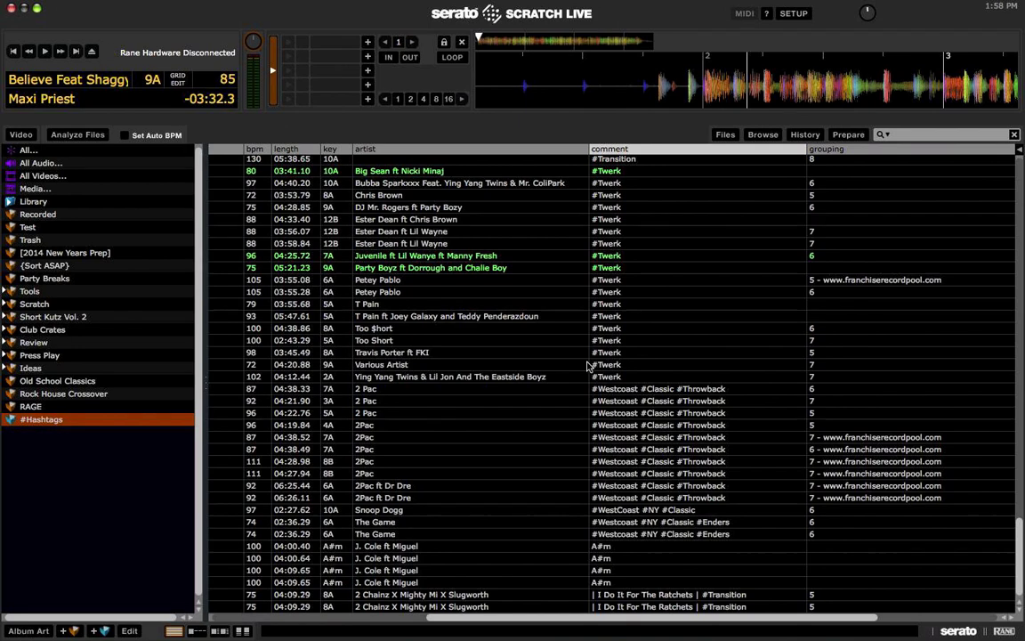
scroll(587, 365, "right", 5)
scroll(587, 365, "up", 2)
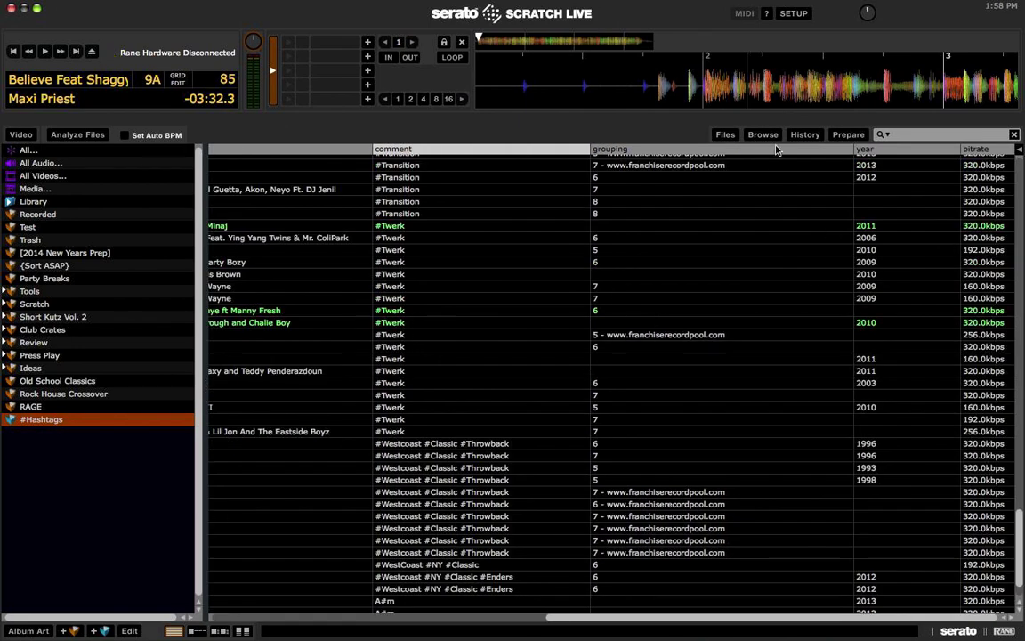
left_click(1019, 148)
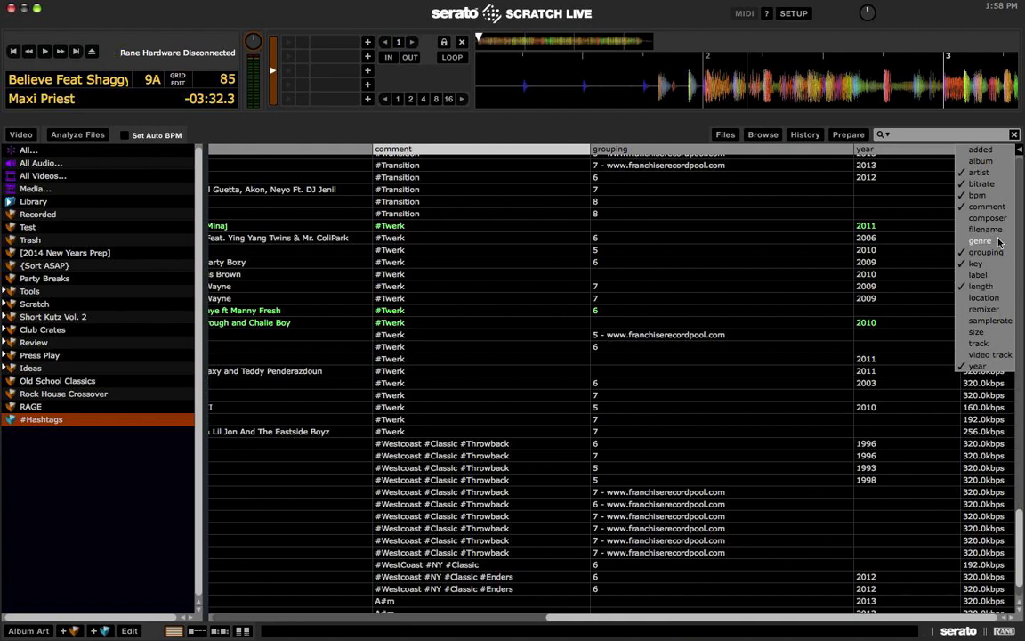
left_click(985, 251)
left_click(721, 298)
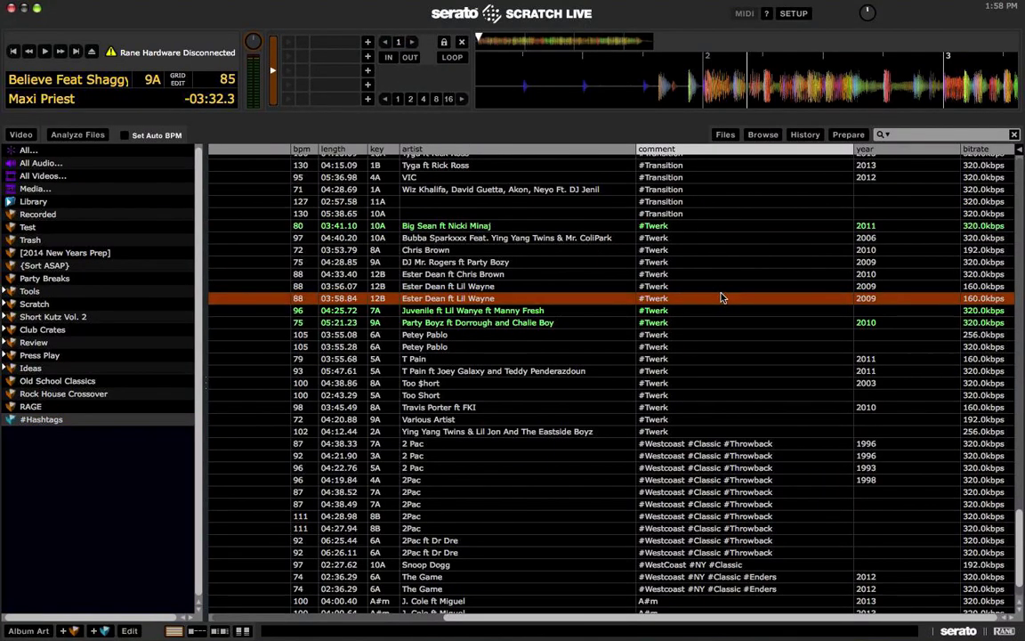
Step: Sort the whole library by key and load the 3 Bad Brothaz transition track onto the left deck
left_click(49, 148)
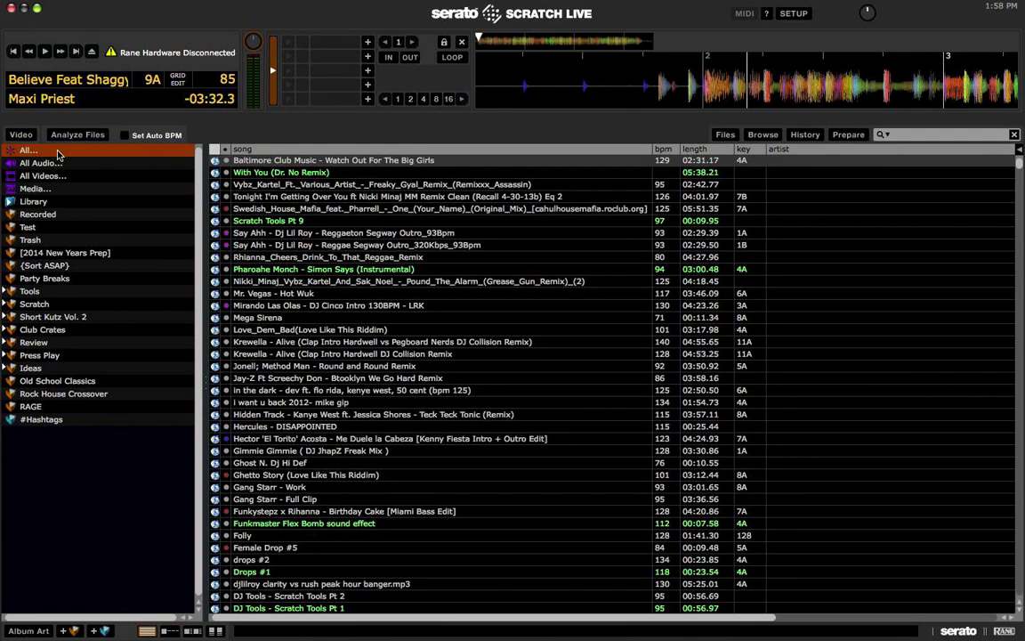
left_click(382, 378)
left_click(664, 149)
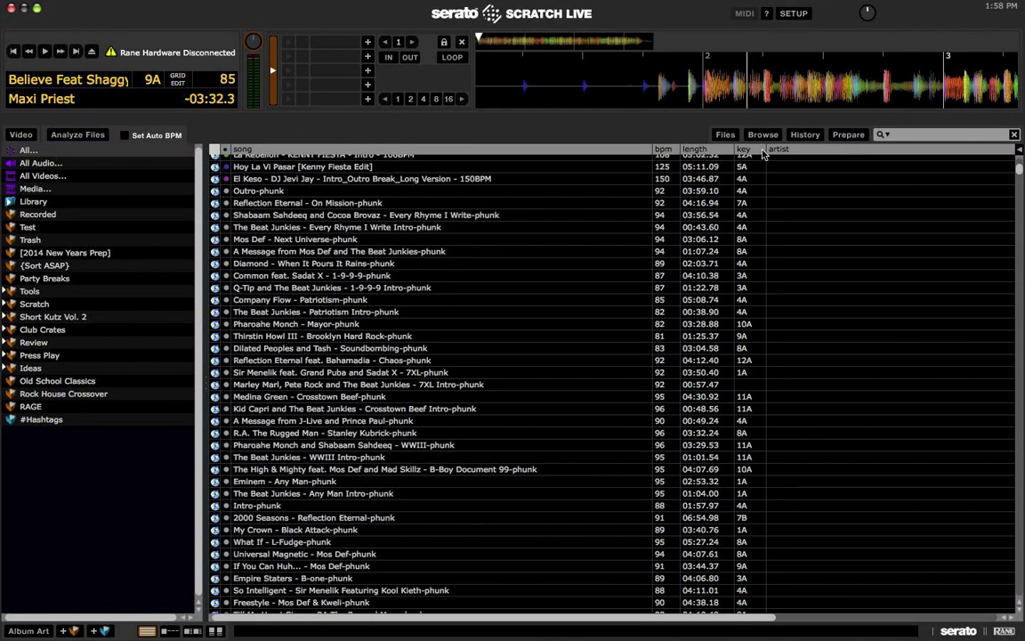
left_click(748, 150)
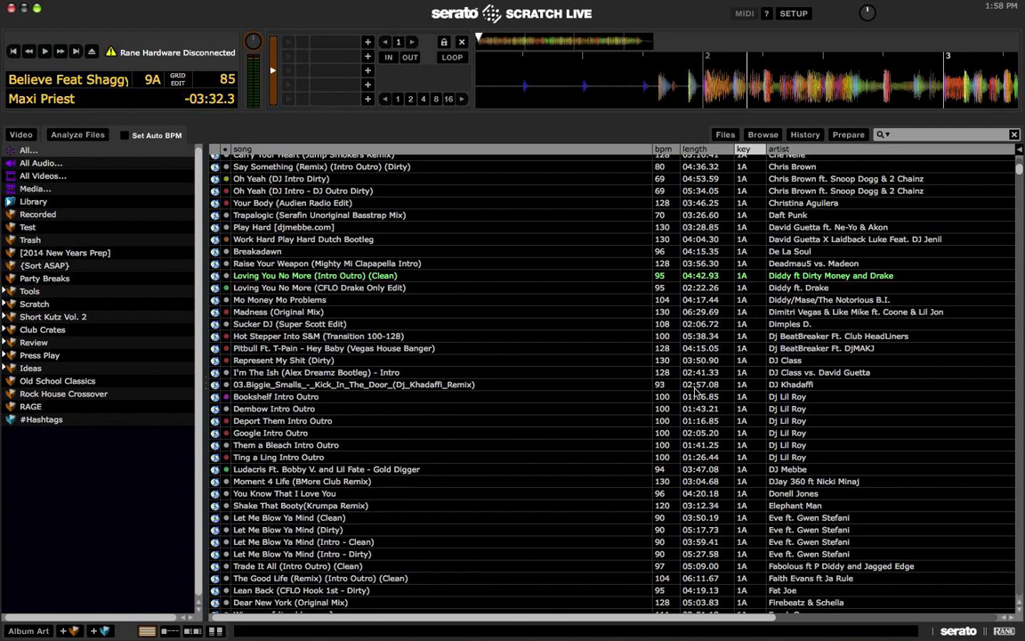
scroll(696, 392, "up", 10)
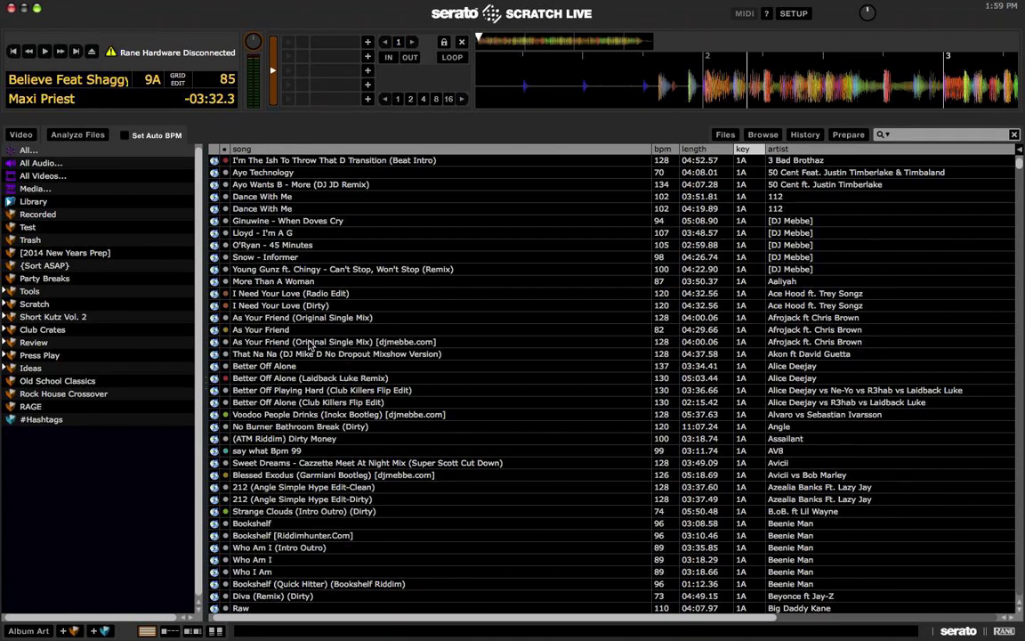
left_click(406, 162)
key("shift+Left")
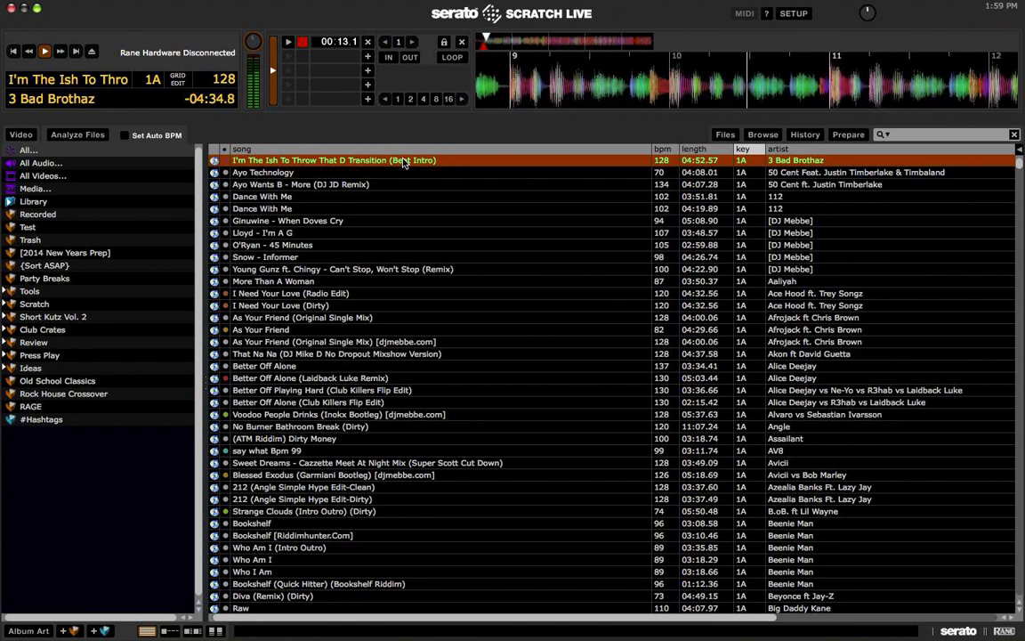
Step: Drag Chris Brown's Say Something onto the deck
scroll(354, 230, "down", 15)
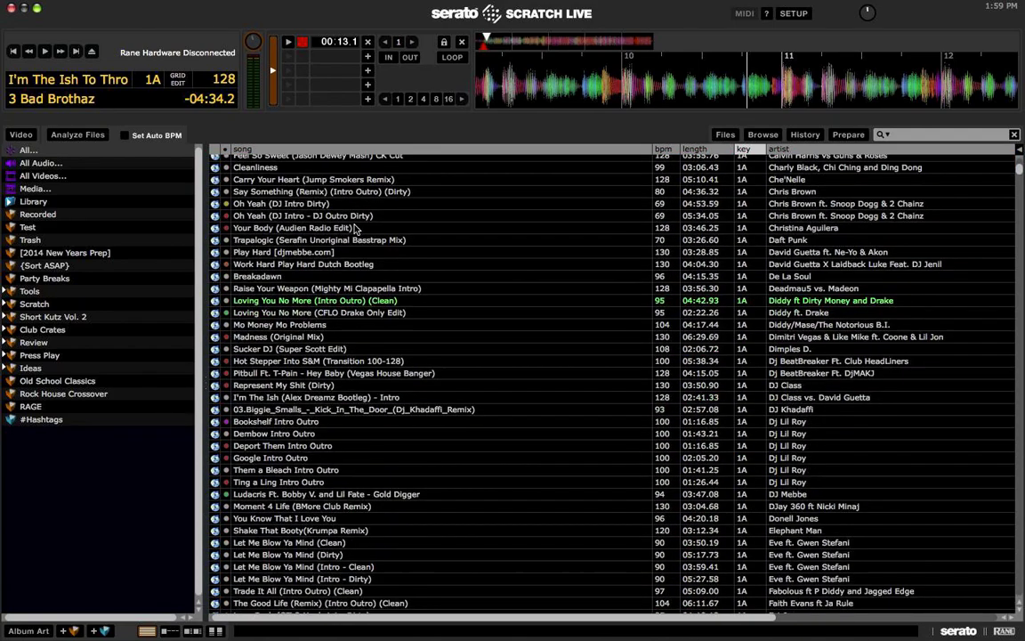
left_click_drag(321, 191, 312, 100)
scroll(267, 222, "up", 15)
Step: Give the 3 Bad Brothaz track a colour and drag it into a new crate
left_click(258, 161)
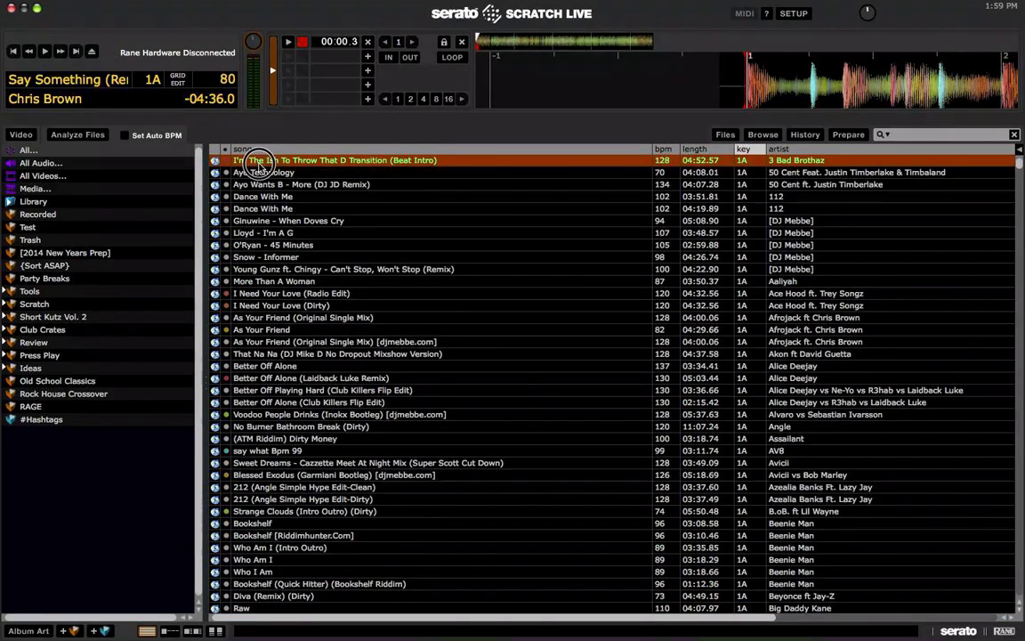
right_click(225, 153)
left_click(218, 165)
left_click_drag(238, 158, 40, 463)
Step: Name the new crate holding the 3 Bad Brothaz track 'Remember'
left_click(30, 433)
left_click(29, 433)
type("Remember")
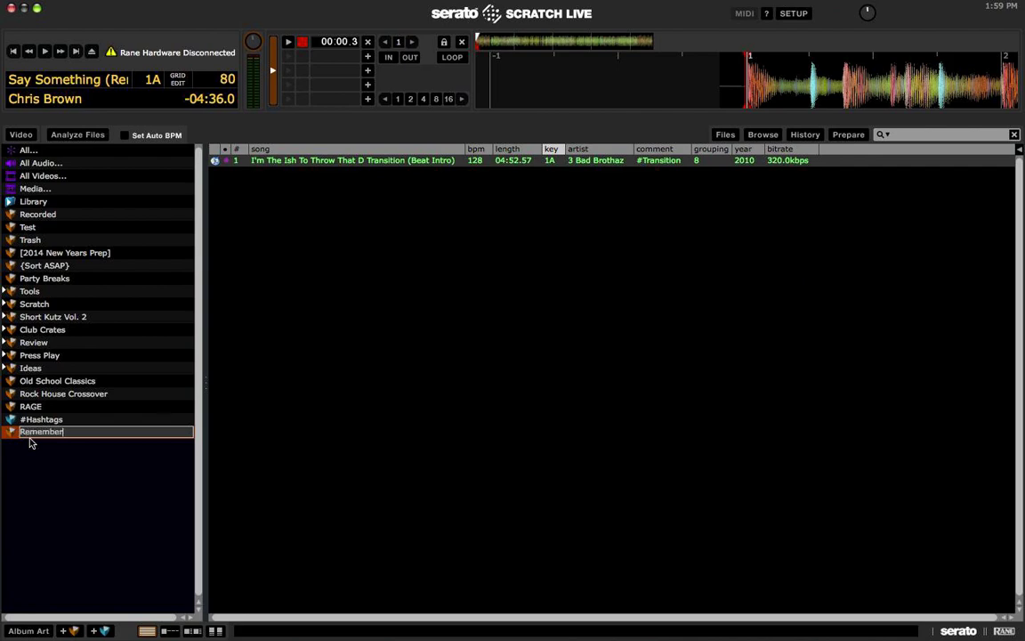
key("Return")
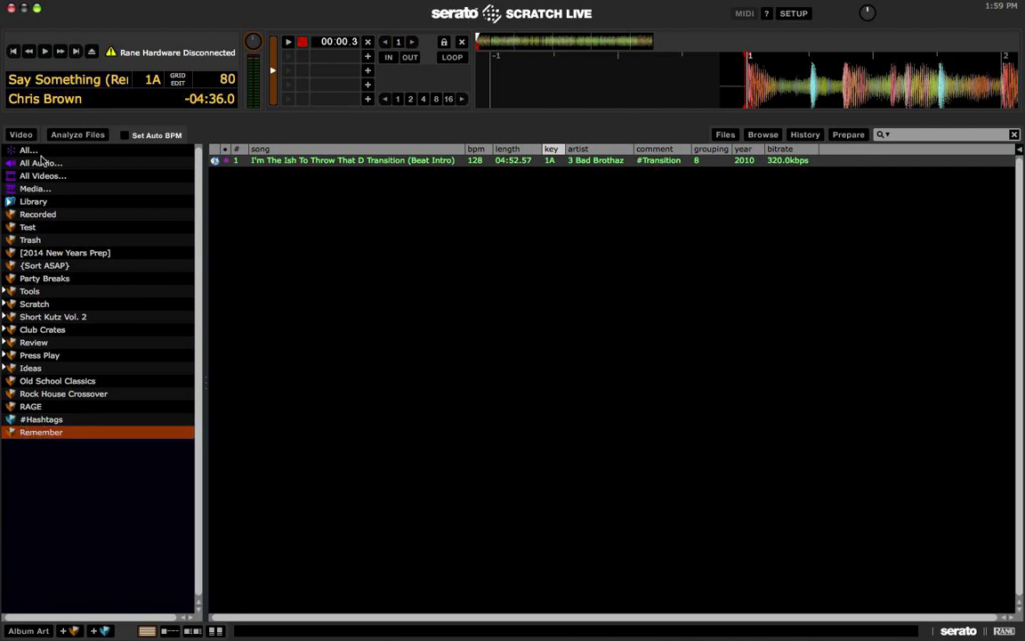
Step: Load Alice Deejay's Better Off Alone onto the left deck and drop it into a new crate
left_click(33, 151)
left_click(276, 366)
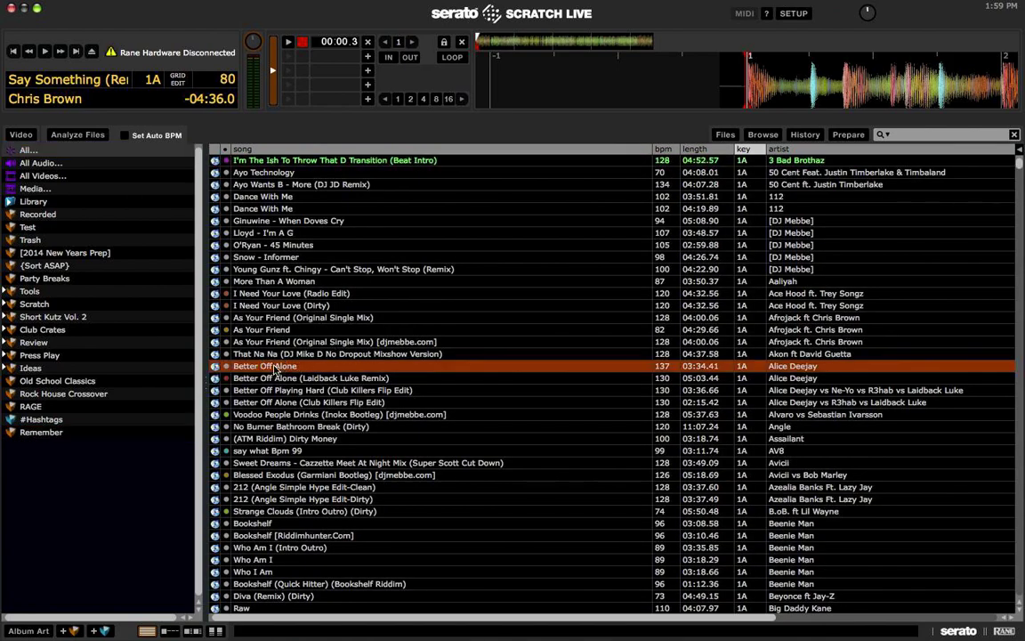
key("shift+Left")
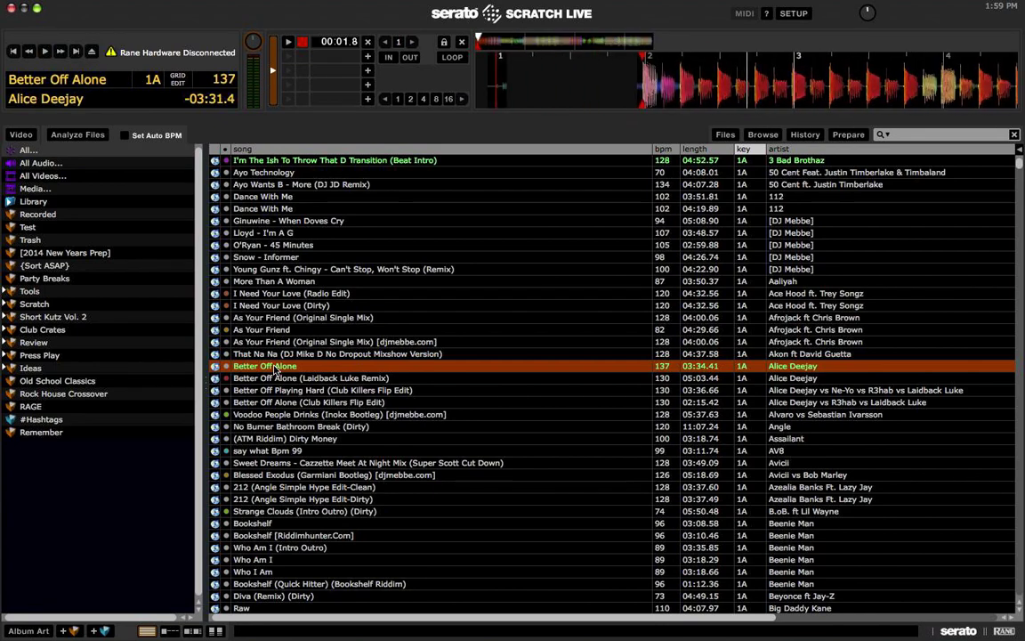
left_click_drag(276, 366, 81, 477)
Step: Try to rename the Better Off Alone crate to 'Test'
double_click(45, 445)
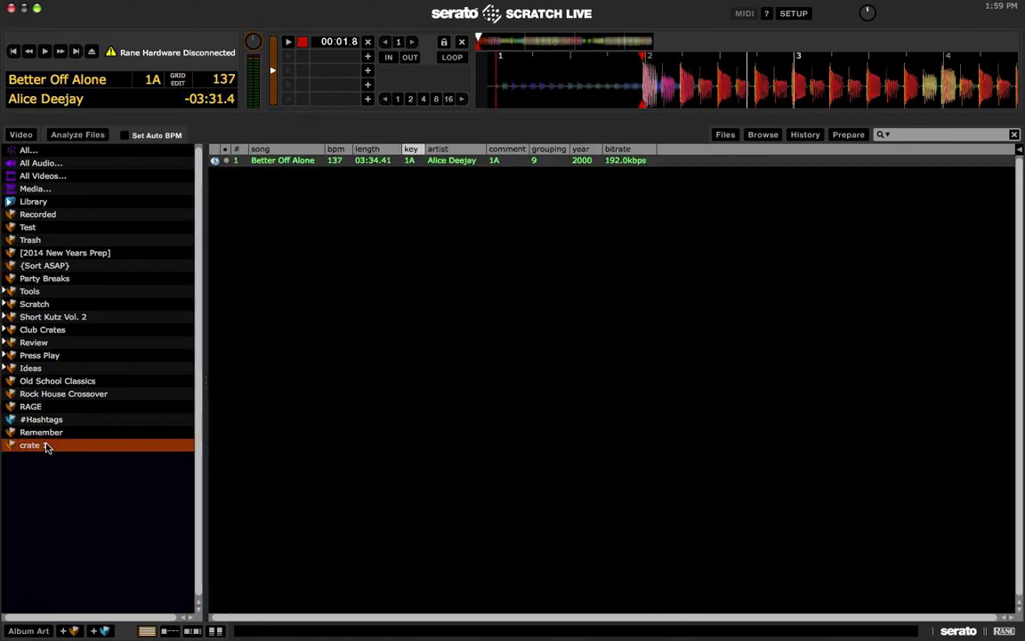
type("test")
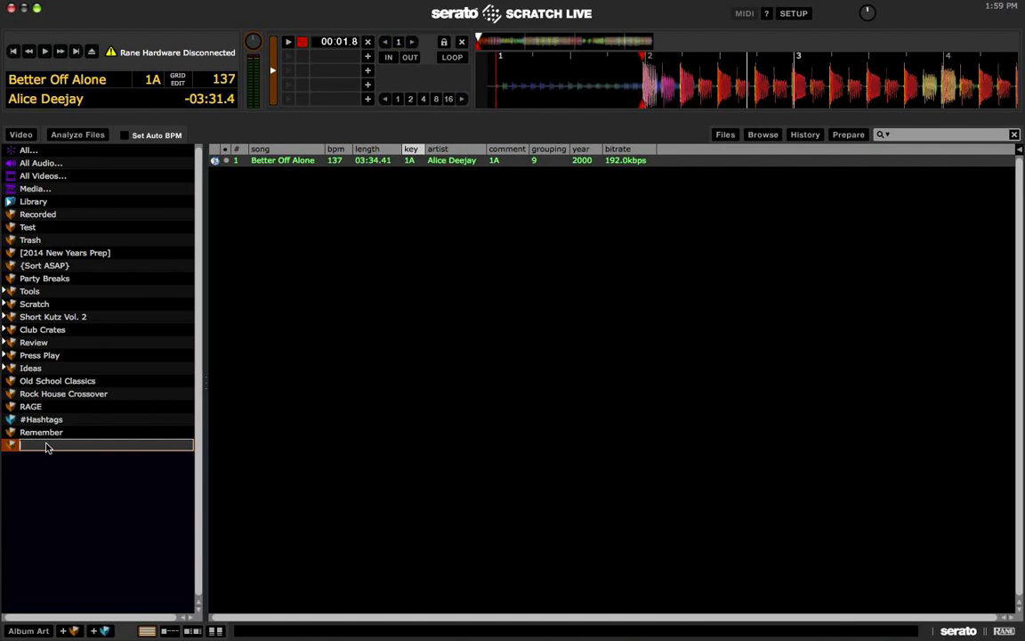
key("BackSpace")
type("Test")
key("Return")
Step: Set Better Off Alone's comment to 'Test Test Test'
left_click(447, 242)
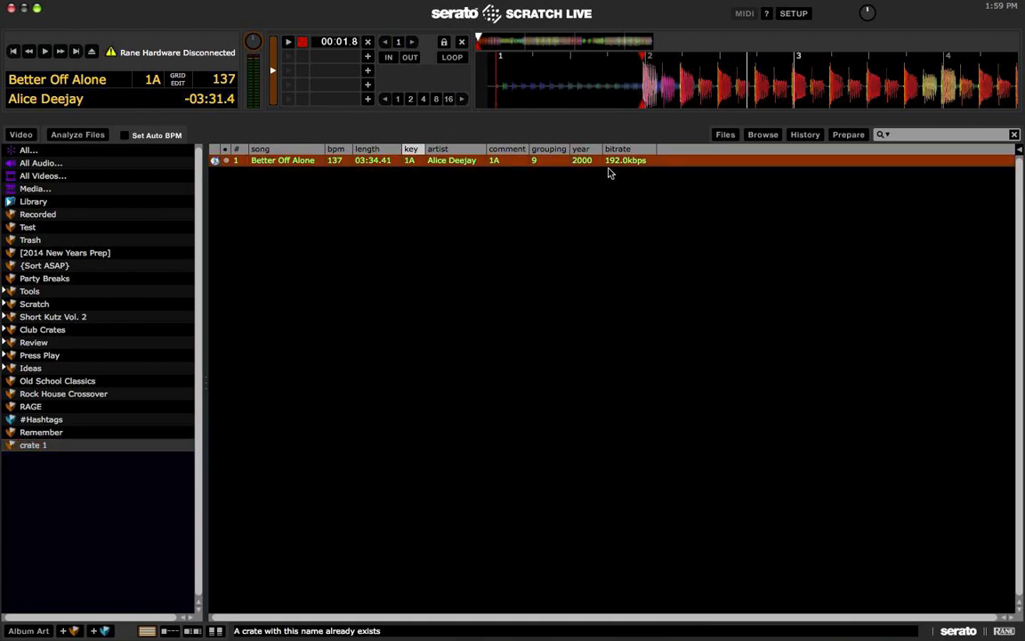
left_click(518, 165)
type("Test Test")
key("Return")
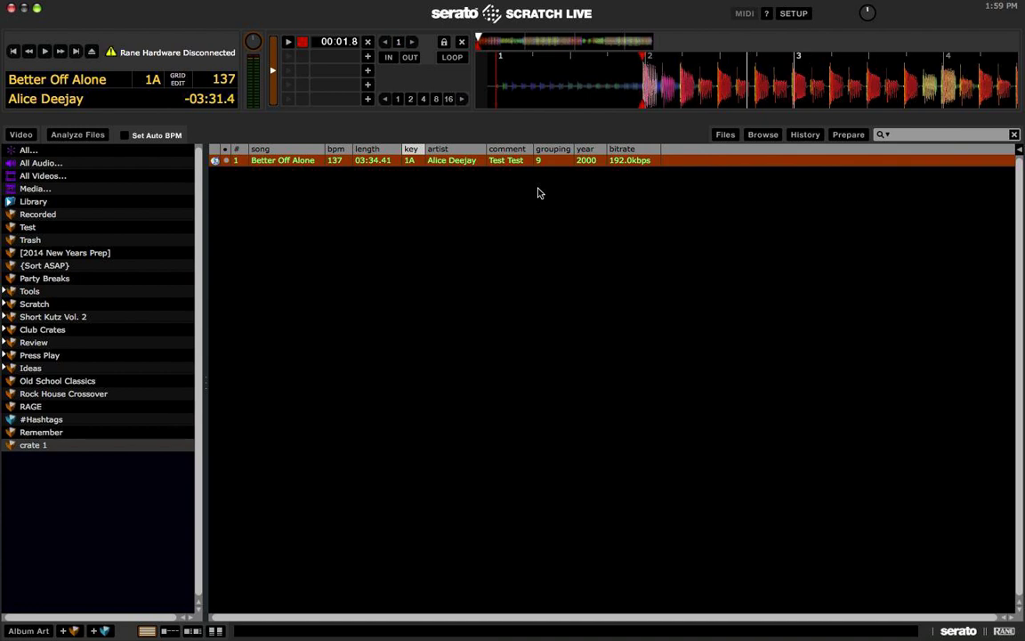
key("1")
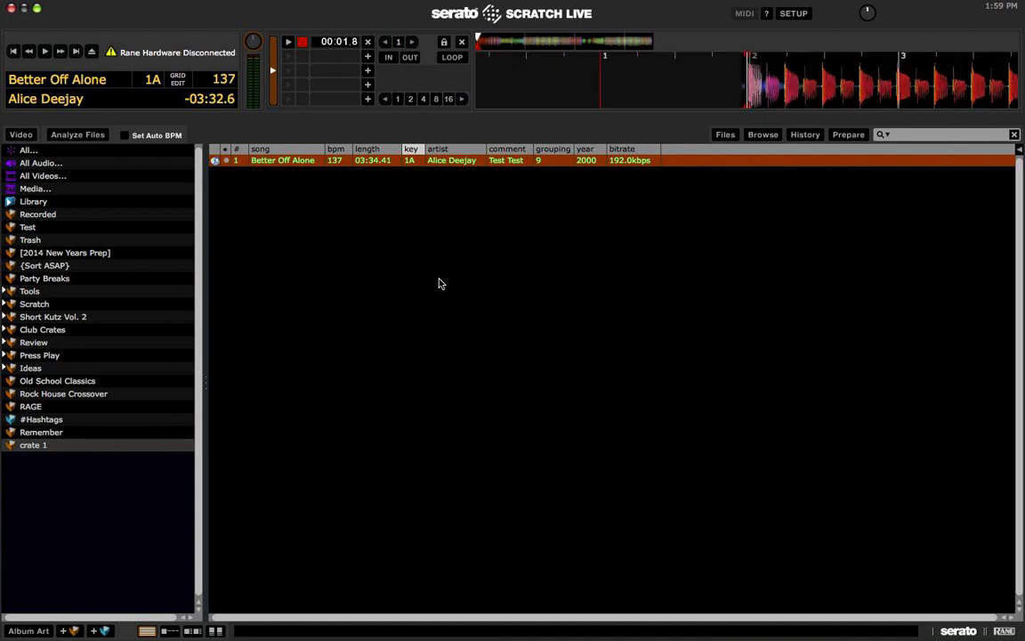
left_click(512, 162)
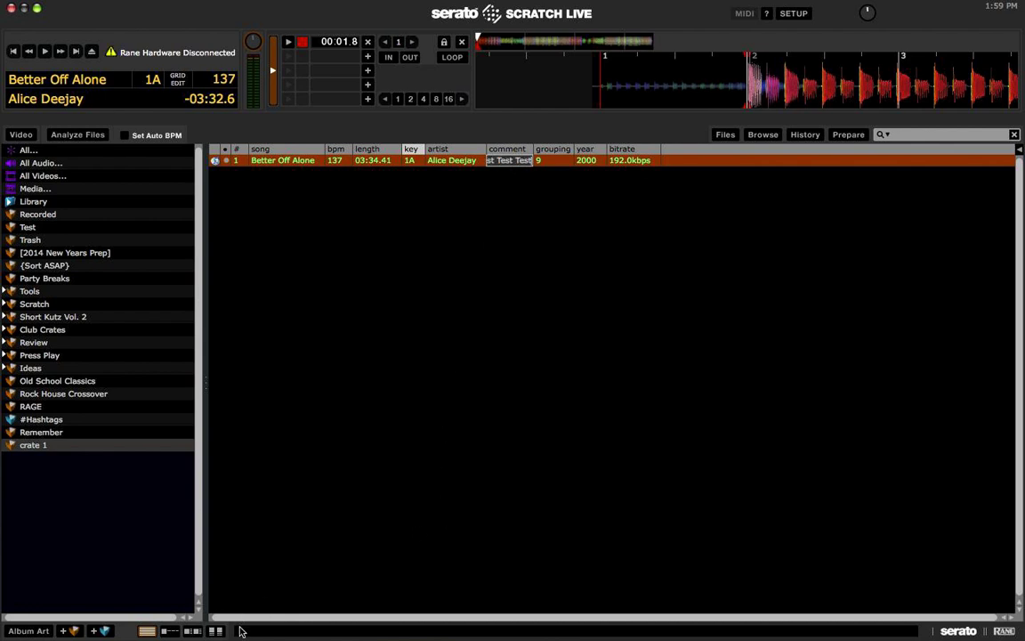
key("Return")
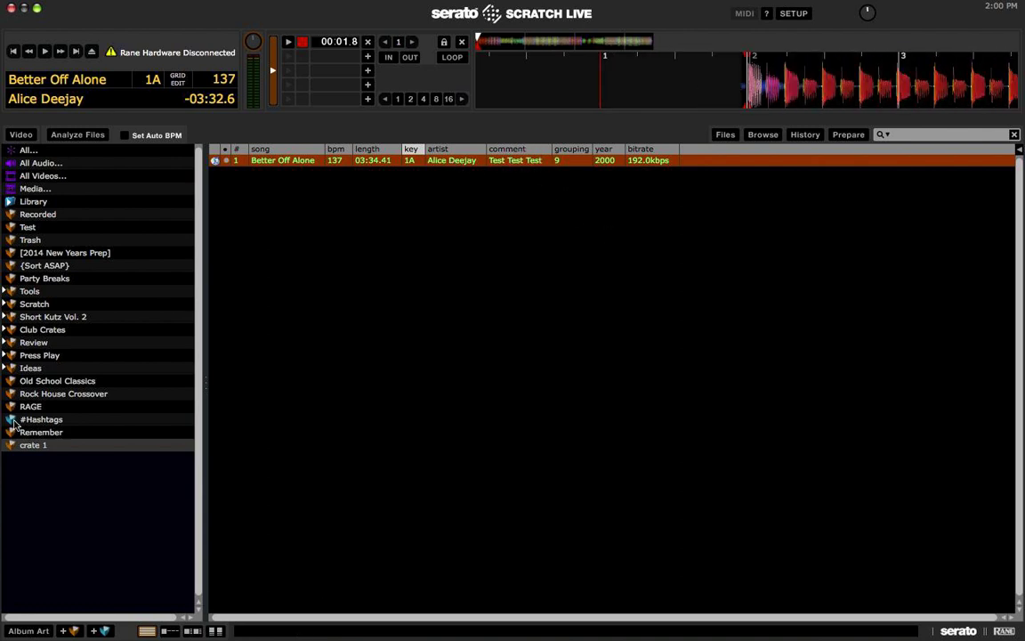
Step: Load the 3 Bad Brothaz track from Remember onto the left deck, then check Better Off Alone in crate 1
left_click(53, 431)
left_click(298, 164)
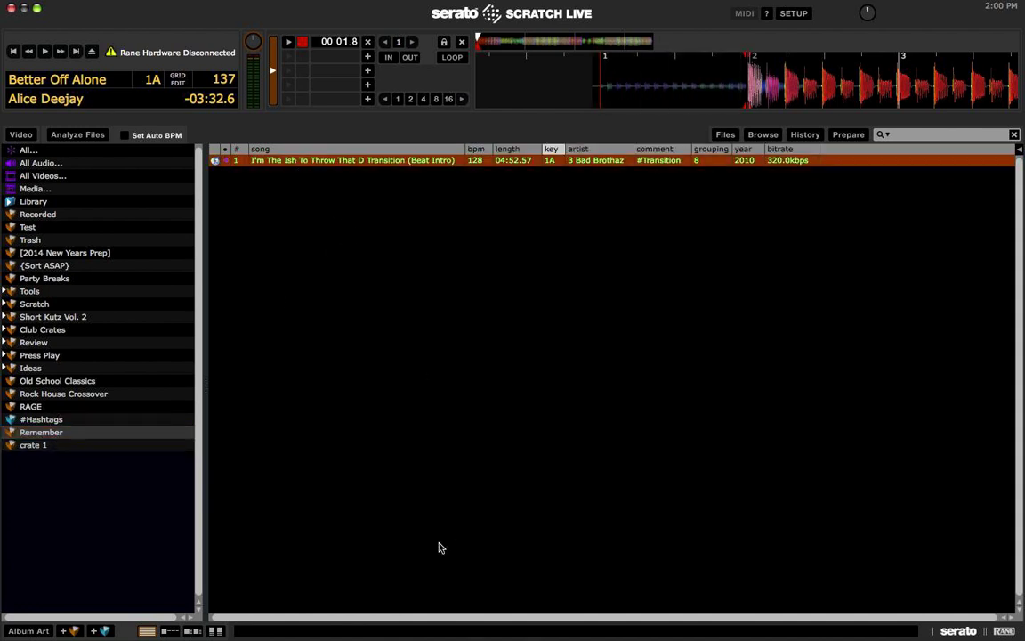
key("shift+Left")
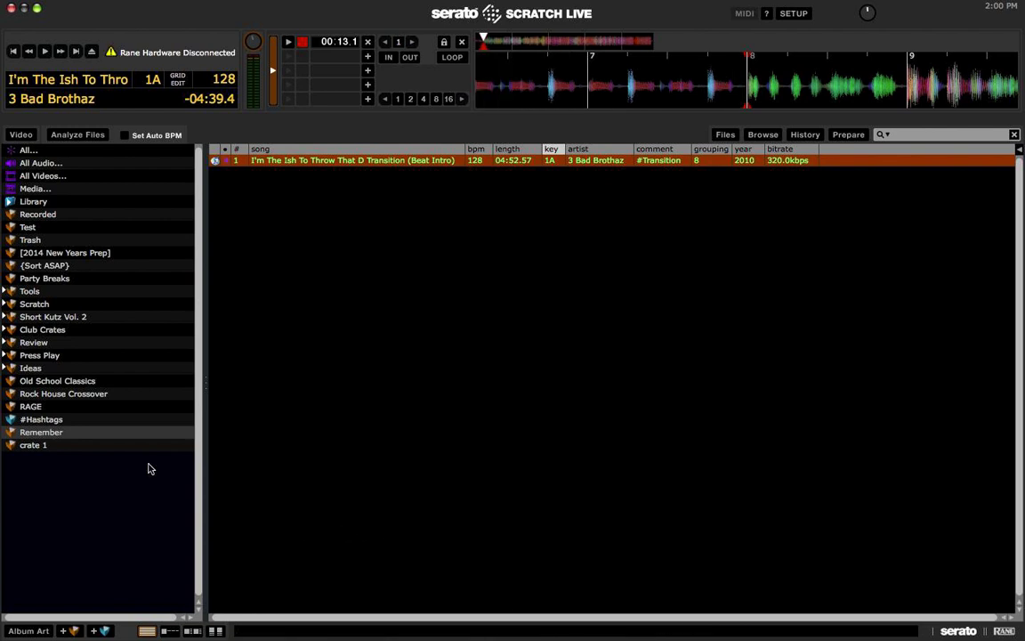
left_click(44, 432)
left_click(30, 447)
left_click(253, 395)
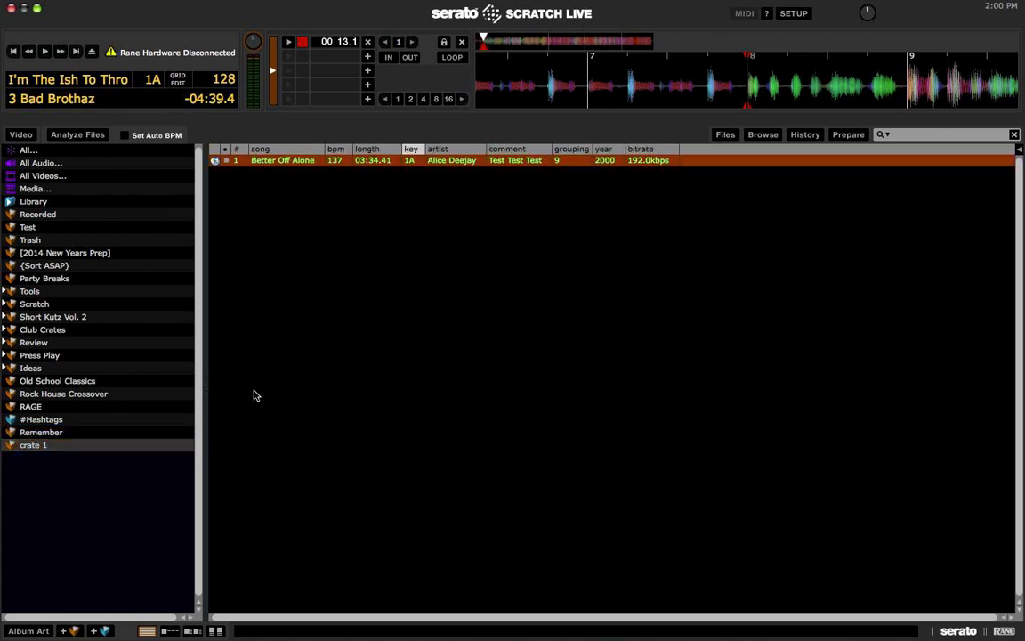
Step: Quit Serato Scratch Live and launch iTunes through Spotlight
key("super+q")
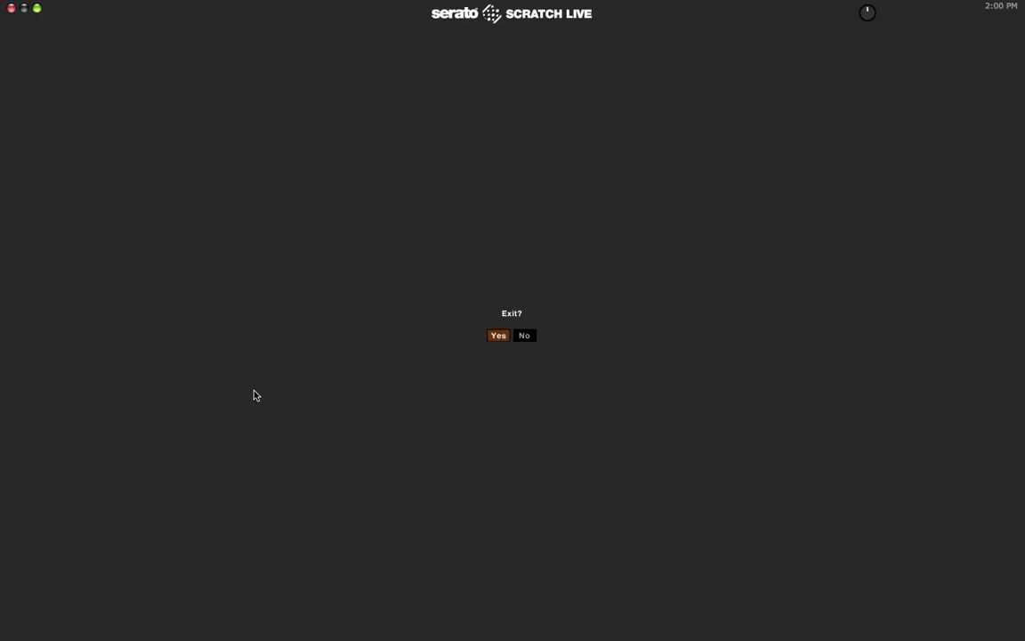
key("Return")
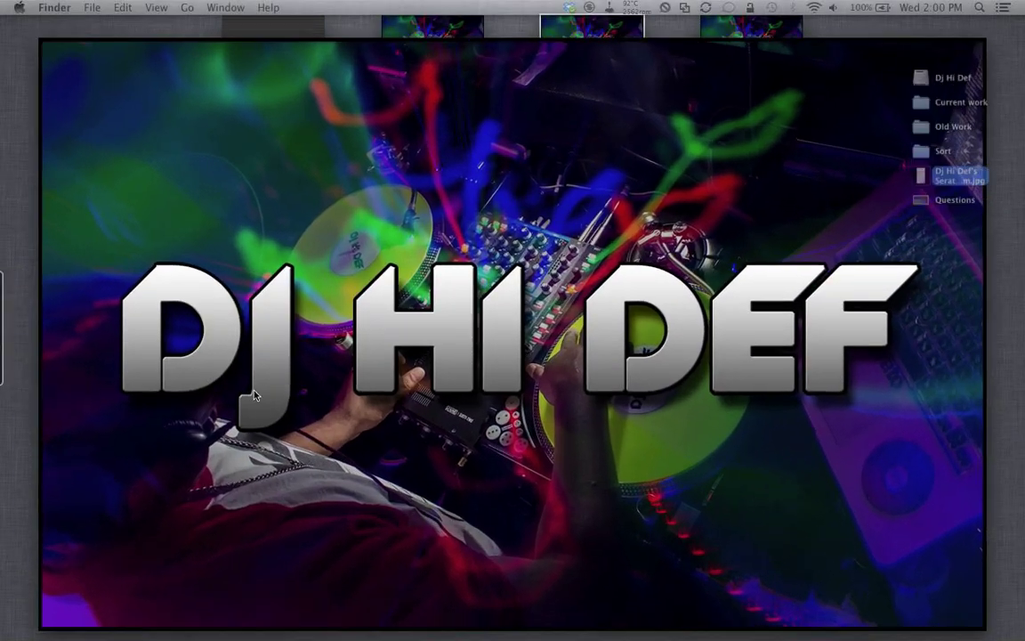
key("super+space")
type("i")
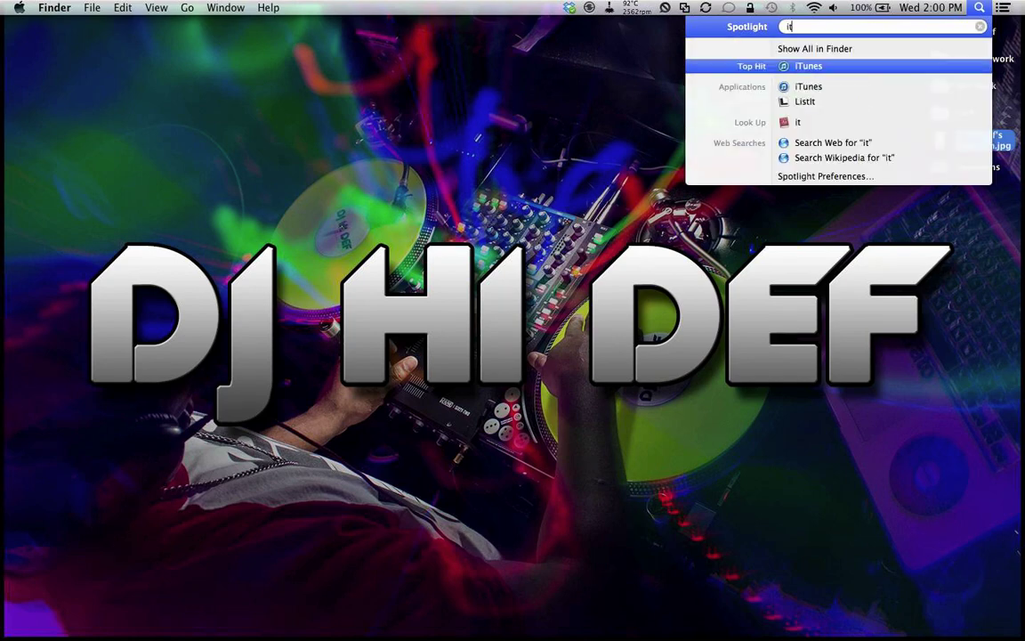
key("Return")
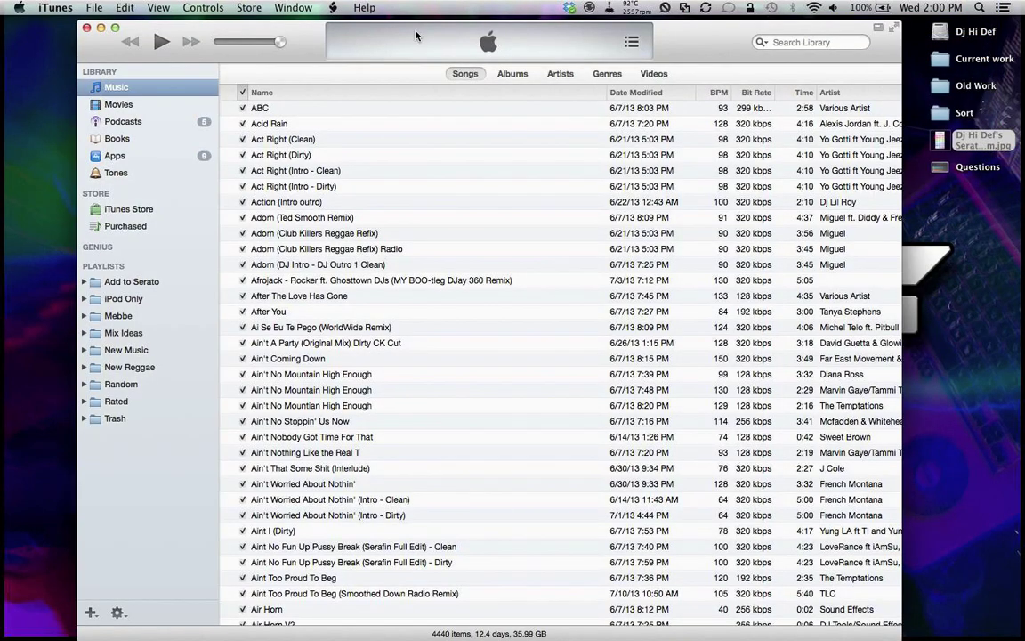
Step: Filter the iTunes library with the search 'better off'
left_click(767, 41)
type("better off")
key("Return")
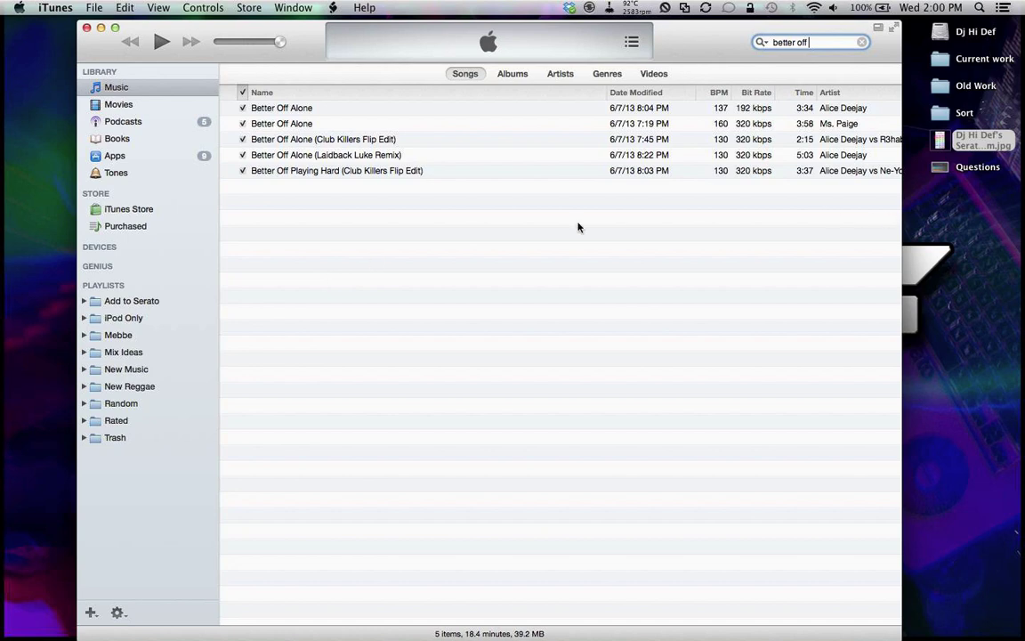
Step: Check Better Off Alone's entry in the Comments column, then relaunch Scratch Live via Spotlight ('sc')
scroll(385, 218, "right", 5)
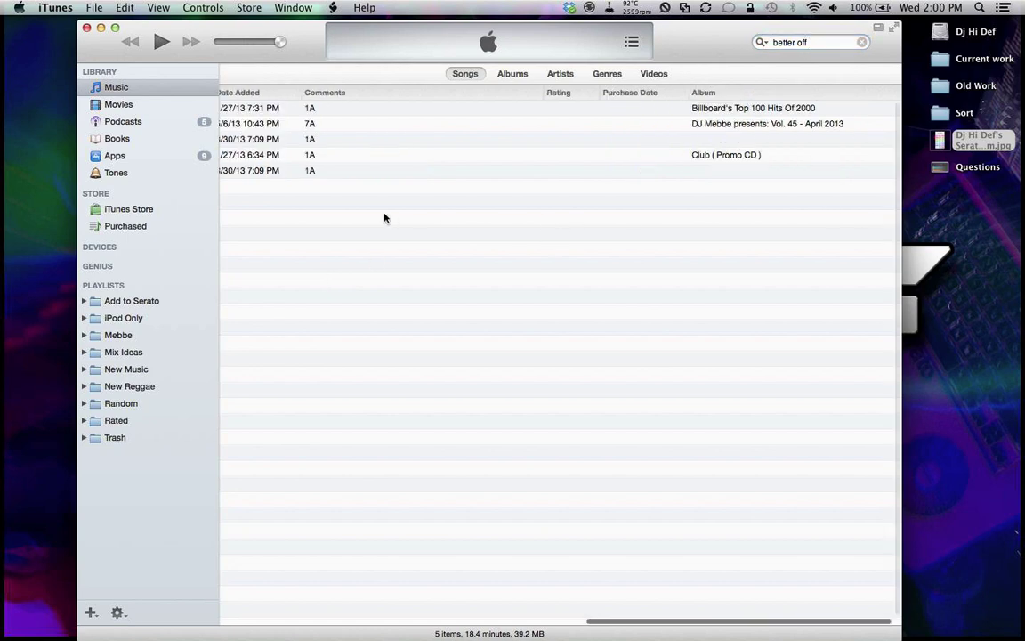
left_click(750, 105)
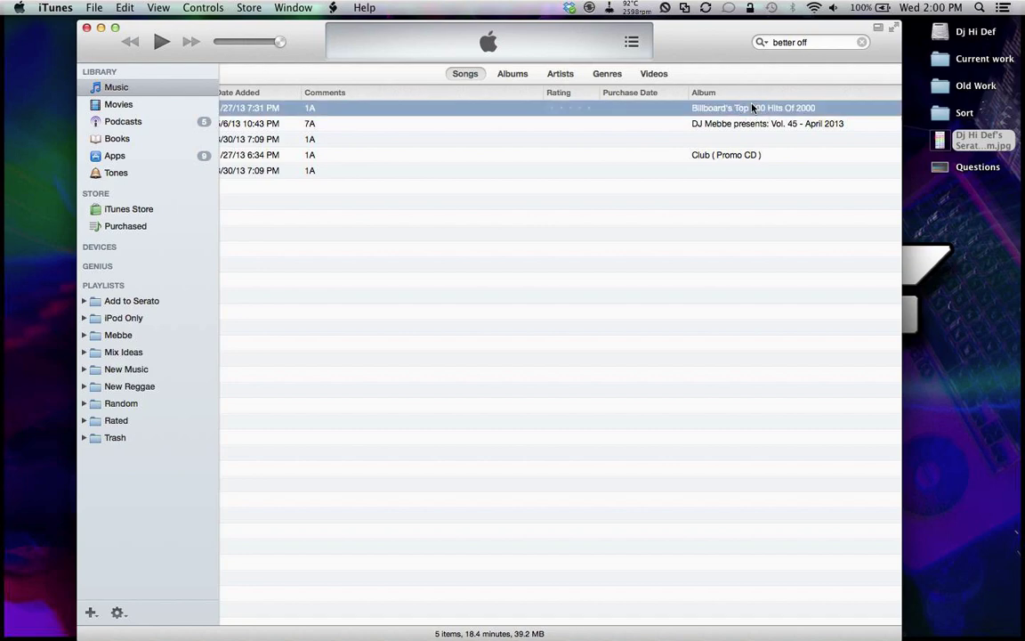
scroll(677, 165, "left", 5)
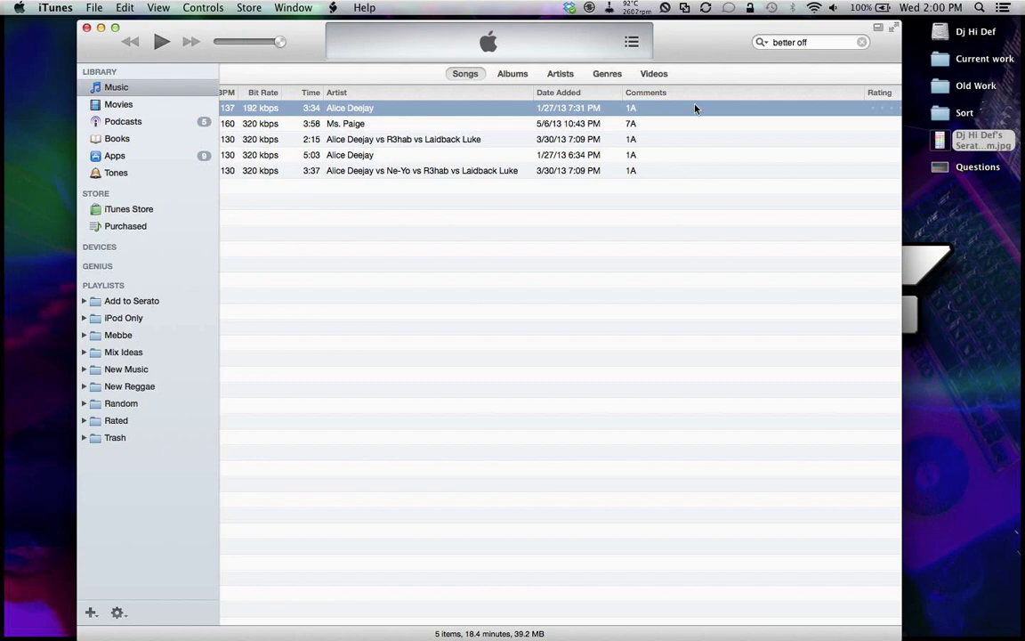
key("super+space")
type("sc")
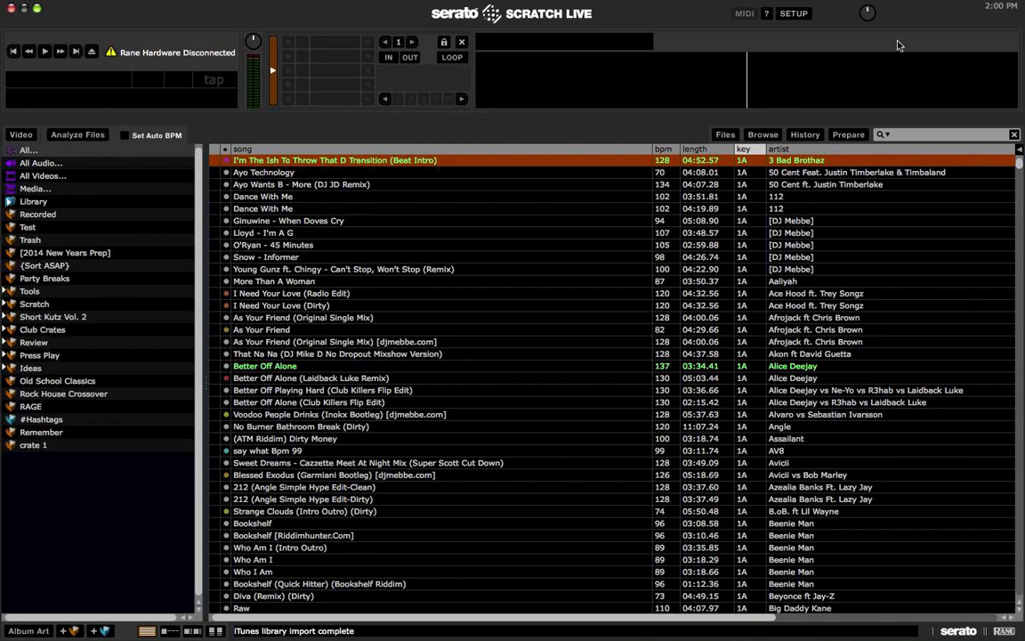
Step: Open crate 1 and select Better Off Alone, whose comment now reads 1A
left_click(407, 233)
left_click(49, 448)
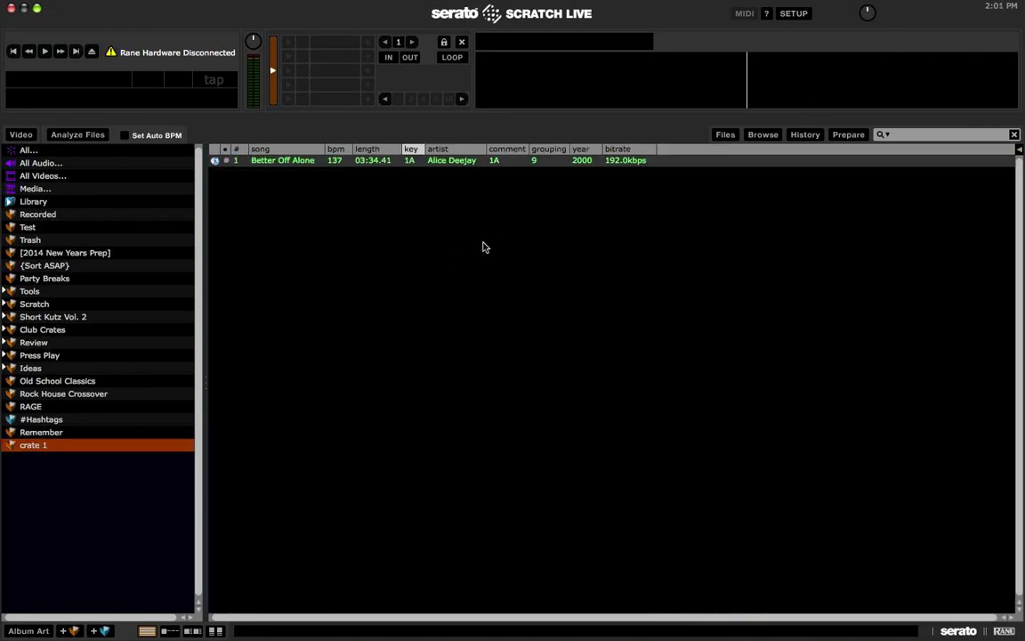
left_click(516, 161)
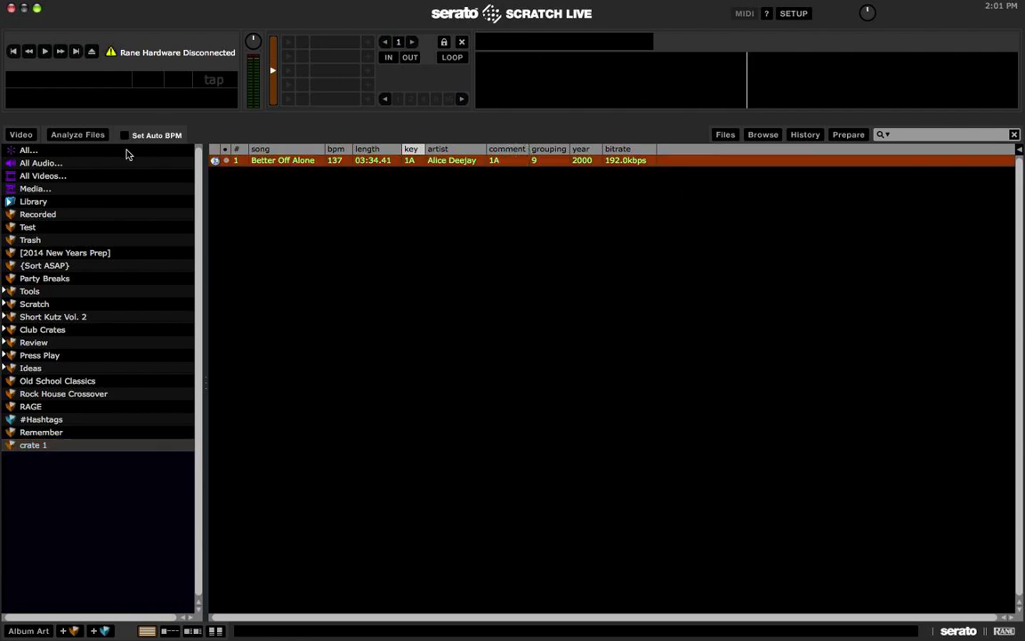
Step: Search the whole library for 'test test test better', clear it, and reselect Better Off Alone in crate 1
left_click(29, 150)
left_click(960, 135)
type("test tes")
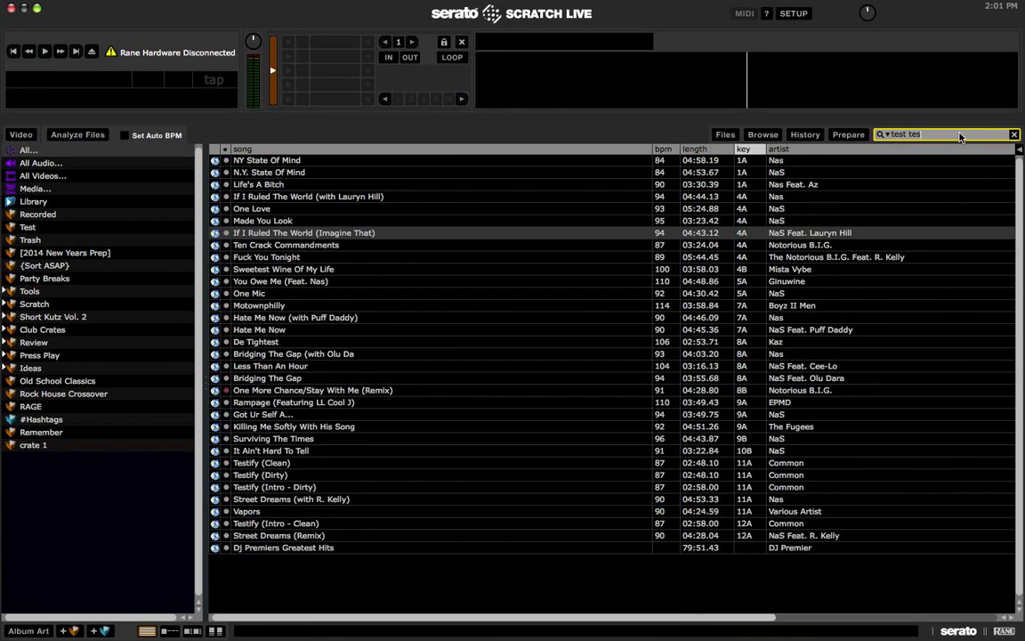
type("t test better")
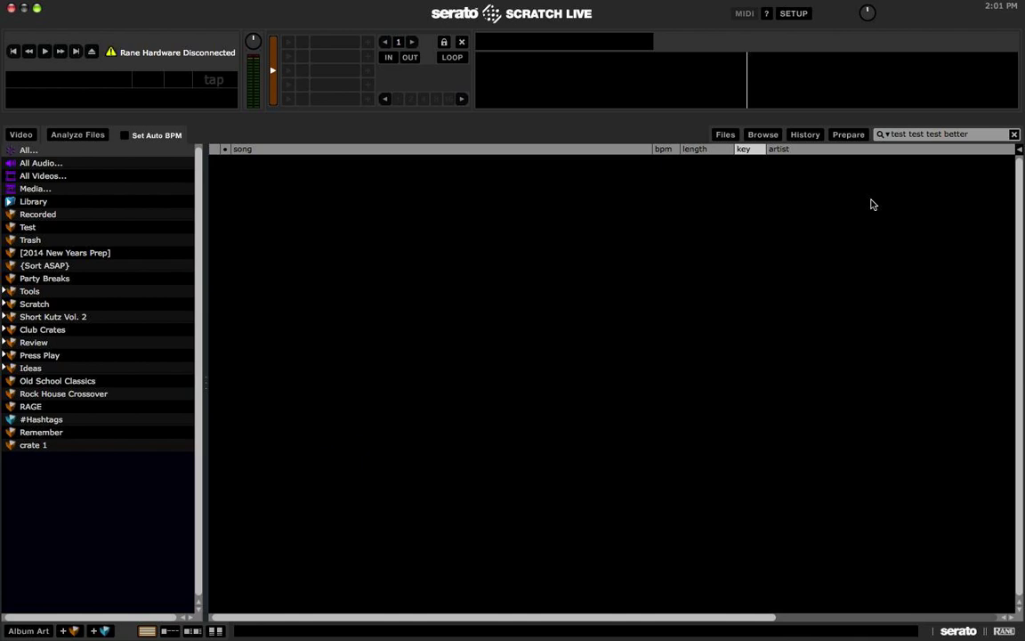
key("Escape")
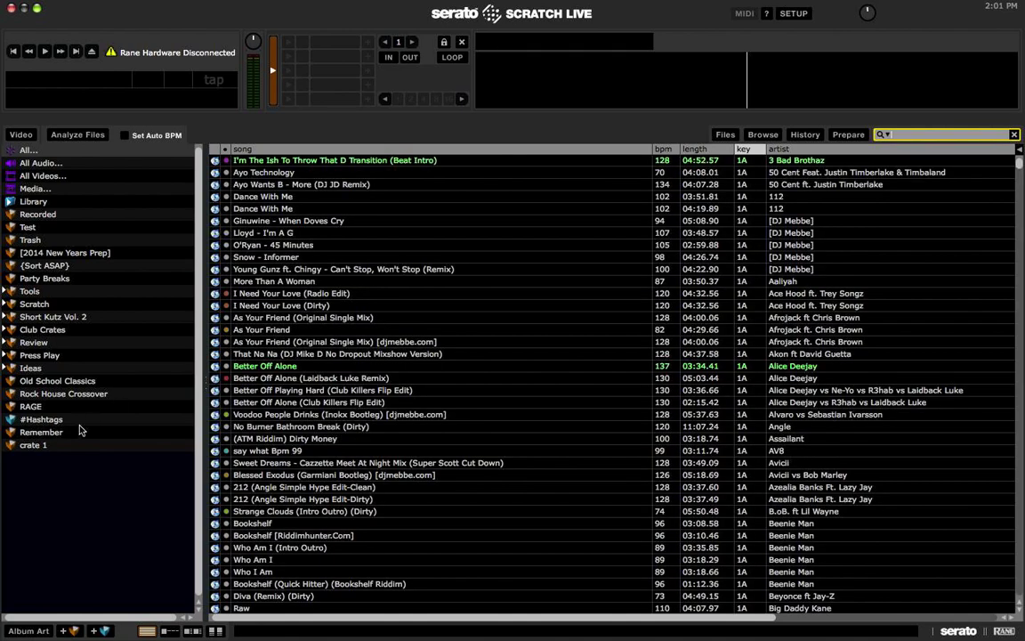
left_click(66, 446)
left_click(552, 278)
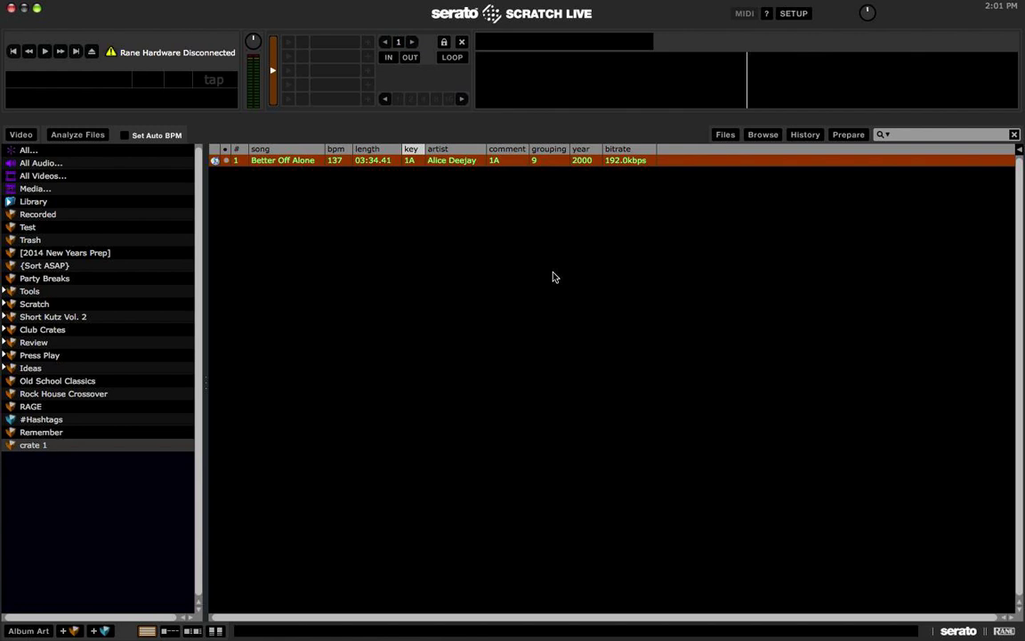
Step: Load Better Off Alone on the left deck, move Comment after Grouping, check iTunes, then quit Serato
key("shift+Left")
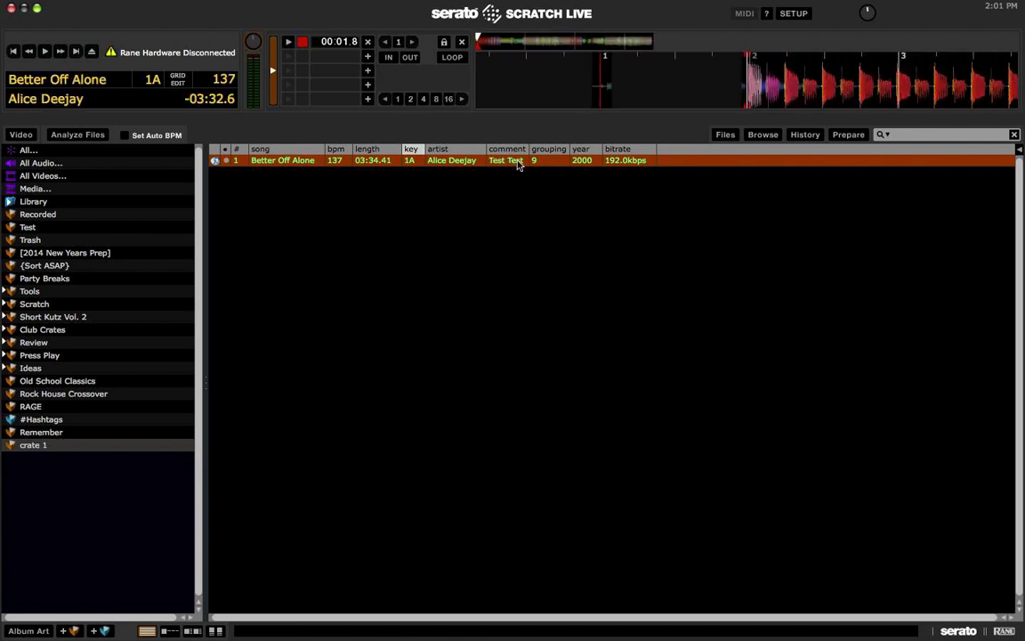
left_click_drag(511, 149, 560, 149)
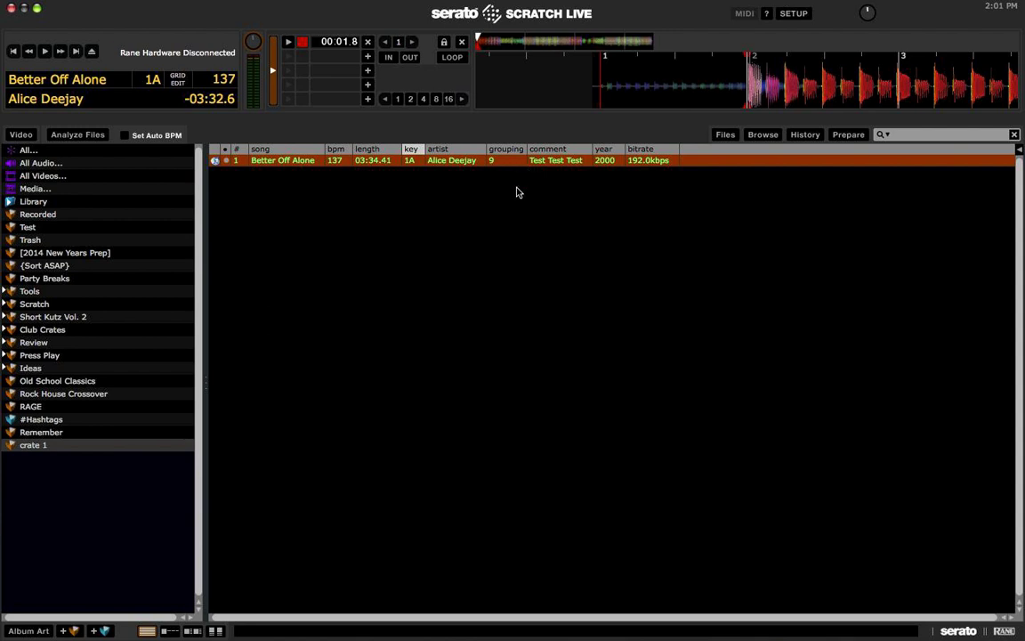
key("ctrl+Up")
left_click(413, 359)
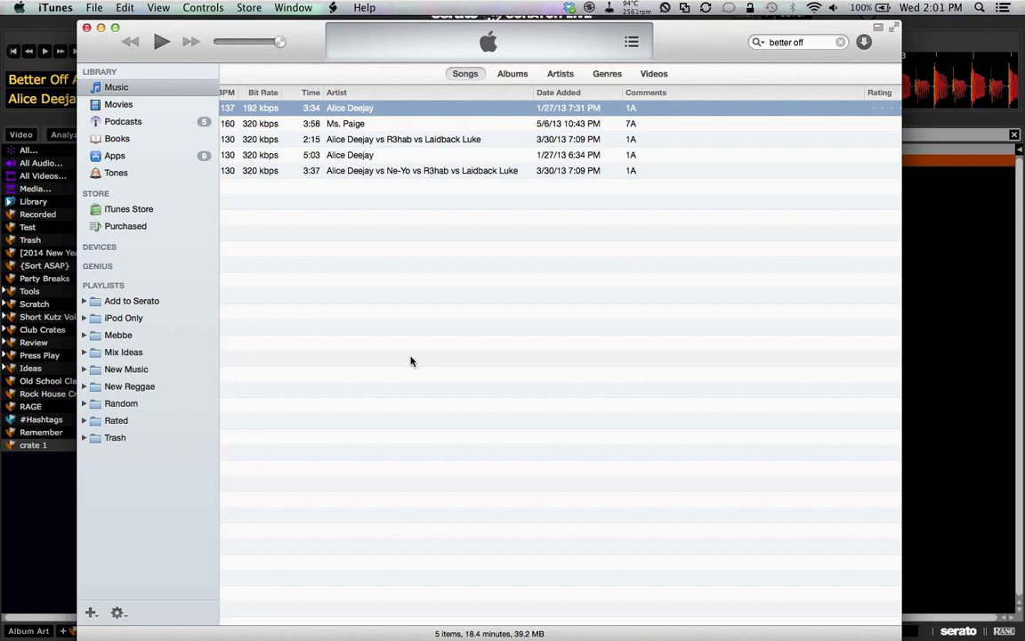
left_click(912, 203)
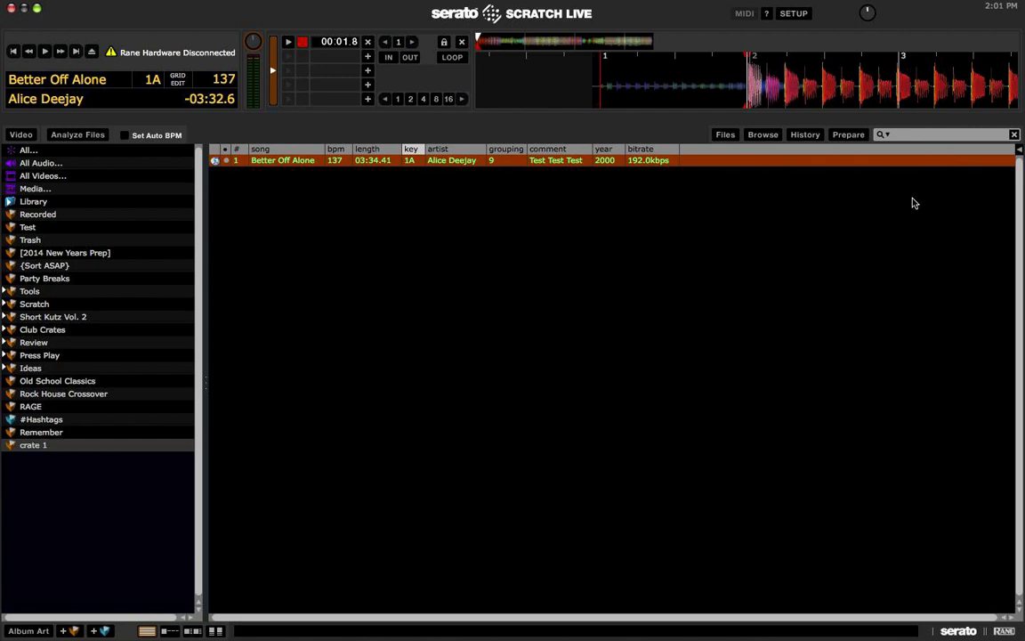
key("super+q")
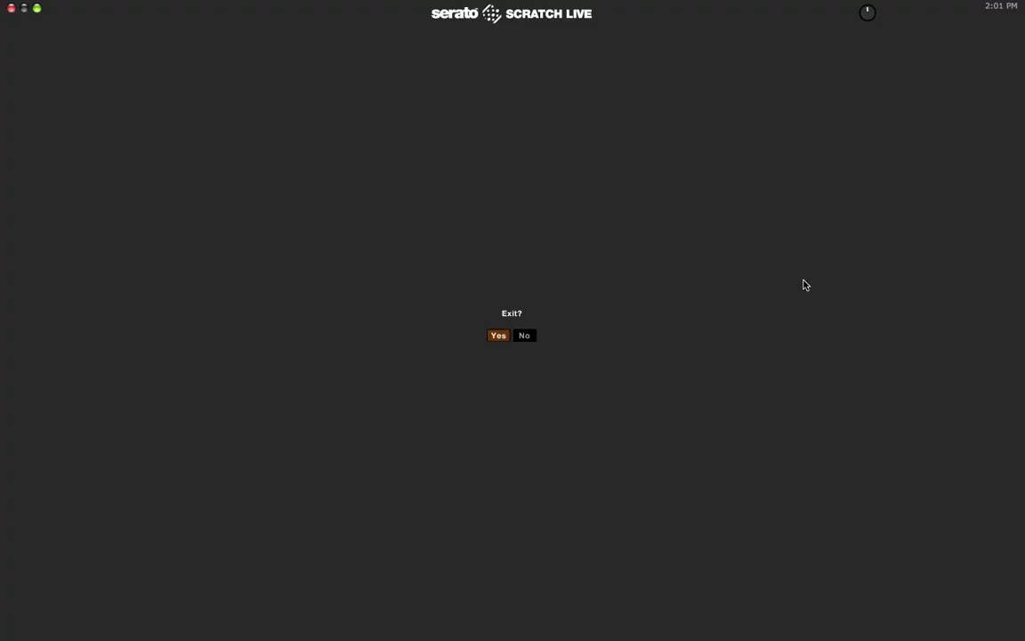
Step: Confirm quitting Serato and relaunch Scratch Live from Spotlight with 'sc'
key("Return")
key("super+space")
type("sc")
key("Return")
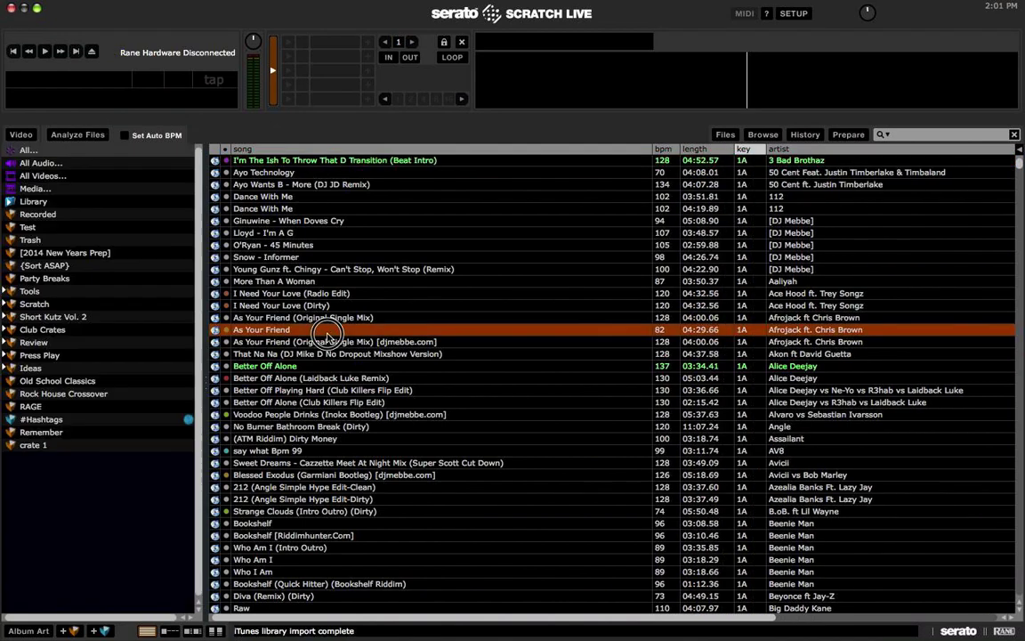
Step: In crate 1, change Better Off Alone's comment to 'Test 3'
left_click(80, 445)
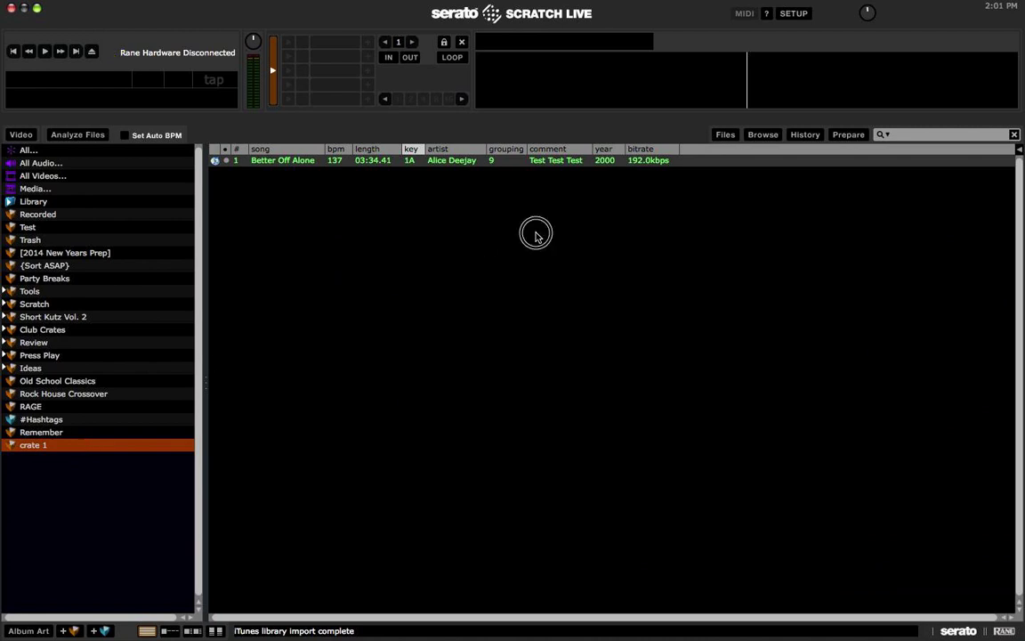
left_click(623, 161)
double_click(567, 161)
type("Test 3")
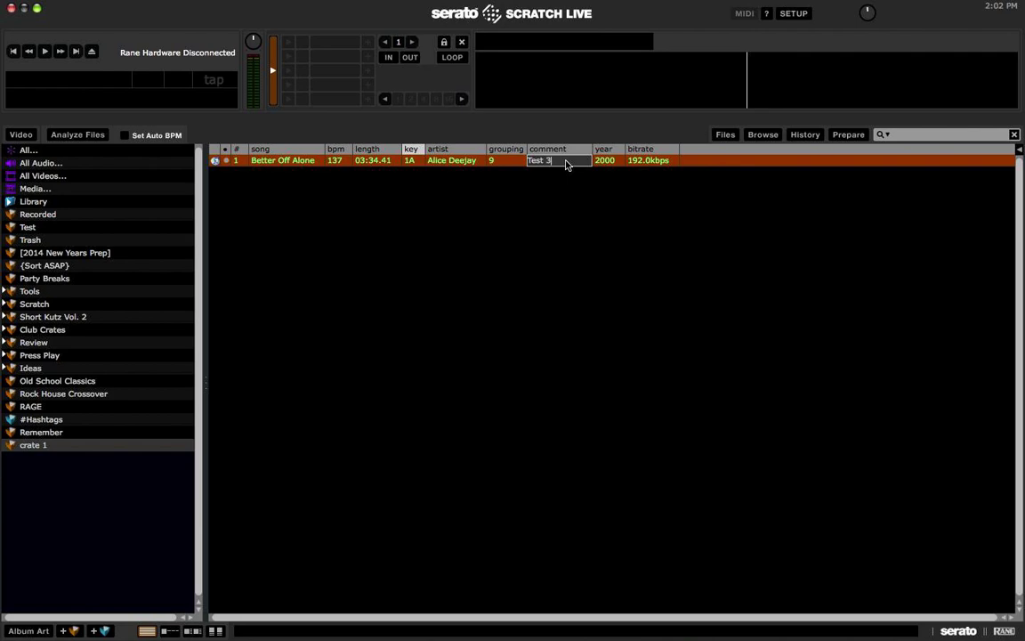
key("Return")
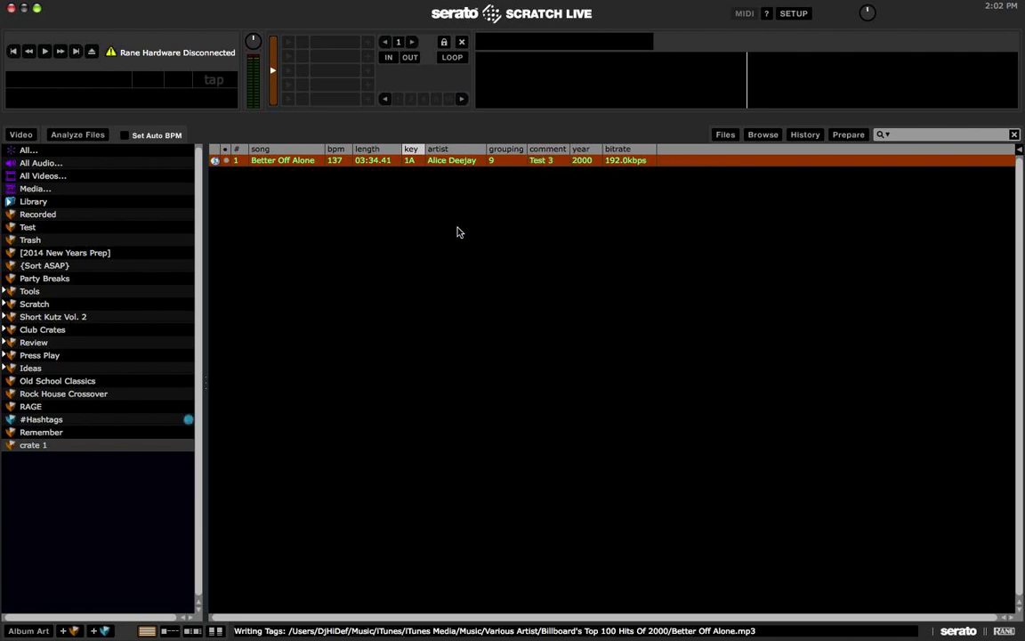
Step: Quit Serato, compare the comment in iTunes, then hide iTunes
key("super+q")
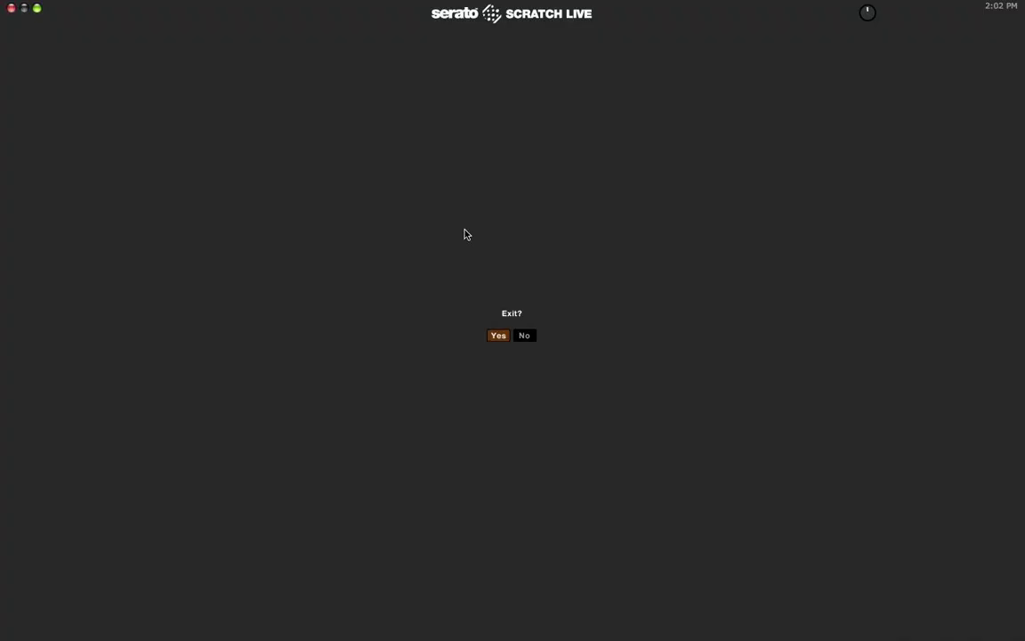
key("ctrl+Up")
left_click(418, 418)
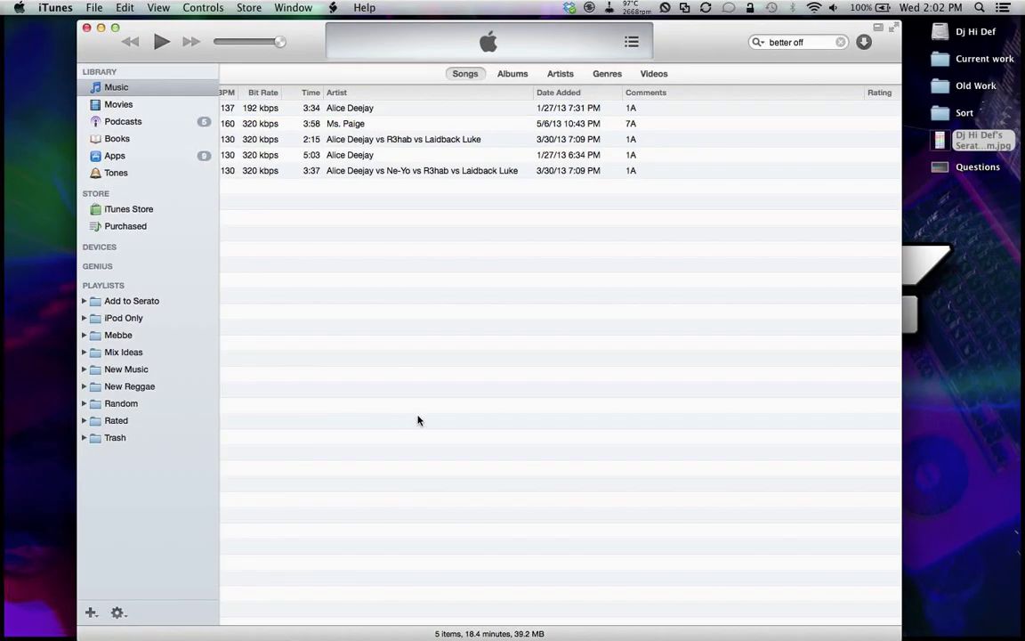
key("super+q")
key("ctrl+Up")
key("Escape")
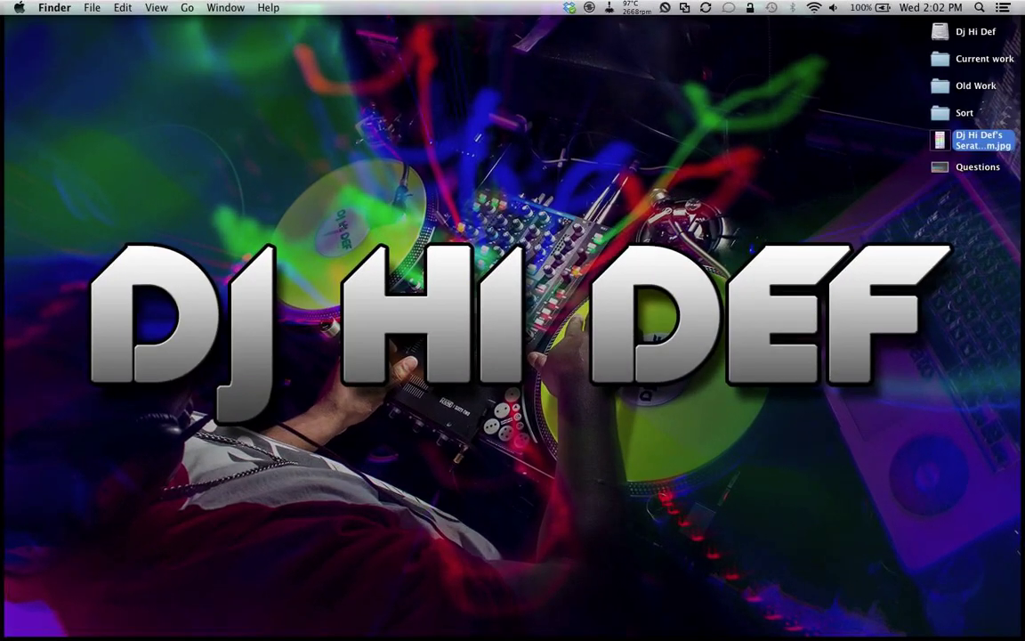
Step: Relaunch Scratch Live, view crate 1, then quit Serato again at its Exit? prompt
key("super+space")
type("sc")
key("Return")
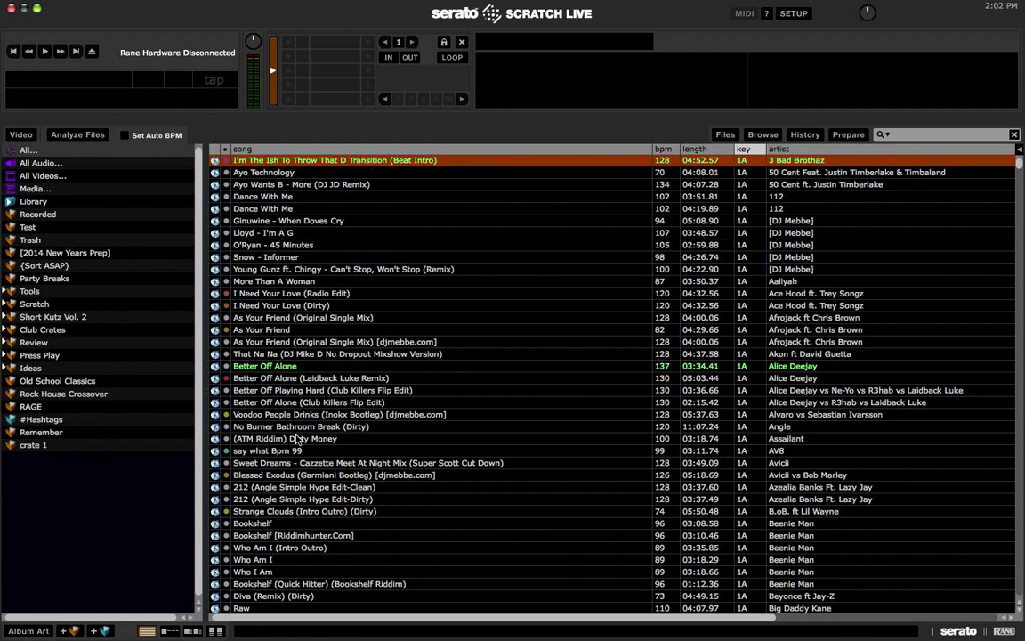
left_click(61, 446)
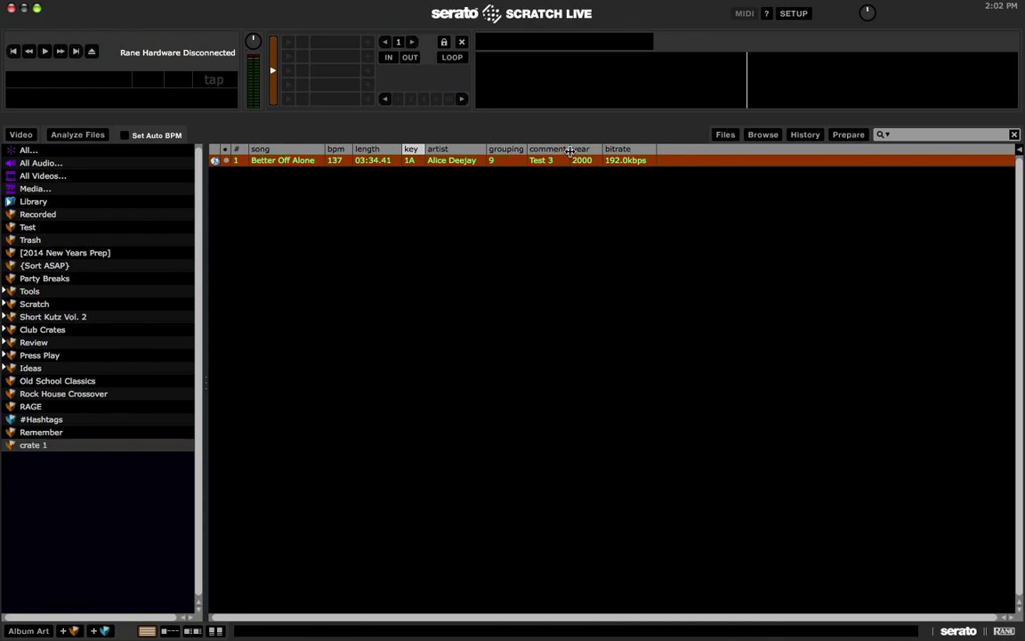
key("super+q")
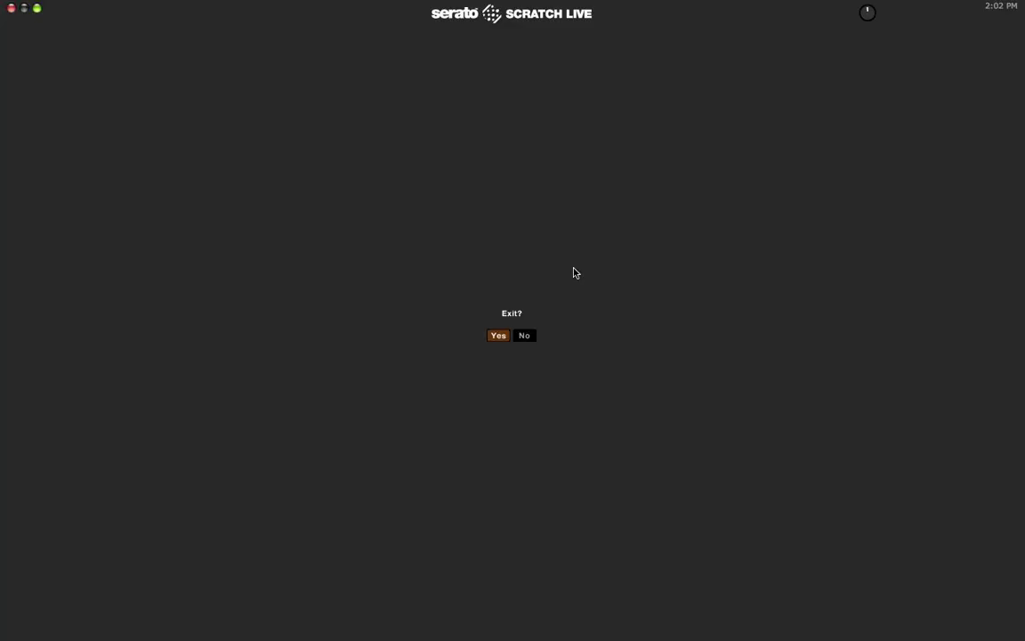
key("ctrl+Up")
left_click(895, 122)
Step: Confirm quitting Serato and launch iTunes from Spotlight
key("Return")
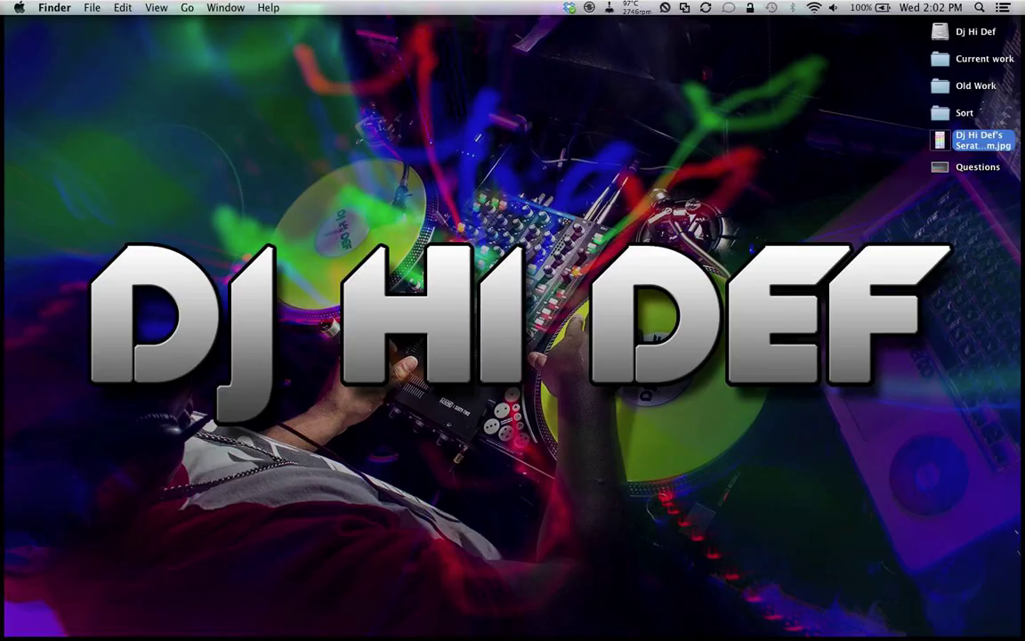
key("super+space")
type("s")
key("BackSpace")
type("it")
key("Return")
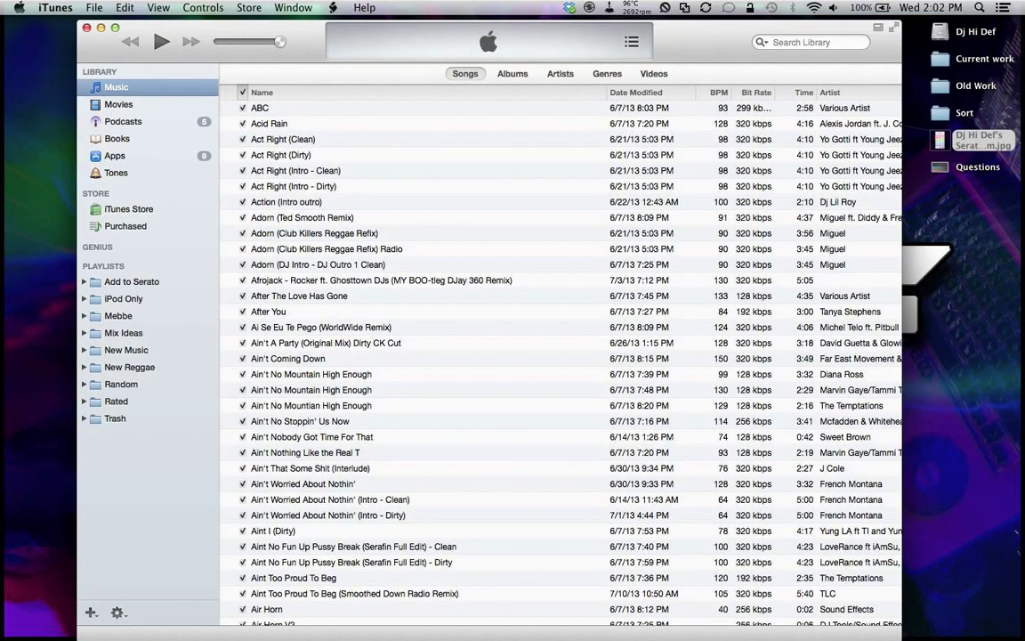
Step: Search the library for 'better off alone' and select the first matching track
left_click(804, 43)
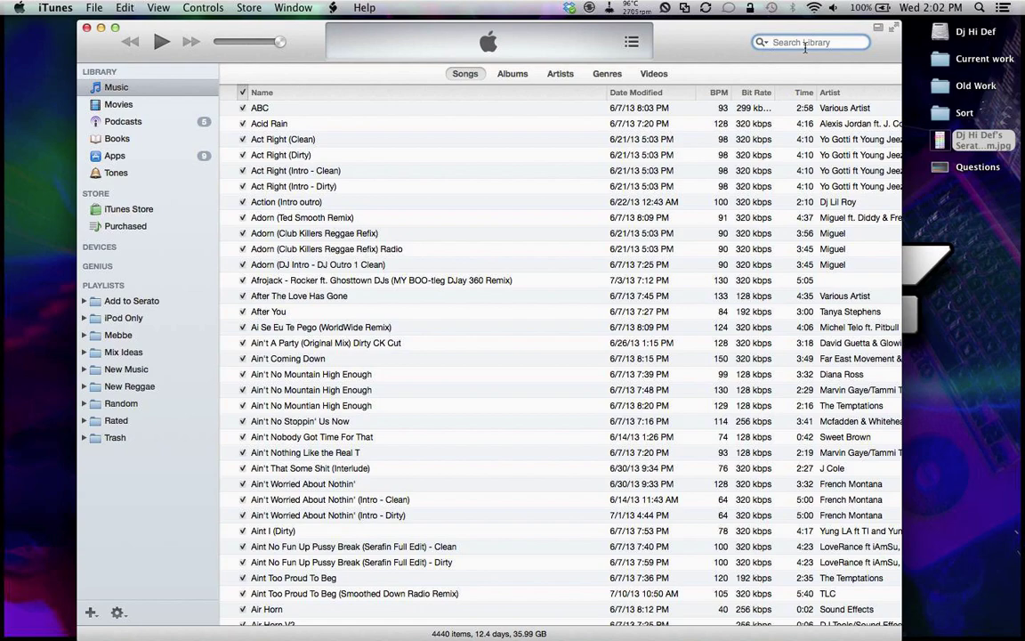
type("better")
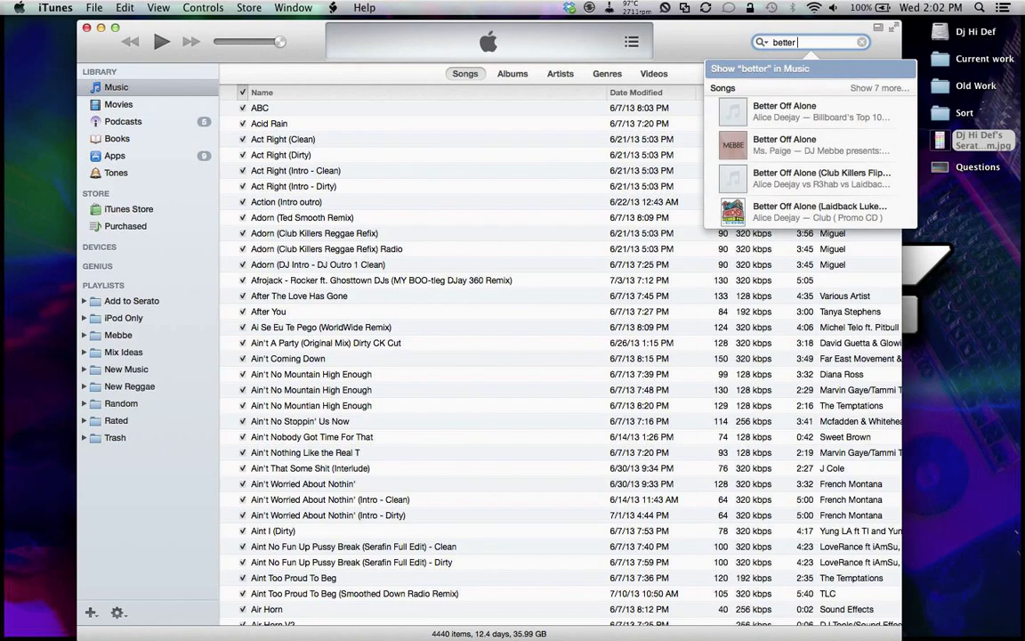
type(" off alone")
key("Return")
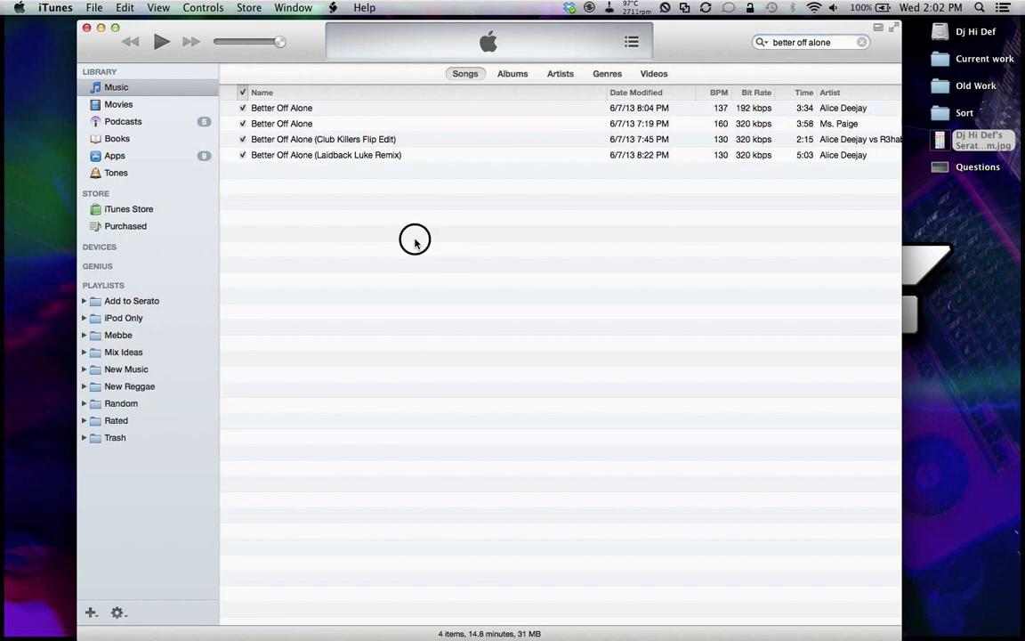
scroll(414, 243, "right", 5)
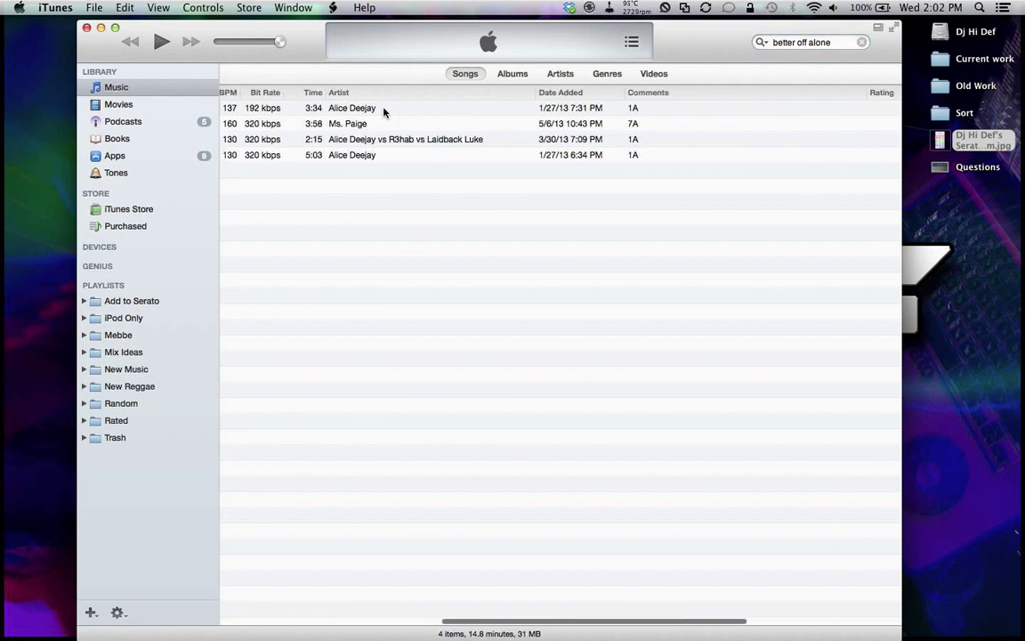
scroll(384, 110, "right", 6)
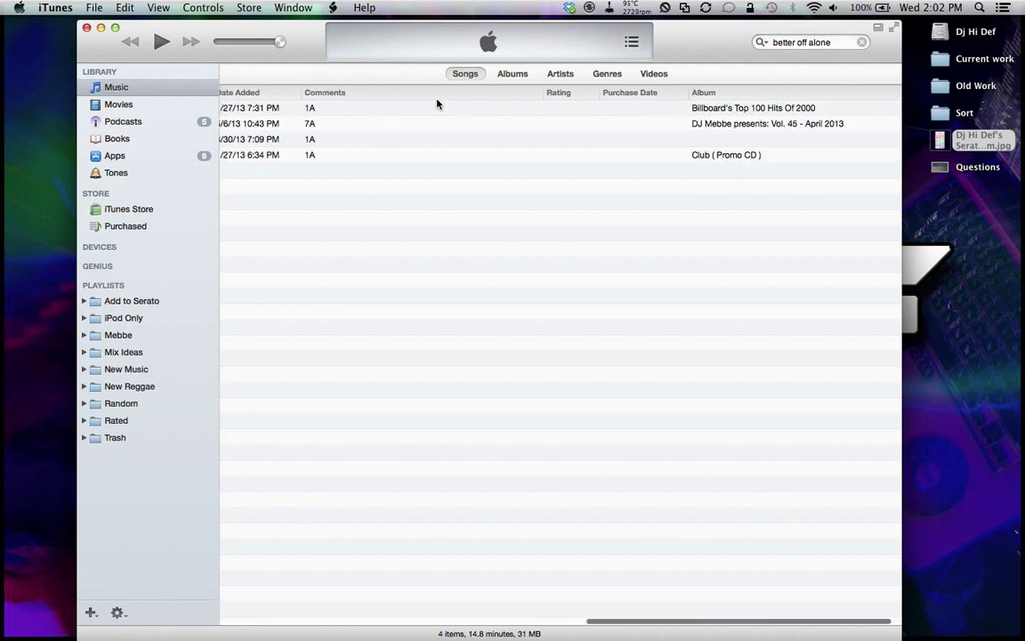
left_click(427, 107)
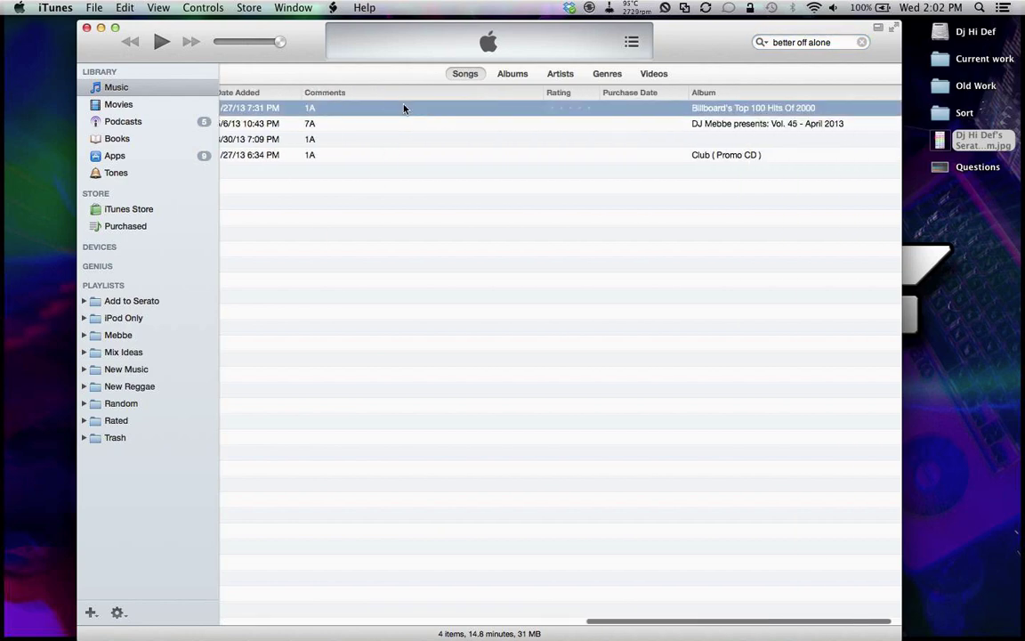
Step: In the track's Get Info Info tab, delete the Test 3 comment and click OK
right_click(324, 110)
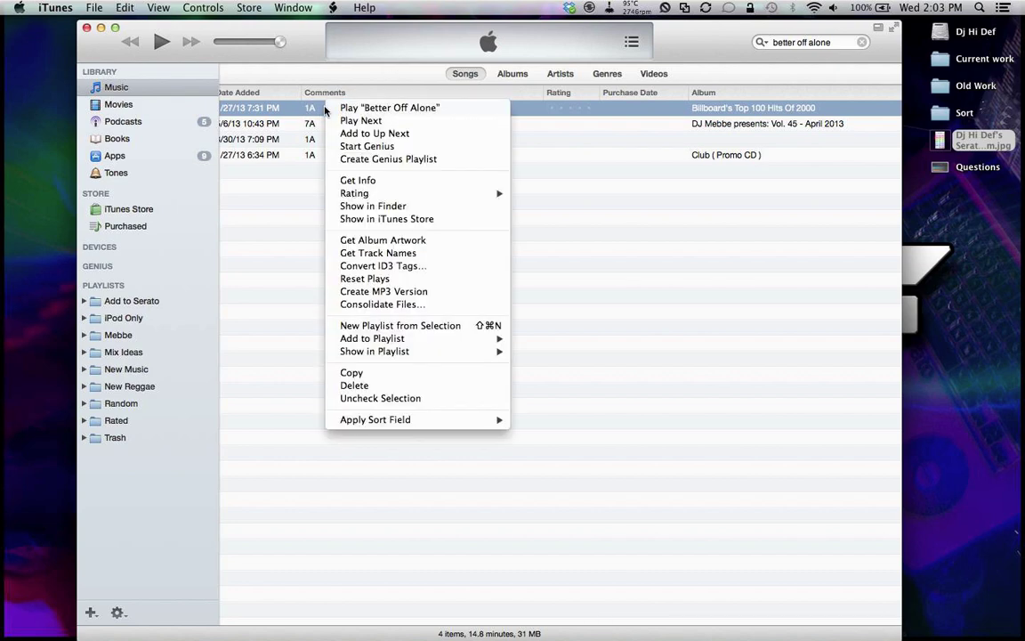
left_click(367, 181)
left_click_drag(354, 34, 342, 202)
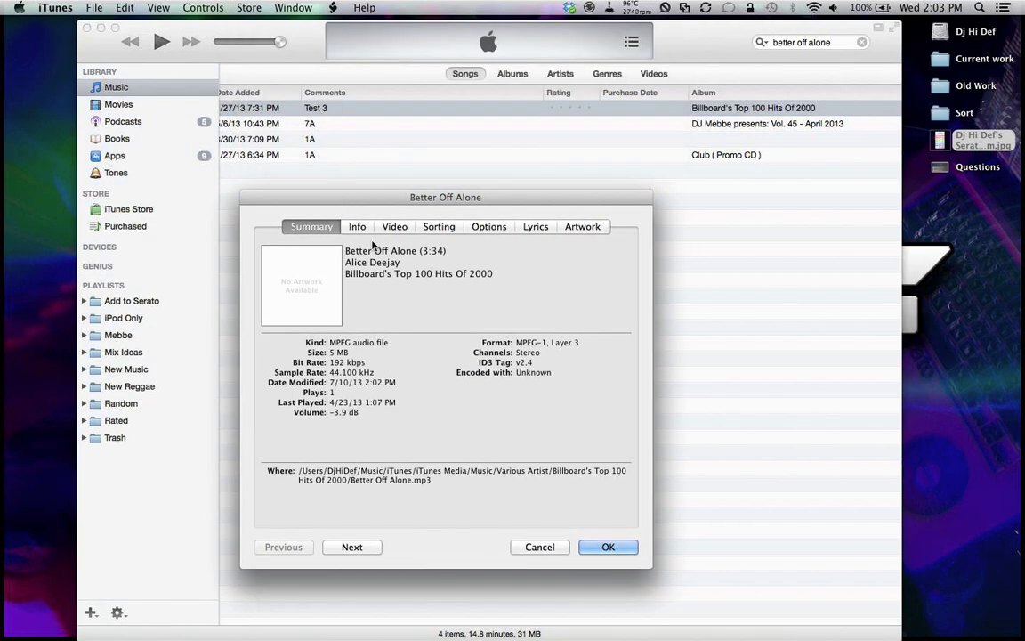
left_click(355, 226)
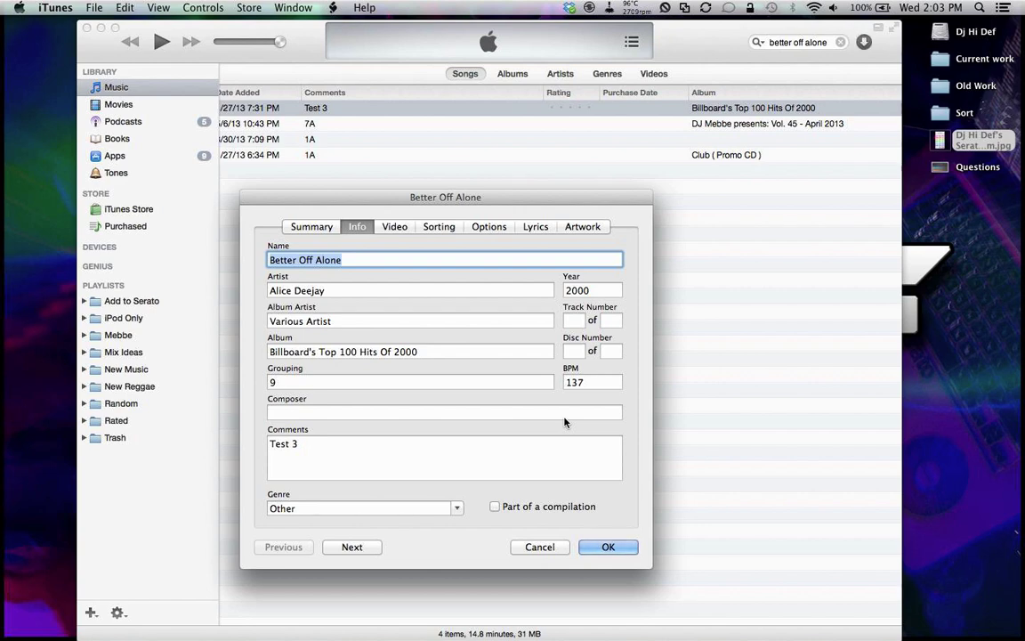
left_click(310, 449)
key("BackSpace")
key("BackSpace")
key("BackSpace")
key("BackSpace")
key("BackSpace")
key("BackSpace")
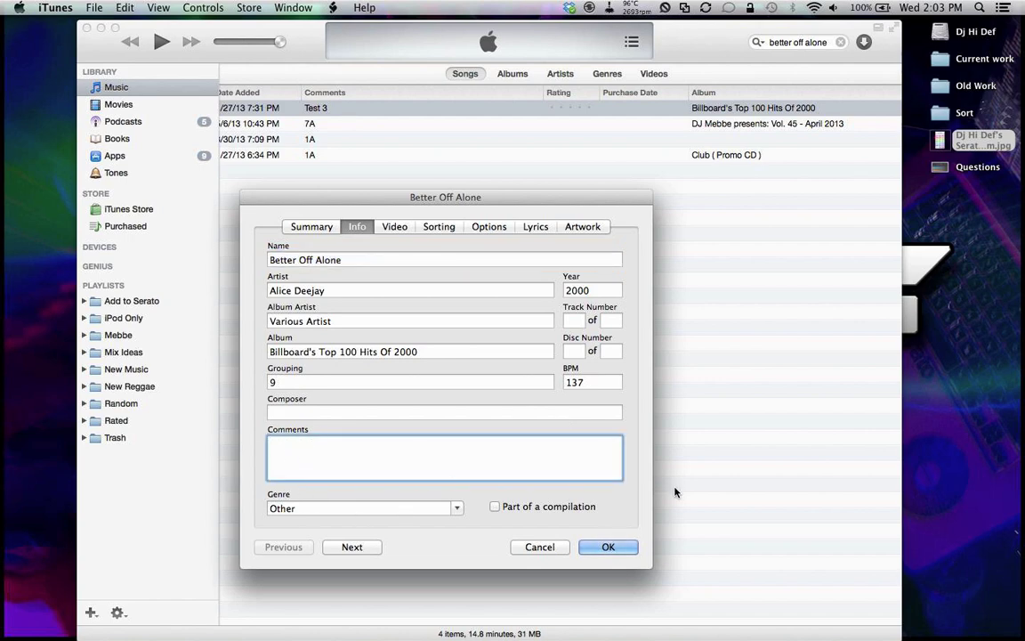
left_click(605, 546)
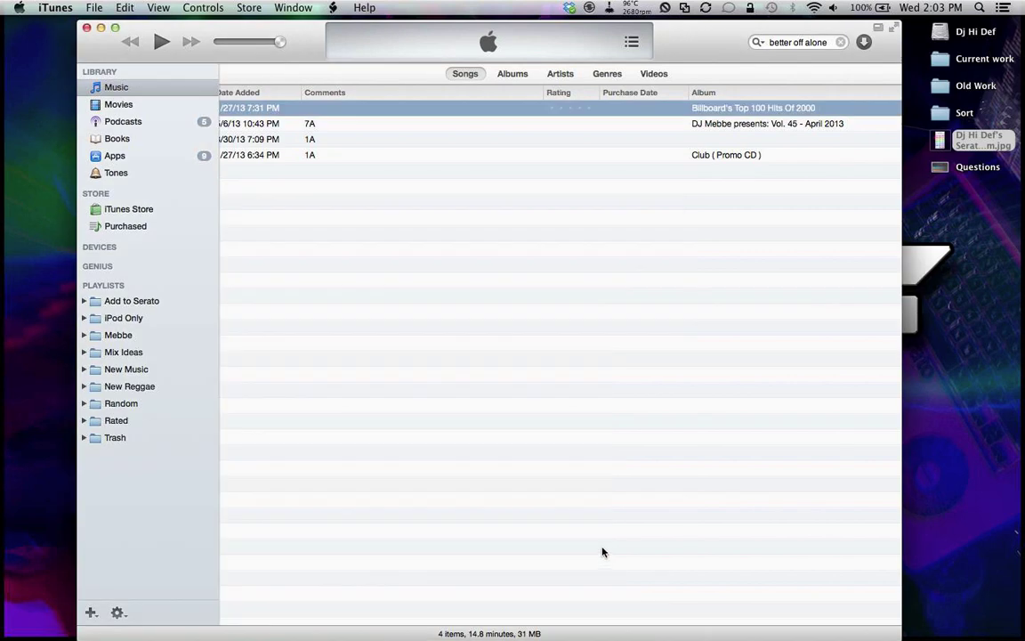
left_click(593, 540)
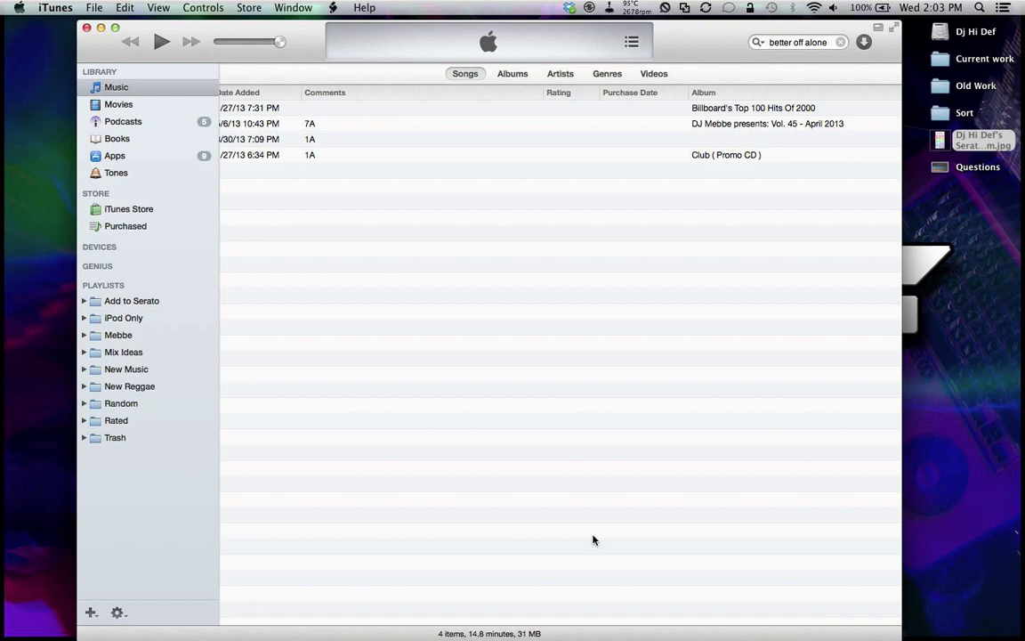
Step: Clear the search and select tracks from Act Right (Dirty) to Action (Intro outro)
left_click(834, 42)
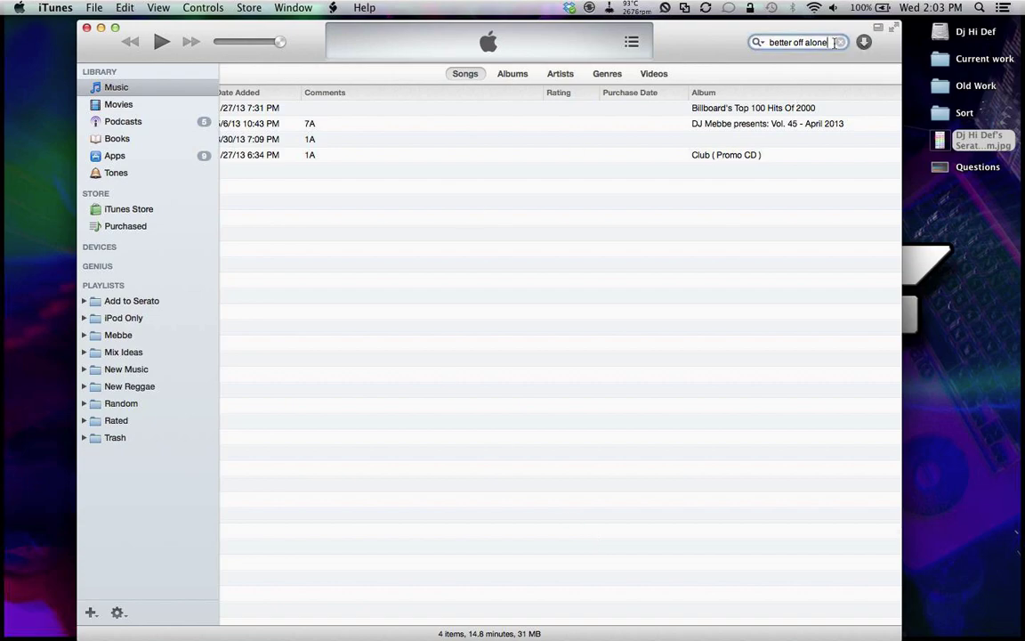
left_click(840, 41)
left_click(326, 158)
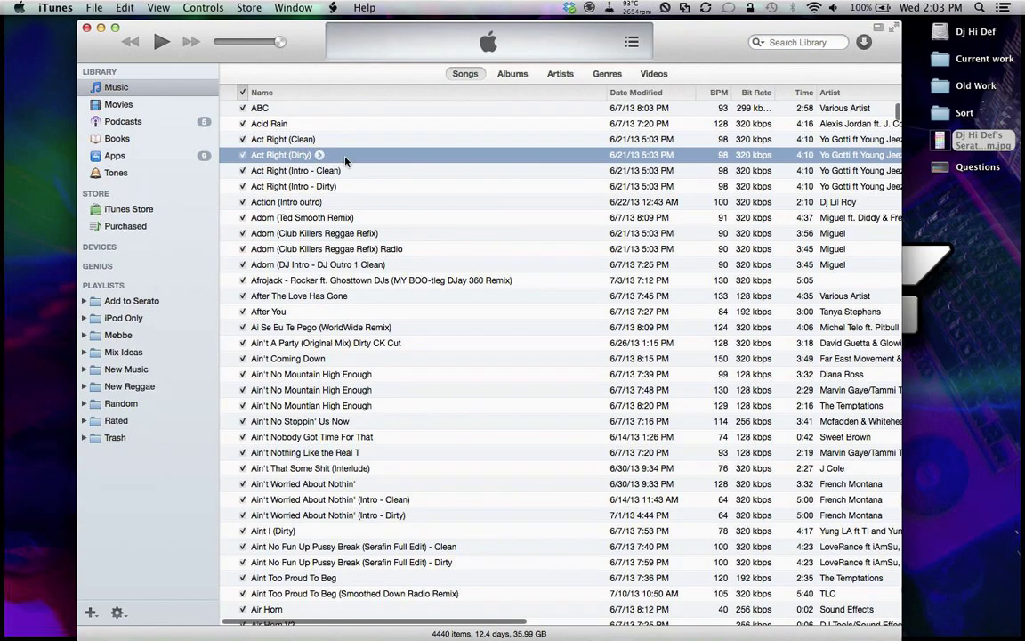
left_click(370, 205, "shift")
Step: Browse the Edit menu, open Get Info for the four tracks, then close it unchanged
left_click(124, 7)
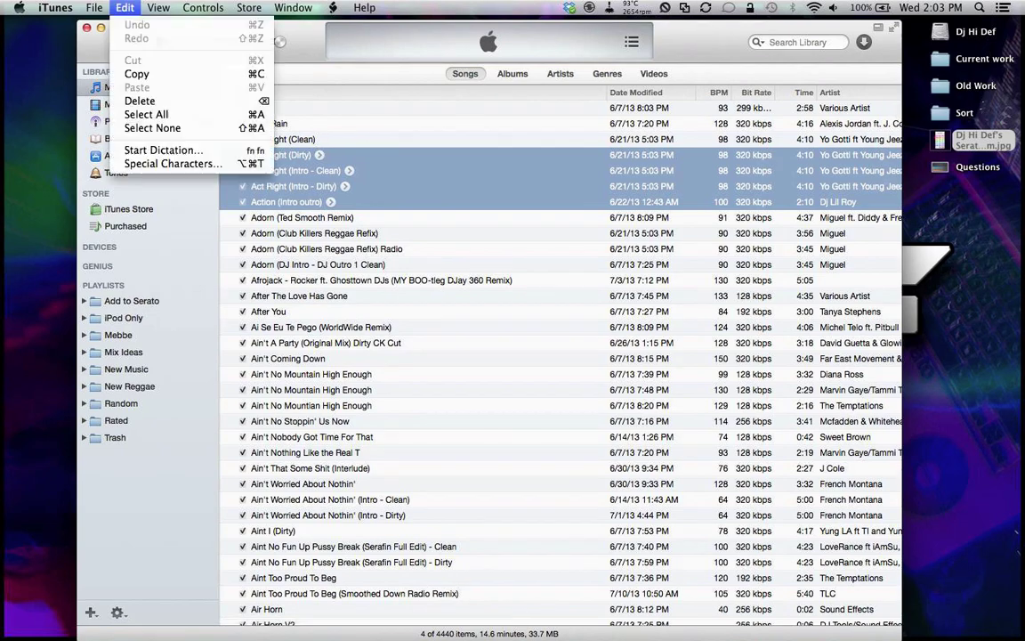
left_click(268, 137)
right_click(301, 164)
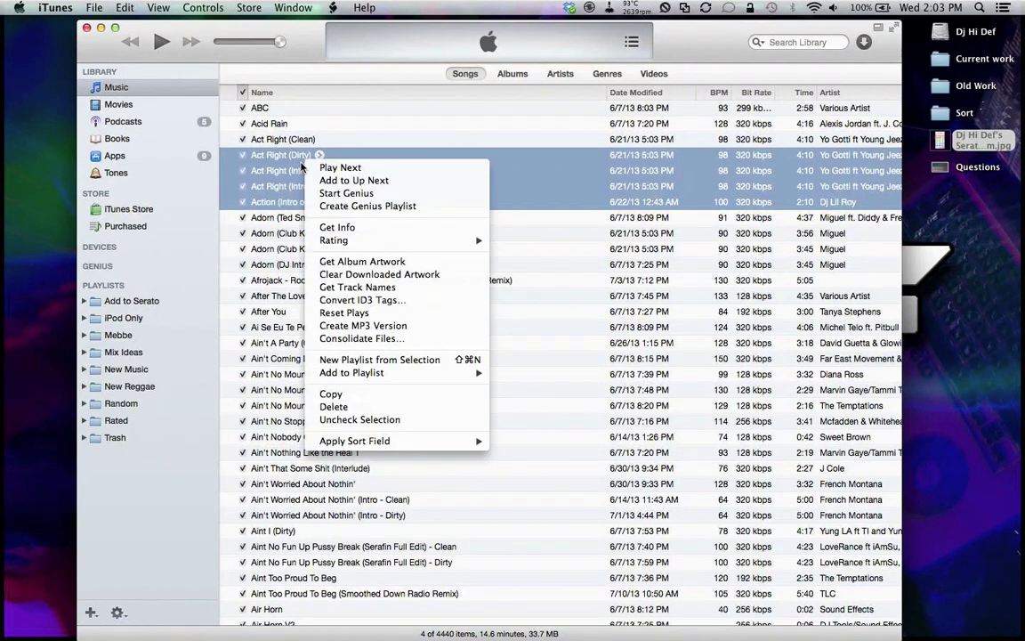
left_click(336, 227)
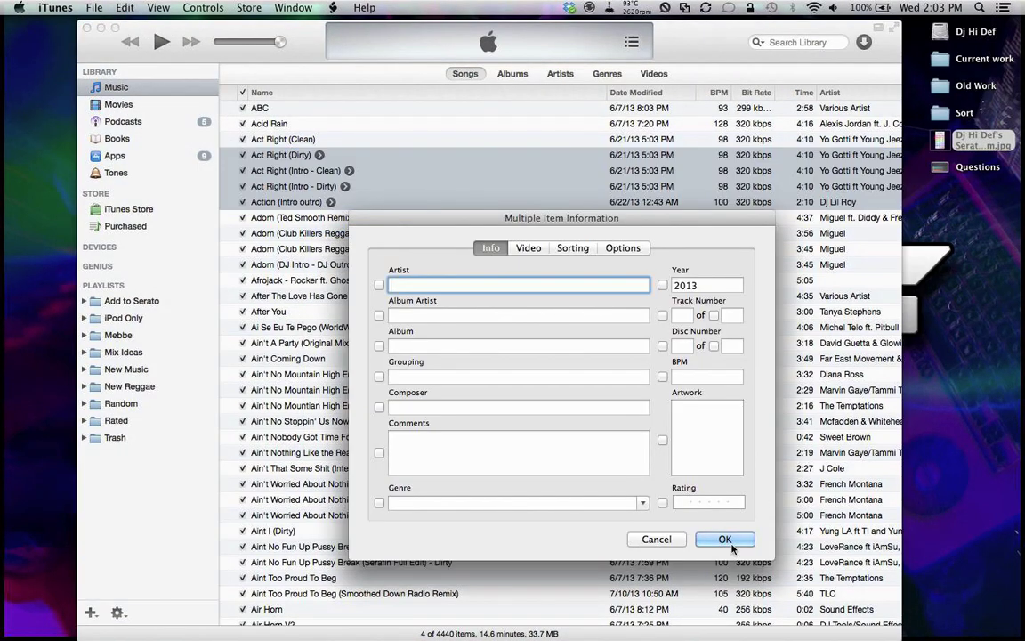
left_click(725, 539)
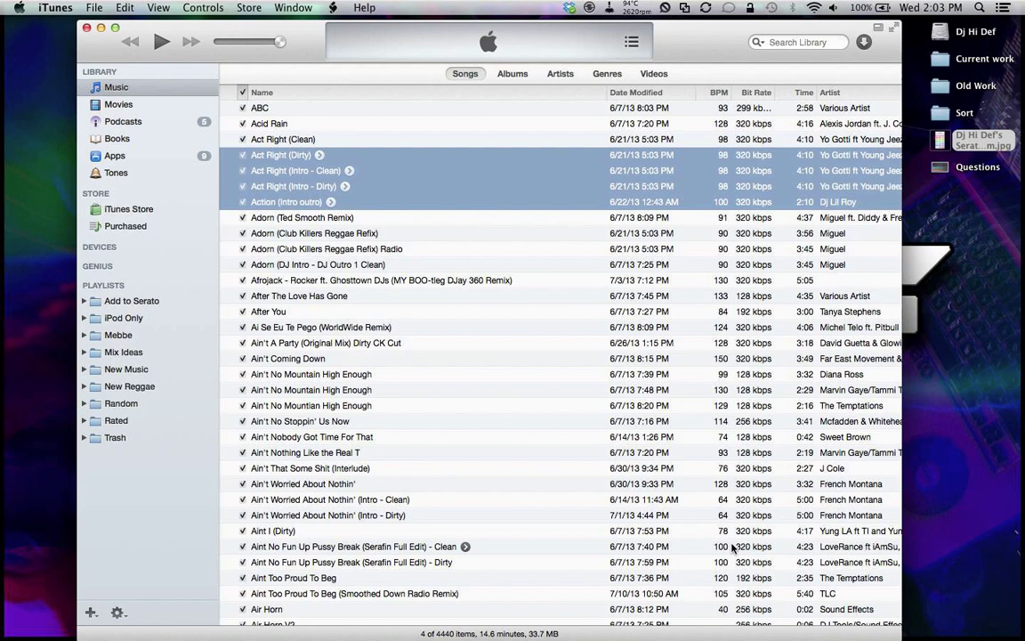
Step: Click a few individual tracks, then use Edit > Select All to select all 4440 songs
left_click(445, 233)
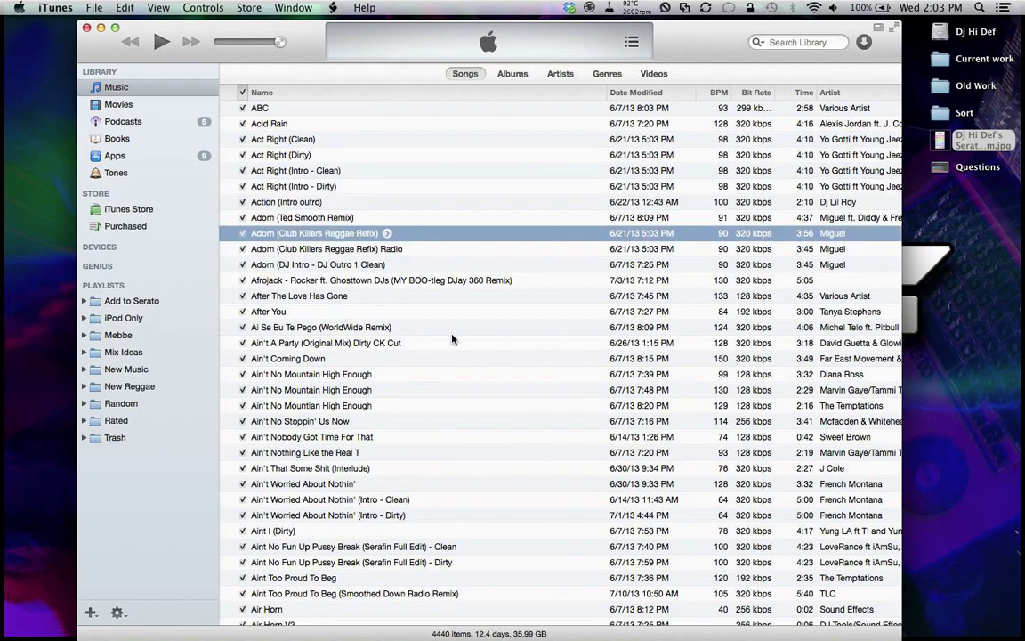
left_click(451, 329)
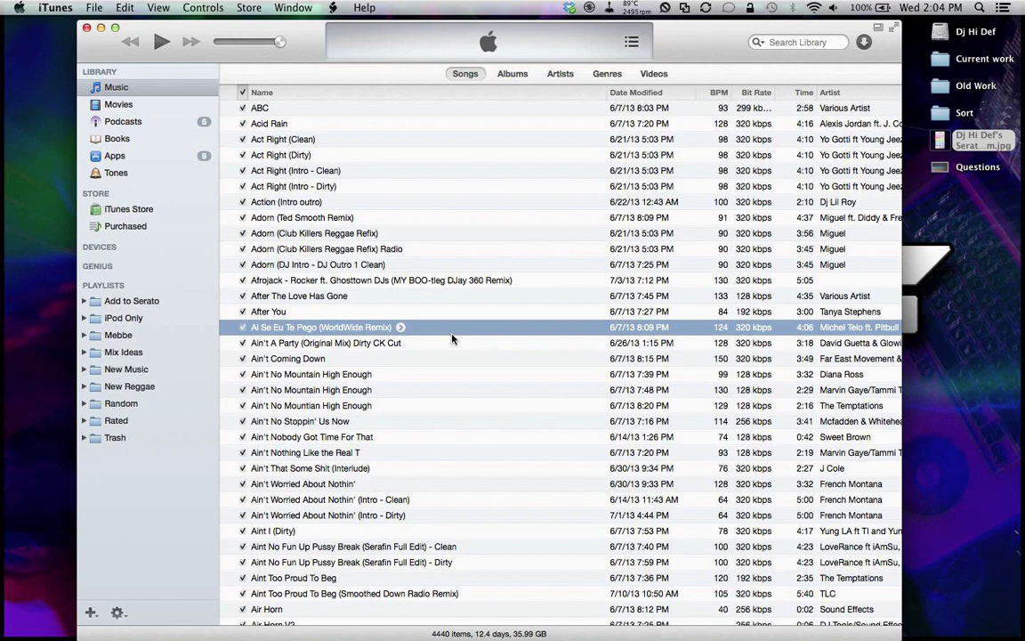
left_click(389, 203)
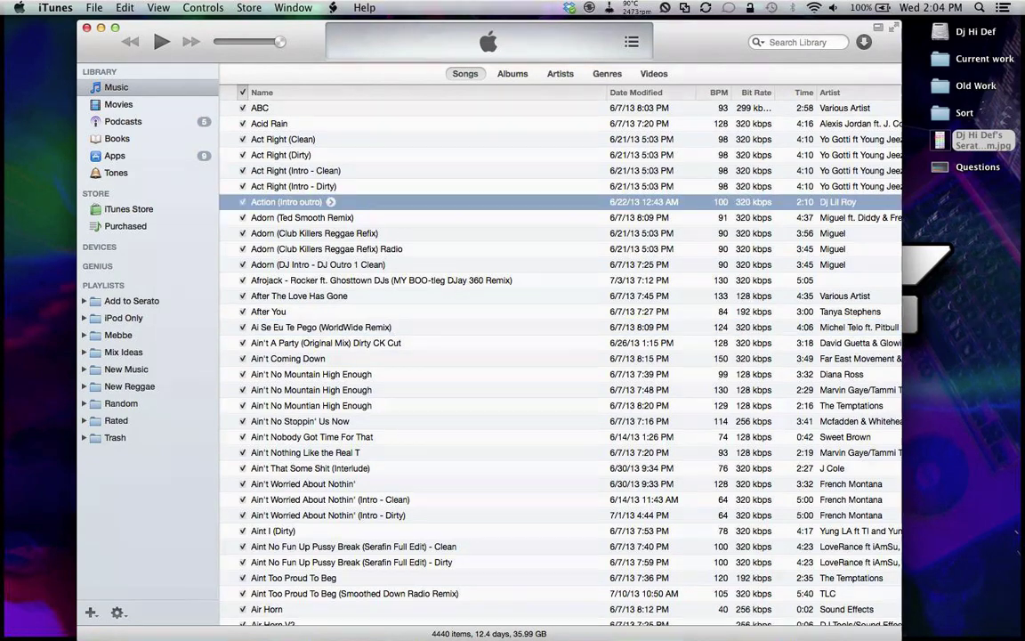
left_click(124, 8)
left_click(158, 117)
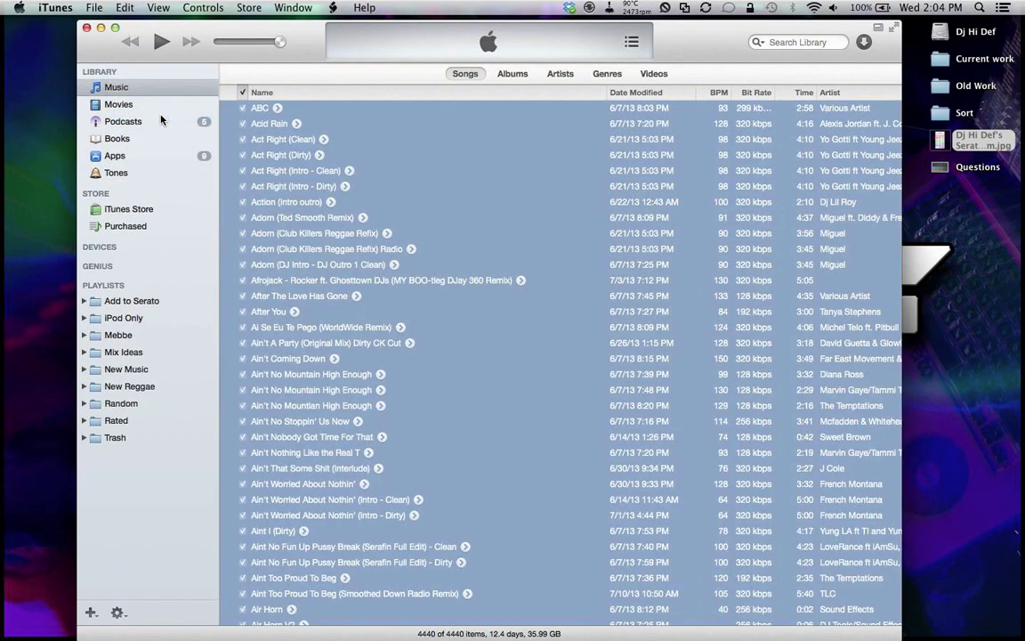
Step: Run Serato's Refresh Selected Tags on all 4440 songs, then return to the iTunes library
left_click(333, 7)
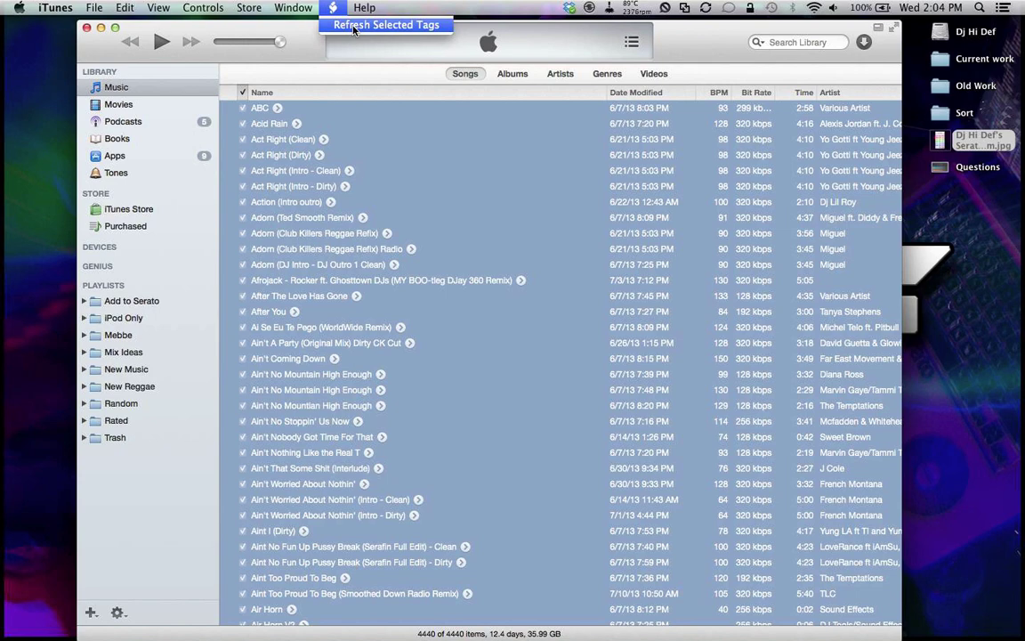
left_click(354, 27)
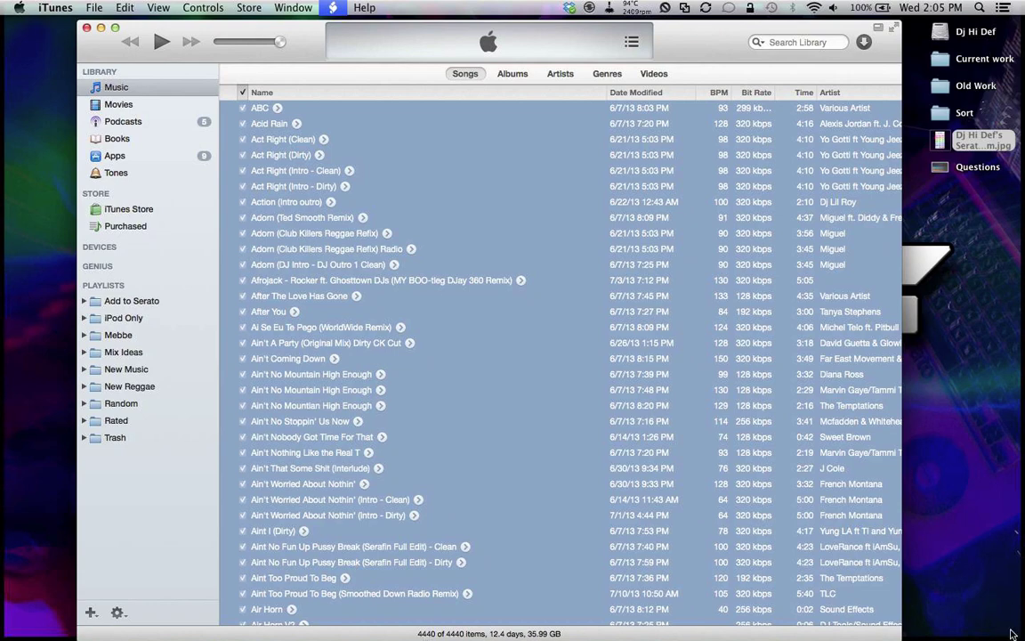
left_click(980, 262)
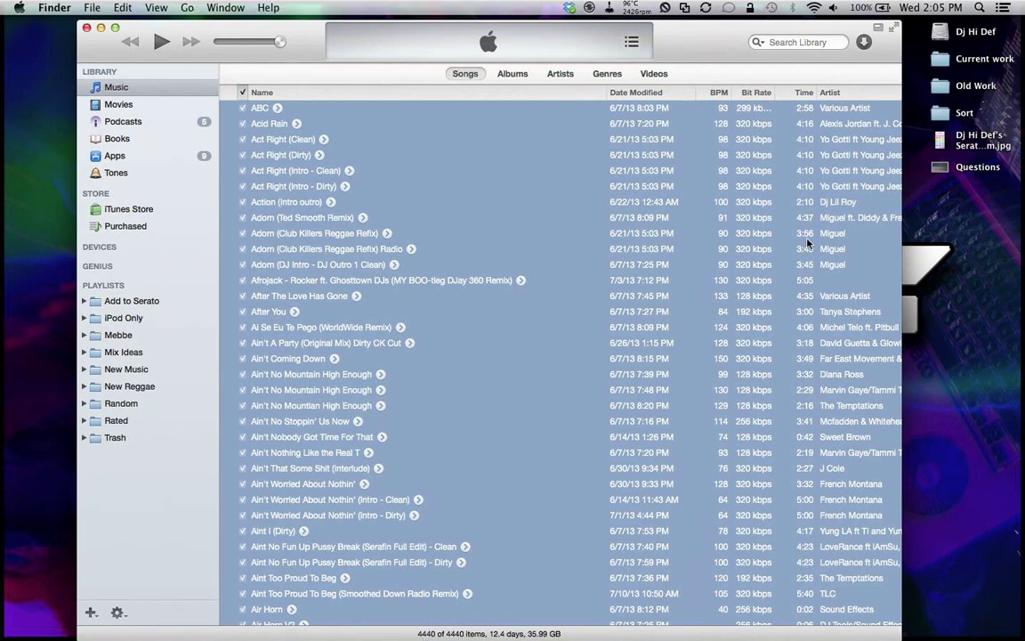
left_click(355, 179)
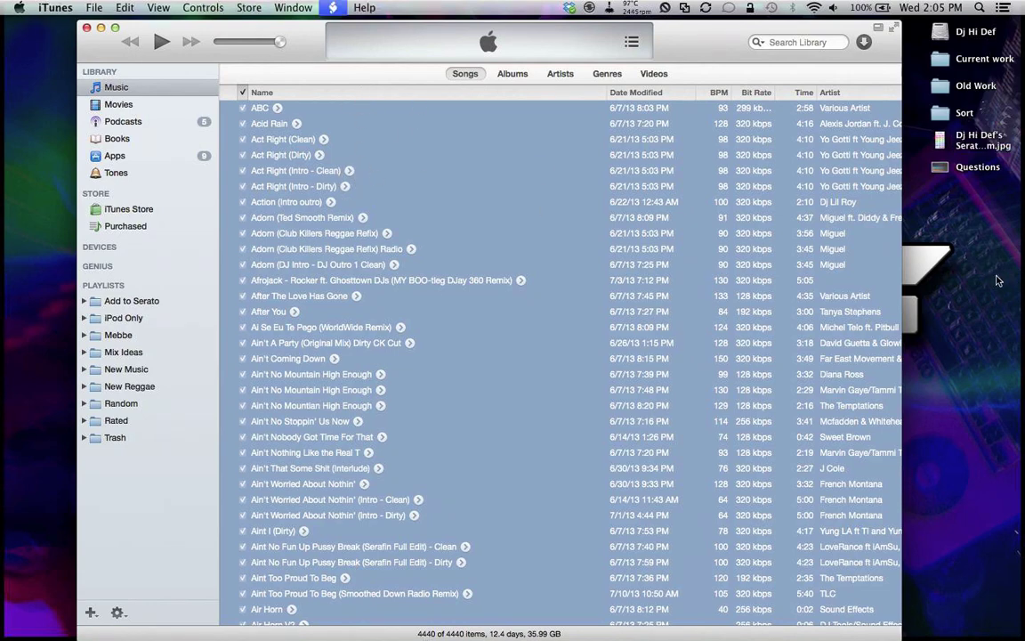
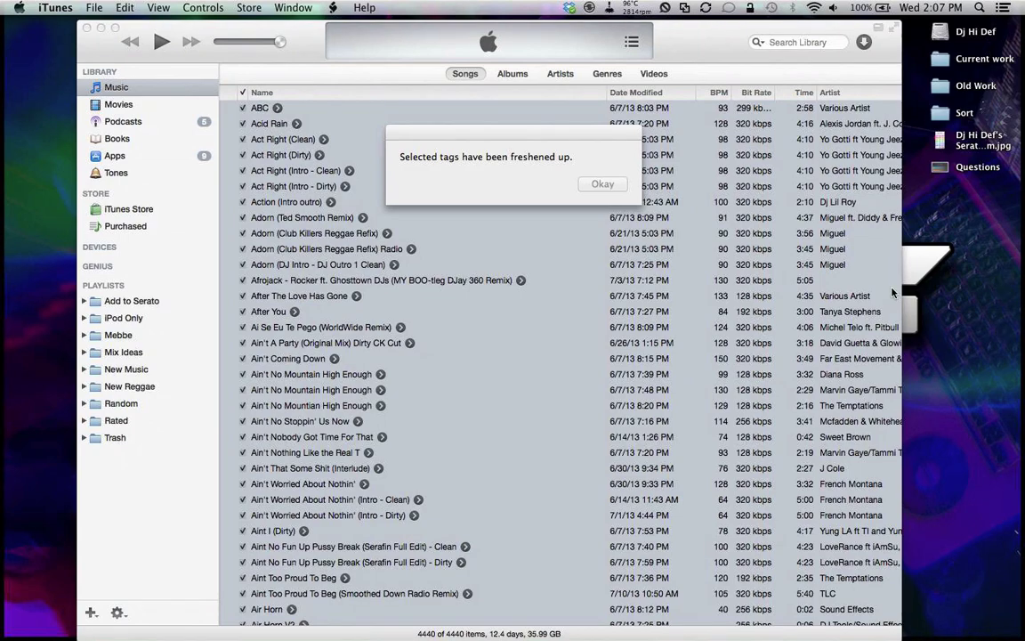
Step: Dismiss the 'Selected tags have been freshened up' confirmation
left_click(506, 172)
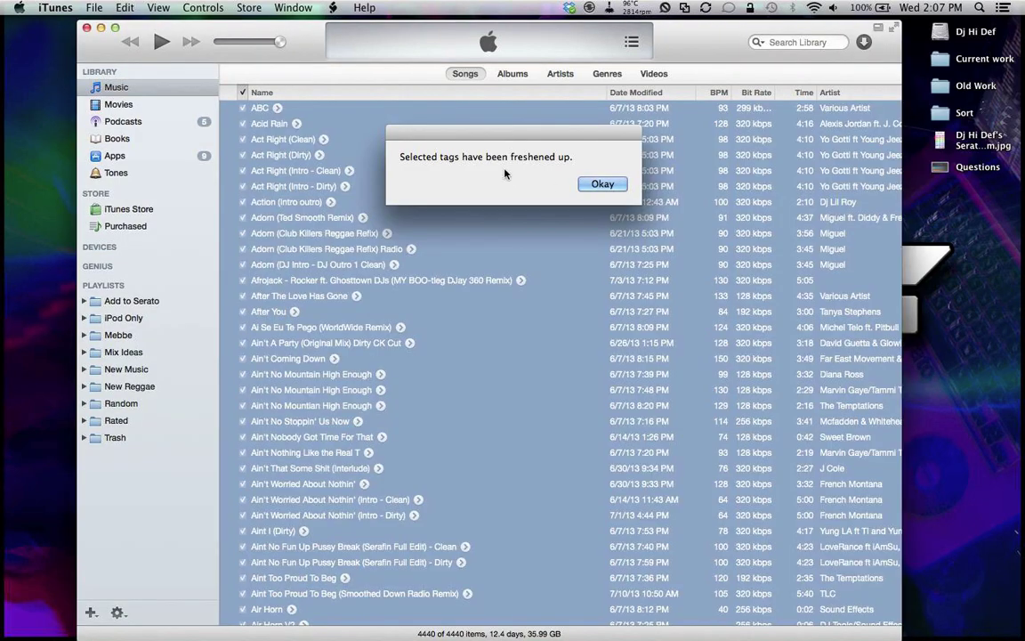
left_click_drag(502, 132, 507, 242)
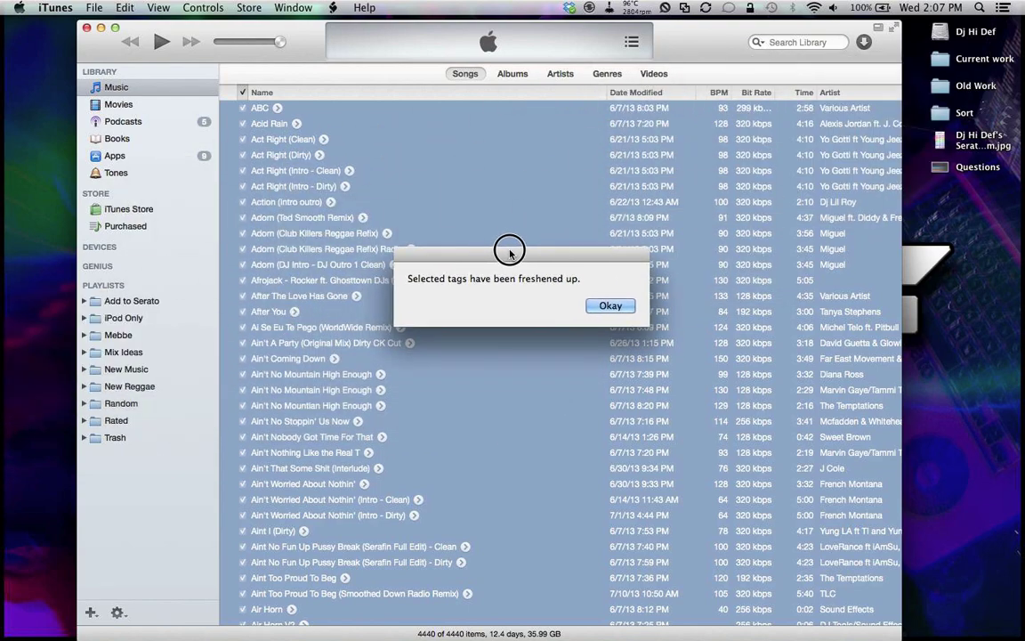
left_click(605, 304)
Step: Select single songs and scroll right to review Comments key tags like 10A and 12A
left_click(606, 302)
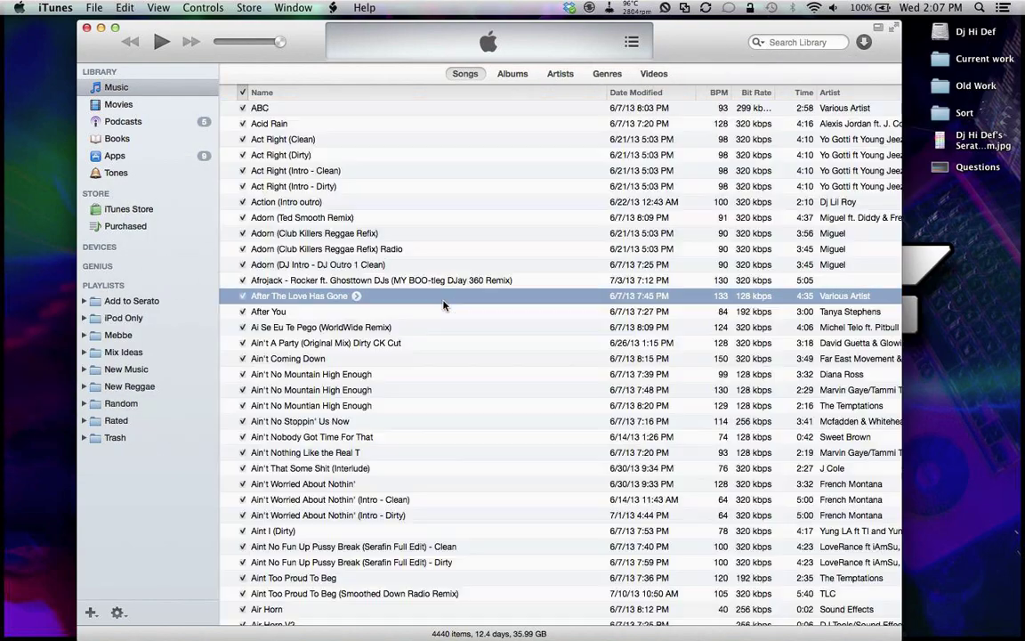
left_click(441, 359)
scroll(445, 363, "down", 5)
scroll(443, 367, "down", 20)
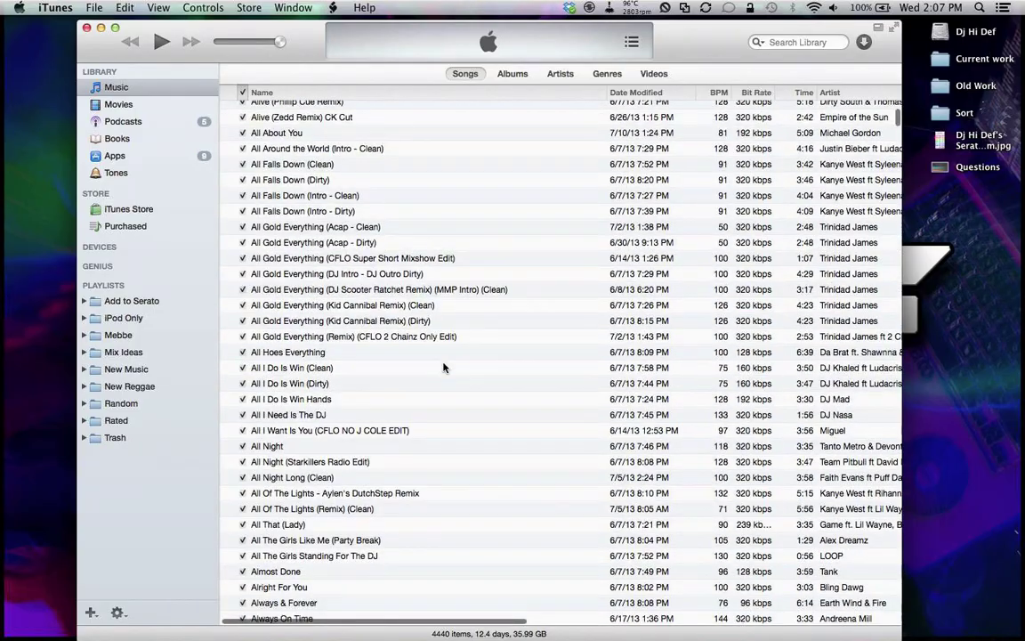
scroll(443, 369, "right", 10)
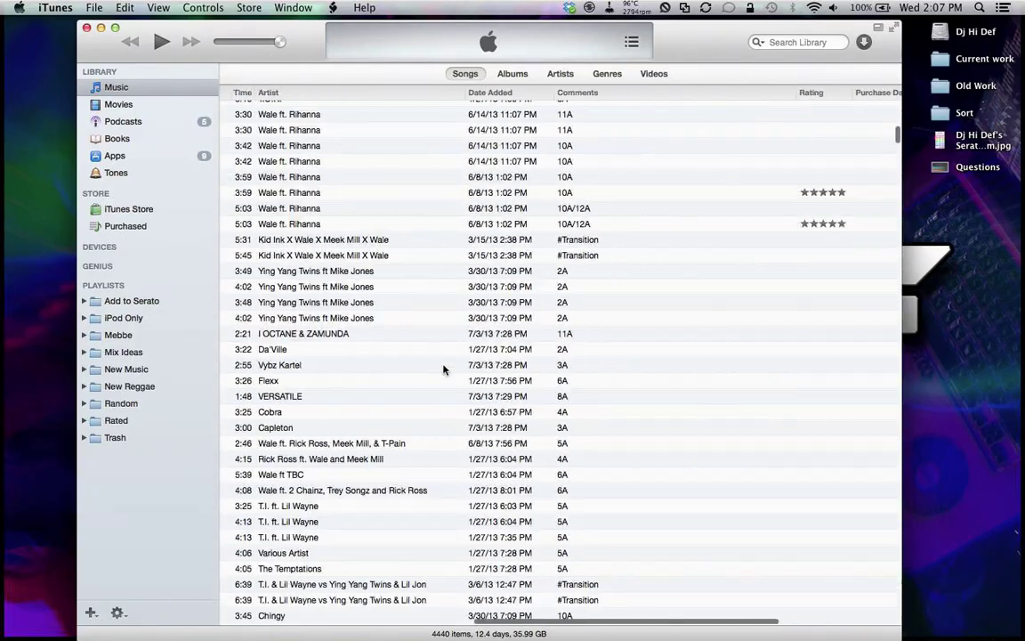
left_click(583, 239)
left_click(589, 255)
scroll(854, 205, "down", 15)
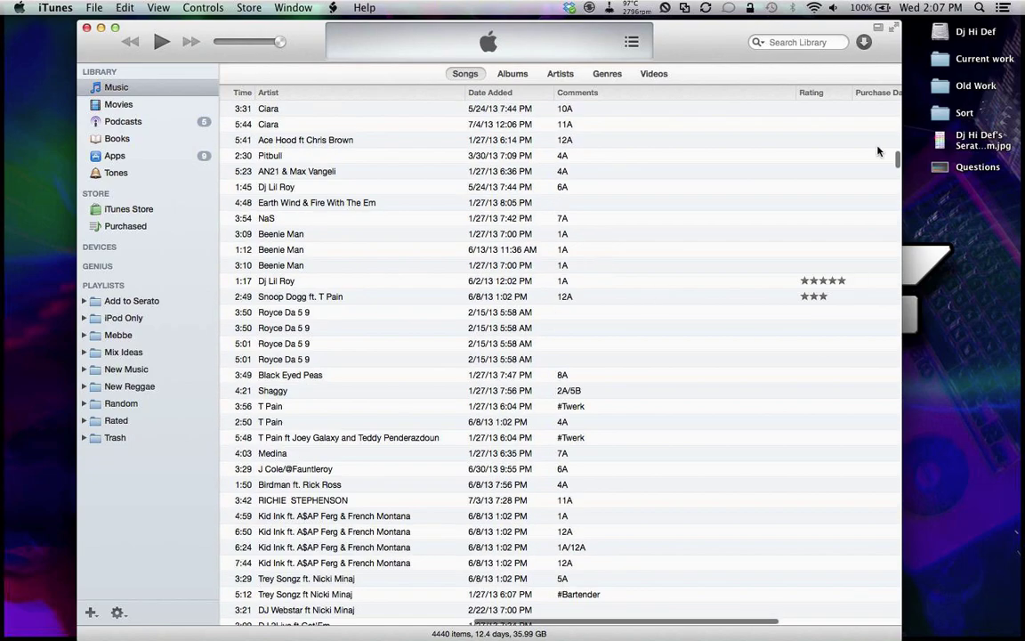
Step: Search the library for '#' to list the 254 tagged songs, clear it, and hide iTunes
left_click(793, 42)
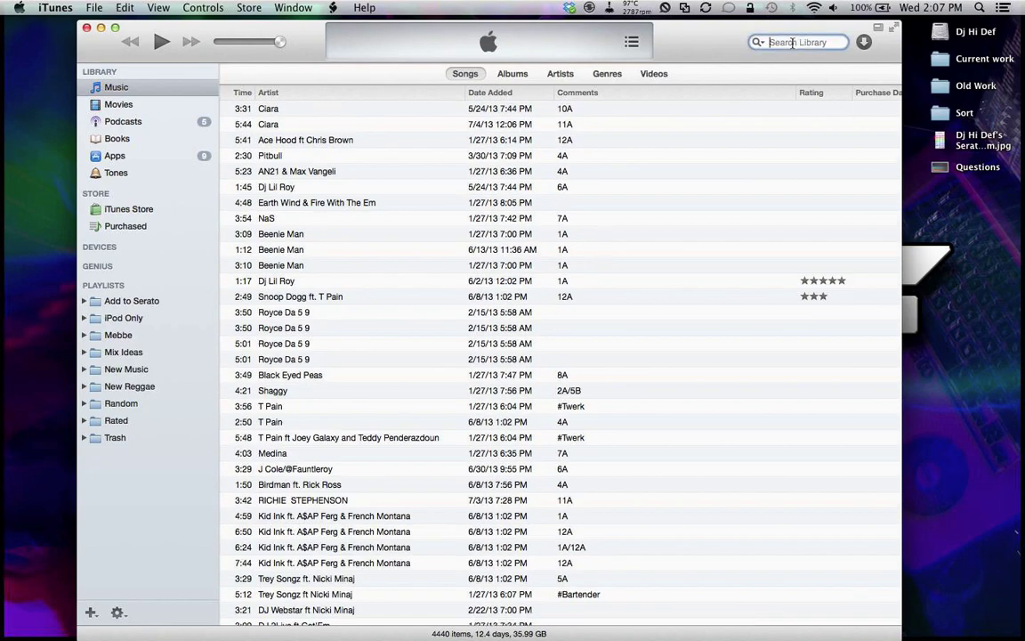
type("#")
key("Return")
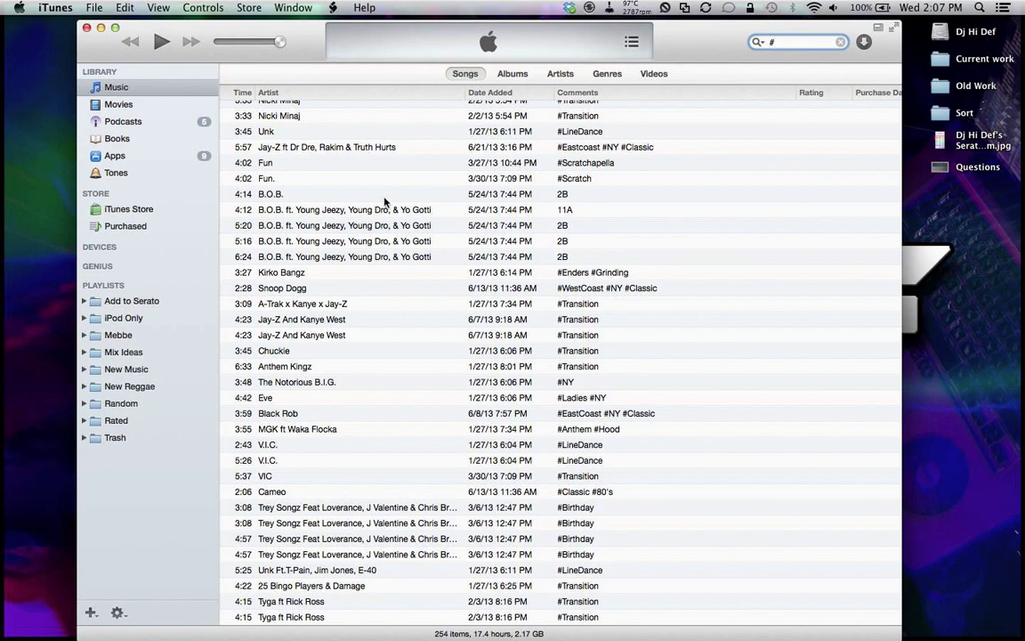
scroll(384, 201, "left", 10)
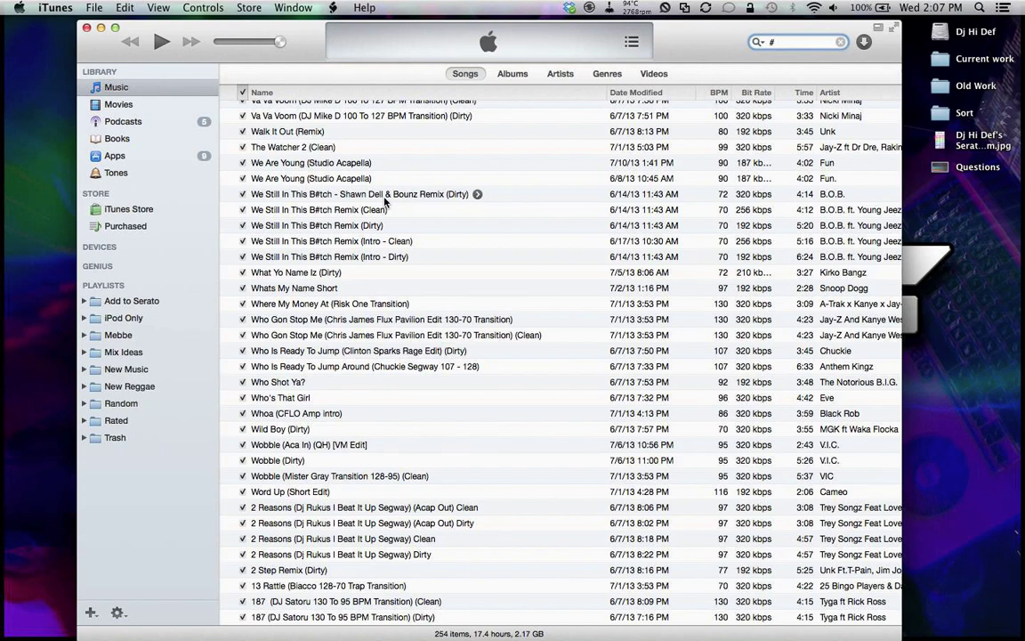
key("BackSpace")
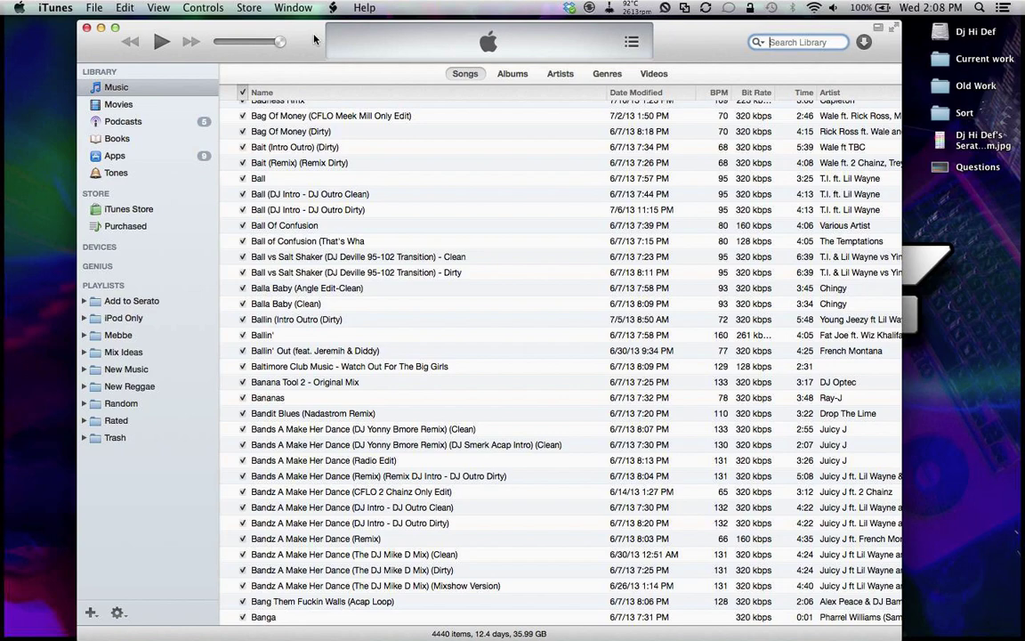
key("super+h")
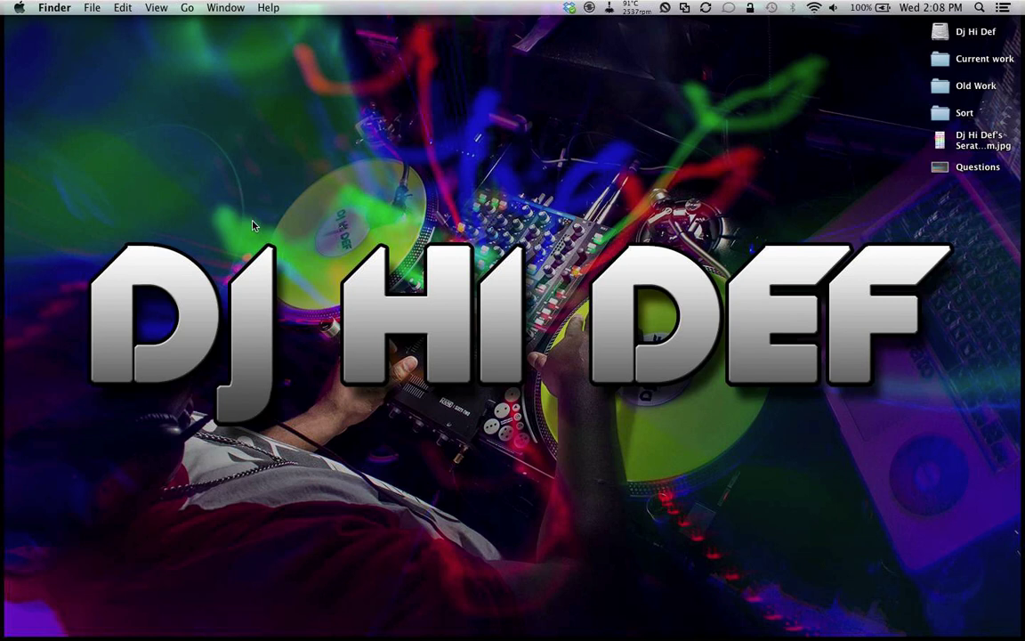
Step: Start Automator from the Dock and open the existing Dj Mode app from Automation
mouse_move(3, 365)
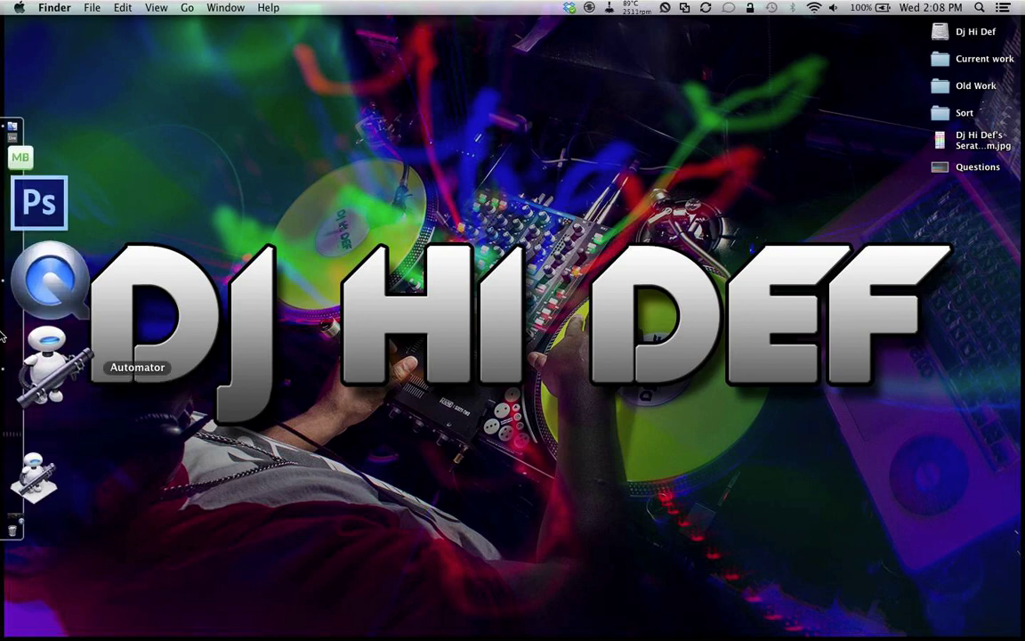
left_click(3, 341)
left_click(277, 423)
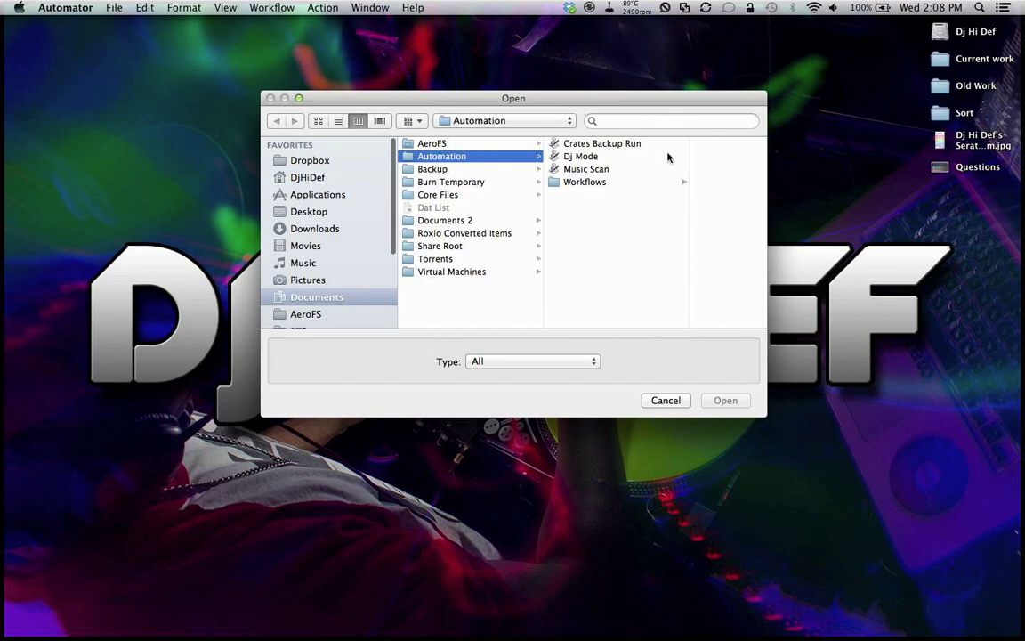
left_click(625, 157)
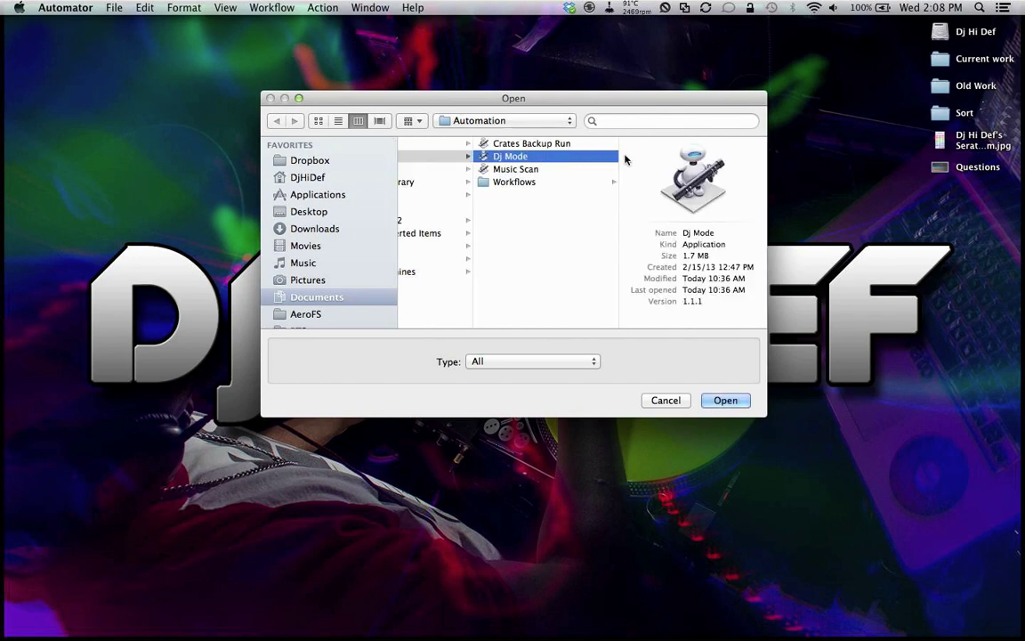
key("Return")
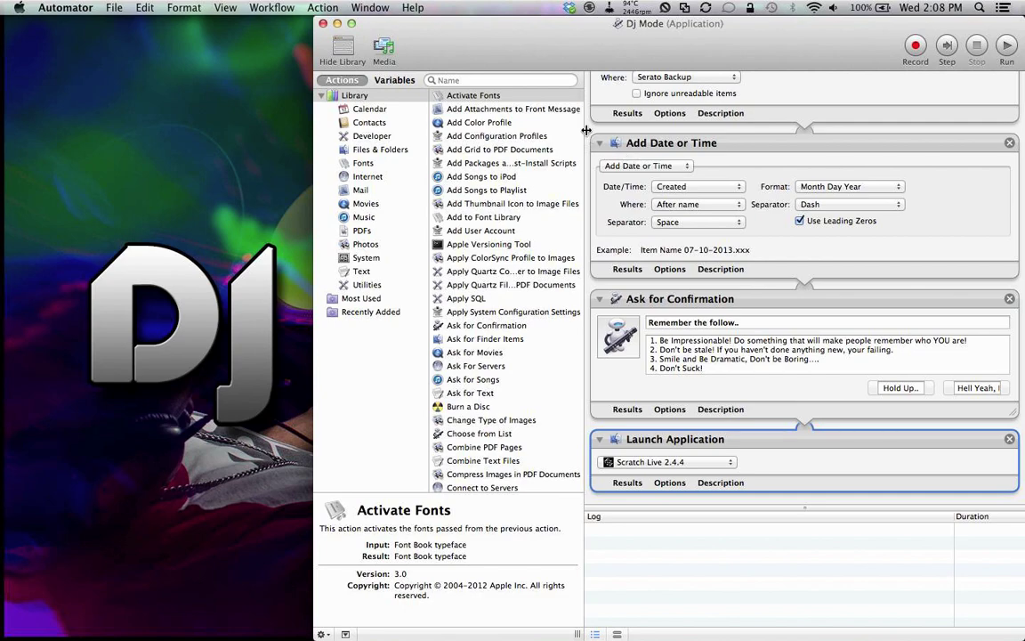
Step: Shrink the Dj Mode Automator window and move it down and right
scroll(590, 132, "up", 10)
left_click_drag(700, 21, 486, 7)
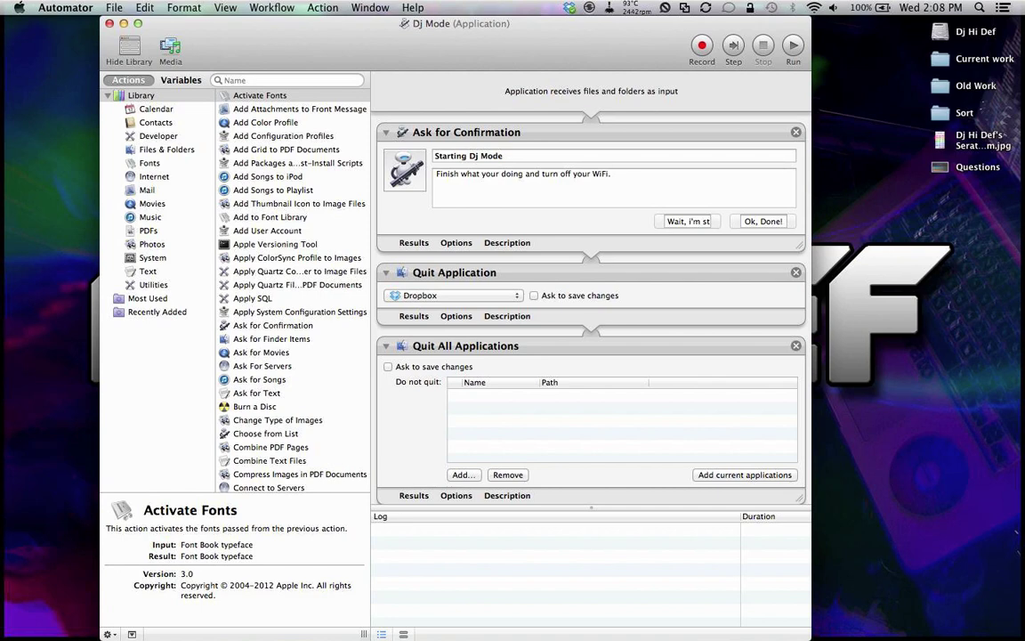
left_click_drag(809, 638, 852, 540)
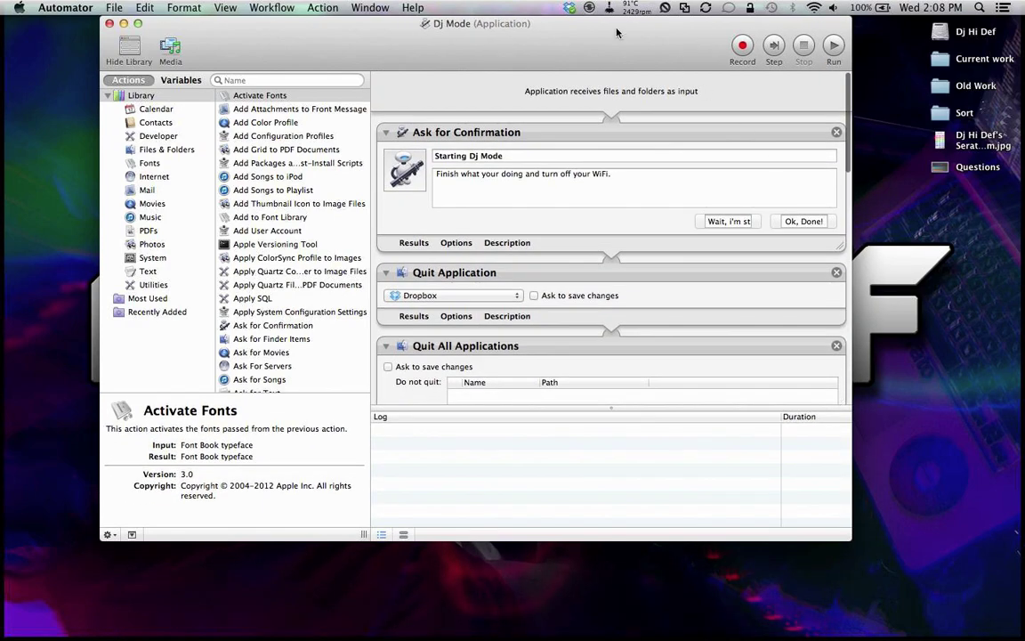
left_click_drag(614, 34, 659, 106)
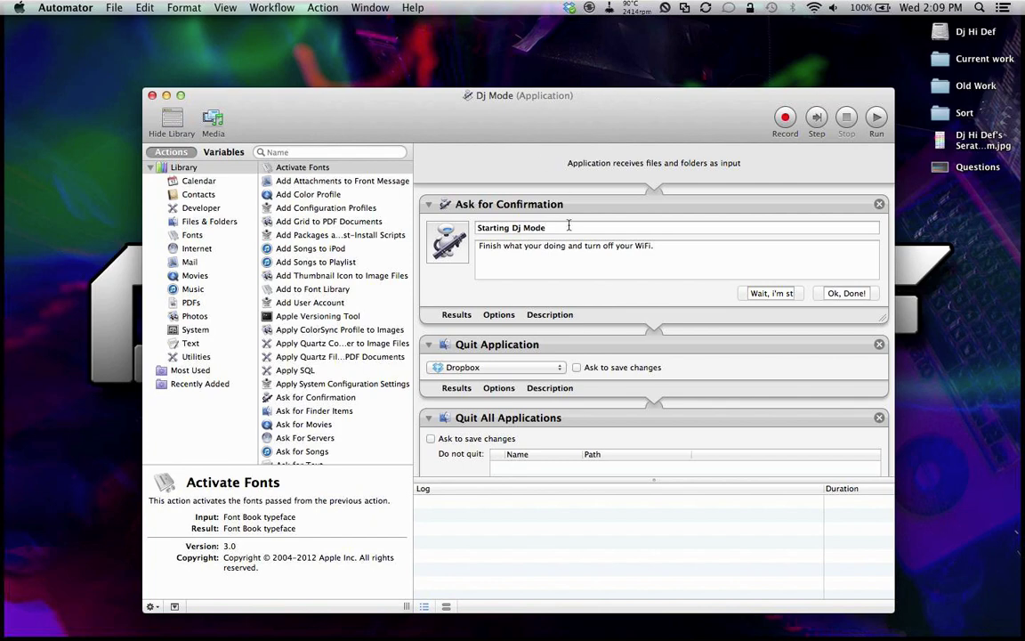
Step: Scroll to Get Specified Finder Items, select the _Serato_ and _Serato_Backup rows, then open the Dj Hi Def drive
scroll(568, 225, "down", 2)
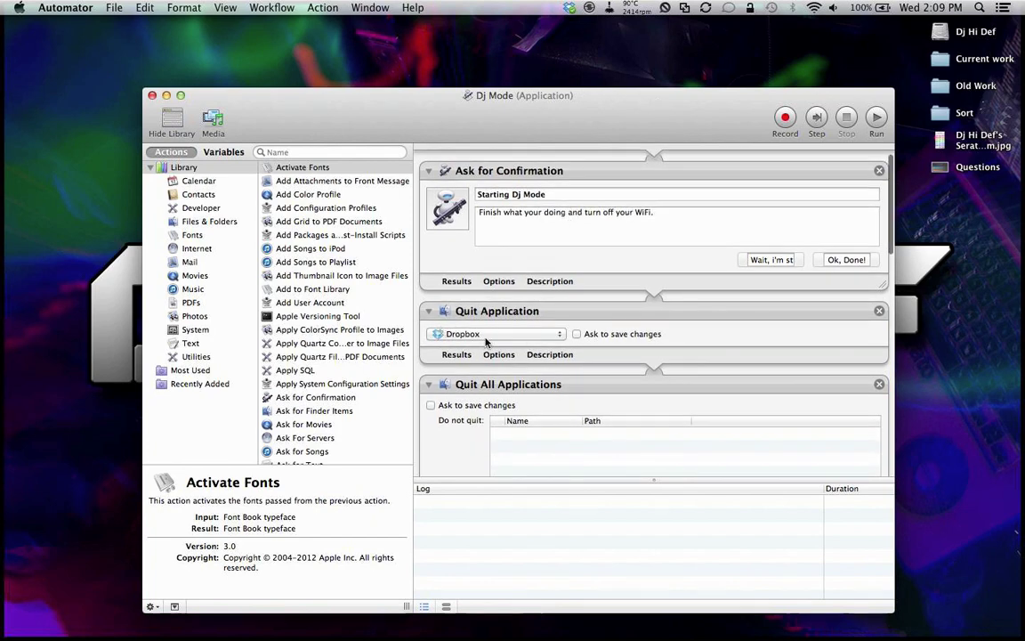
scroll(417, 285, "down", 5)
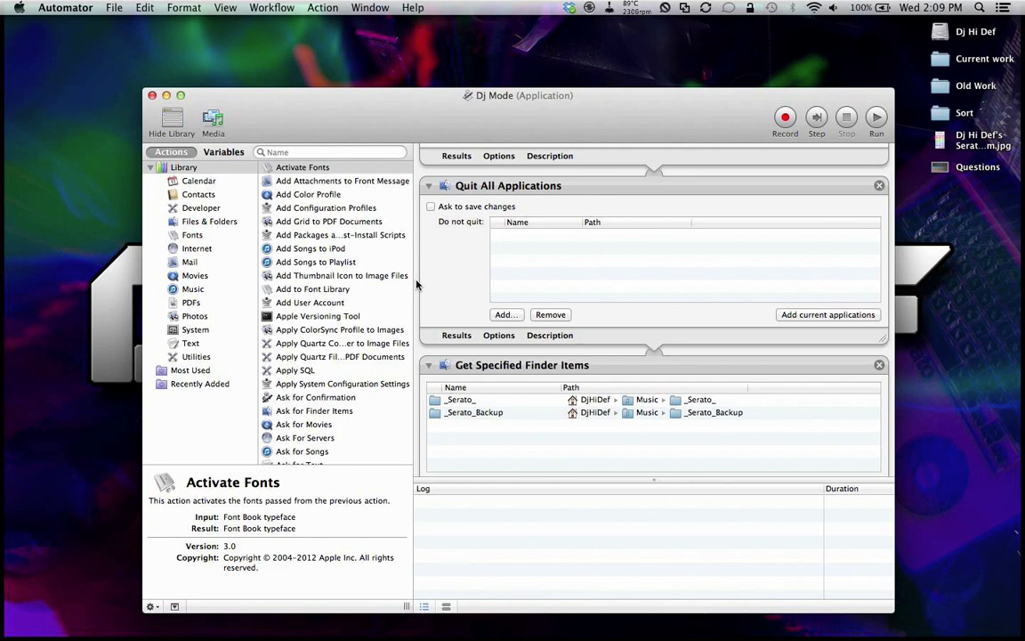
scroll(416, 283, "down", 5)
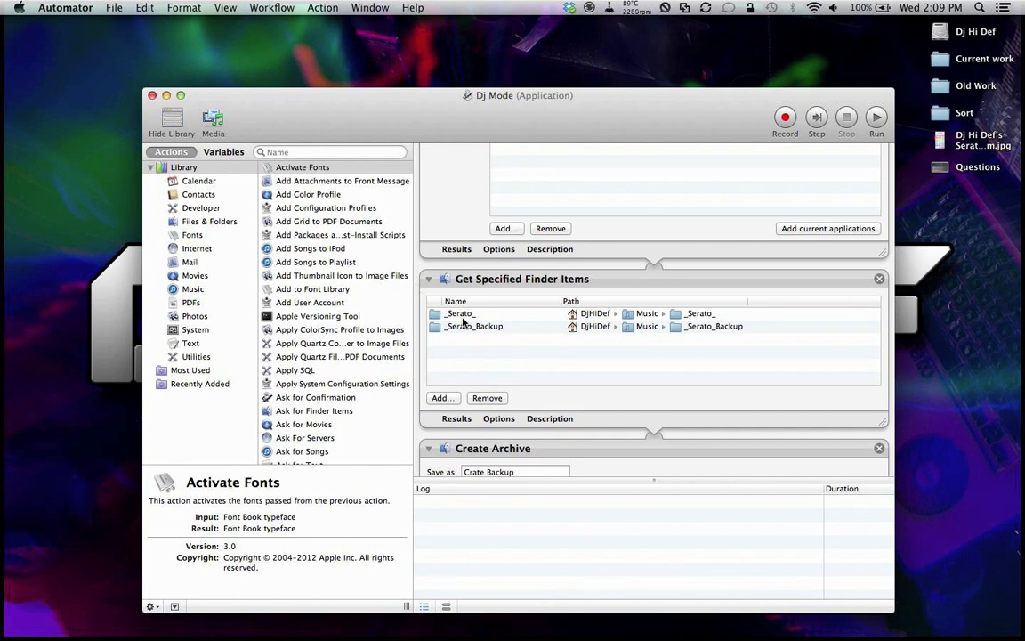
left_click(459, 313)
left_click(487, 327)
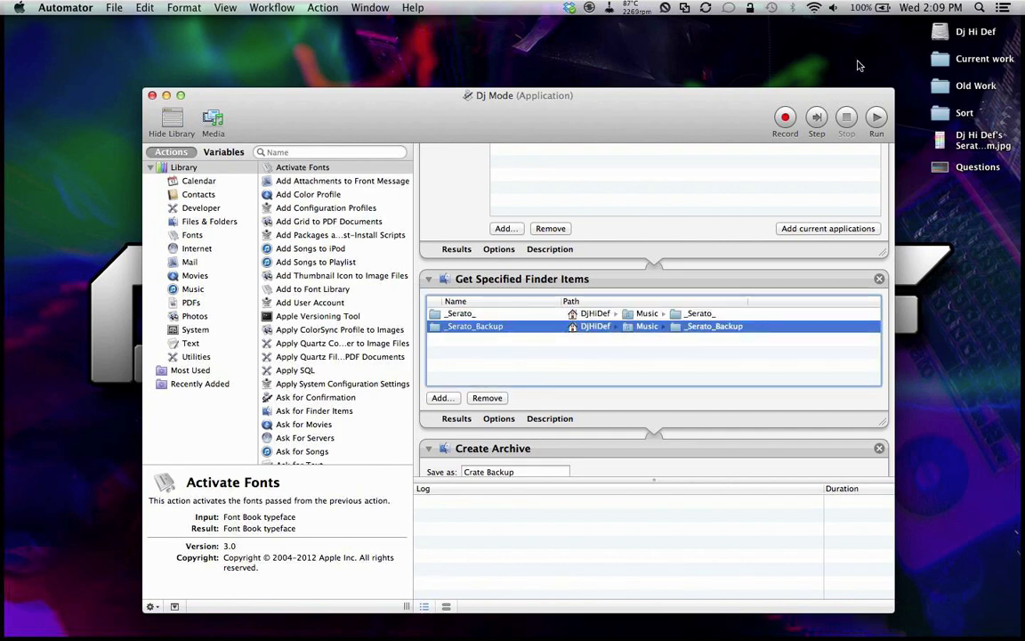
double_click(943, 31)
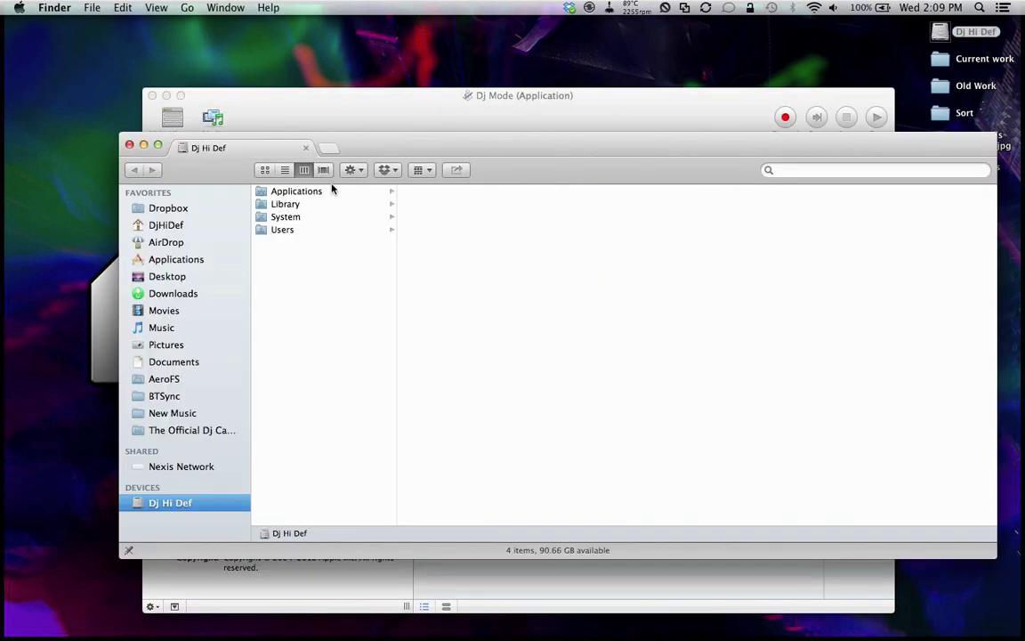
Step: Browse Music > _Serato_ > _Serato_Backup to show its 15 items, like database V2 and Subcrates
left_click(168, 328)
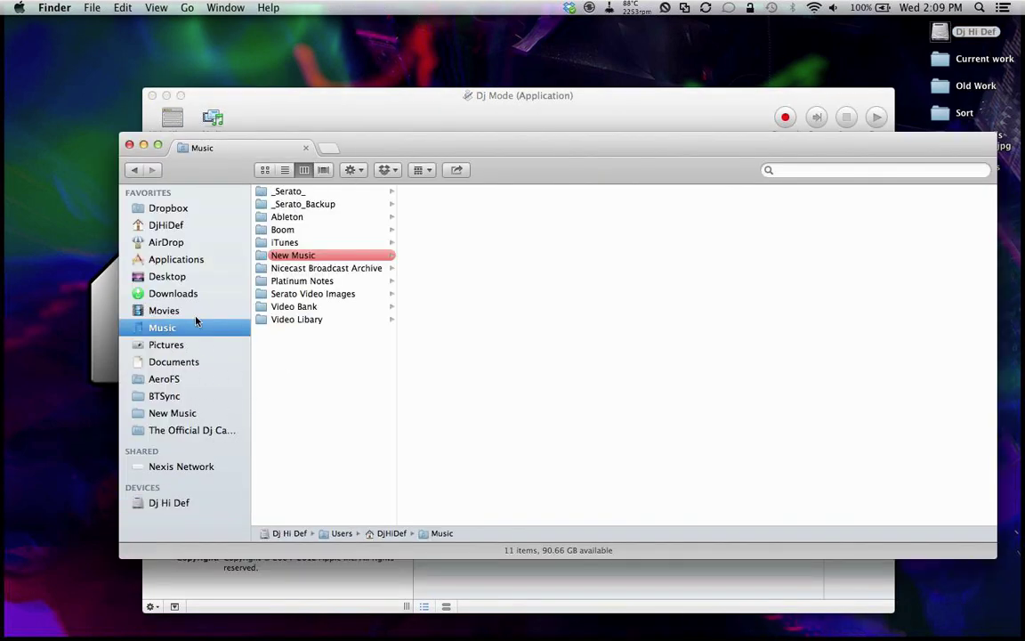
left_click(317, 192)
left_click(349, 205)
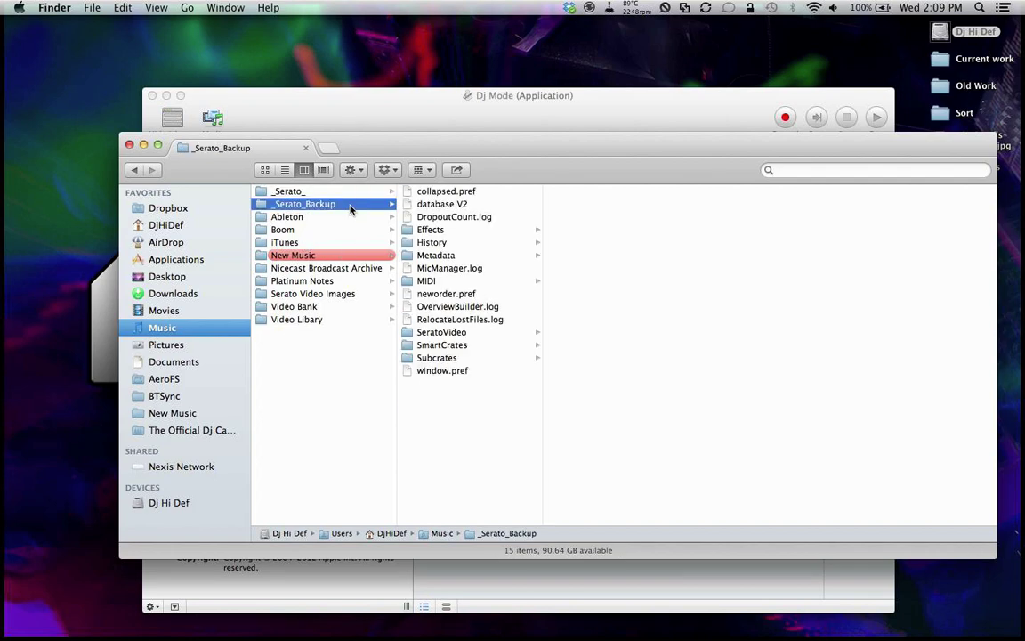
Step: Scroll through the Get Specified Finder Items, Create Archive (Crate Backup) and Add Date or Time actions
left_click(402, 130)
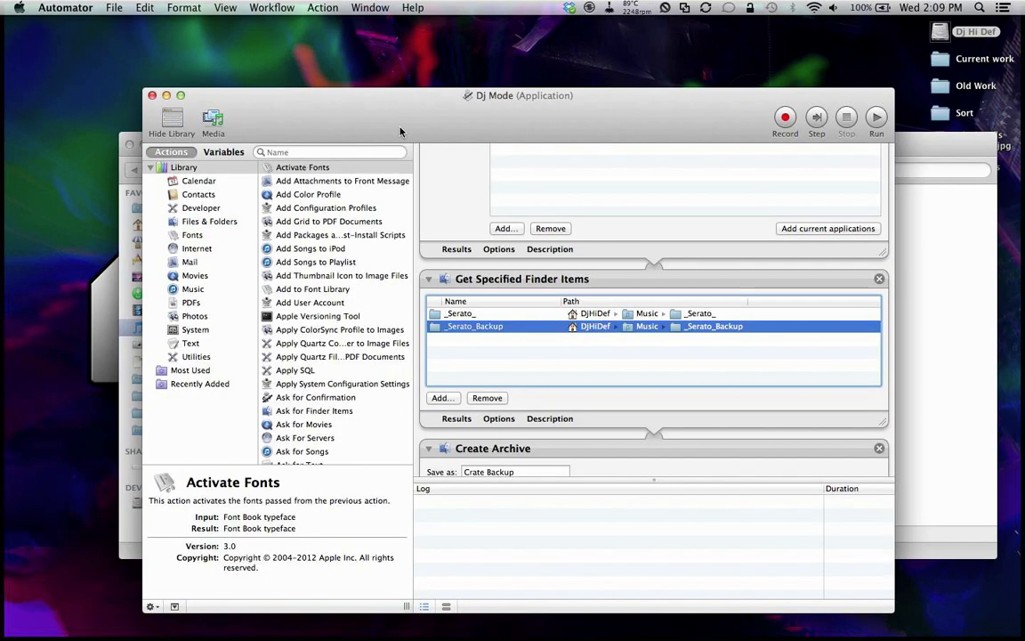
scroll(420, 331, "down", 5)
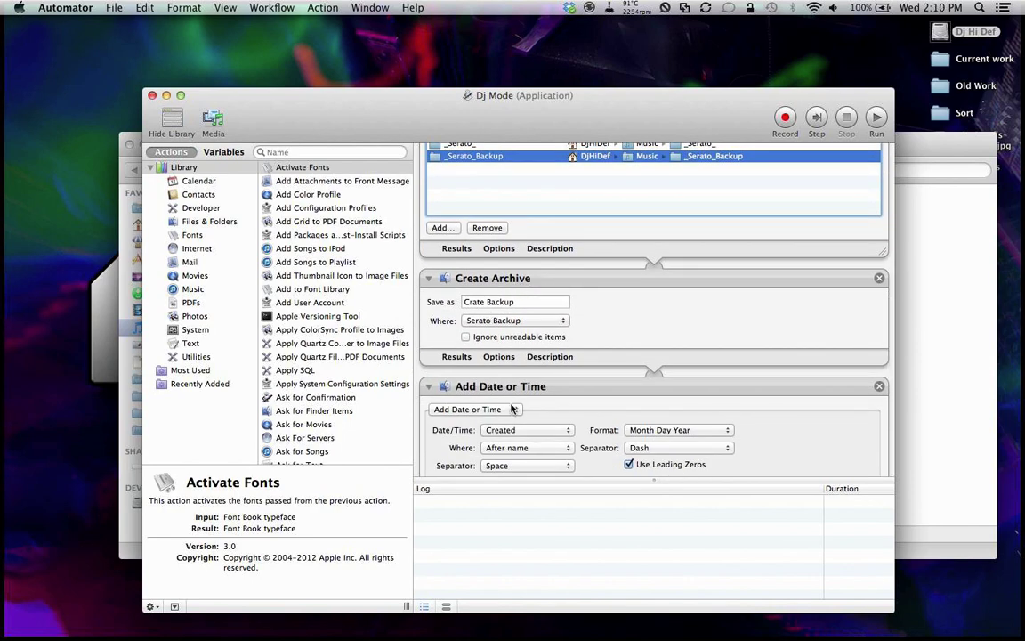
scroll(443, 378, "down", 3)
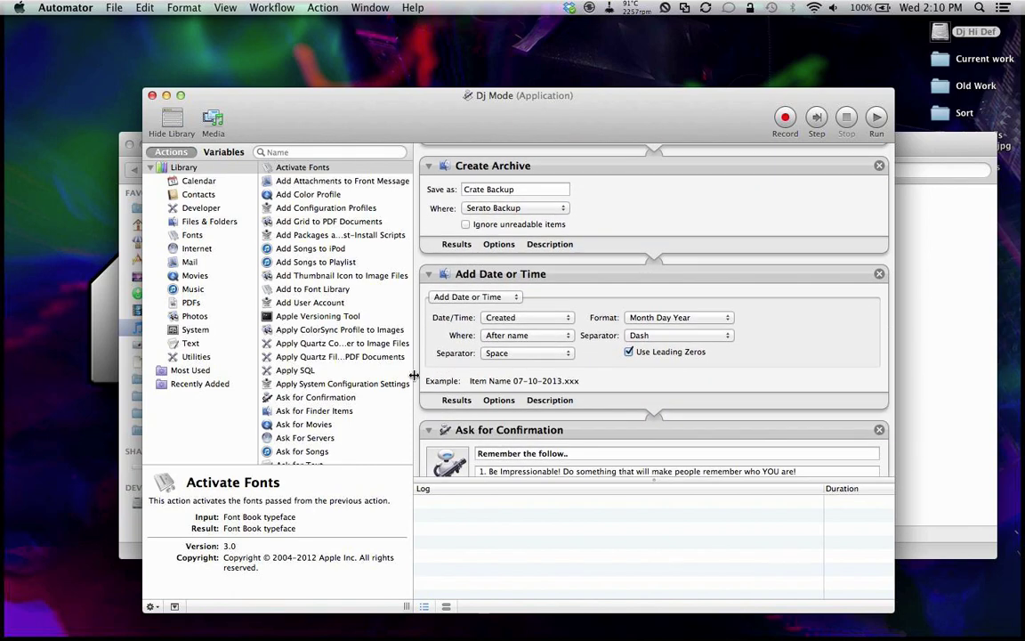
left_click(901, 210)
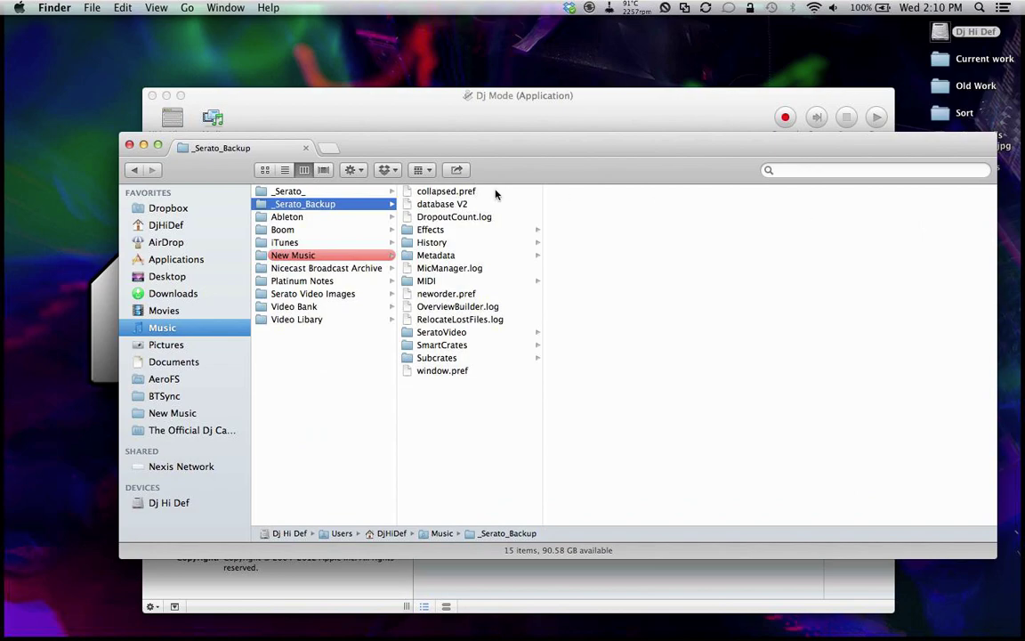
left_click(318, 103)
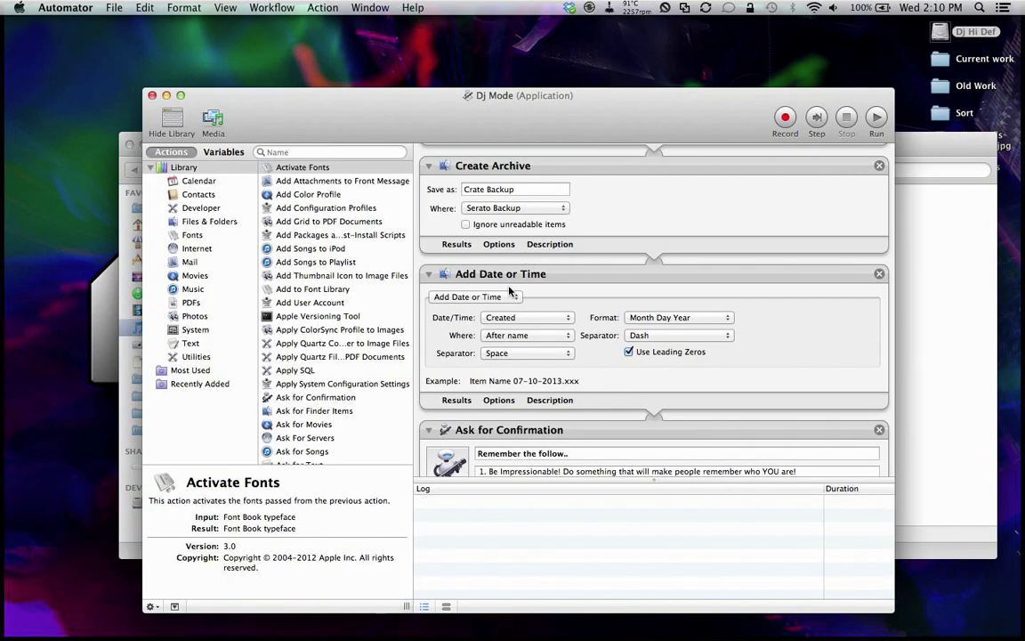
scroll(511, 345, "down", 4)
scroll(511, 345, "up", 5)
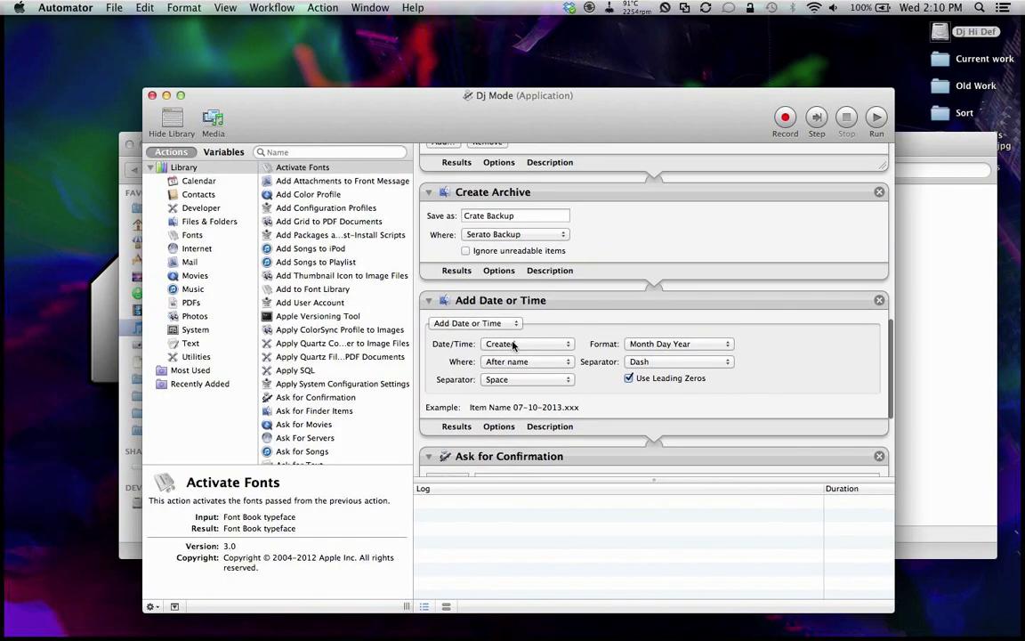
scroll(567, 385, "up", 4)
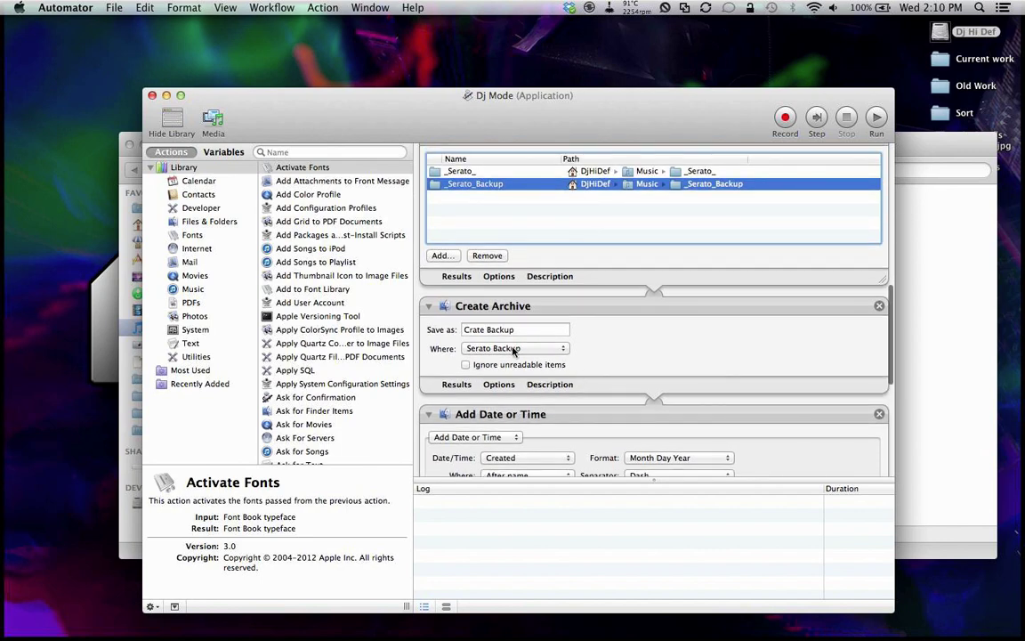
Step: Check the 543.8 MB Serato Backup zip in Dropbox's Backup folder, then return to Automator
left_click(972, 291)
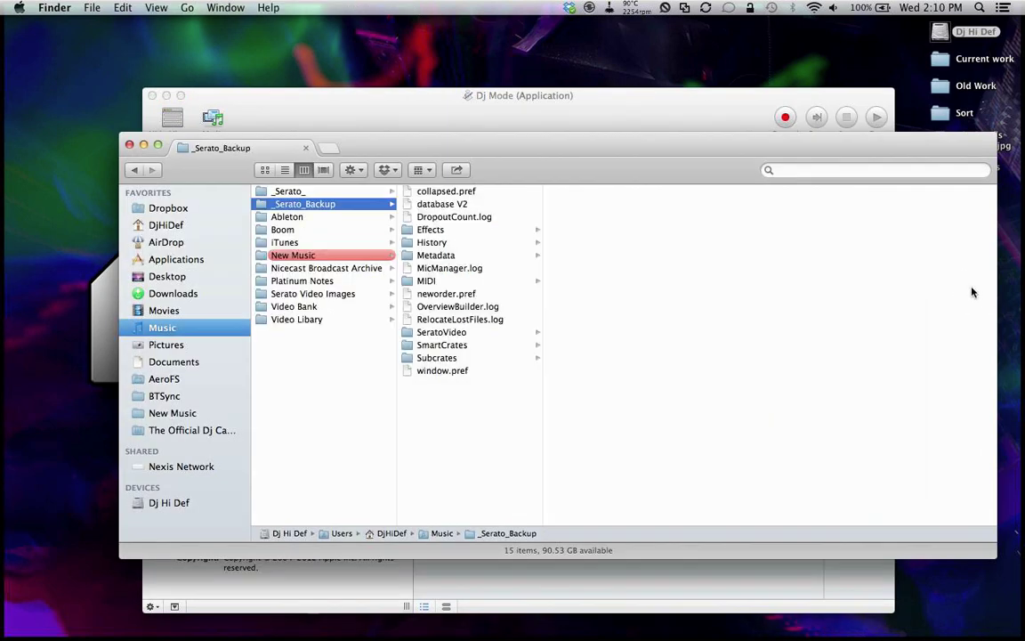
left_click(190, 208)
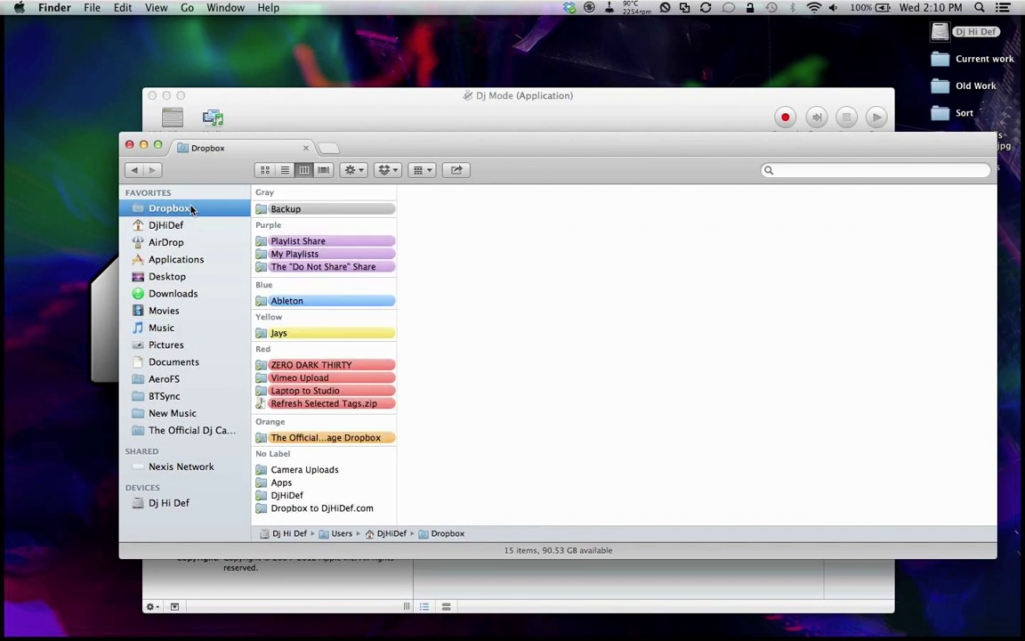
left_click(274, 209)
left_click(443, 210)
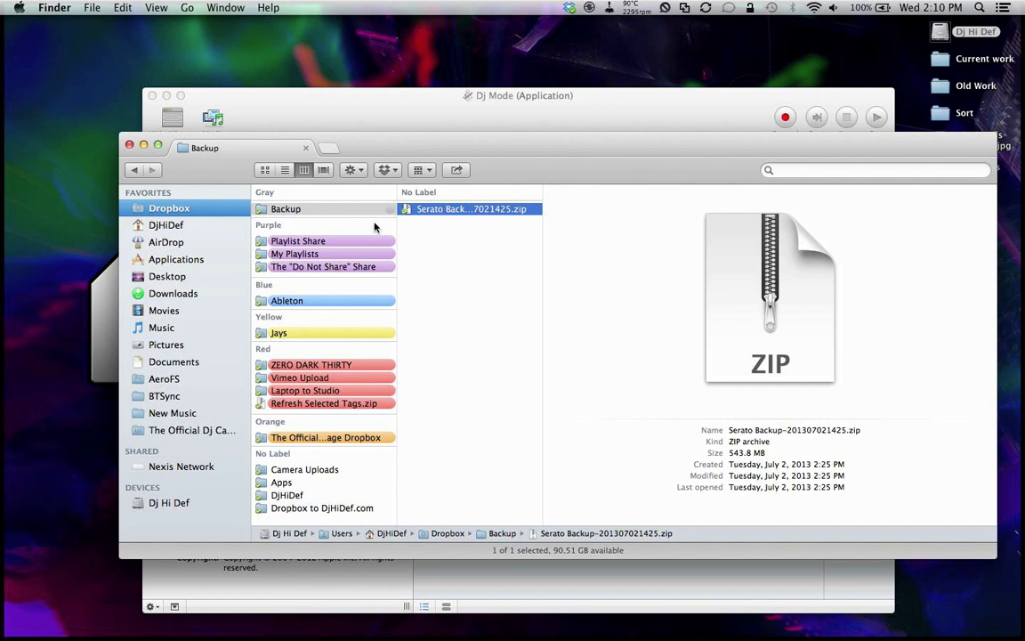
left_click(493, 111)
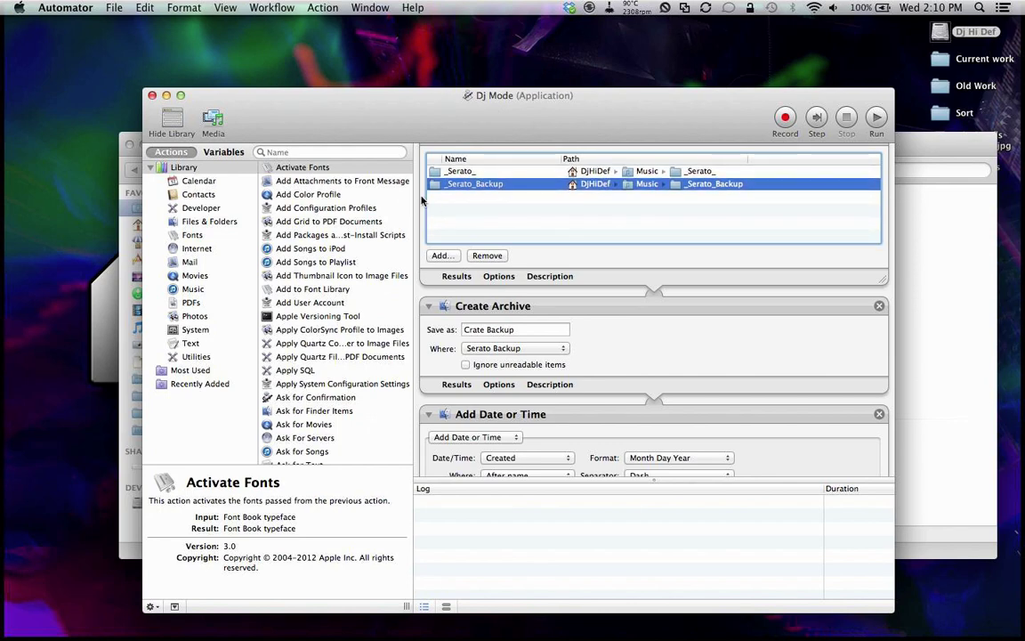
Step: Review the confirmation reminders and the Scratch Live 2.4.4 launch step, then hide Automator with Cmd+H
scroll(426, 203, "up", 5)
scroll(418, 201, "up", 6)
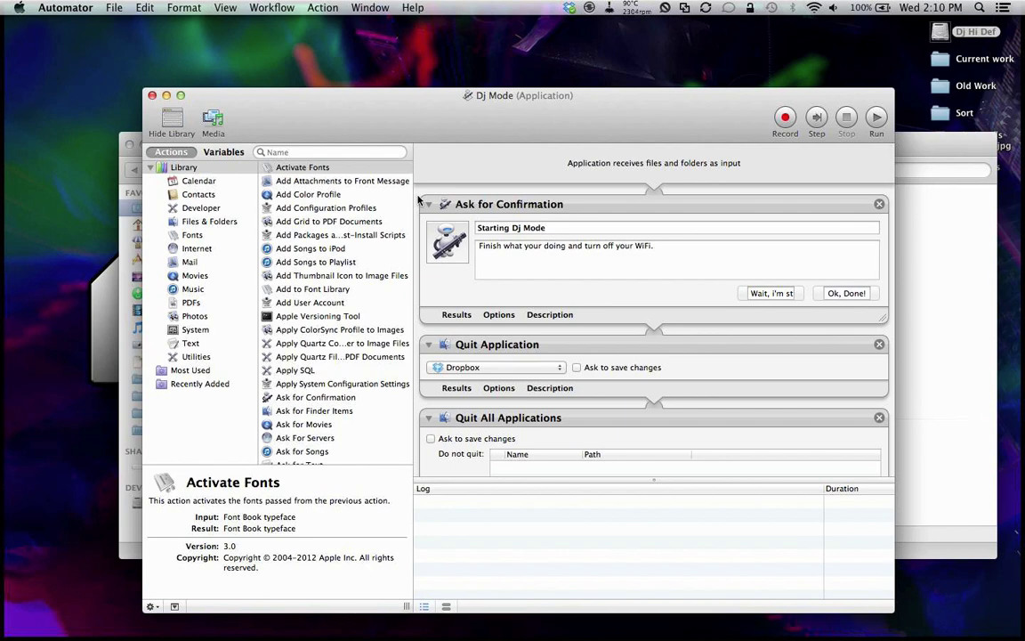
scroll(418, 200, "down", 5)
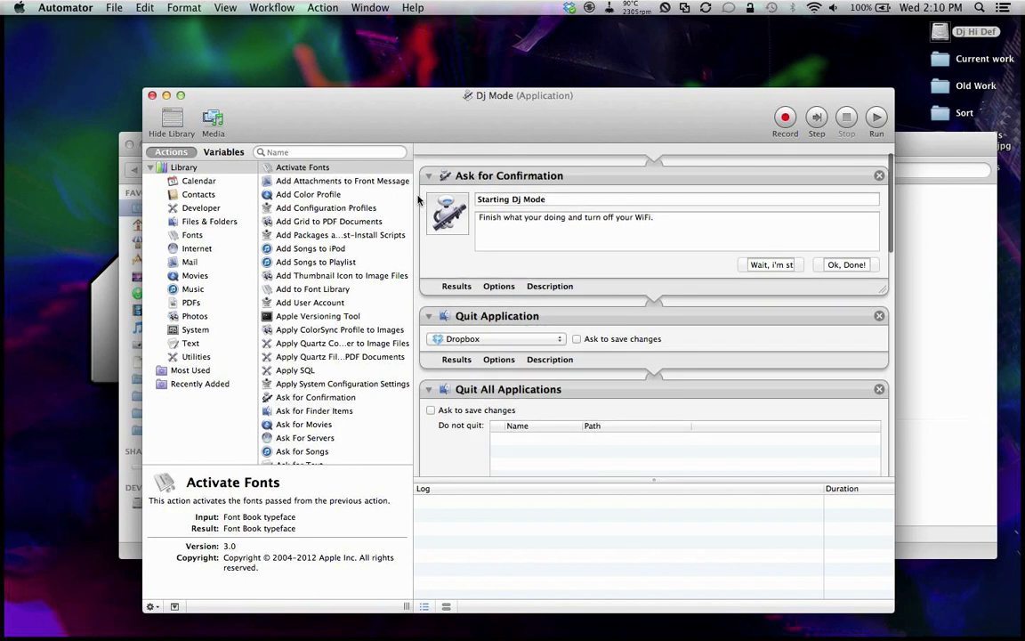
scroll(427, 200, "down", 2)
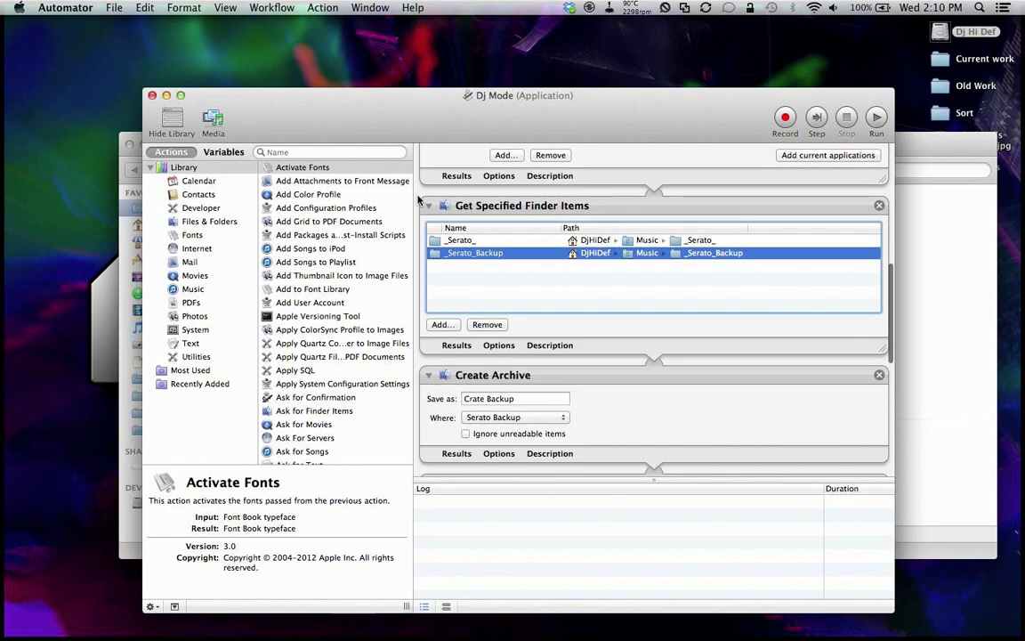
scroll(450, 182, "up", 5)
scroll(459, 173, "down", 8)
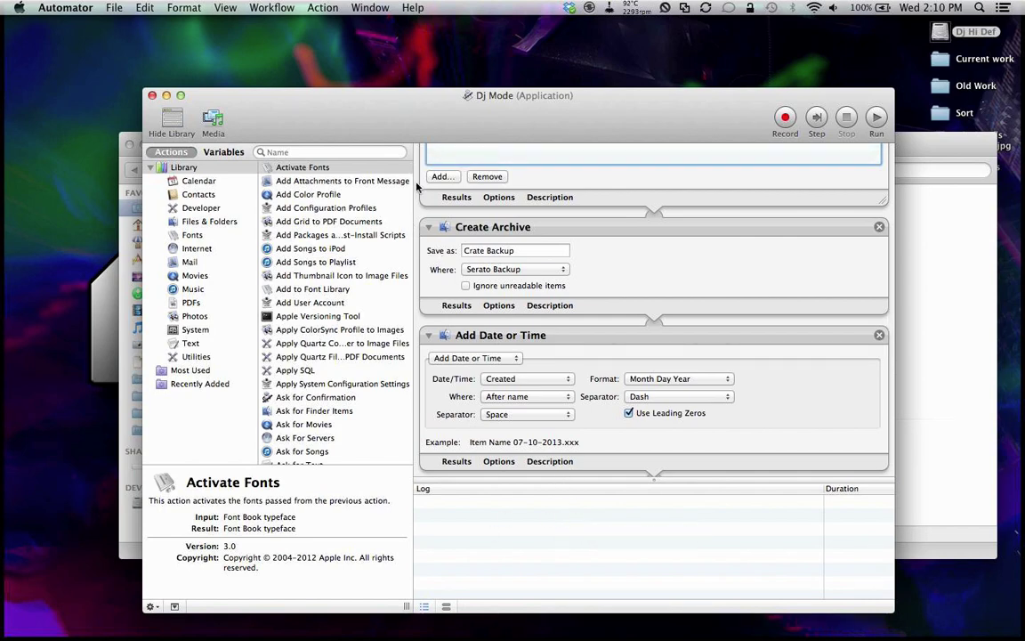
scroll(415, 186, "down", 10)
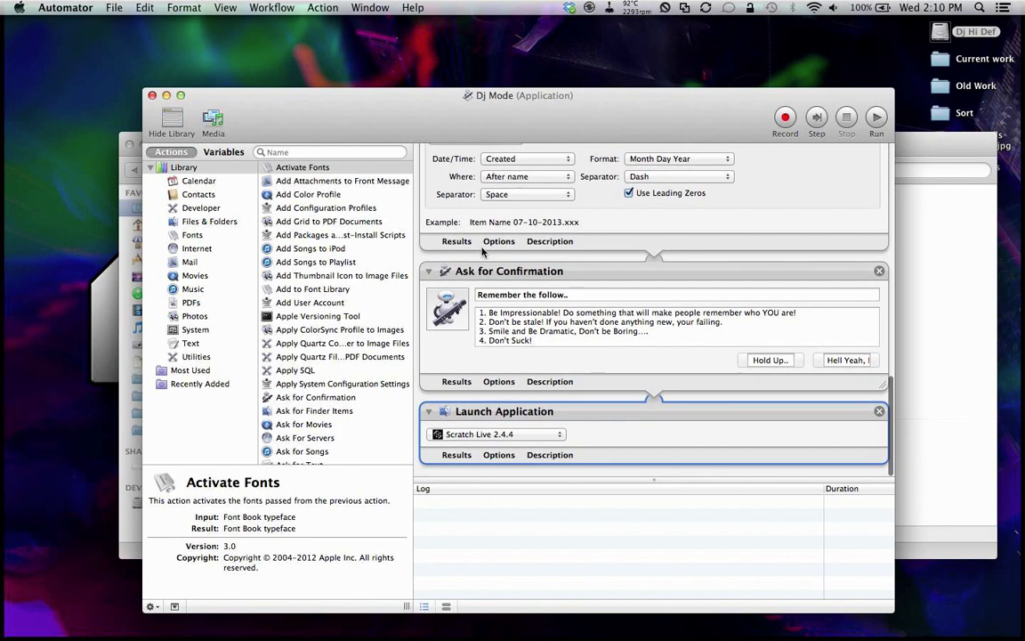
left_click_drag(492, 316, 492, 347)
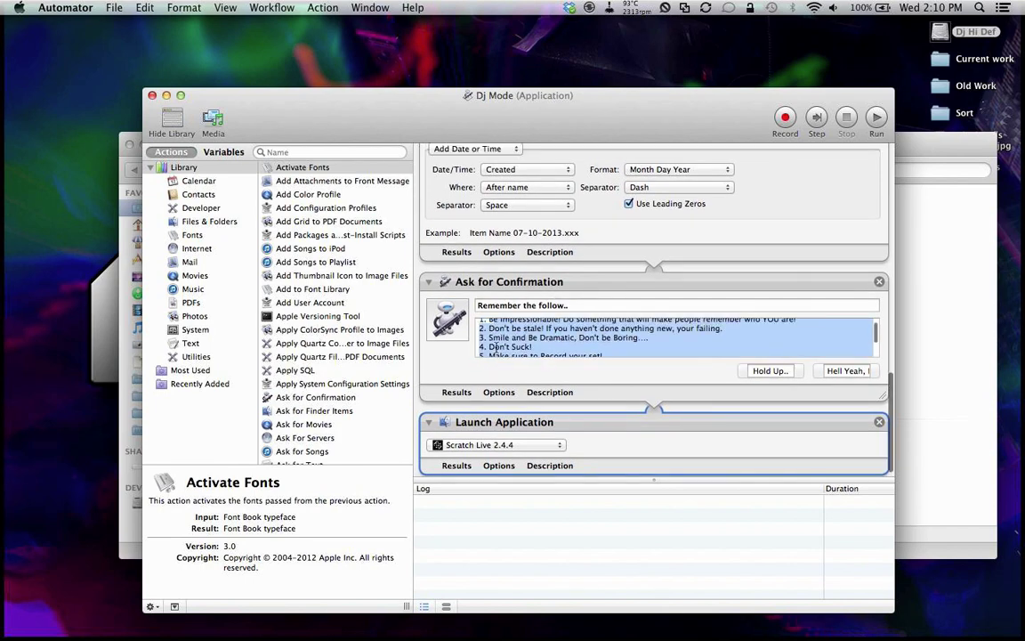
left_click(561, 324)
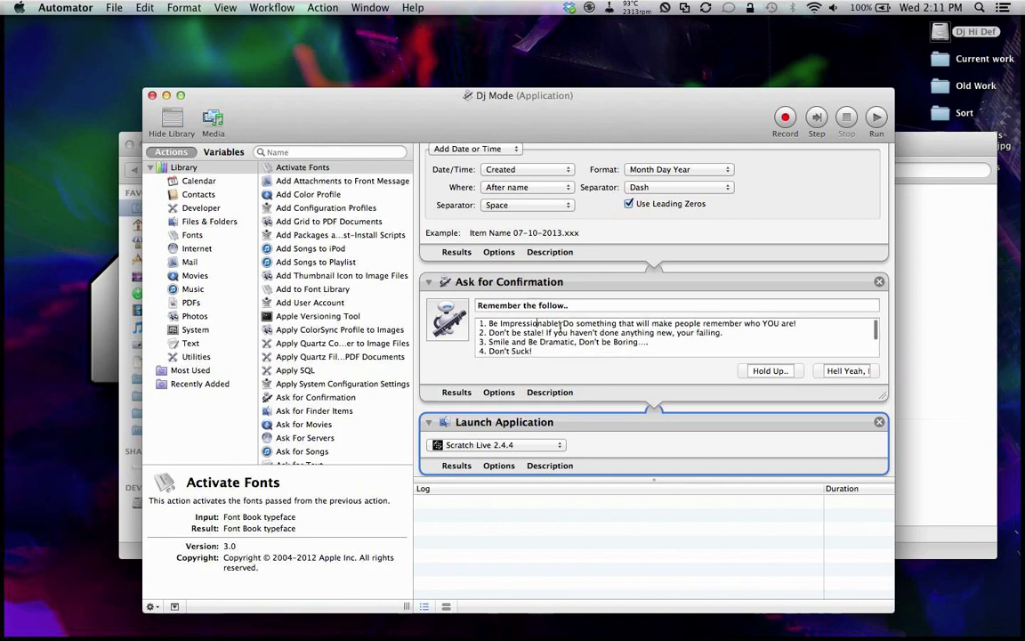
scroll(560, 325, "down", 3)
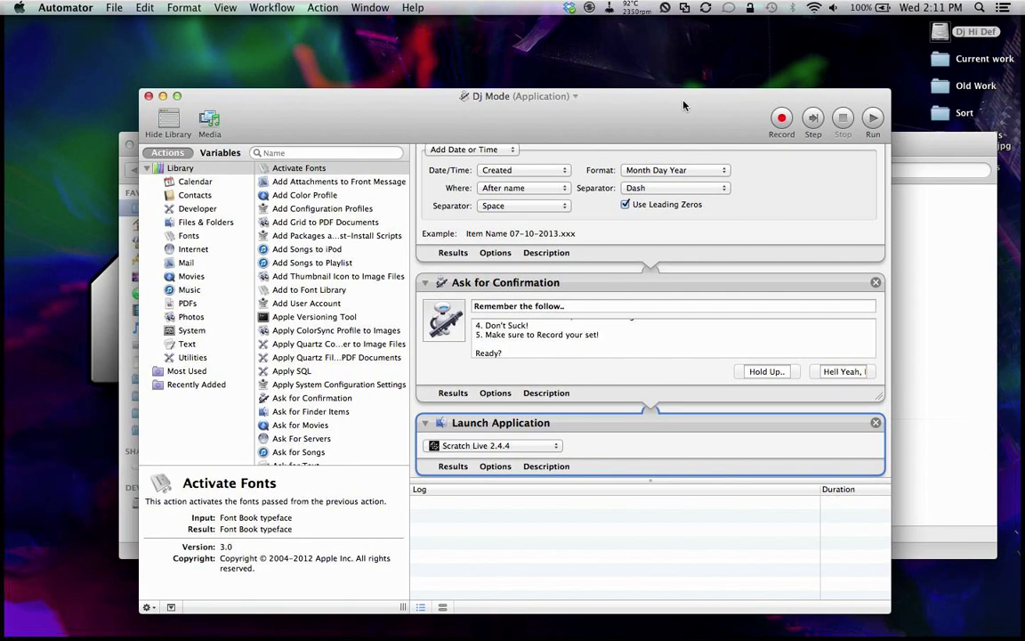
key("super+h")
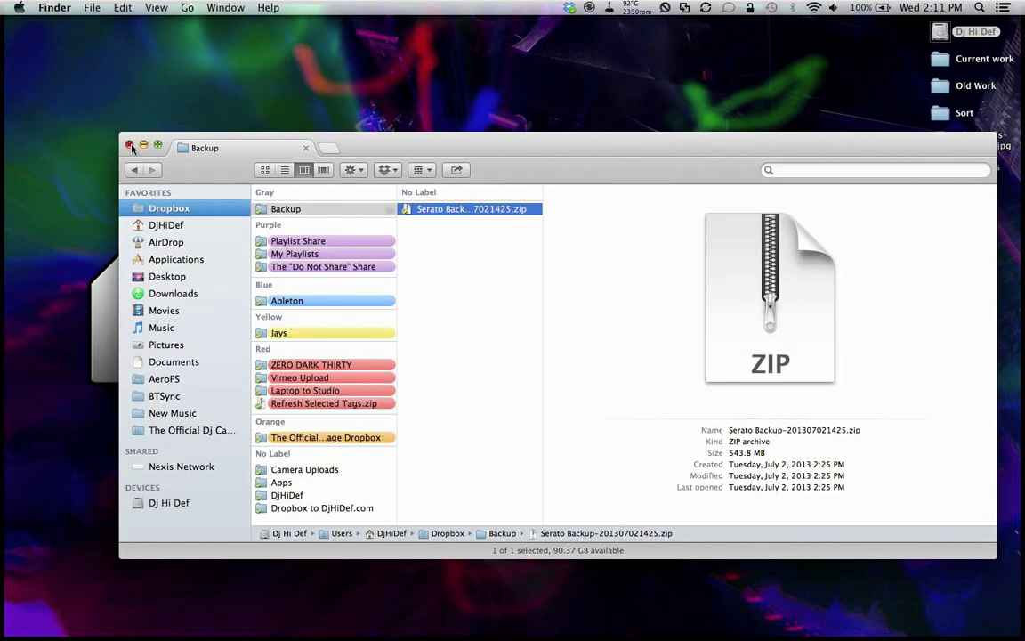
Step: Move the Backup window aside and turn Wi-Fi off
left_click_drag(416, 144, 427, 122)
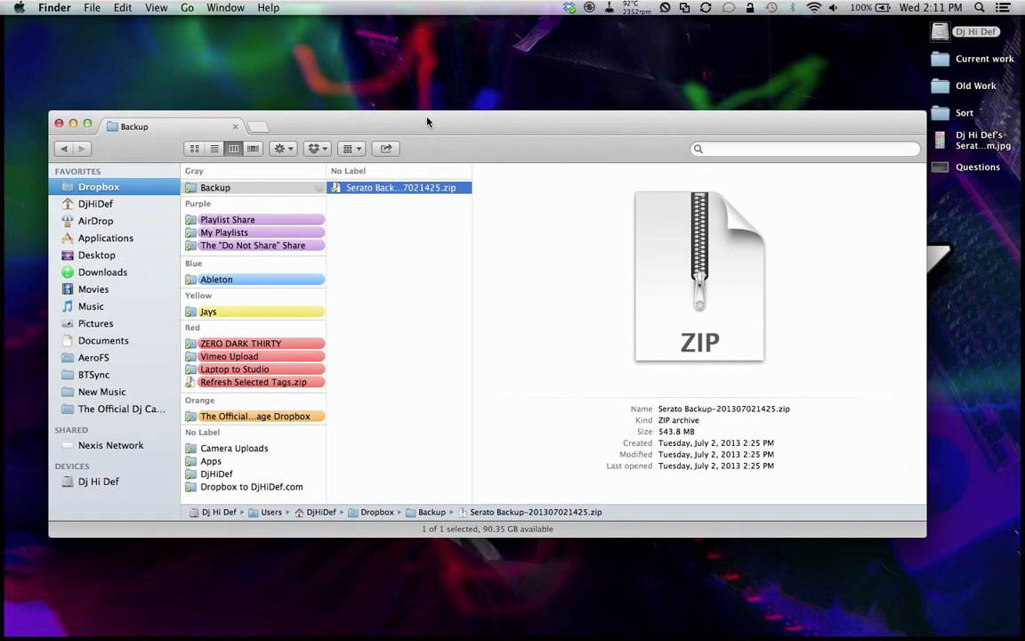
left_click(814, 7)
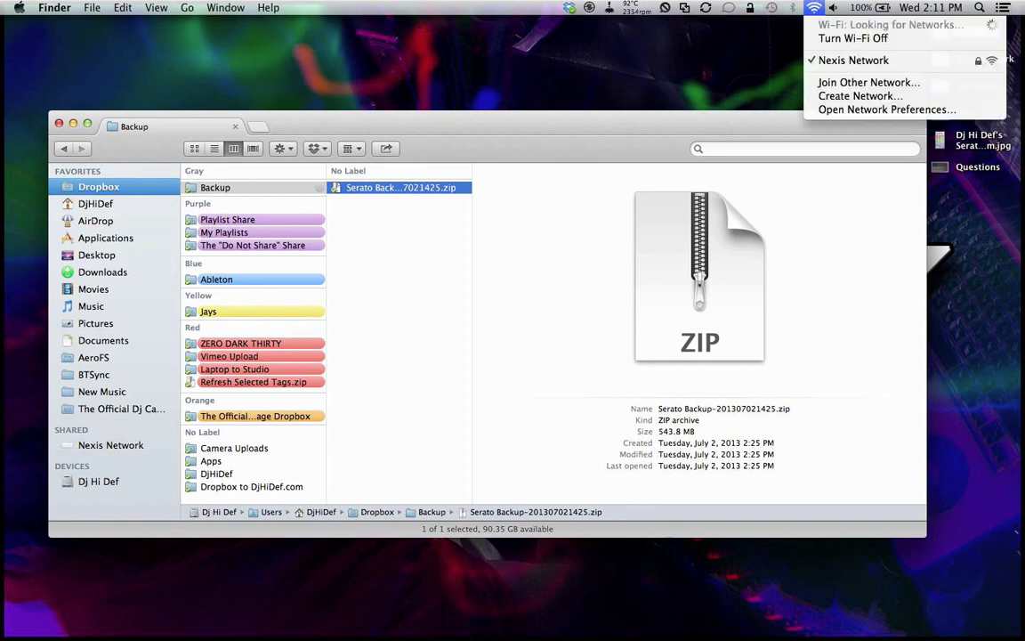
left_click(840, 38)
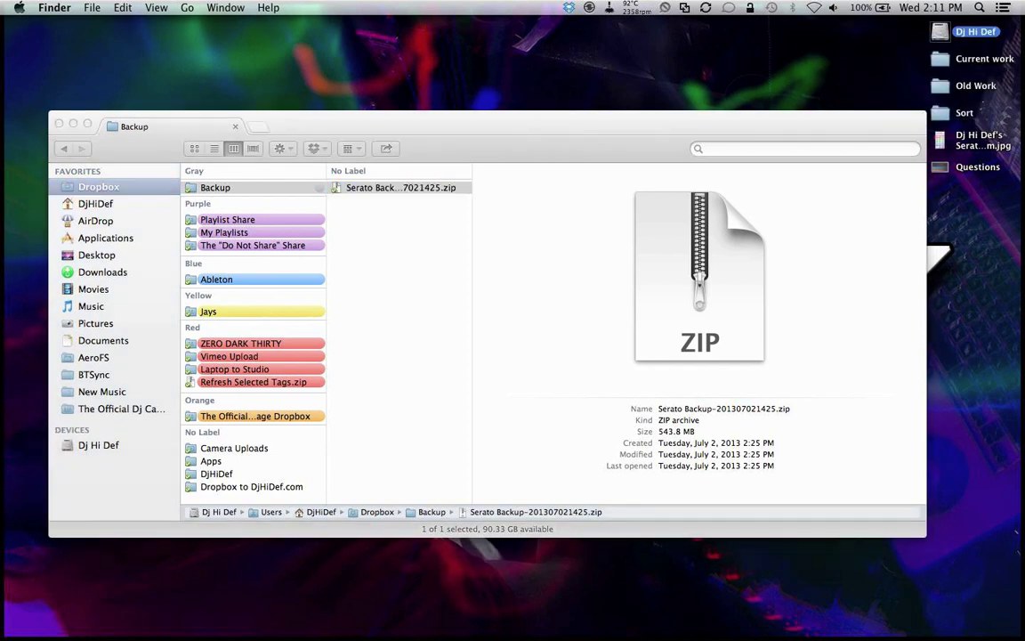
Step: Launch the Dj Mode app via Spotlight and accept its Starting Dj Mode prompt
key("super+space")
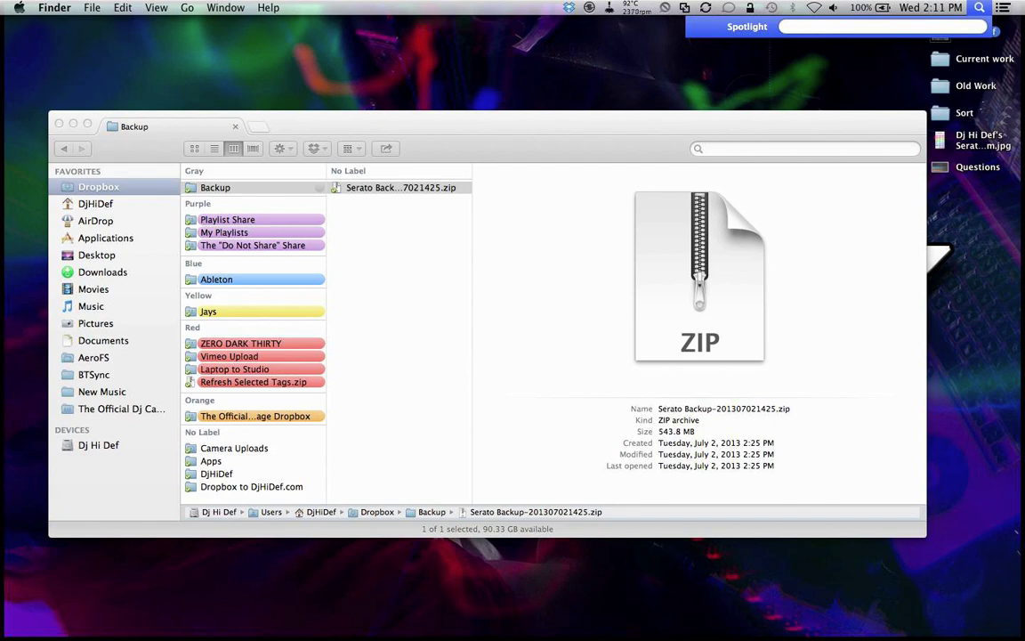
type("dj m")
key("Return")
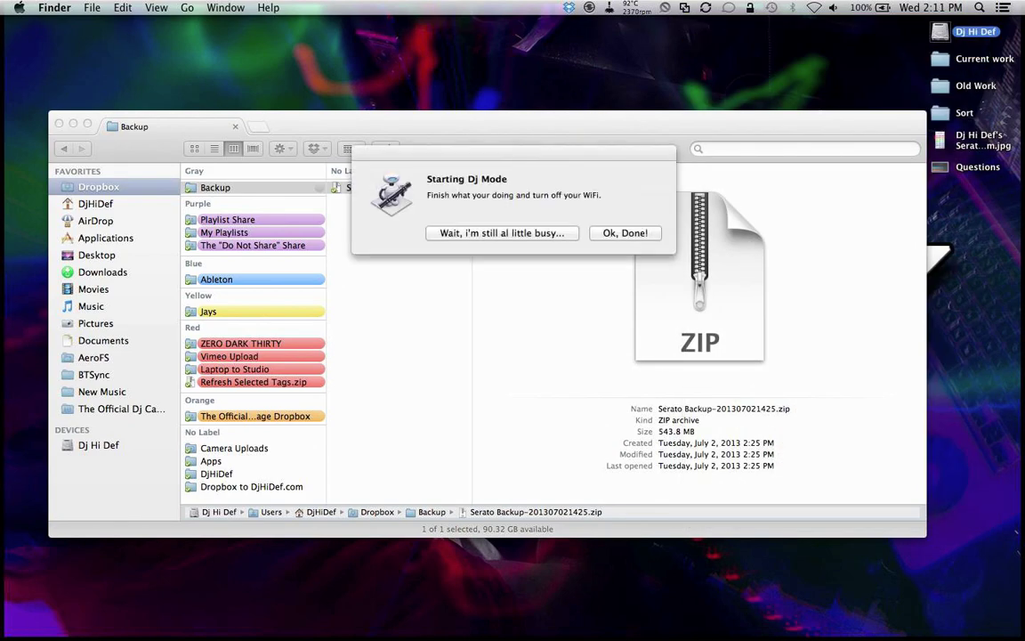
left_click(603, 235)
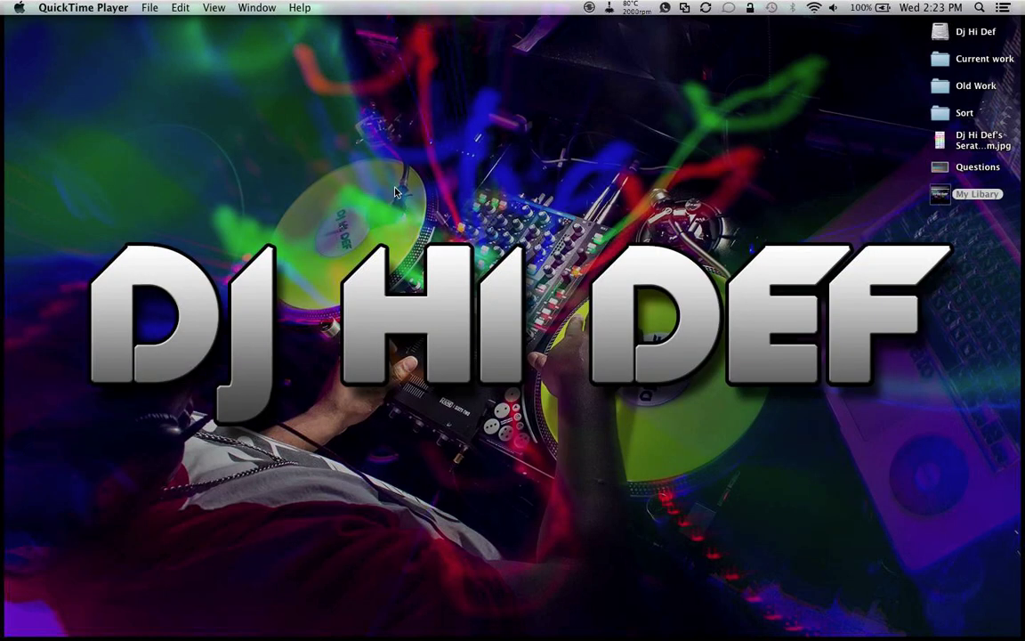